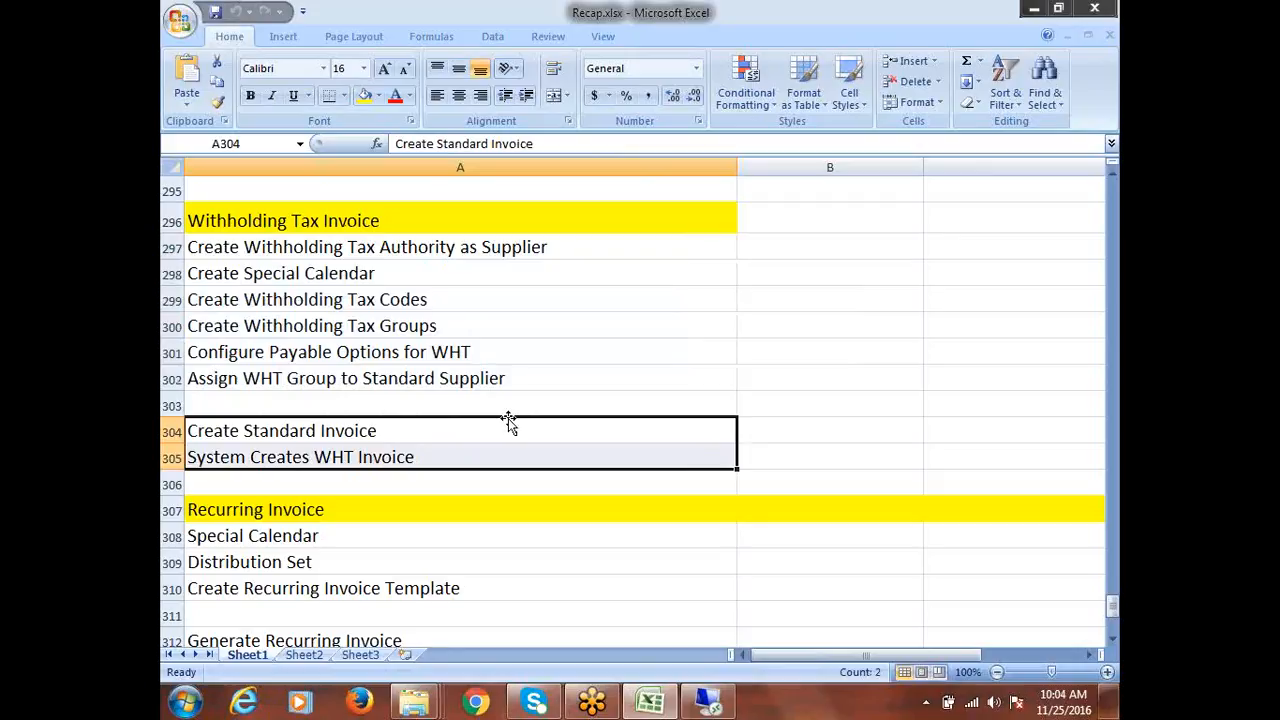
# Review the recurring invoice and expense report setup steps in the recap list
pyautogui.scroll(-2, 503, 417)
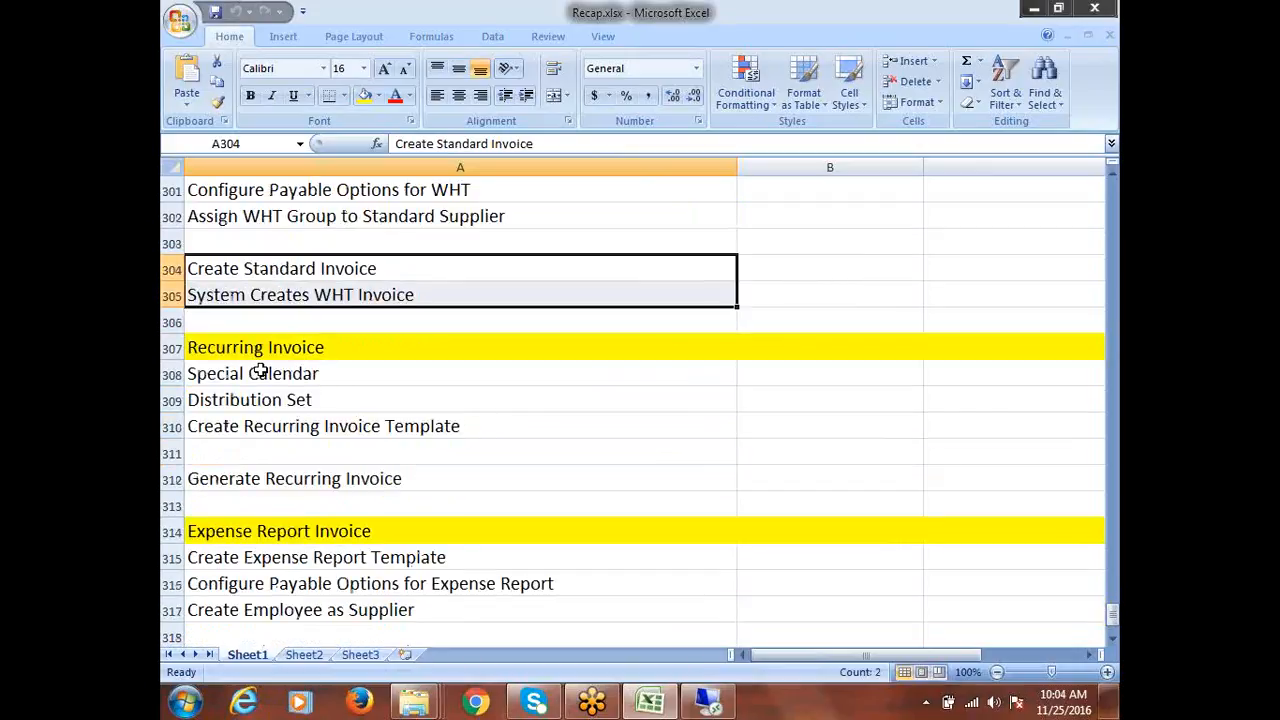
pyautogui.moveTo(263, 369); pyautogui.dragTo(268, 425)
pyautogui.scroll(-2, 268, 425)
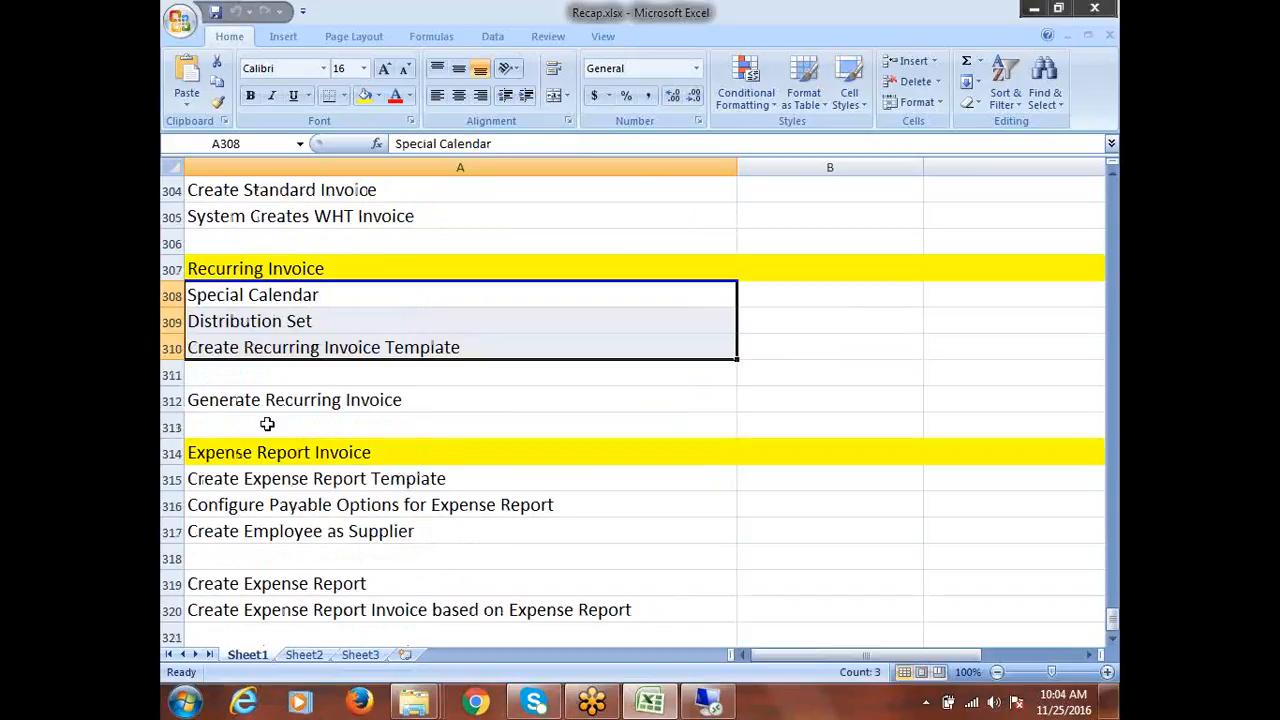
pyautogui.click(292, 321)
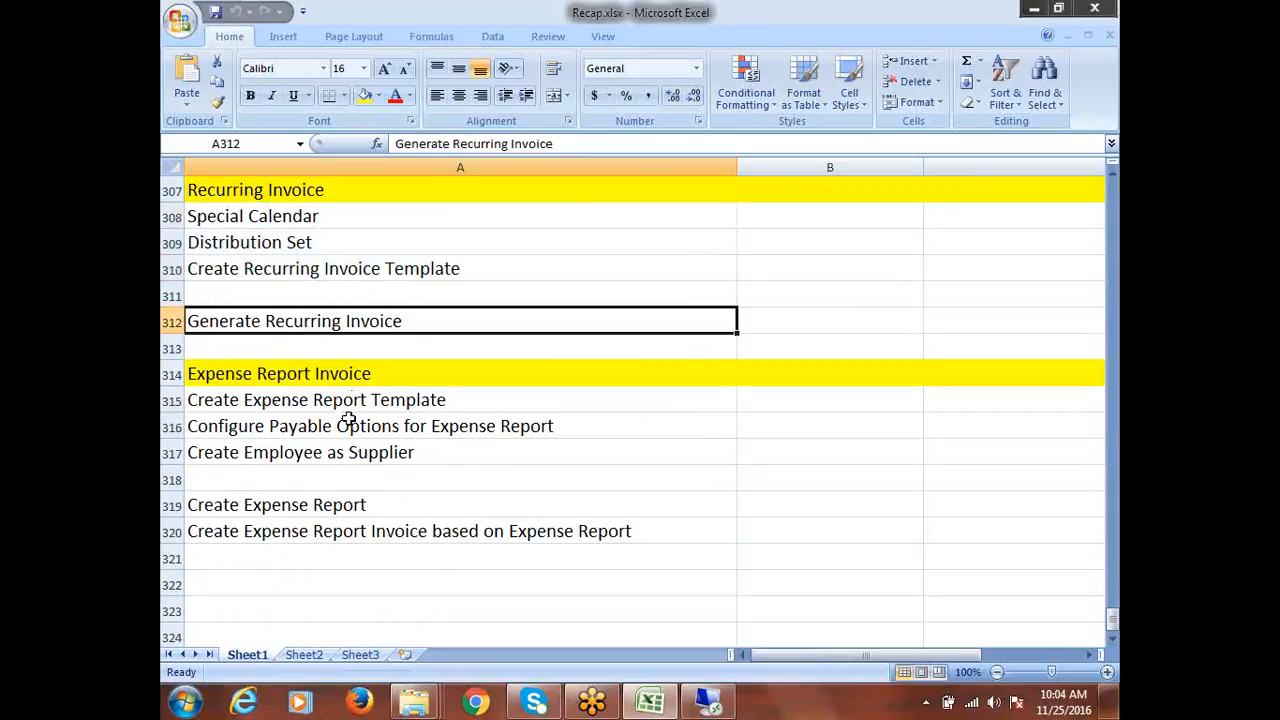
pyautogui.moveTo(345, 400); pyautogui.dragTo(362, 456)
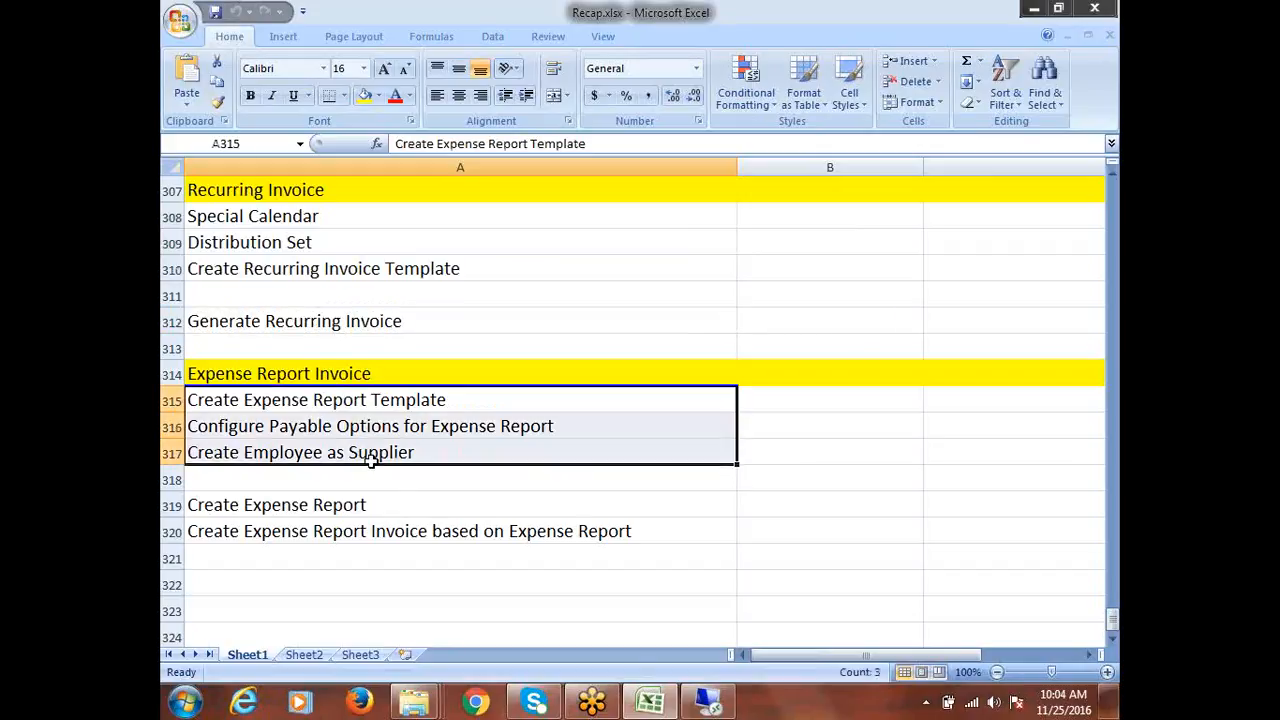
pyautogui.scroll(-3, 370, 458)
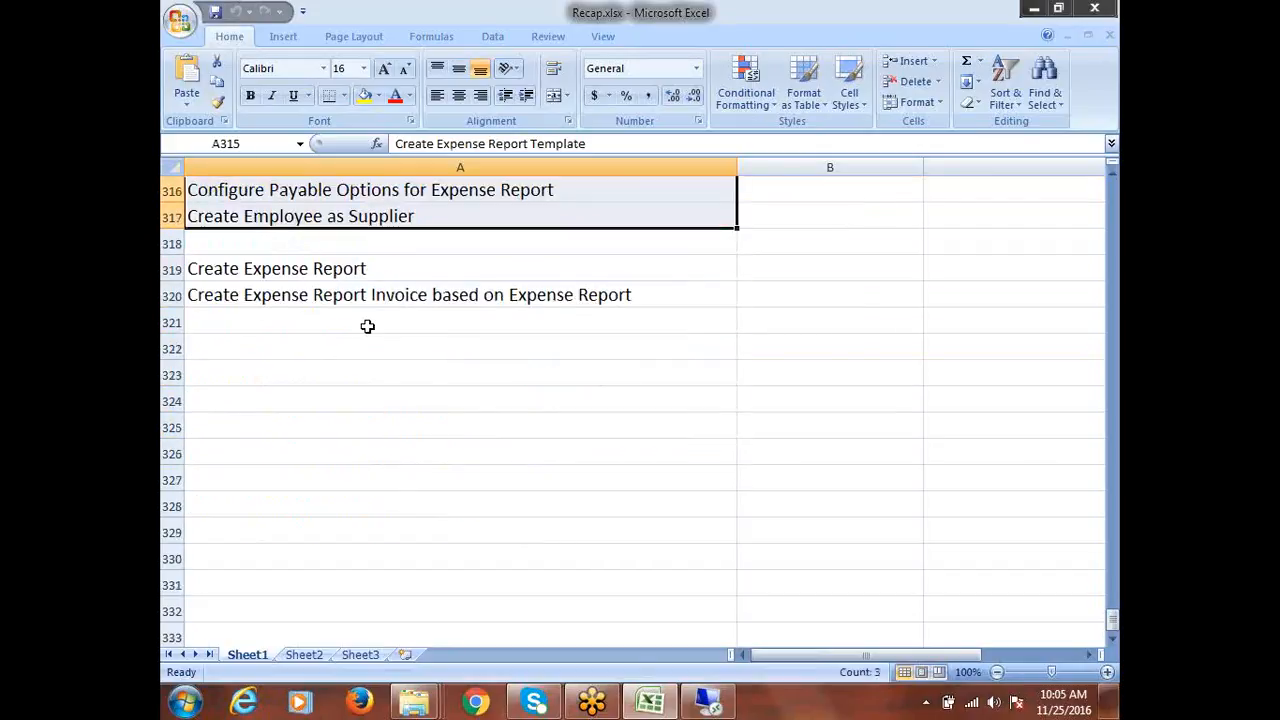
pyautogui.click(310, 272)
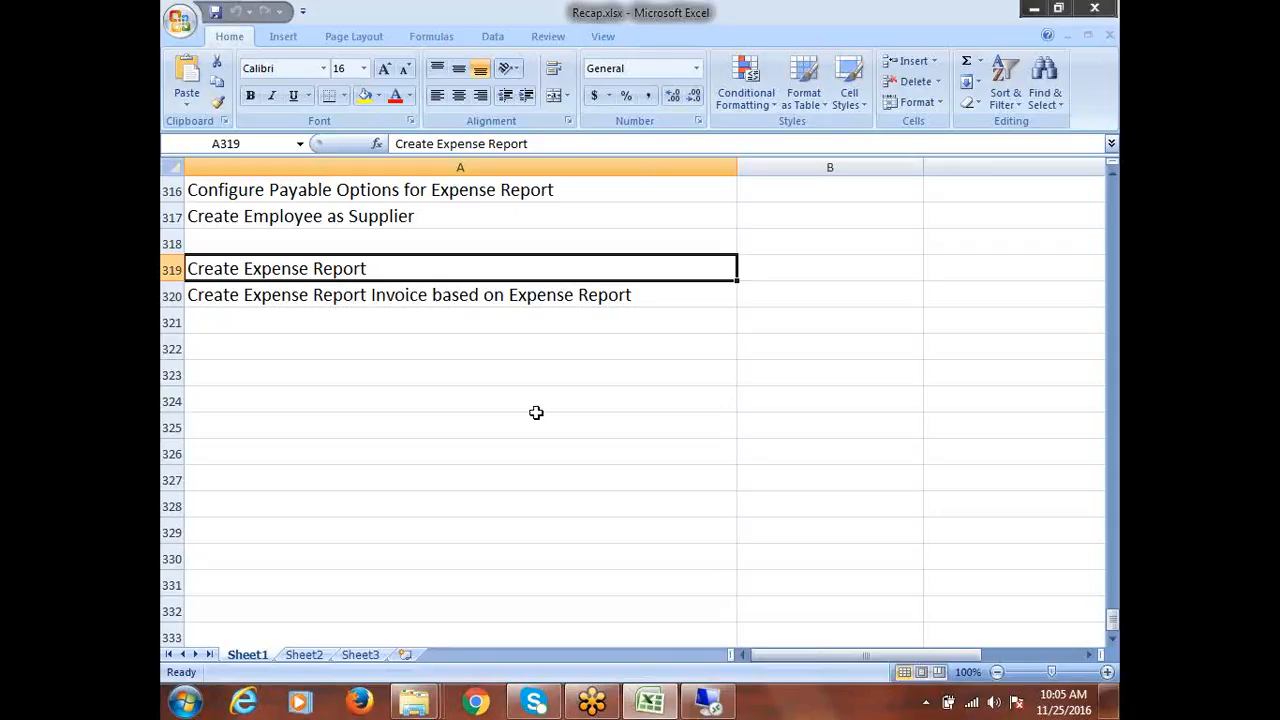
# Copy the Retainage Release Invoice entry into A323 and fill row 323 yellow
pyautogui.click(479, 385)
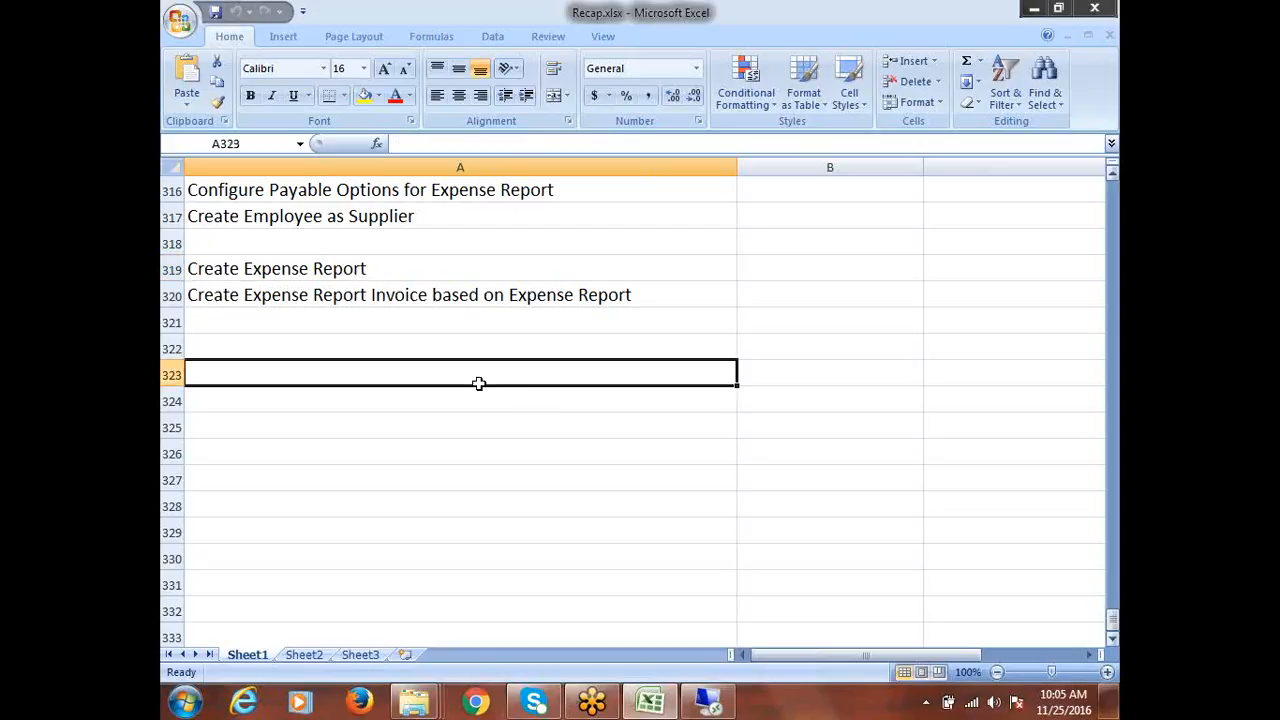
pyautogui.moveTo(1113, 620); pyautogui.dragTo(1117, 487)
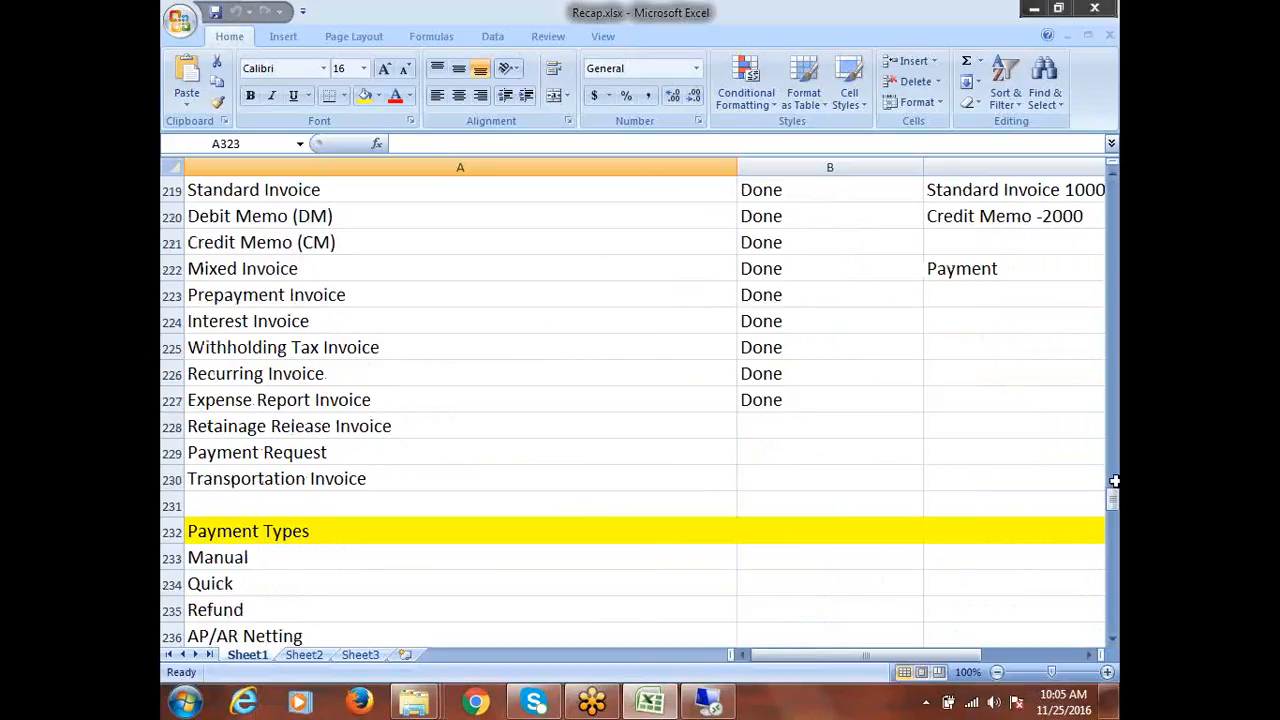
pyautogui.click(257, 428)
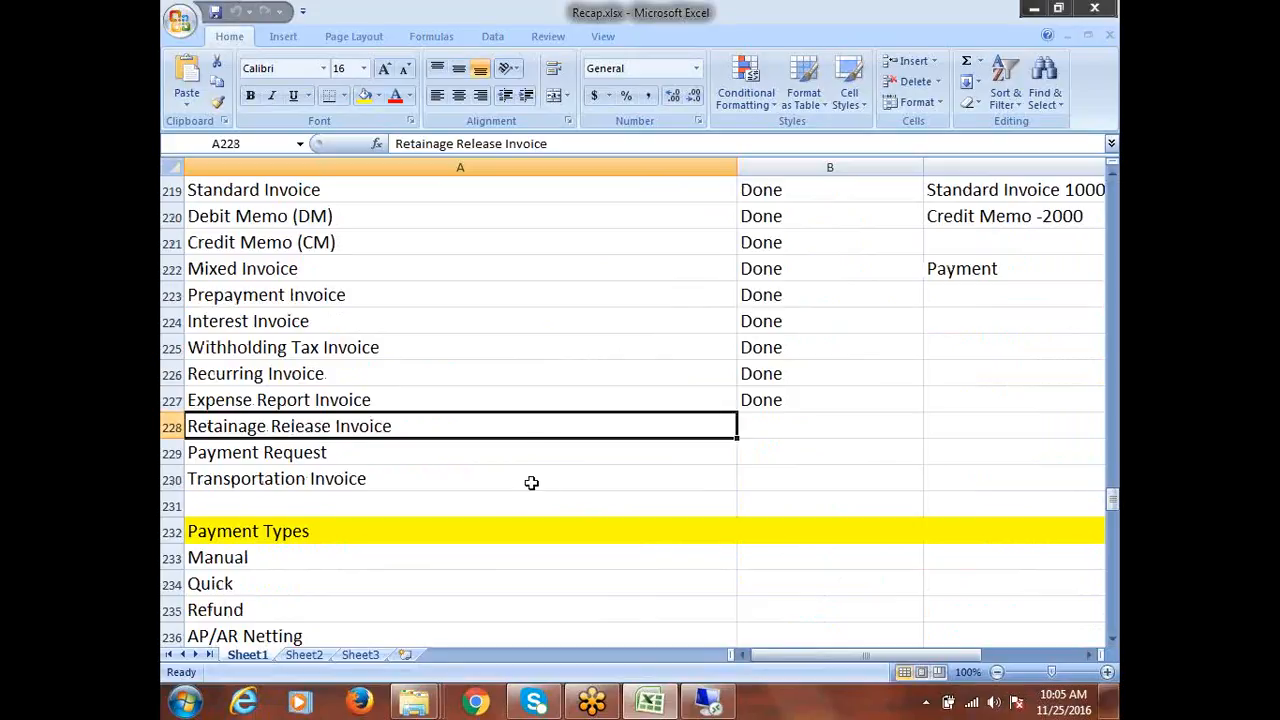
pyautogui.hotkey('ctrl', 'c')
pyautogui.scroll(-13, 531, 483)
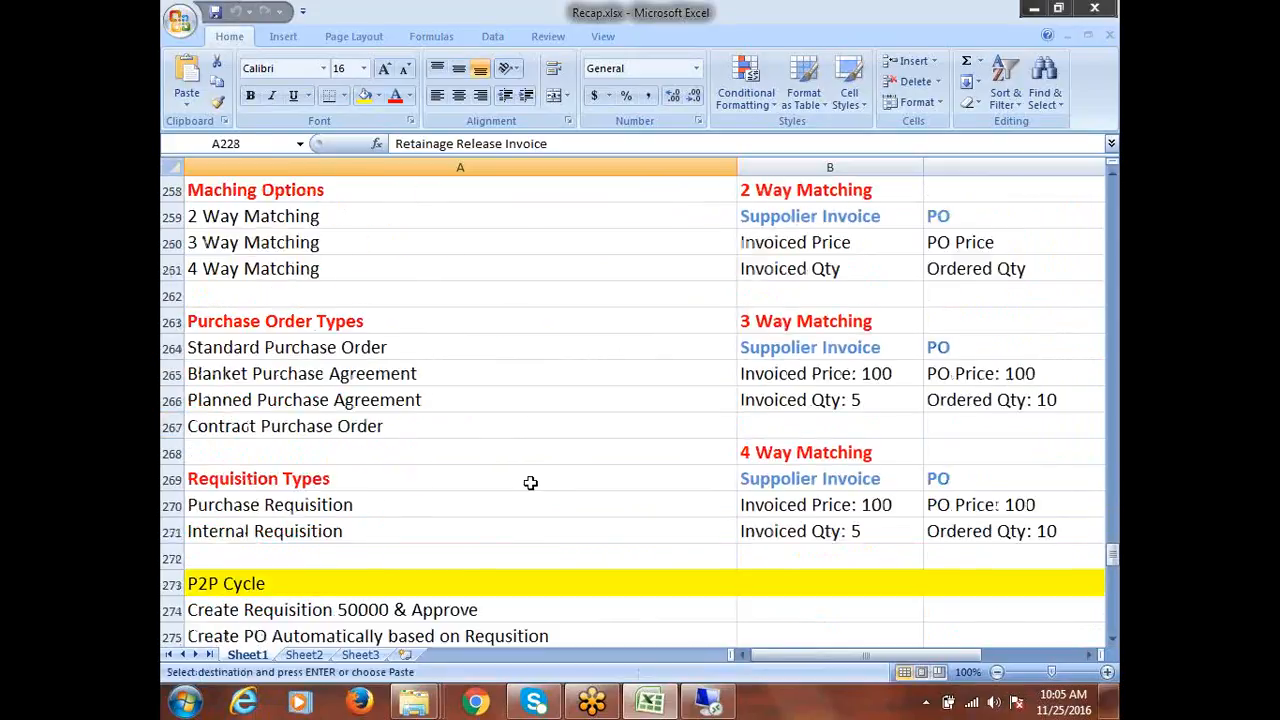
pyautogui.scroll(-20, 531, 483)
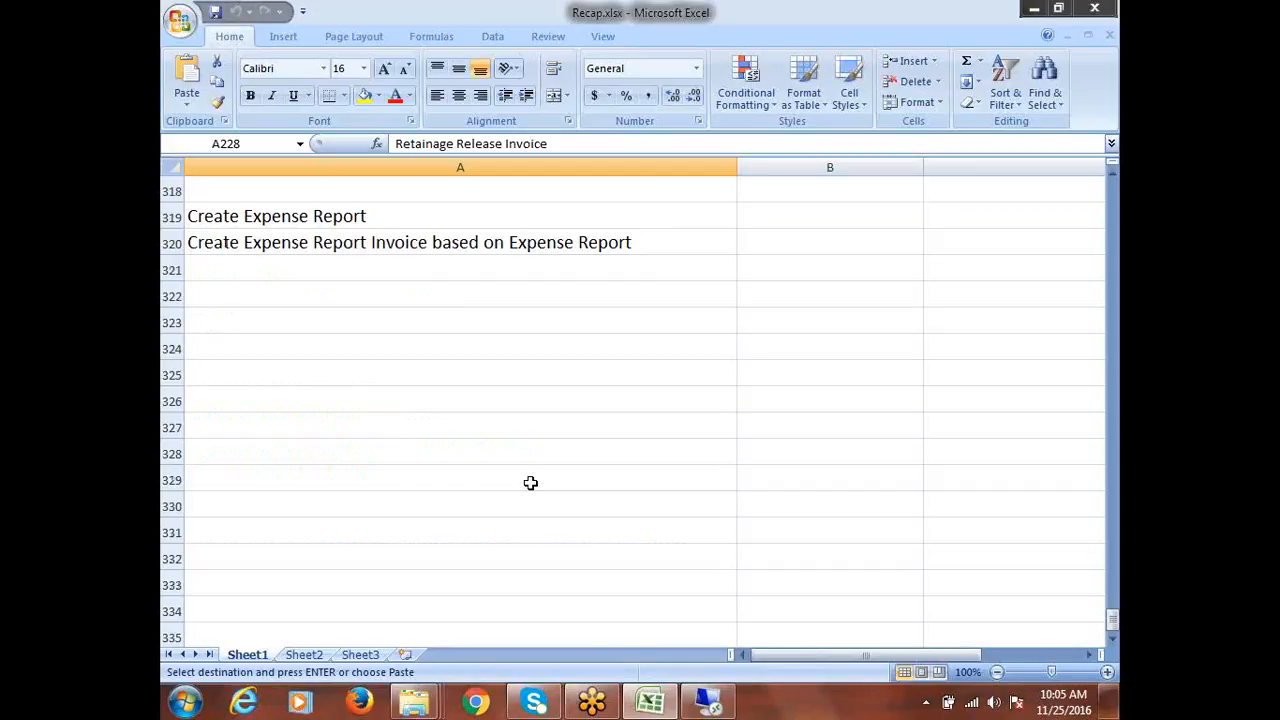
pyautogui.click(258, 311)
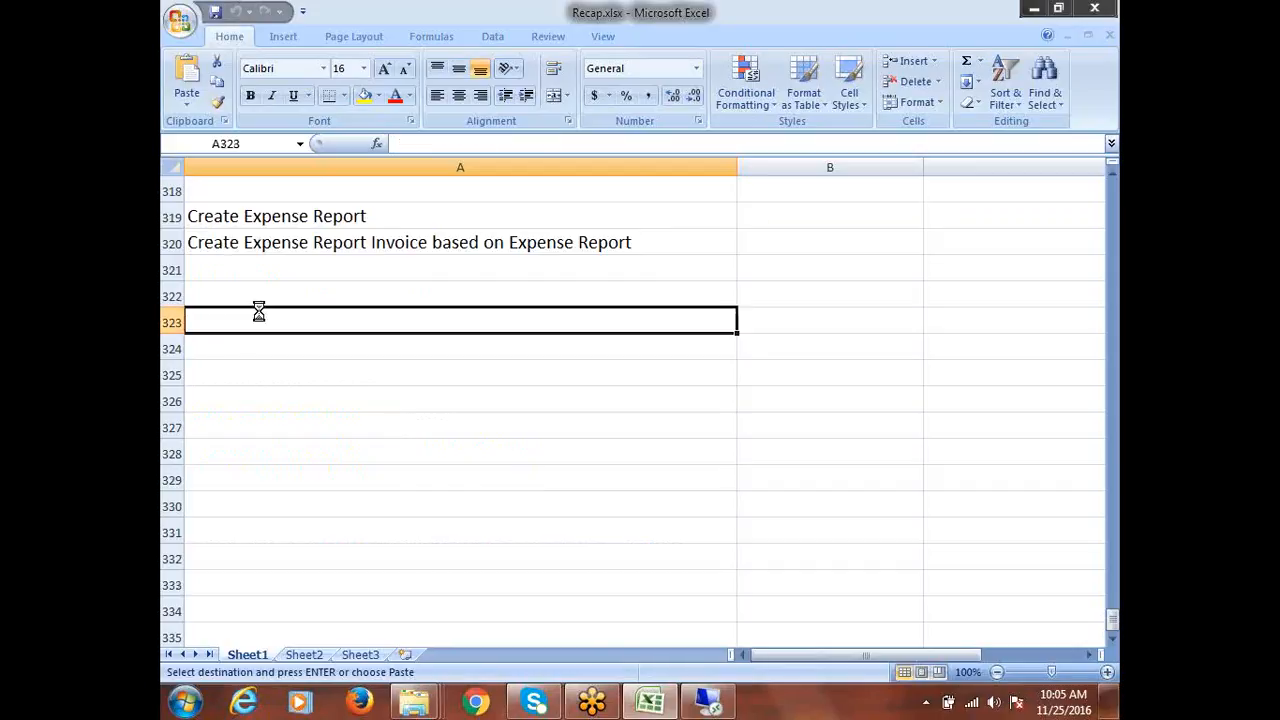
pyautogui.hotkey('ctrl', 'v')
pyautogui.press('Escape')
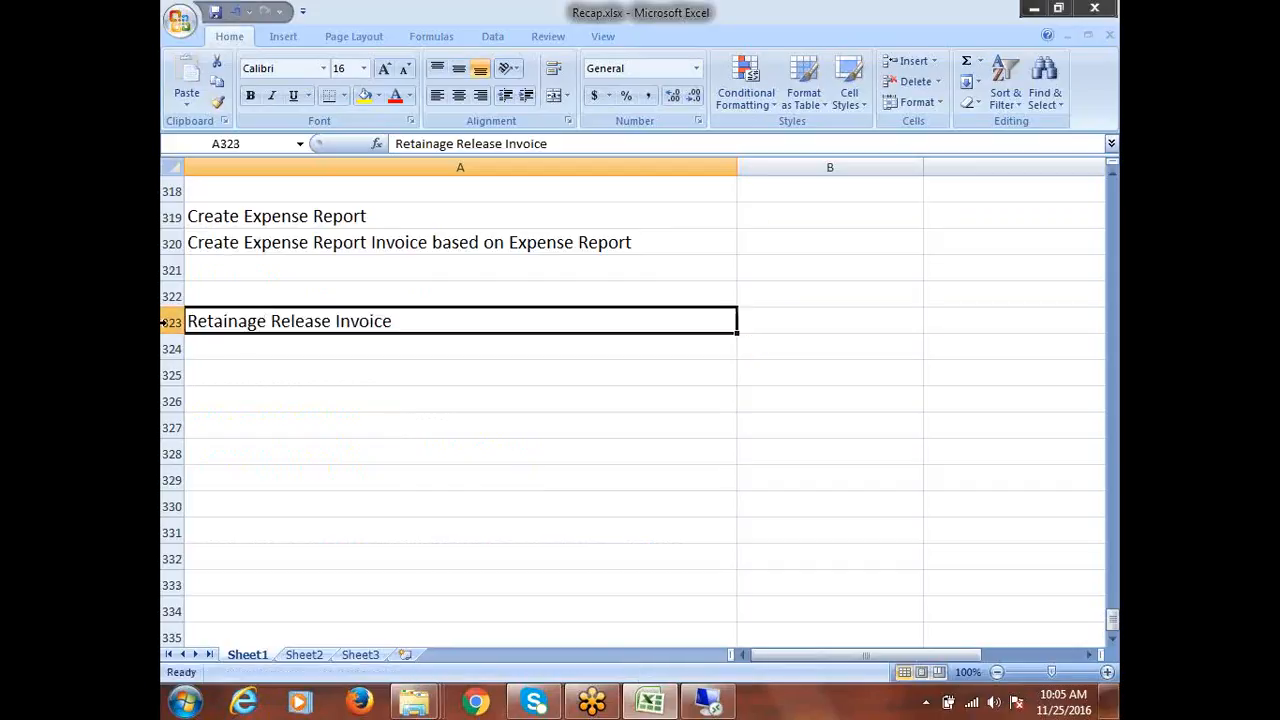
pyautogui.click(171, 321)
pyautogui.click(364, 95)
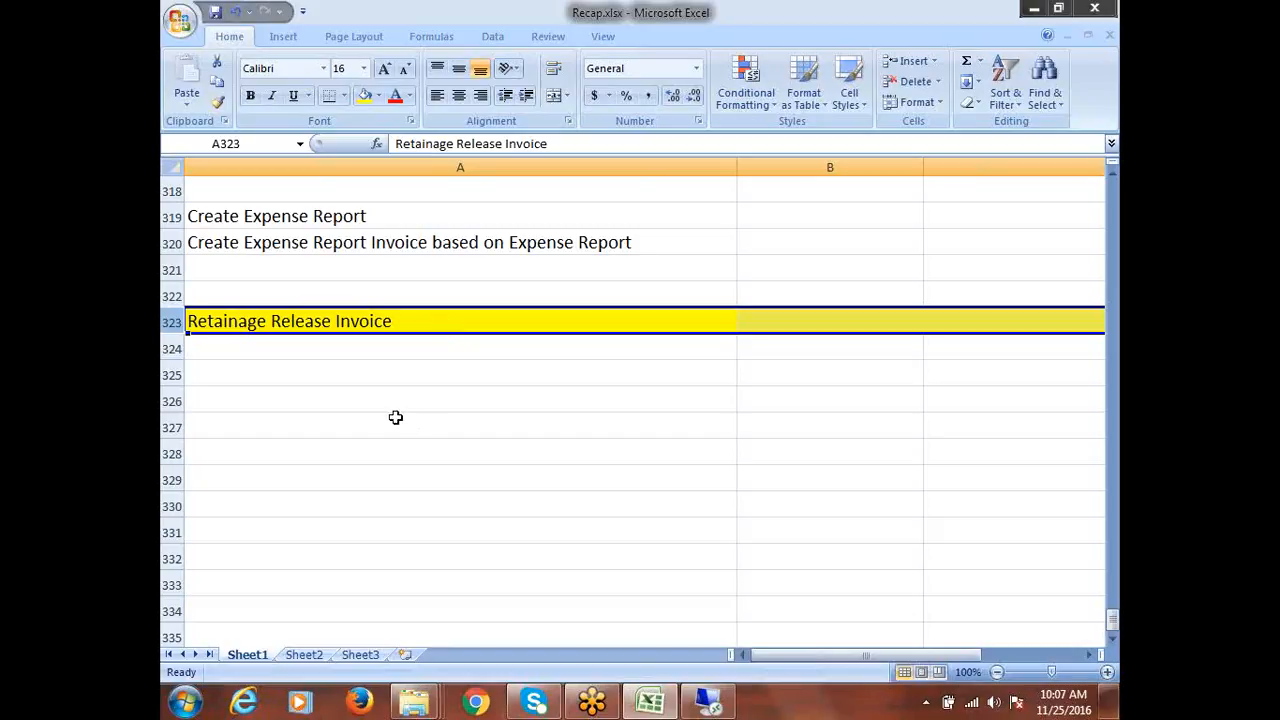
pyautogui.click(329, 344)
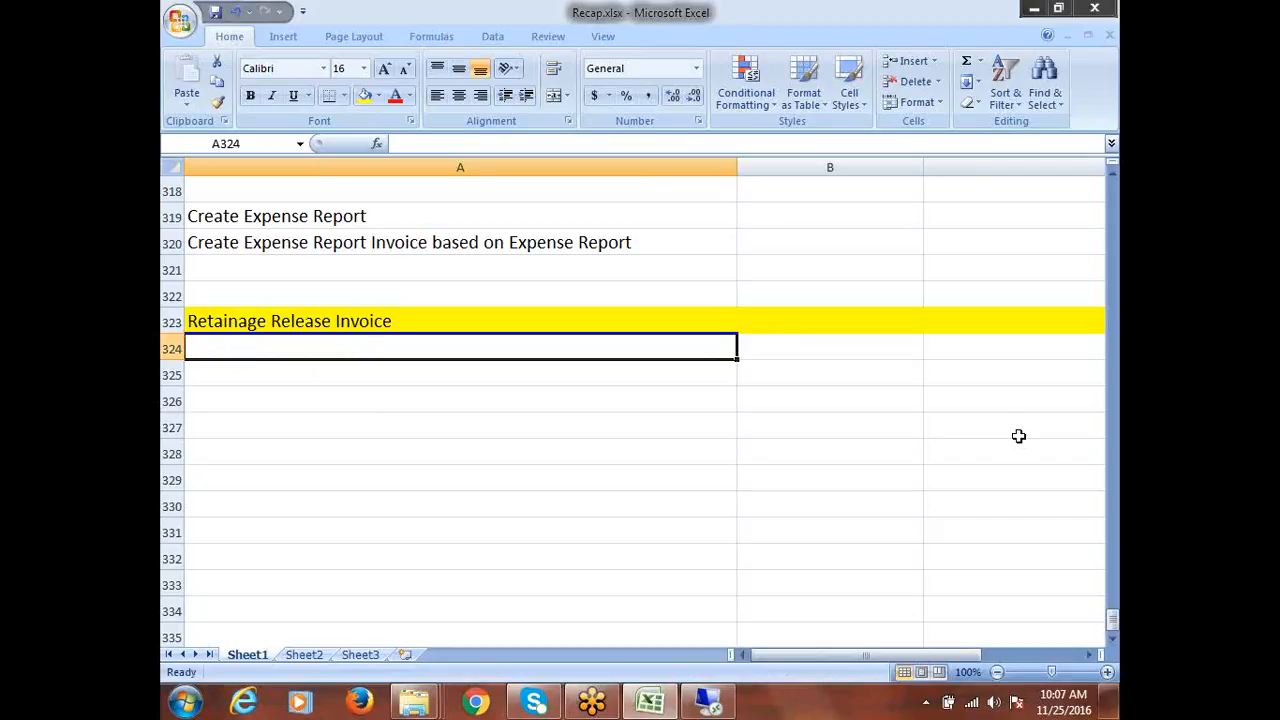
# Add recap steps 'Create Document Styles' and 'Provide Retainage Account in Financials Options'
pyautogui.write('Cr')
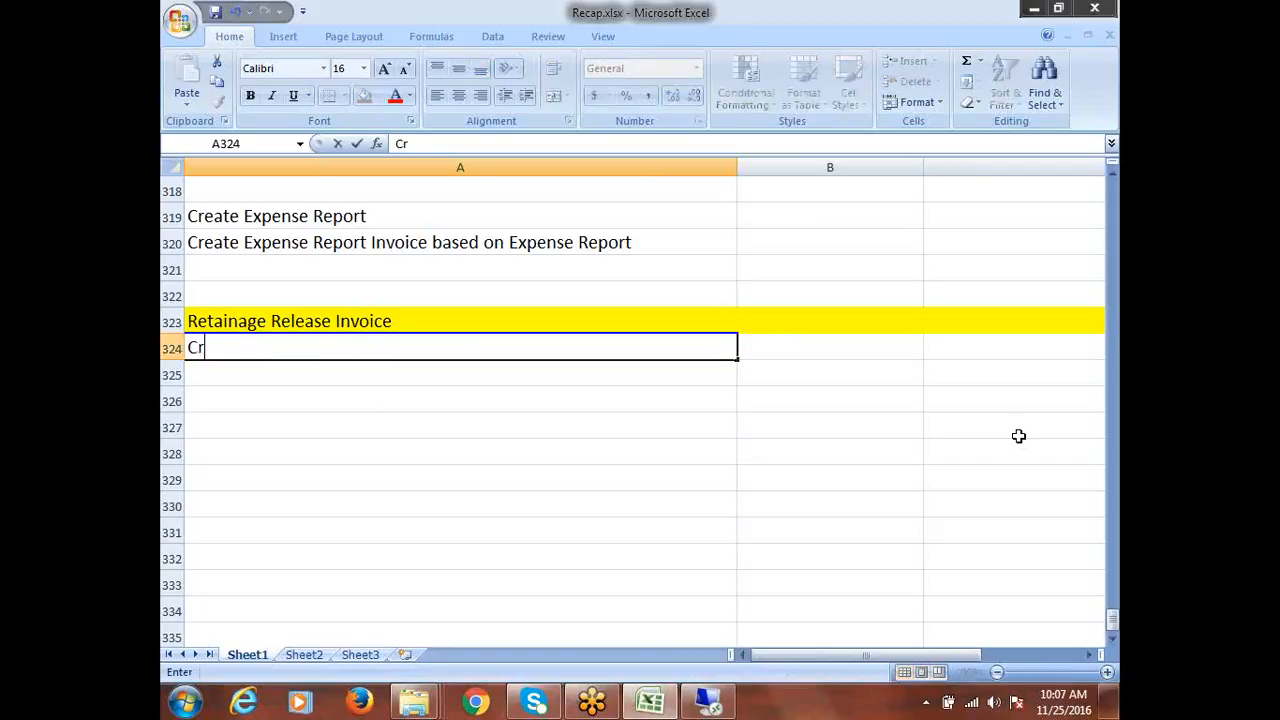
pyautogui.write('eate Docum')
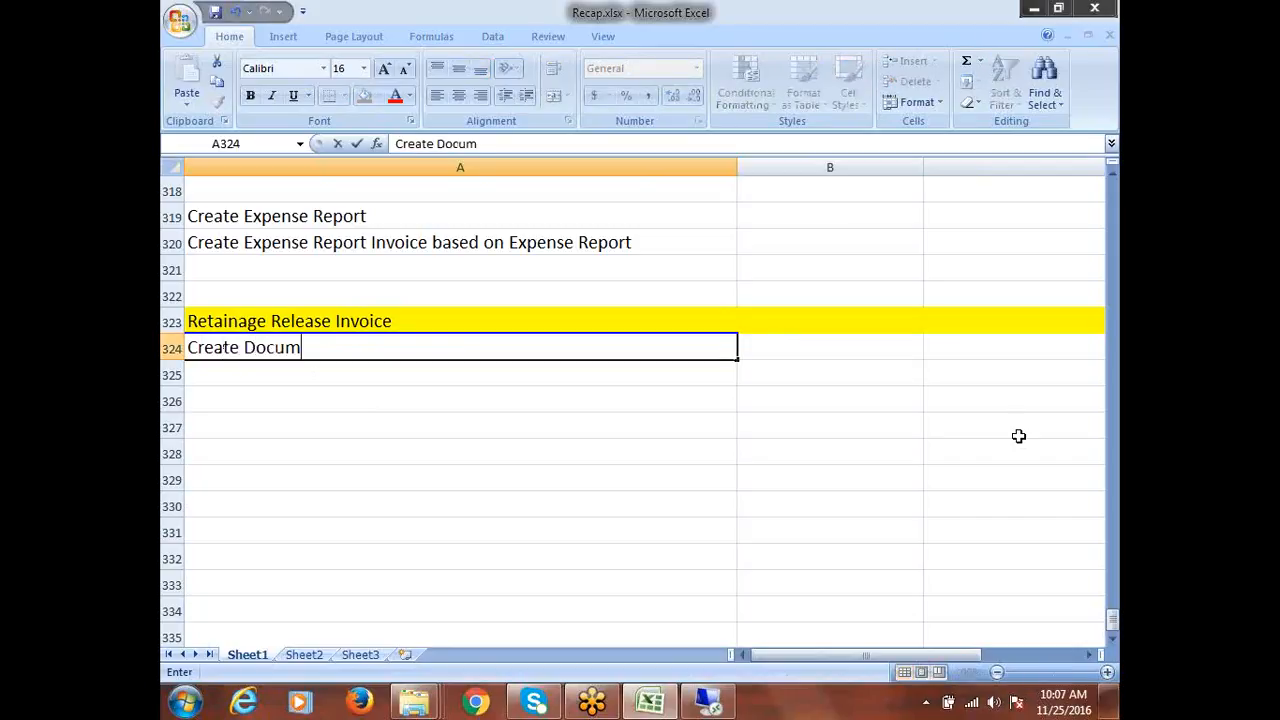
pyautogui.write('ent Stype')
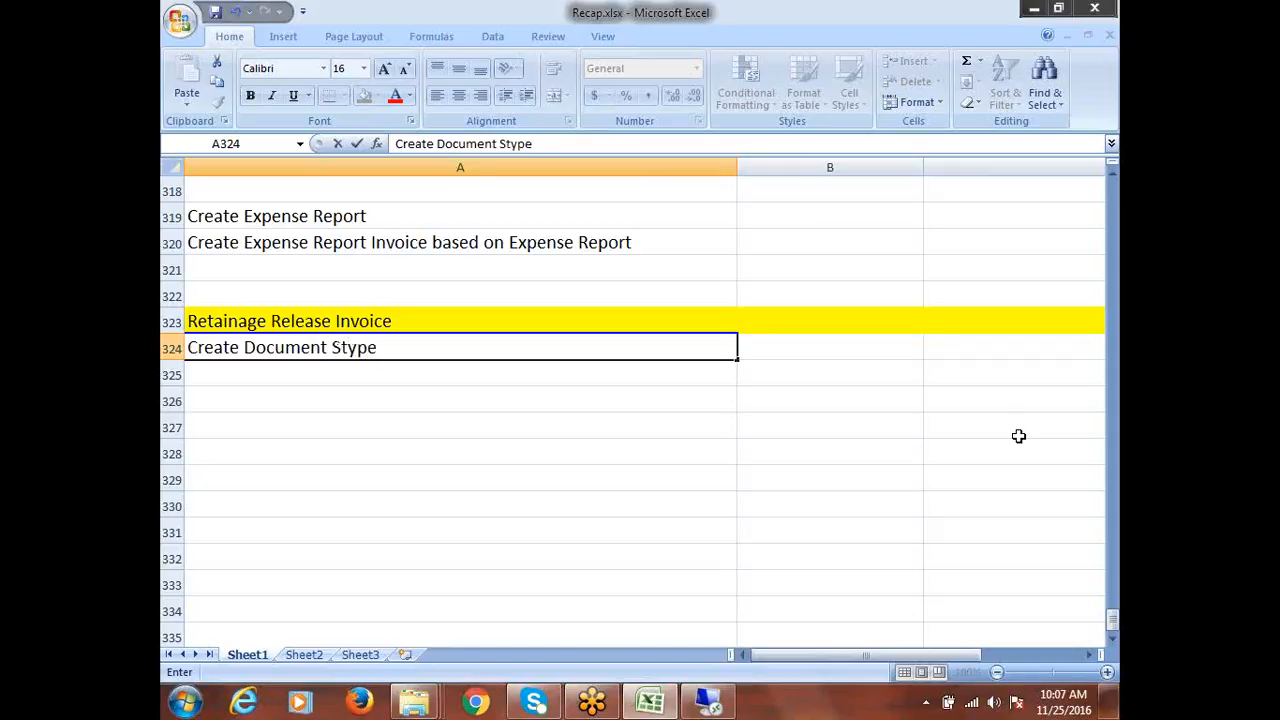
pyautogui.press('BackSpace')
pyautogui.press('BackSpace')
pyautogui.write('les')
pyautogui.press('Return')
pyautogui.write('P')
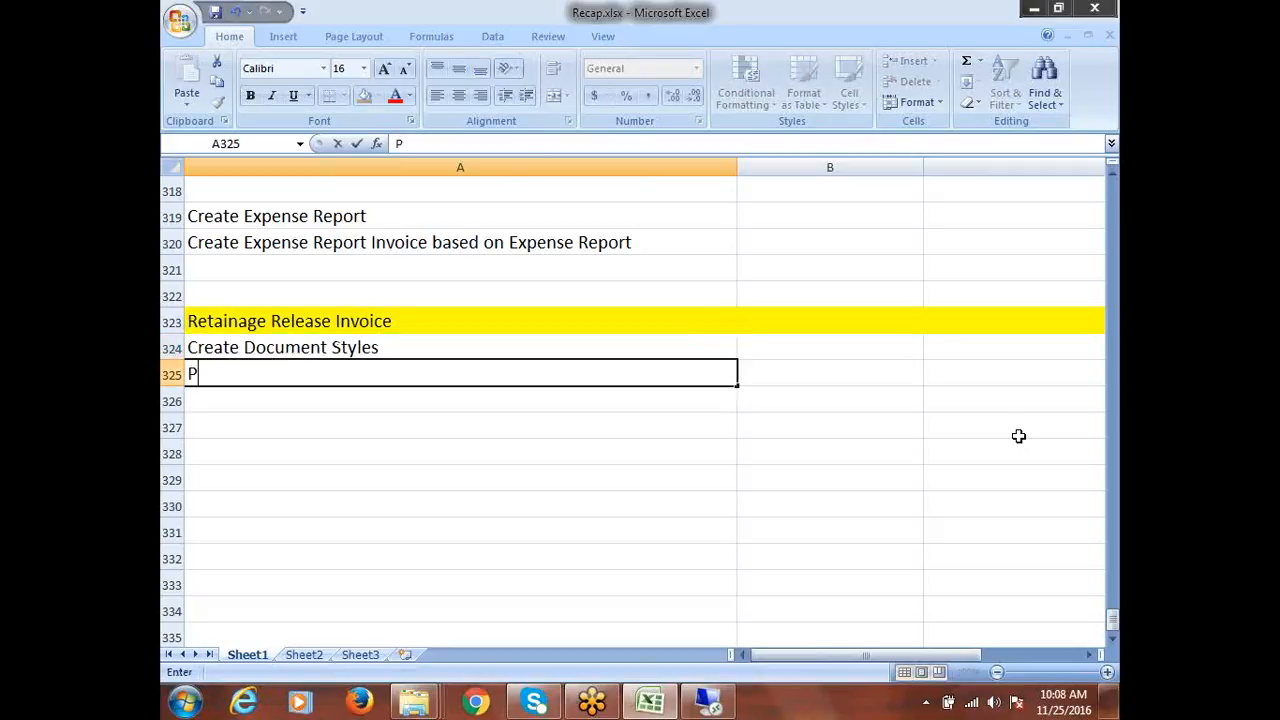
pyautogui.write('rovide Retai')
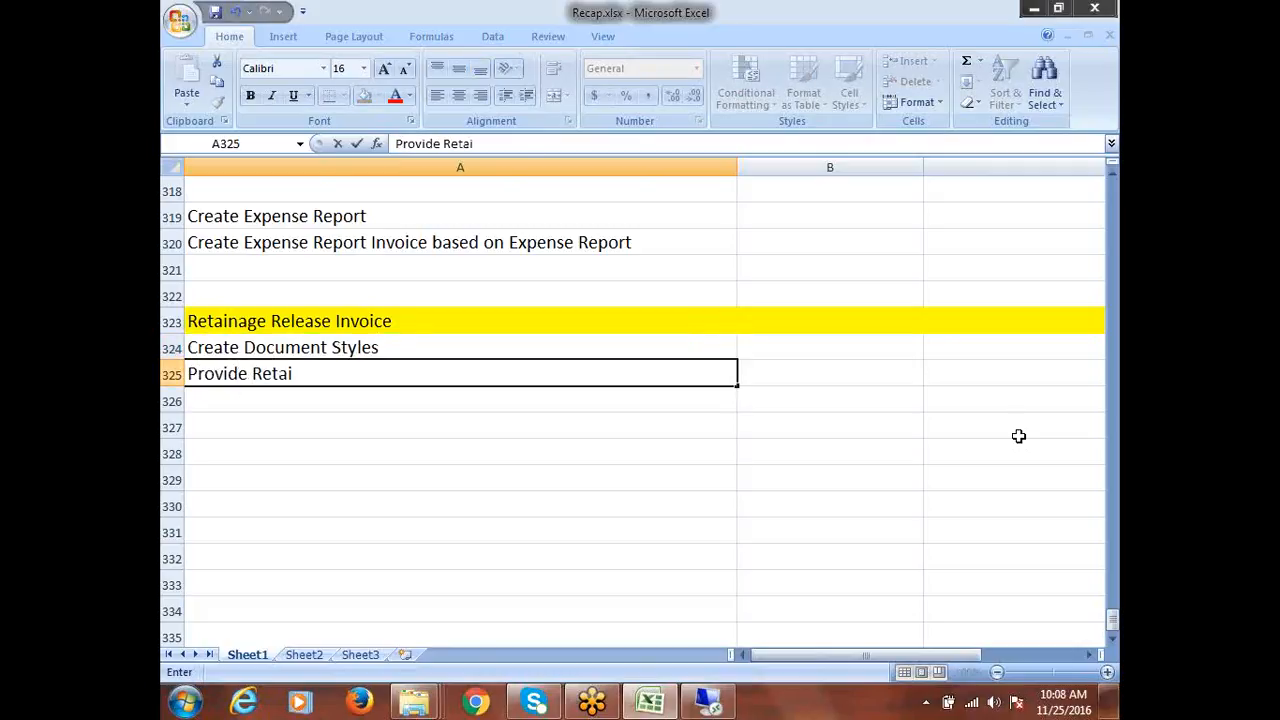
pyautogui.write('nage Account in ')
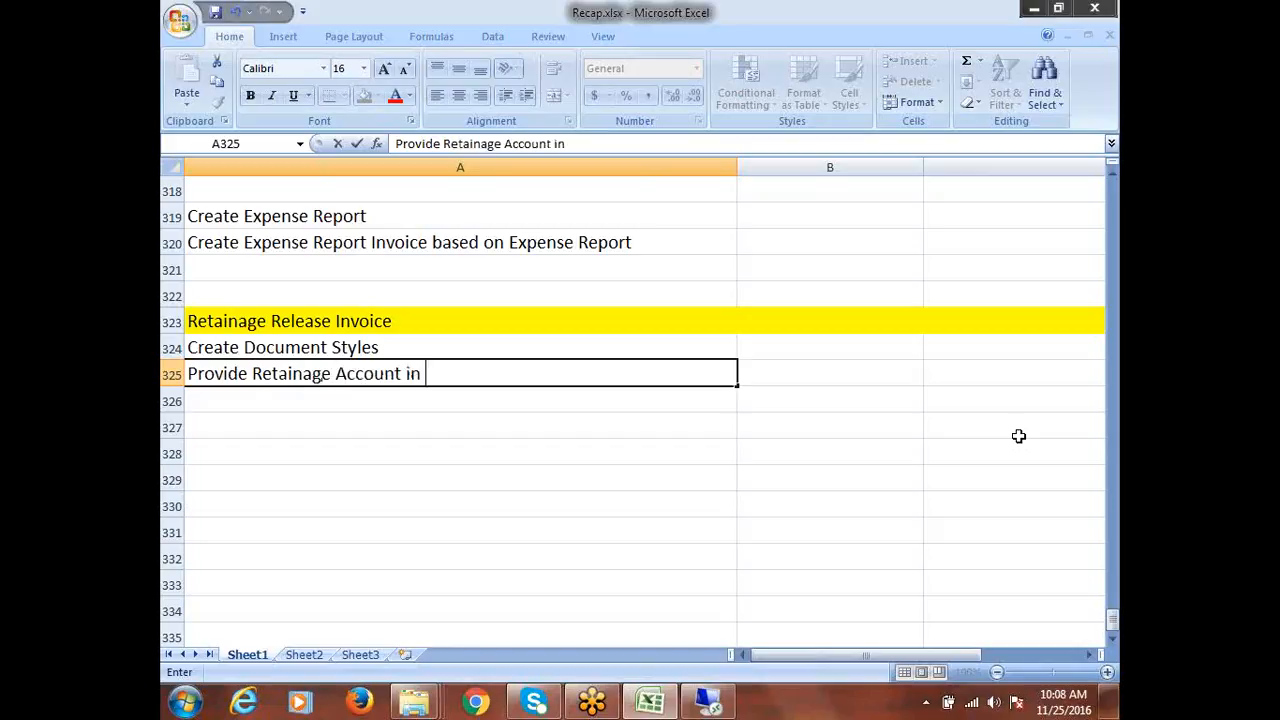
pyautogui.write('Financi')
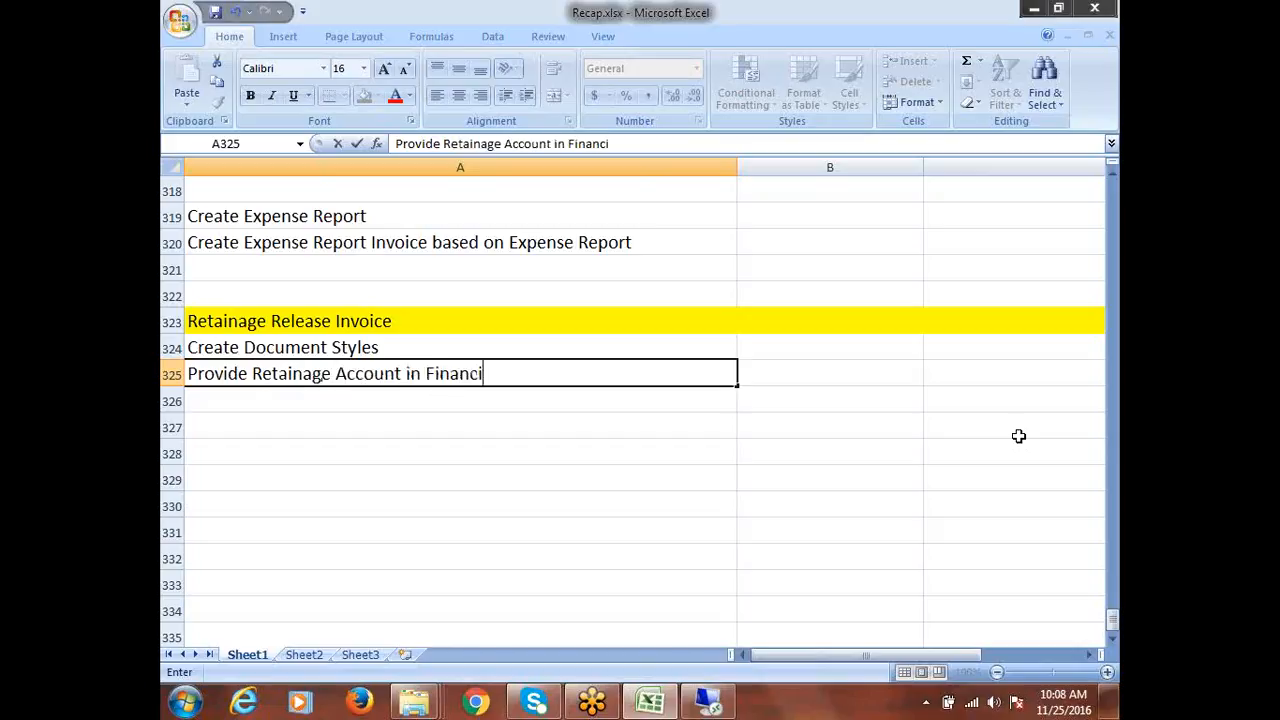
pyautogui.write('als Options')
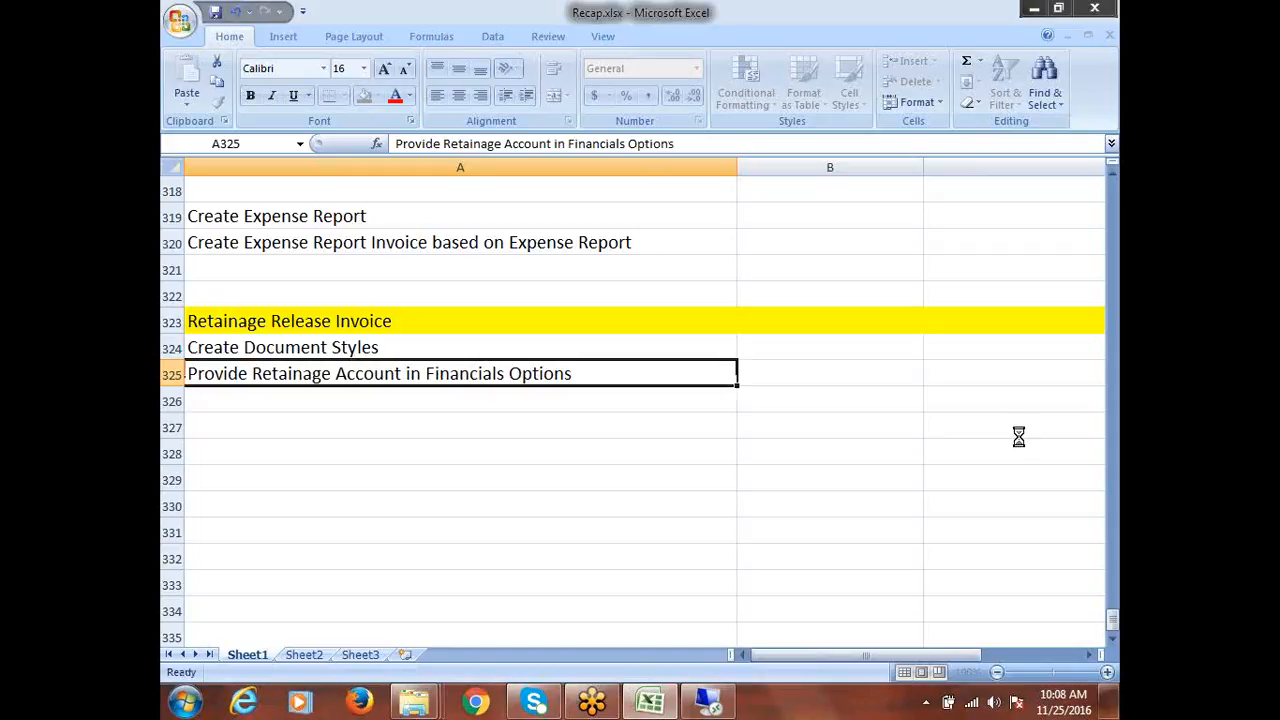
pyautogui.press('Return')
pyautogui.press('Return')
pyautogui.press('Return')
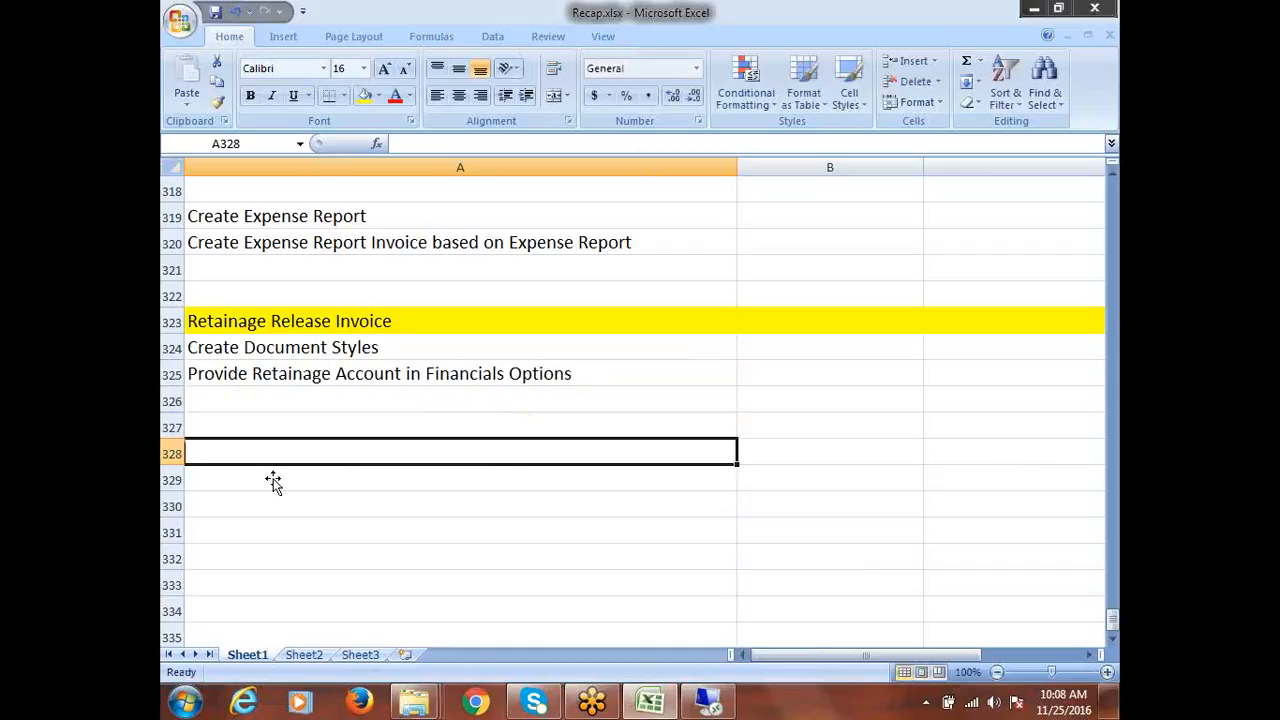
# Enter 'Create Purchase Order' in A327, then extend it with '100000'
pyautogui.click(268, 424)
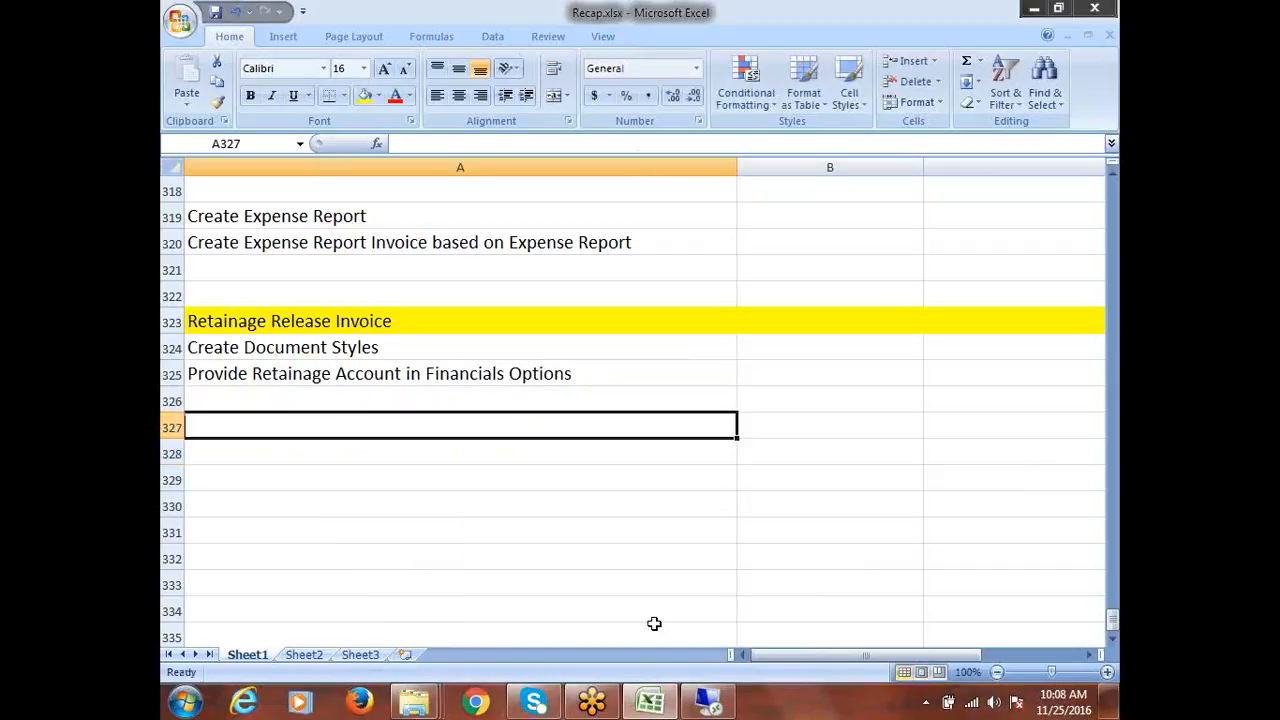
pyautogui.write('Create P')
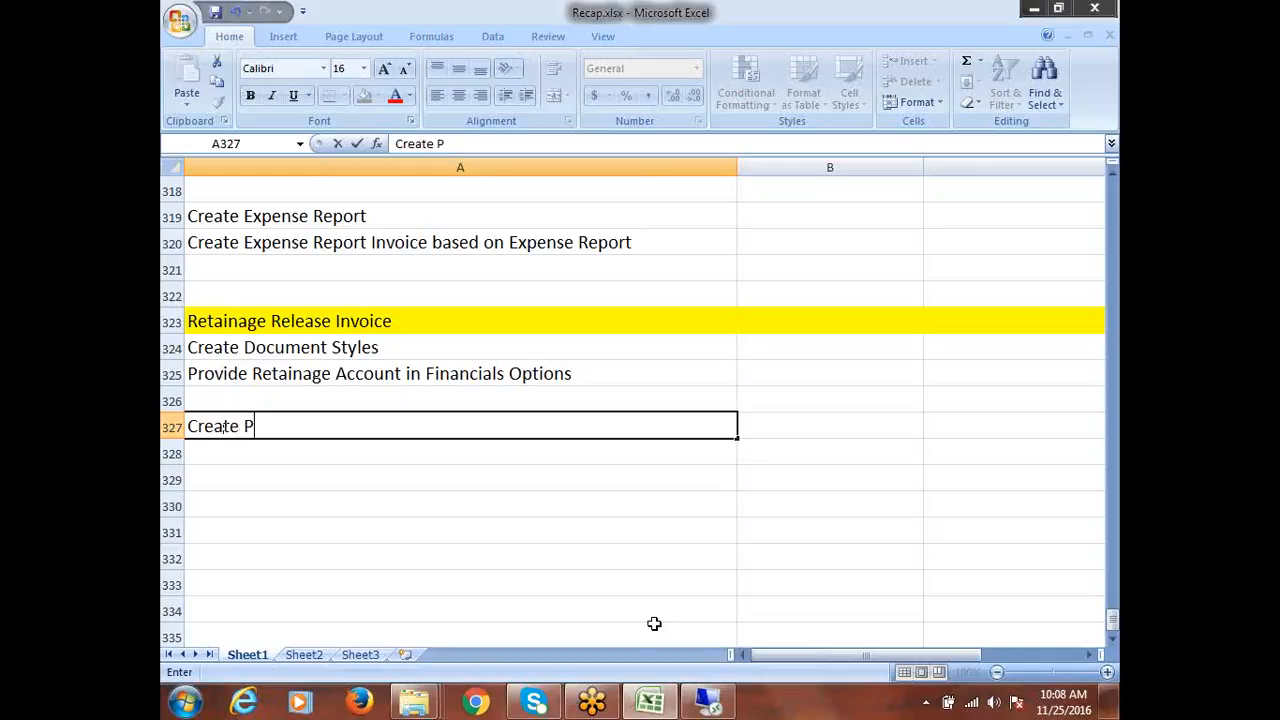
pyautogui.write('urchase Or')
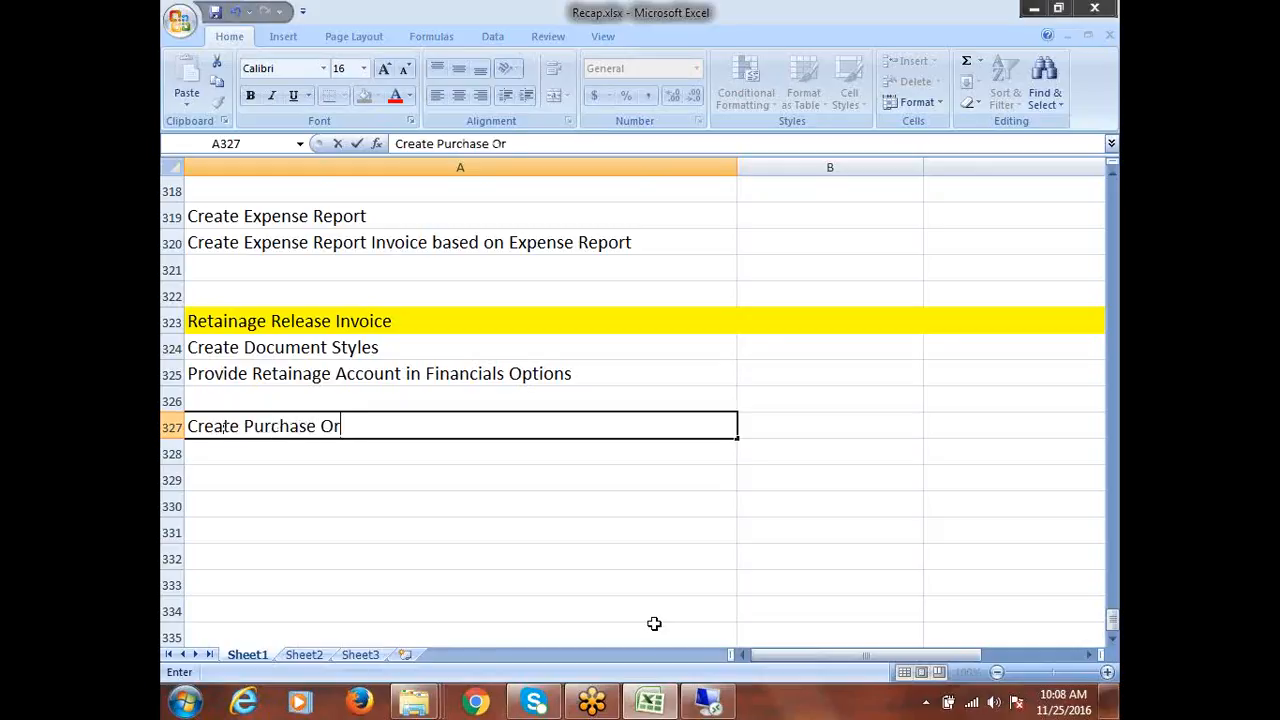
pyautogui.write('der')
pyautogui.press('Return')
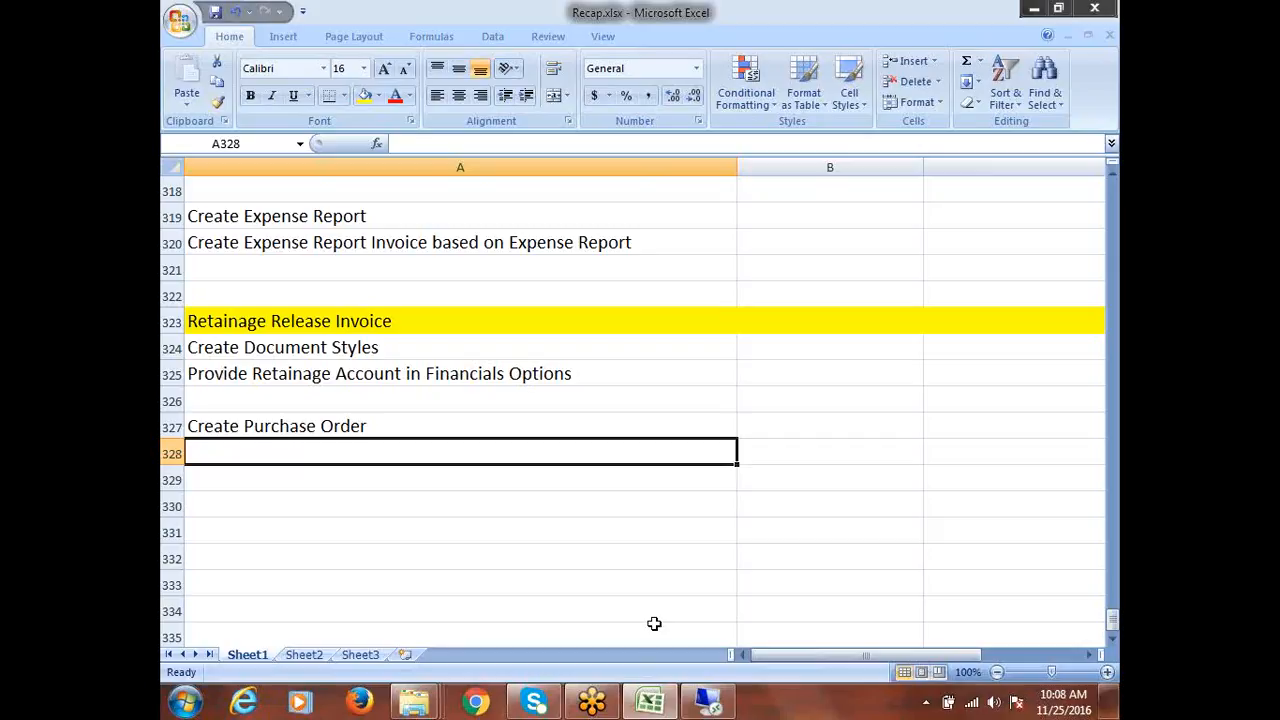
pyautogui.click(380, 429)
pyautogui.doubleClick(403, 434)
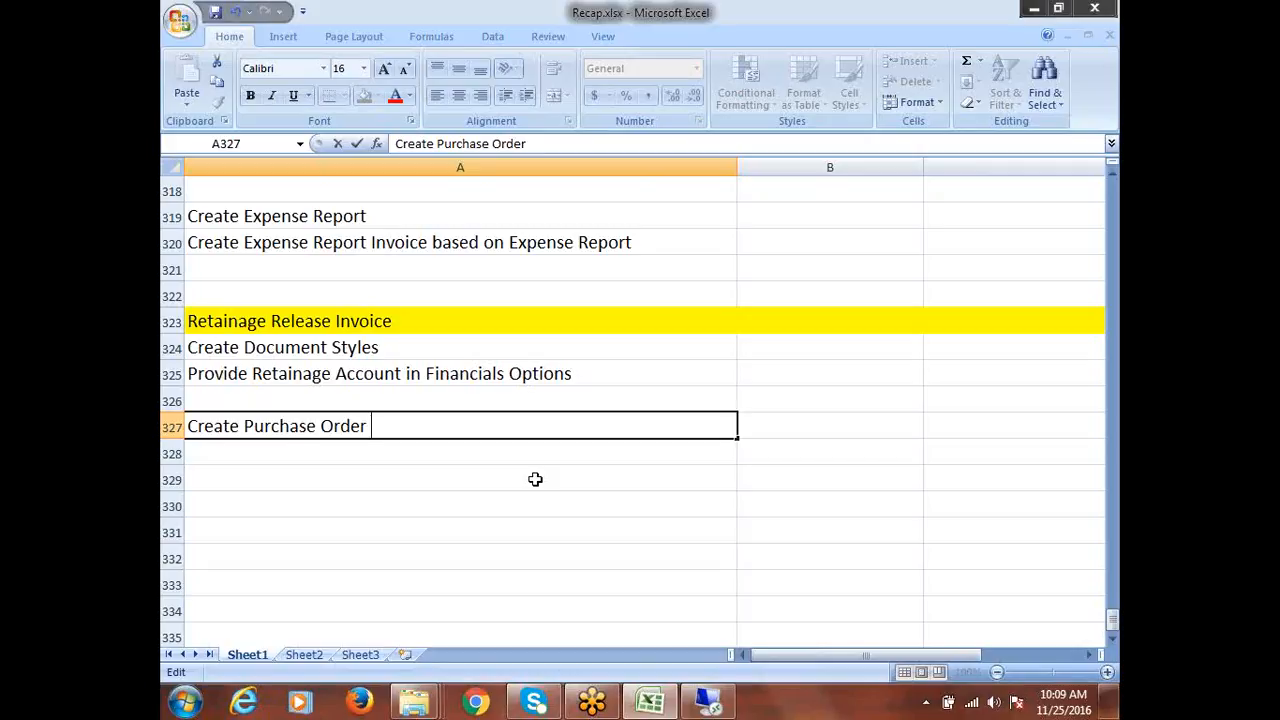
pyautogui.write('100000')
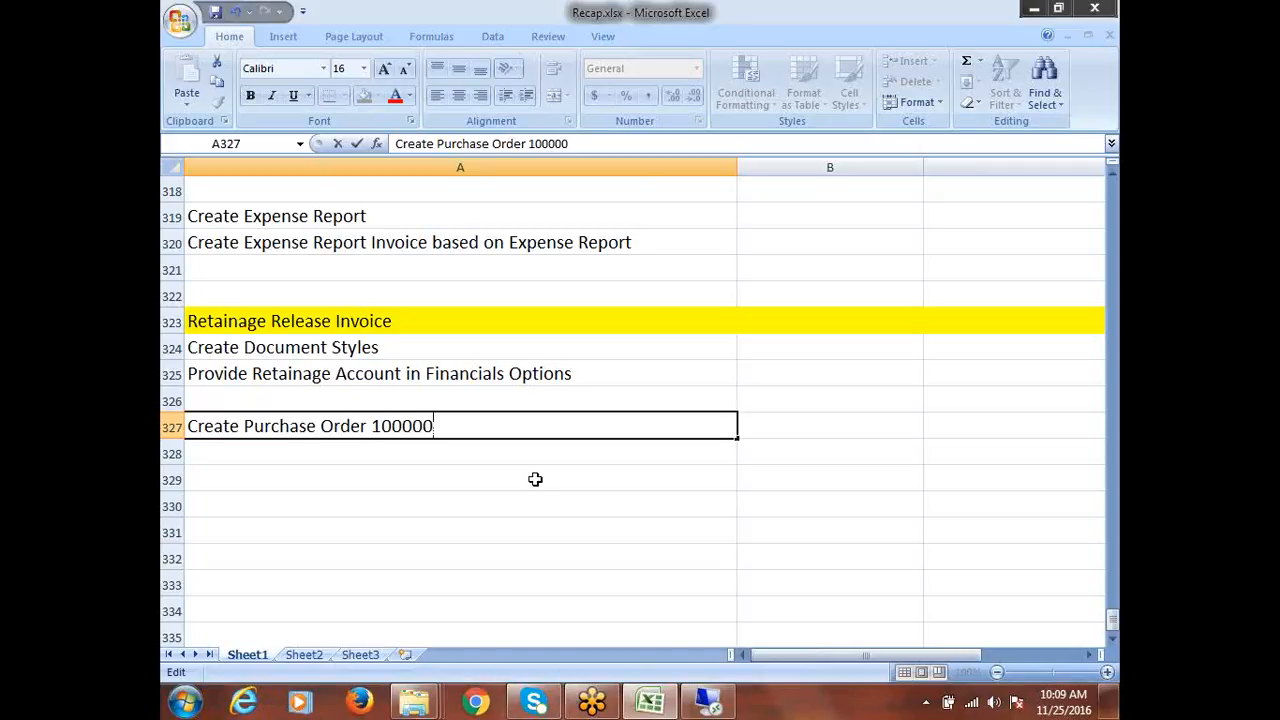
pyautogui.click(229, 470)
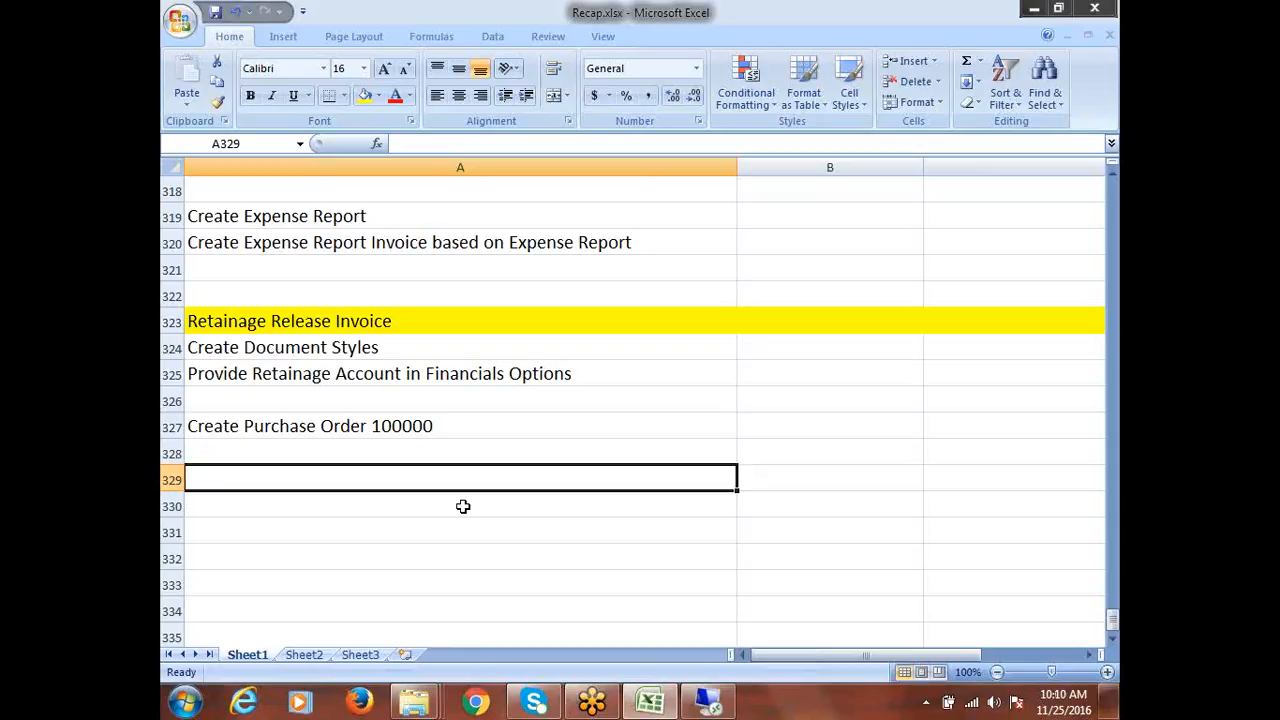
# Add 'Create Invoice 50000 - Match with PO' and append '- 10%' to the purchase order line
pyautogui.write('Create I')
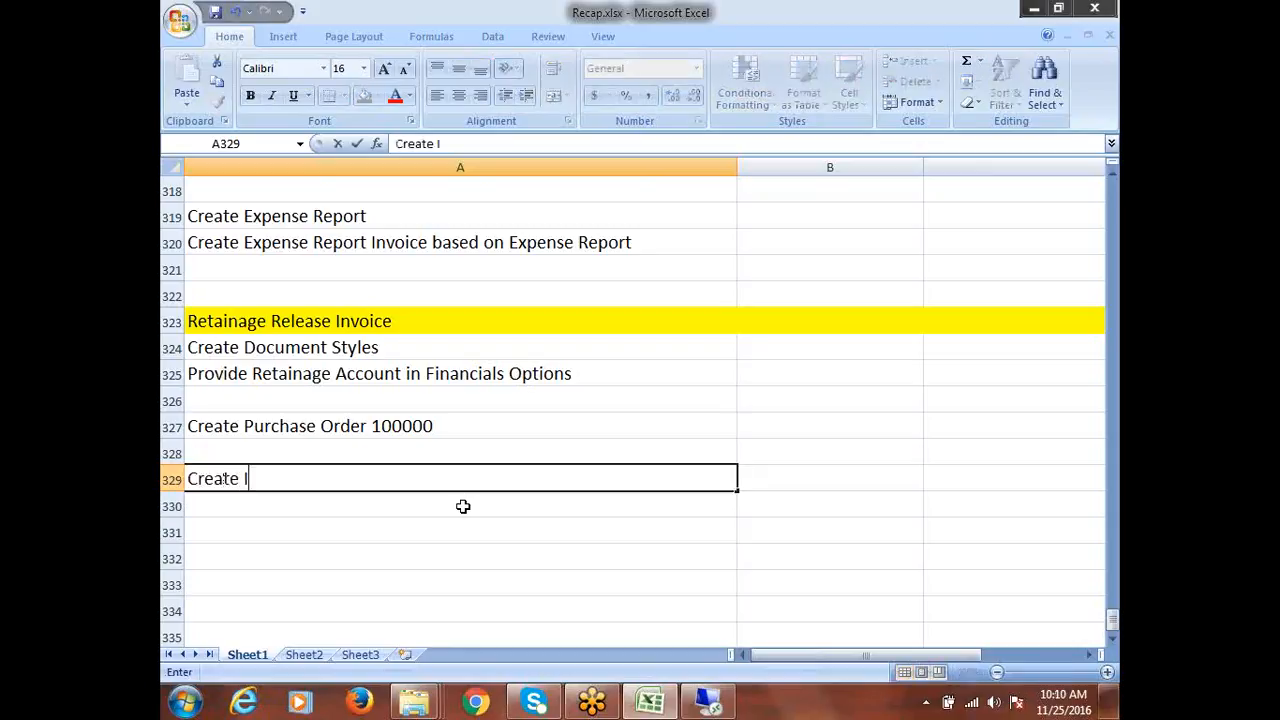
pyautogui.write('nvoice 50000')
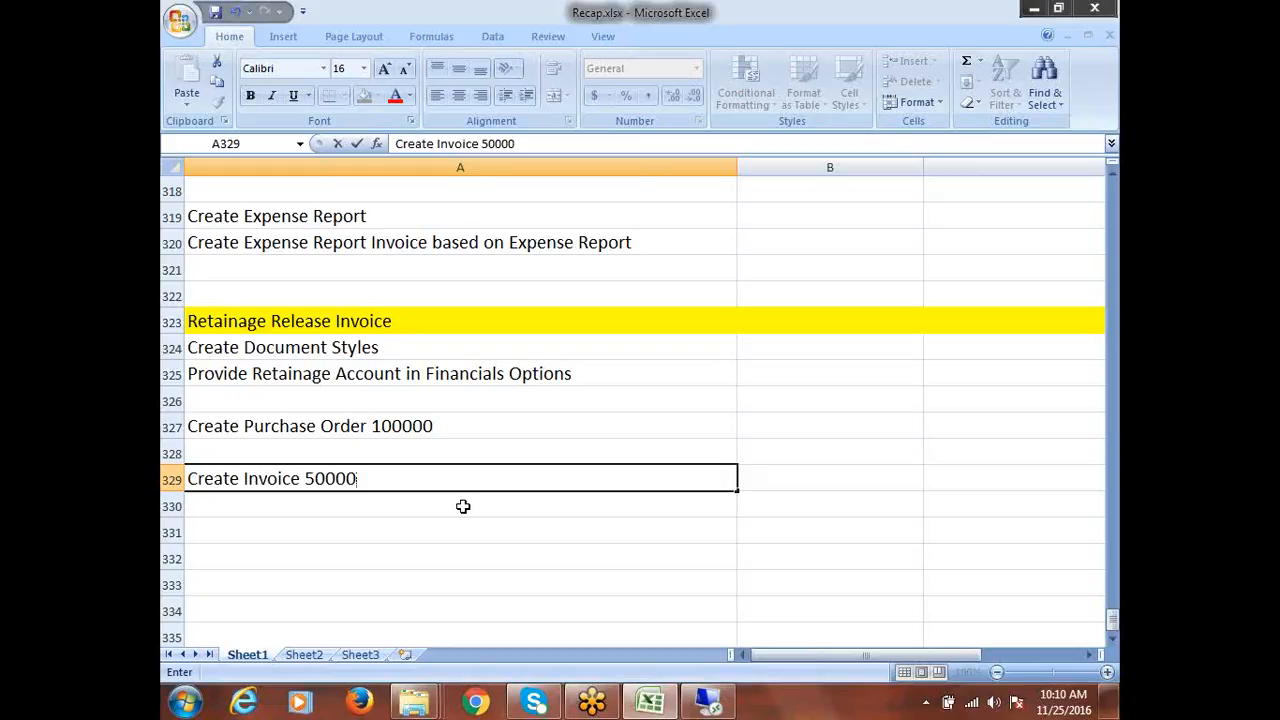
pyautogui.write(' - Match with PO')
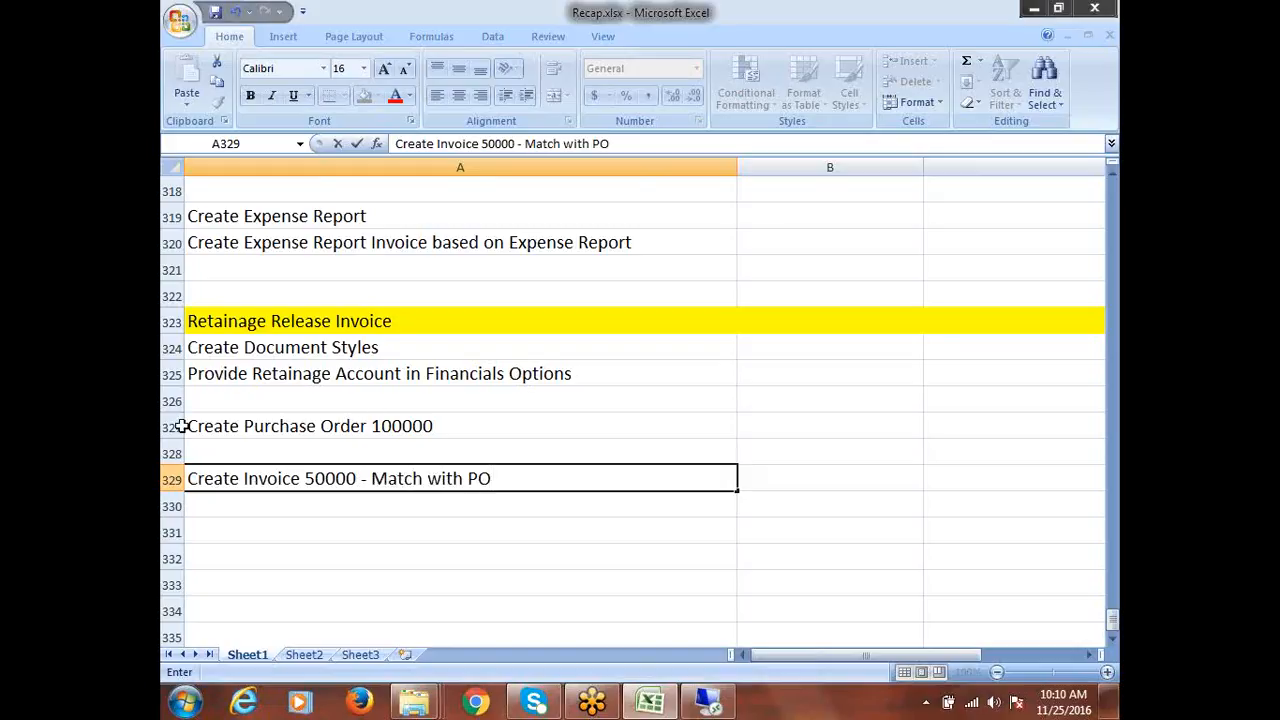
pyautogui.click(485, 441)
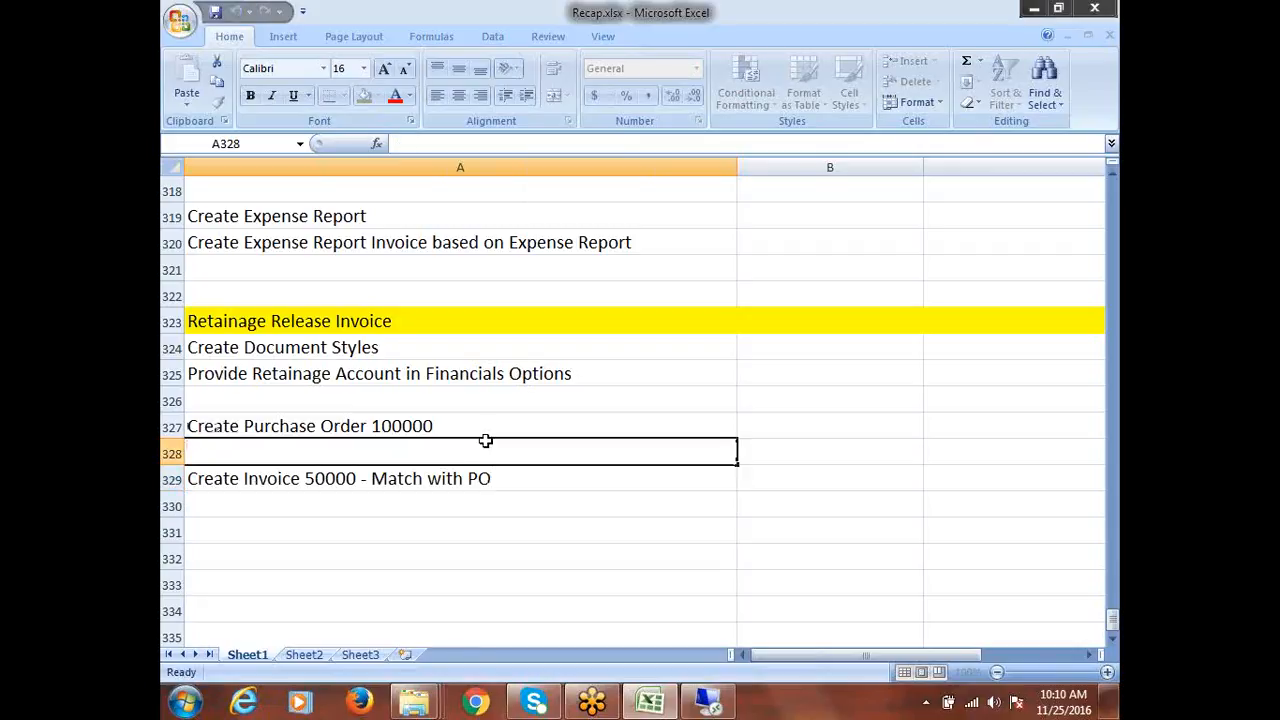
pyautogui.click(486, 438)
pyautogui.doubleClick(488, 438)
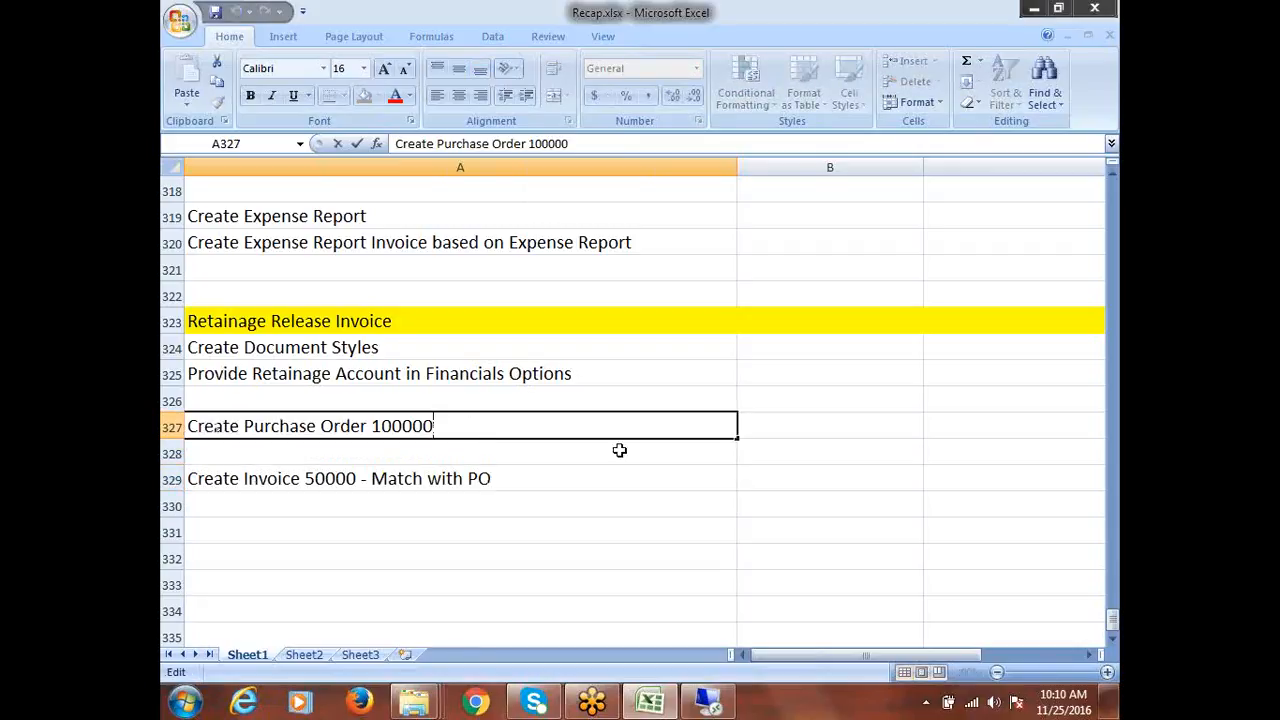
pyautogui.write('- 10%')
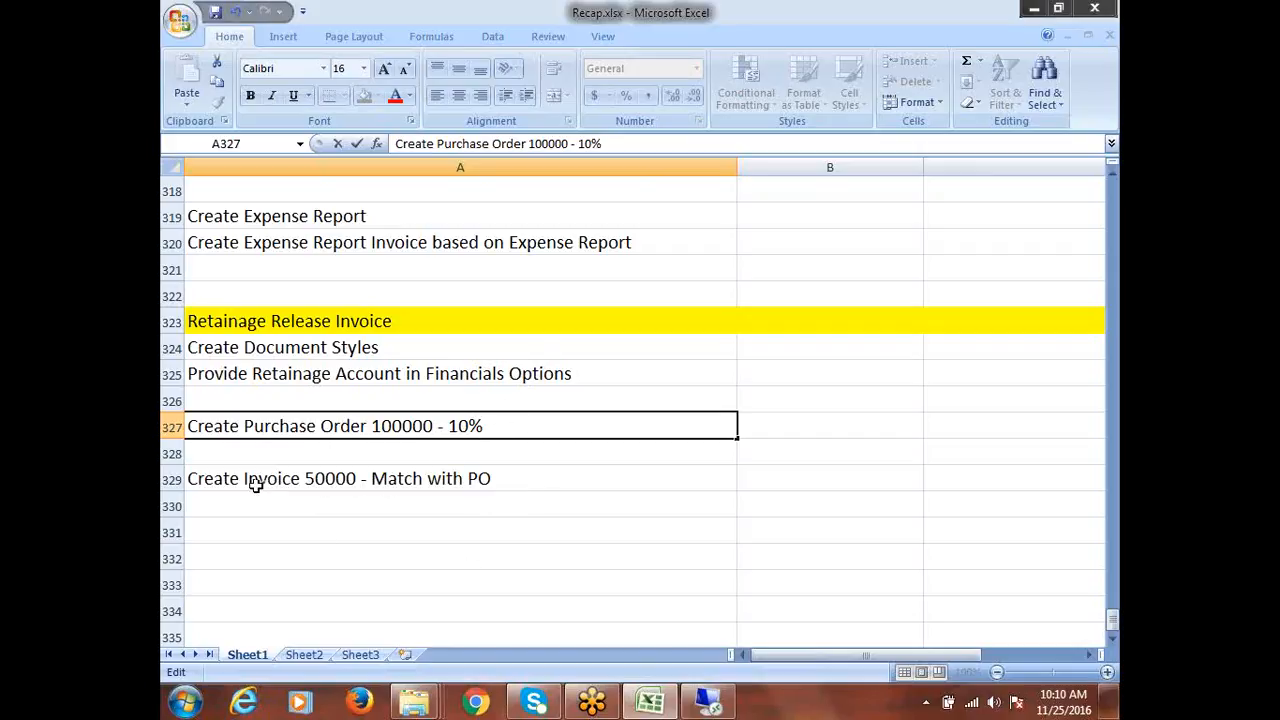
# Append '-5000 = 45000' to the Create Invoice 50000 step in A329
pyautogui.click(520, 481)
pyautogui.doubleClick(520, 481)
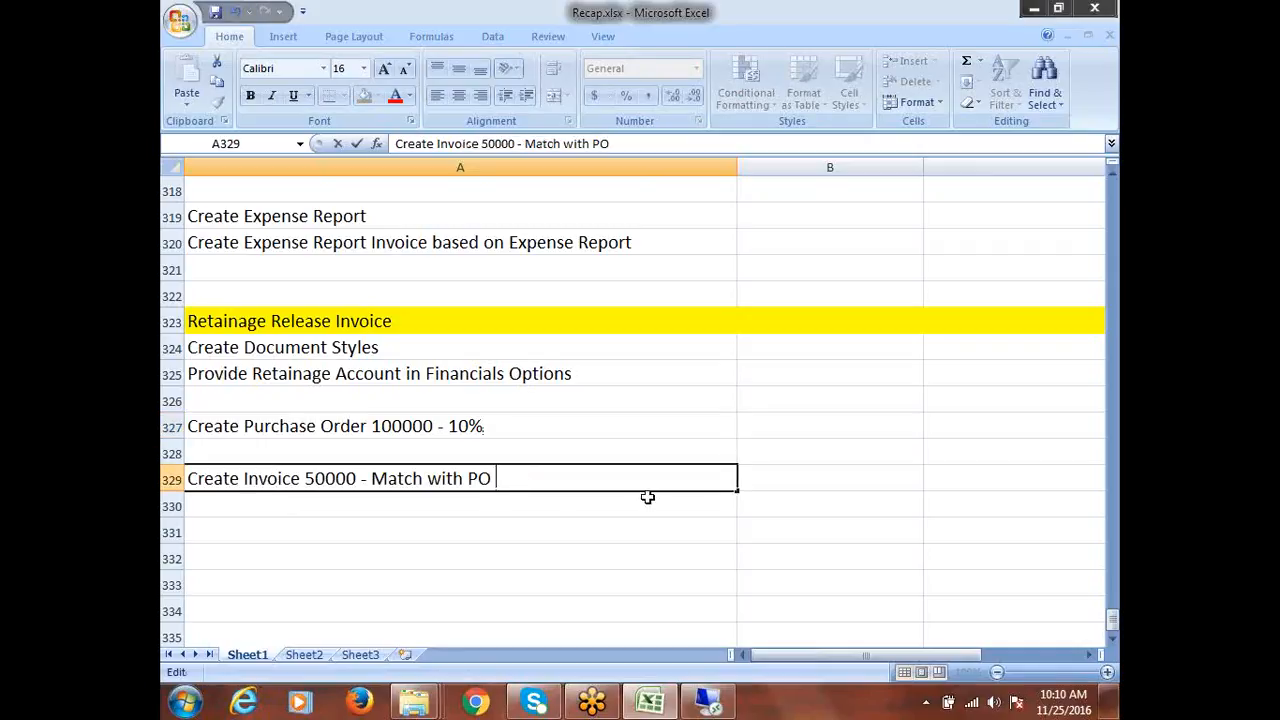
pyautogui.write('-5000 = ')
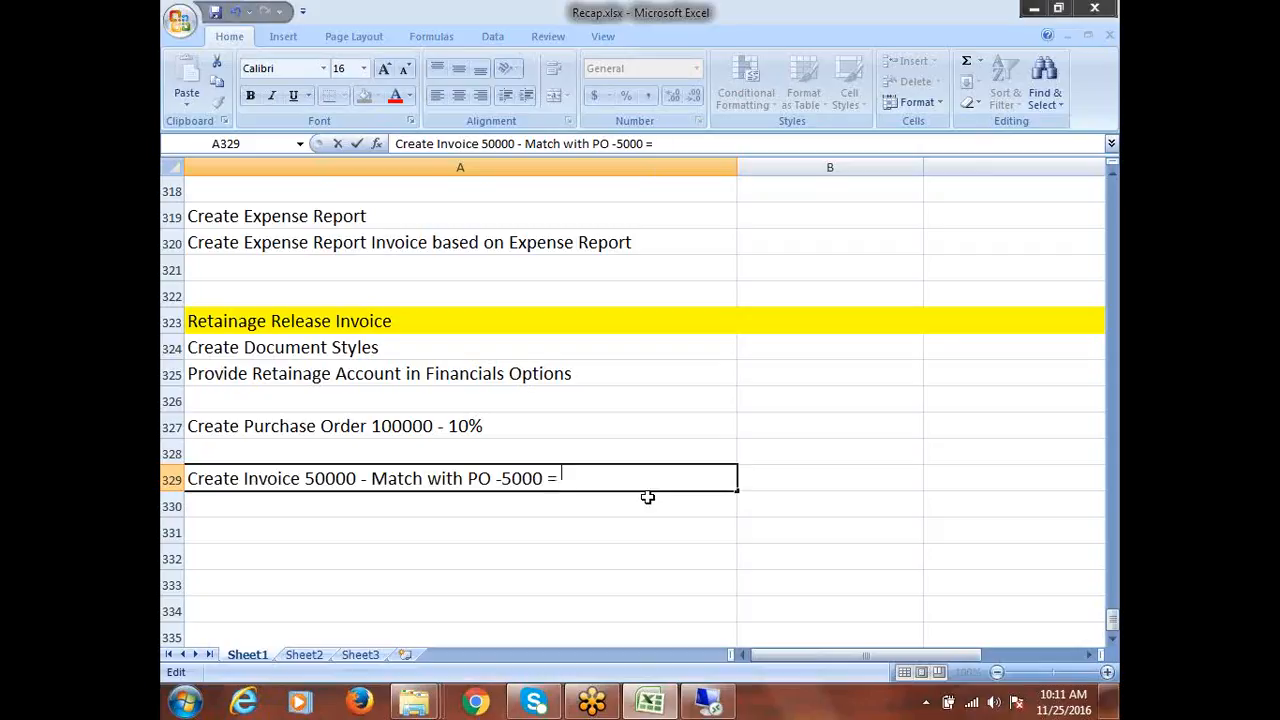
pyautogui.write('45000')
pyautogui.click(330, 512)
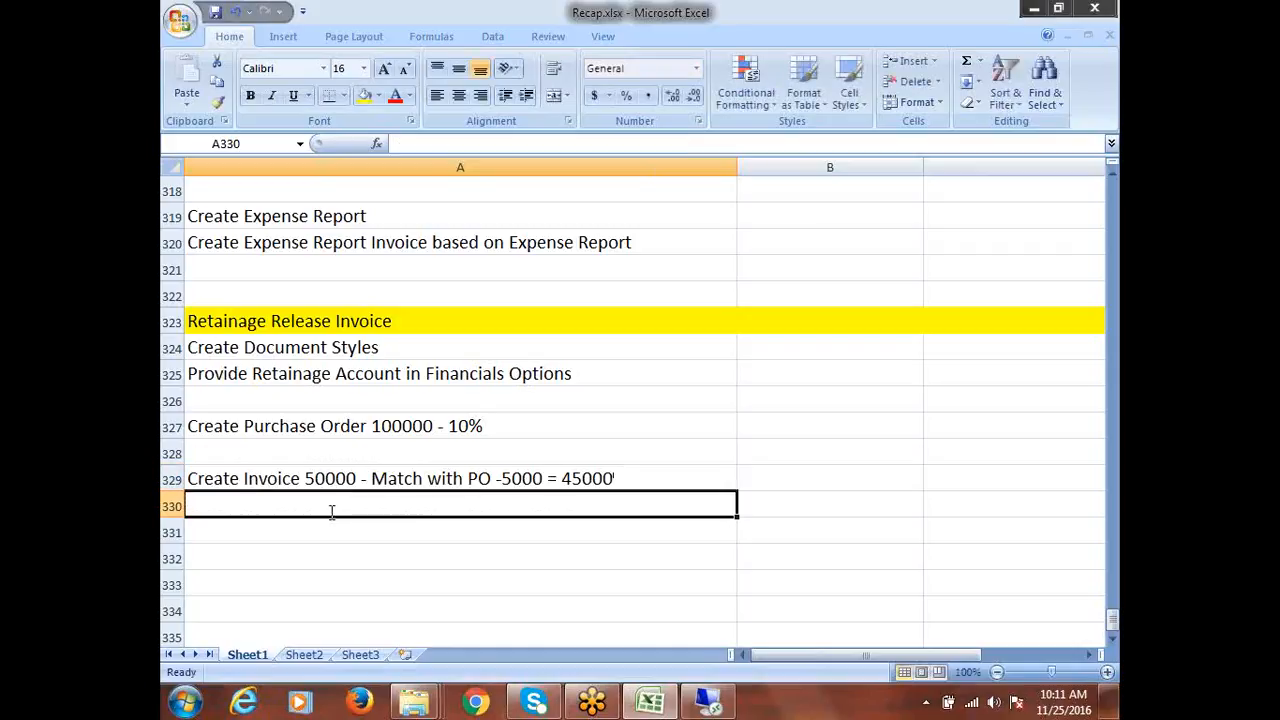
# Duplicate the invoice line into row 330 using AutoComplete
pyautogui.write('c')
pyautogui.press('BackSpace')
pyautogui.press('BackSpace')
pyautogui.write('C')
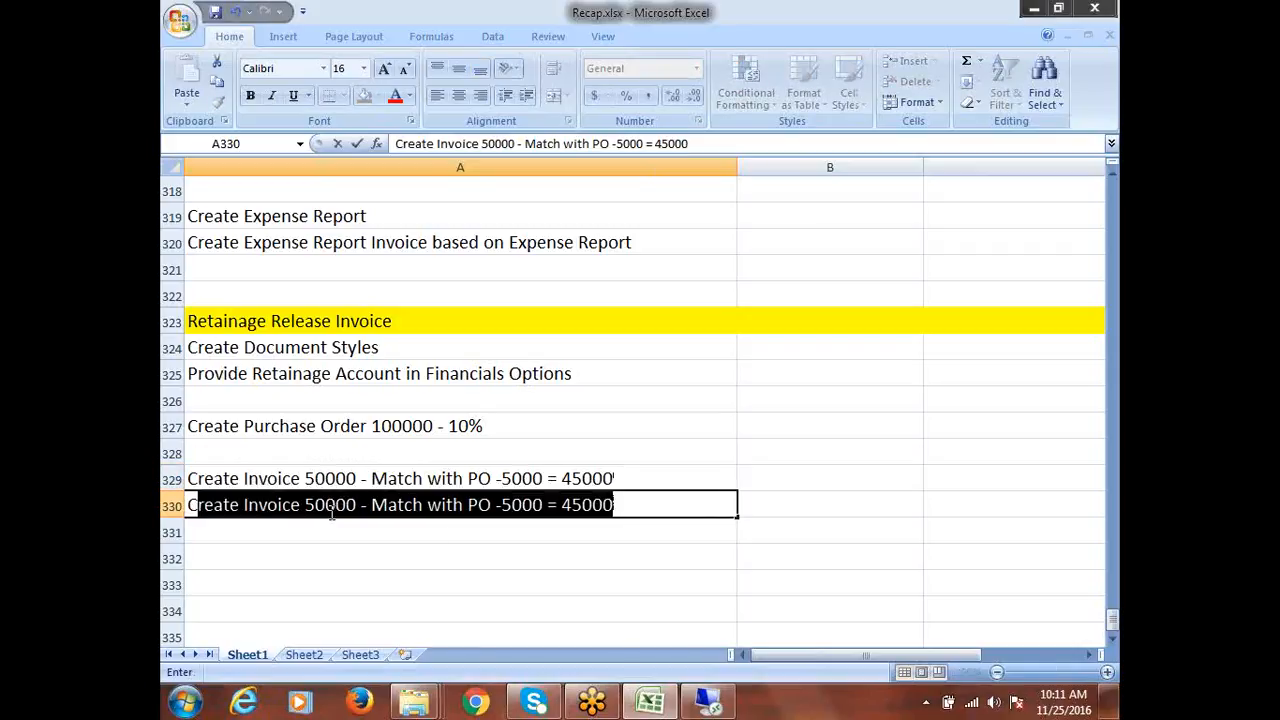
pyautogui.click(655, 505)
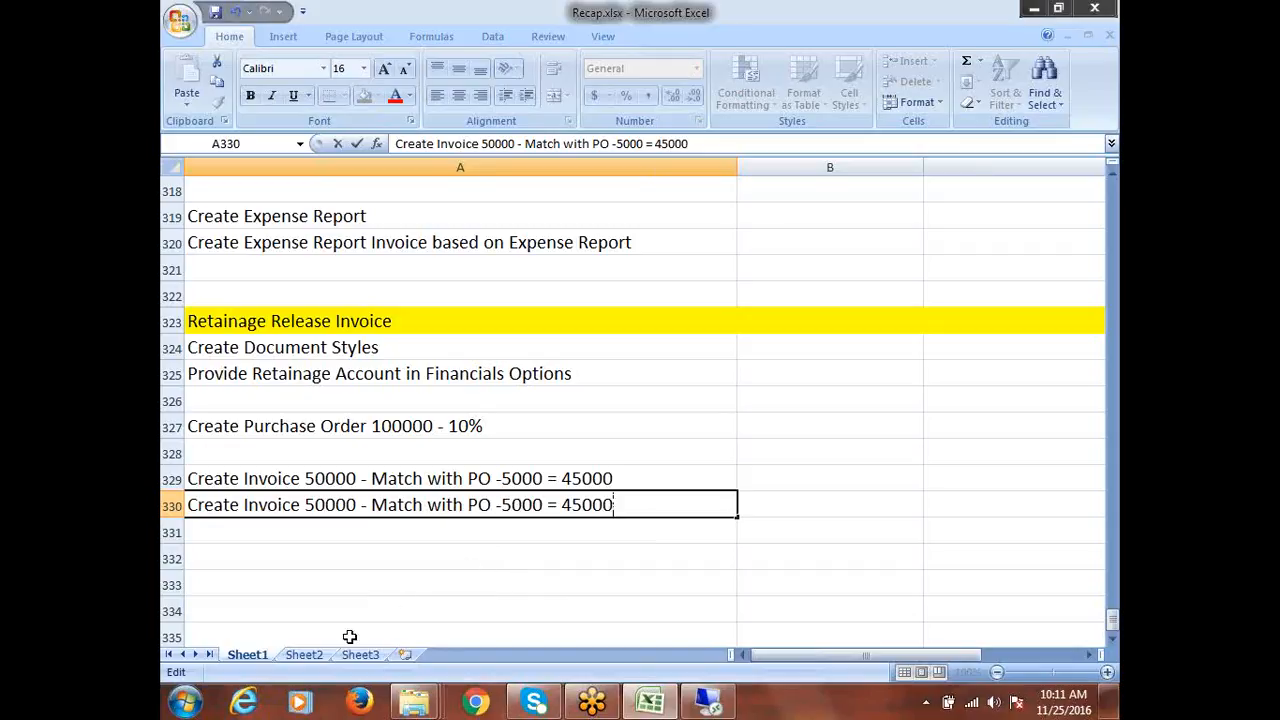
pyautogui.click(265, 557)
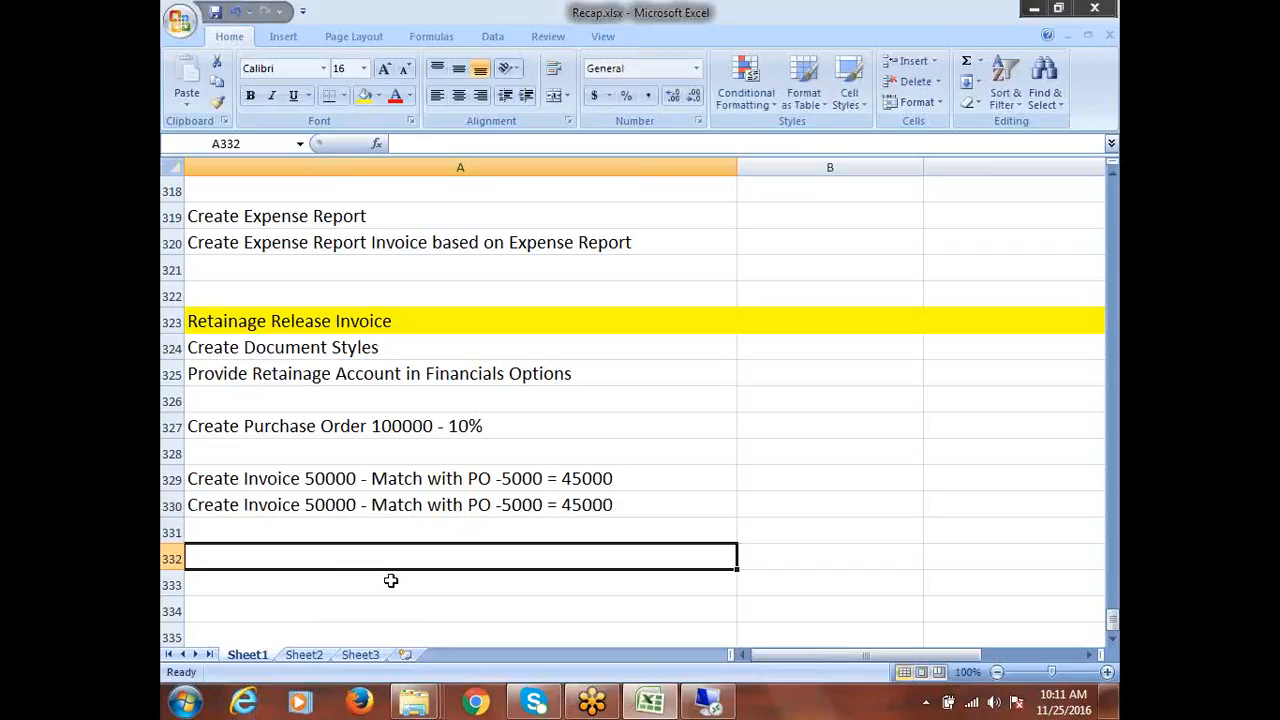
# Enter 'Create Retainage Release Invoice 10000' in row 331
pyautogui.write('C')
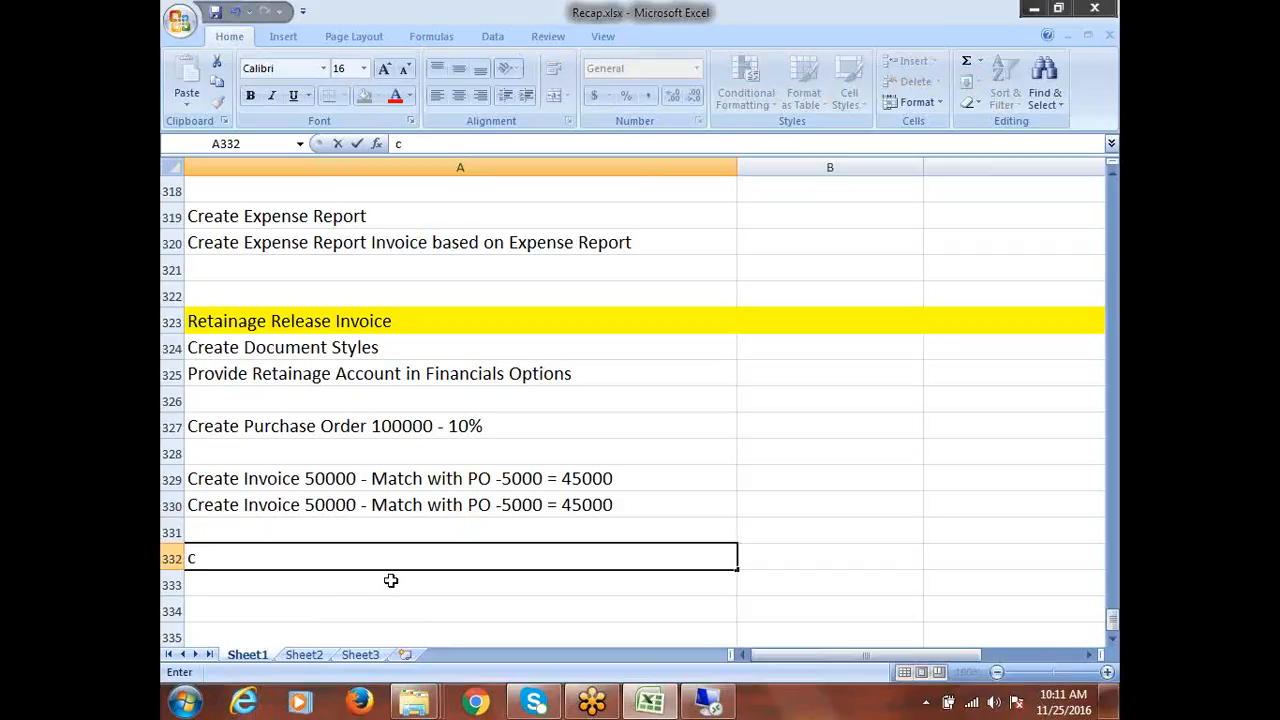
pyautogui.press('BackSpace')
pyautogui.press('Up')
pyautogui.write('Create ')
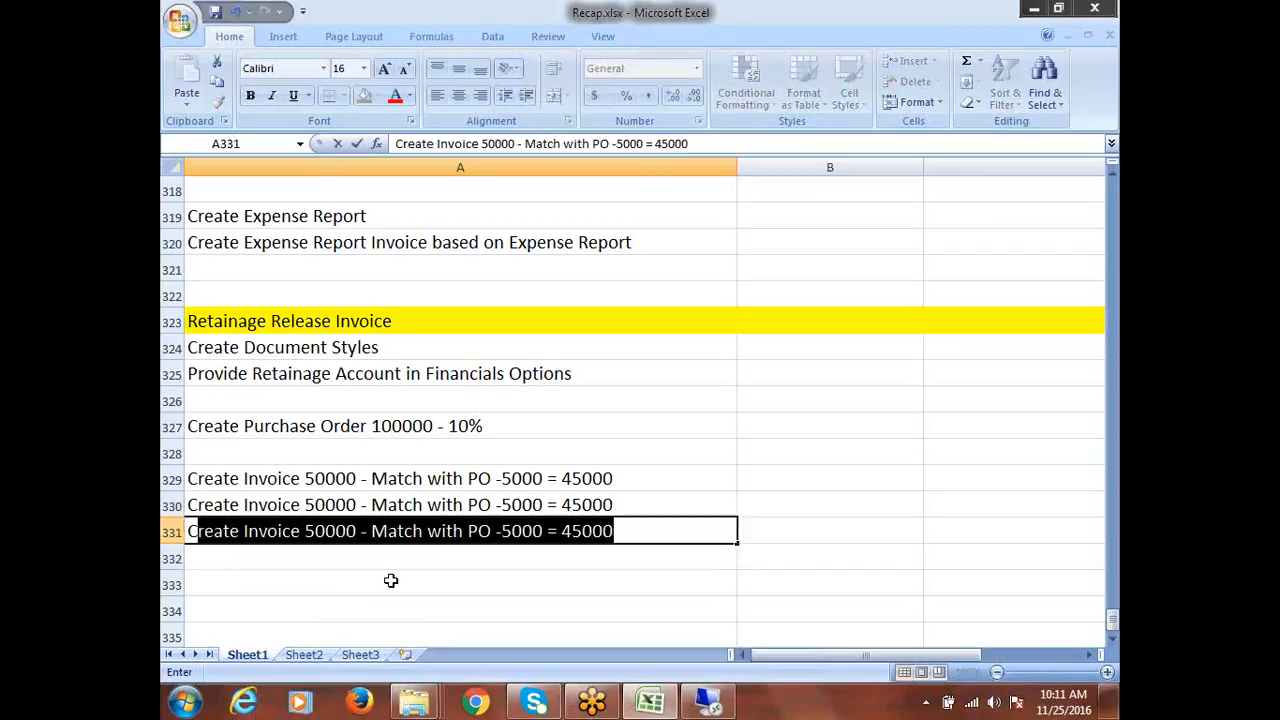
pyautogui.write('Reta')
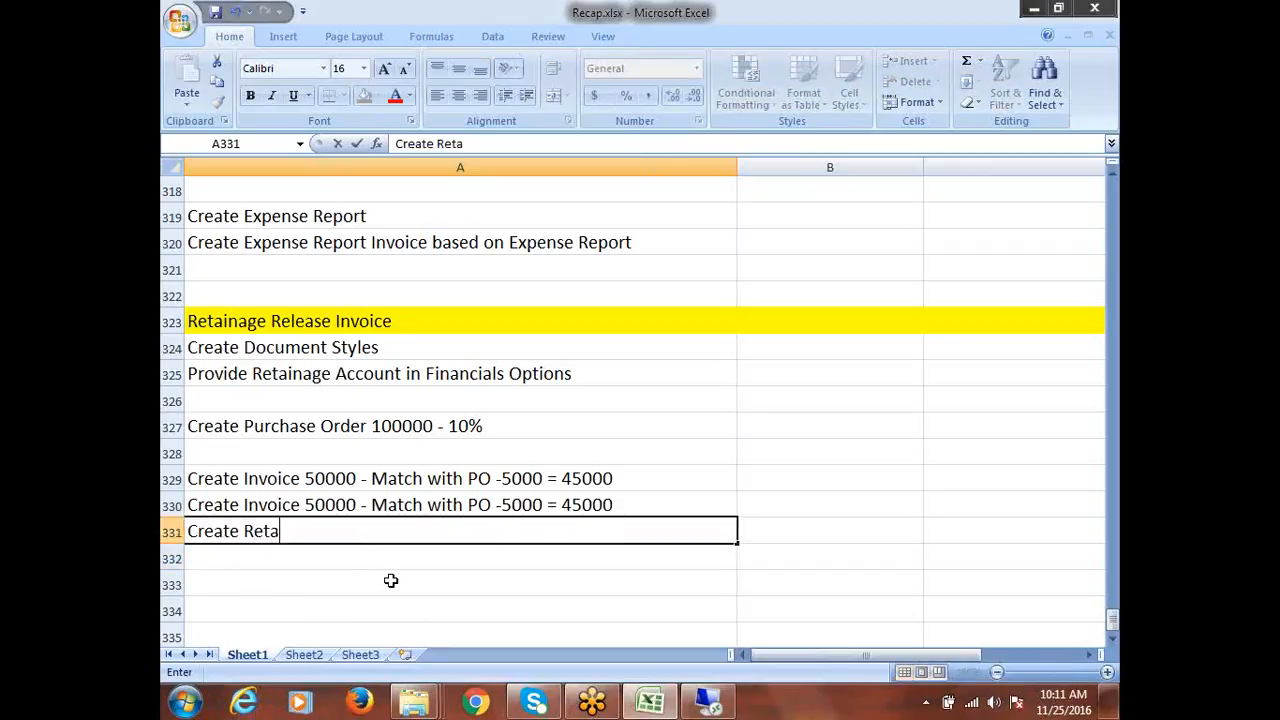
pyautogui.write('inage Rele')
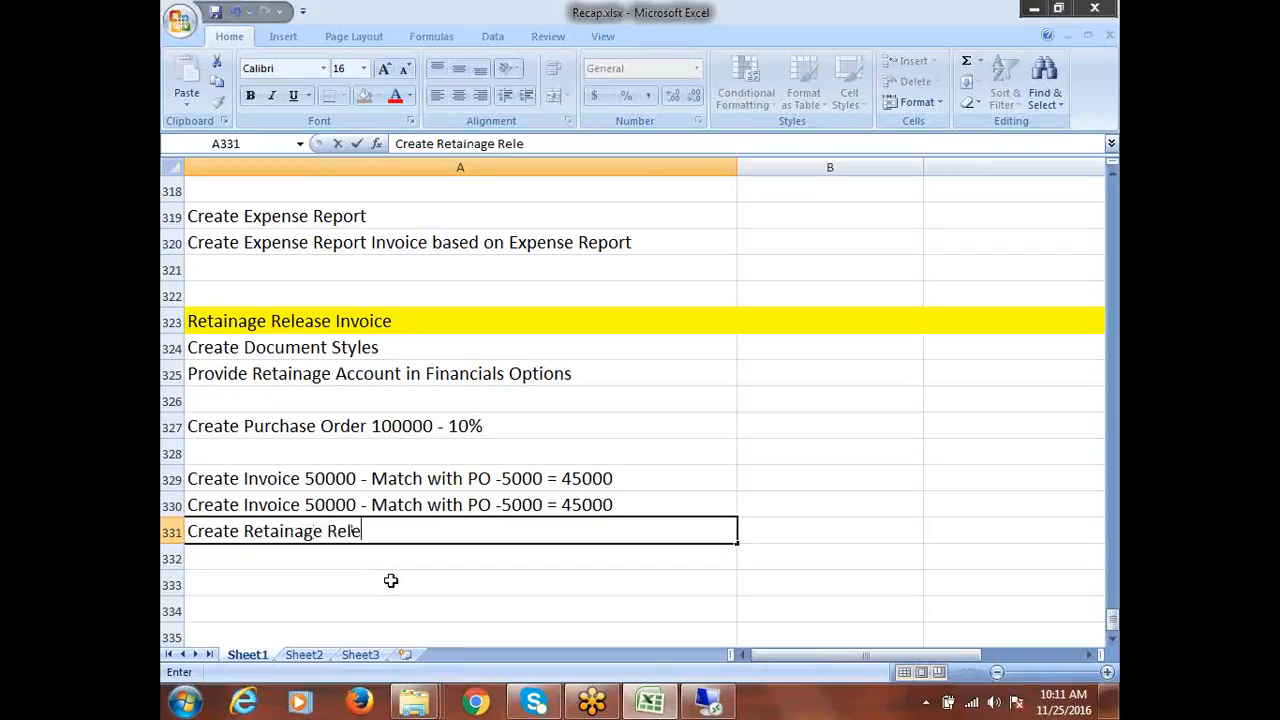
pyautogui.write('ase Invoice')
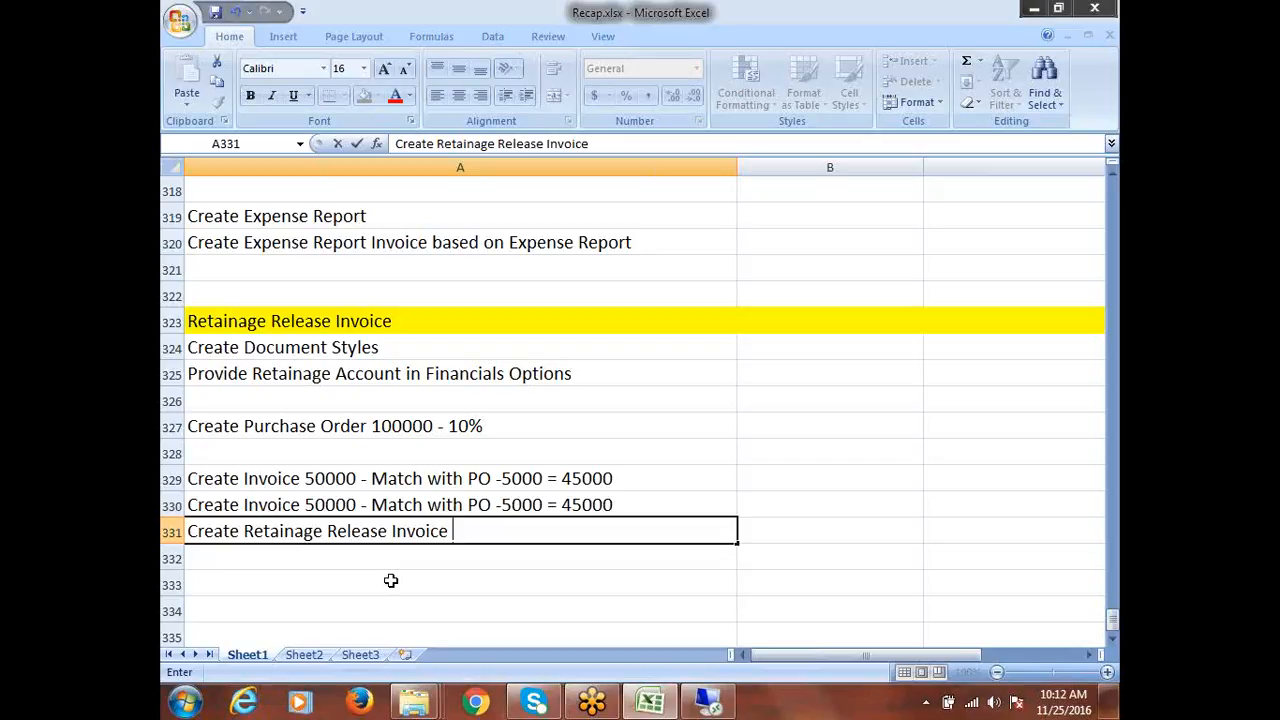
pyautogui.write('10000')
pyautogui.click(405, 557)
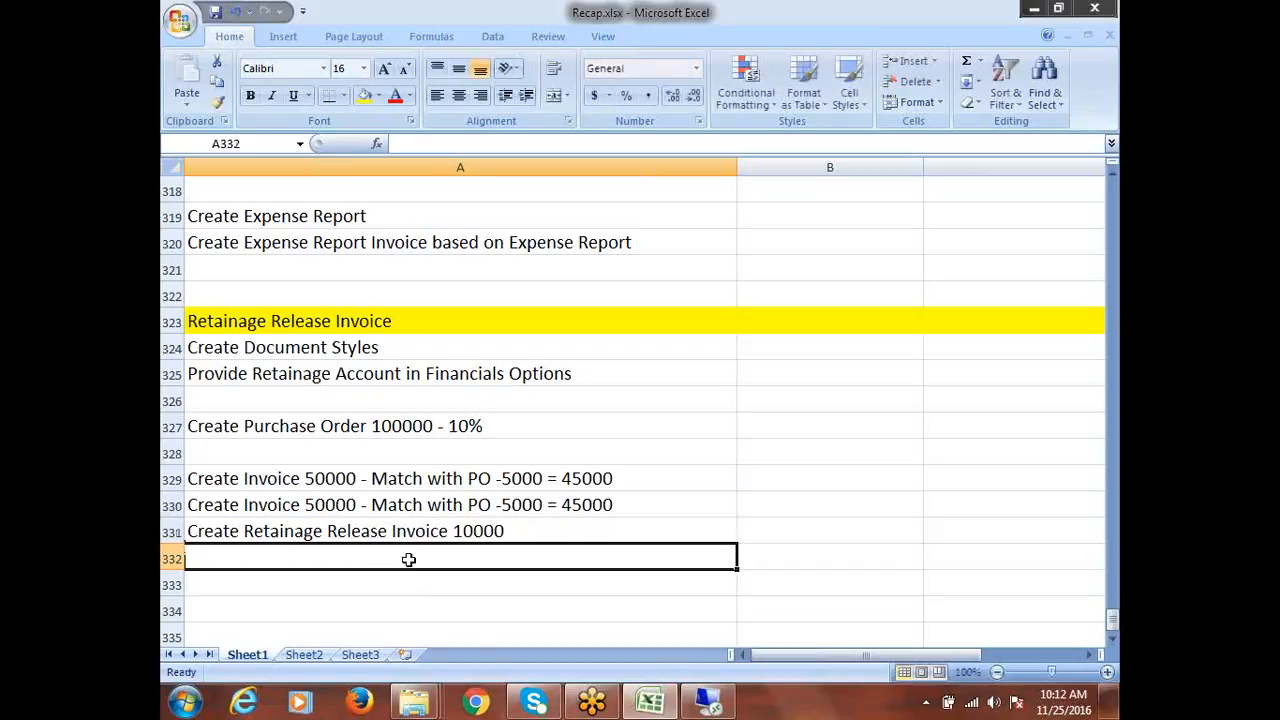
pyautogui.click(441, 480)
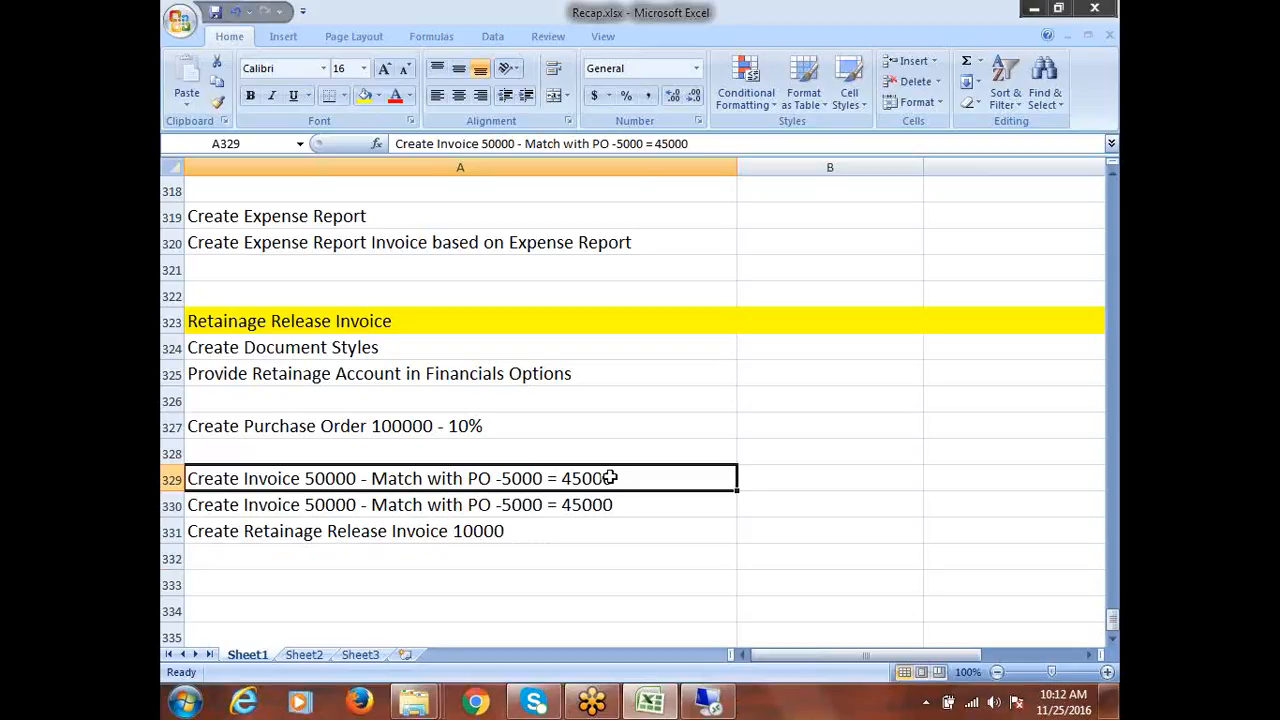
pyautogui.click(612, 508)
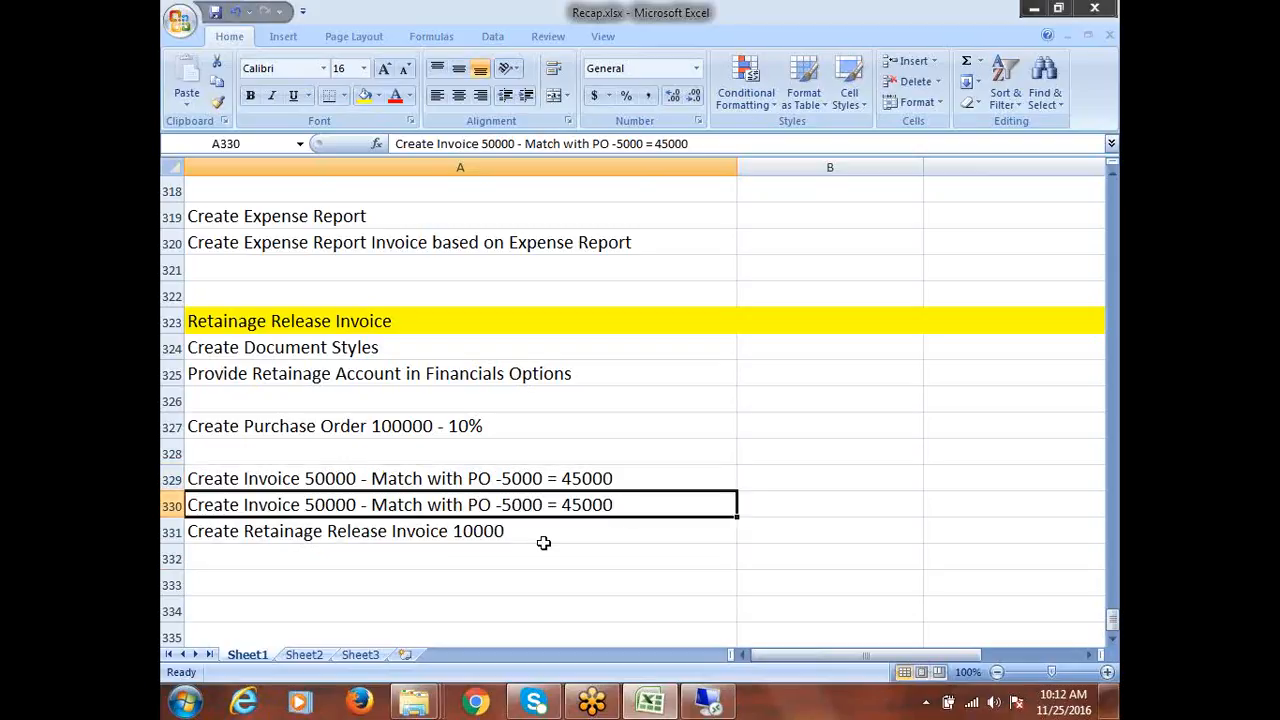
pyautogui.click(472, 537)
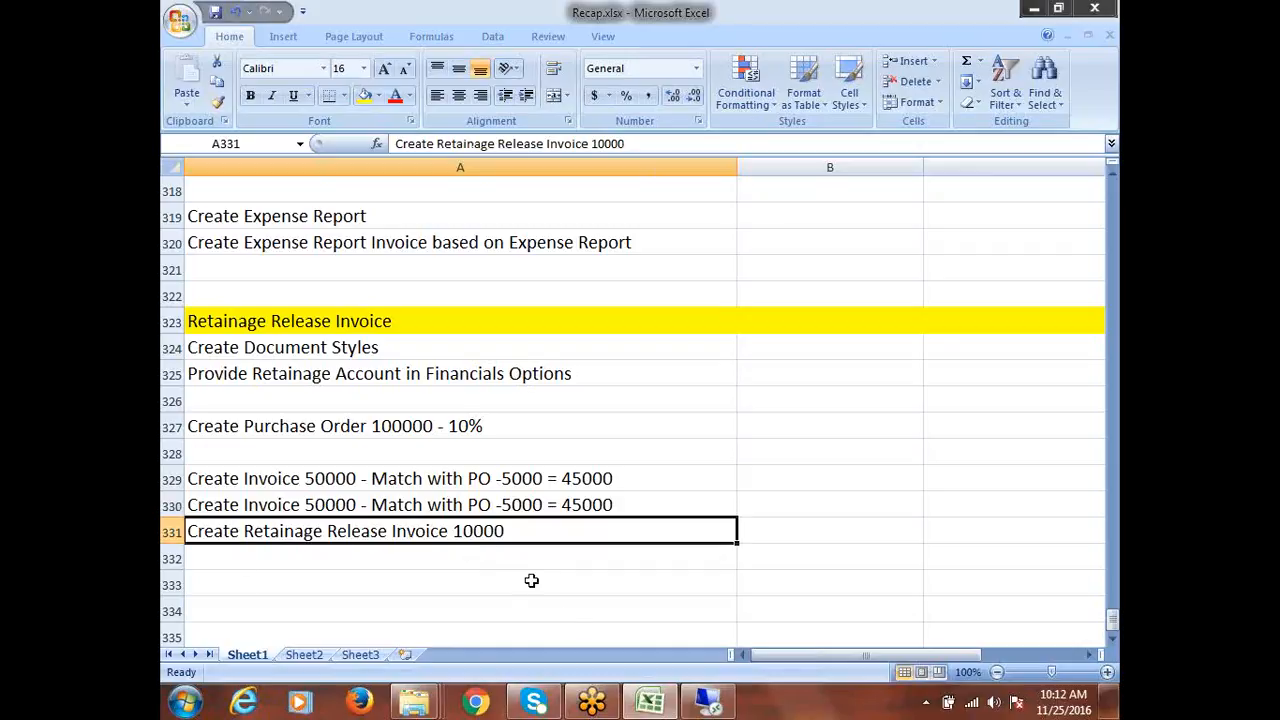
pyautogui.click(338, 346)
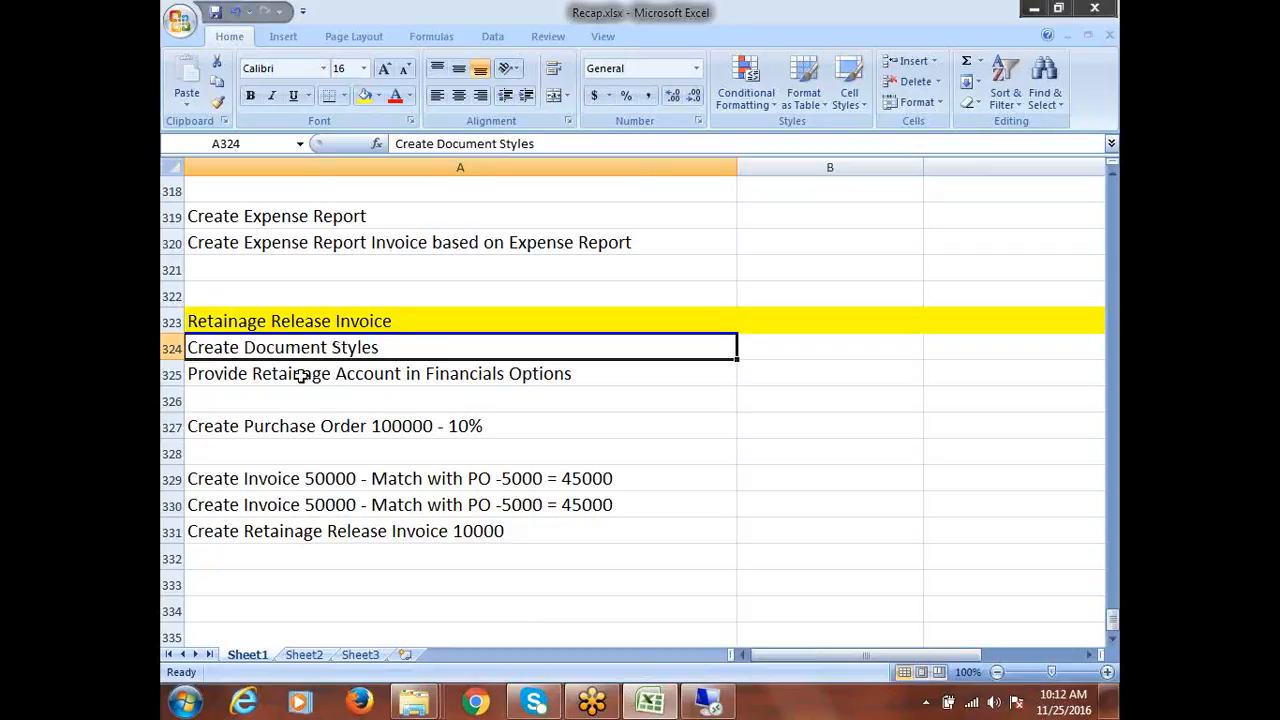
pyautogui.click(300, 373)
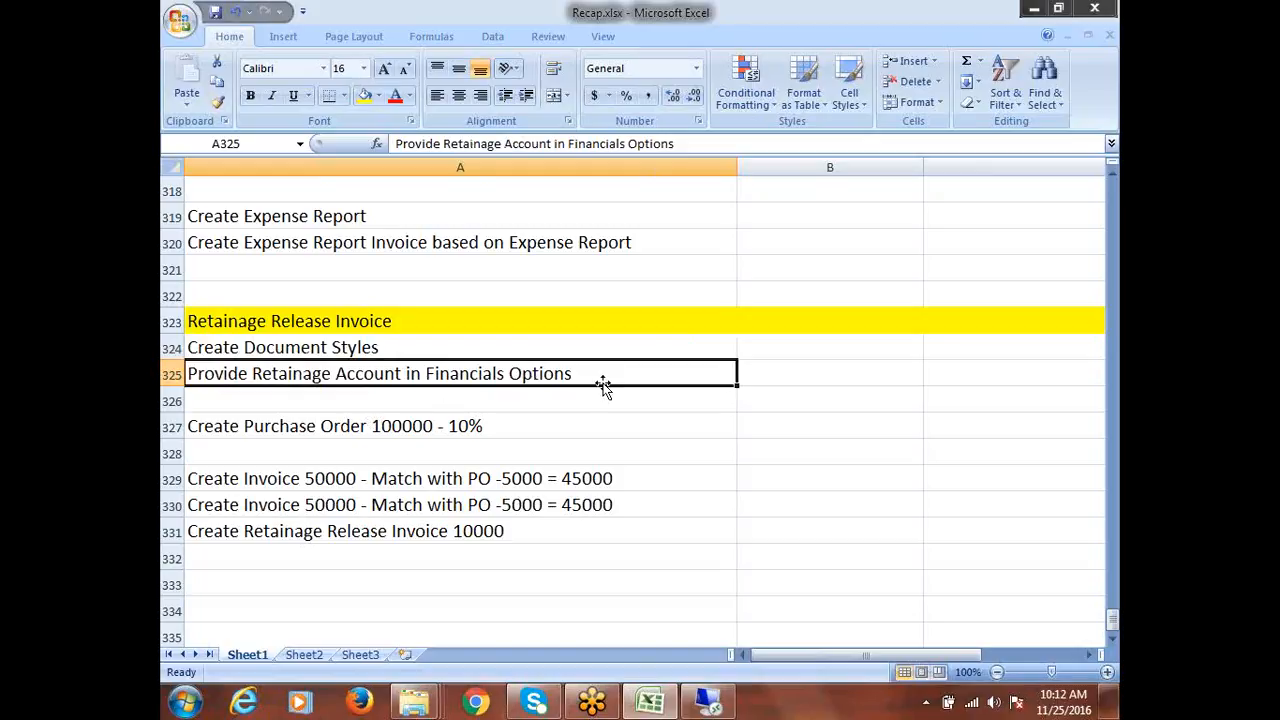
pyautogui.click(255, 420)
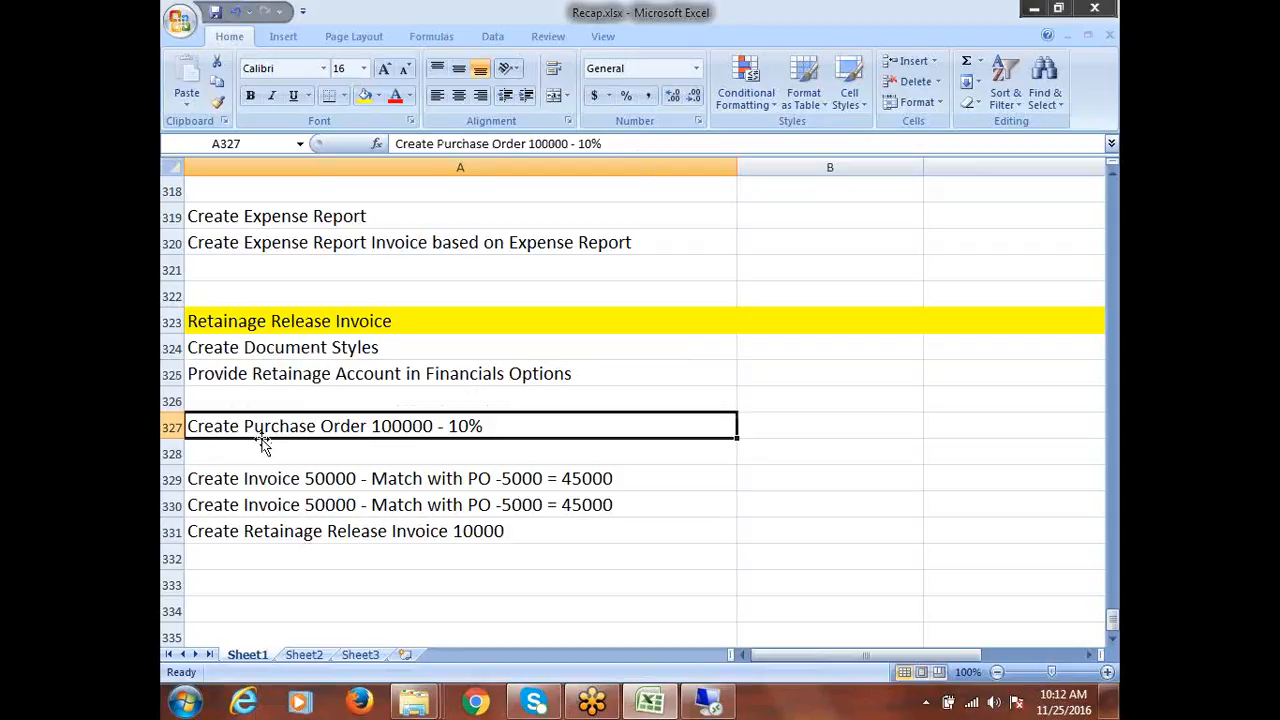
pyautogui.click(306, 346)
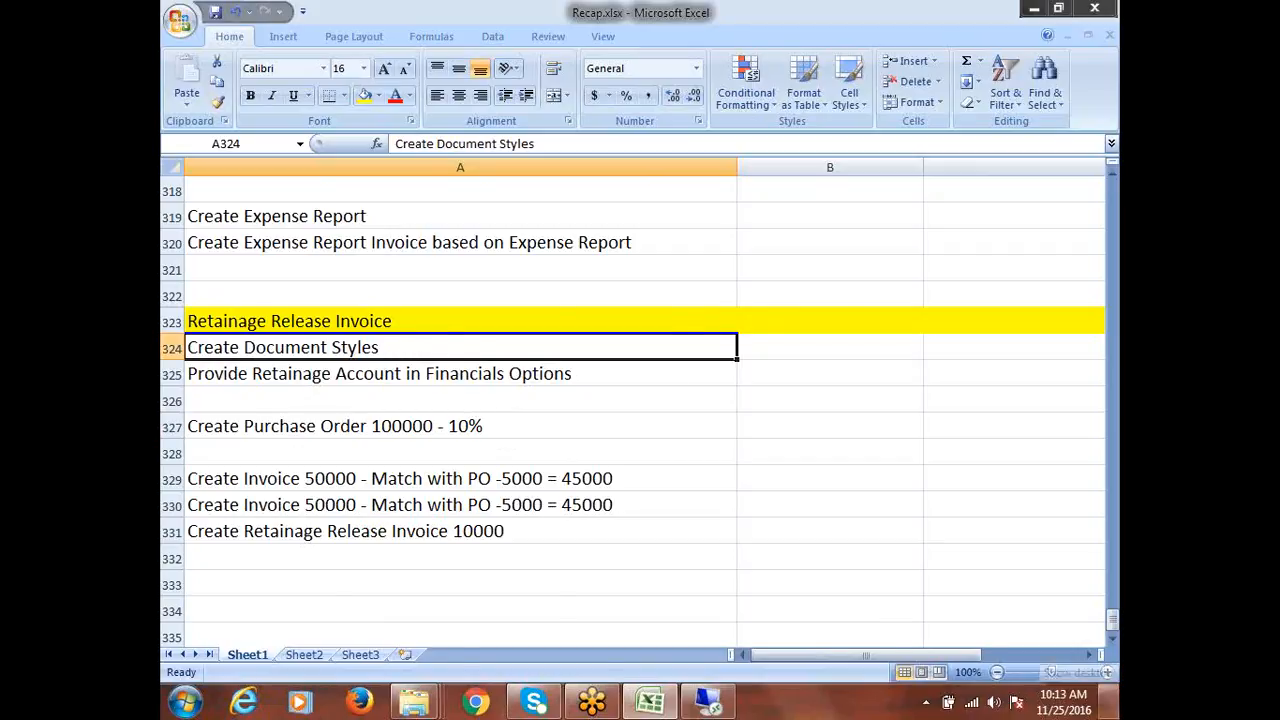
pyautogui.moveTo(1112, 700)
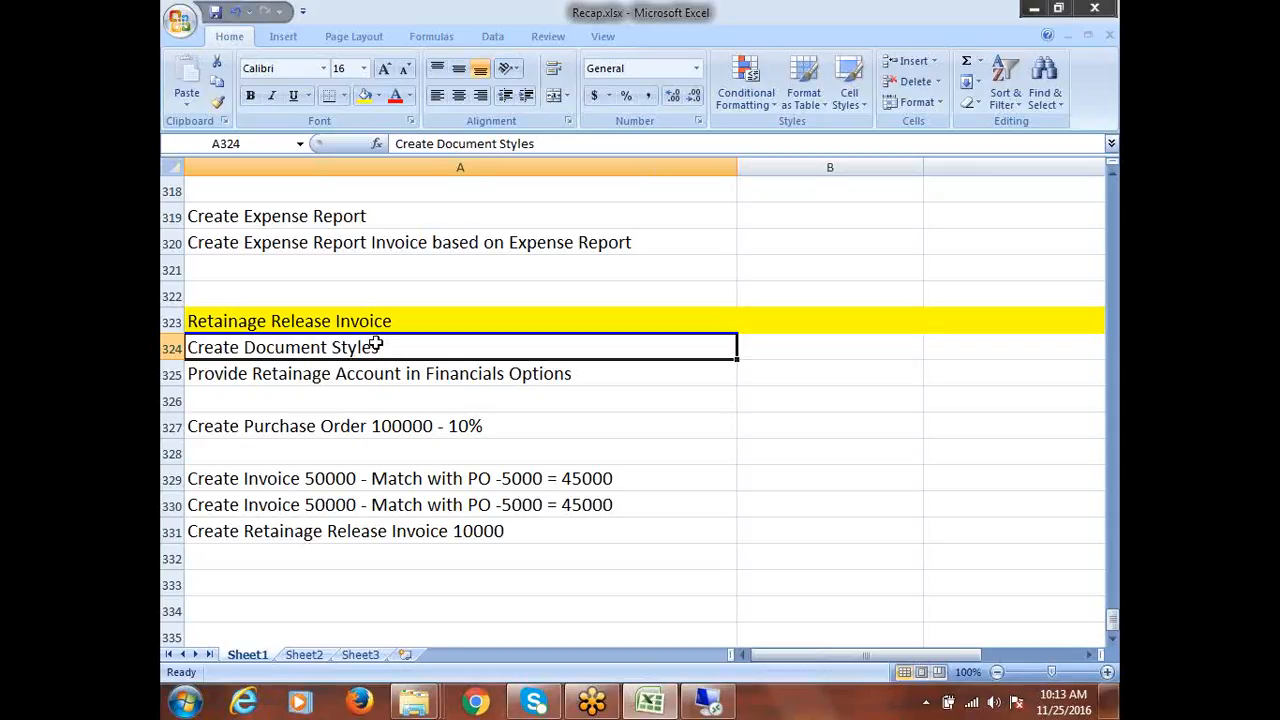
pyautogui.click(360, 379)
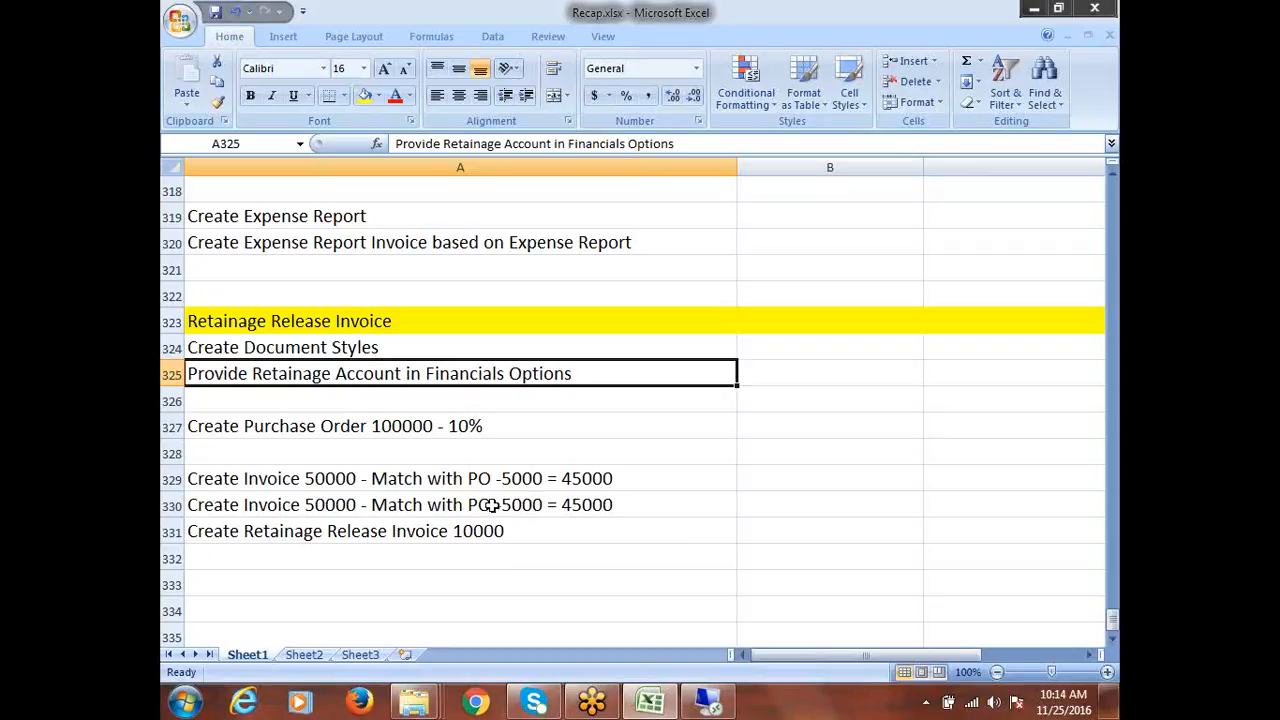
pyautogui.click(522, 479)
pyautogui.doubleClick(522, 479)
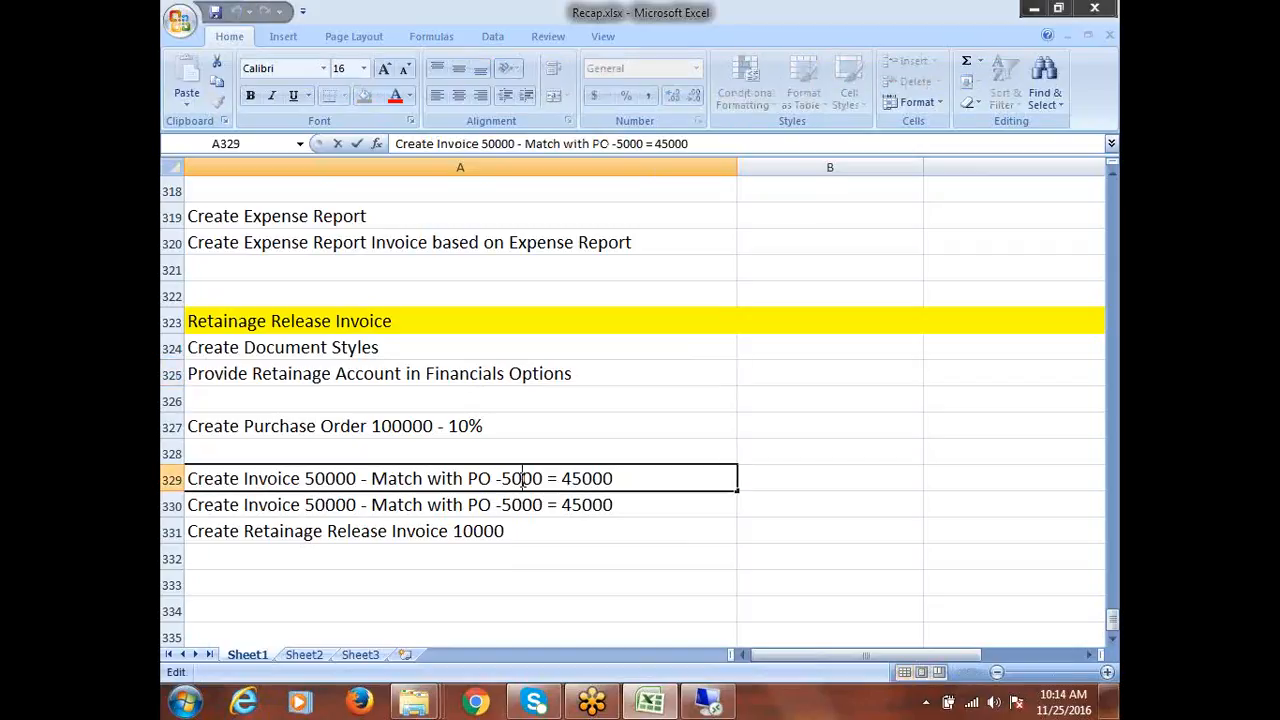
pyautogui.click(347, 483)
pyautogui.moveTo(500, 478); pyautogui.dragTo(545, 478)
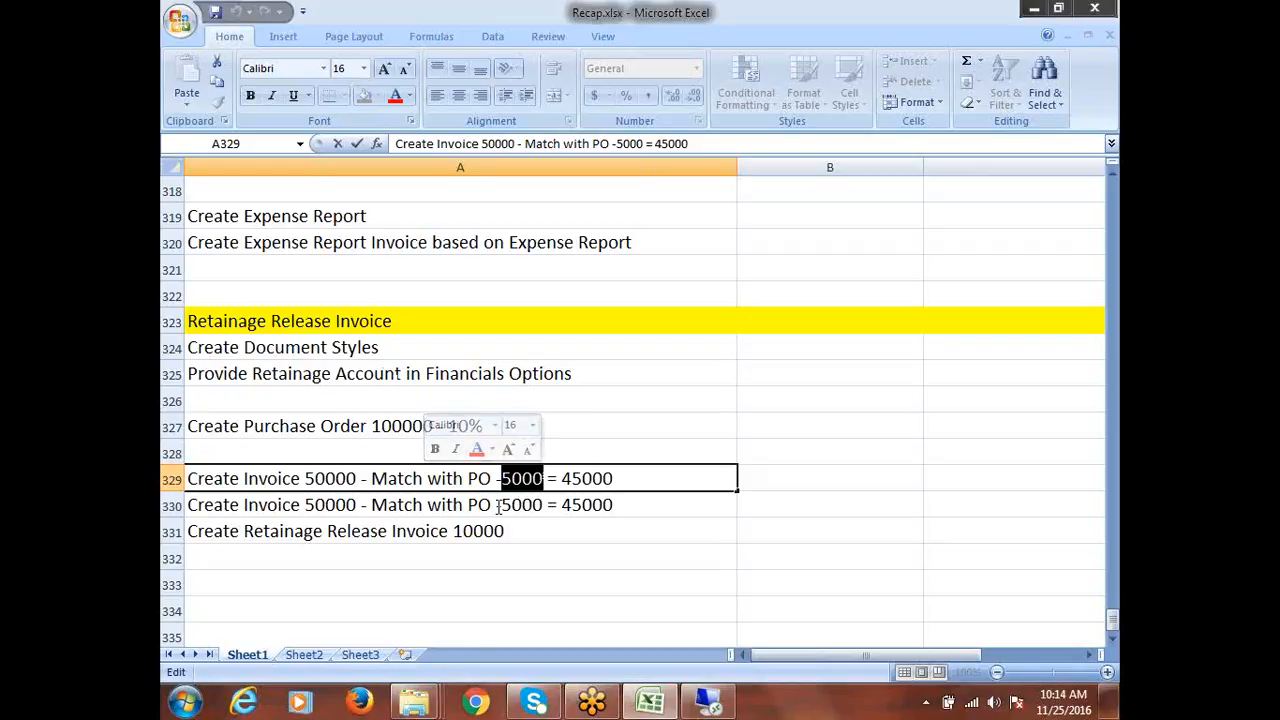
pyautogui.click(302, 378)
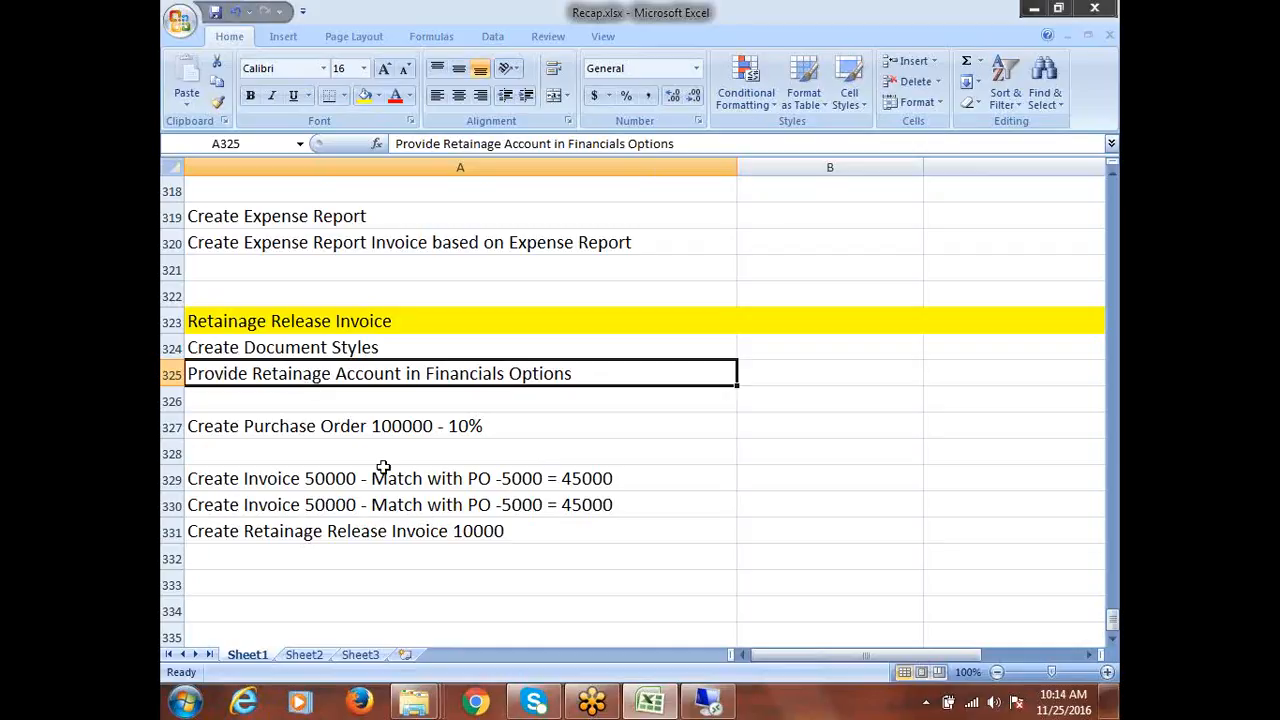
pyautogui.click(310, 428)
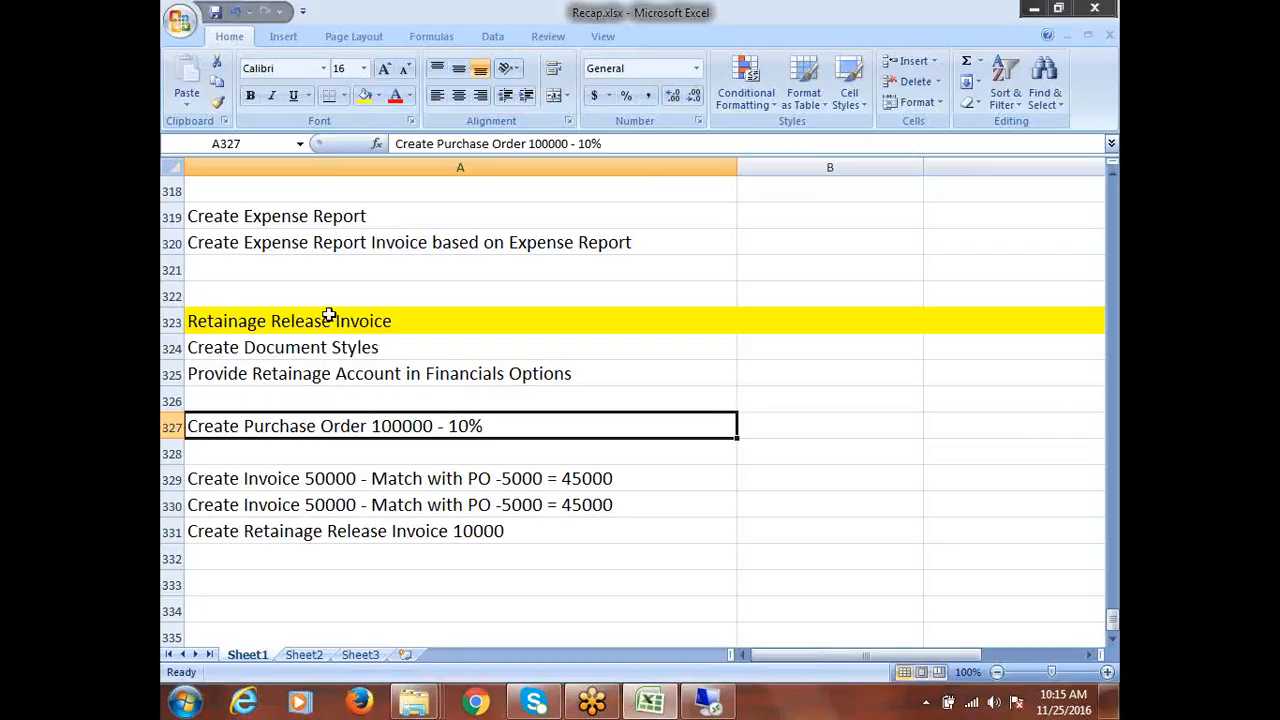
pyautogui.click(398, 326)
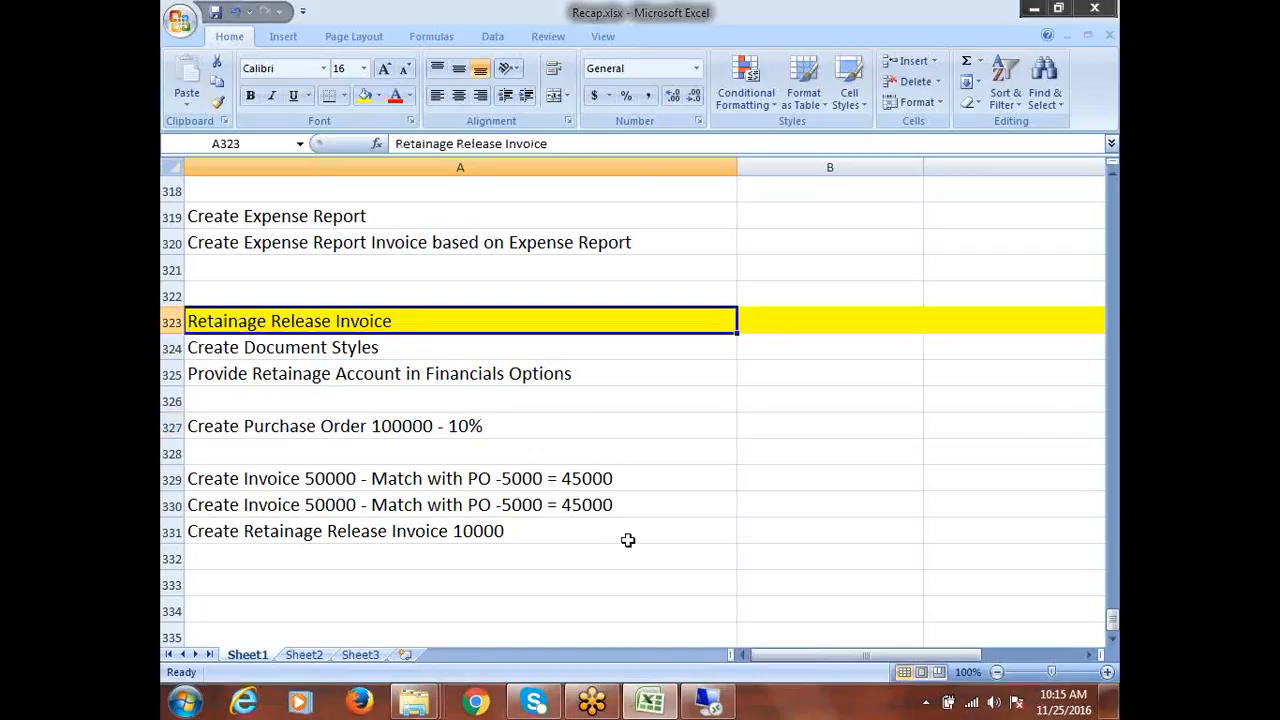
pyautogui.click(464, 300)
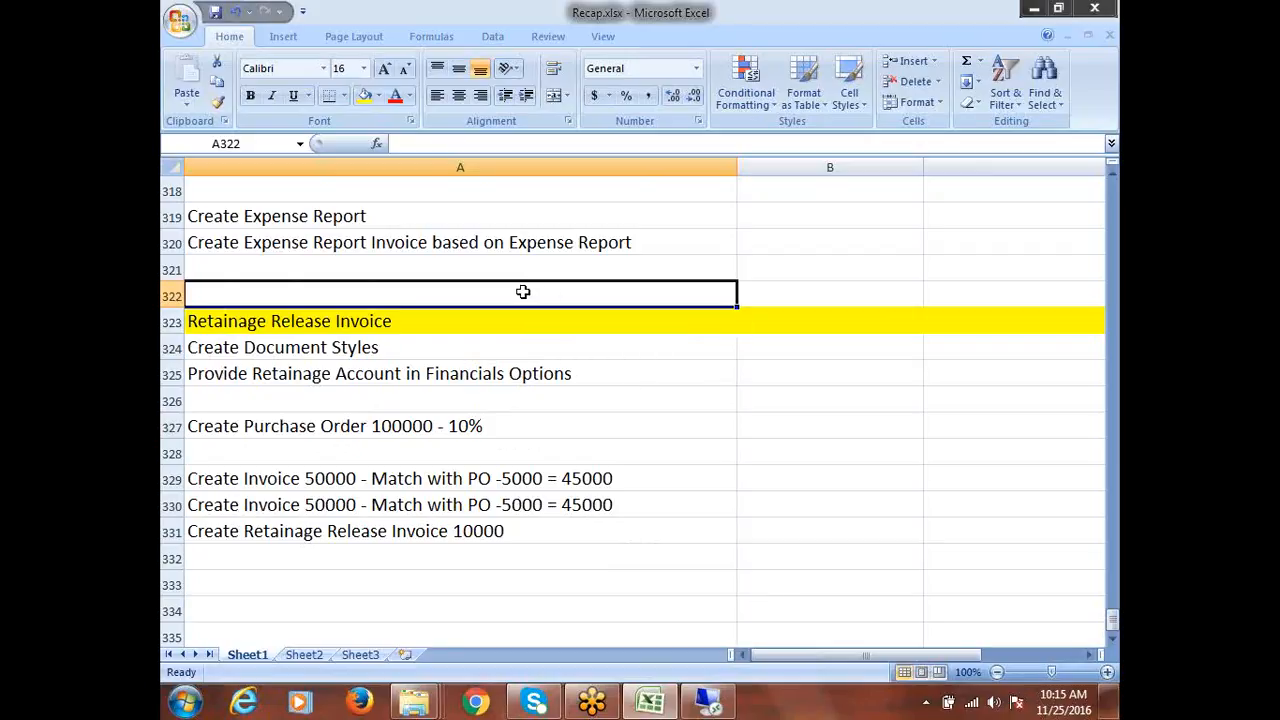
pyautogui.click(275, 276)
pyautogui.click(406, 320)
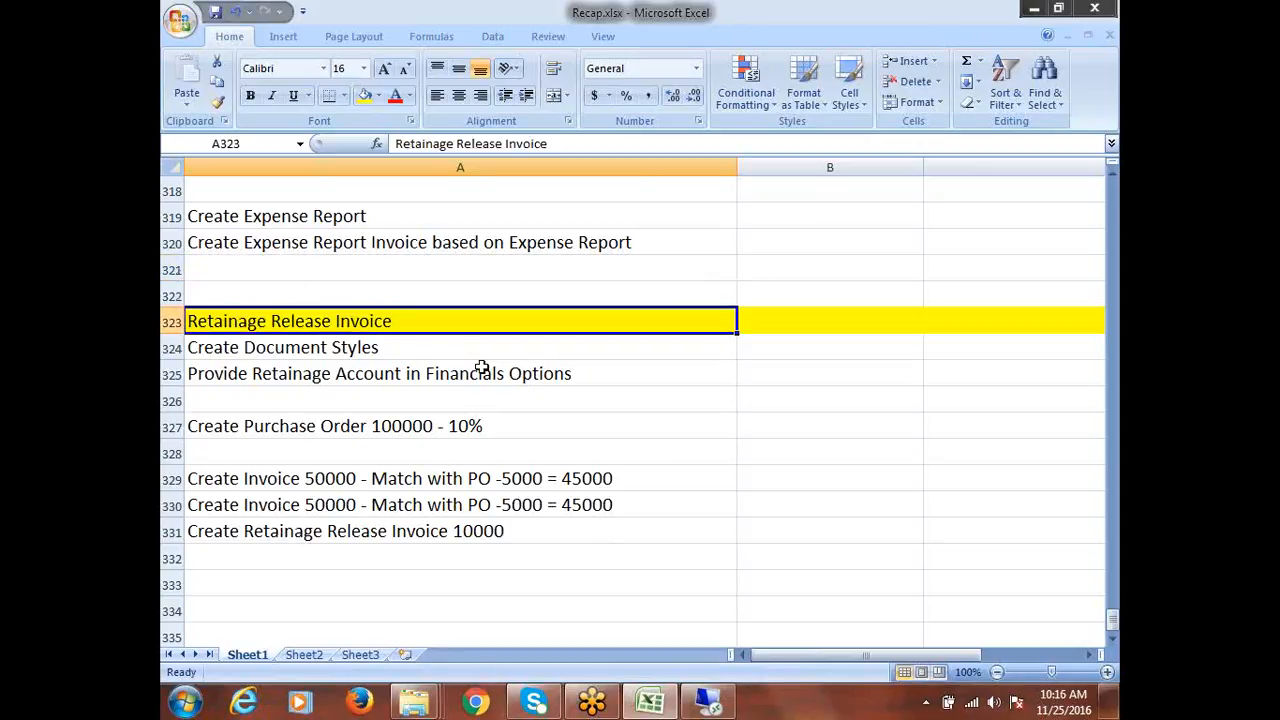
pyautogui.click(423, 426)
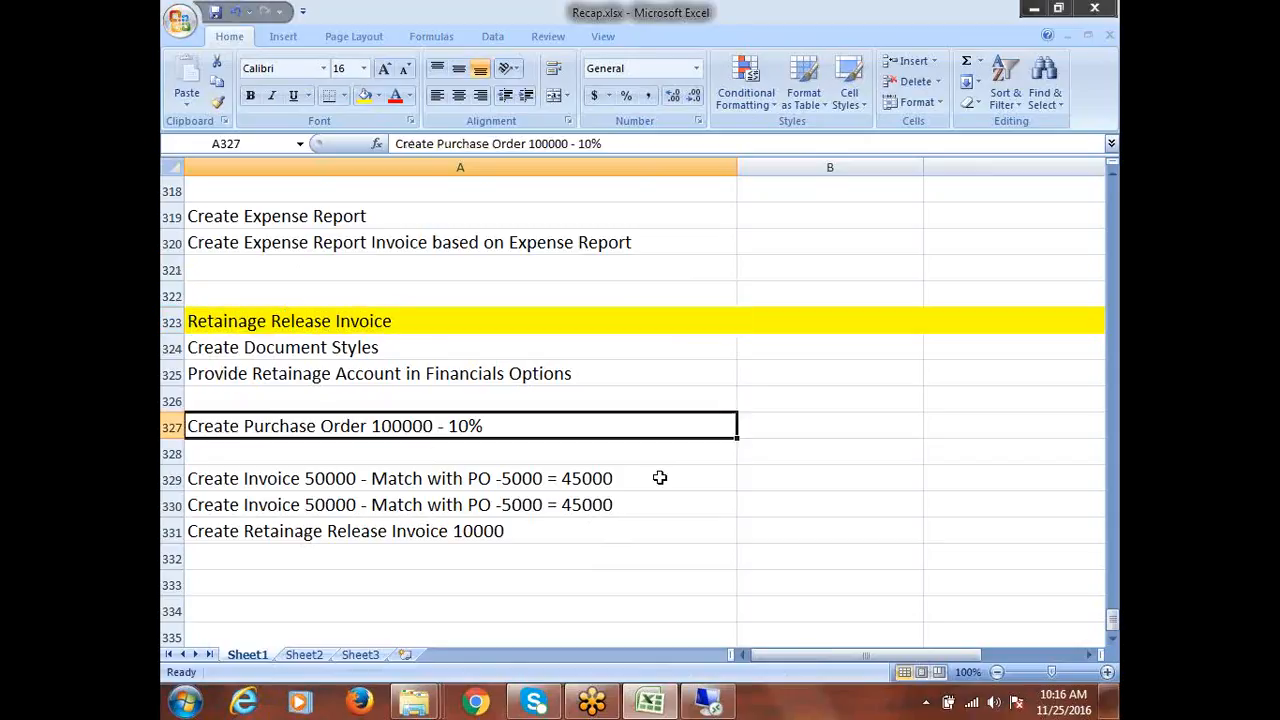
pyautogui.moveTo(326, 350); pyautogui.dragTo(325, 372)
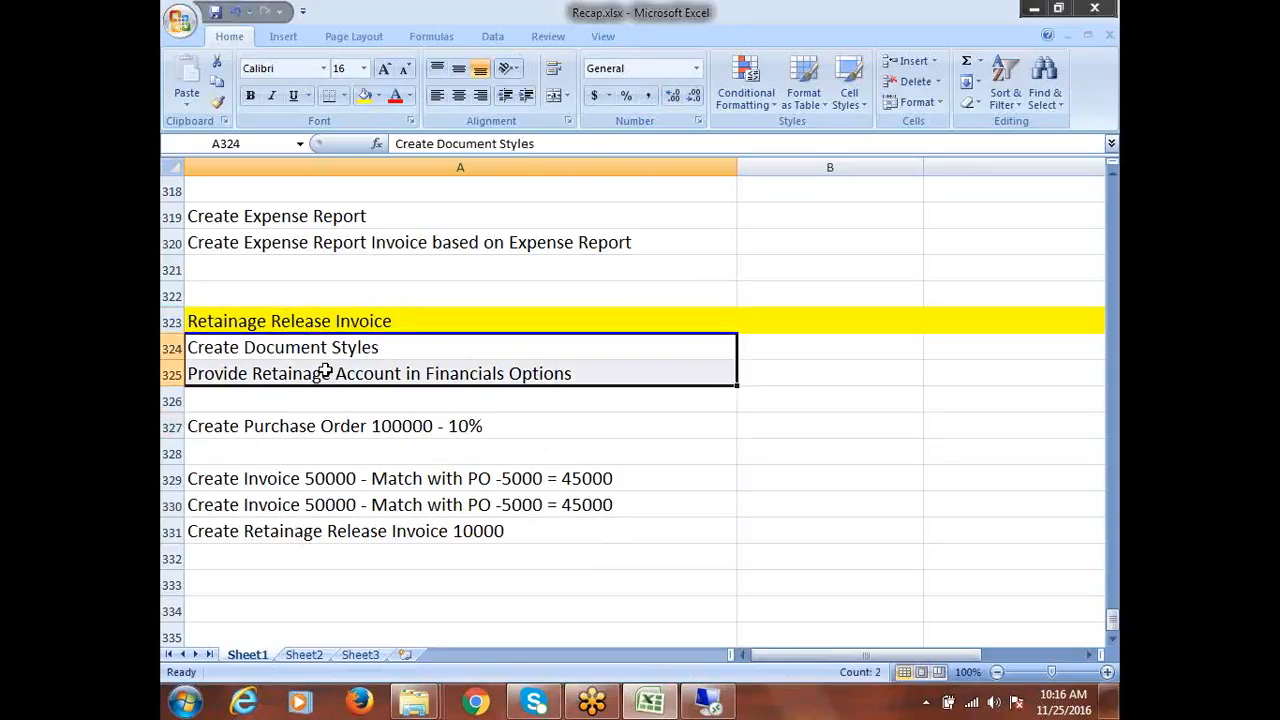
pyautogui.click(286, 350)
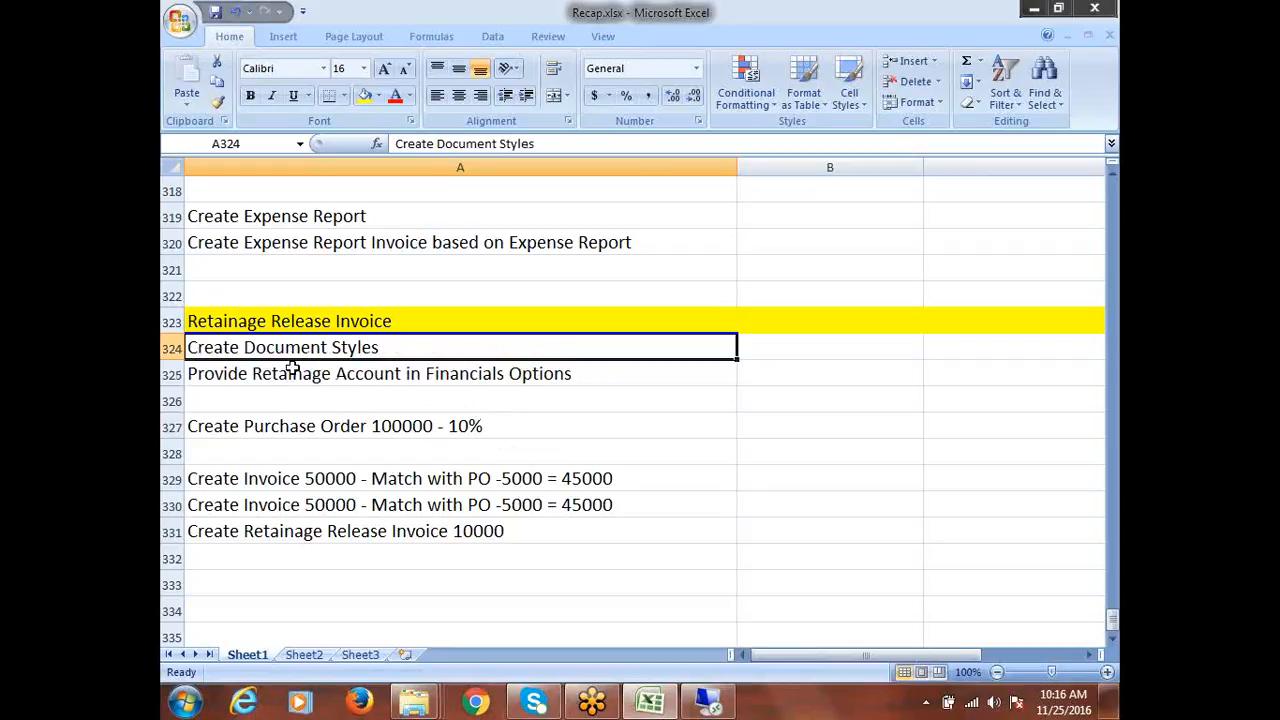
pyautogui.click(352, 380)
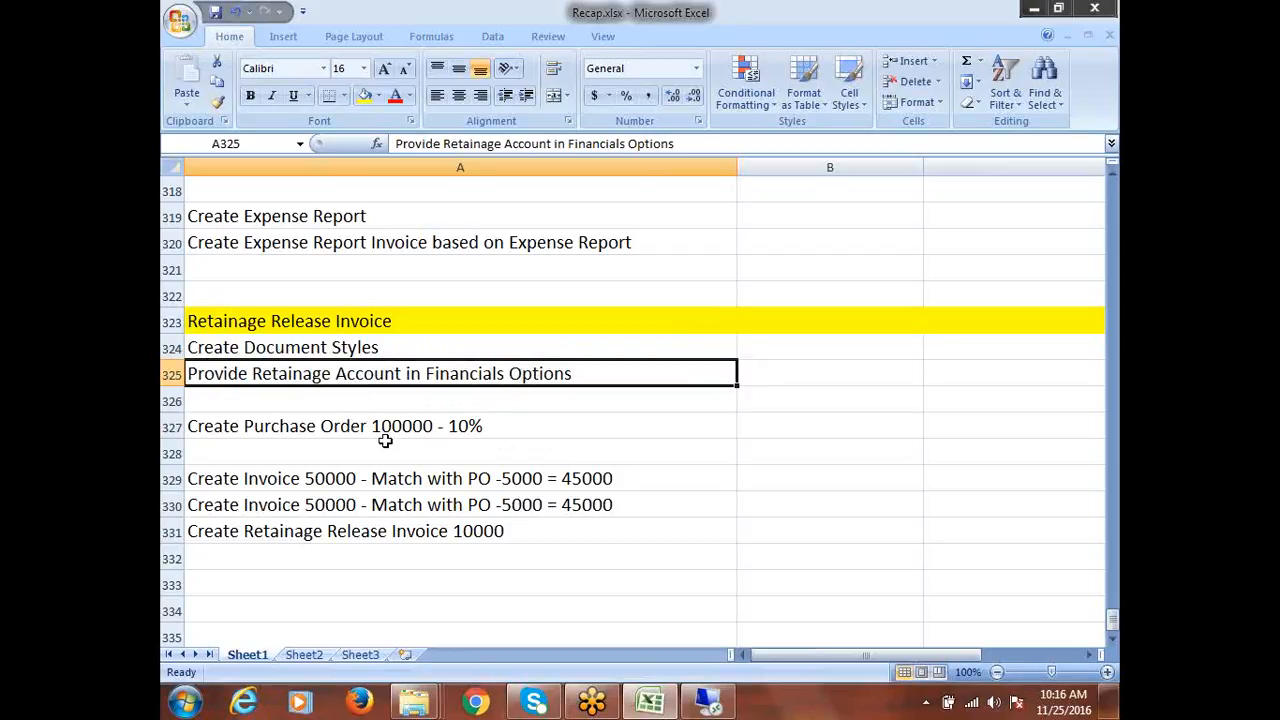
pyautogui.click(362, 428)
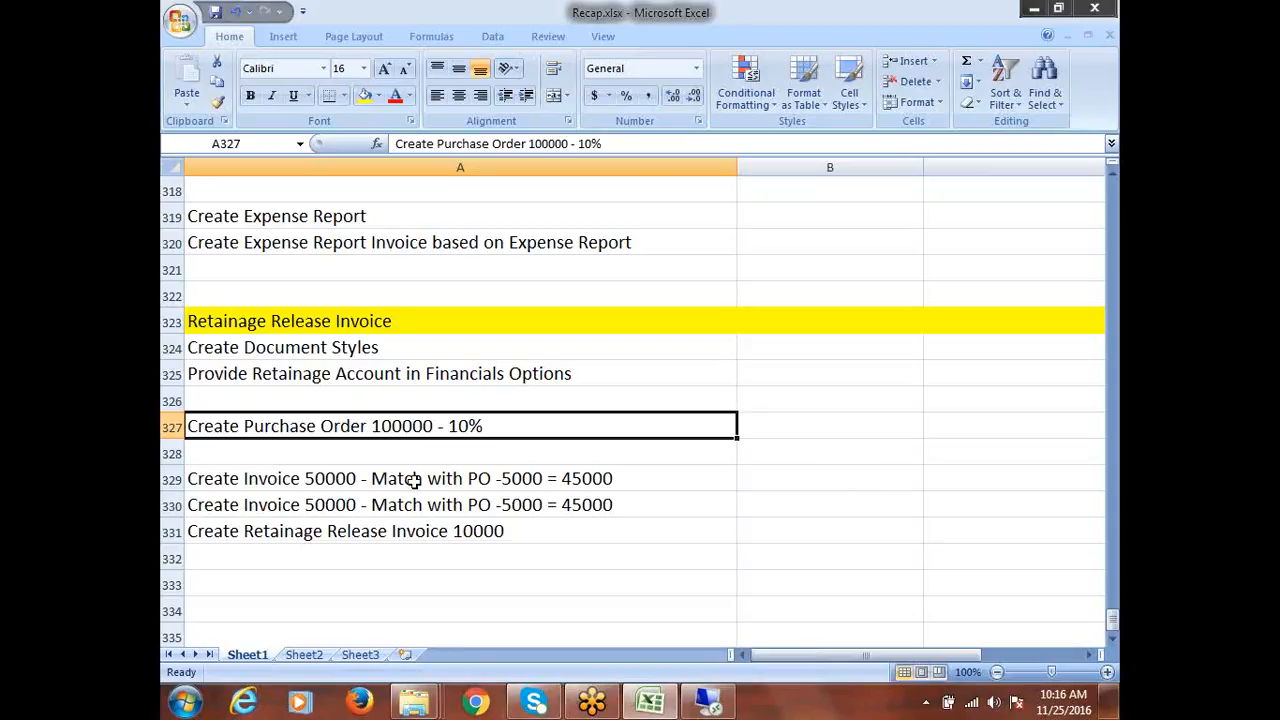
pyautogui.moveTo(413, 481); pyautogui.dragTo(418, 504)
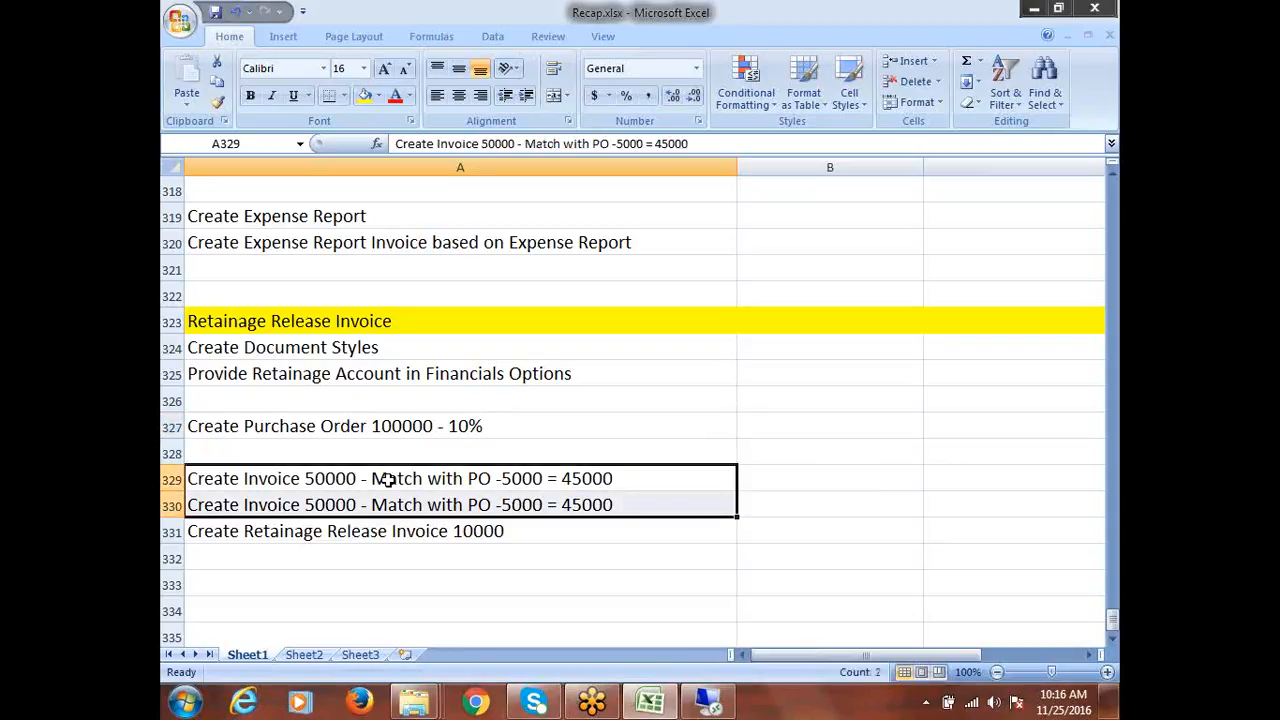
pyautogui.click(388, 480)
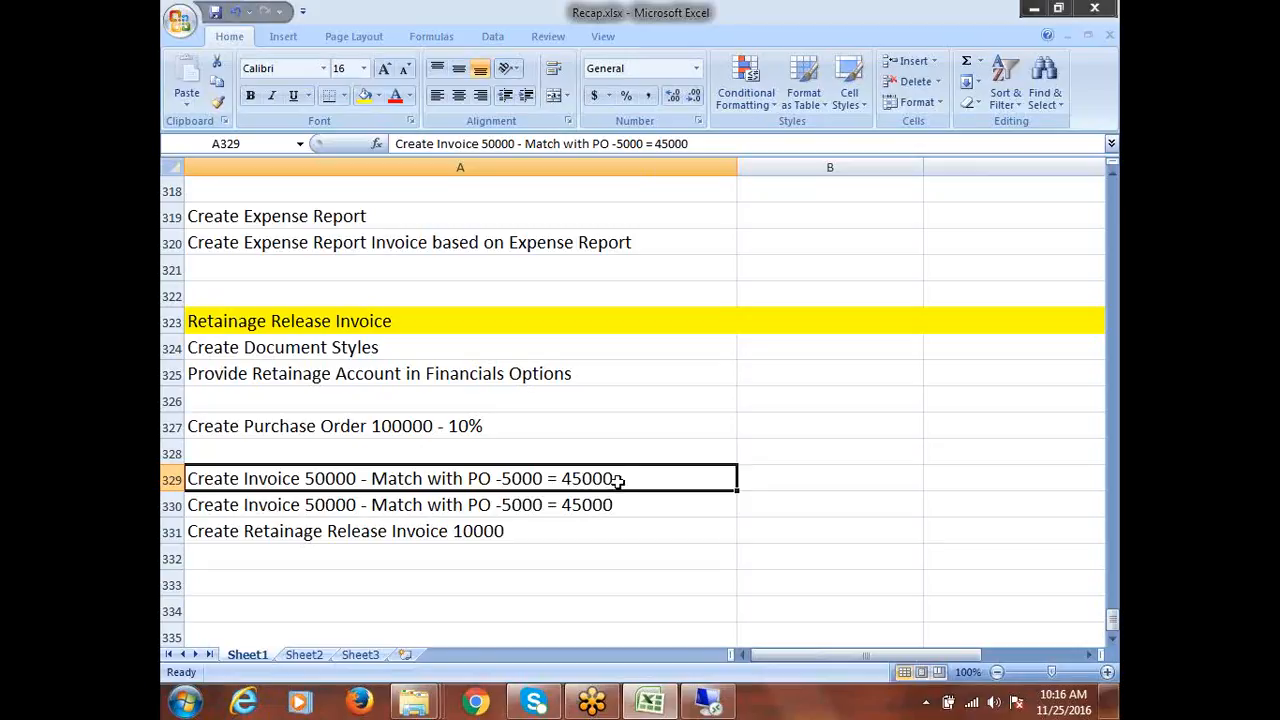
pyautogui.click(364, 506)
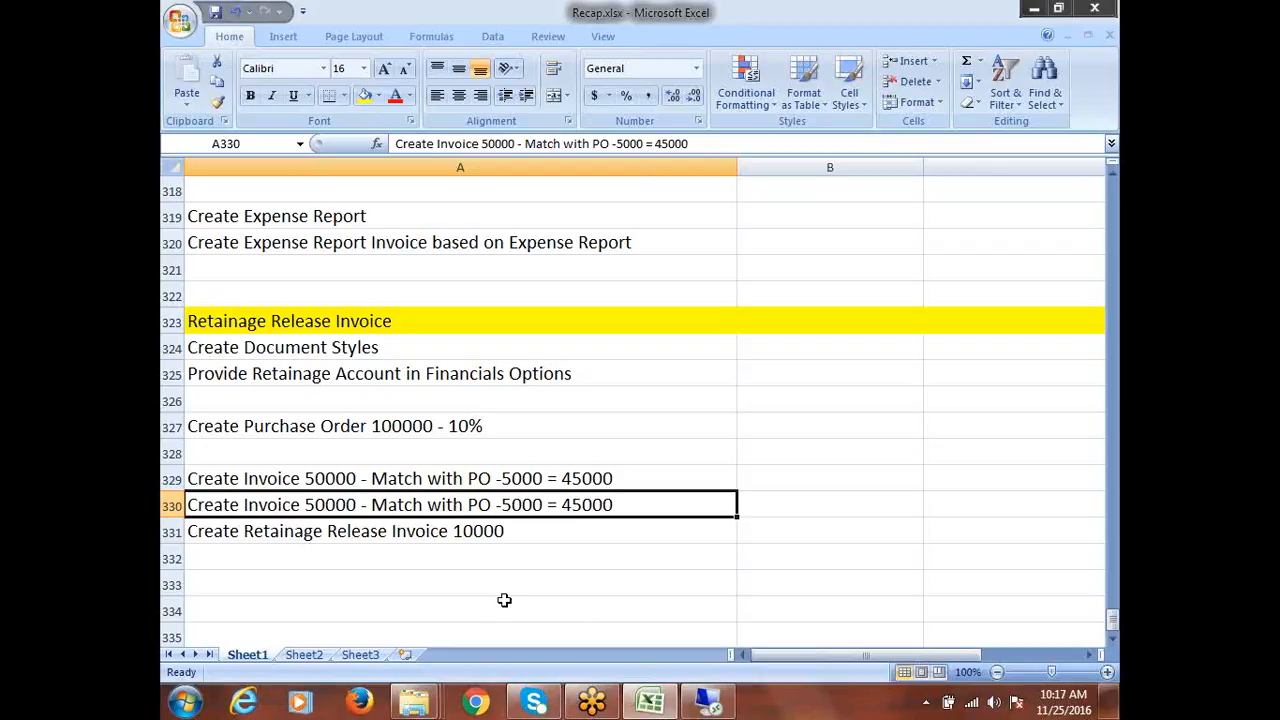
pyautogui.click(383, 534)
# Select the Create Document Styles step, then switch to the remote Oracle session
pyautogui.moveTo(533, 702)
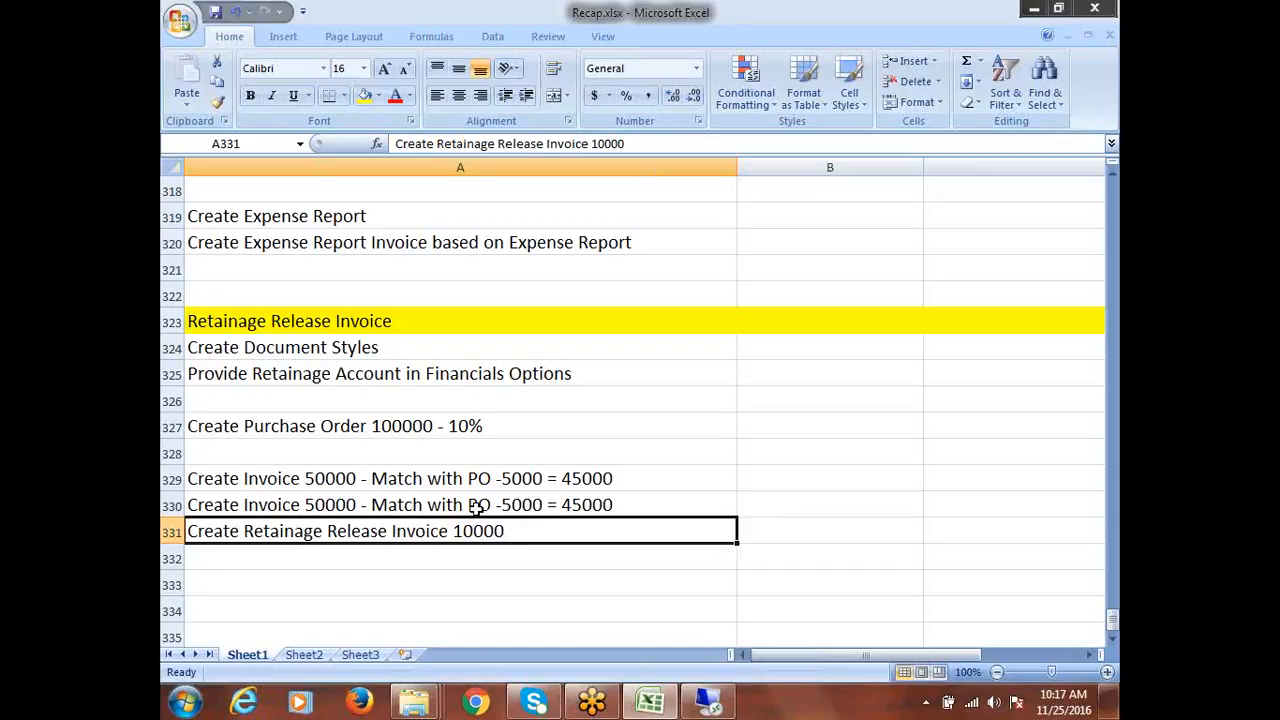
pyautogui.click(281, 348)
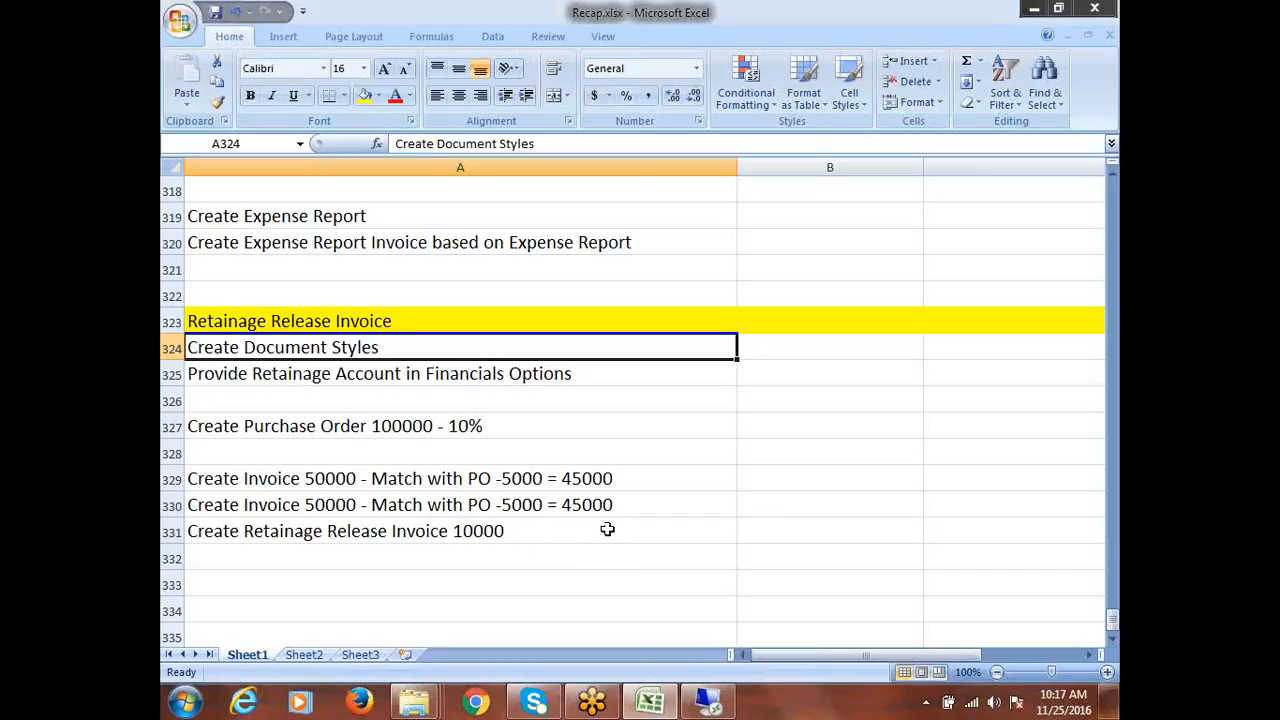
pyautogui.click(708, 703)
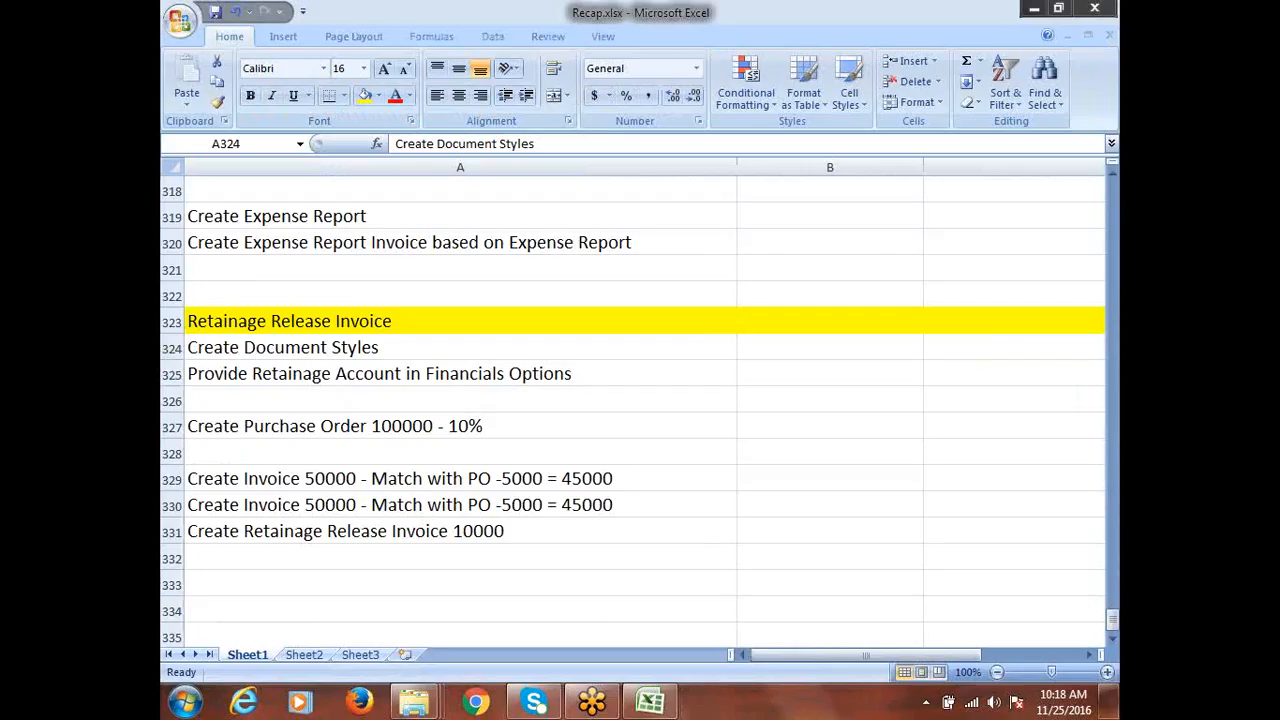
# Reconnect to the remote server through Remote Desktop Connection with the account password
pyautogui.click(186, 702)
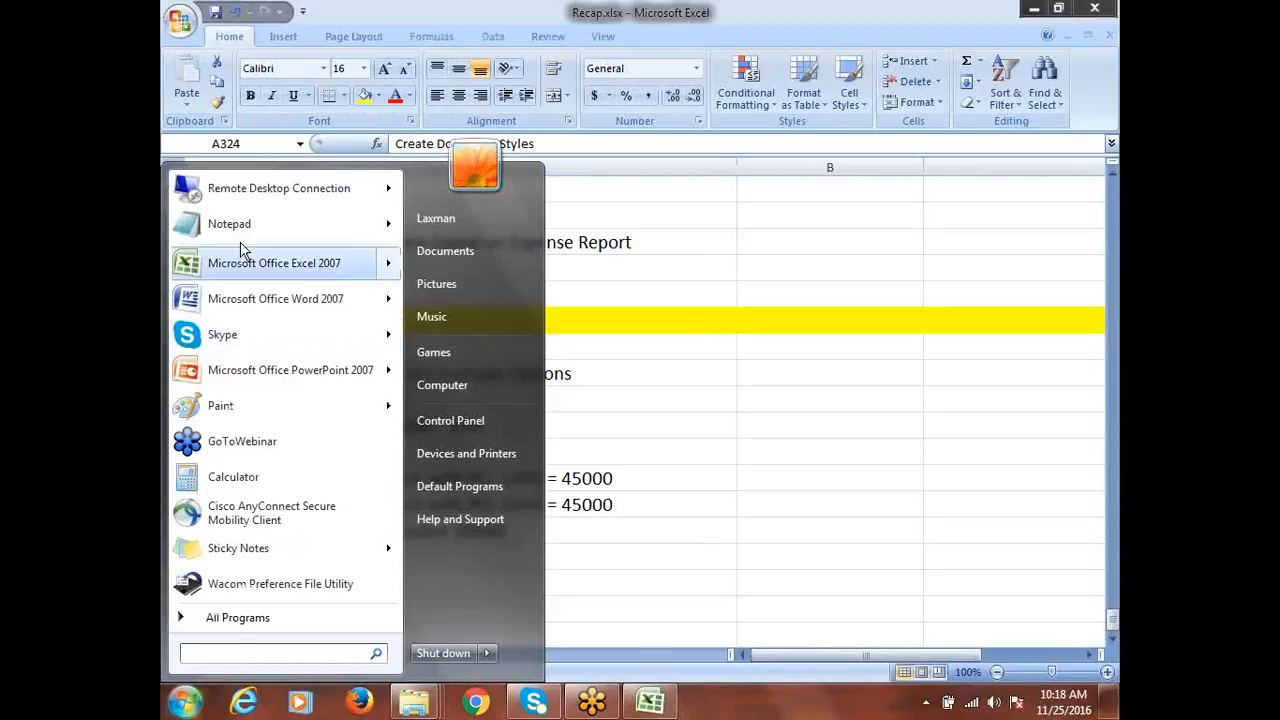
pyautogui.click(255, 205)
pyautogui.click(724, 330)
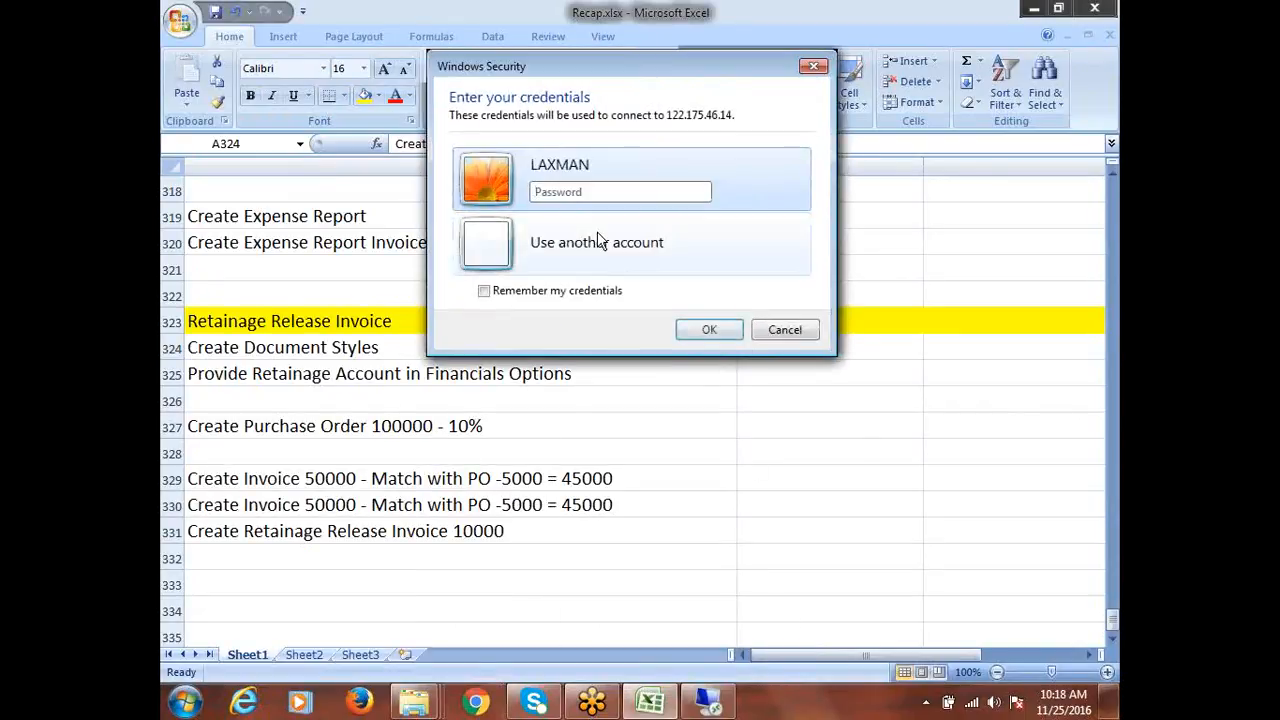
pyautogui.press('capslock')
pyautogui.write('•••••')
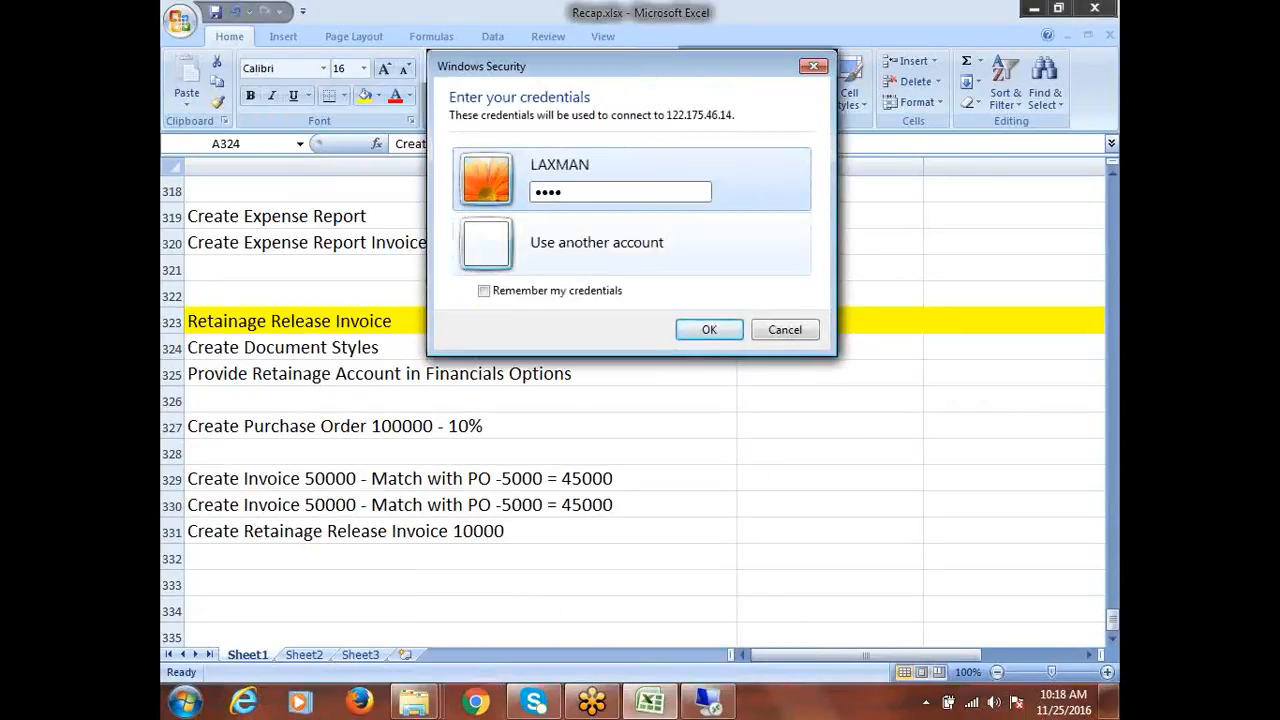
pyautogui.write('•')
pyautogui.press('Return')
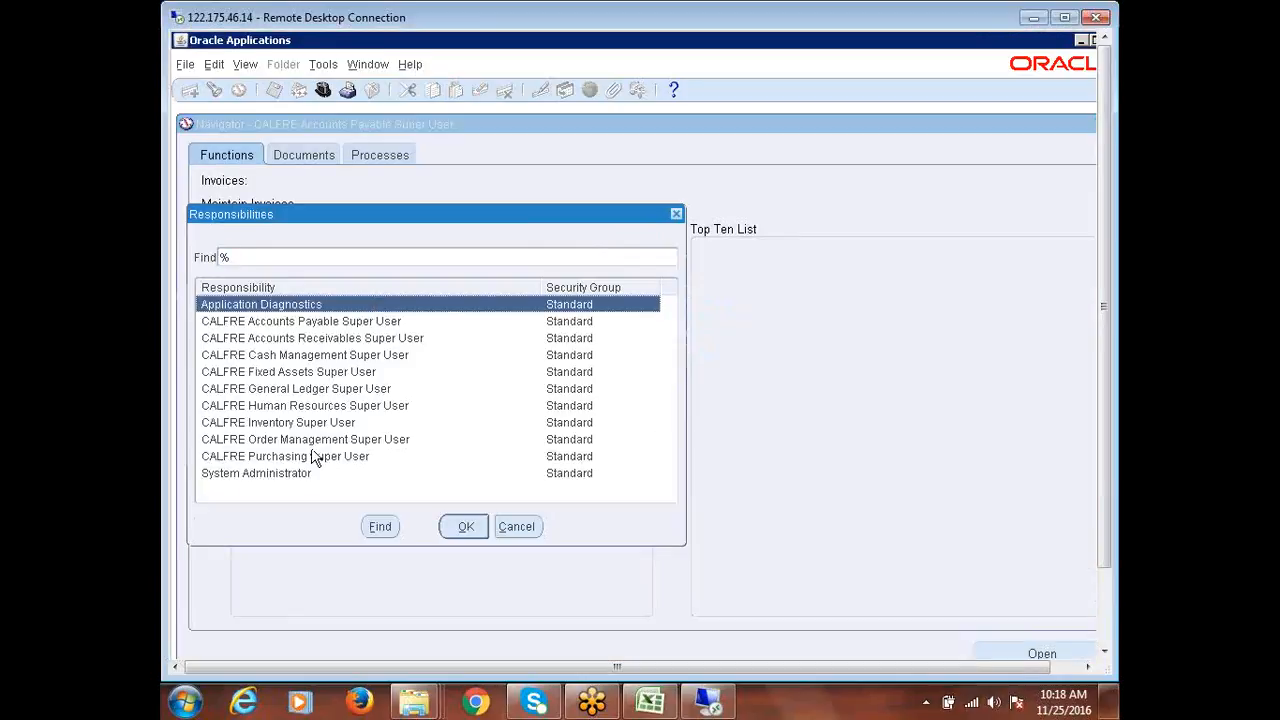
# Switch to the CALFRE Purchasing Super User responsibility and expand Setup
pyautogui.click(311, 455)
pyautogui.doubleClick(311, 453)
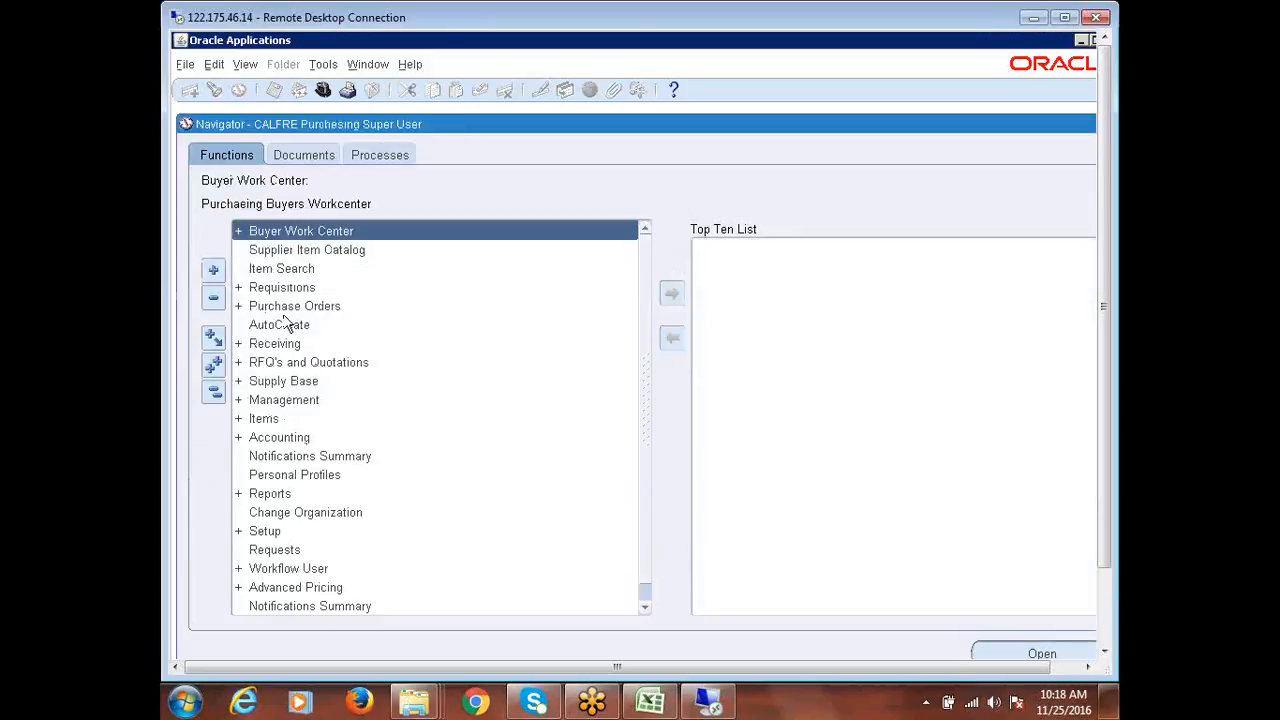
pyautogui.doubleClick(281, 532)
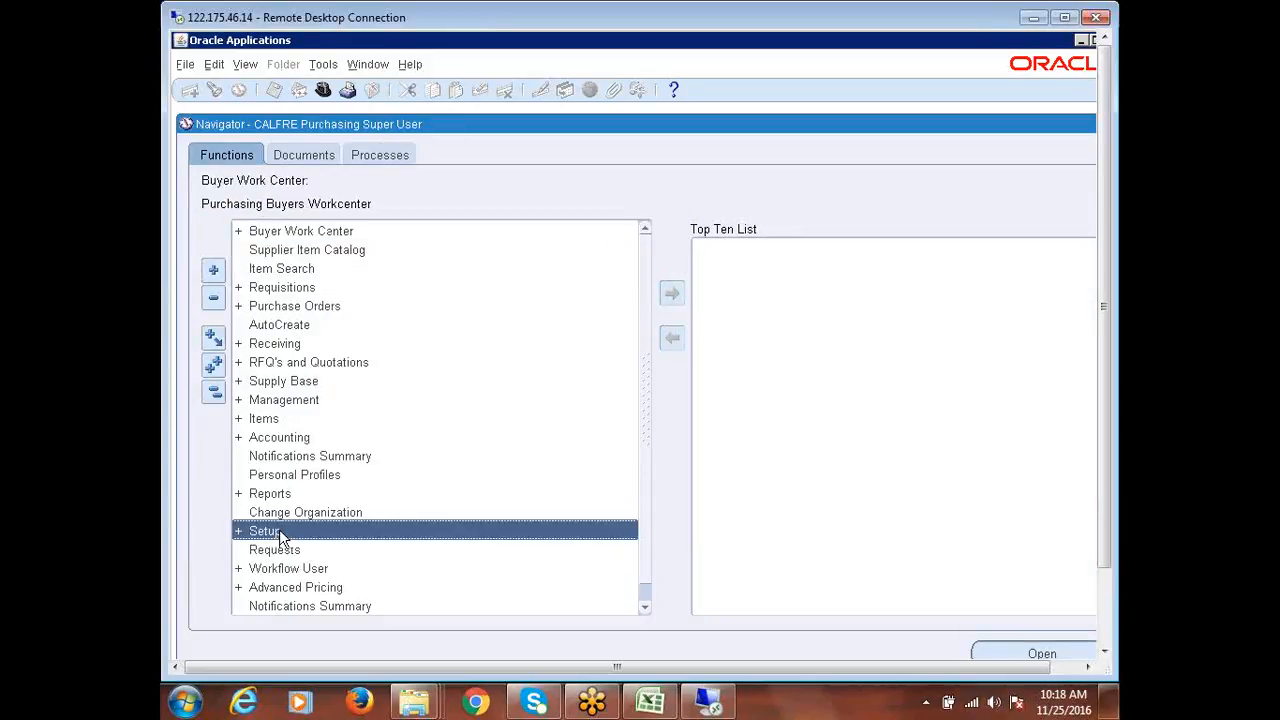
# Expand Setup > Purchasing in the Navigator and open Document Styles
pyautogui.scroll(-2, 405, 480)
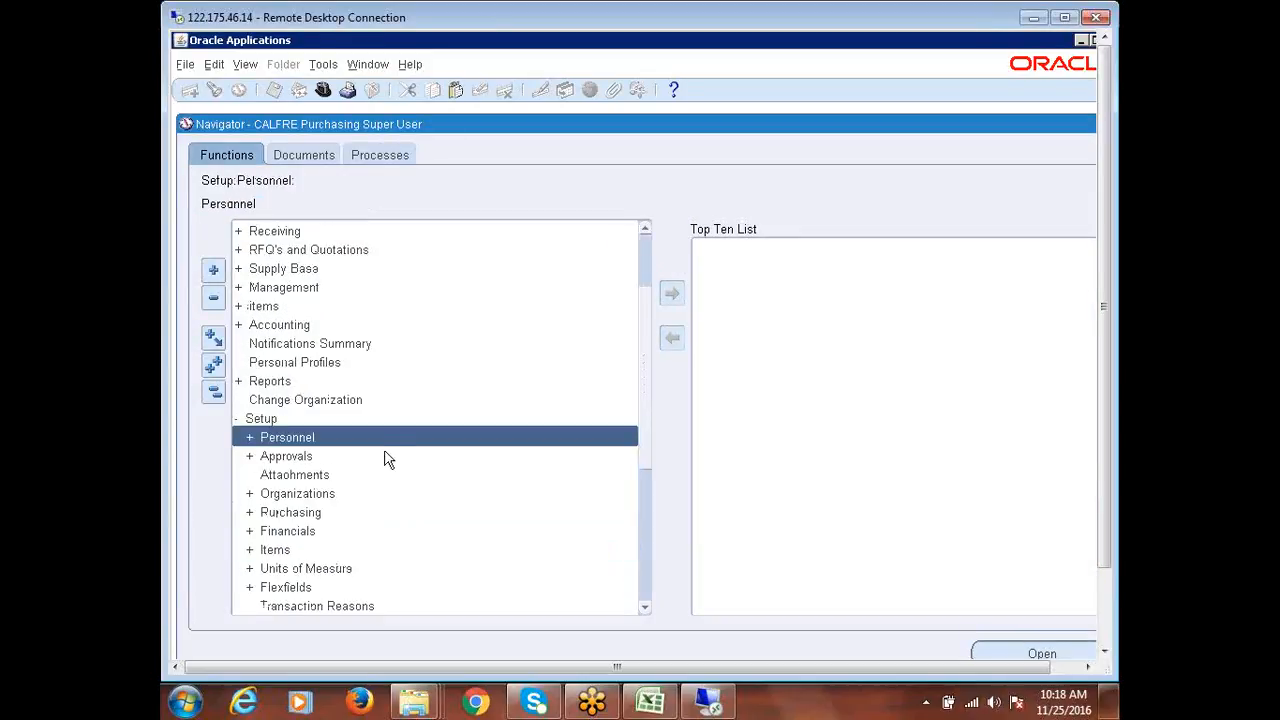
pyautogui.scroll(-1, 346, 566)
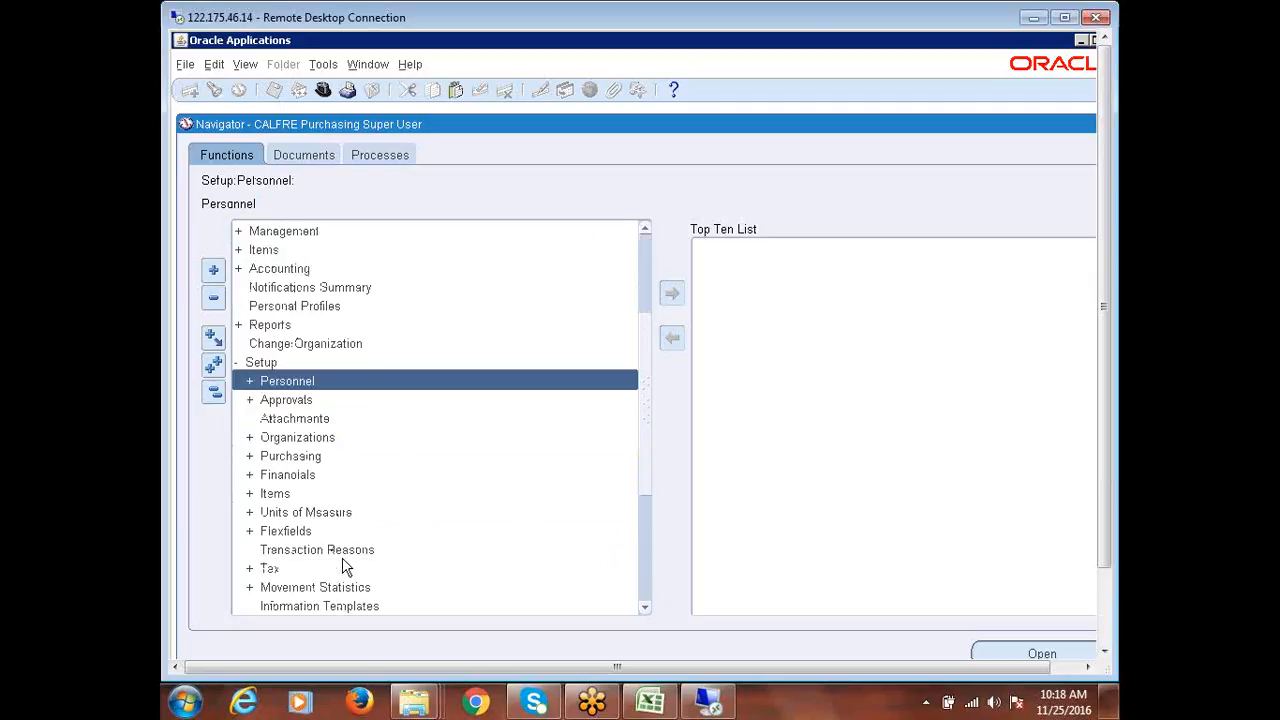
pyautogui.click(290, 456)
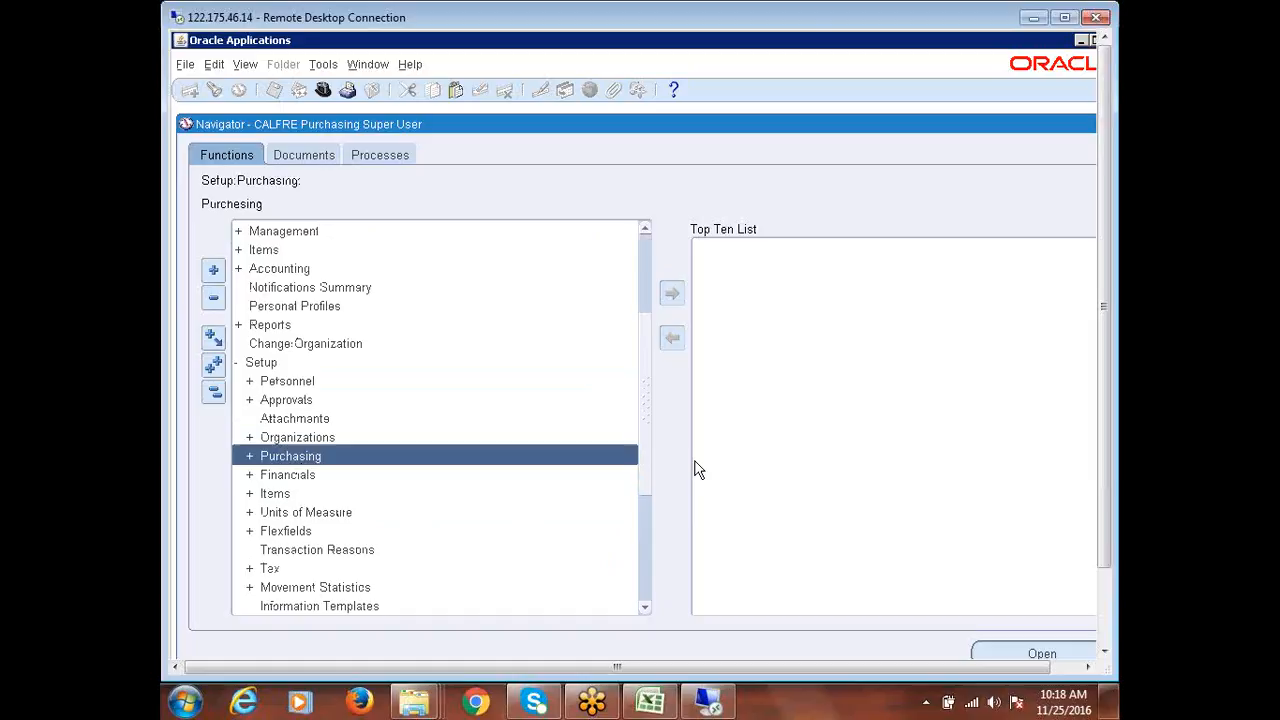
pyautogui.press('Return')
pyautogui.scroll(-3, 584, 430)
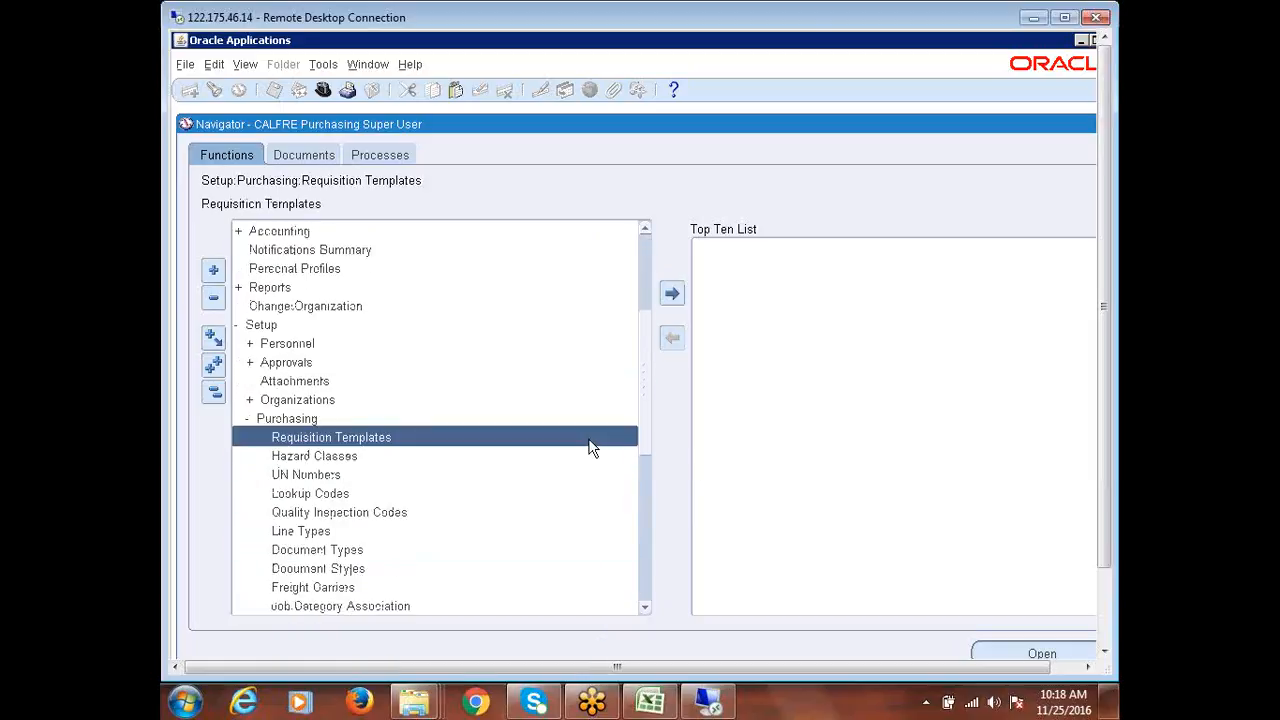
pyautogui.click(330, 572)
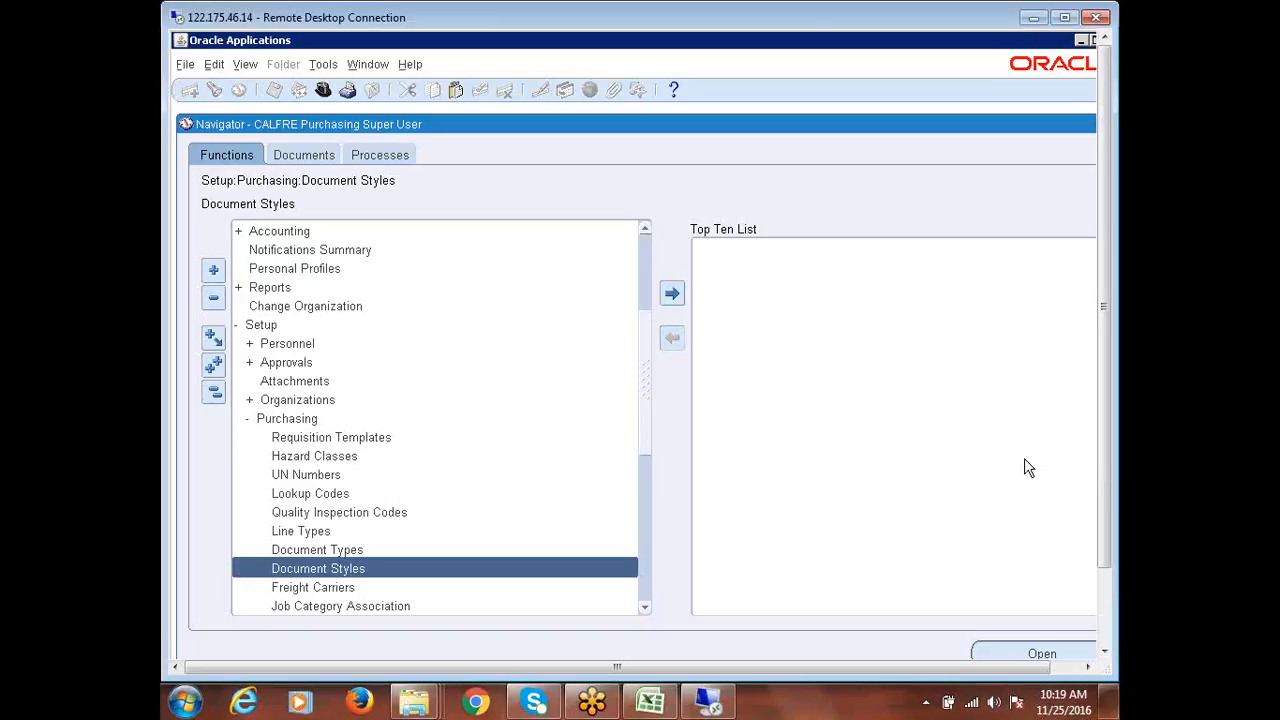
pyautogui.scroll(-1, 645, 386)
pyautogui.scroll(-1, 645, 386)
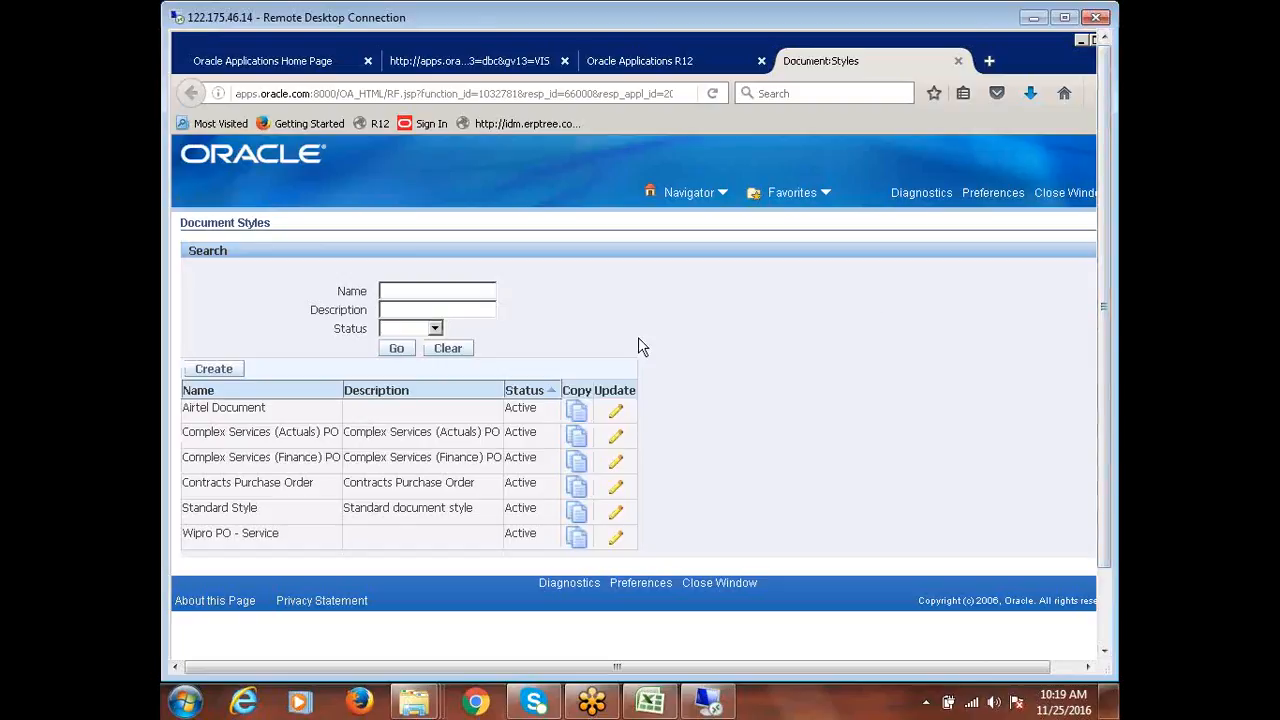
# Create a new document style from the Document Styles page
pyautogui.click(214, 369)
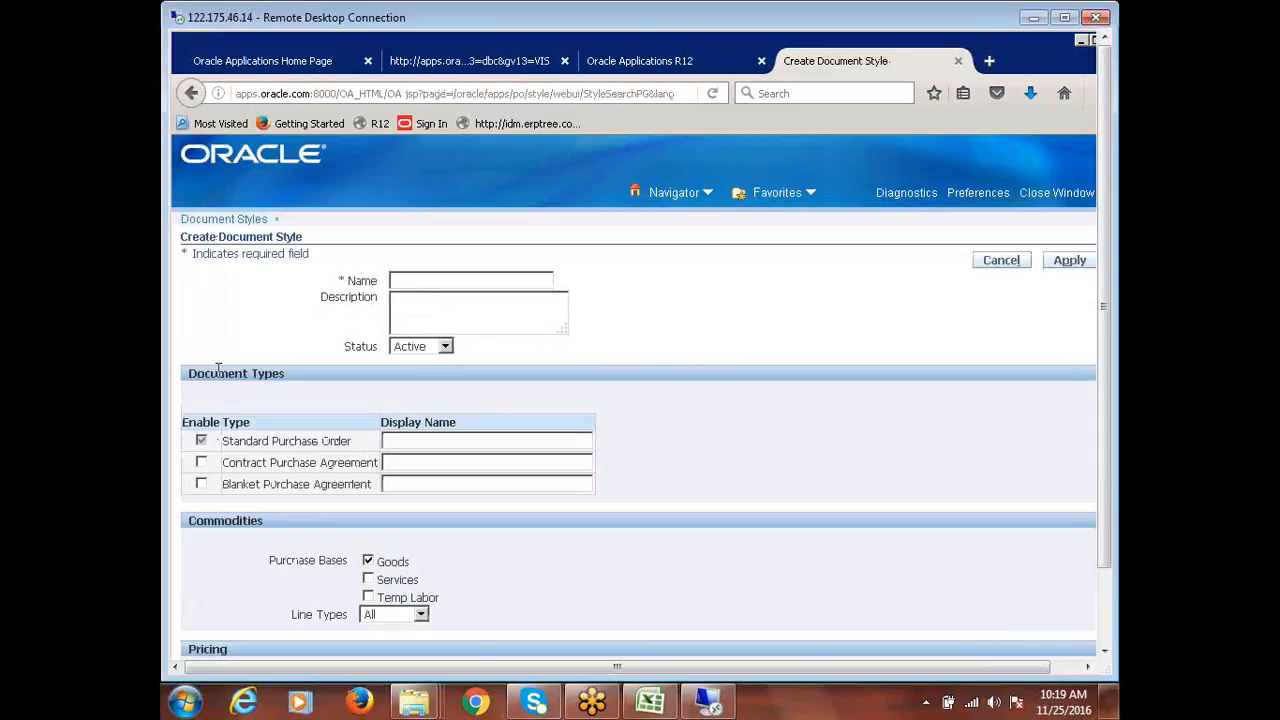
# Name the style 'CALFRE Standard PO' and reuse it as the Standard Purchase Order display name
pyautogui.click(449, 279)
pyautogui.write('CALFREID')
pyautogui.press('BackSpace')
pyautogui.write('s')
pyautogui.press('BackSpace')
pyautogui.write('Standard PO')
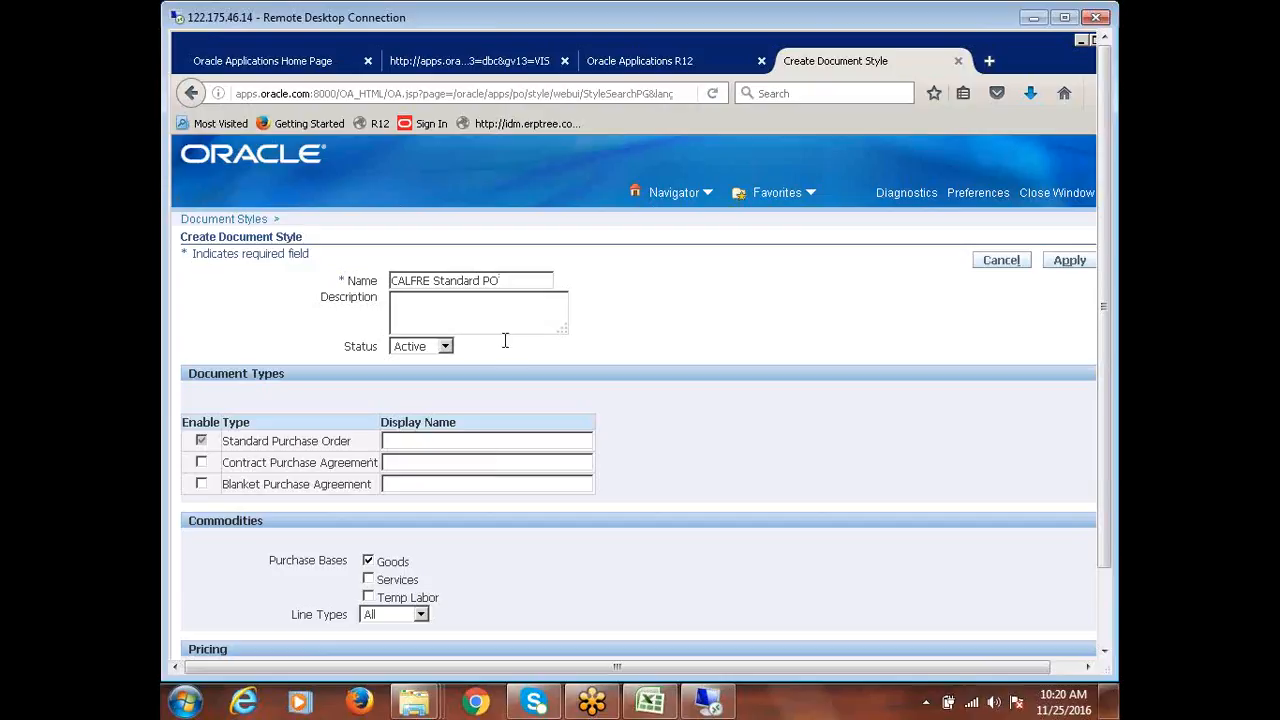
pyautogui.tripleClick(479, 283)
pyautogui.hotkey('ctrl', 'c')
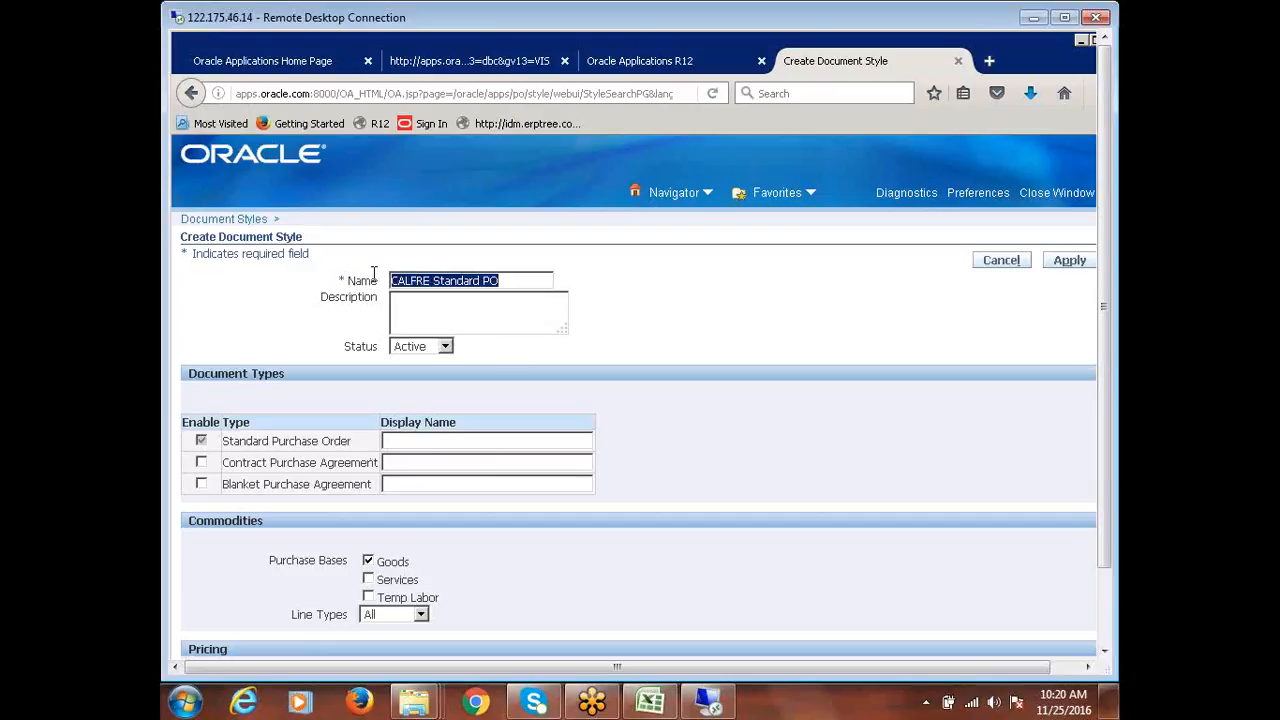
pyautogui.click(417, 438)
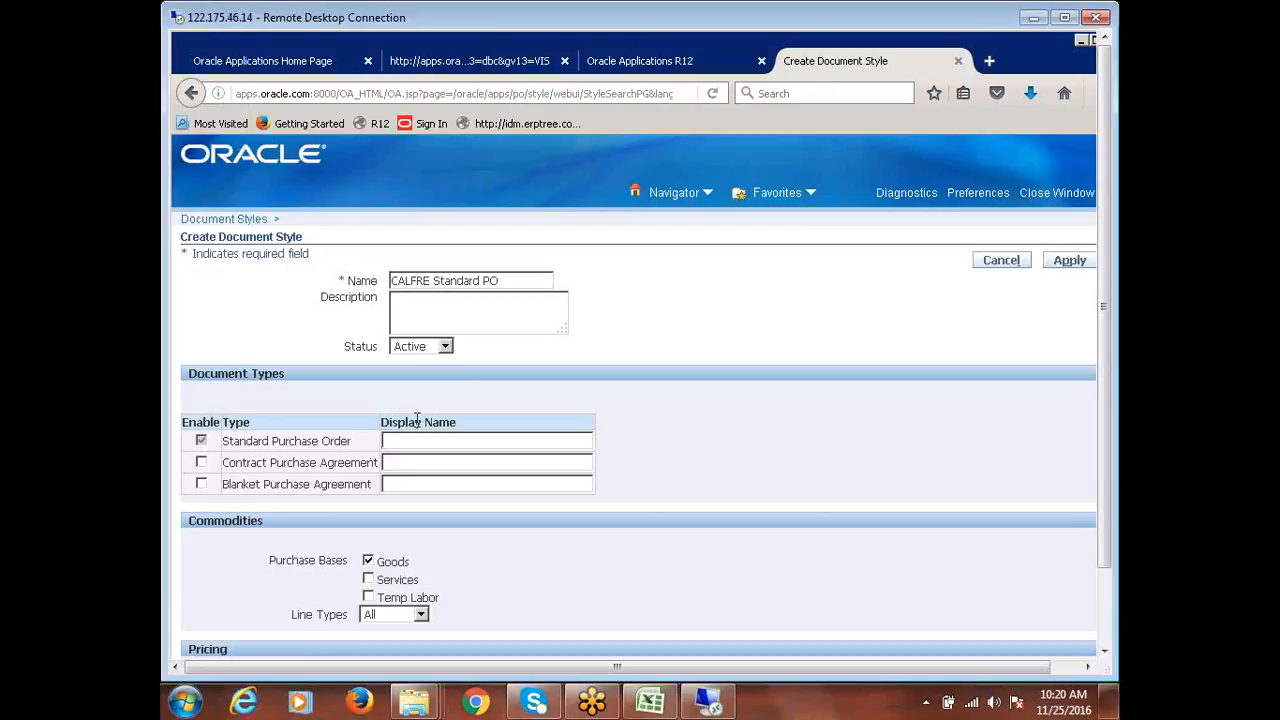
pyautogui.hotkey('ctrl', 'v')
# Replace Goods with Services as the new style's only purchase basis
pyautogui.scroll(-2, 828, 400)
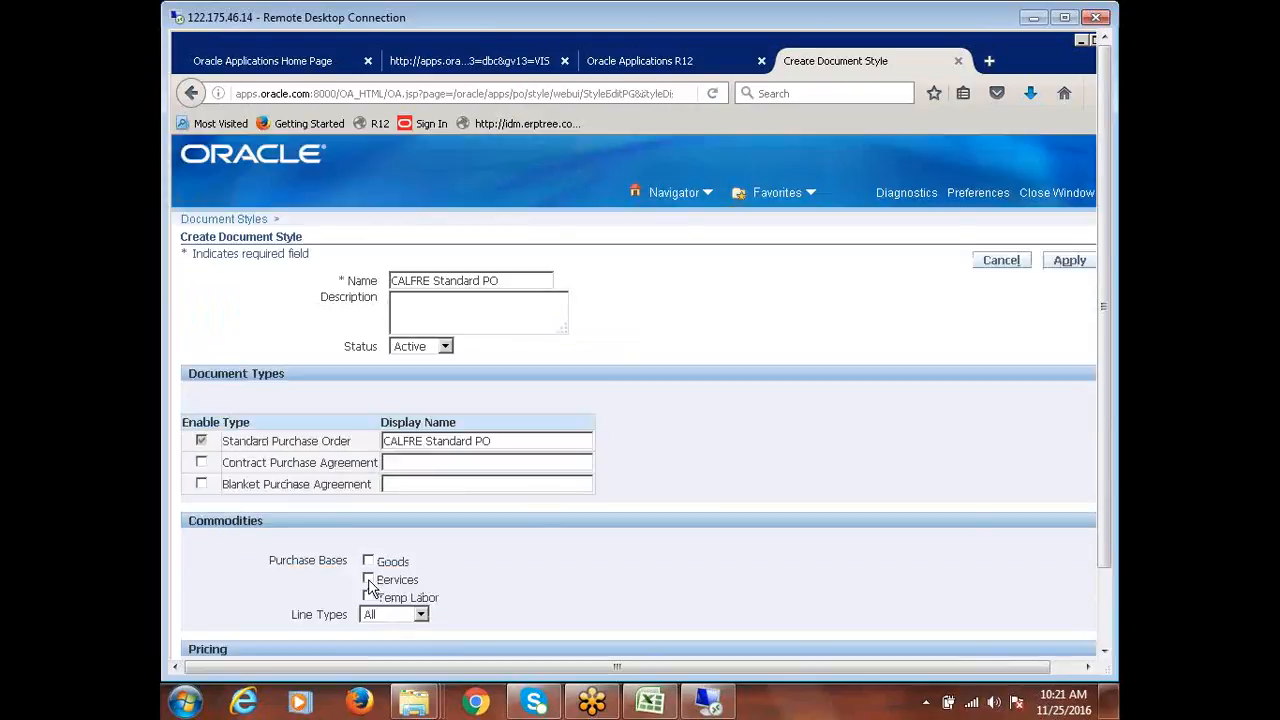
pyautogui.click(368, 579)
# Under Complex Payments, enable Retainage, allow Rate pay items and turn off Lump Sum
pyautogui.scroll(-1, 797, 474)
pyautogui.scroll(-2, 694, 549)
pyautogui.scroll(-3, 586, 514)
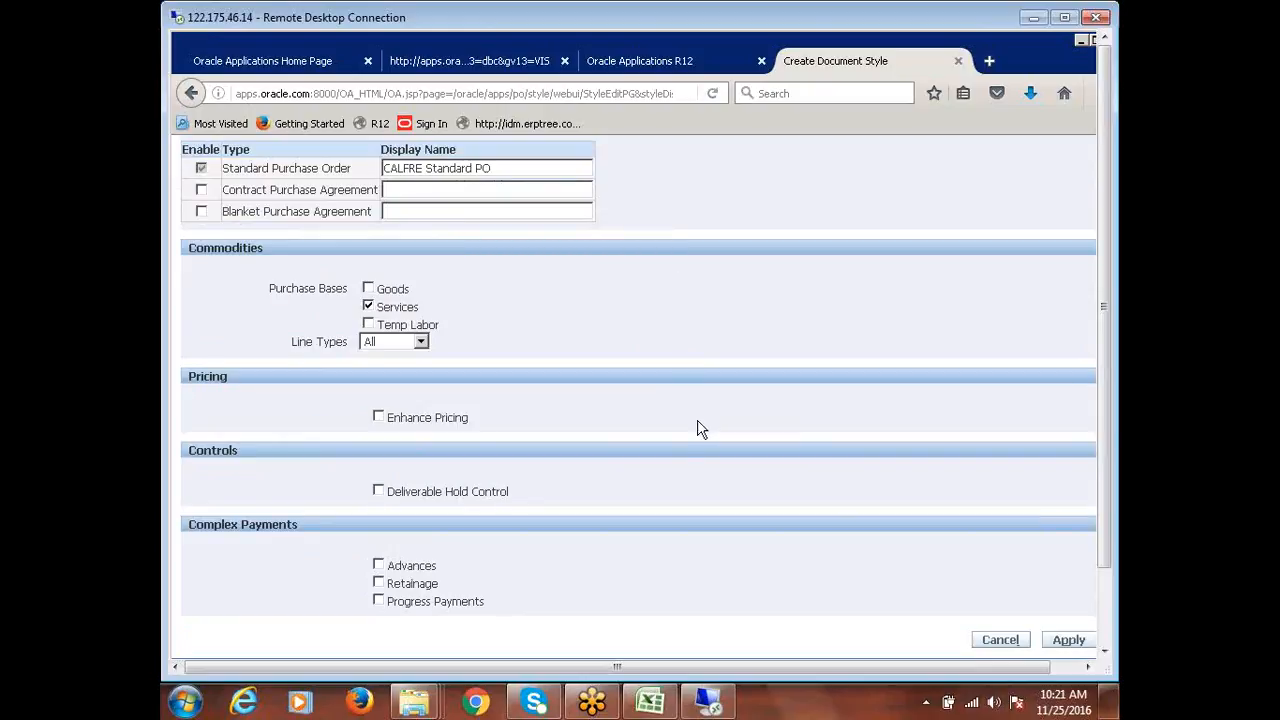
pyautogui.click(379, 583)
pyautogui.scroll(-6, 737, 563)
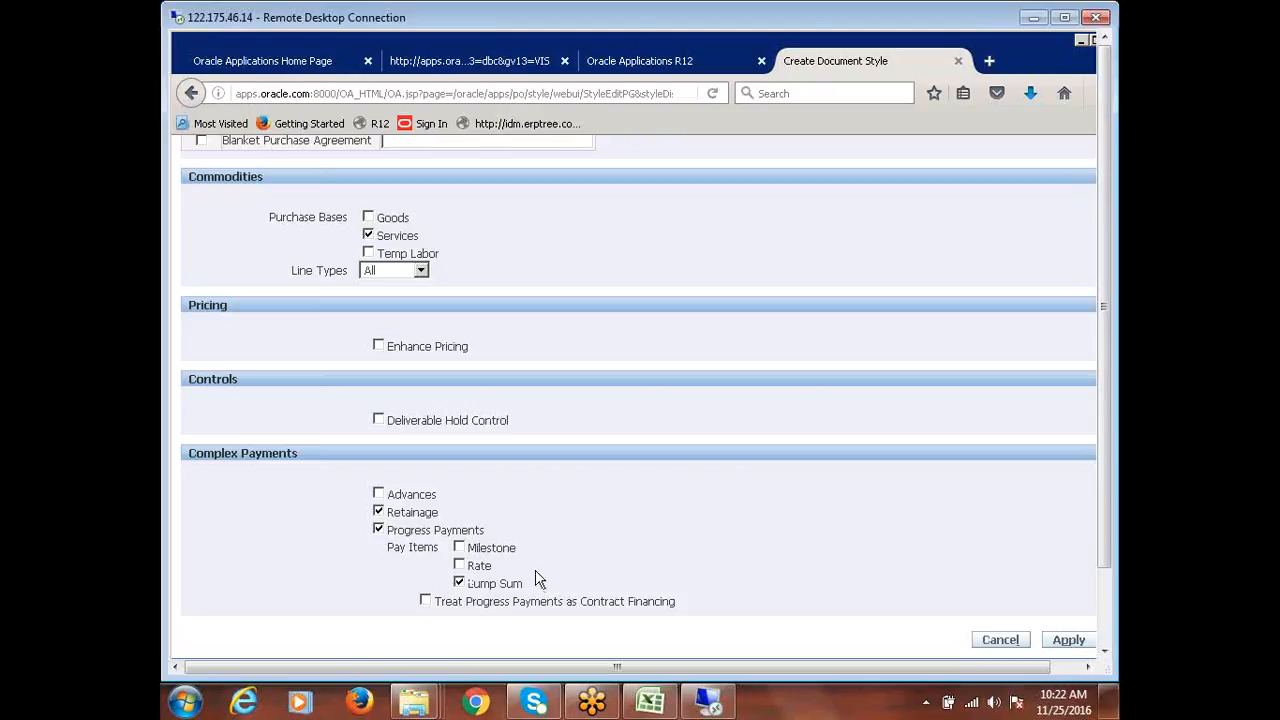
pyautogui.click(460, 568)
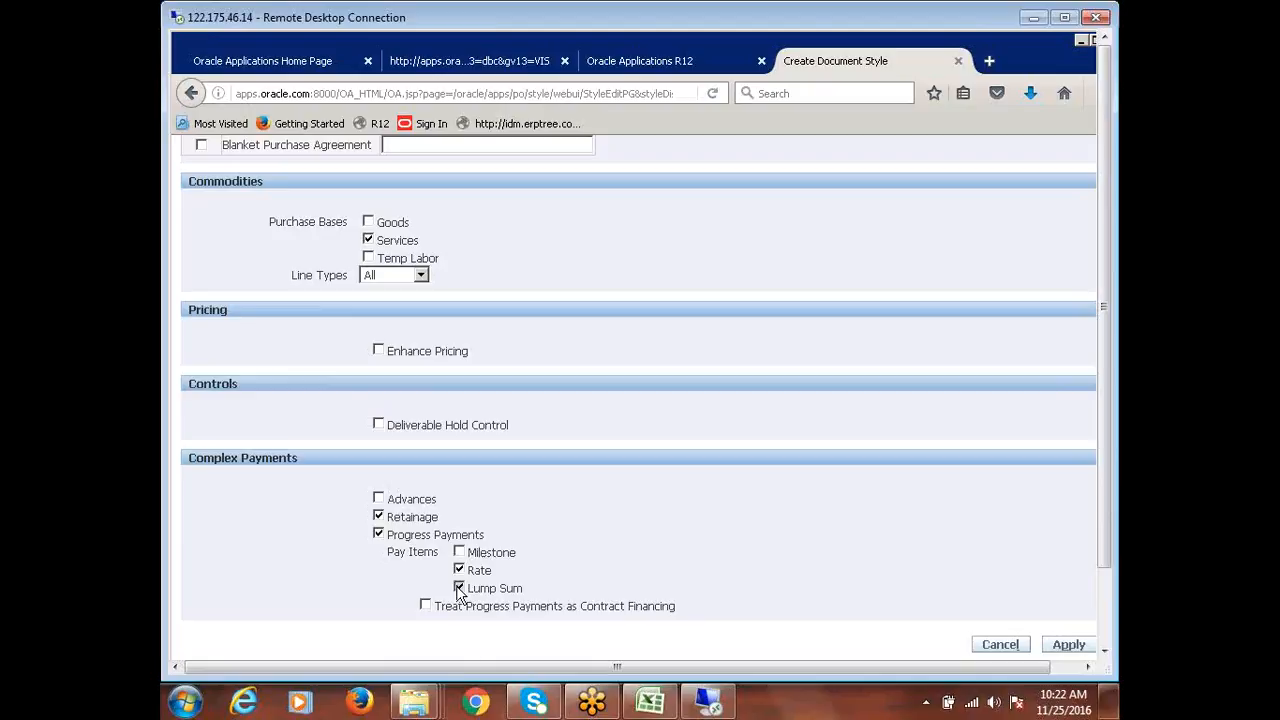
pyautogui.click(459, 587)
# Restore Lump Sum pay items, save the CALFRE Standard PO style, and check the Excel recap
pyautogui.click(459, 588)
pyautogui.click(1068, 646)
pyautogui.moveTo(1003, 670); pyautogui.dragTo(1086, 696)
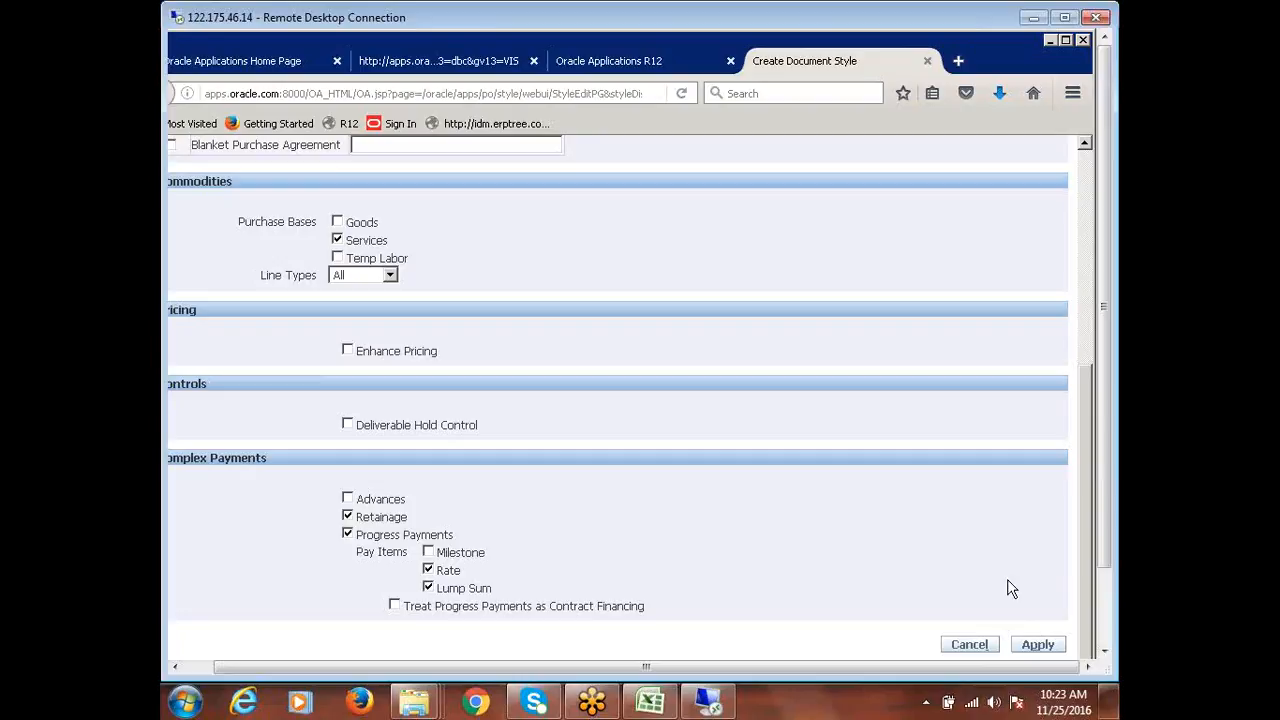
pyautogui.click(1038, 643)
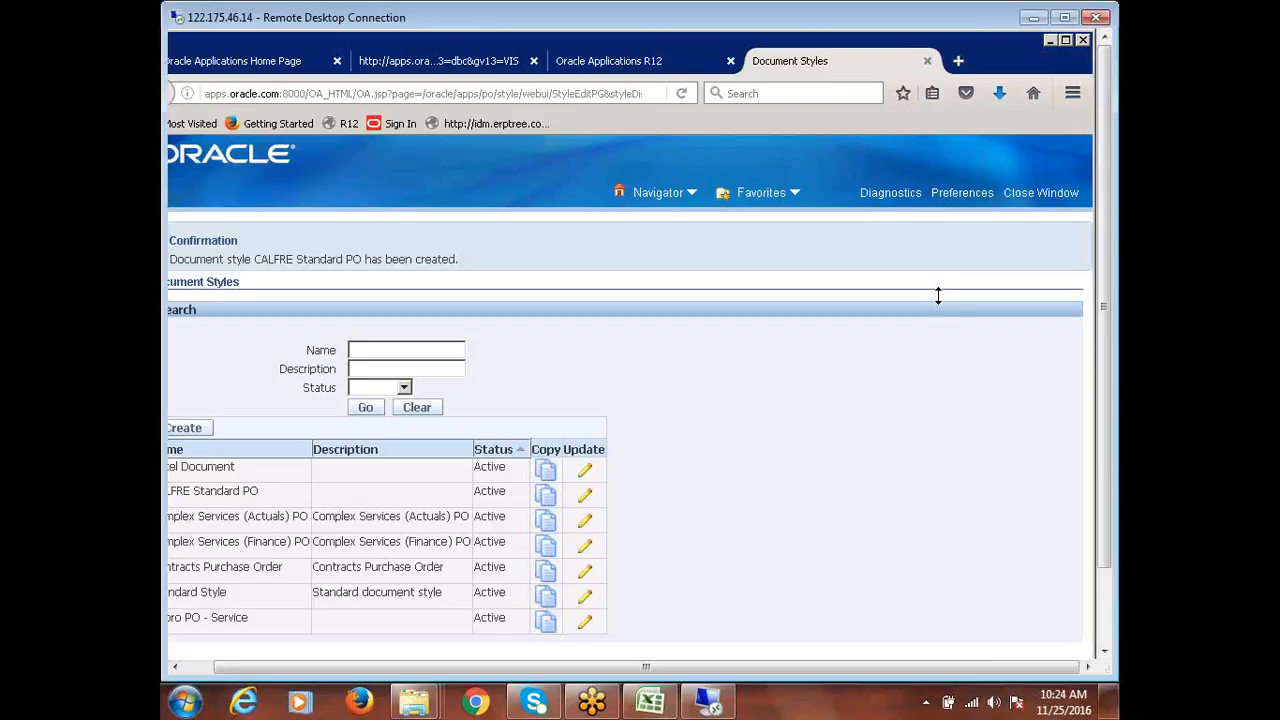
pyautogui.click(1030, 17)
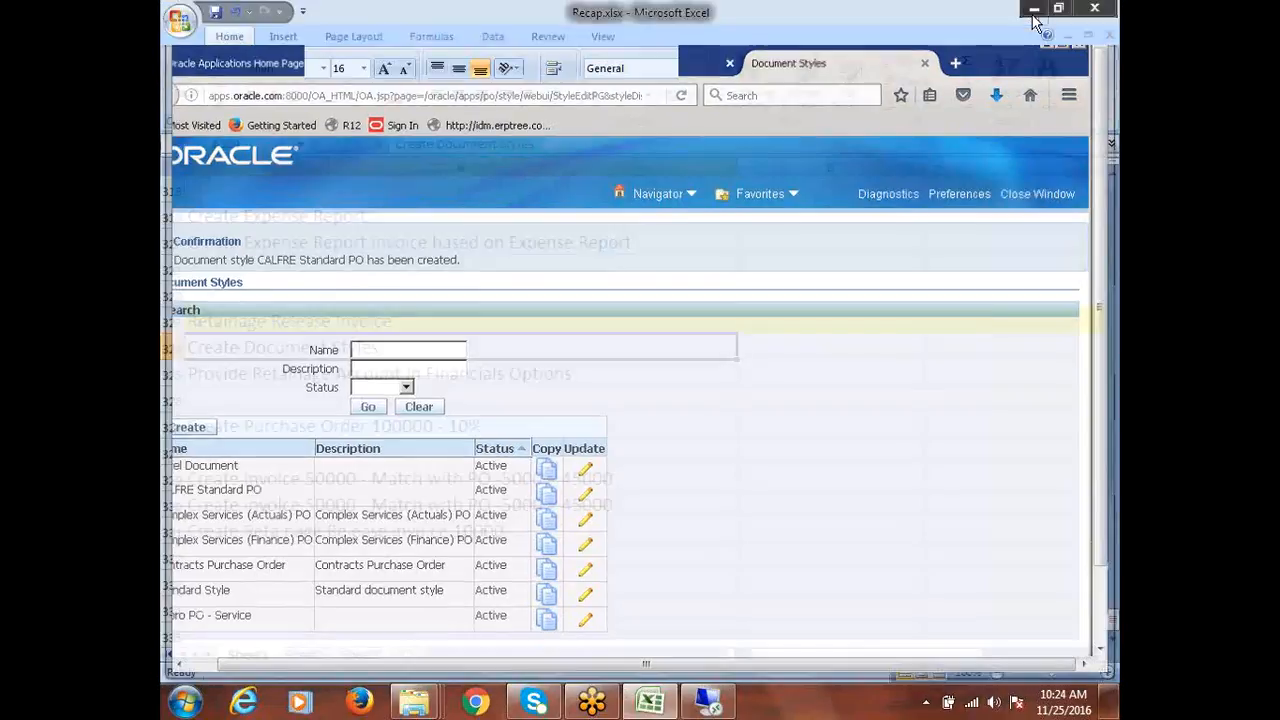
pyautogui.click(722, 706)
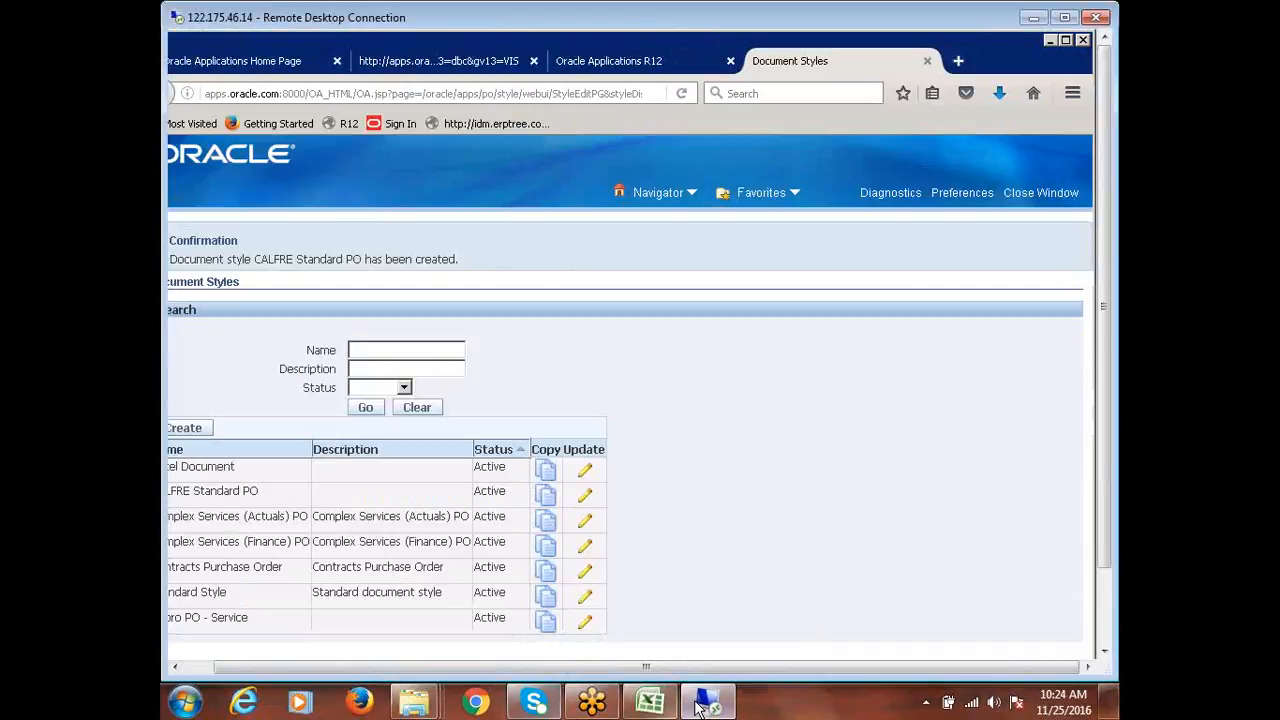
# Maximize the remote session and open Setup > Organizations > Financial Options from the Navigator
pyautogui.click(1062, 17)
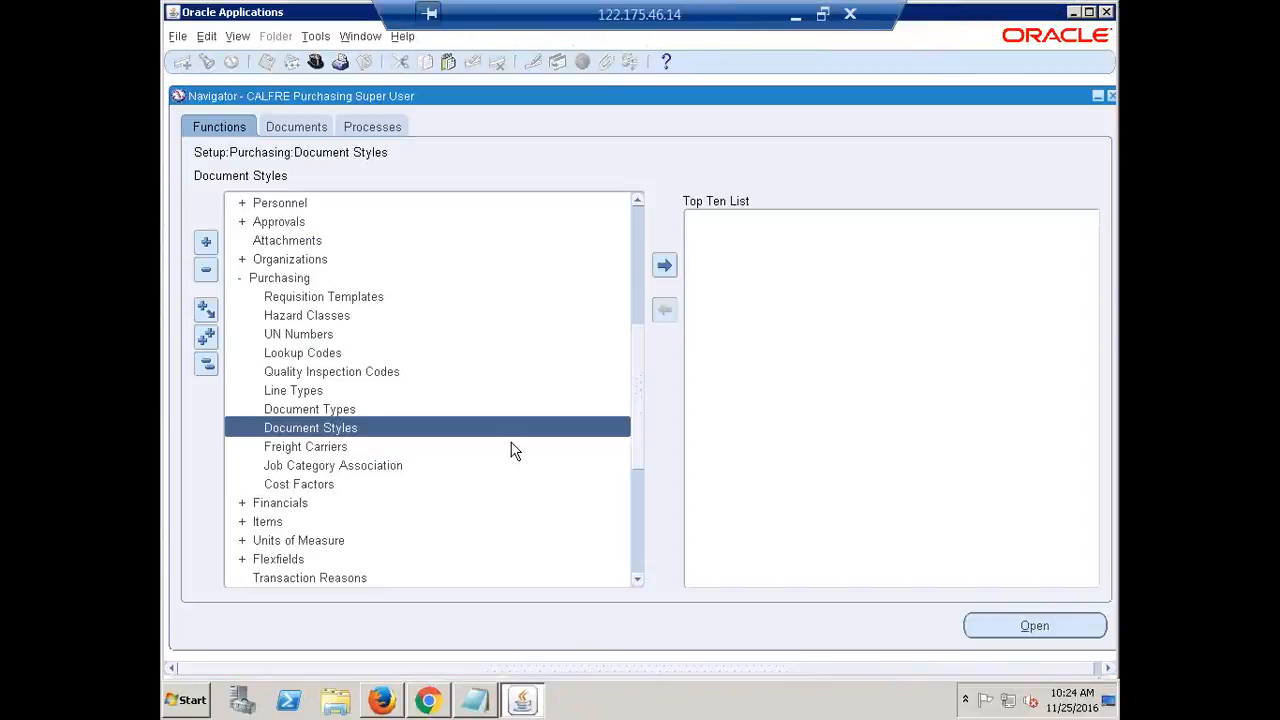
pyautogui.click(206, 364)
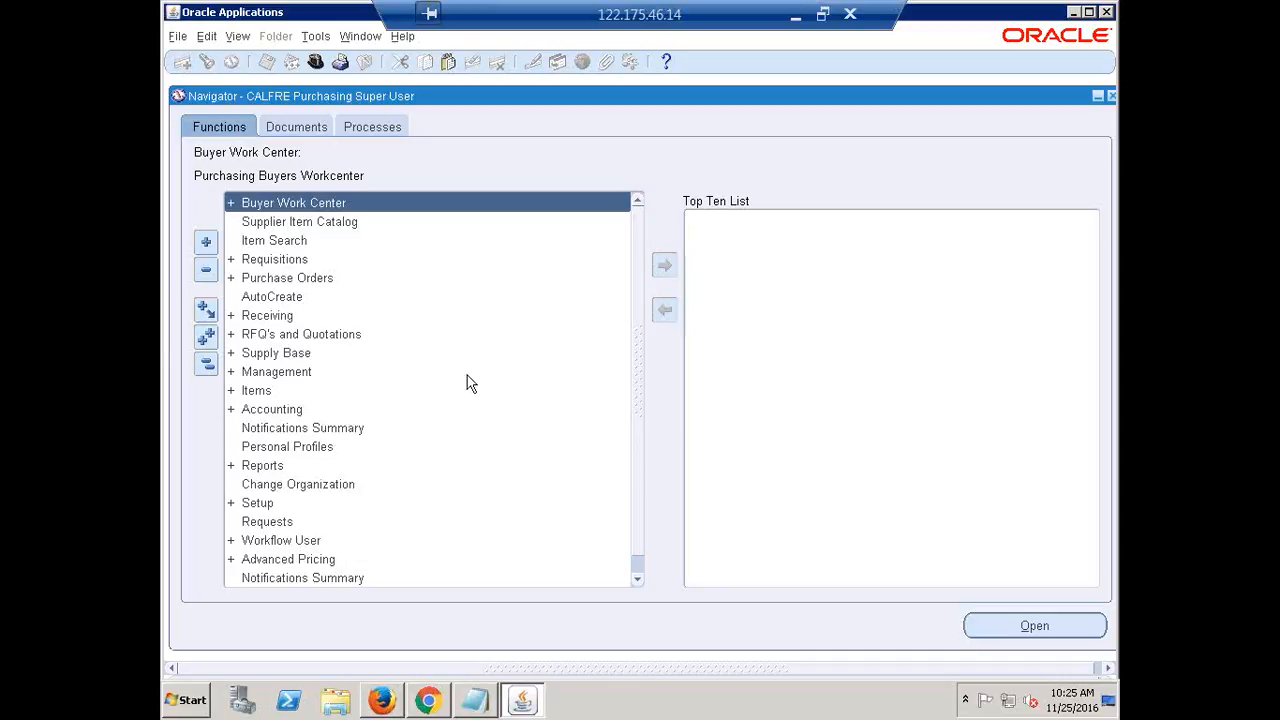
pyautogui.scroll(-1, 467, 378)
pyautogui.scroll(1, 467, 380)
pyautogui.doubleClick(264, 506)
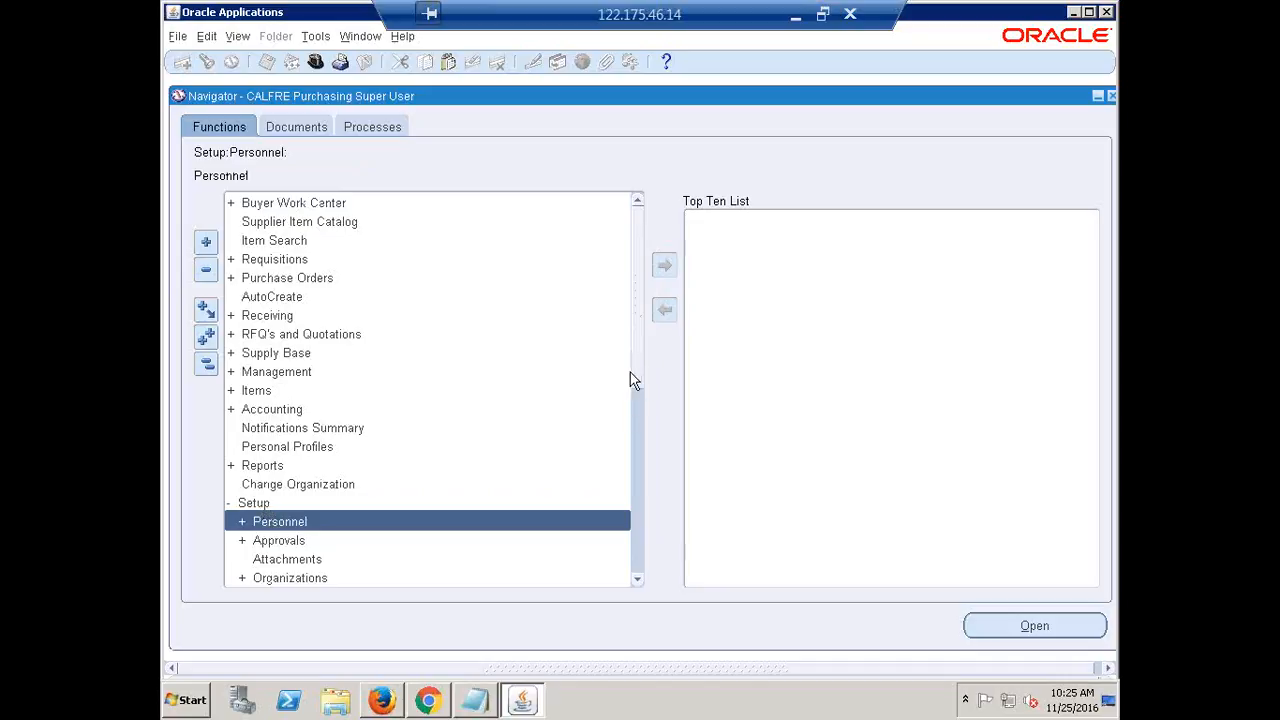
pyautogui.scroll(-3, 625, 375)
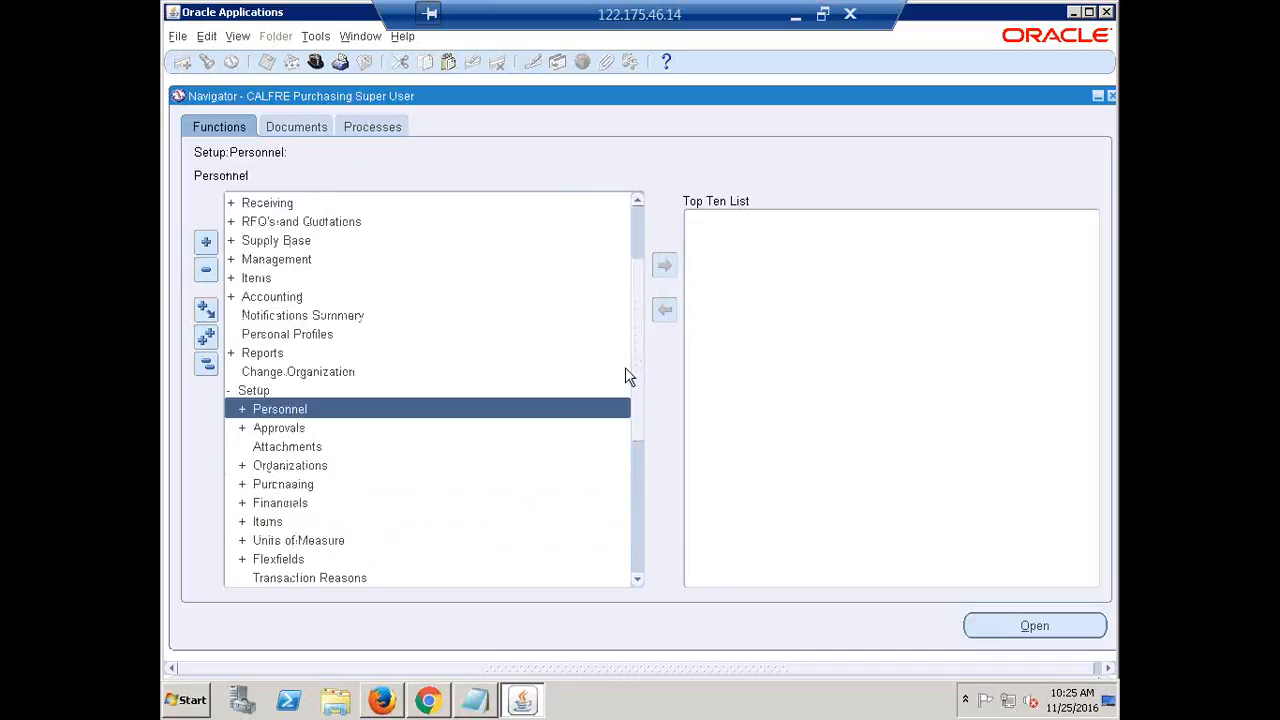
pyautogui.doubleClick(282, 411)
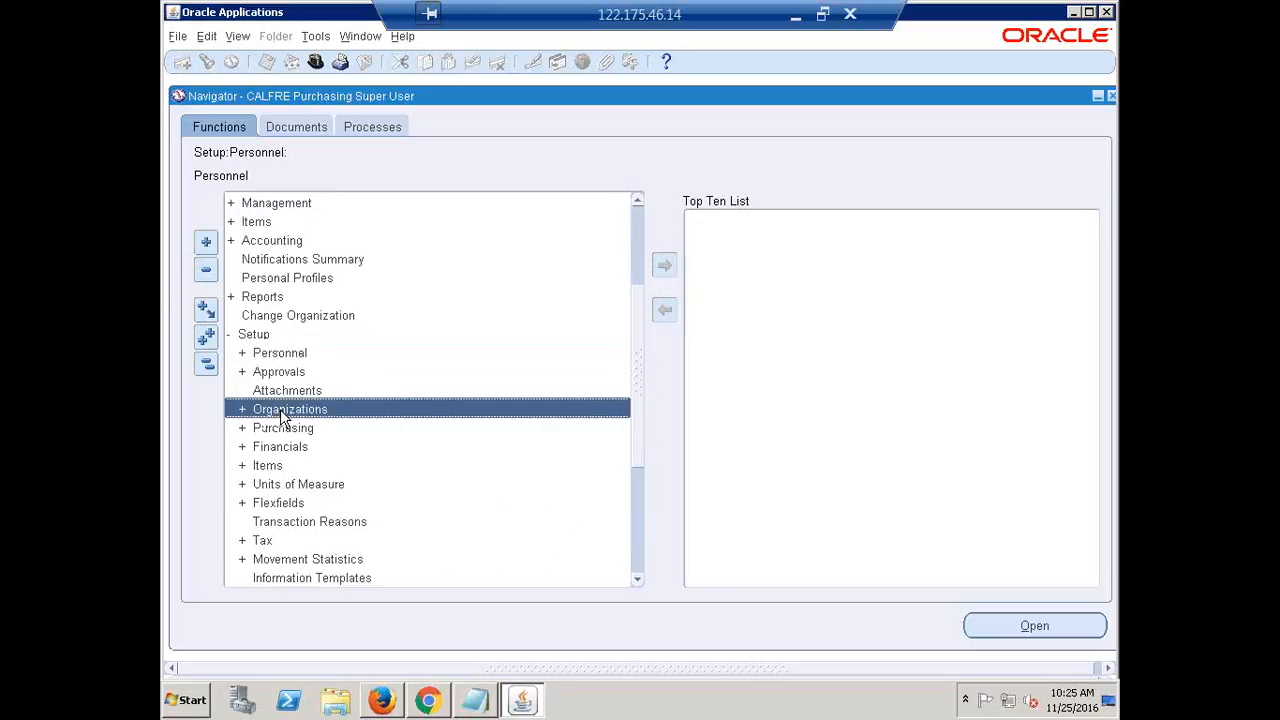
pyautogui.scroll(-1, 528, 510)
pyautogui.scroll(-1, 528, 510)
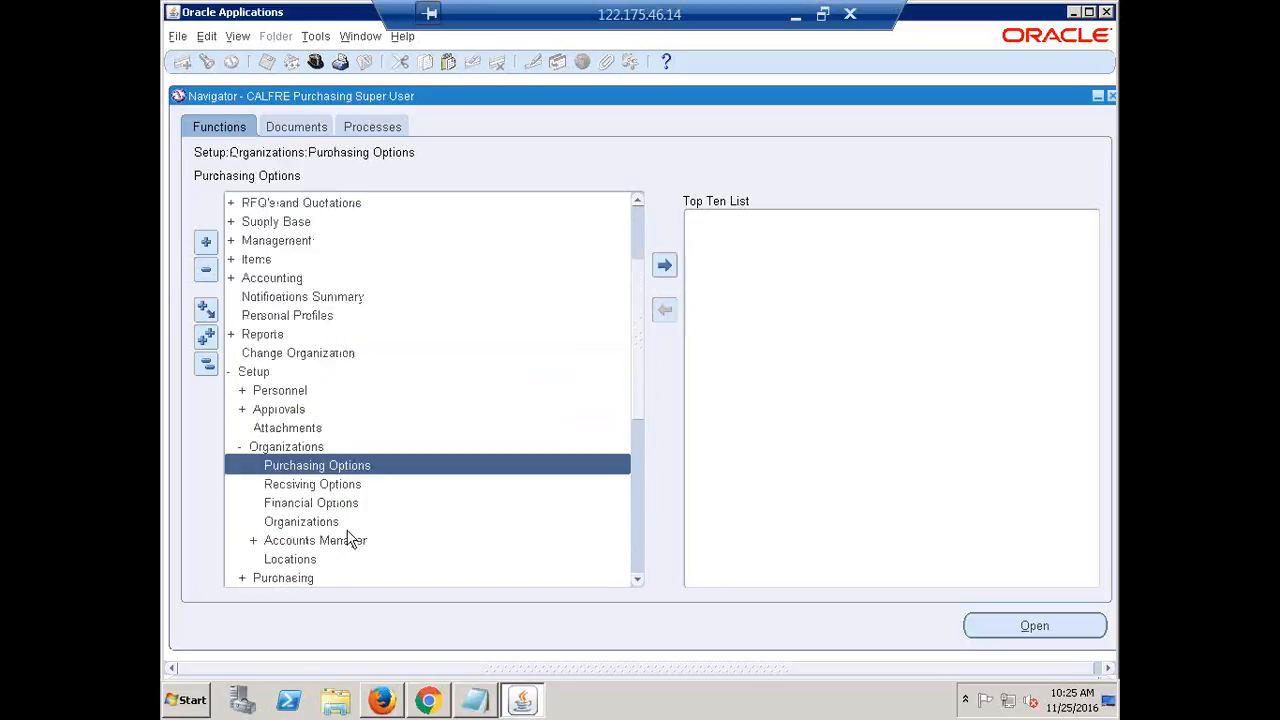
pyautogui.click(310, 503)
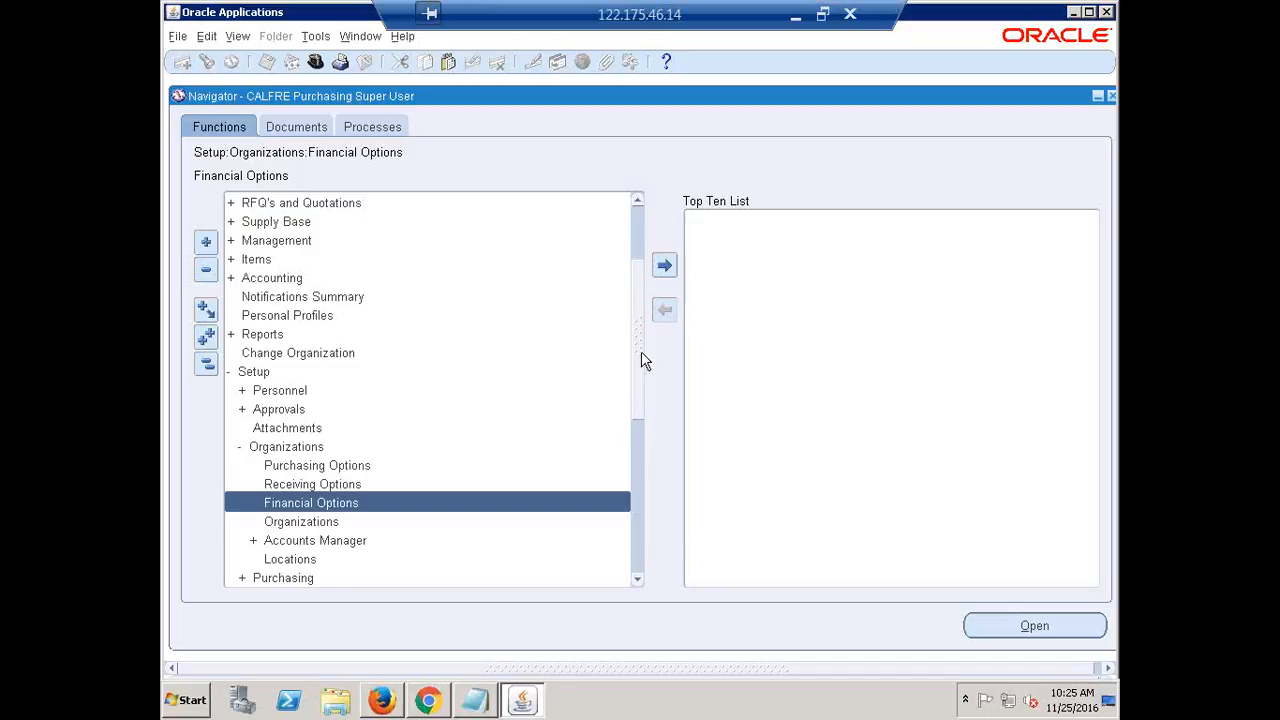
pyautogui.scroll(-3, 644, 360)
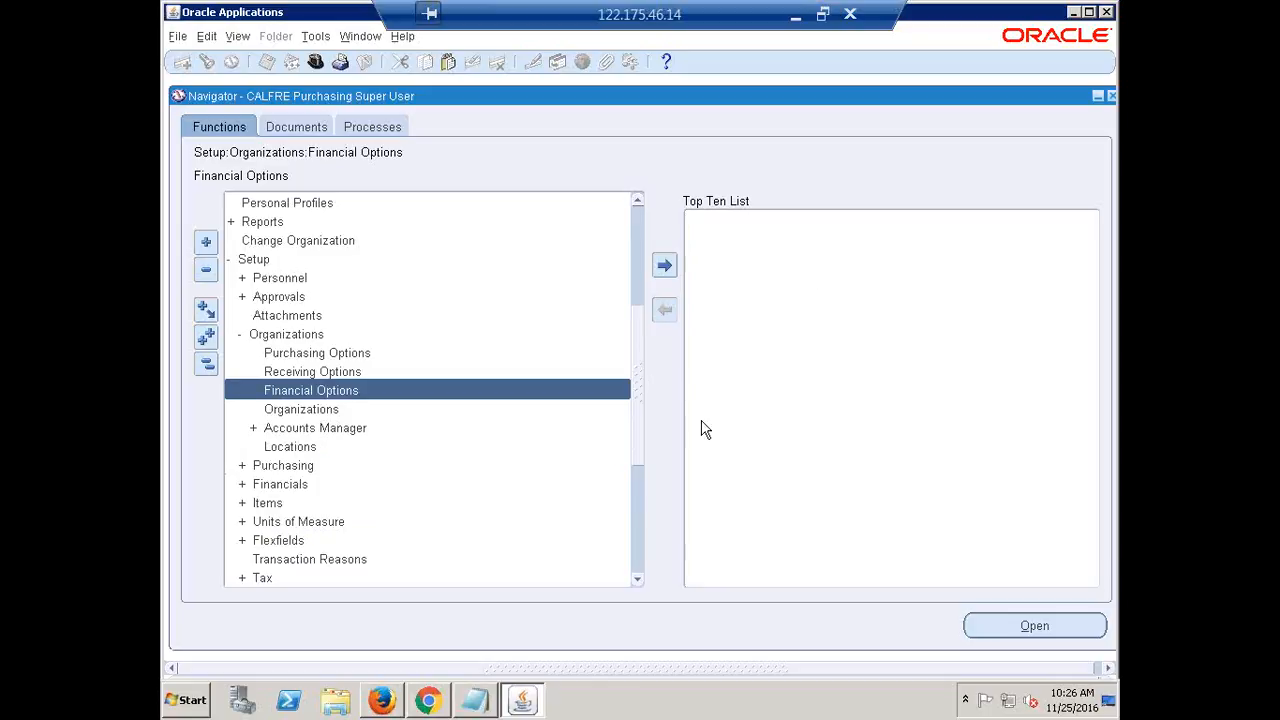
pyautogui.doubleClick(334, 391)
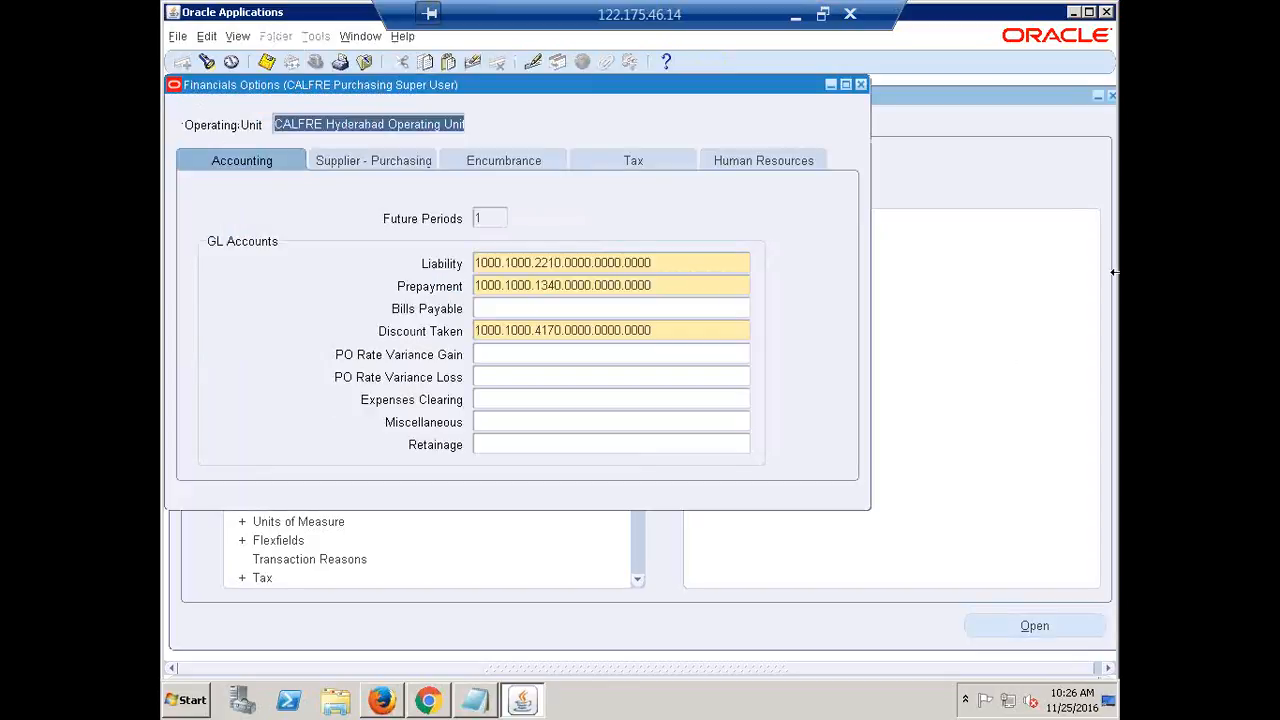
# Open the Retainage account entry window from the Financials Options Accounting tab
pyautogui.click(497, 447)
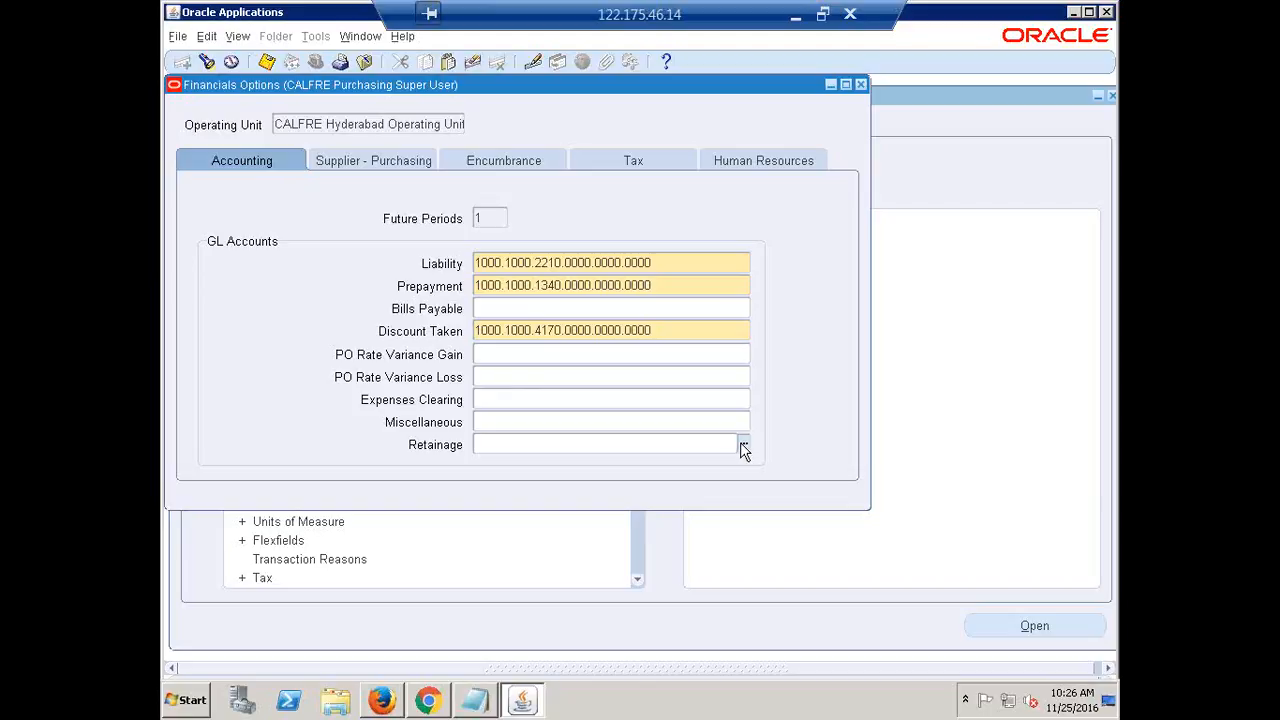
pyautogui.click(742, 446)
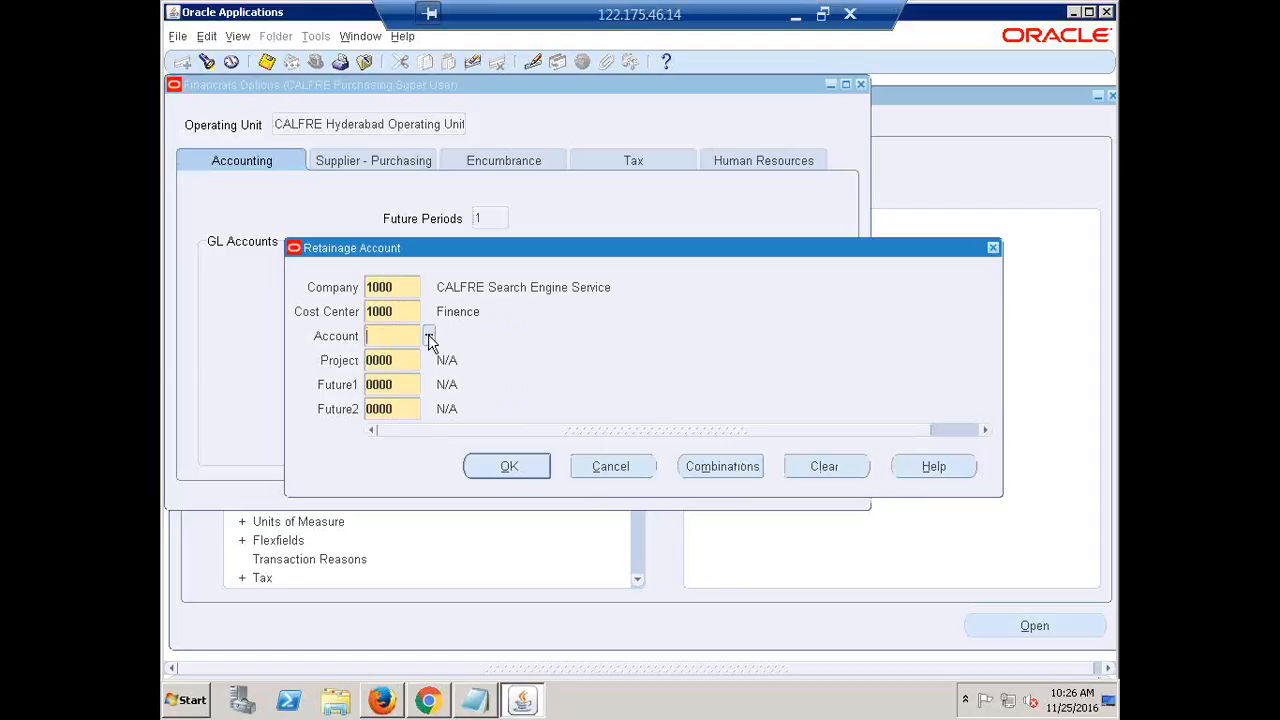
pyautogui.click(428, 336)
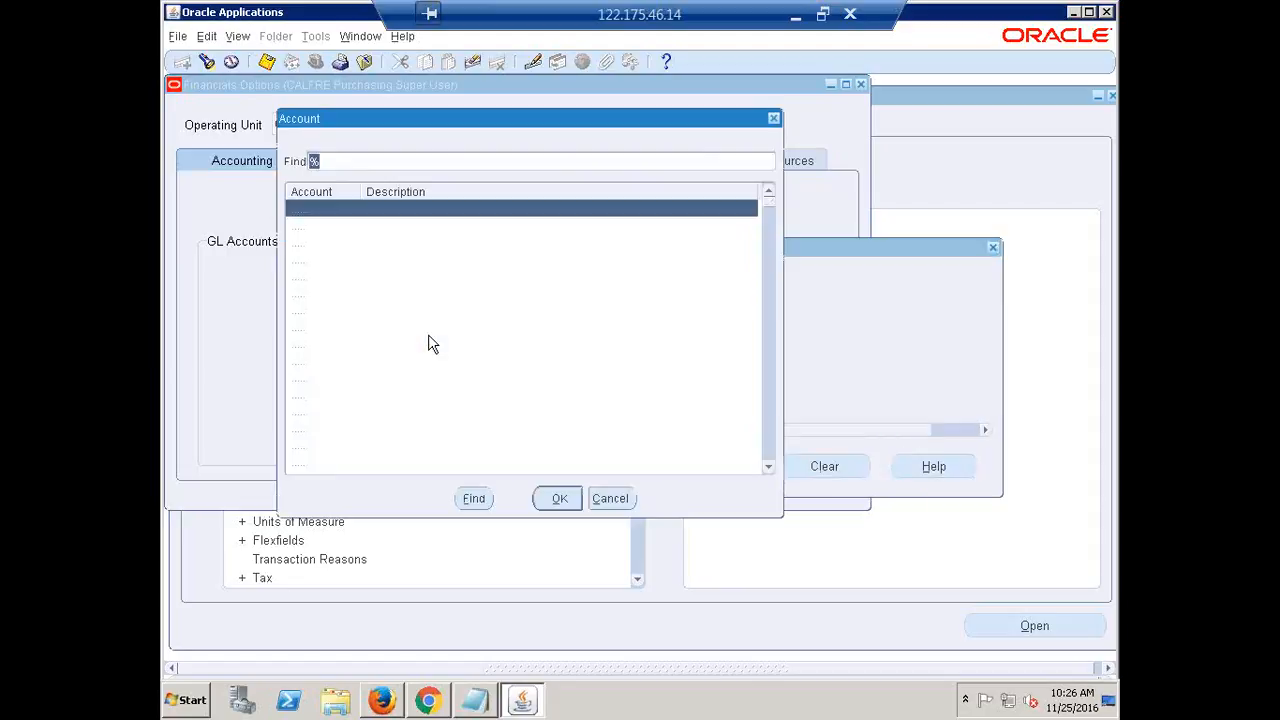
pyautogui.click(395, 165)
pyautogui.write('RETAIN')
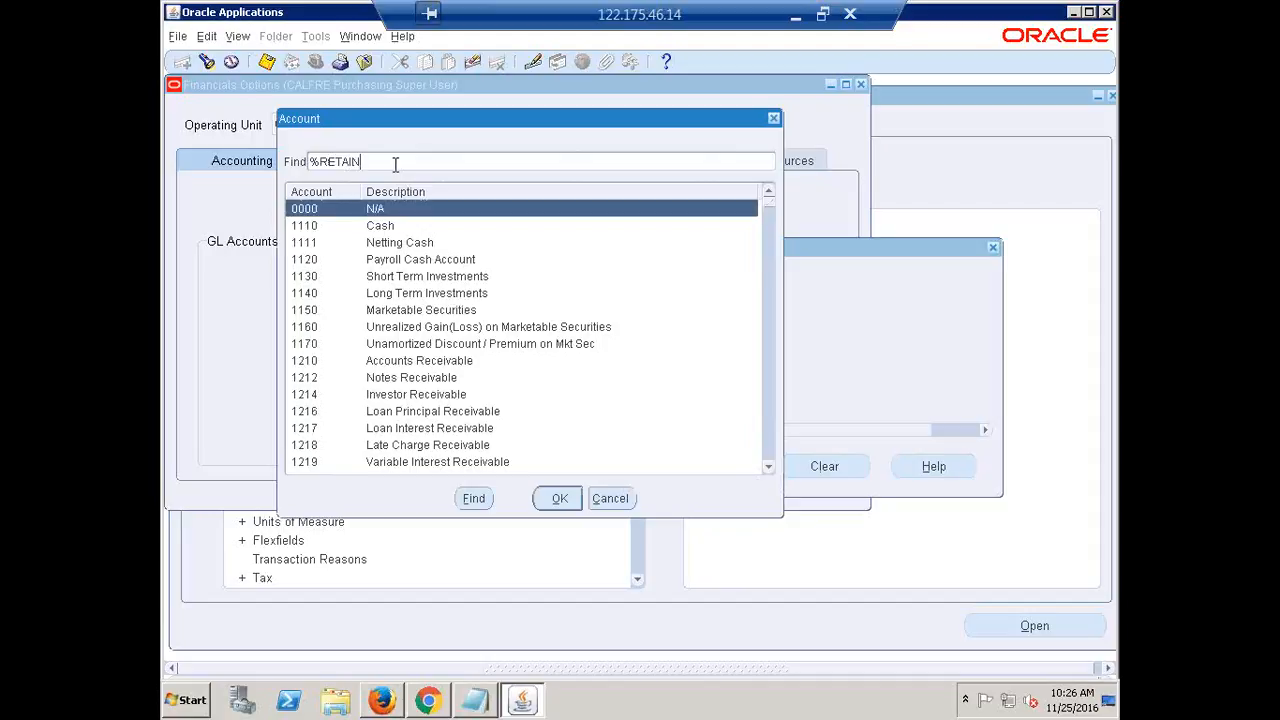
pyautogui.write('%')
pyautogui.press('Return')
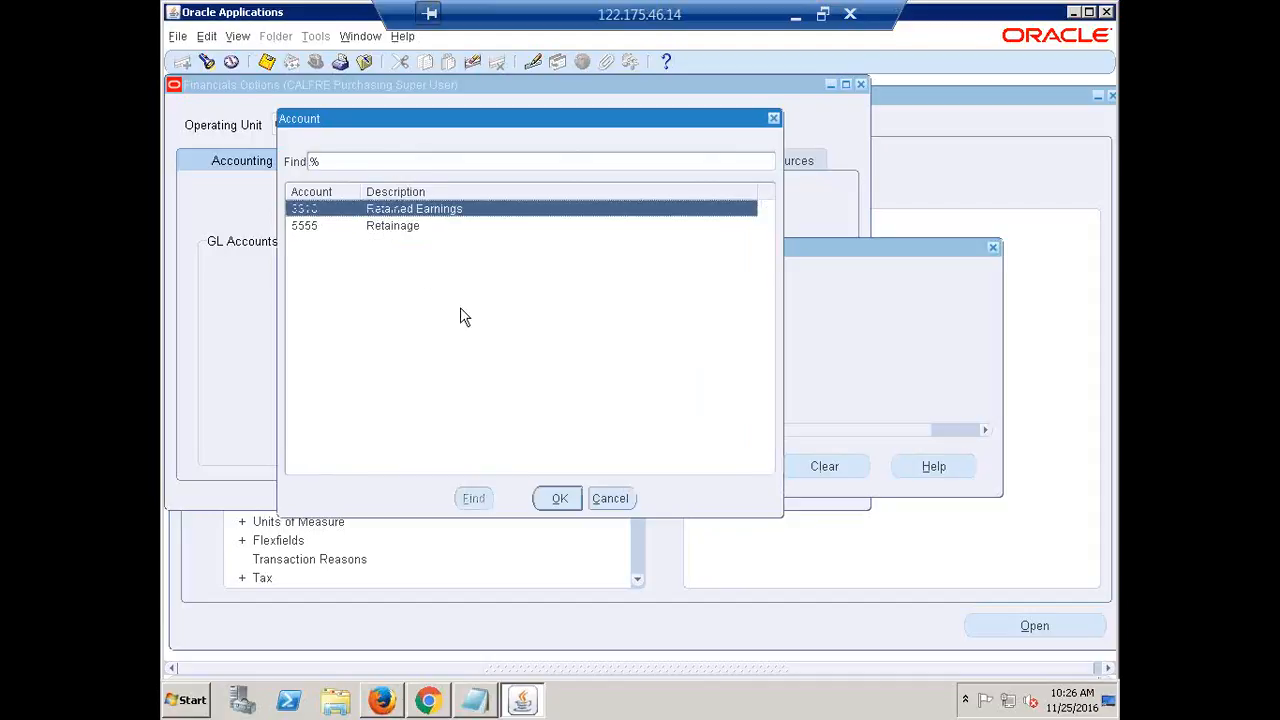
pyautogui.click(393, 227)
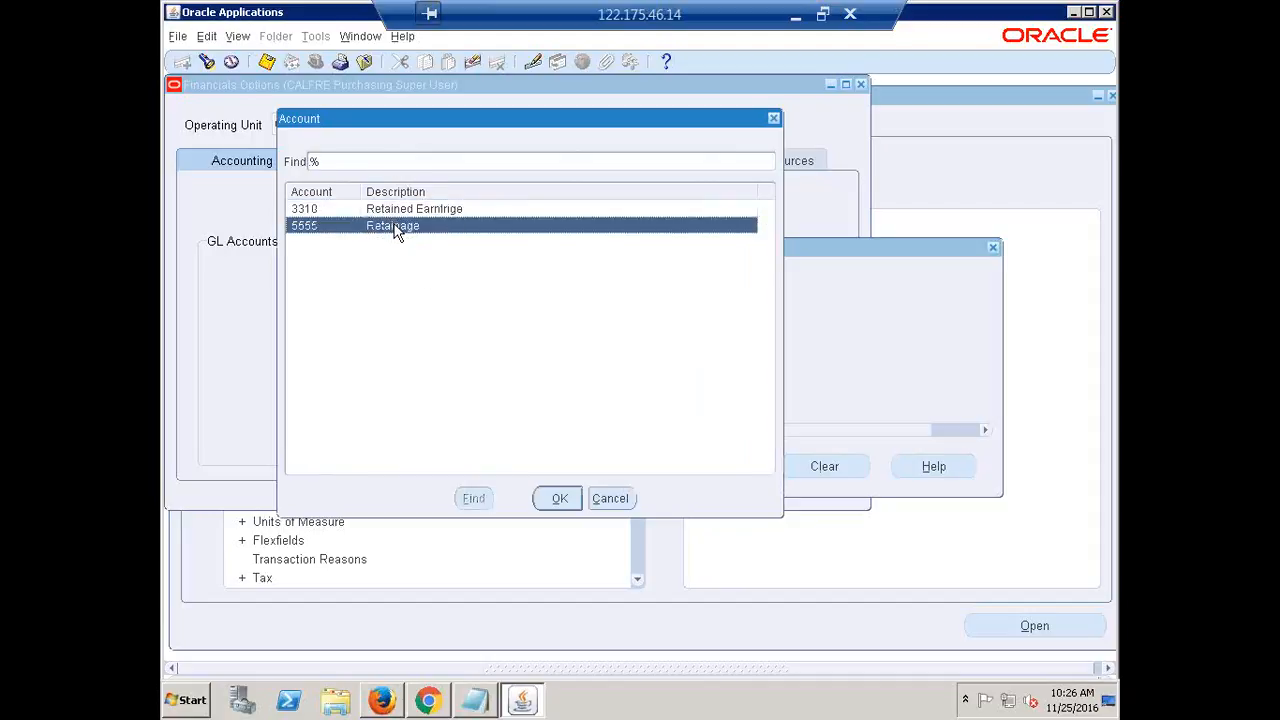
pyautogui.click(558, 498)
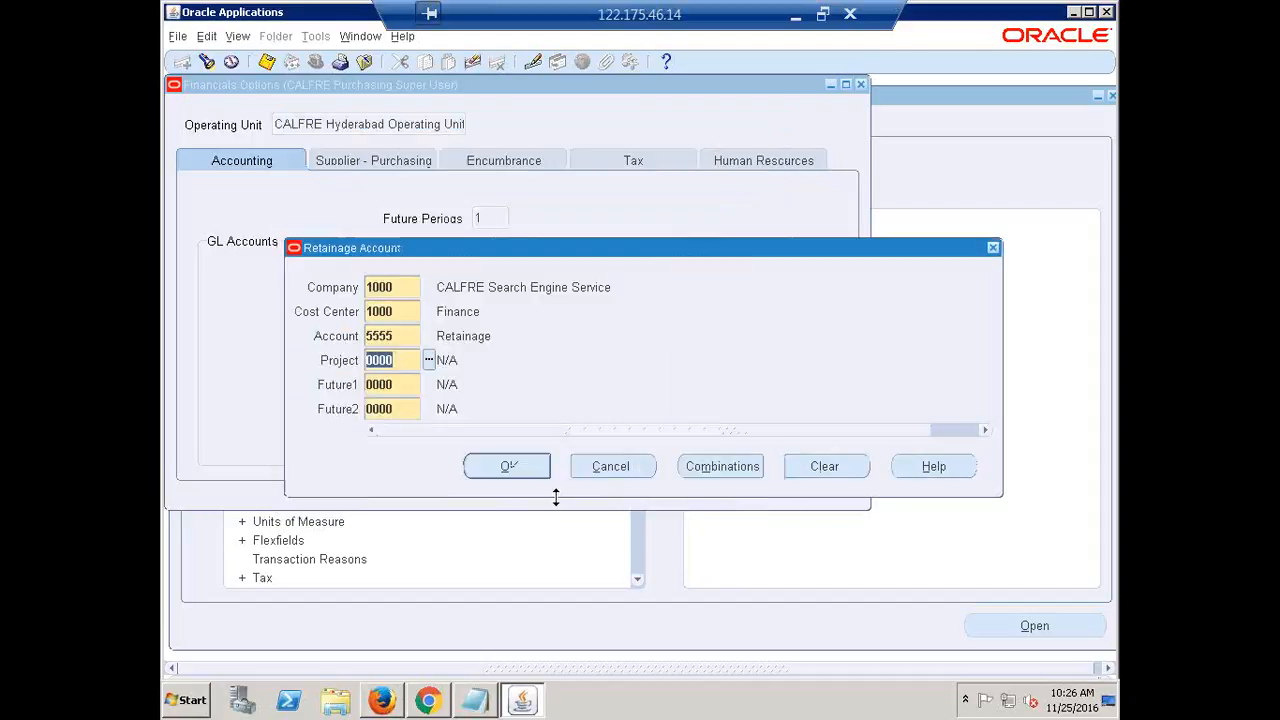
pyautogui.click(504, 466)
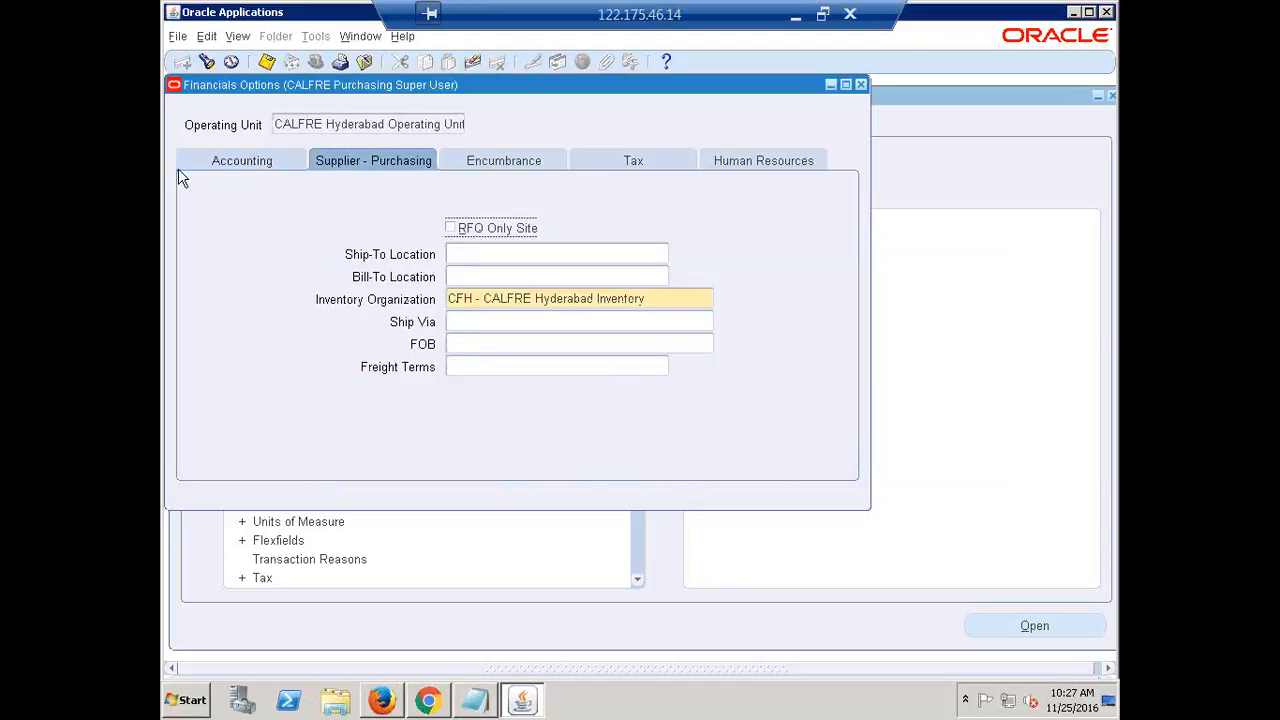
# Review the retainage GL account on the Accounting tab, then close the Financial Options form
pyautogui.click(228, 162)
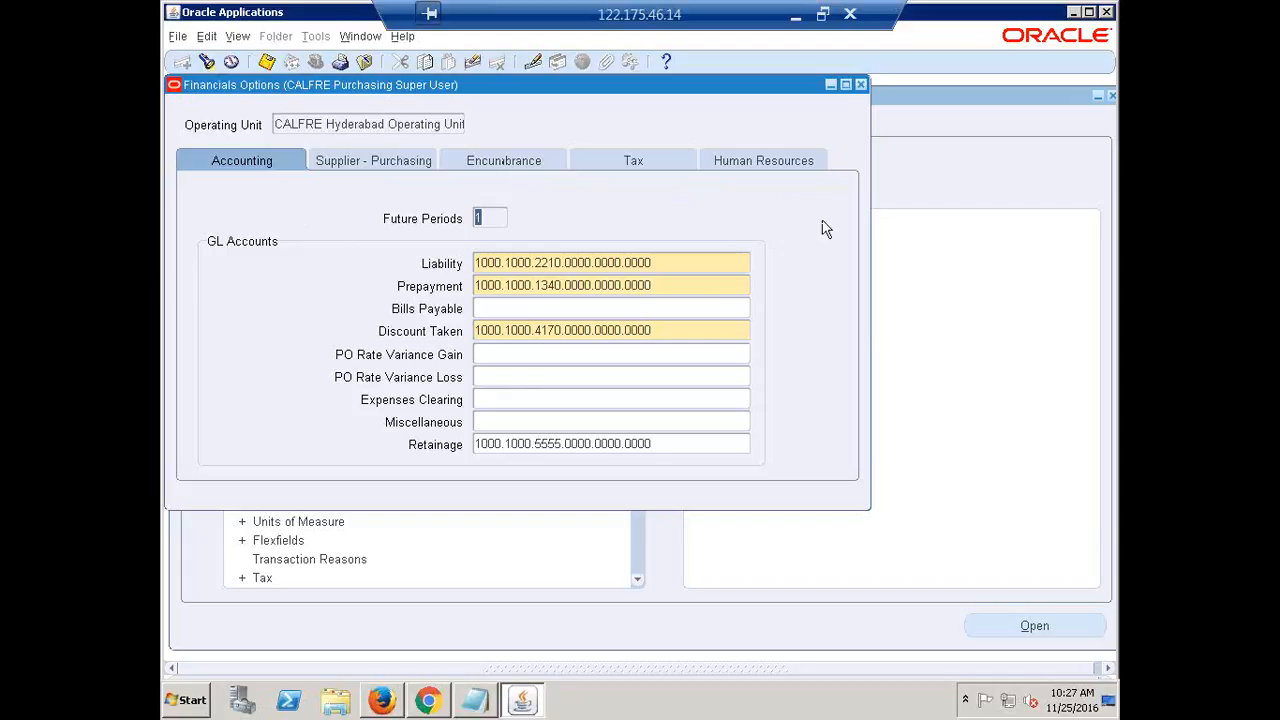
pyautogui.click(860, 84)
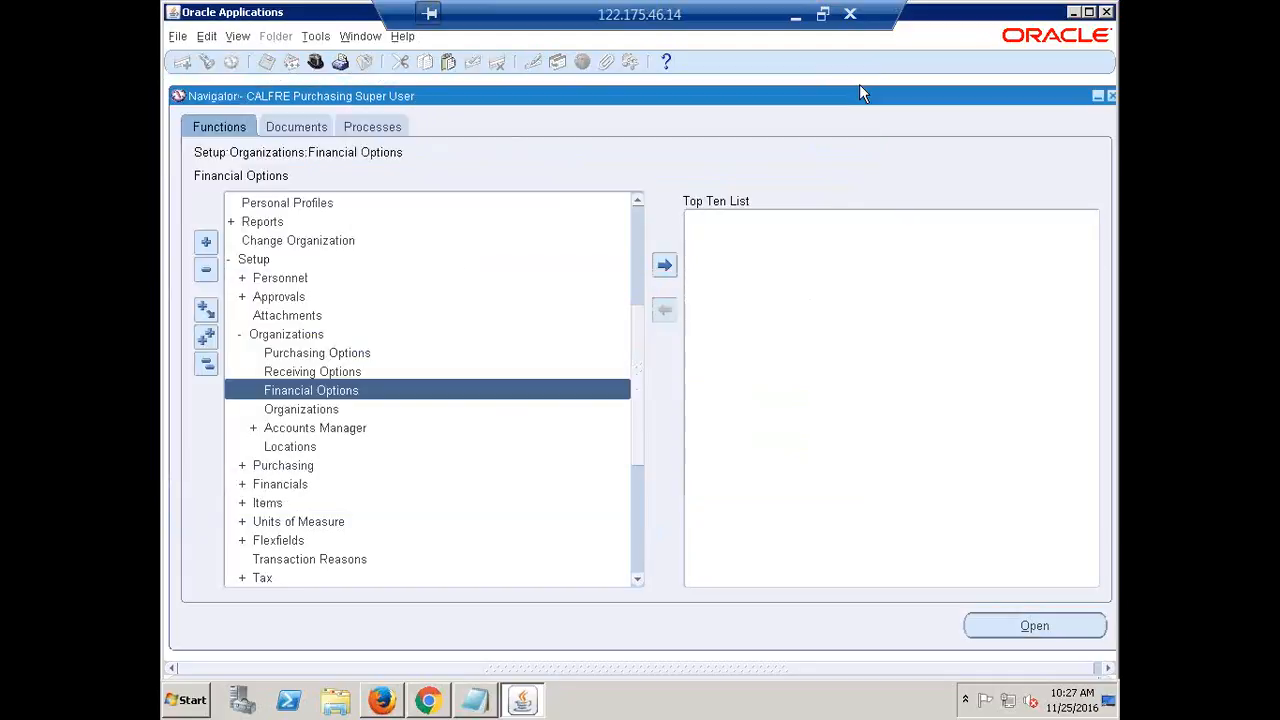
# Use Collapse All so the Navigator shows only top-level entries, starting at Buyer Work Center
pyautogui.click(205, 362)
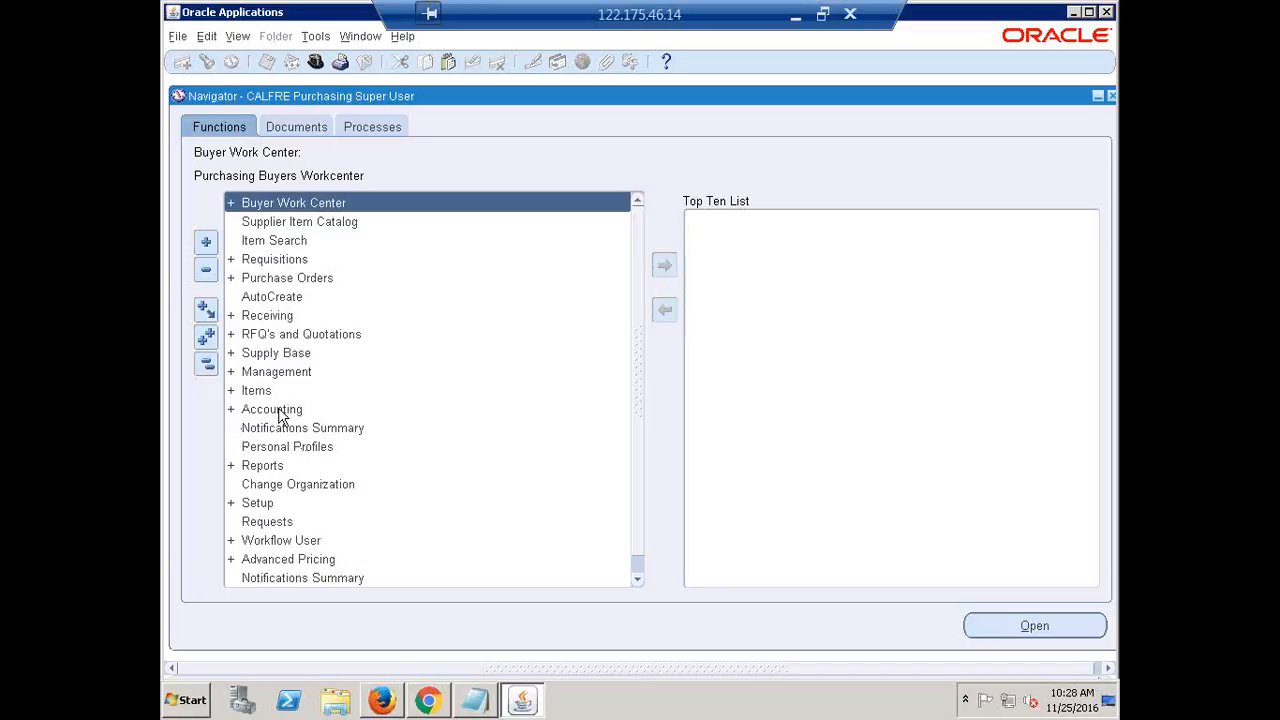
pyautogui.click(203, 372)
pyautogui.click(210, 364)
pyautogui.click(207, 367)
pyautogui.click(208, 367)
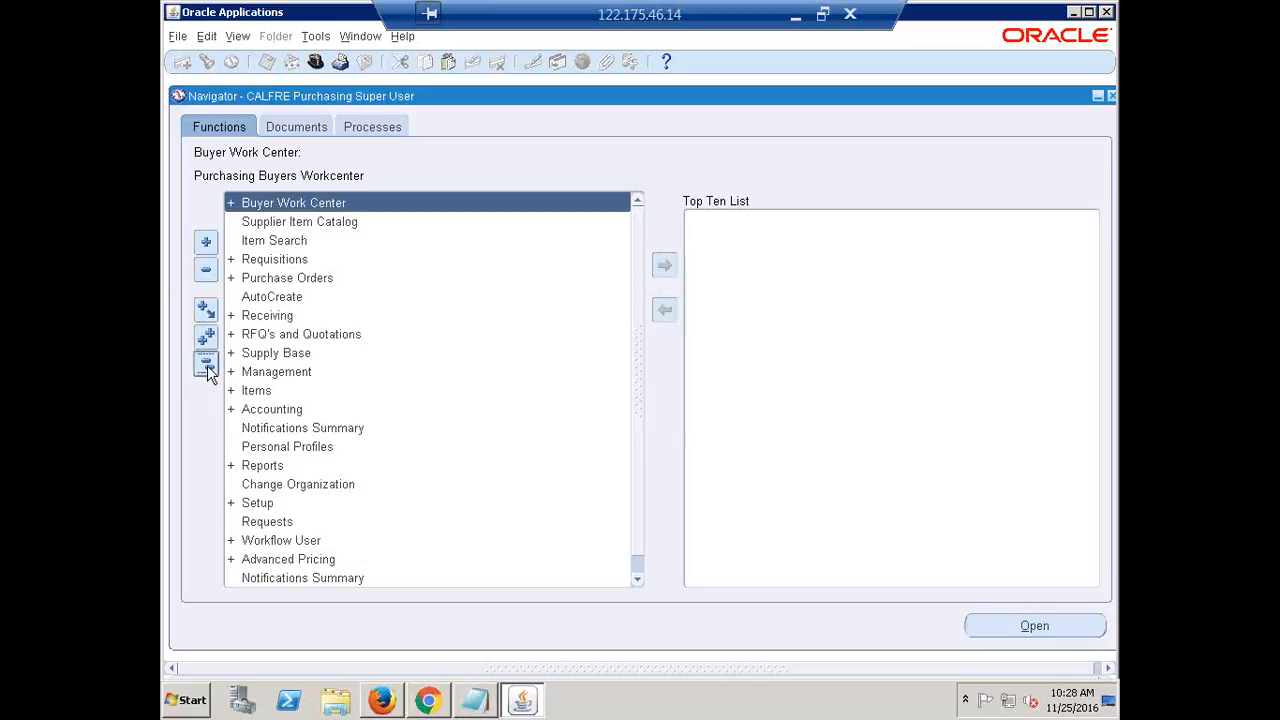
pyautogui.click(208, 368)
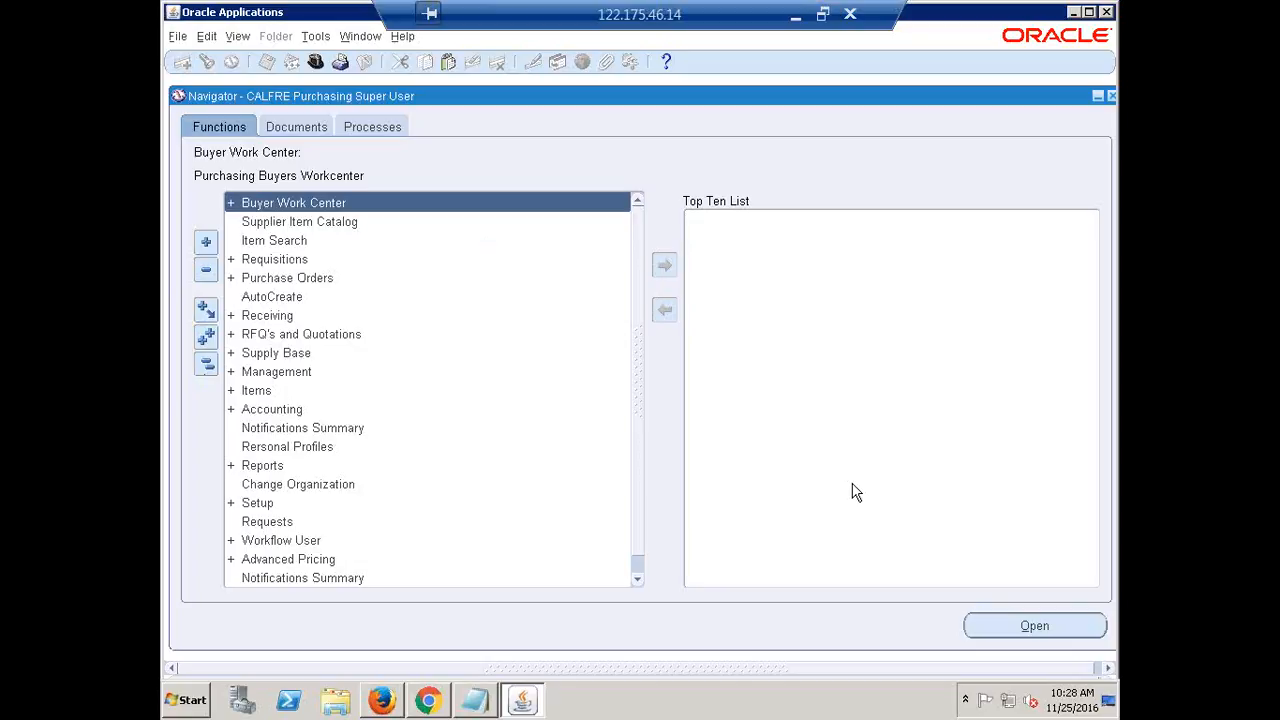
# Expand Buyer Work Center in the Navigator and launch its Orders function
pyautogui.press('Return')
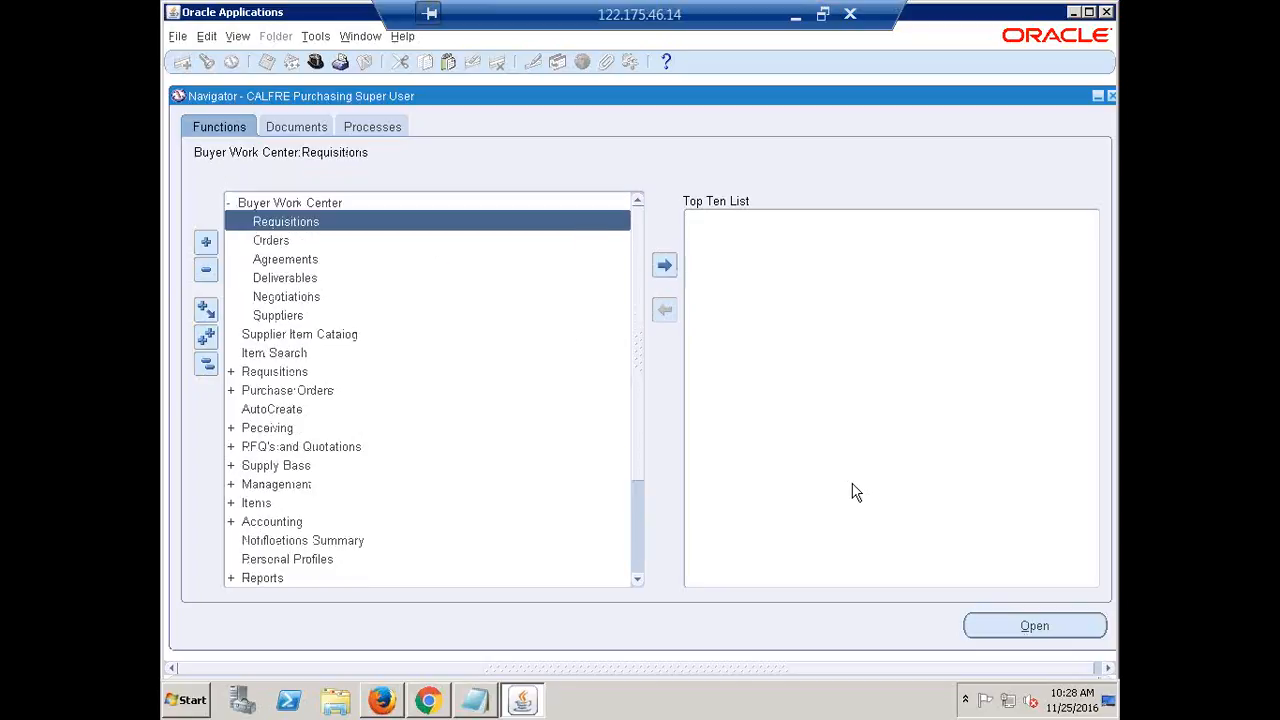
pyautogui.press('Down')
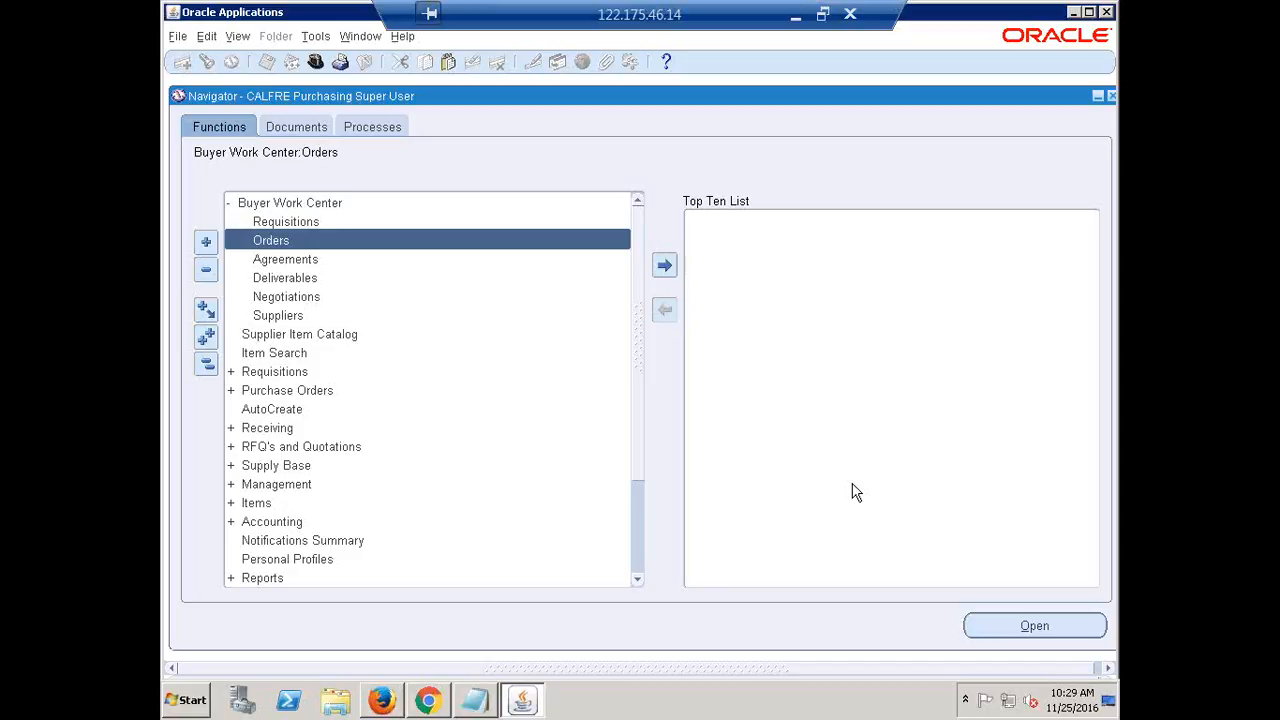
pyautogui.press('Return')
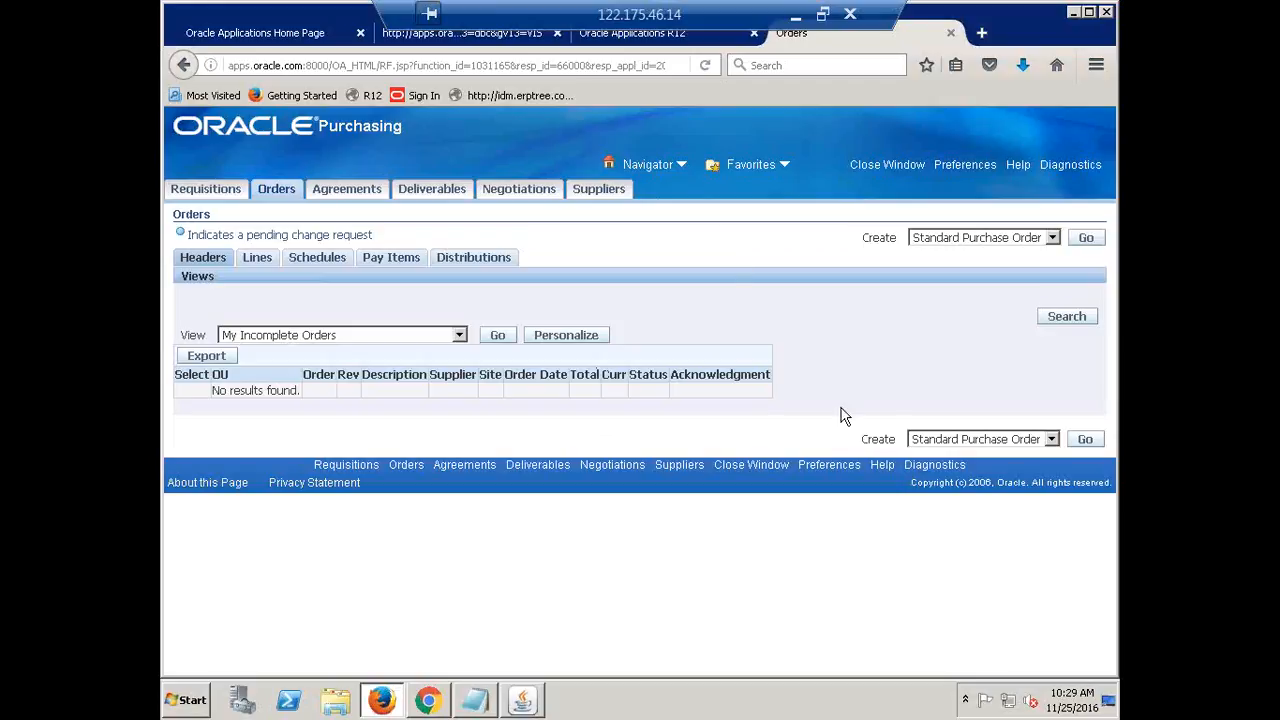
# Choose More... from the Orders page's Create dropdown to search other document styles
pyautogui.click(1053, 238)
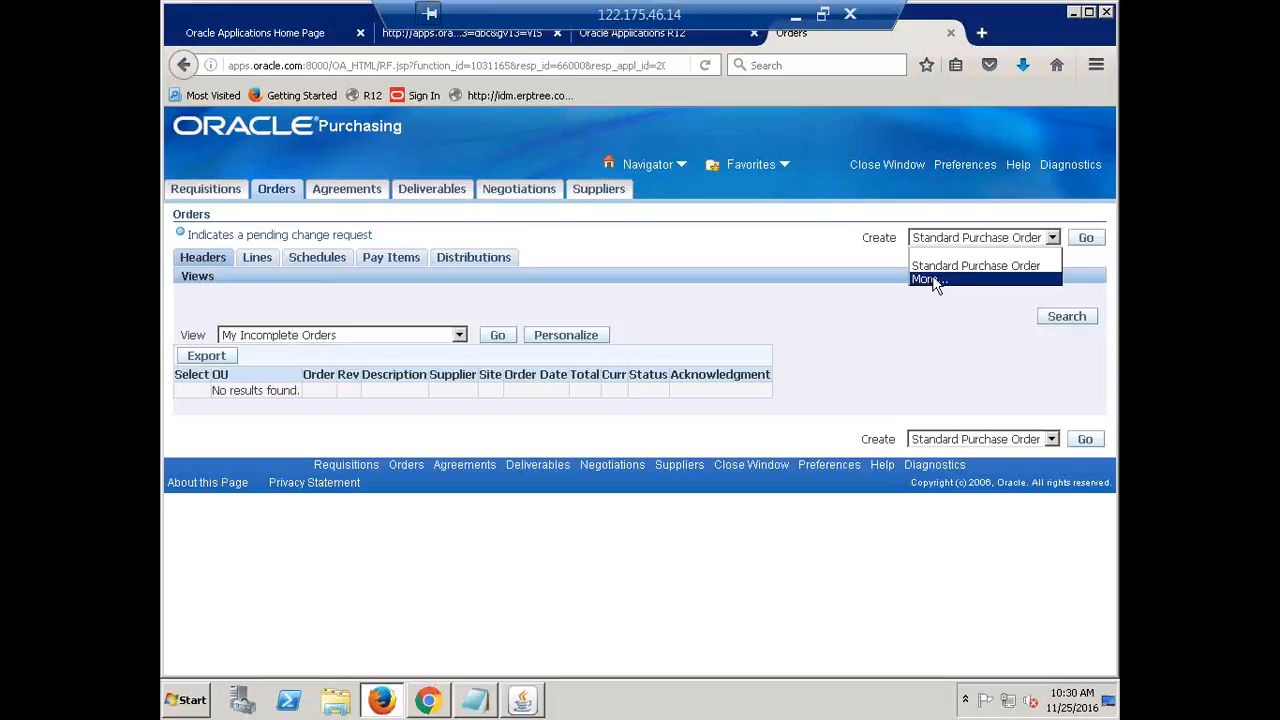
pyautogui.click(872, 238)
pyautogui.moveTo(872, 238); pyautogui.dragTo(906, 240)
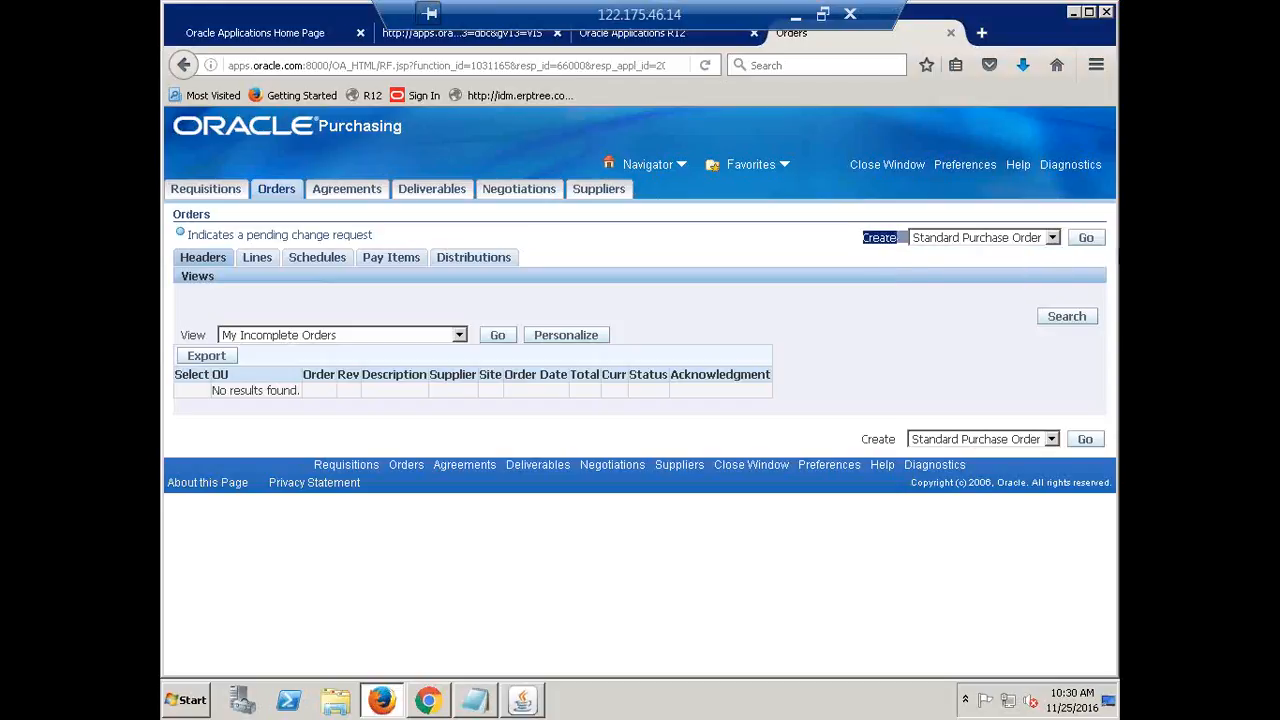
pyautogui.click(1053, 240)
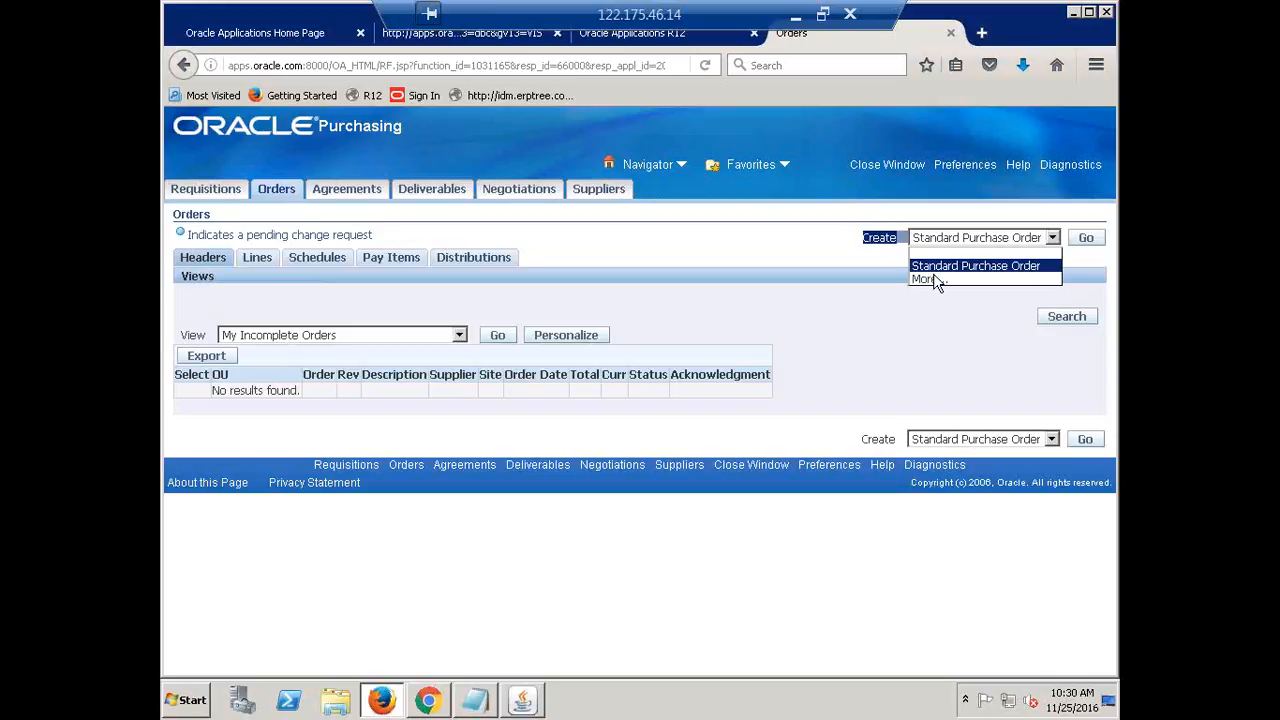
pyautogui.click(933, 281)
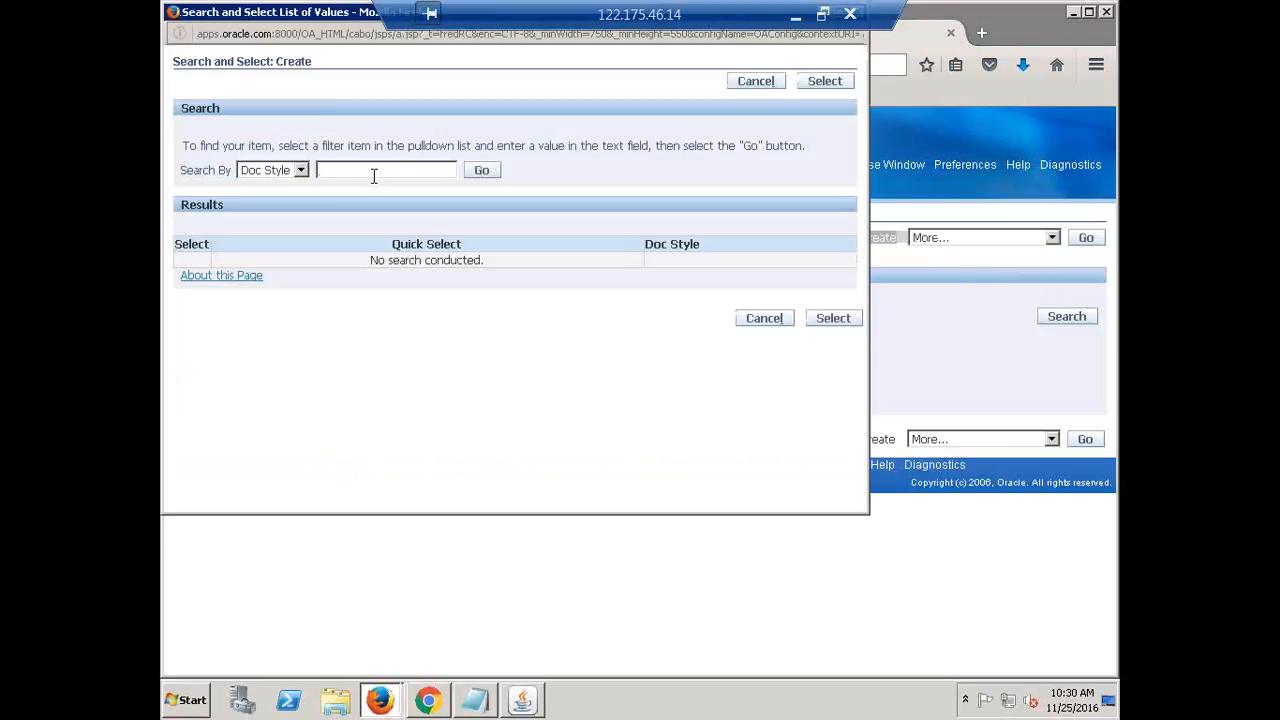
# Search document styles for CALFRE and select CALFRE Standard PO as the style to create
pyautogui.write('CALFRE')
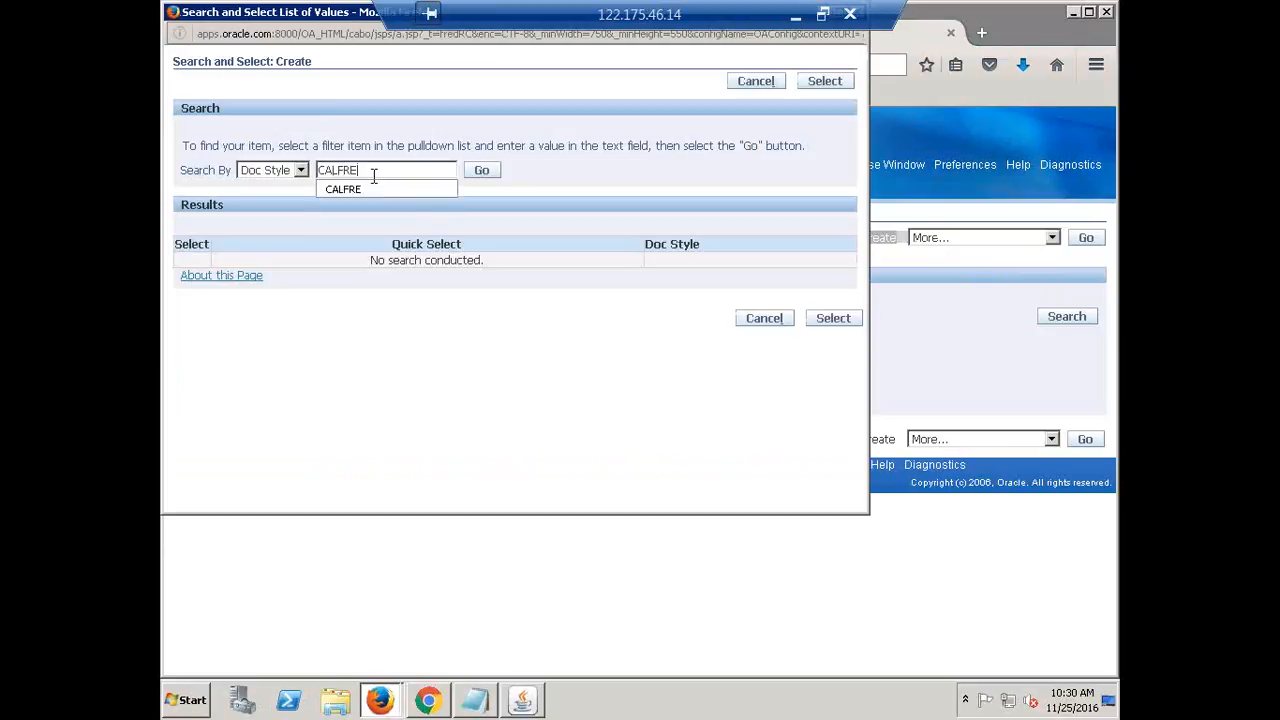
pyautogui.press('Return')
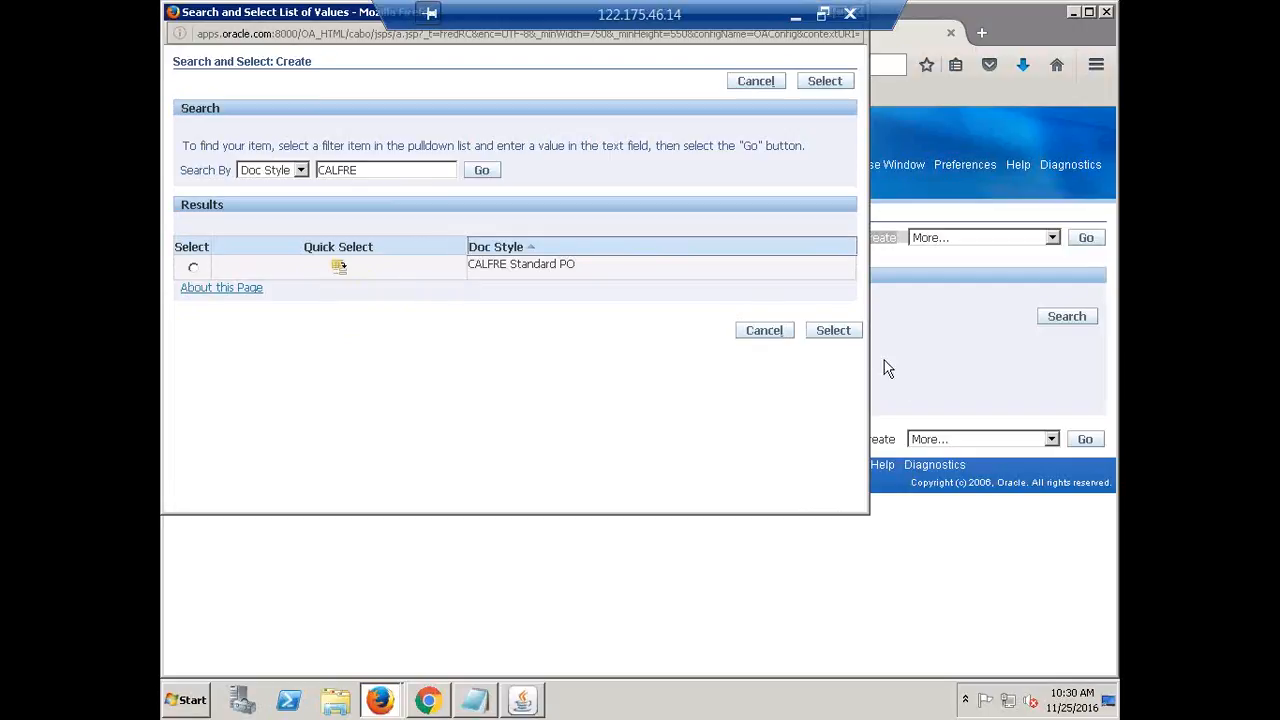
pyautogui.click(340, 270)
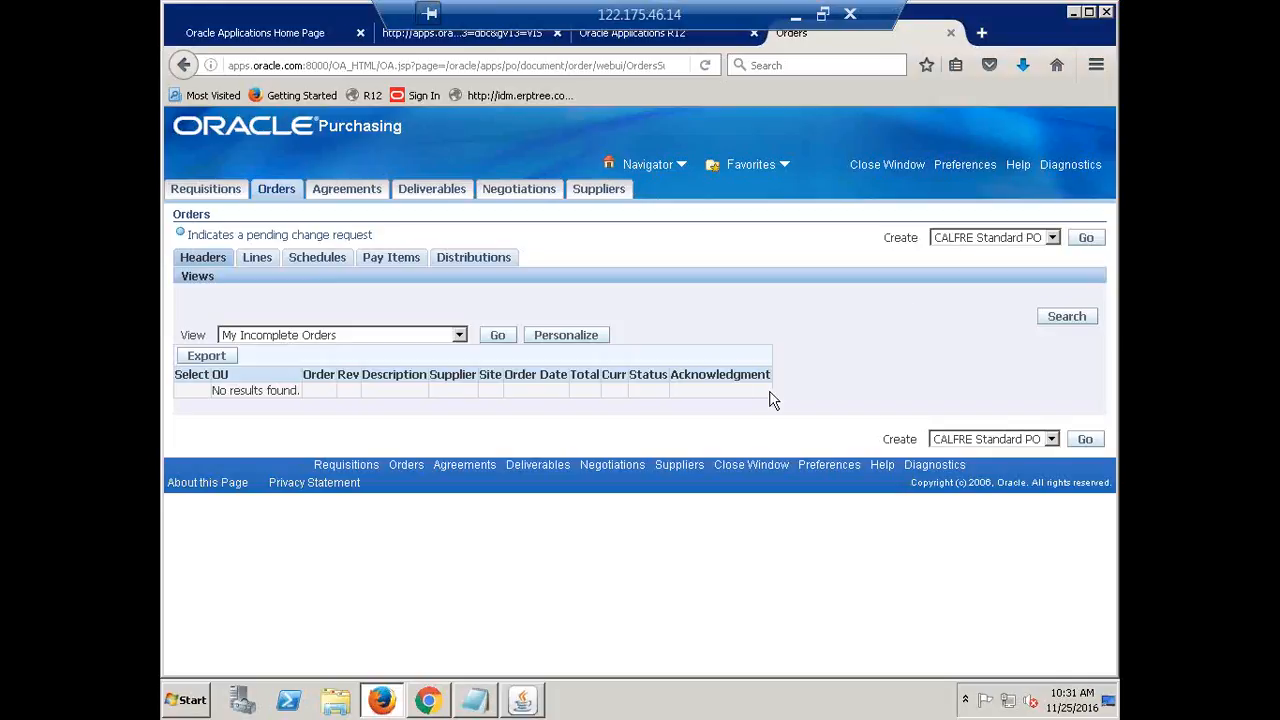
# Create a new CALFRE Standard PO and enter FUSION as the supplier on its header
pyautogui.click(1087, 240)
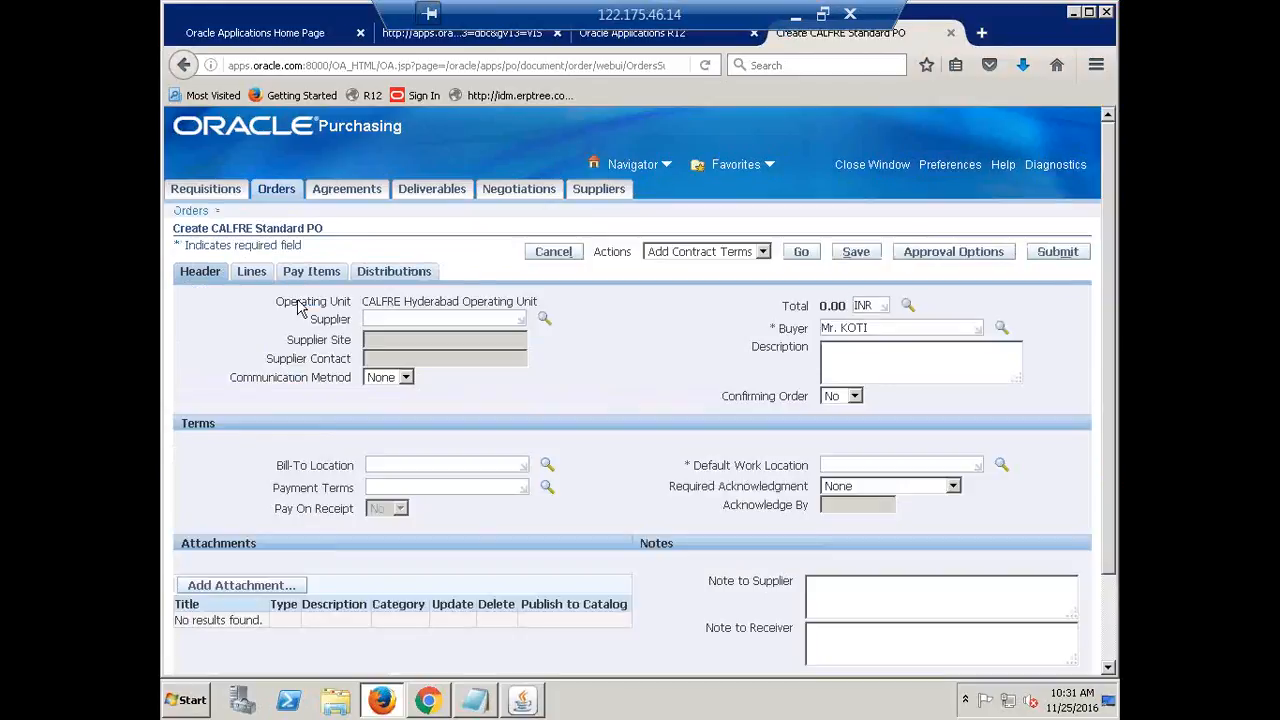
pyautogui.click(196, 280)
pyautogui.click(440, 320)
pyautogui.write('FUSION')
pyautogui.press('Tab')
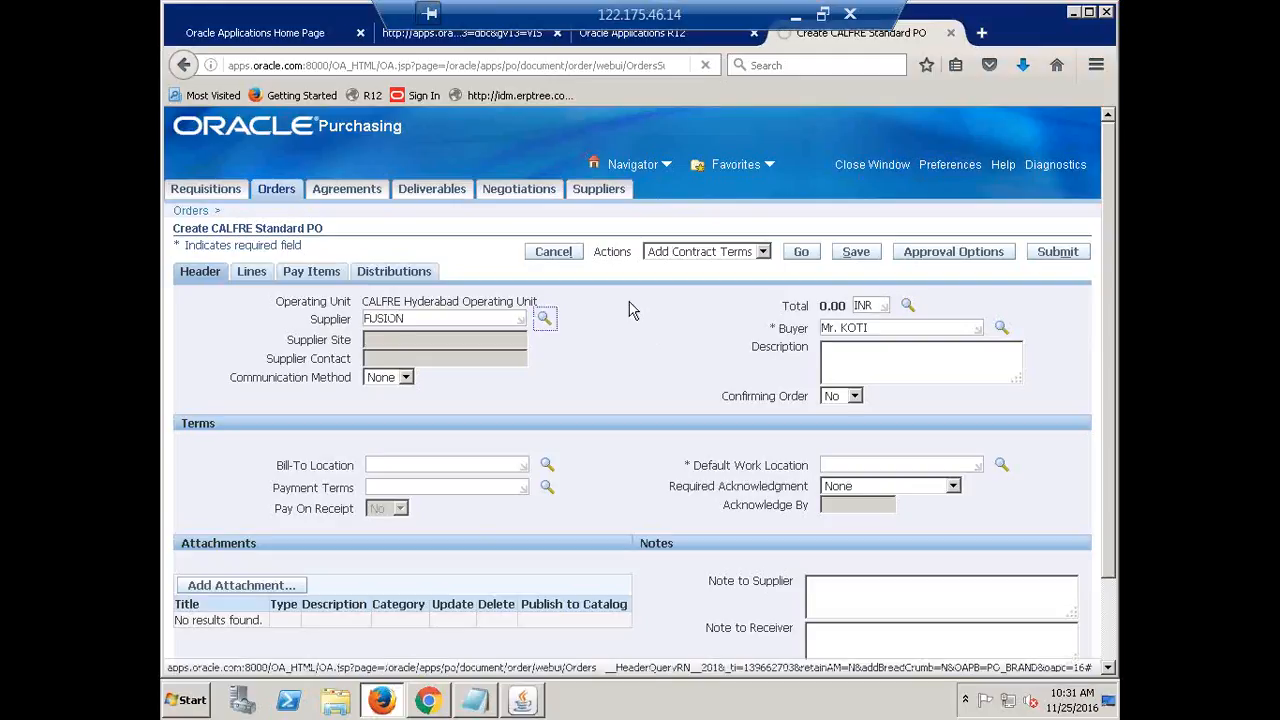
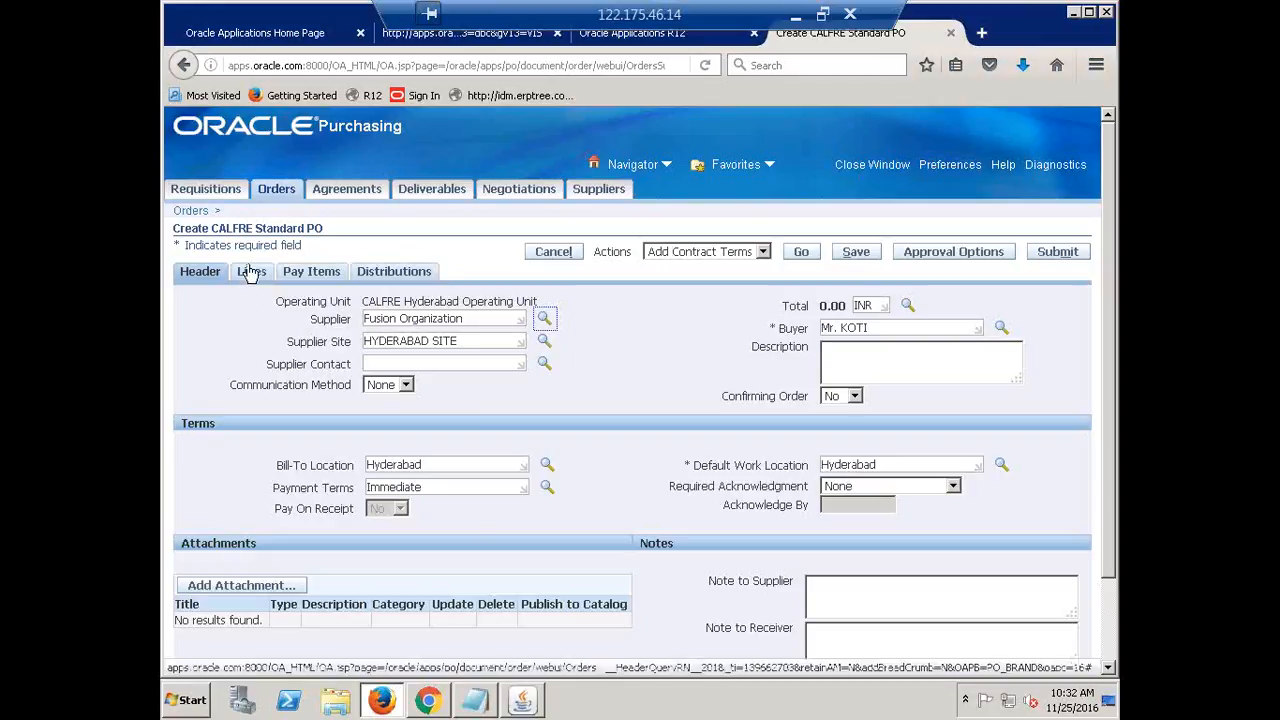
# Switch the new CALFRE Standard PO to its Lines tab, showing five empty Fixed Price lines
pyautogui.click(250, 273)
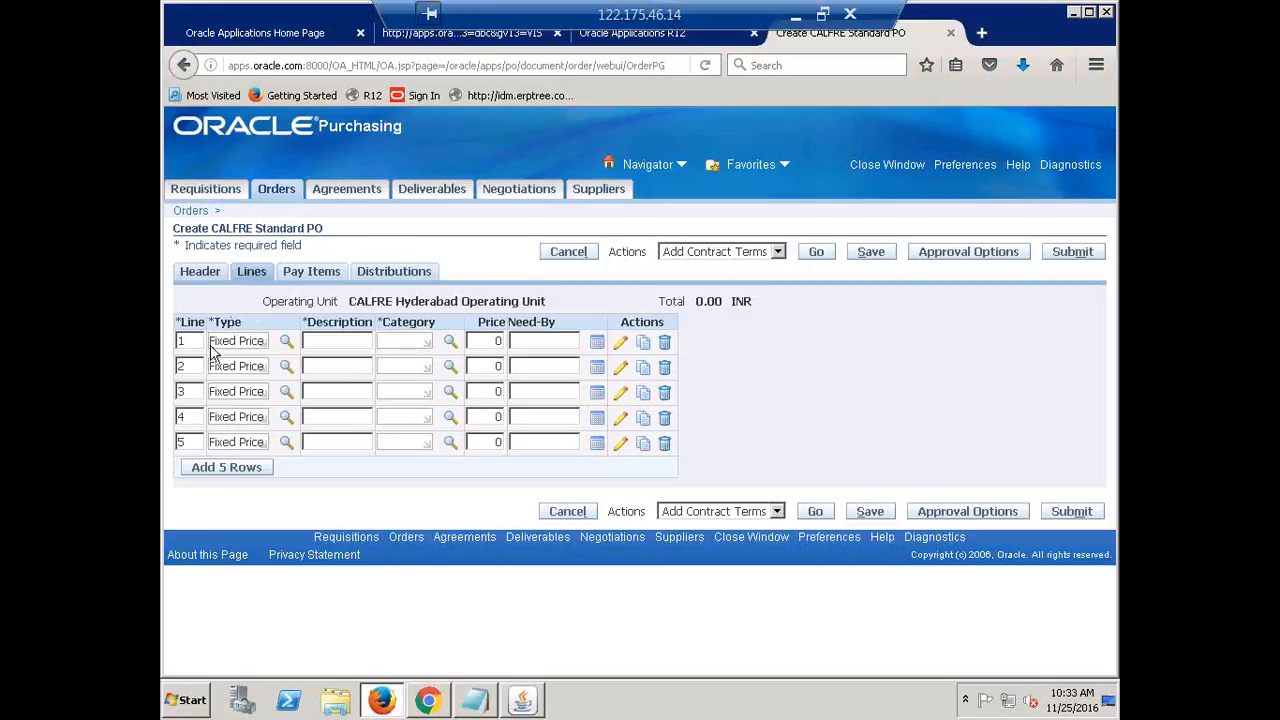
# Enter 'Service' as line 1's description and pick MISC.MISC as its category
pyautogui.click(340, 346)
pyautogui.write('Service')
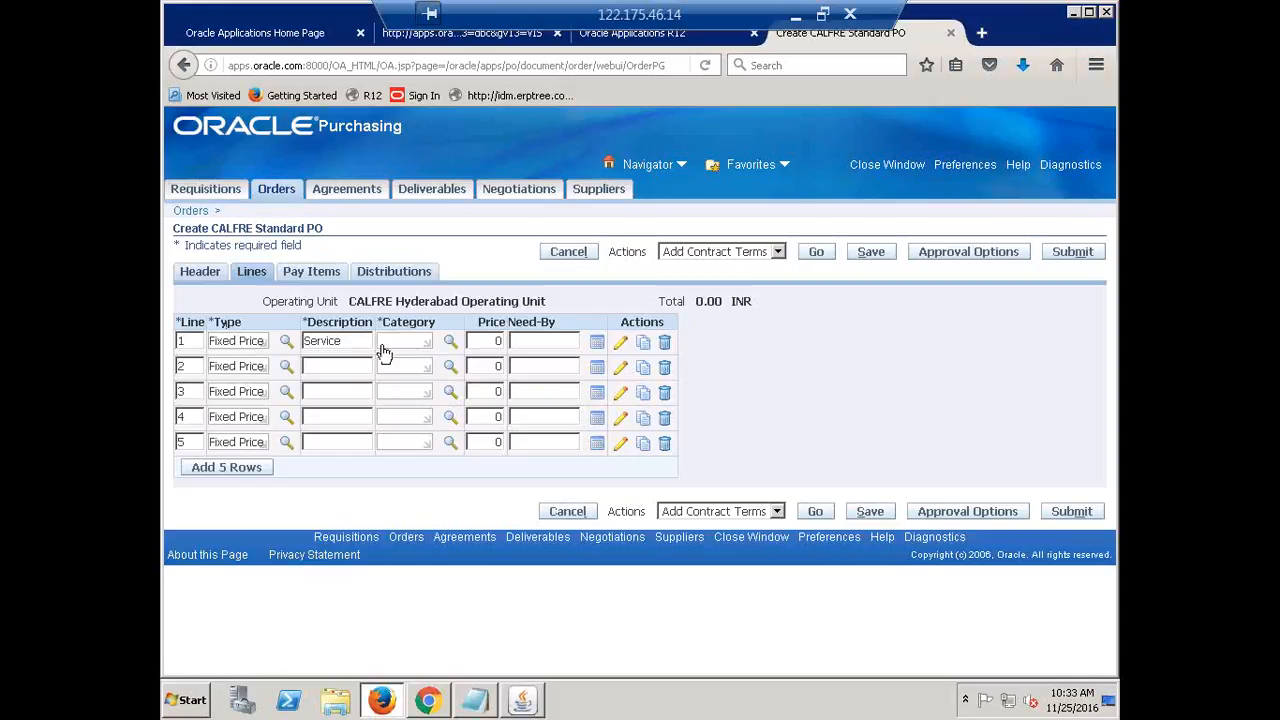
pyautogui.click(451, 343)
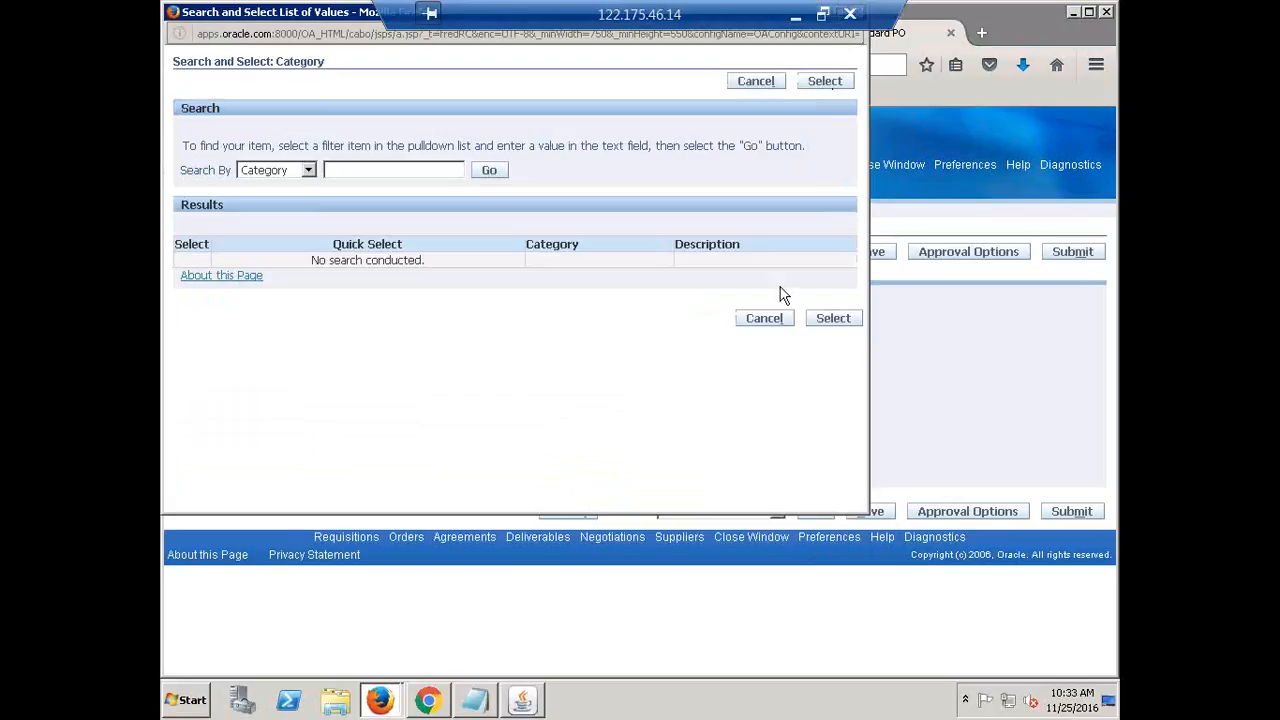
pyautogui.click(764, 318)
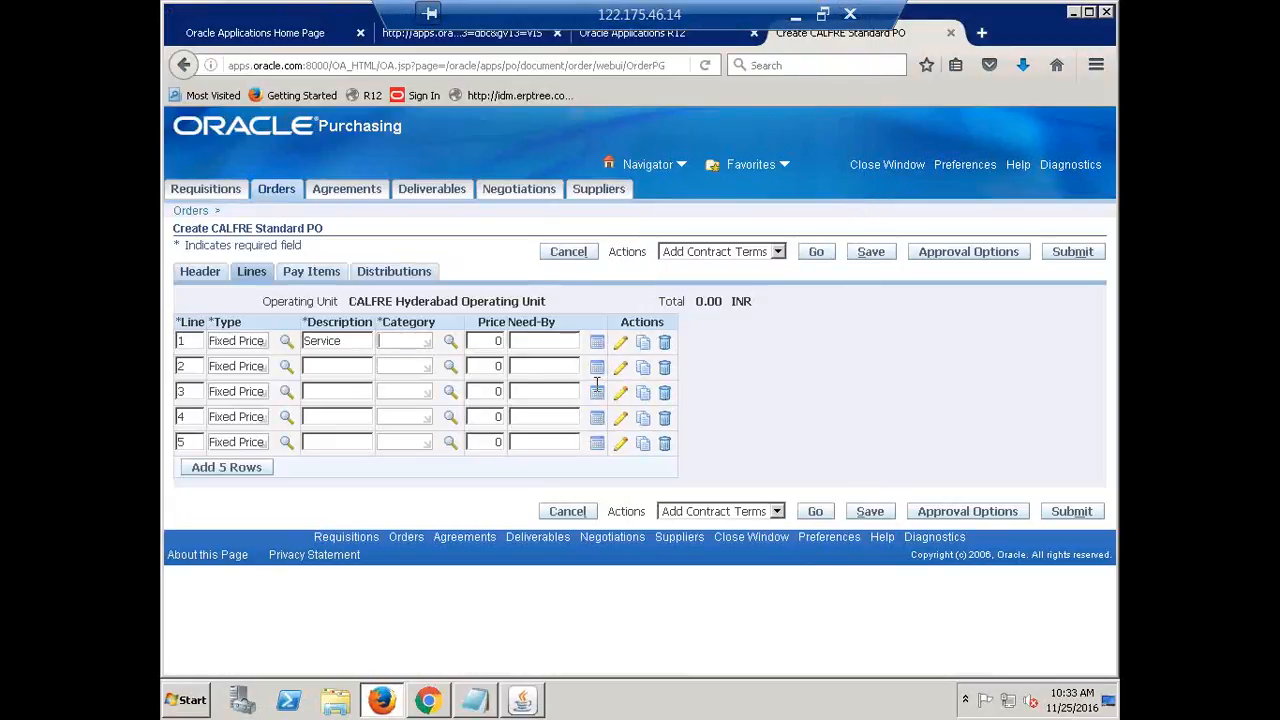
pyautogui.write('MISC.')
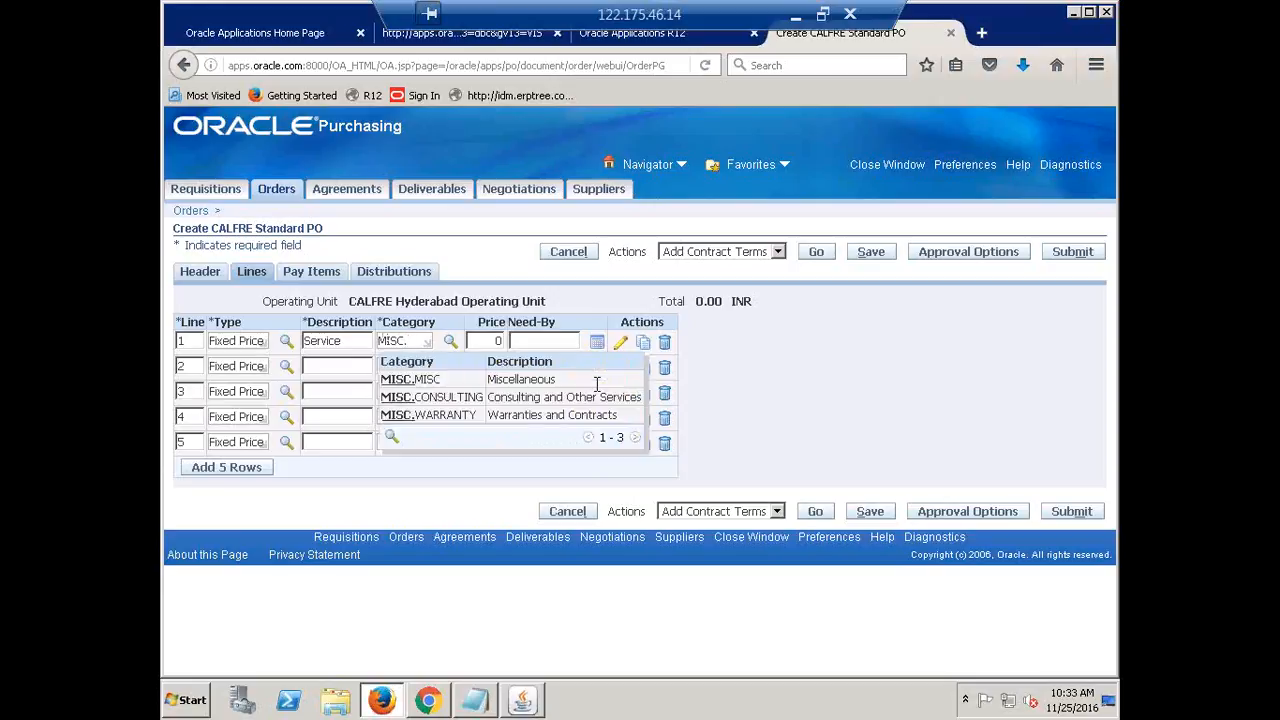
pyautogui.click(398, 381)
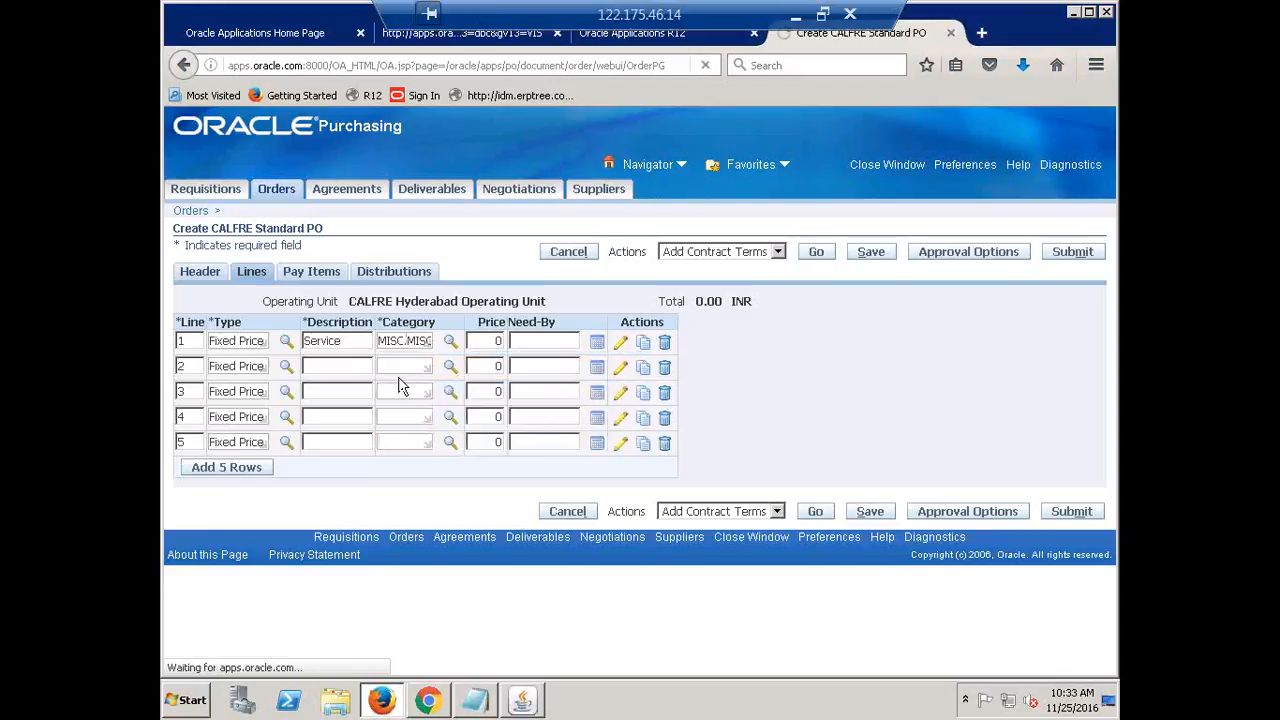
# Set line 1's price to 100000, bringing the order total to 100,000.00 INR
pyautogui.click(494, 343)
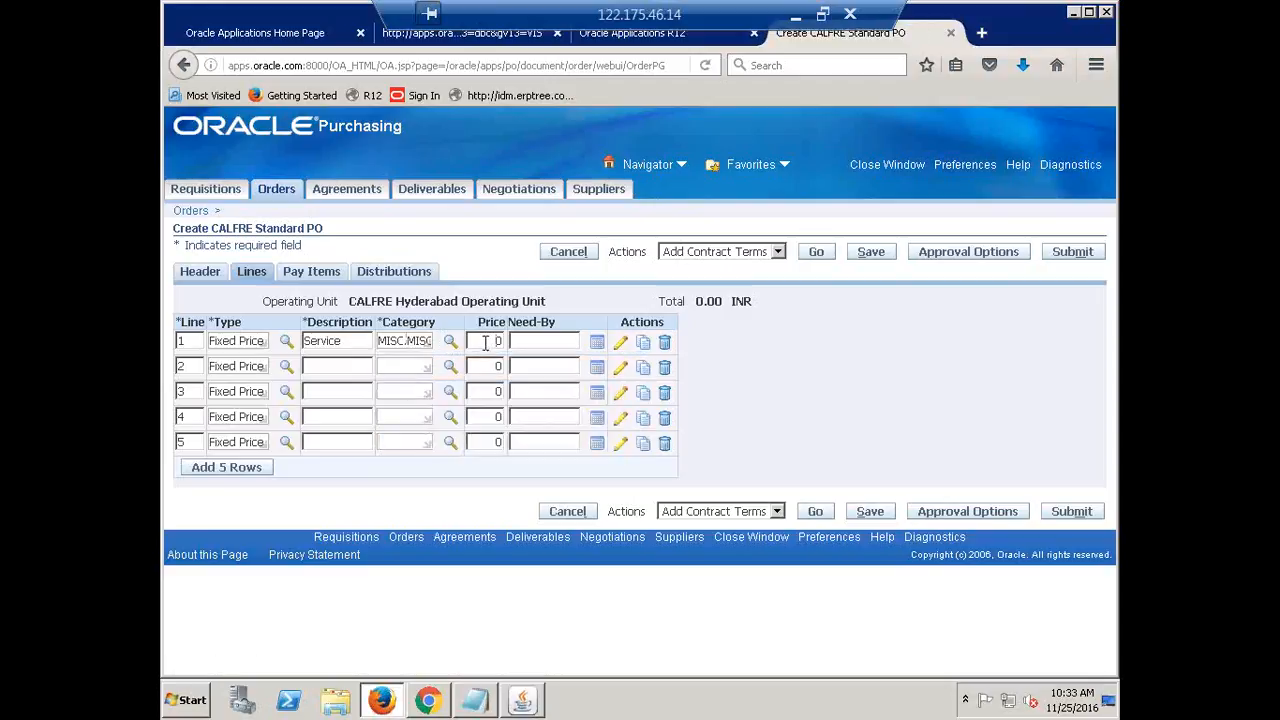
pyautogui.doubleClick(497, 342)
pyautogui.write('1')
pyautogui.write('00000')
pyautogui.press('Tab')
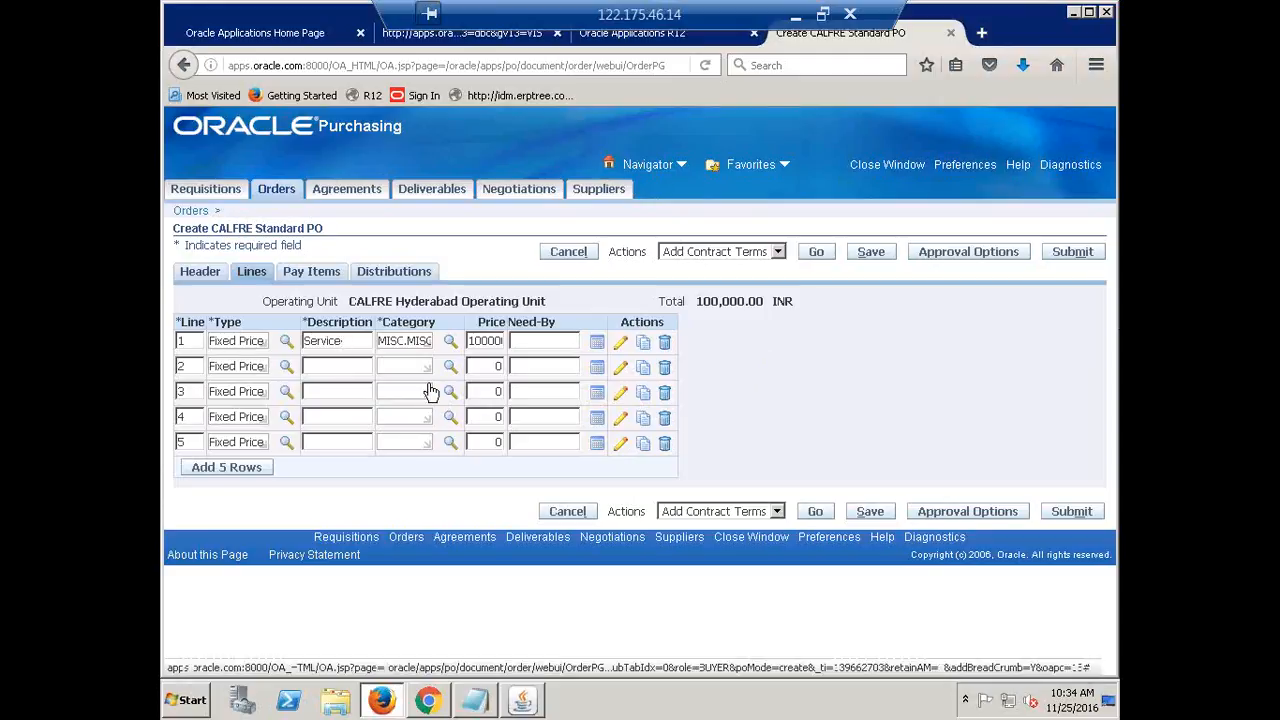
# Append '-Contract' to line 1's description
pyautogui.press('BackSpace')
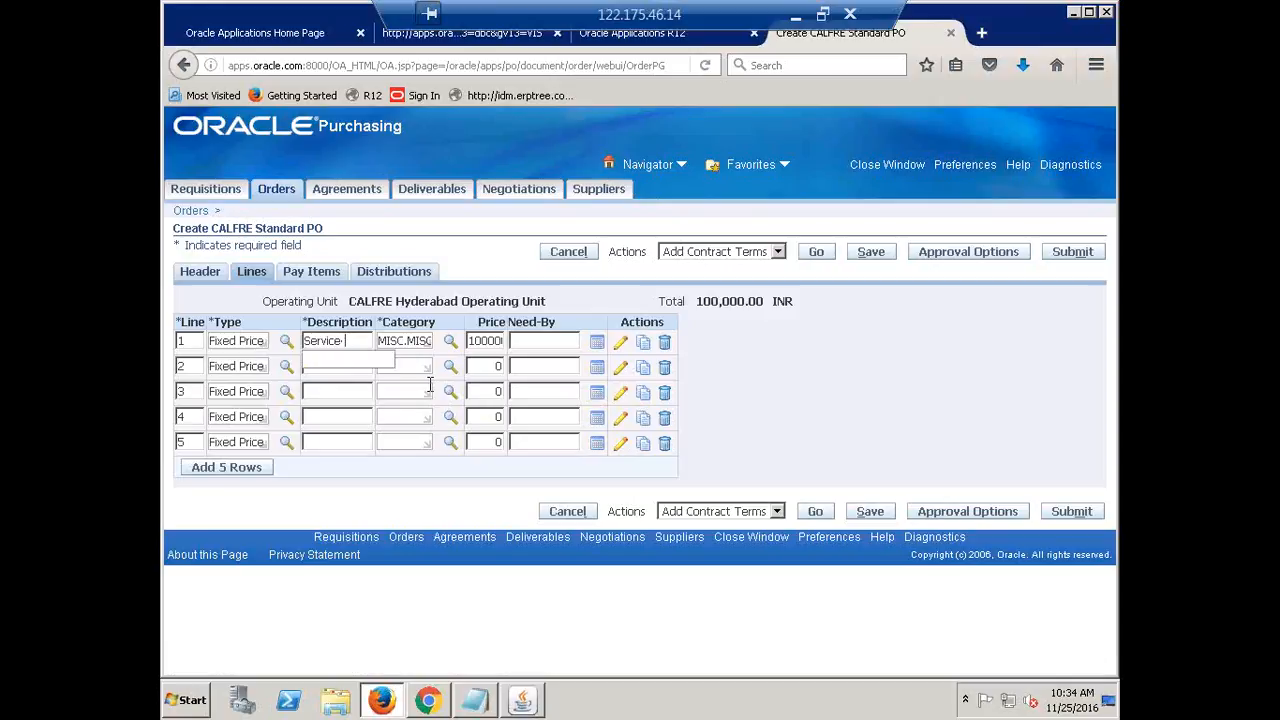
pyautogui.write('-Cont')
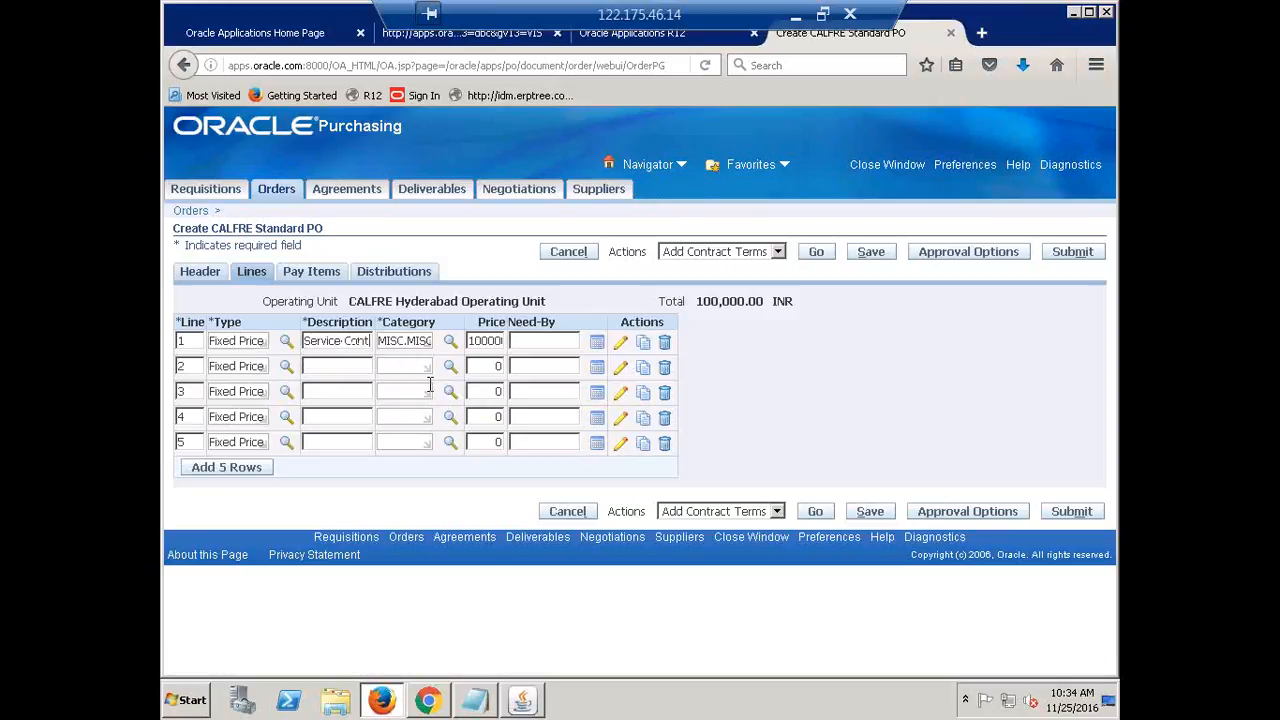
pyautogui.write('ract')
pyautogui.press('Tab')
pyautogui.click(727, 368)
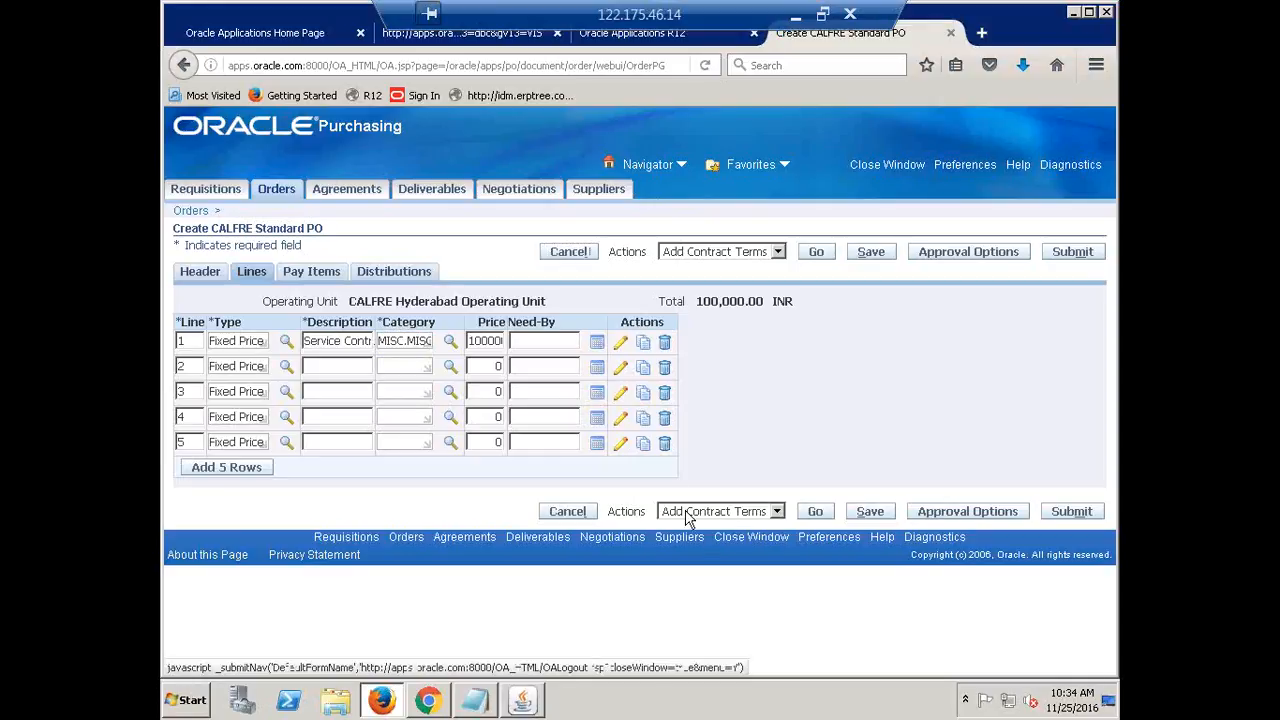
pyautogui.click(544, 342)
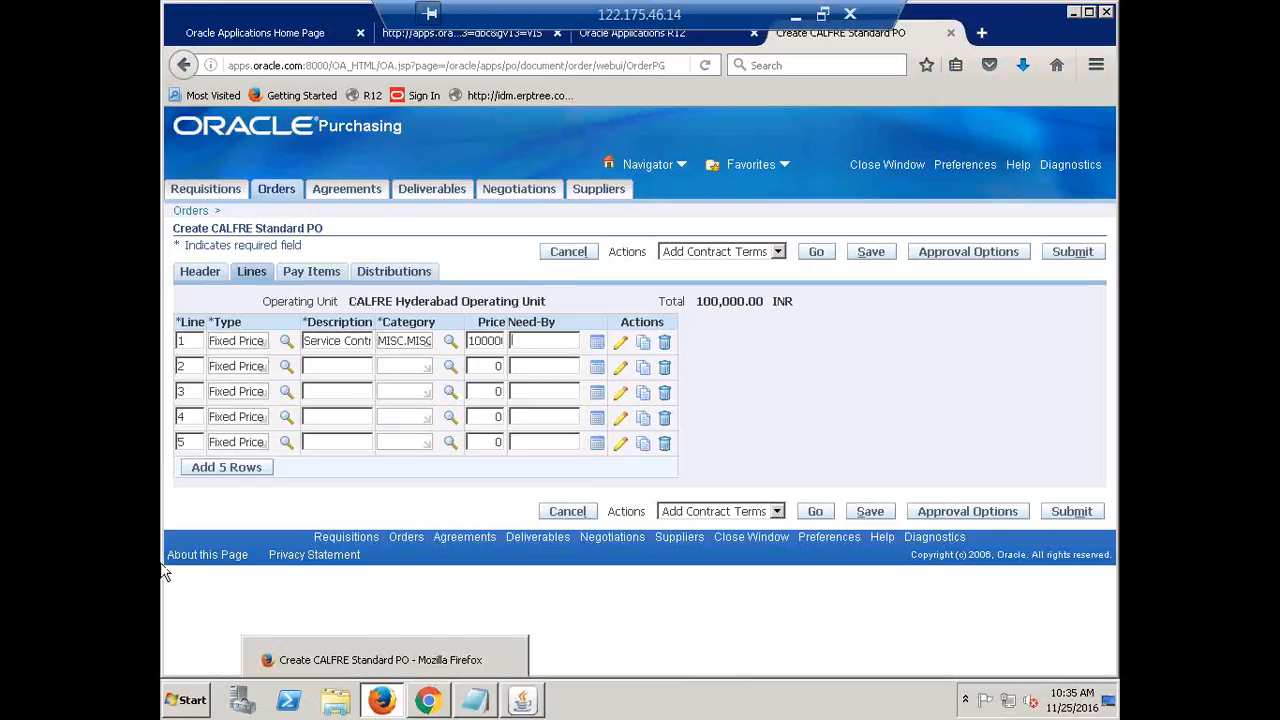
# On line 1's detail update page, enter a retainage rate of 10 percent
pyautogui.click(620, 344)
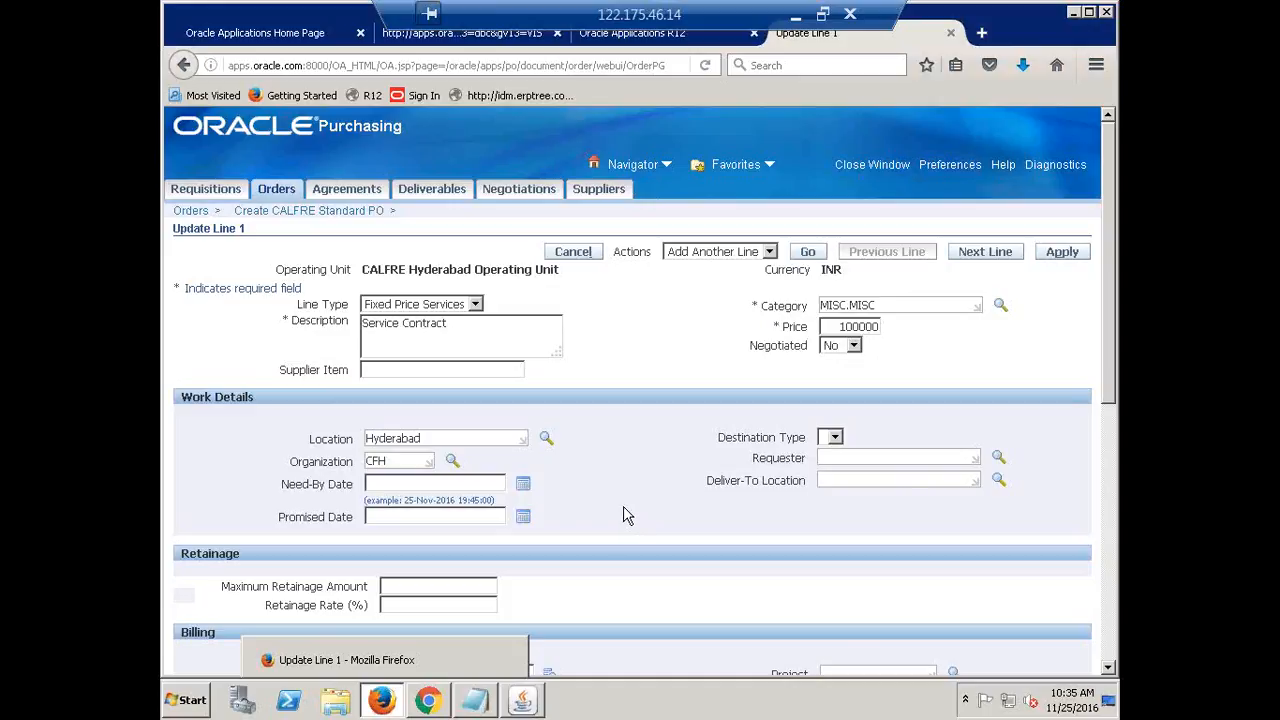
pyautogui.scroll(-3, 580, 487)
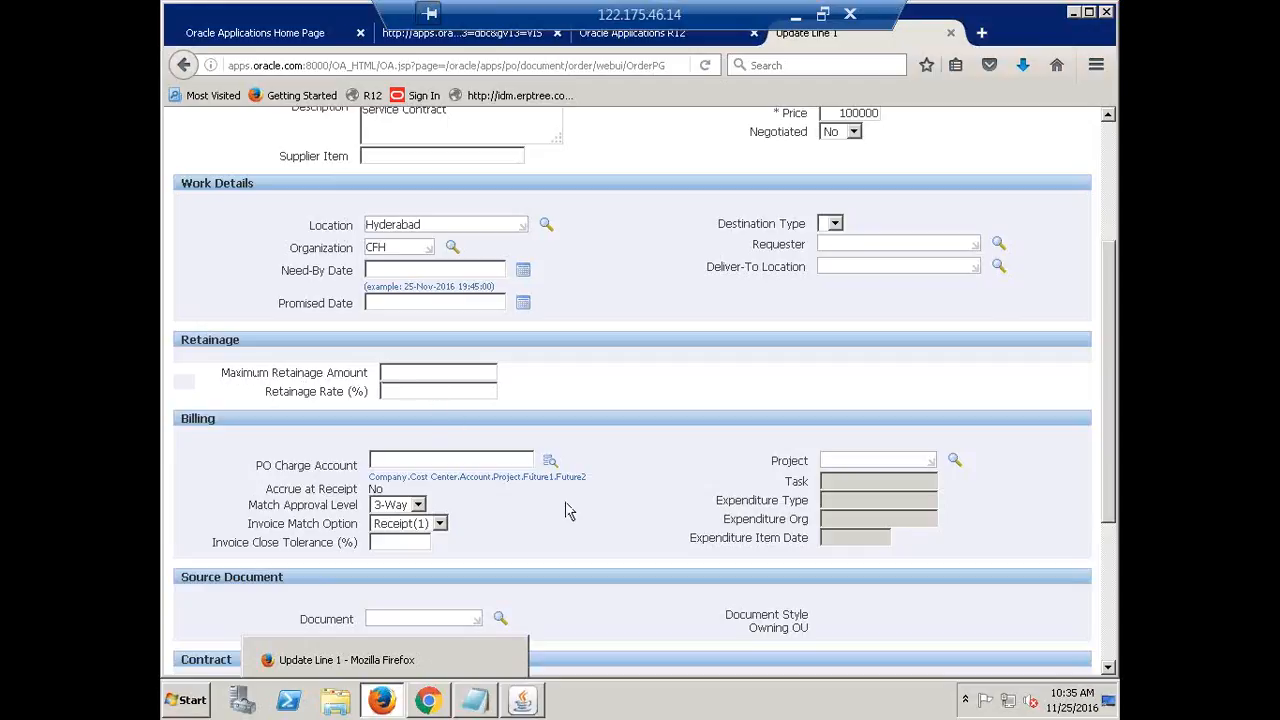
pyautogui.write('10')
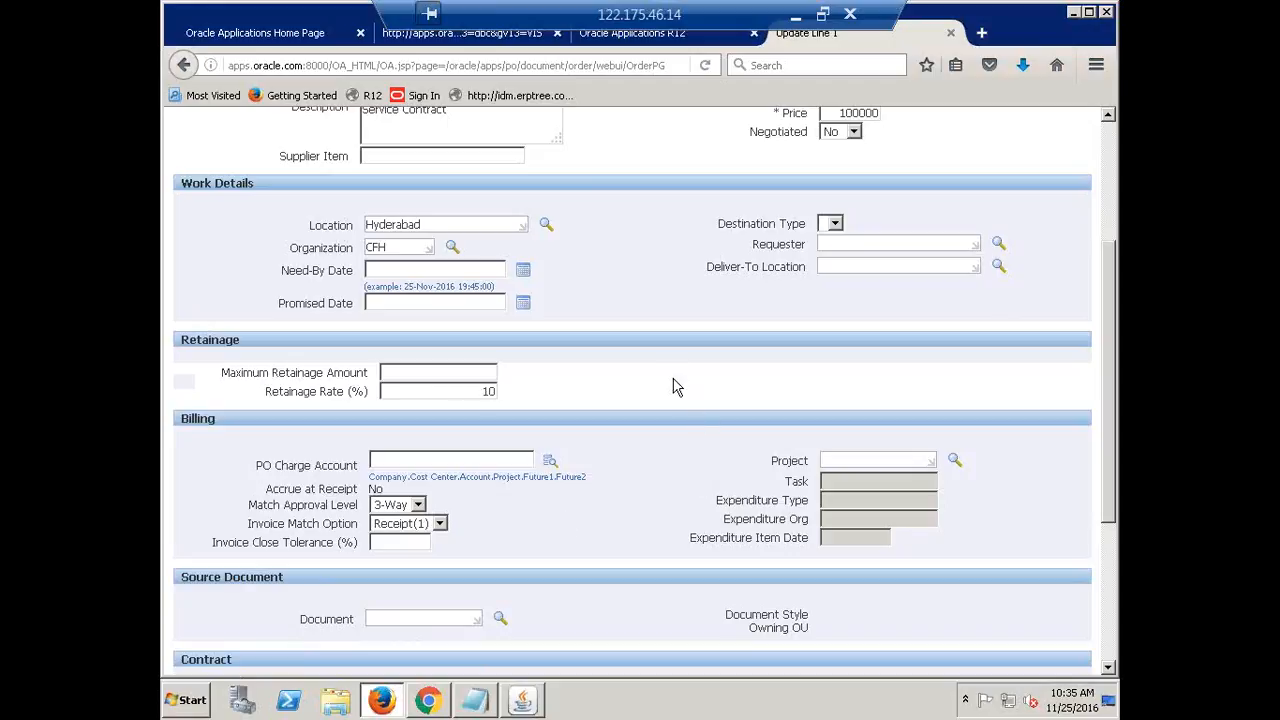
# Set line 1's PO charge account to 1000.1000.1410.0000.0000.0000 using account 1410
pyautogui.click(548, 466)
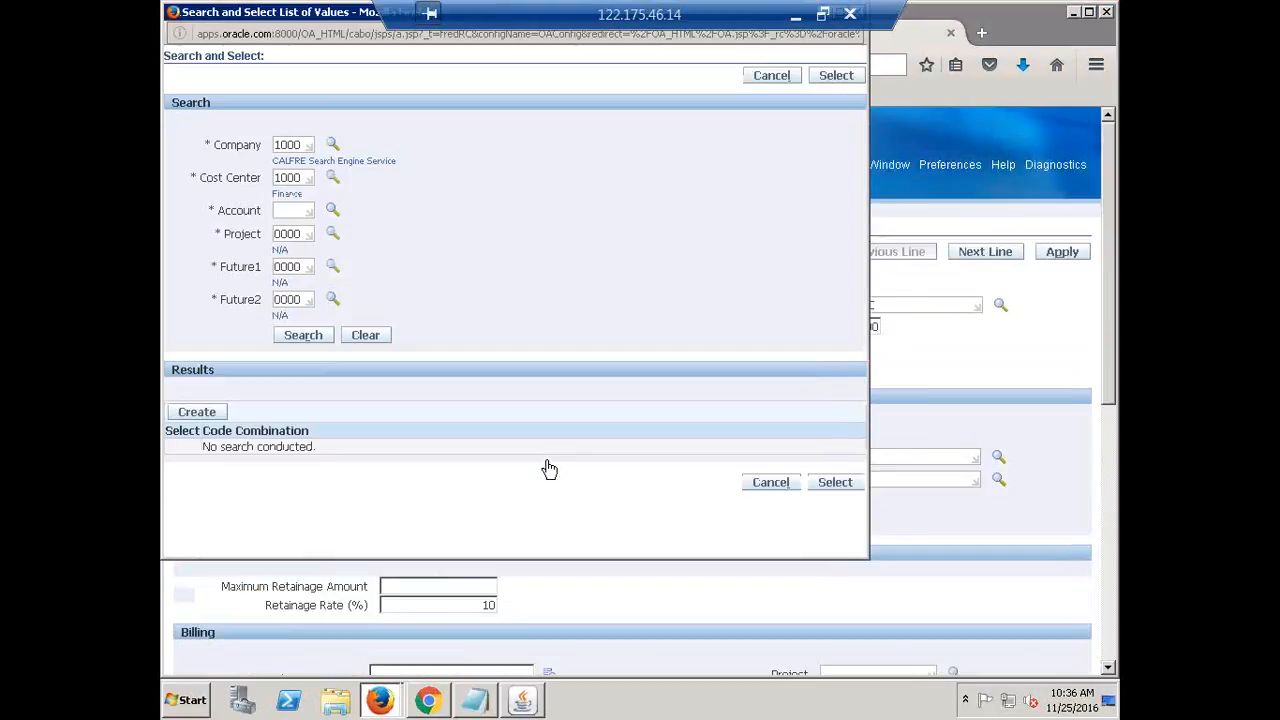
pyautogui.click(332, 213)
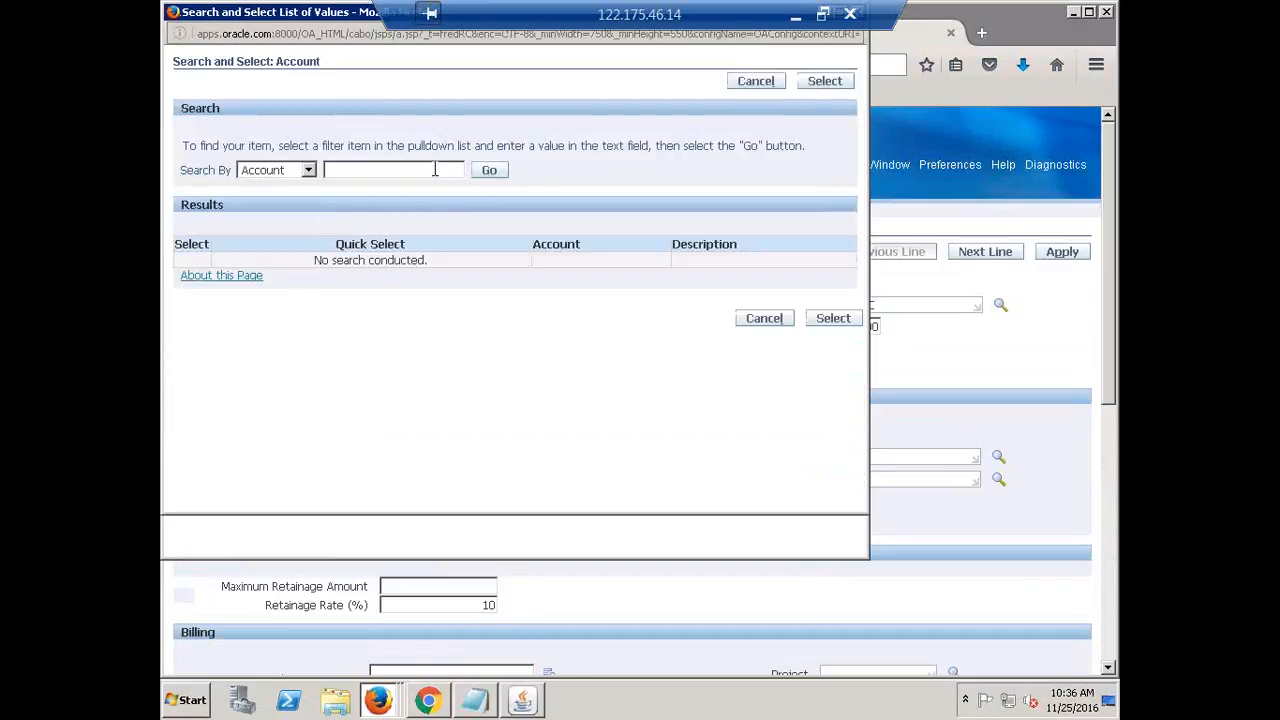
pyautogui.click(434, 170)
pyautogui.write('1410')
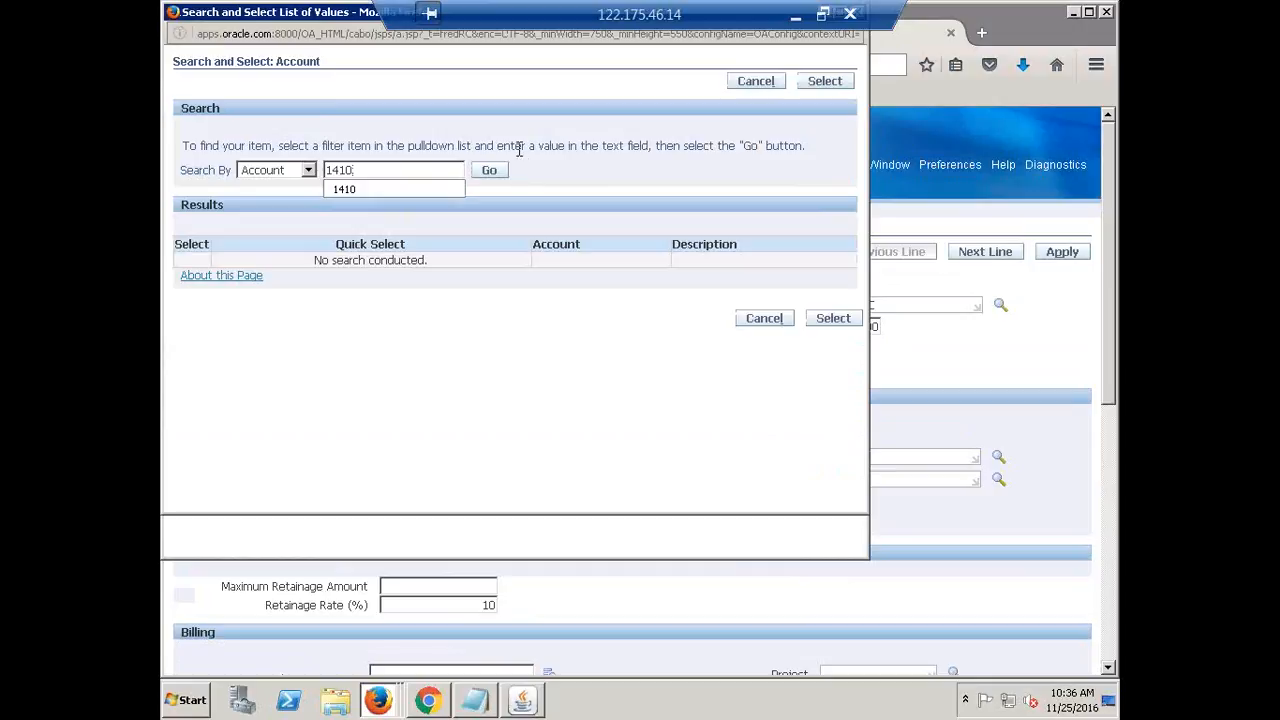
pyautogui.click(497, 170)
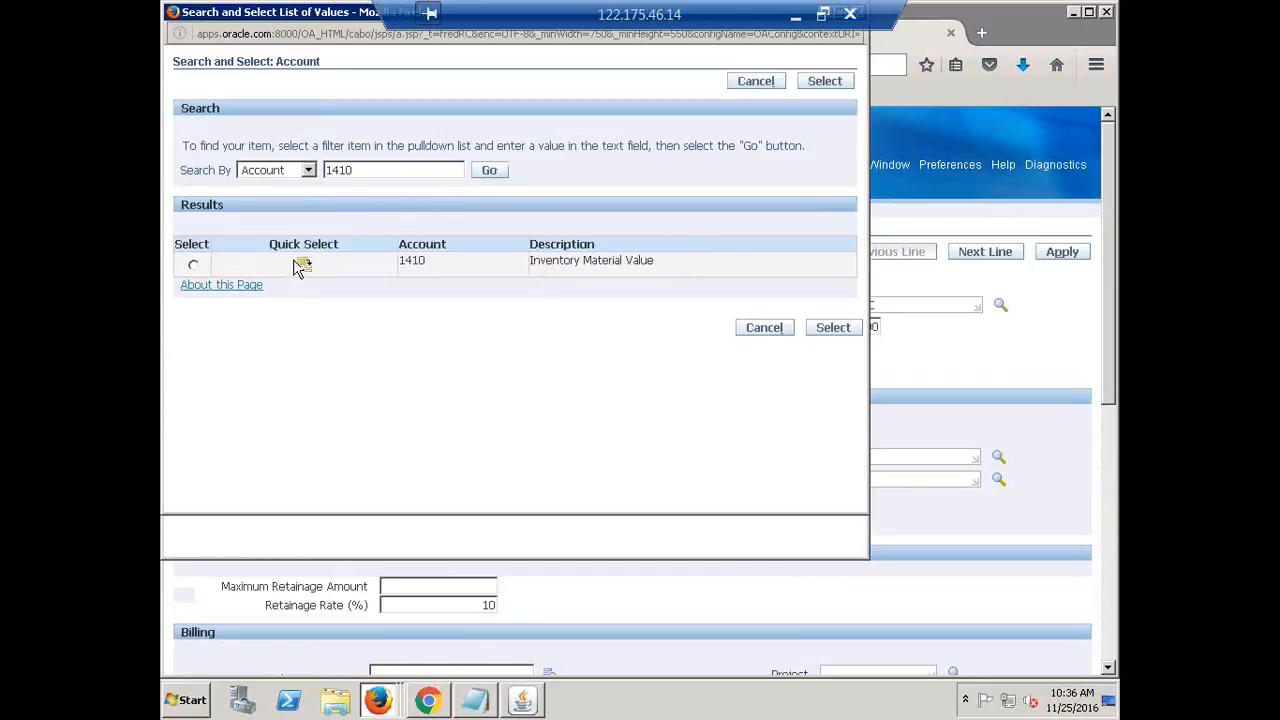
pyautogui.click(299, 264)
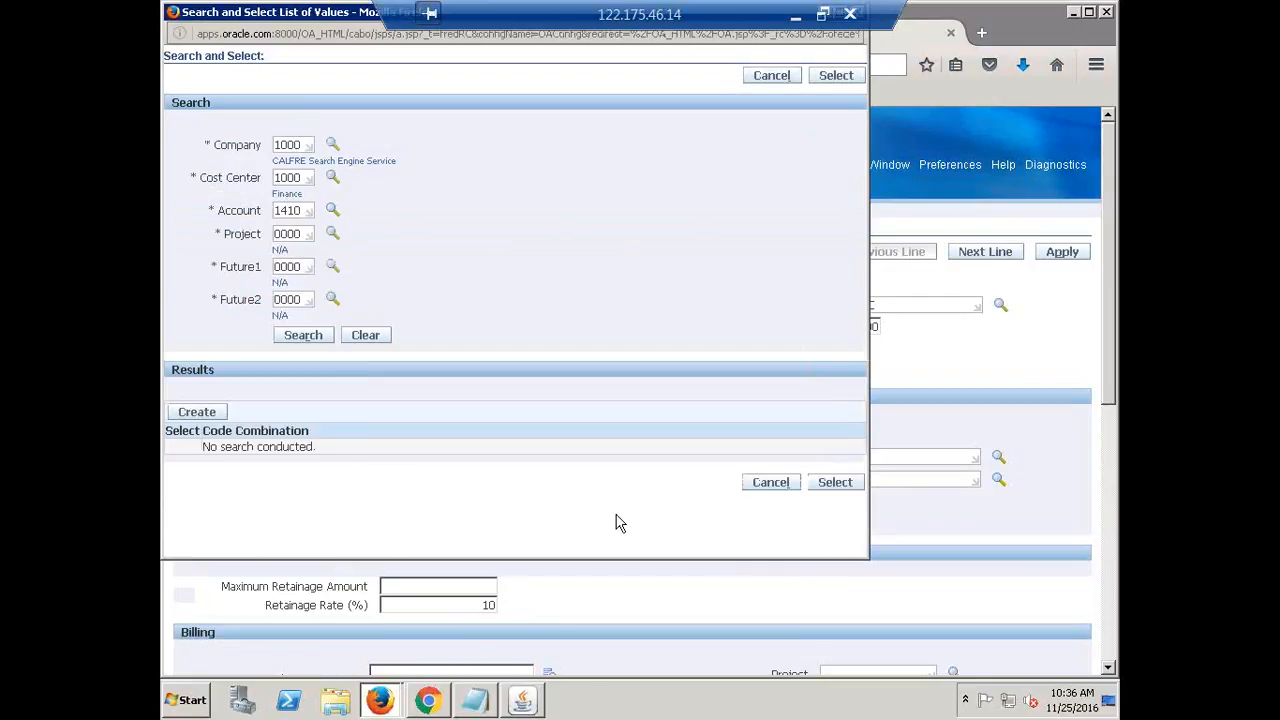
pyautogui.click(180, 413)
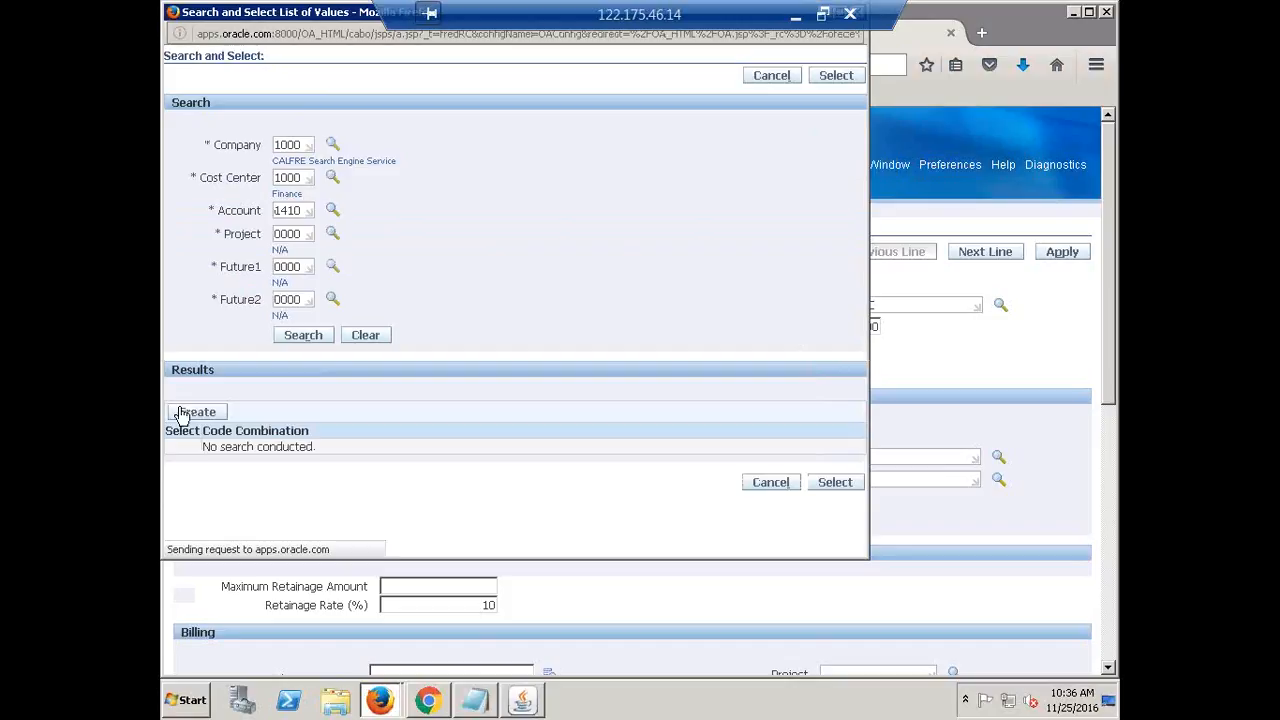
pyautogui.click(183, 459)
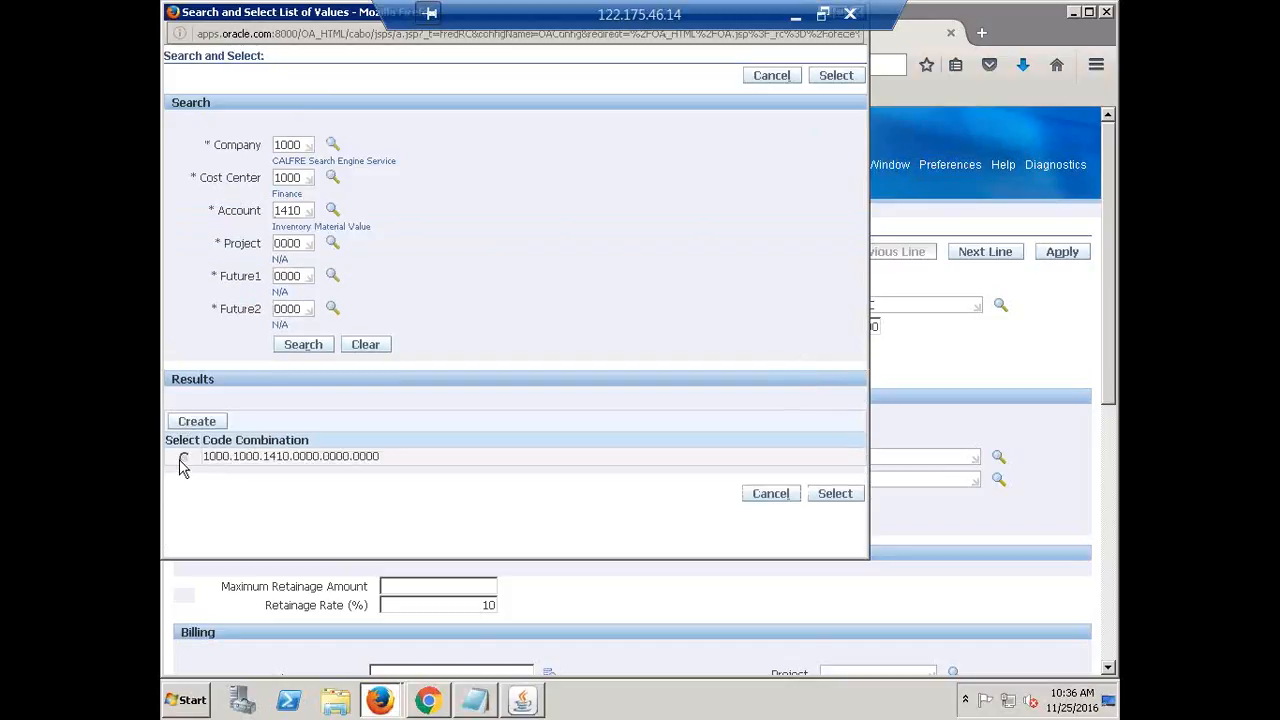
pyautogui.click(834, 494)
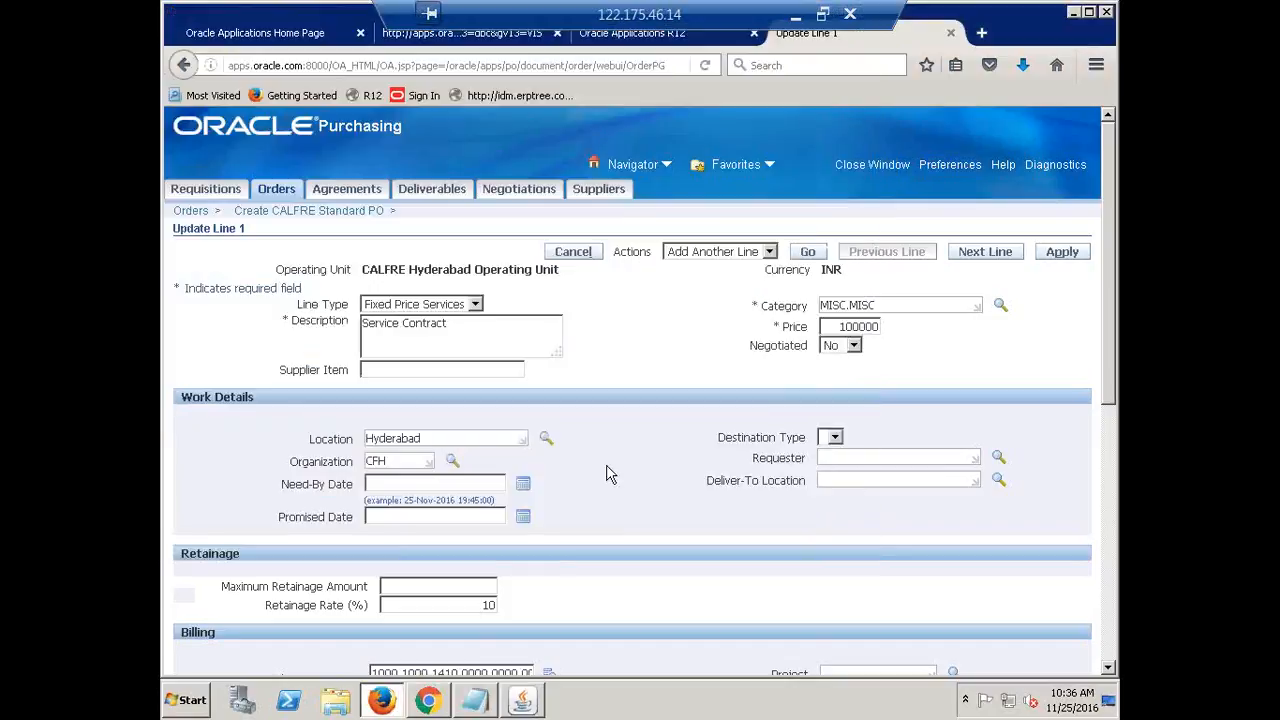
# Set line 1's match approval level to 2-Way
pyautogui.scroll(-2, 728, 474)
pyautogui.scroll(-2, 725, 473)
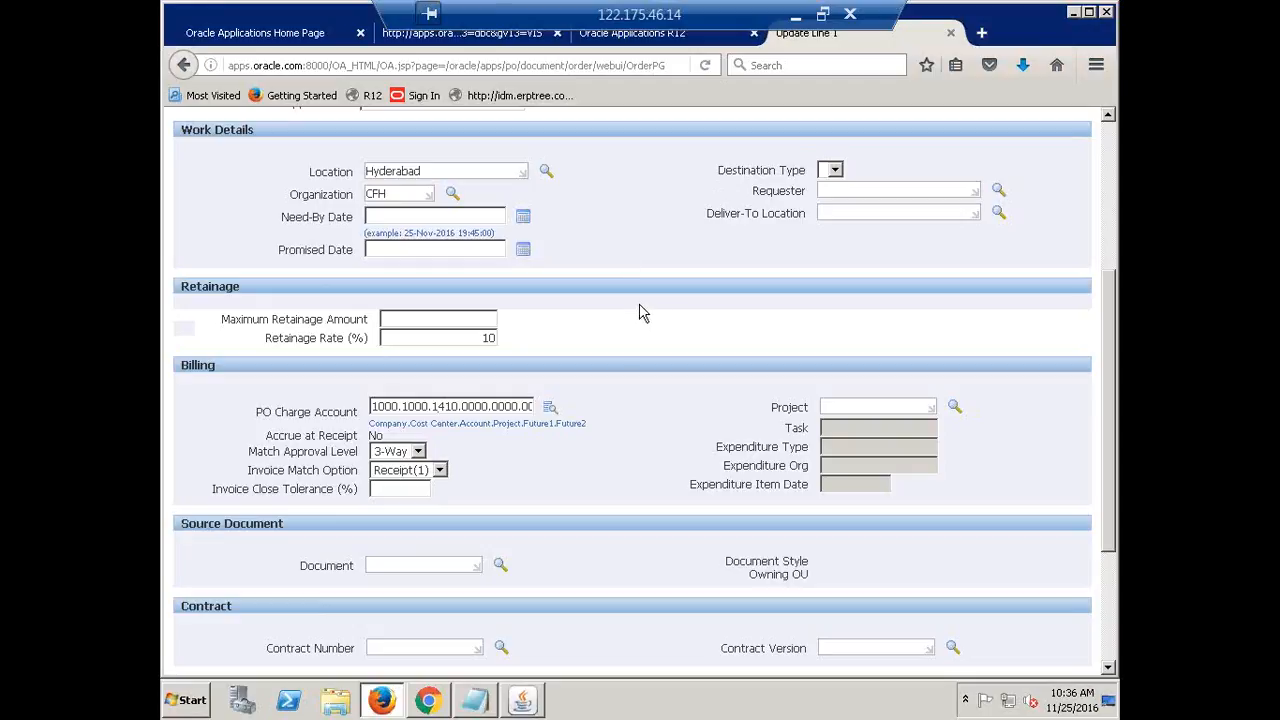
pyautogui.scroll(-4, 640, 314)
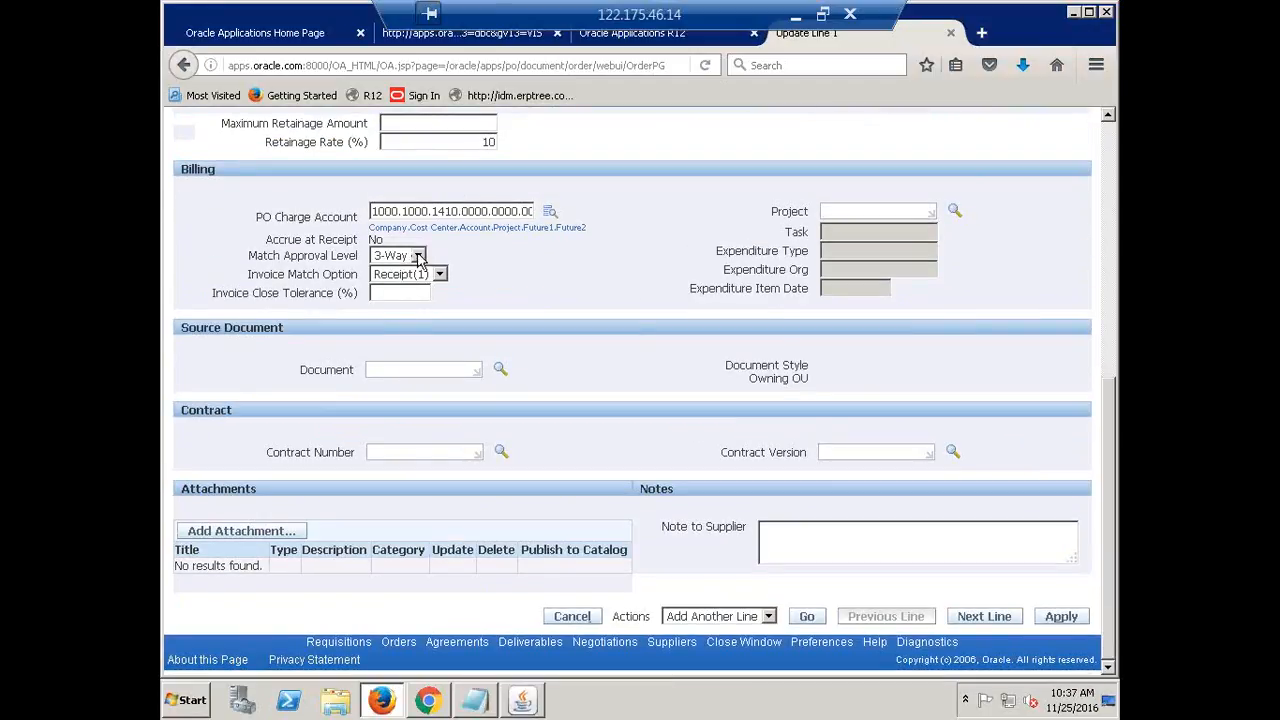
pyautogui.click(418, 256)
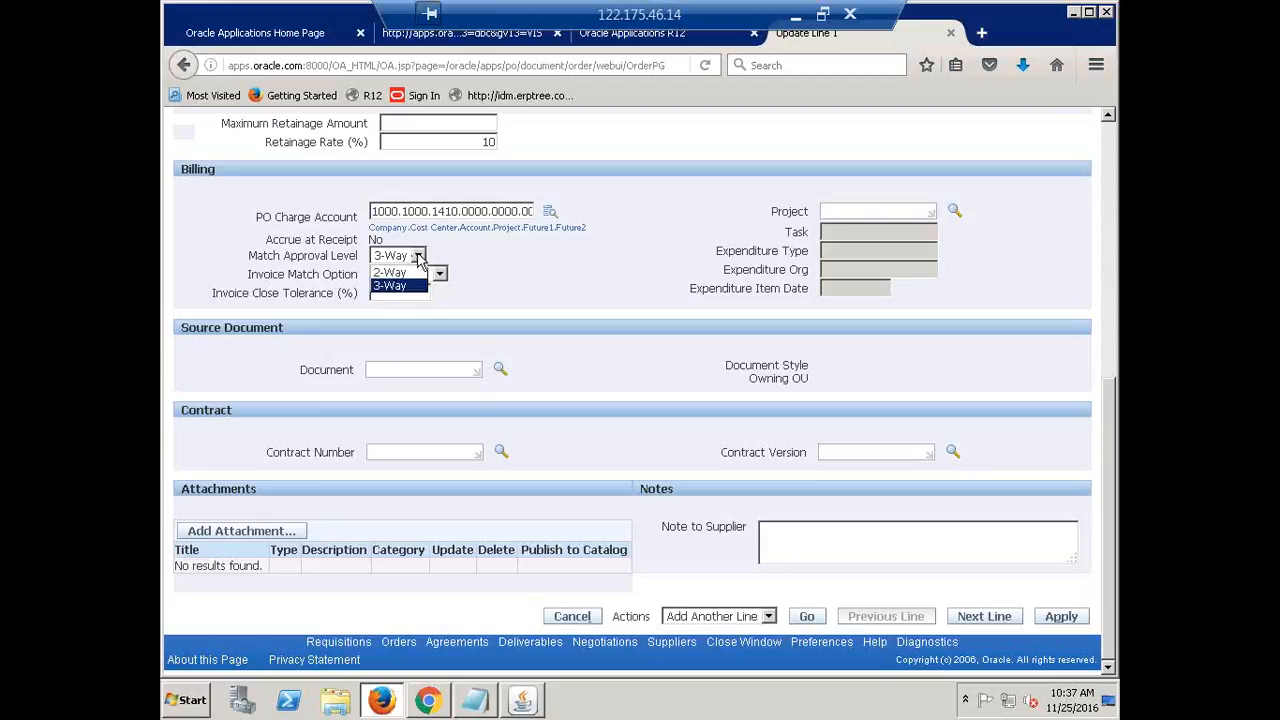
pyautogui.click(403, 280)
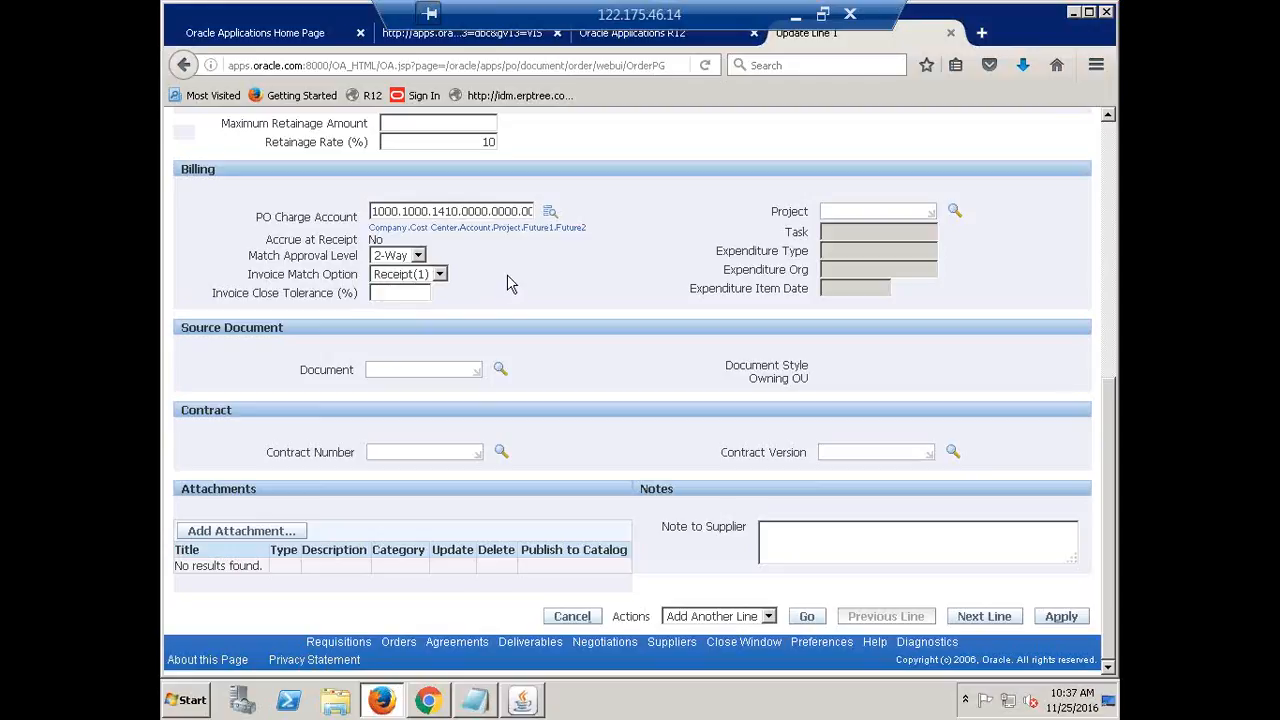
# Change line 1's invoice match option from Receipt to PO
pyautogui.click(438, 275)
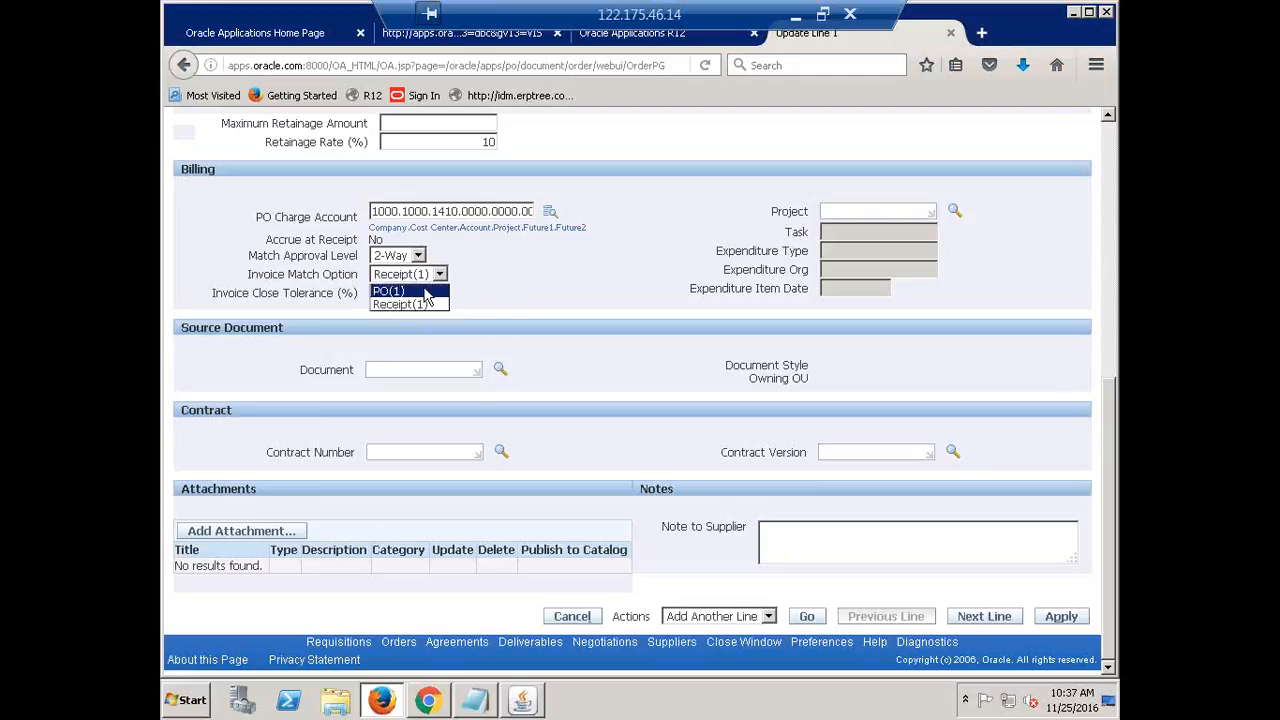
pyautogui.click(390, 291)
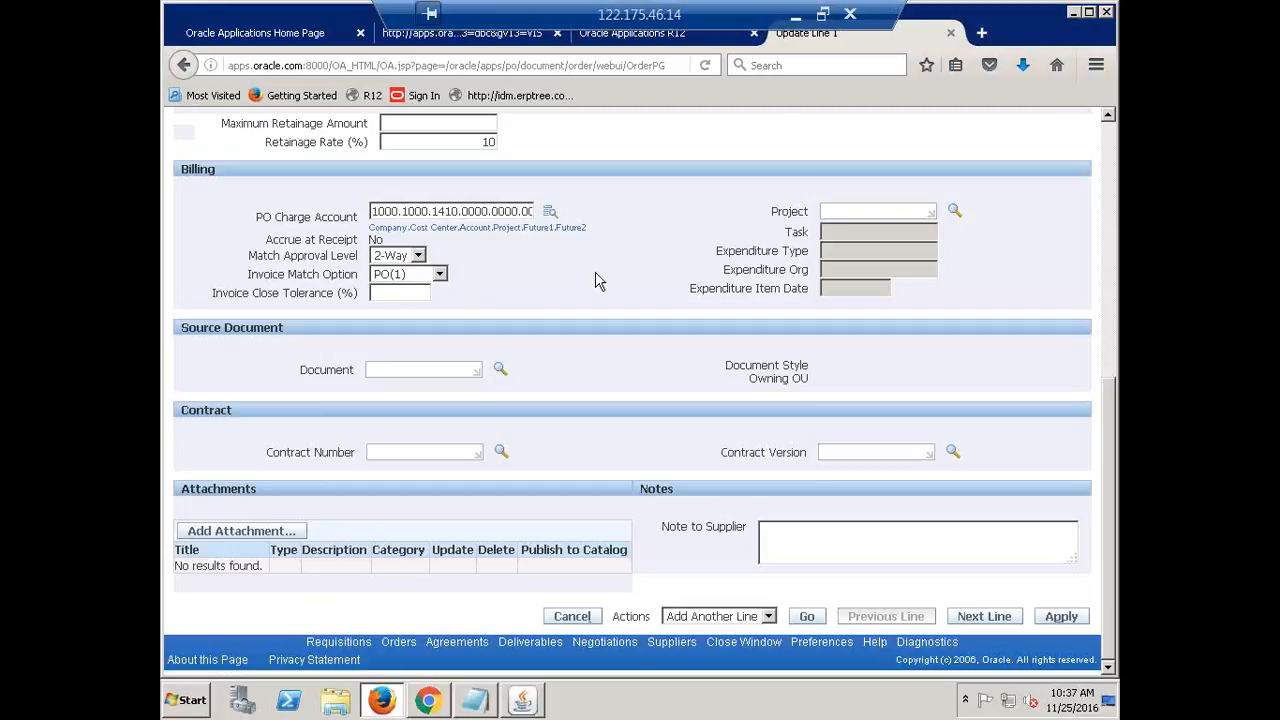
pyautogui.scroll(5, 595, 281)
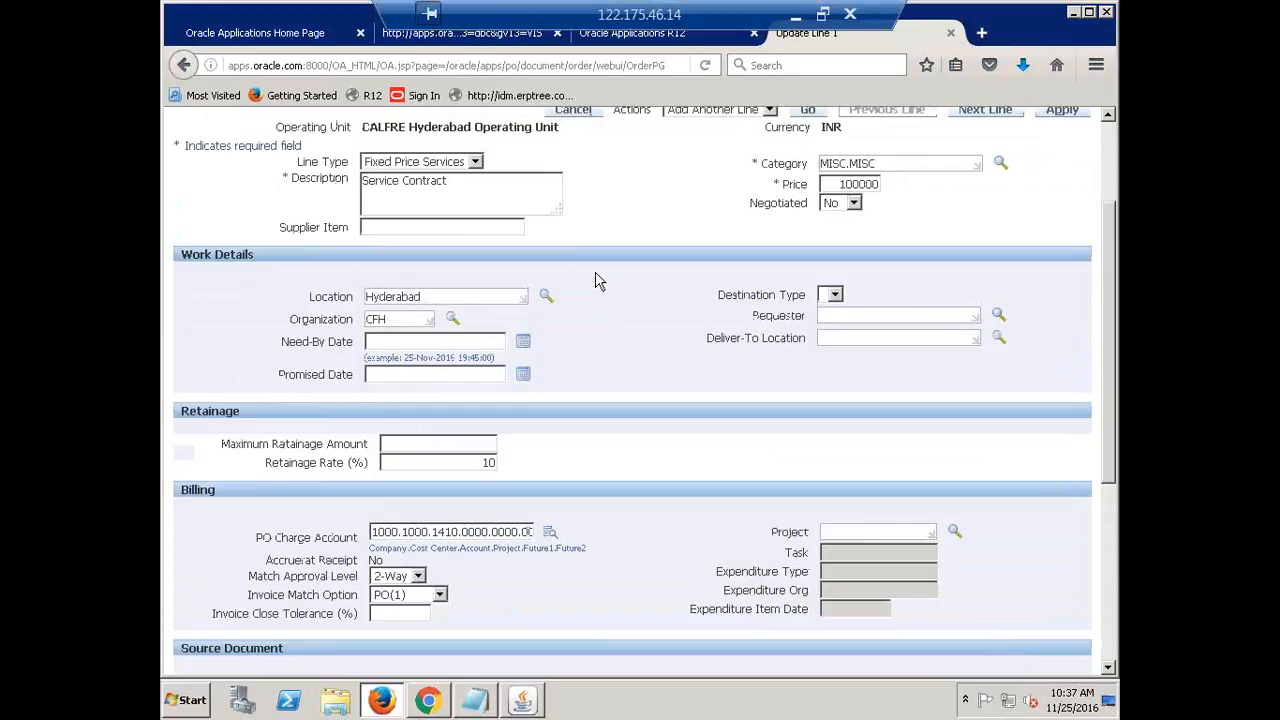
pyautogui.scroll(-4, 595, 281)
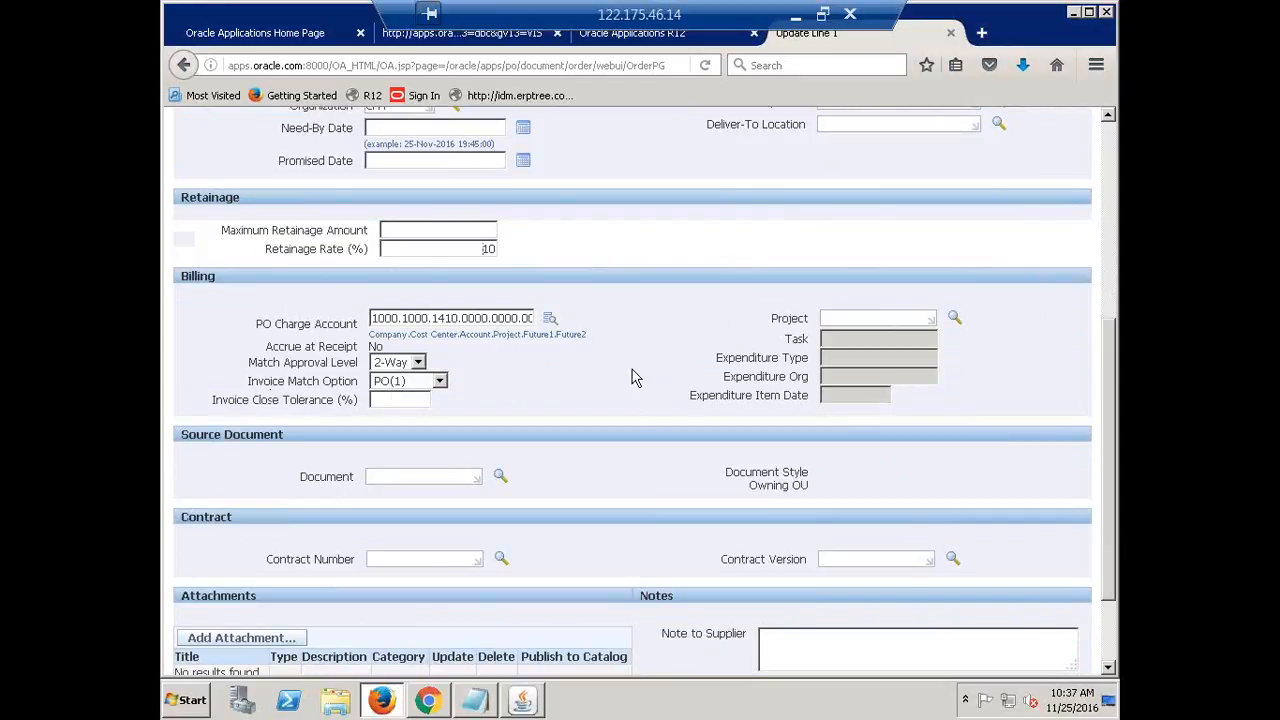
pyautogui.scroll(3, 703, 433)
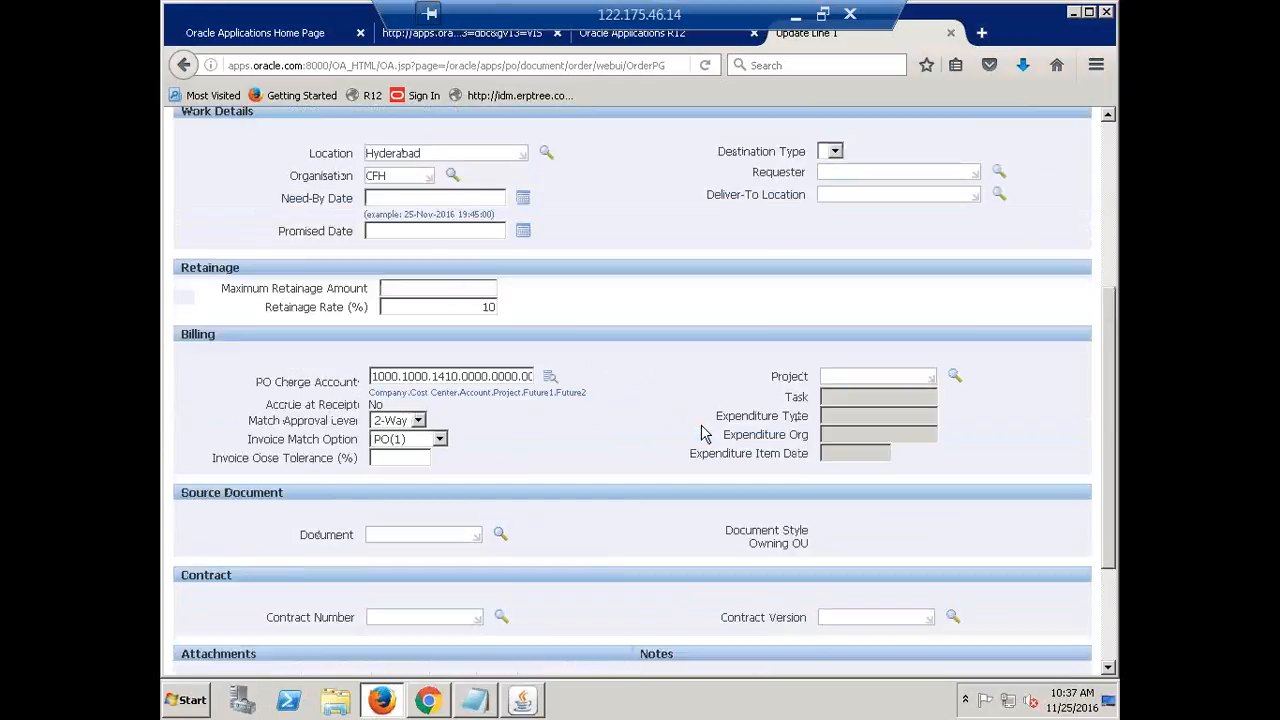
pyautogui.scroll(-2, 695, 440)
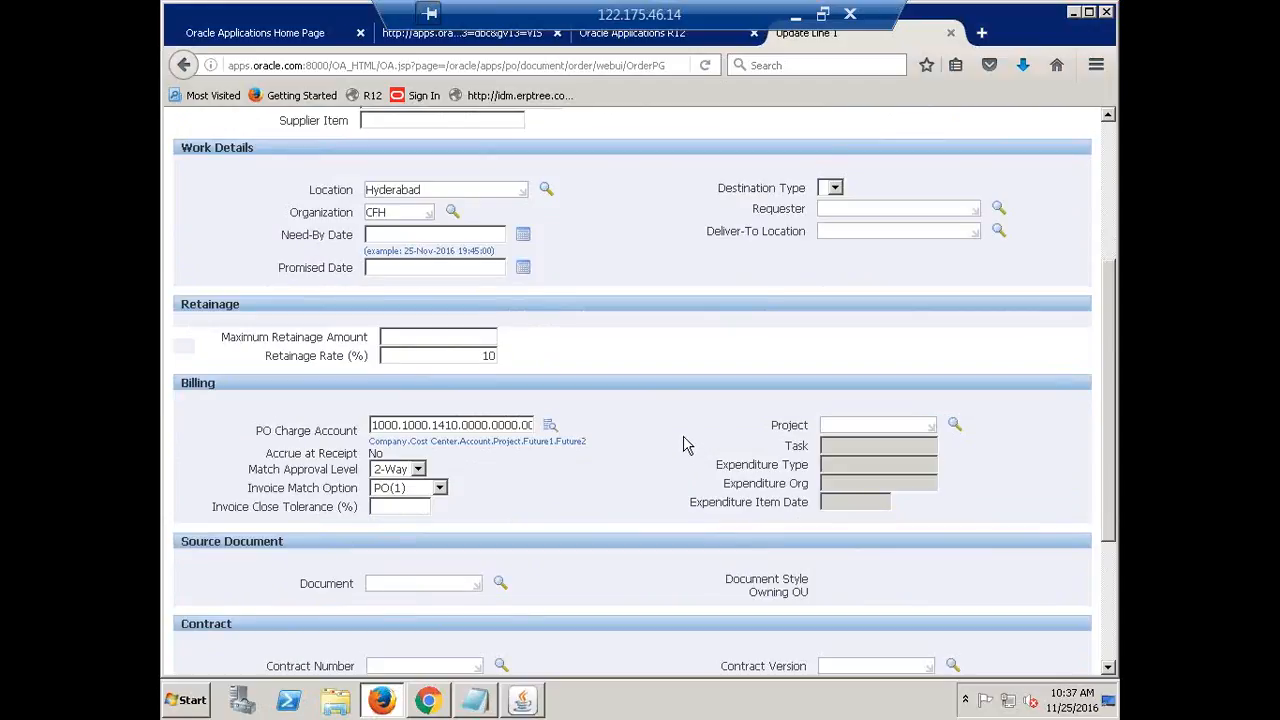
pyautogui.scroll(2, 647, 400)
pyautogui.scroll(3, 647, 400)
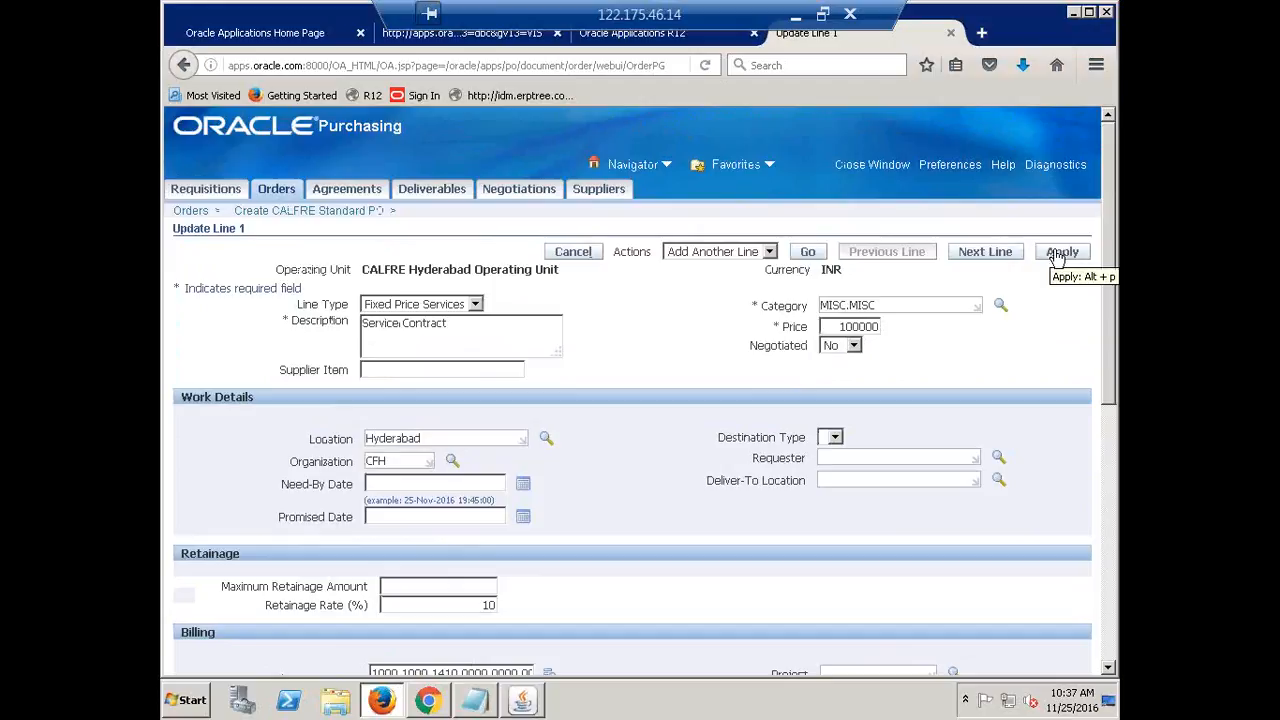
# Apply line 1's changes, then bring up lump-sum pay item 1 (100000) for updating
pyautogui.click(1060, 253)
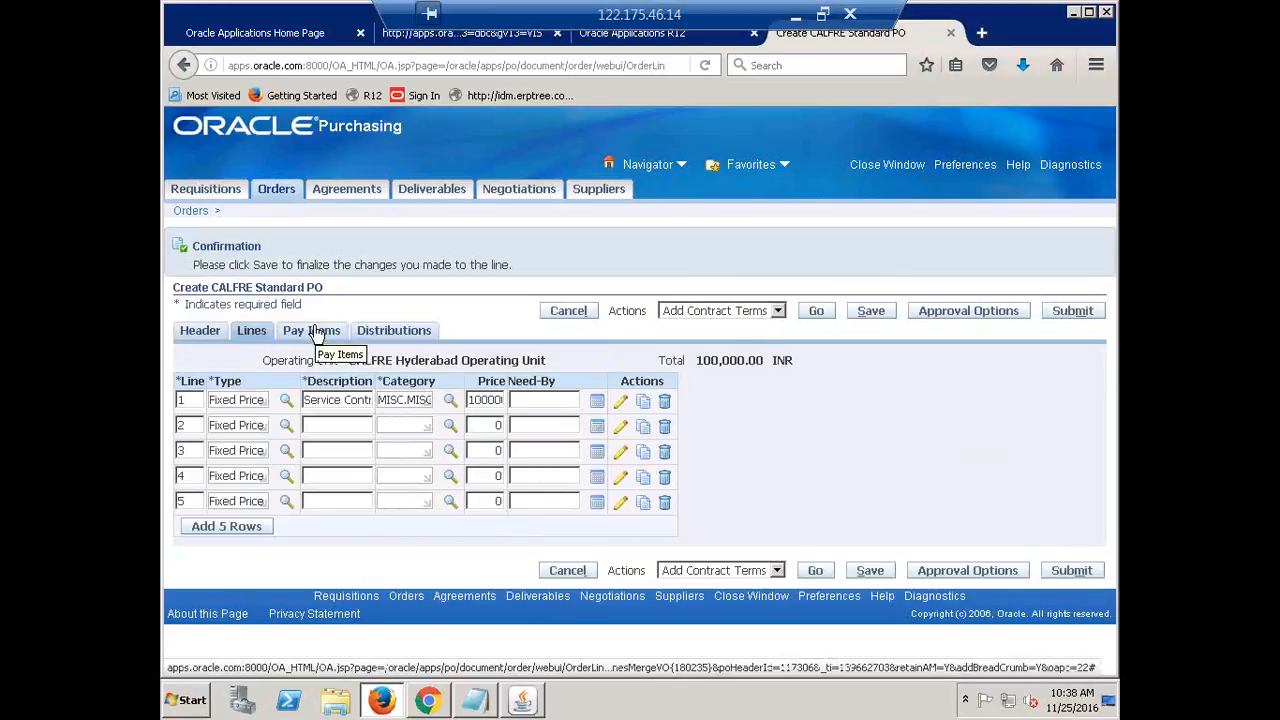
pyautogui.click(314, 332)
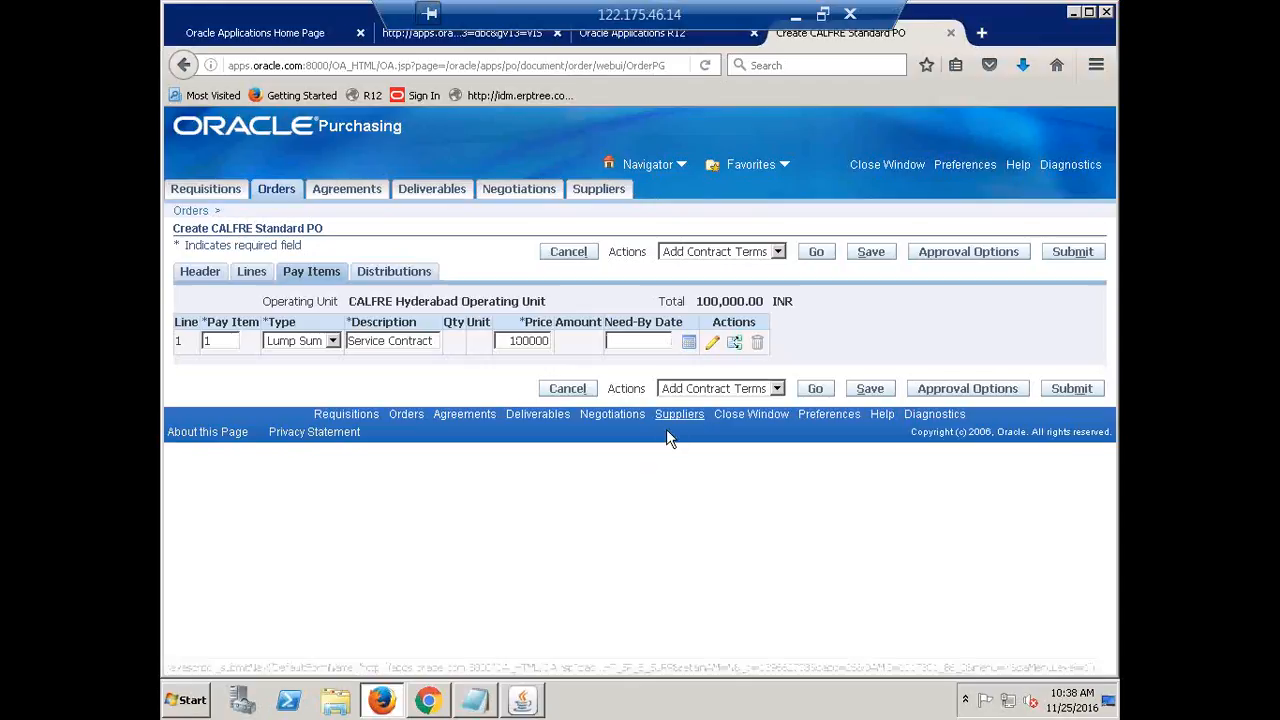
pyautogui.click(712, 345)
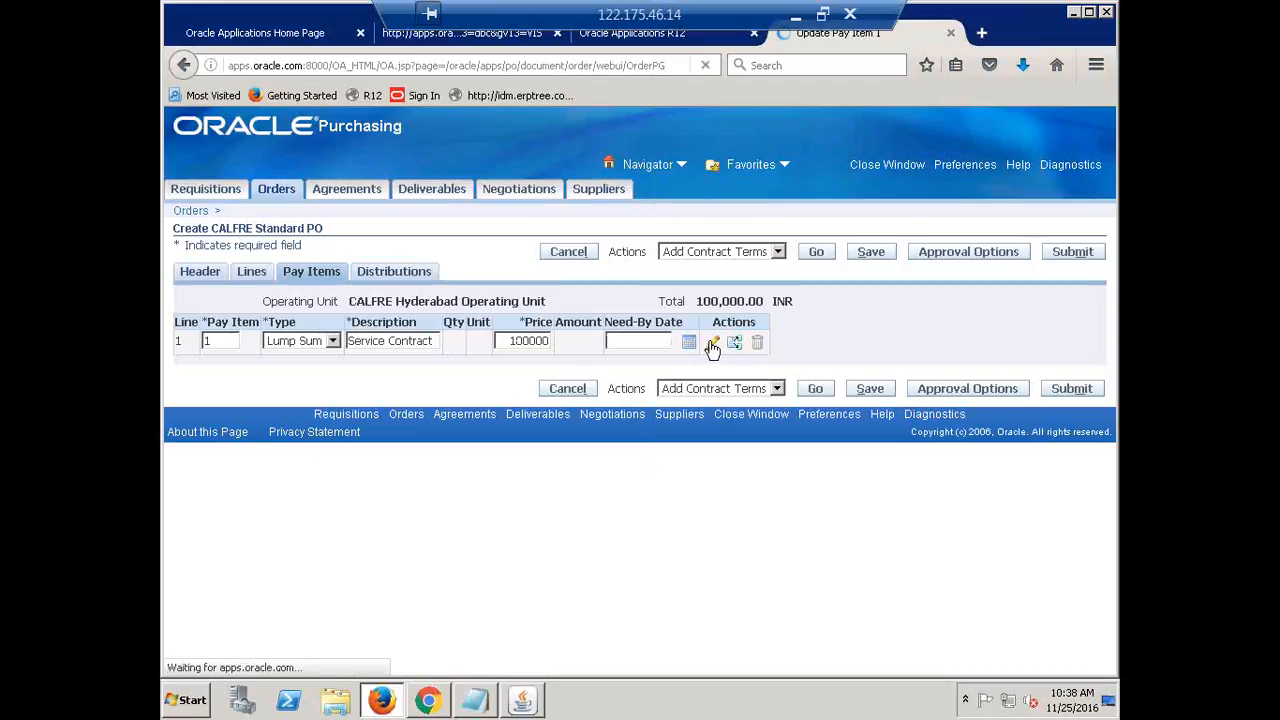
# Review pay item 1's Receiving Controls and Billing, then apply its update
pyautogui.scroll(-5, 596, 428)
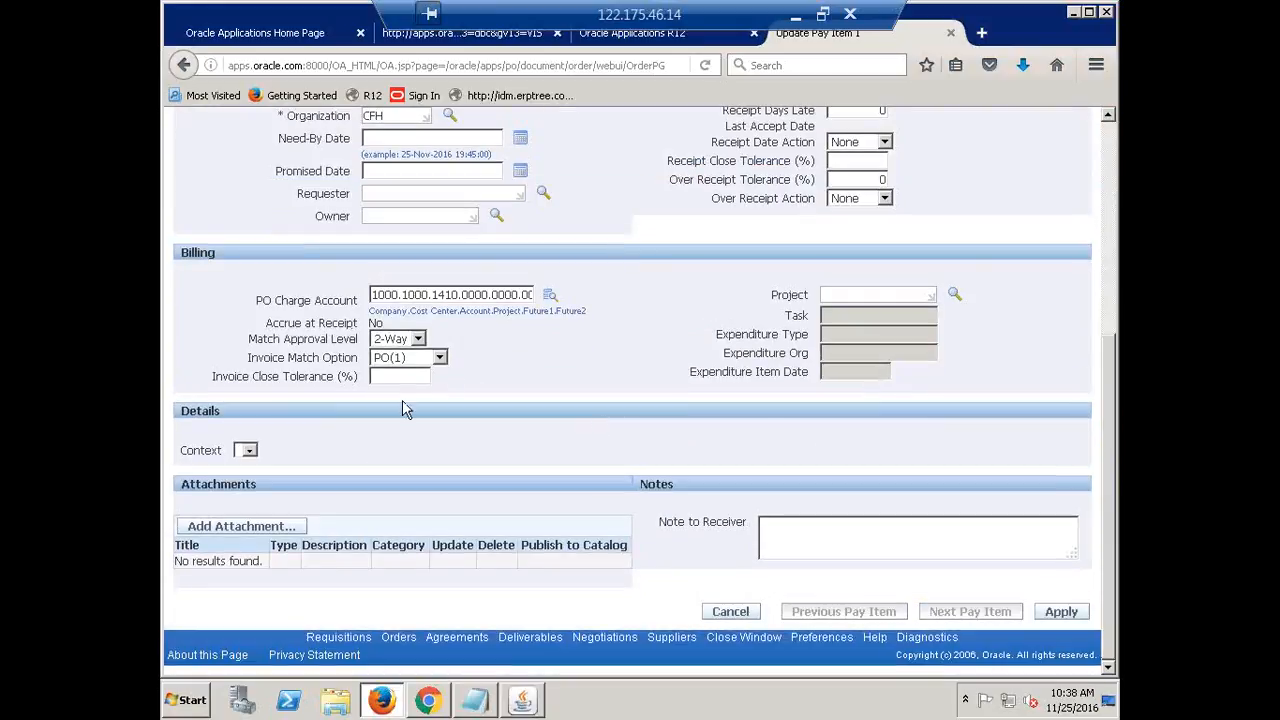
pyautogui.scroll(1, 582, 409)
pyautogui.scroll(6, 580, 408)
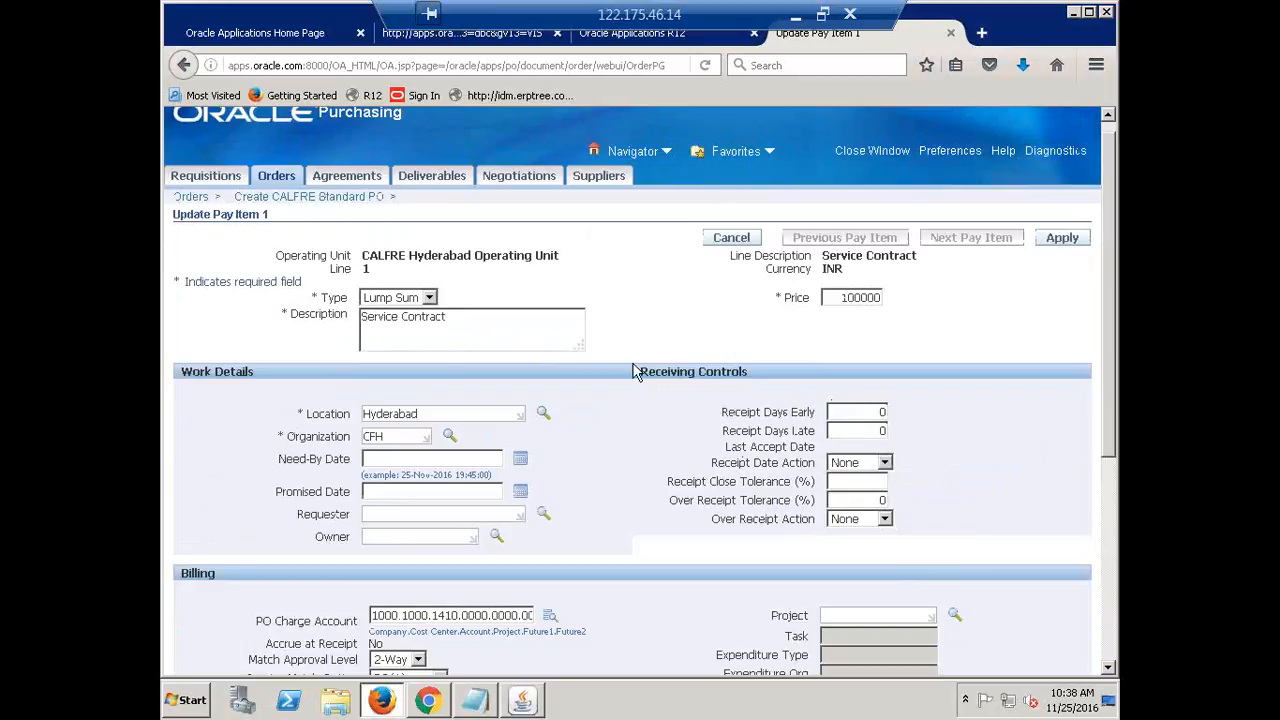
pyautogui.moveTo(699, 376); pyautogui.dragTo(782, 374)
pyautogui.click(672, 470)
pyautogui.scroll(2, 1050, 290)
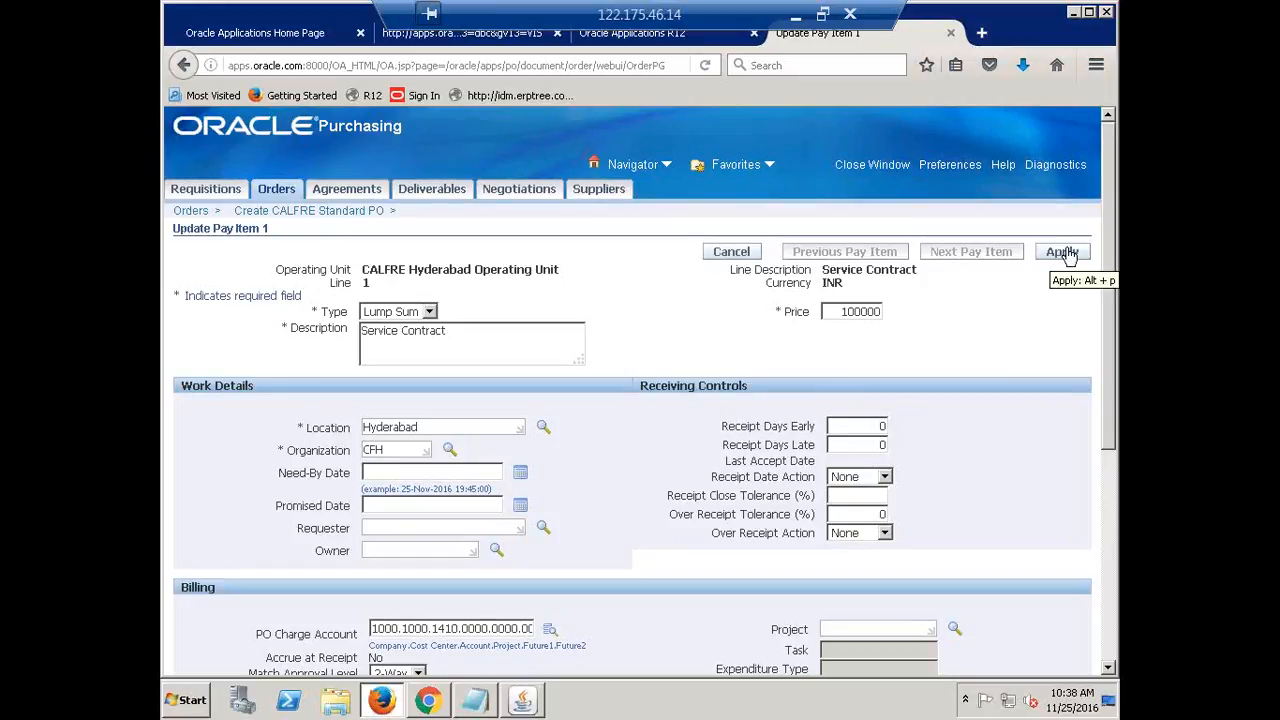
pyautogui.click(1063, 252)
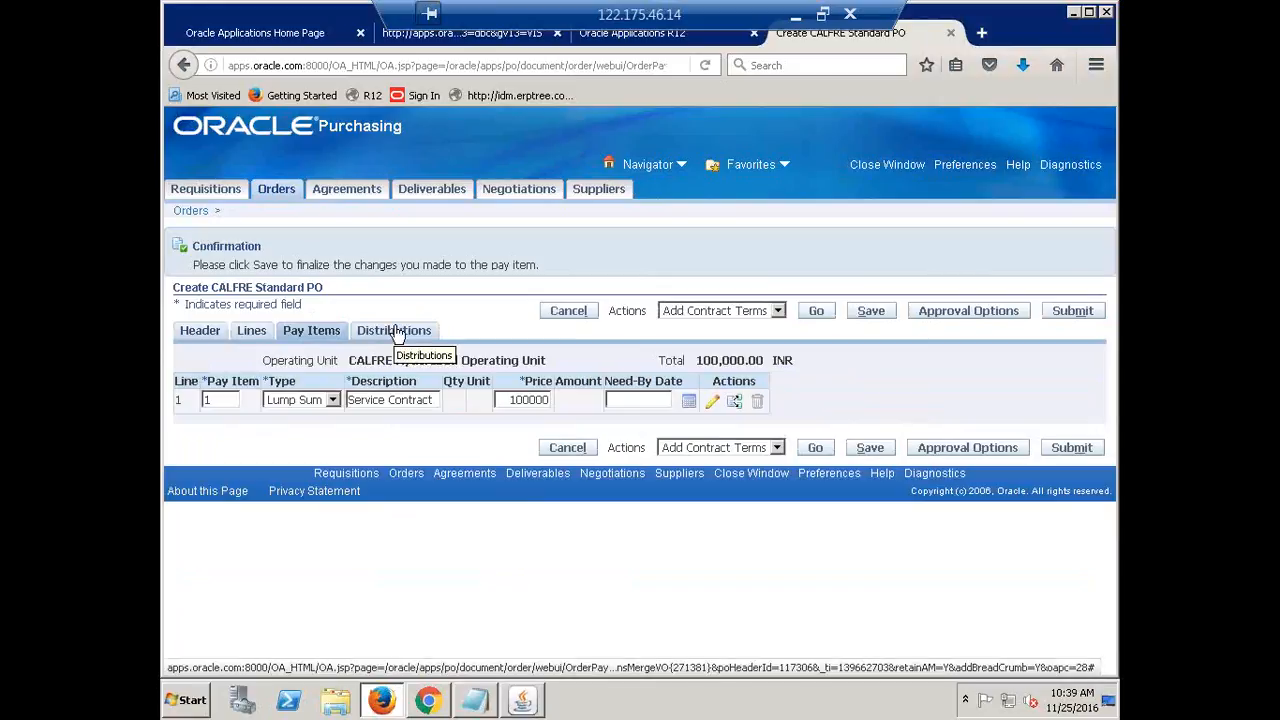
# Fill the distribution's Deliver-To with Hyderabad by entering 'hy'
pyautogui.click(397, 333)
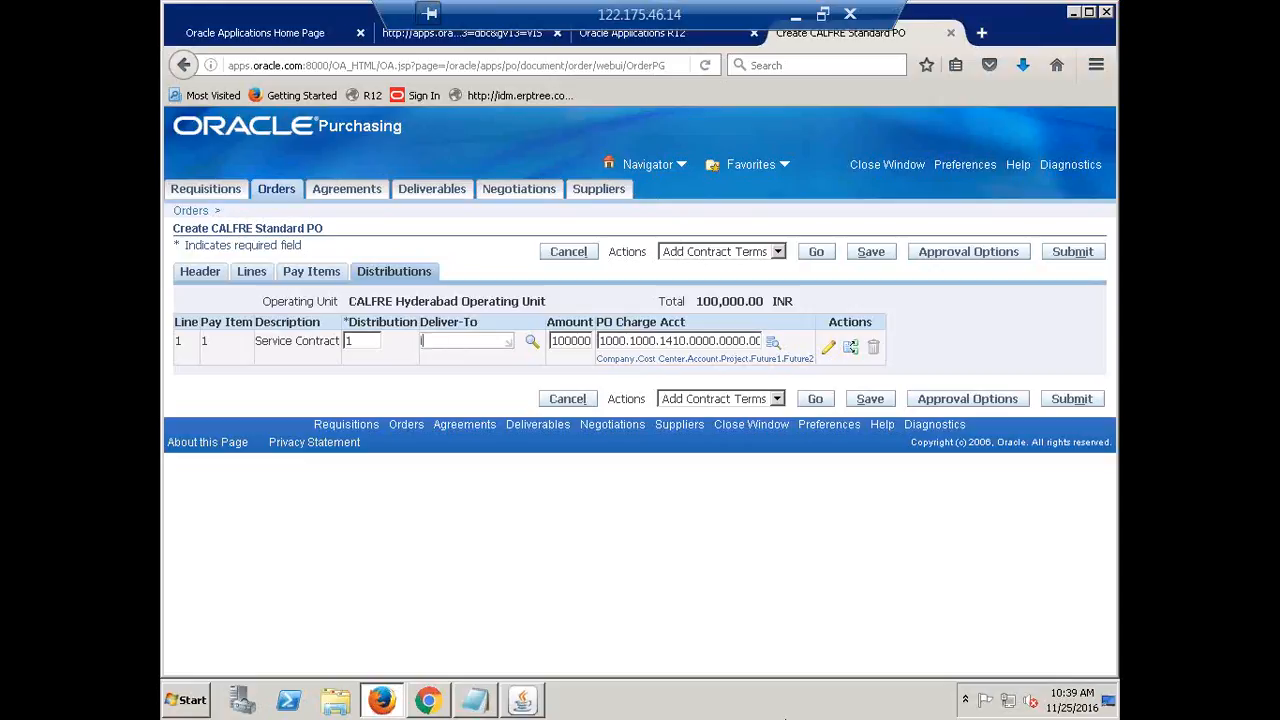
pyautogui.write('hy')
pyautogui.press('Tab')
# Submit the completed 100,000.00 INR CALFRE Standard PO 2 for approval
pyautogui.click(1073, 254)
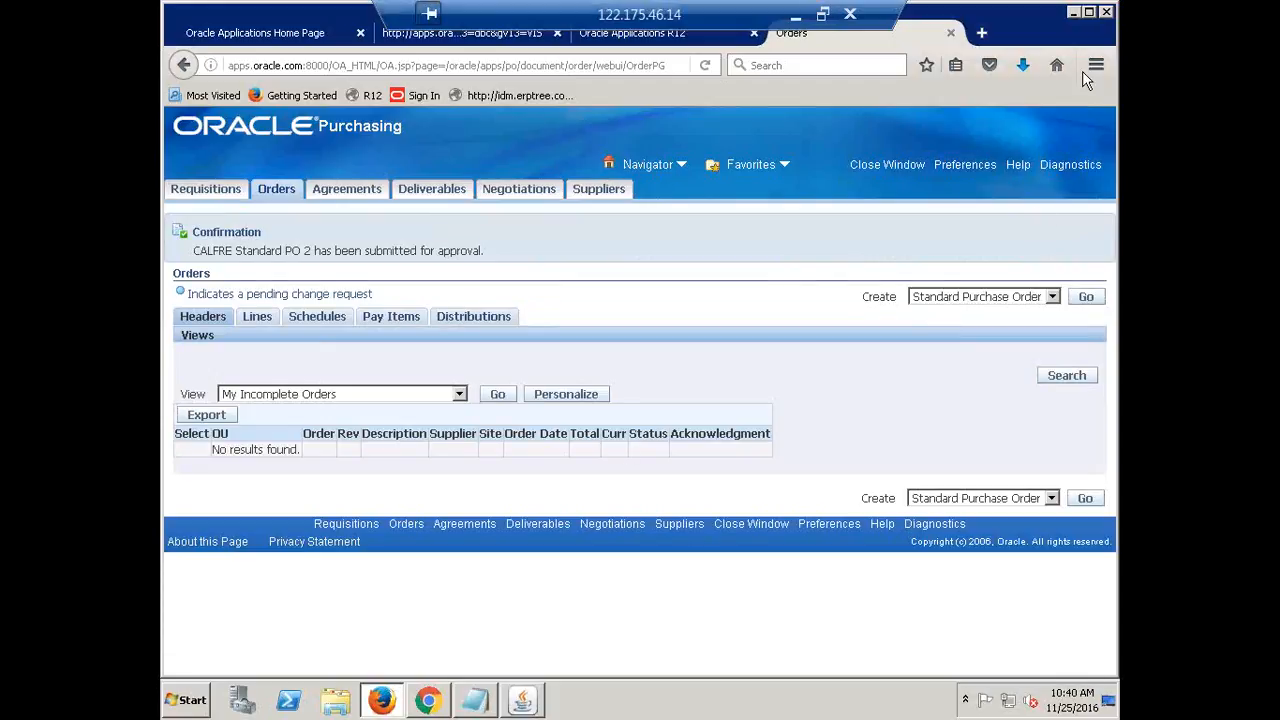
# In the Navigator, expand Purchase Orders and open Purchase Order Summary
pyautogui.click(524, 702)
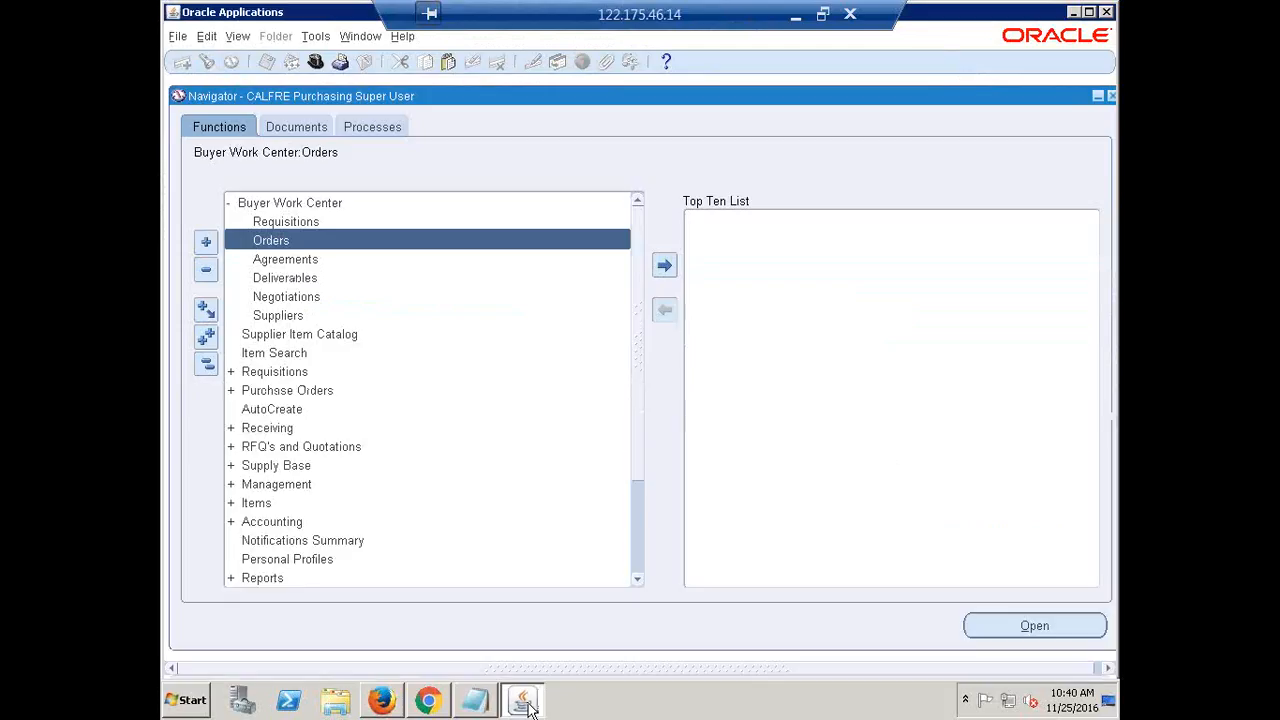
pyautogui.click(207, 367)
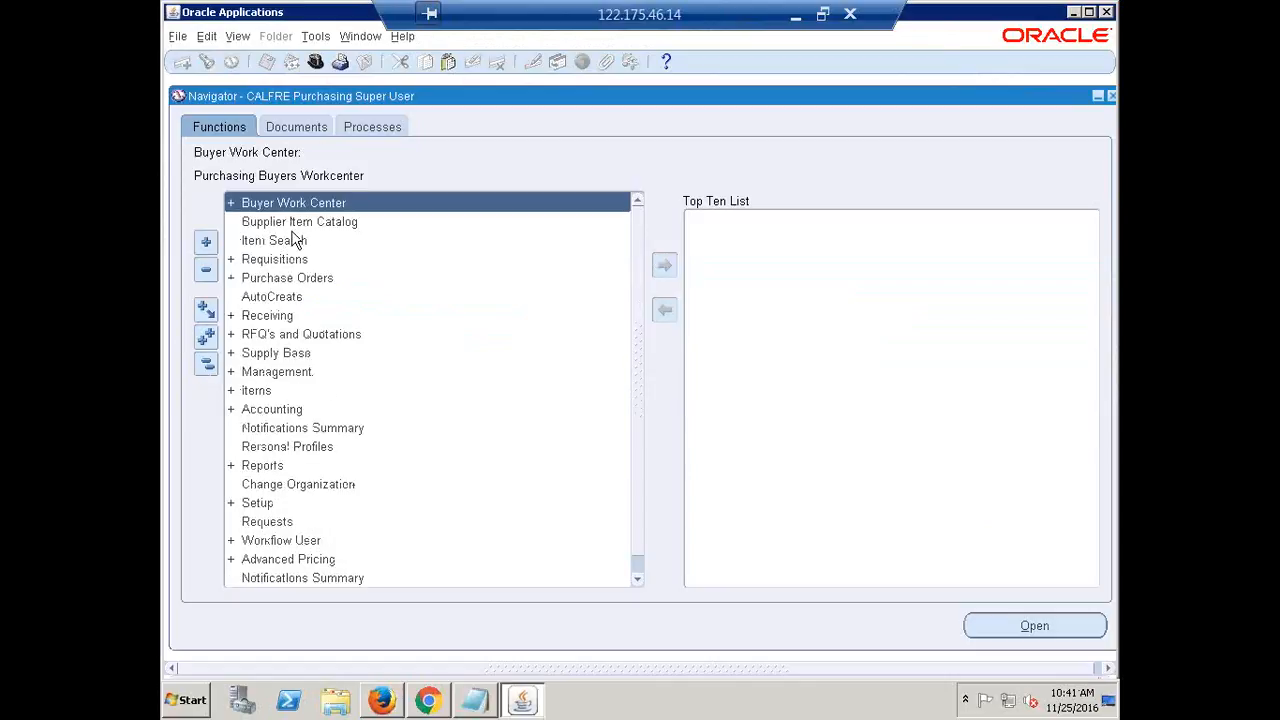
pyautogui.click(290, 280)
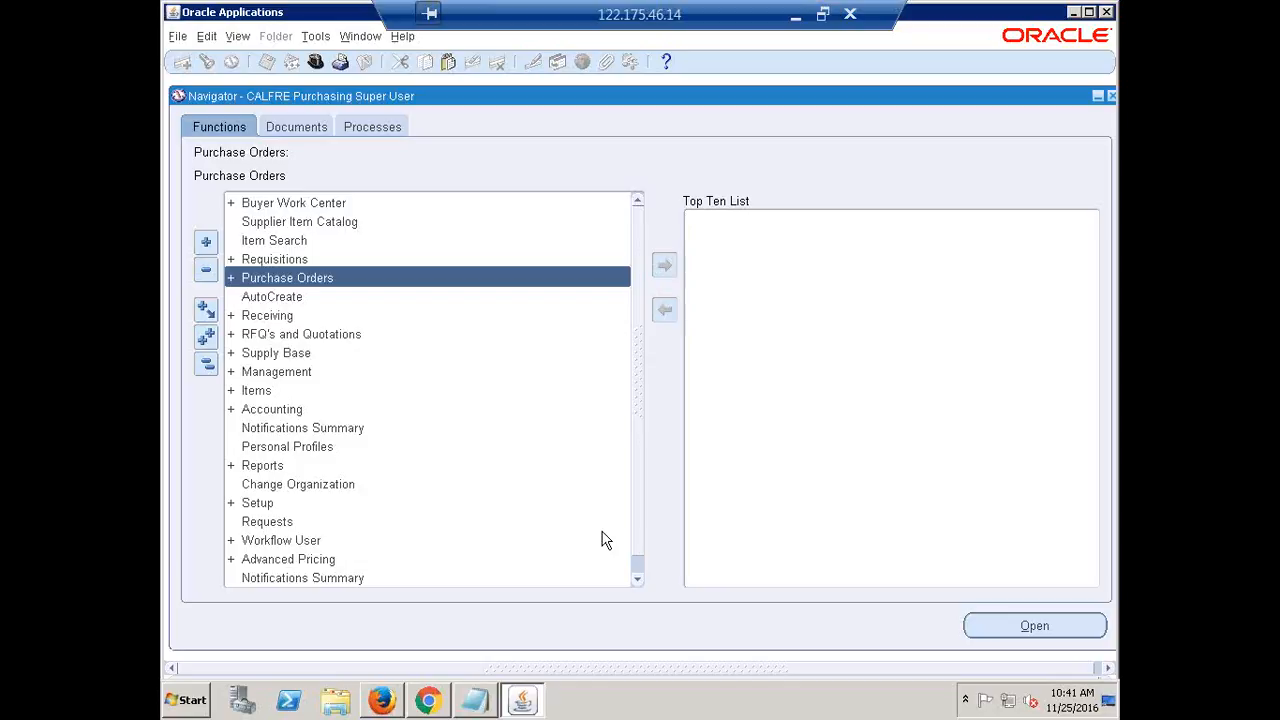
pyautogui.press('Return')
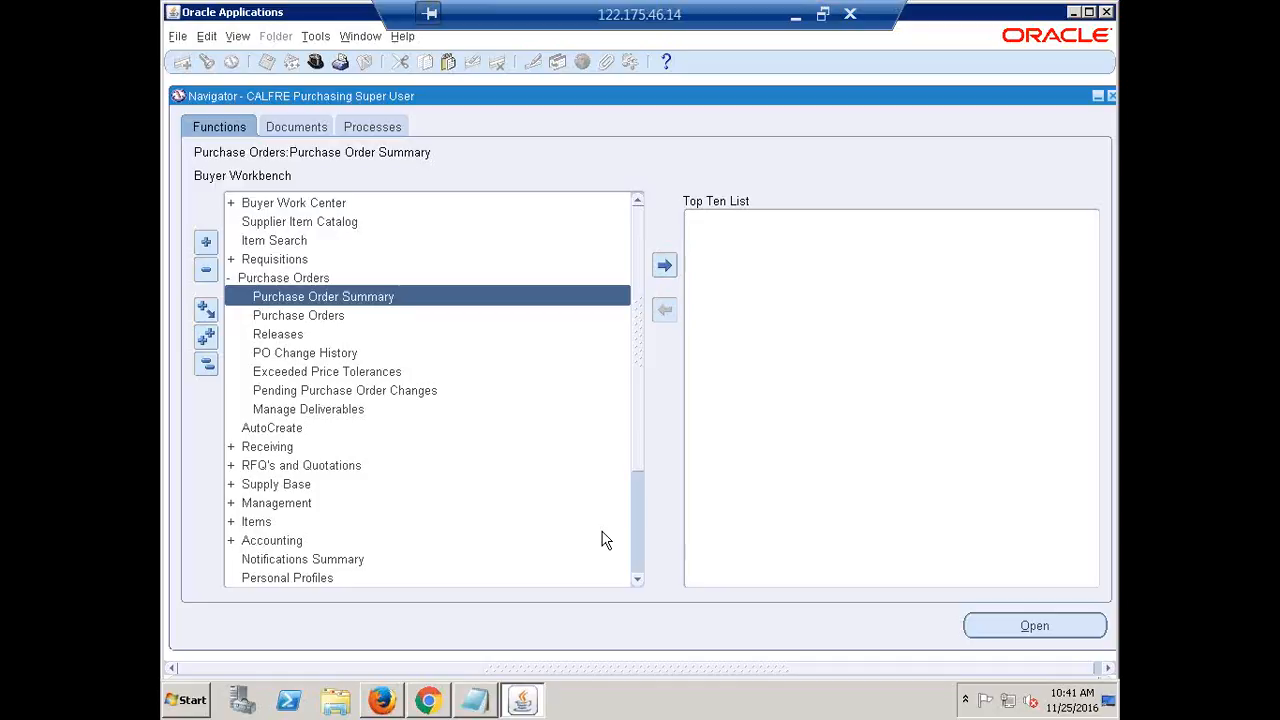
pyautogui.hotkey('alt', 'o')
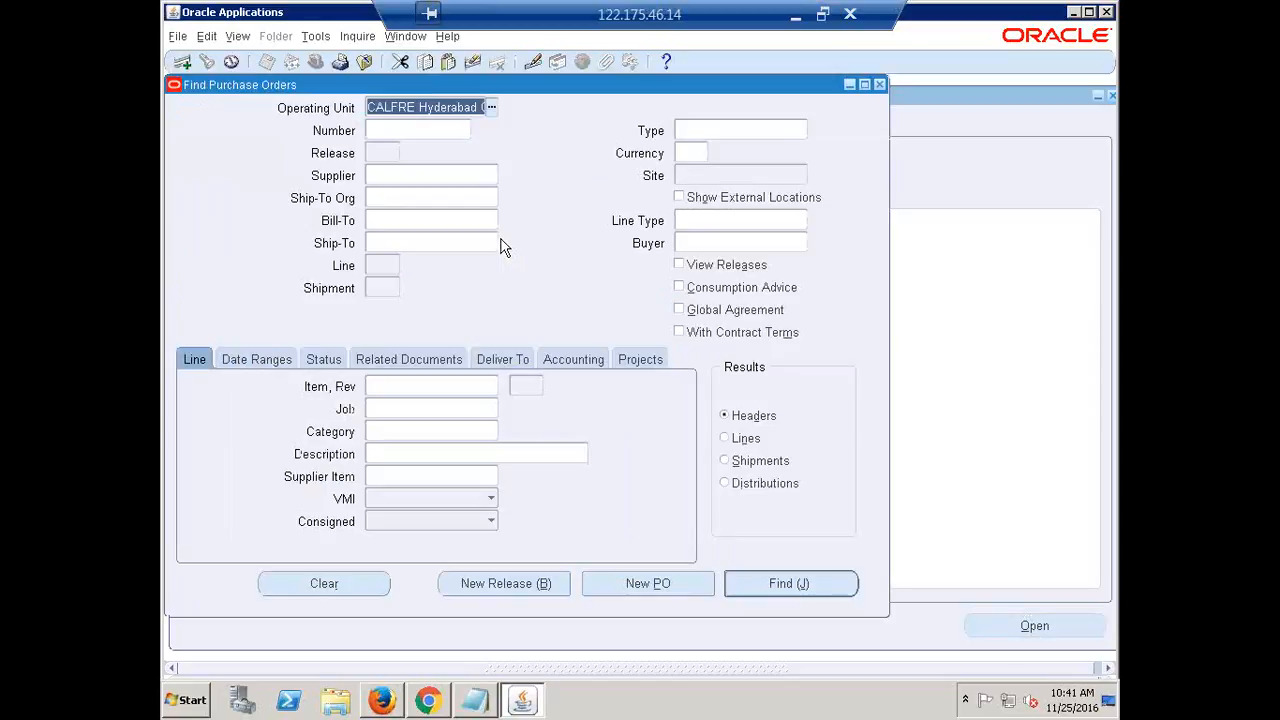
# Search Find Purchase Orders for PO number 2
pyautogui.click(426, 130)
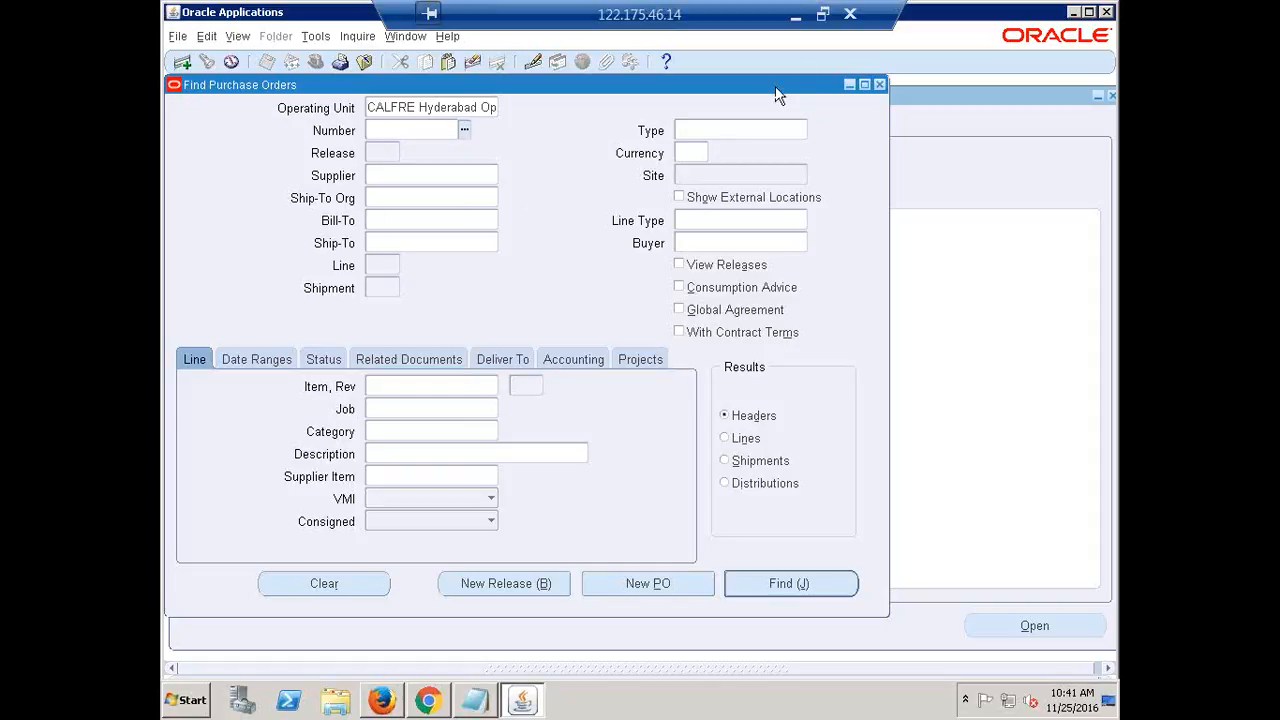
pyautogui.write('2')
pyautogui.press('Tab')
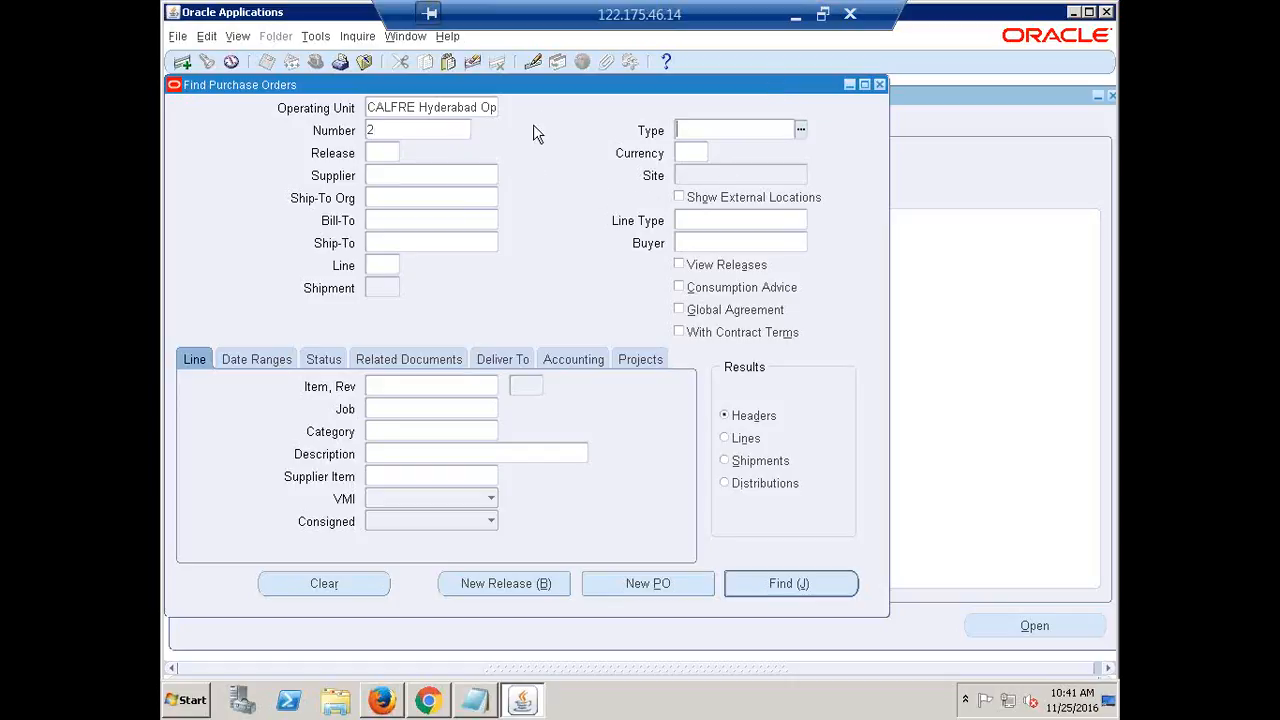
pyautogui.click(789, 590)
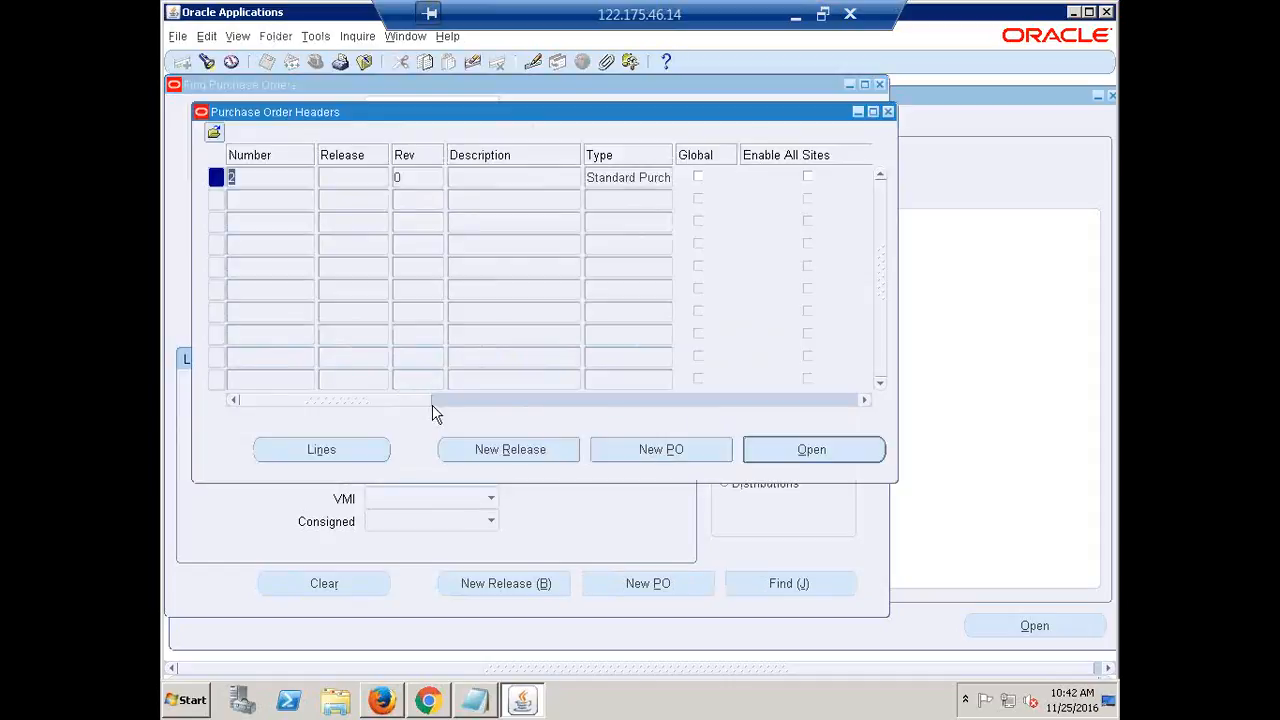
# Confirm PO 2's approval status is Approved, then open the purchase order
pyautogui.moveTo(296, 402); pyautogui.dragTo(431, 443)
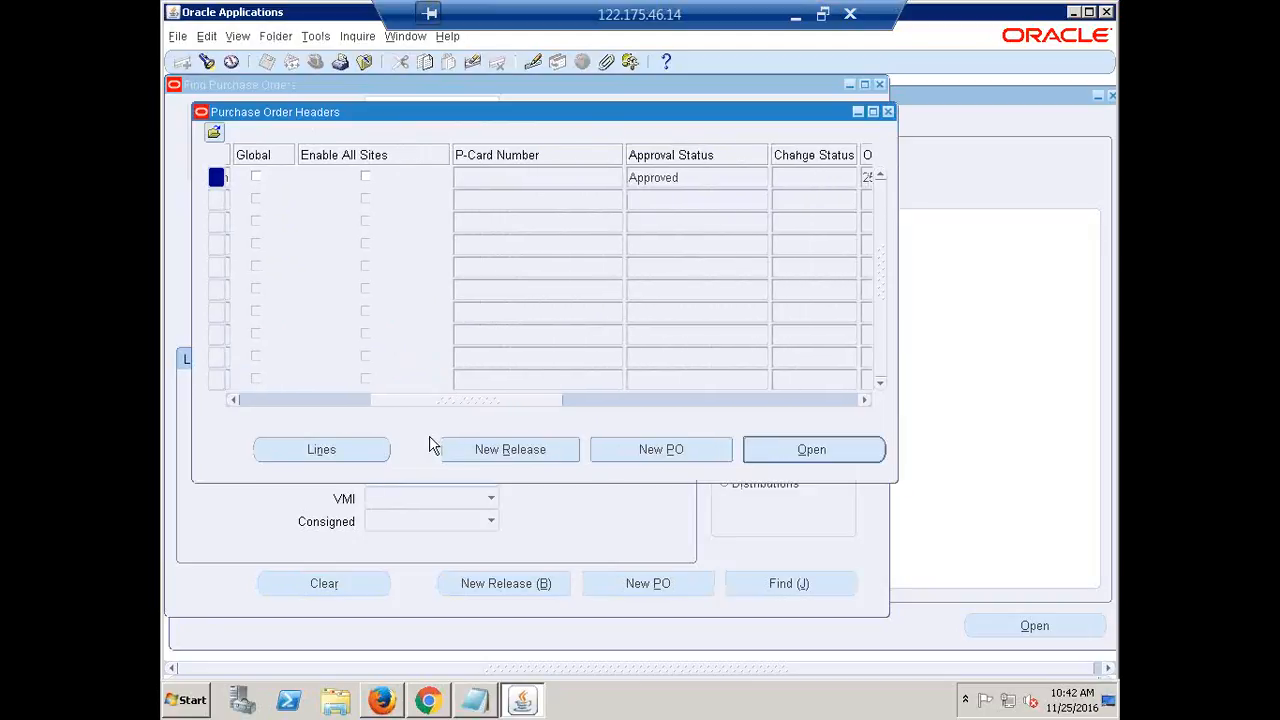
pyautogui.click(690, 185)
pyautogui.moveTo(686, 179); pyautogui.dragTo(600, 178)
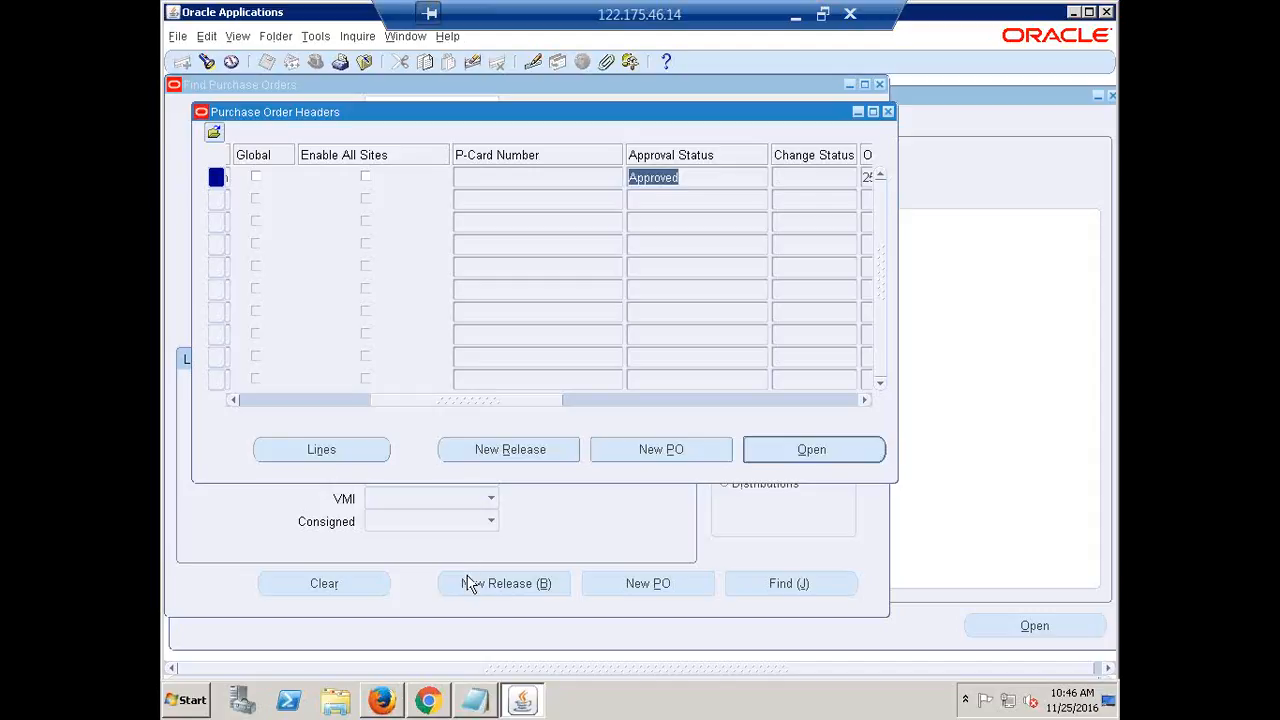
pyautogui.click(824, 453)
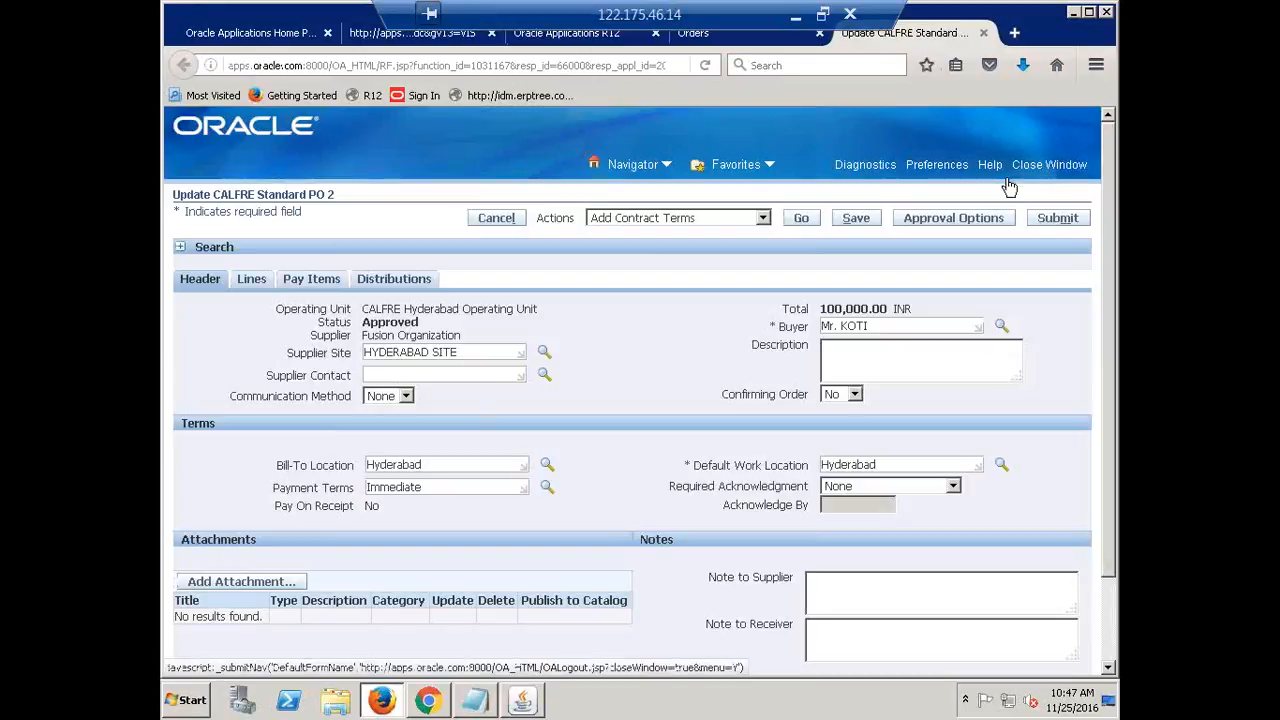
# Close the PO 2 update page and switch to the Recap.xlsx workbook
pyautogui.click(984, 34)
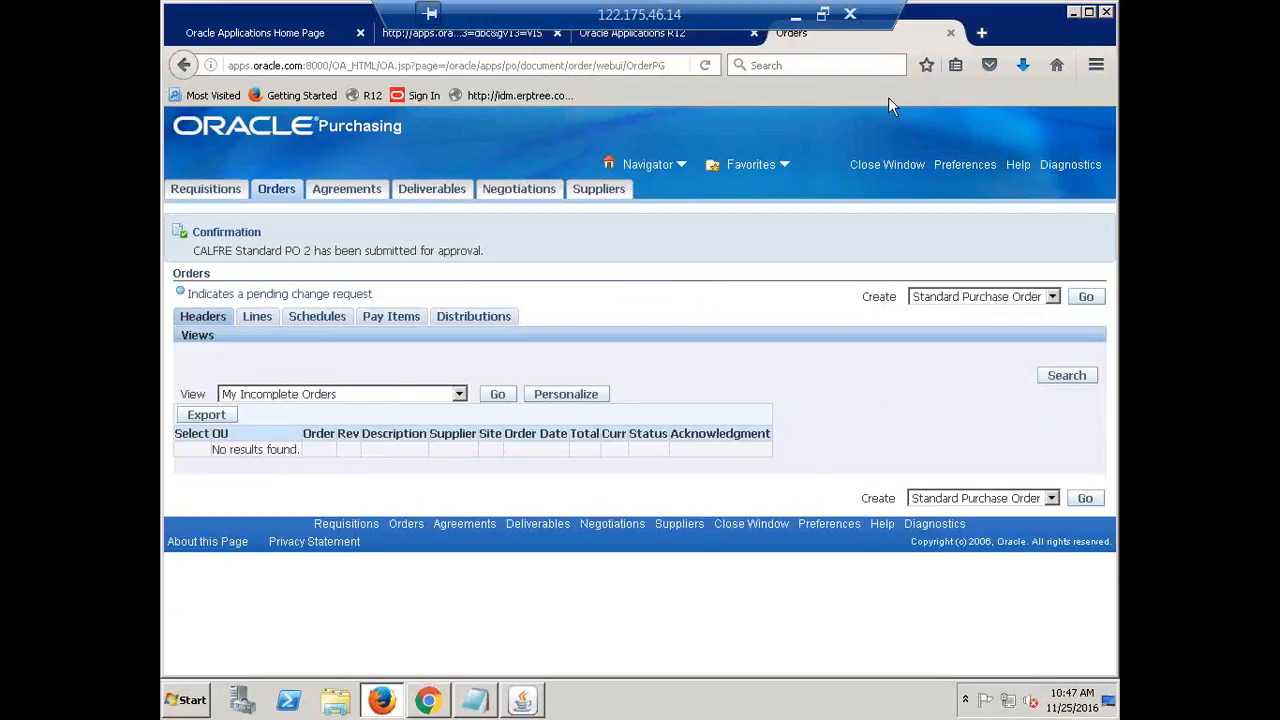
pyautogui.click(795, 14)
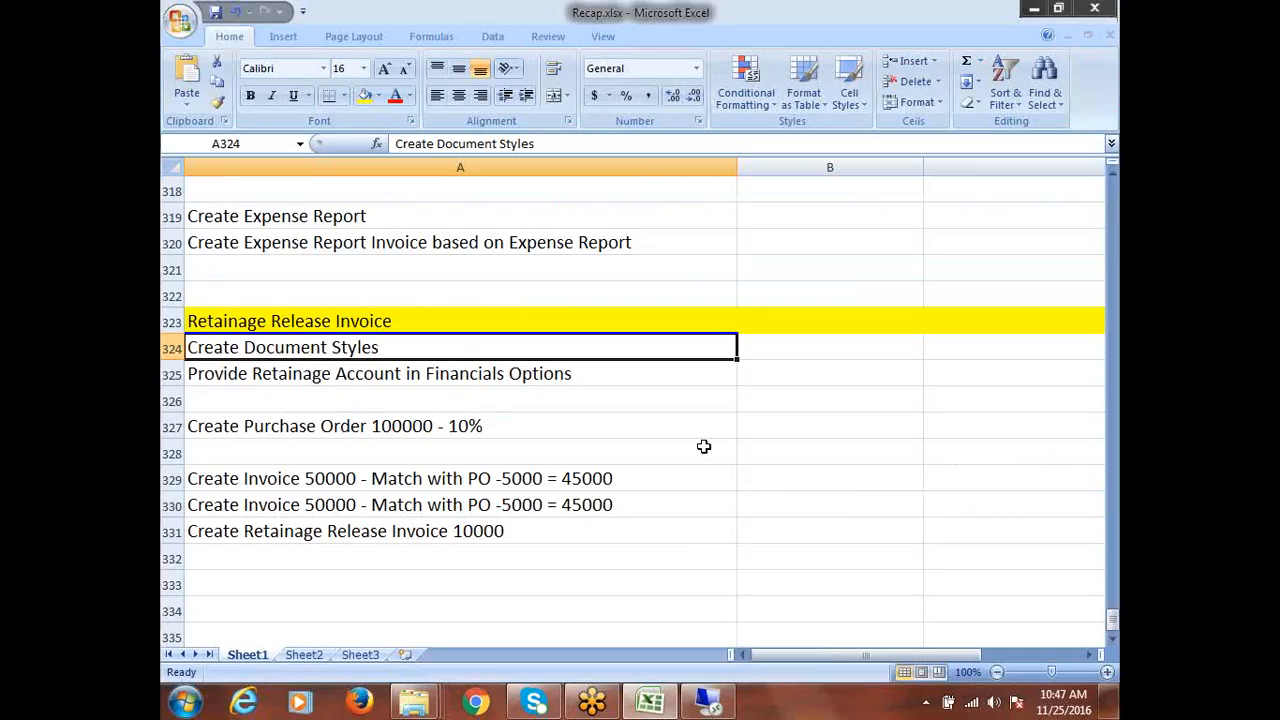
# Select recap cells A325 and A329, briefly checking the Oracle Forms window
pyautogui.click(620, 380)
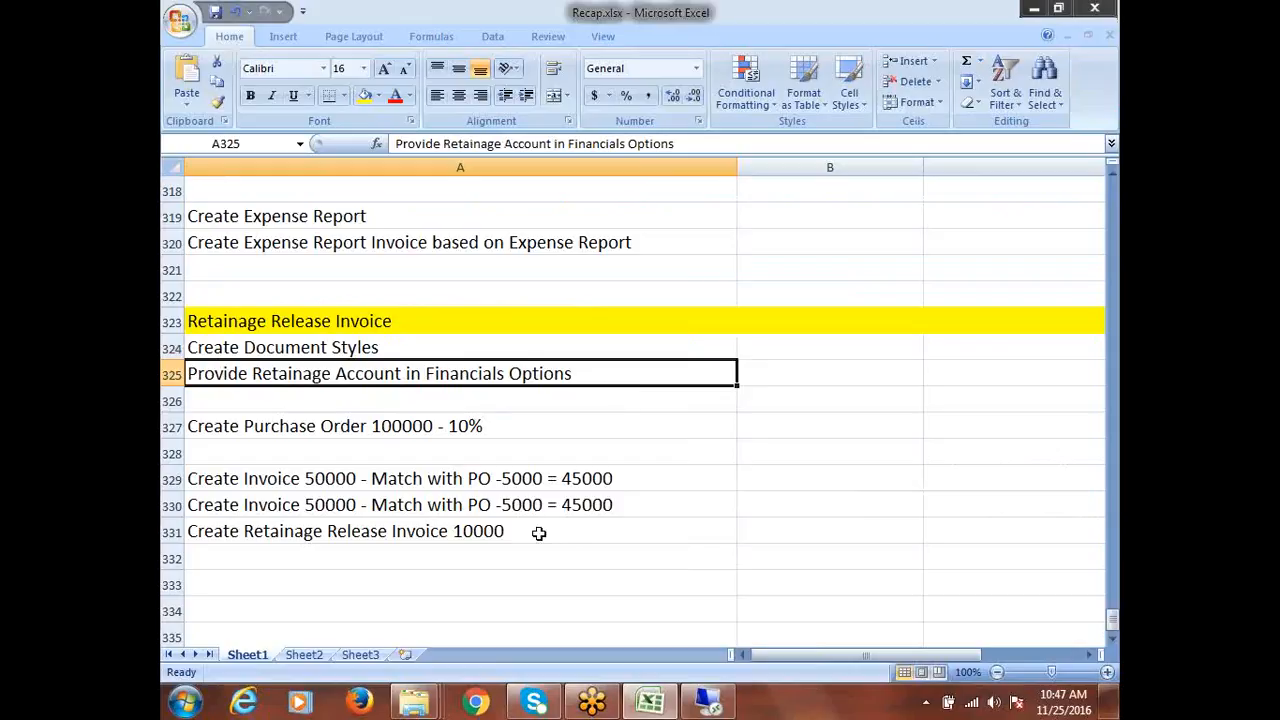
pyautogui.click(497, 480)
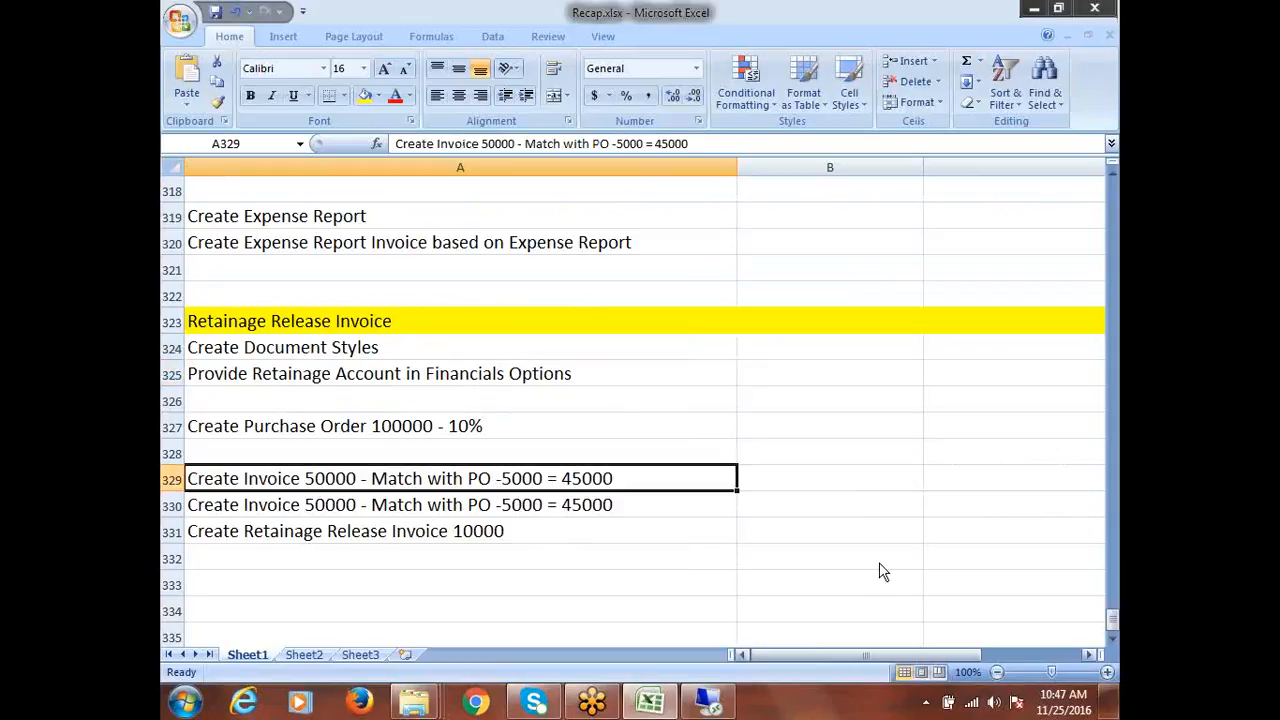
pyautogui.click(706, 705)
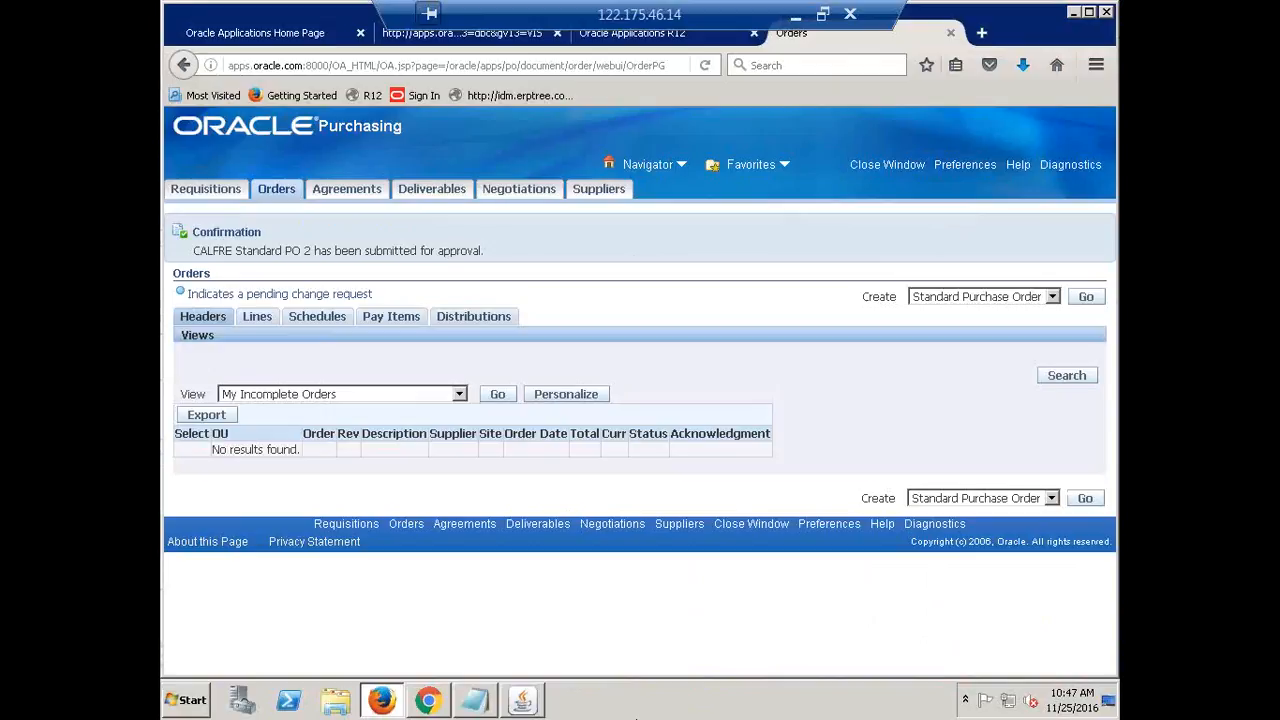
pyautogui.click(522, 703)
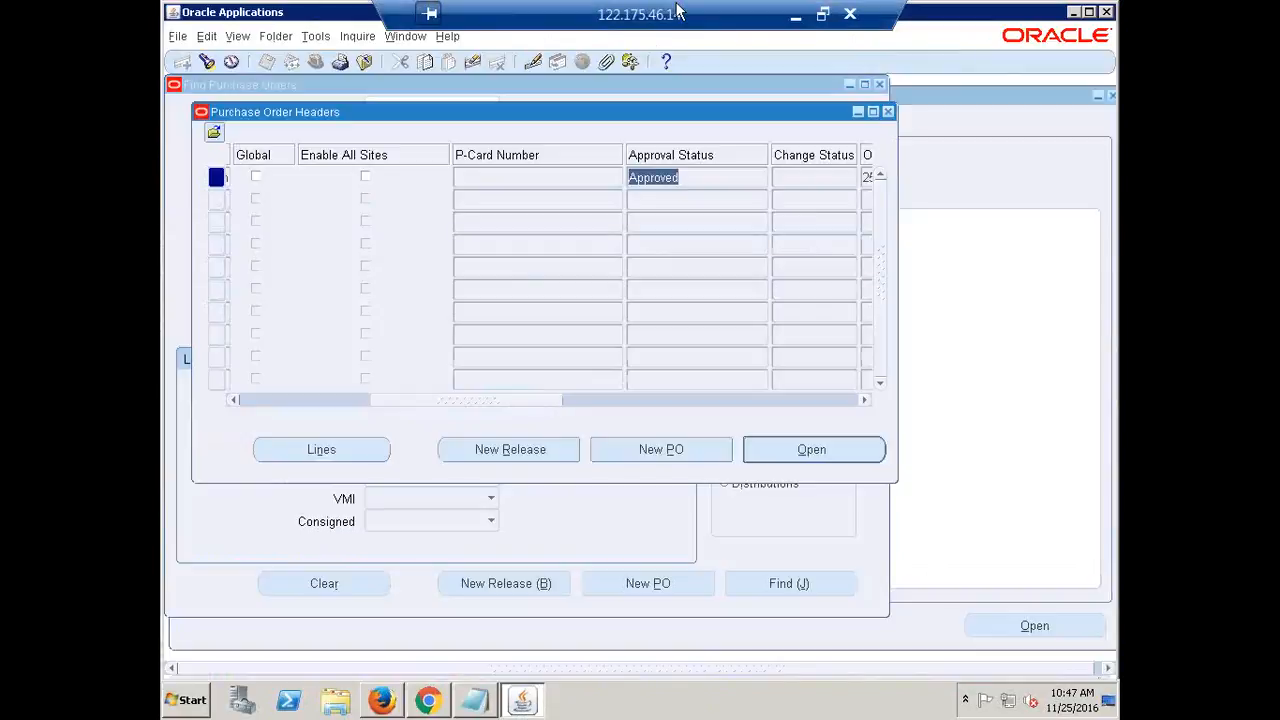
pyautogui.click(793, 14)
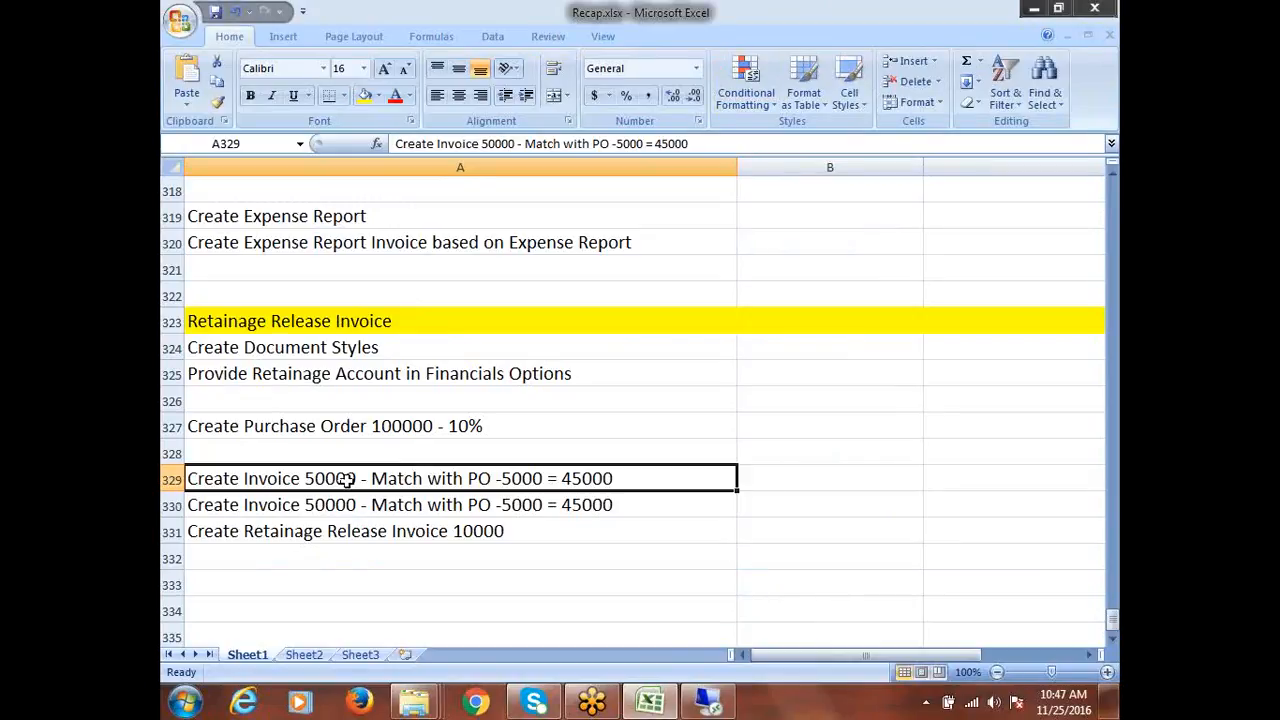
# Add '-2' after PO in A329 and A330 so both read 'Match with PO-2 -5000 = 45000', and save
pyautogui.doubleClick(488, 481)
pyautogui.write('-2')
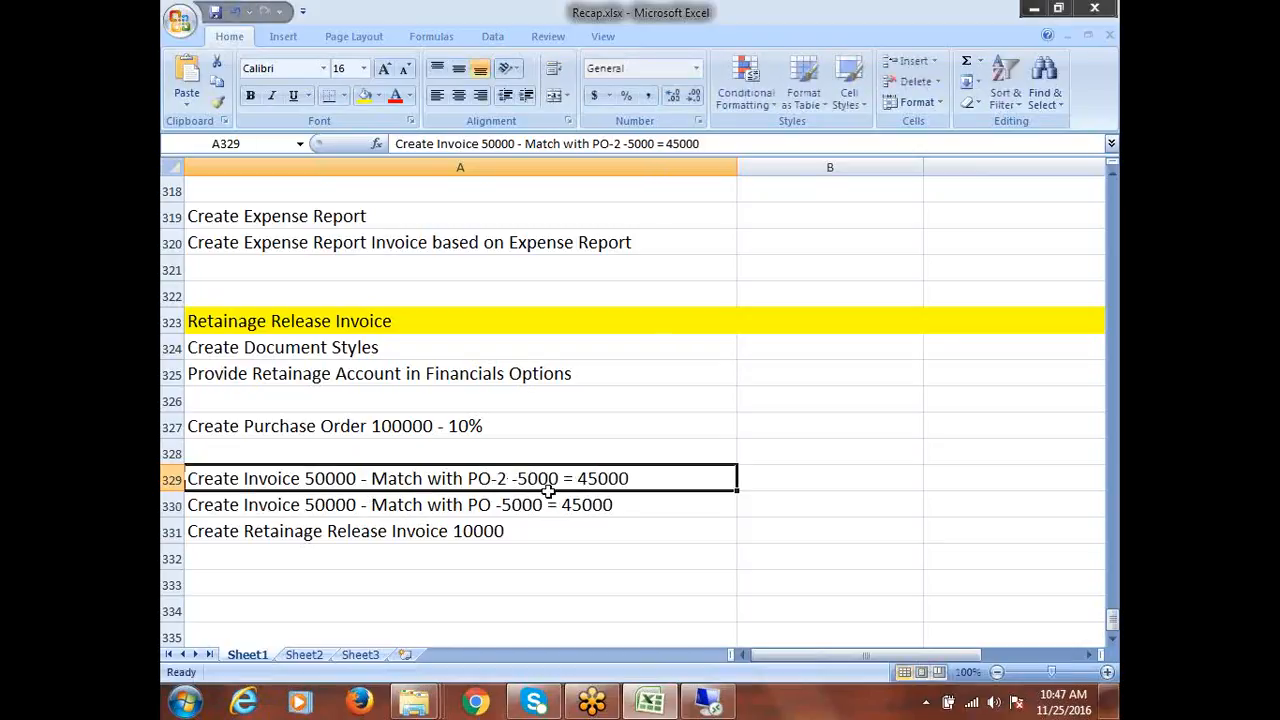
pyautogui.doubleClick(493, 504)
pyautogui.write('-')
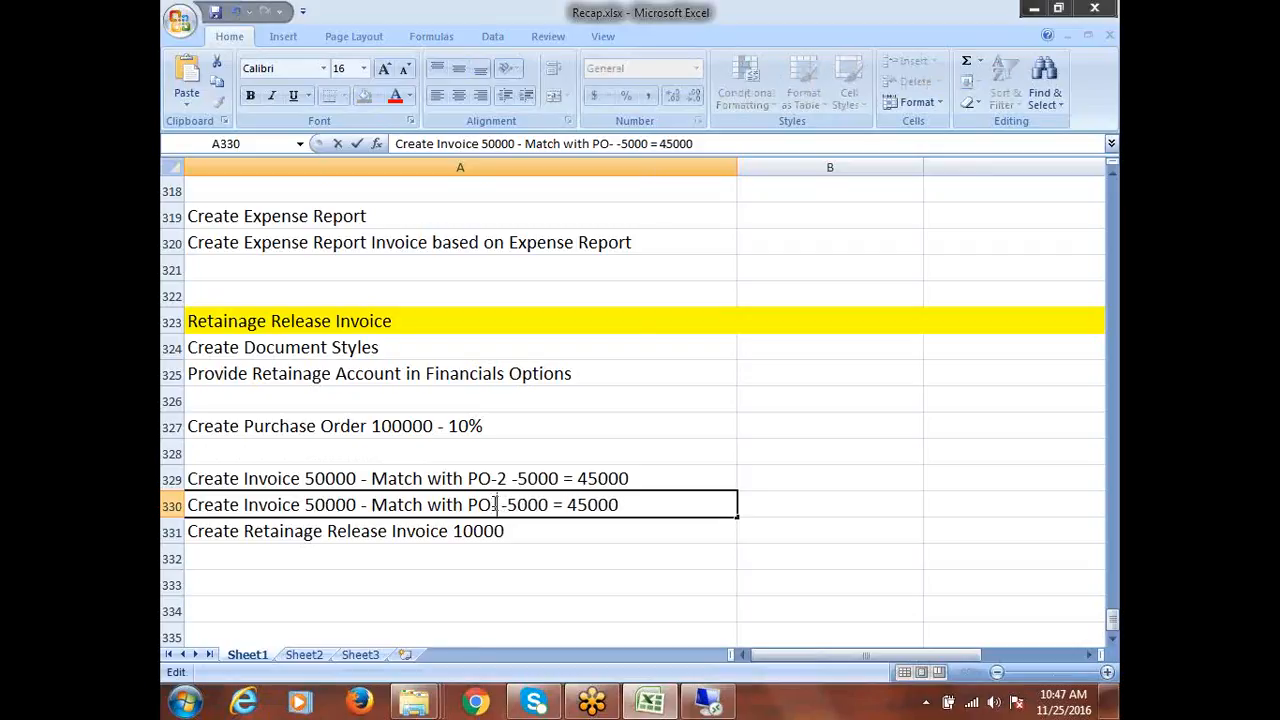
pyautogui.write('2')
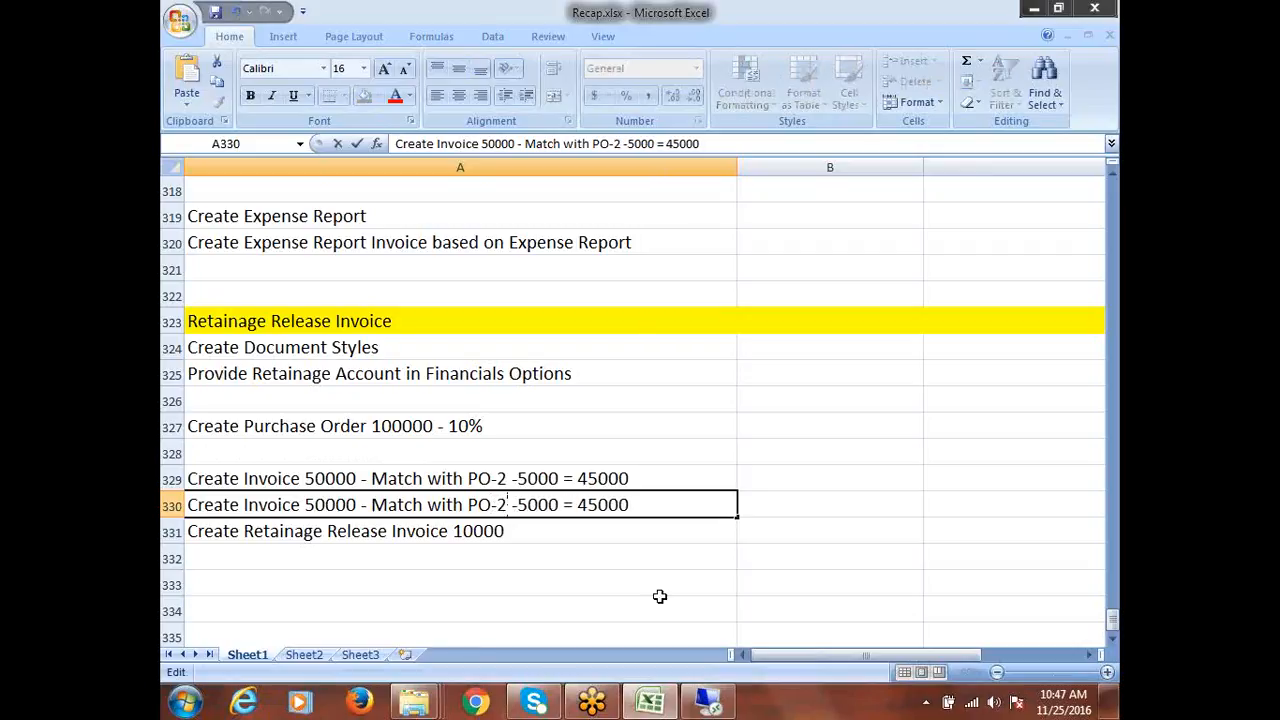
pyautogui.hotkey('ctrl', 's')
pyautogui.click(358, 472)
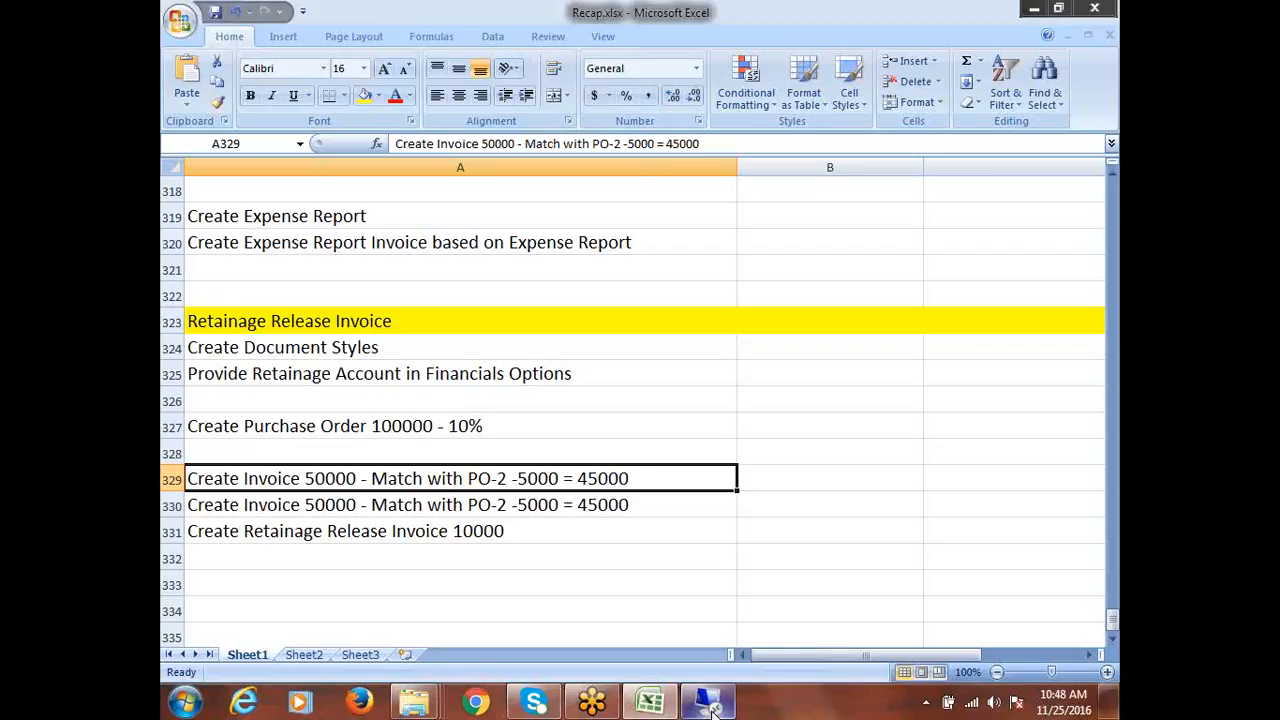
pyautogui.moveTo(712, 708)
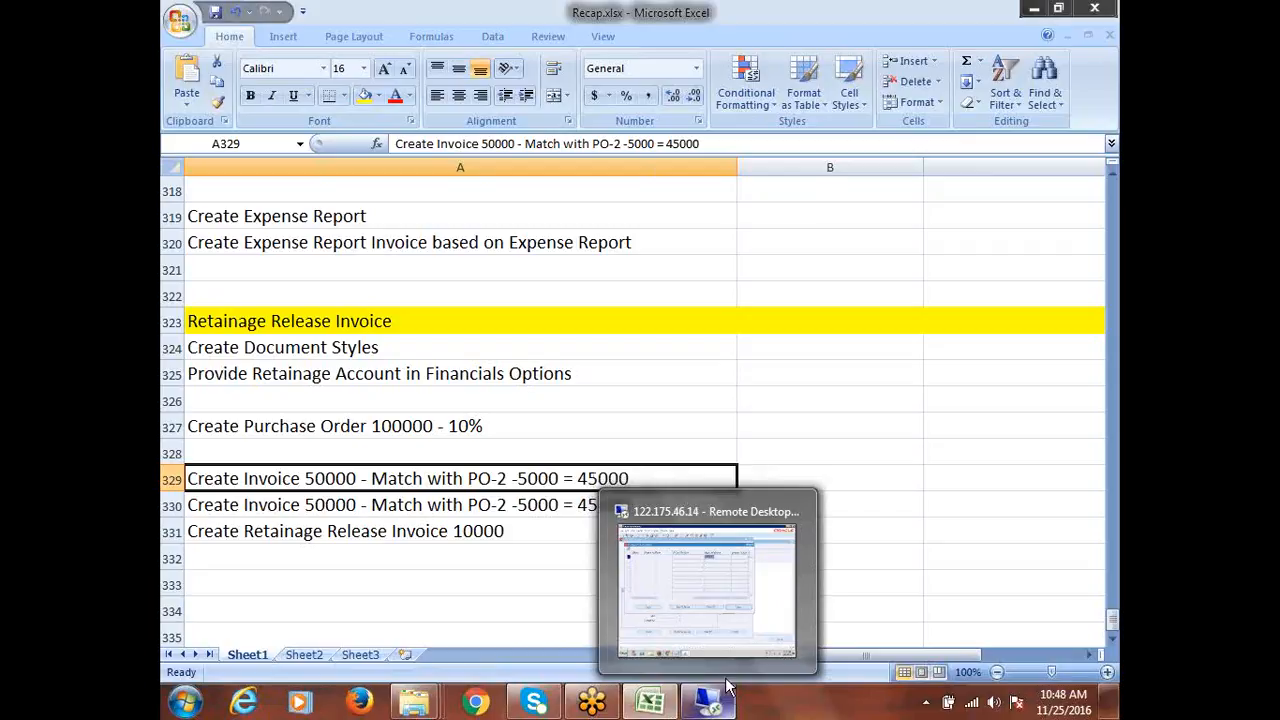
pyautogui.moveTo(711, 634)
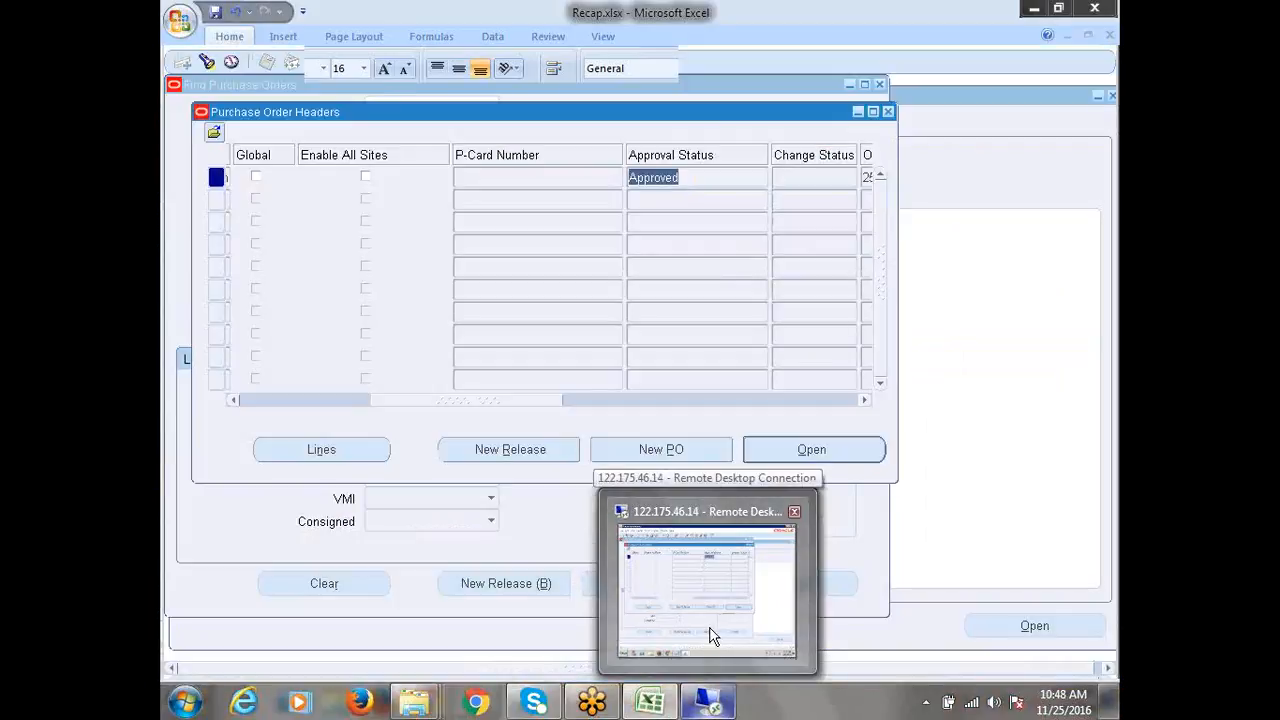
# Close the PO forms and switch to the CALFRE Accounts Payable Super User responsibility
pyautogui.click(709, 609)
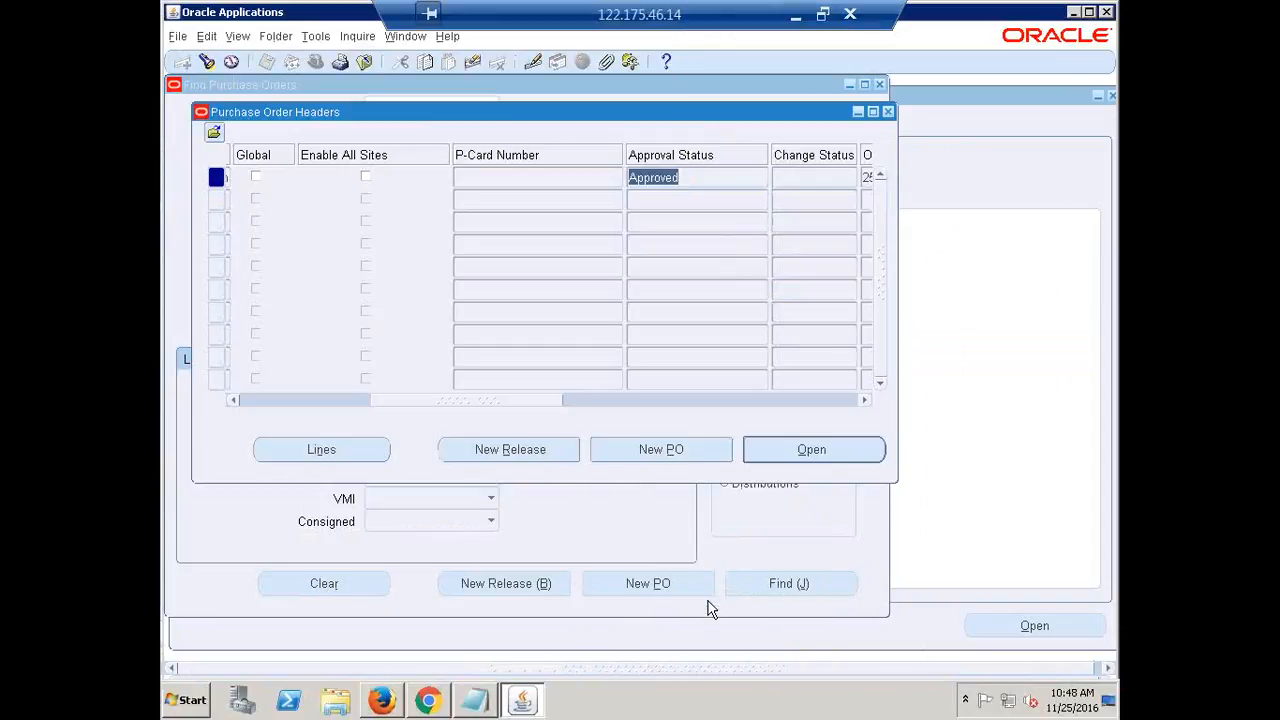
pyautogui.click(888, 113)
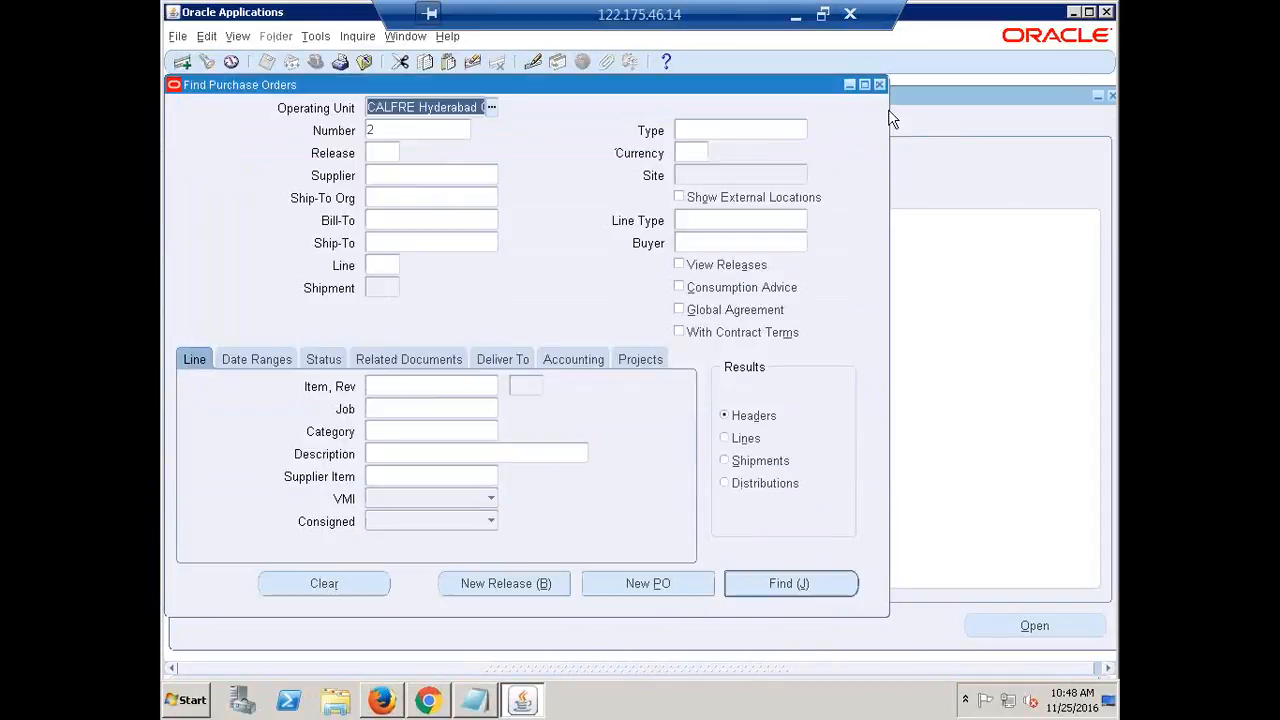
pyautogui.click(880, 84)
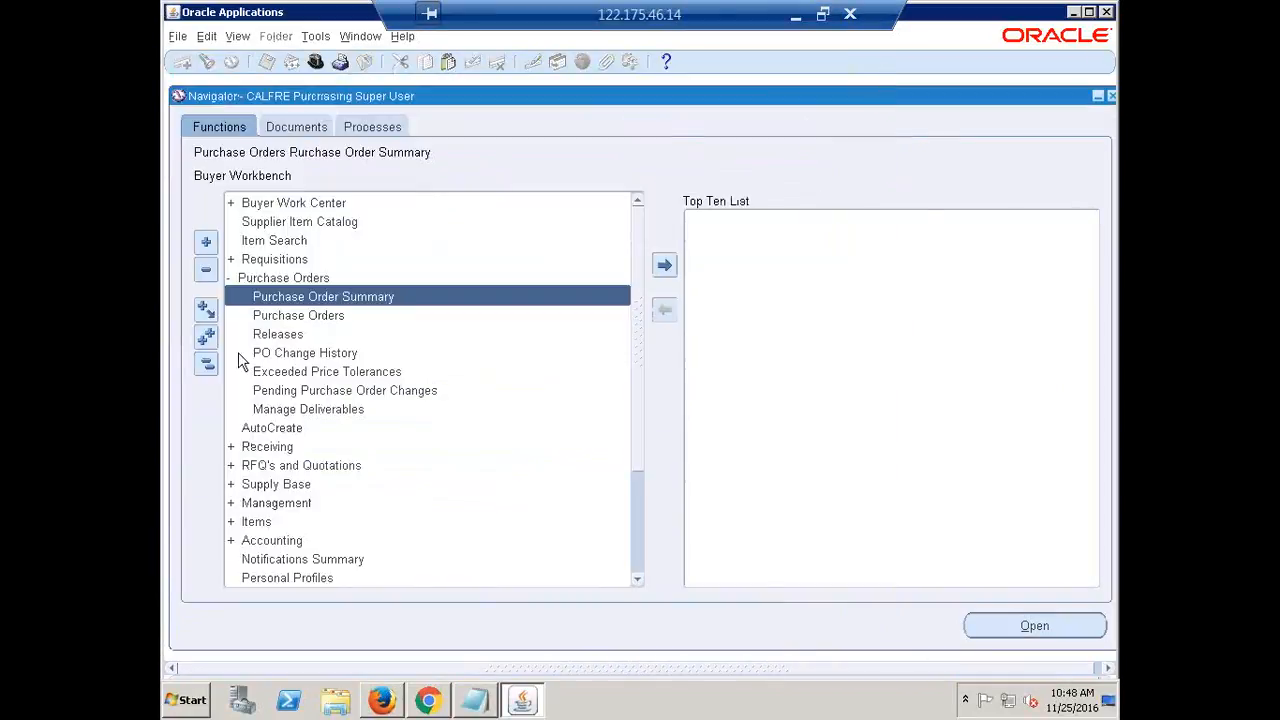
pyautogui.click(206, 363)
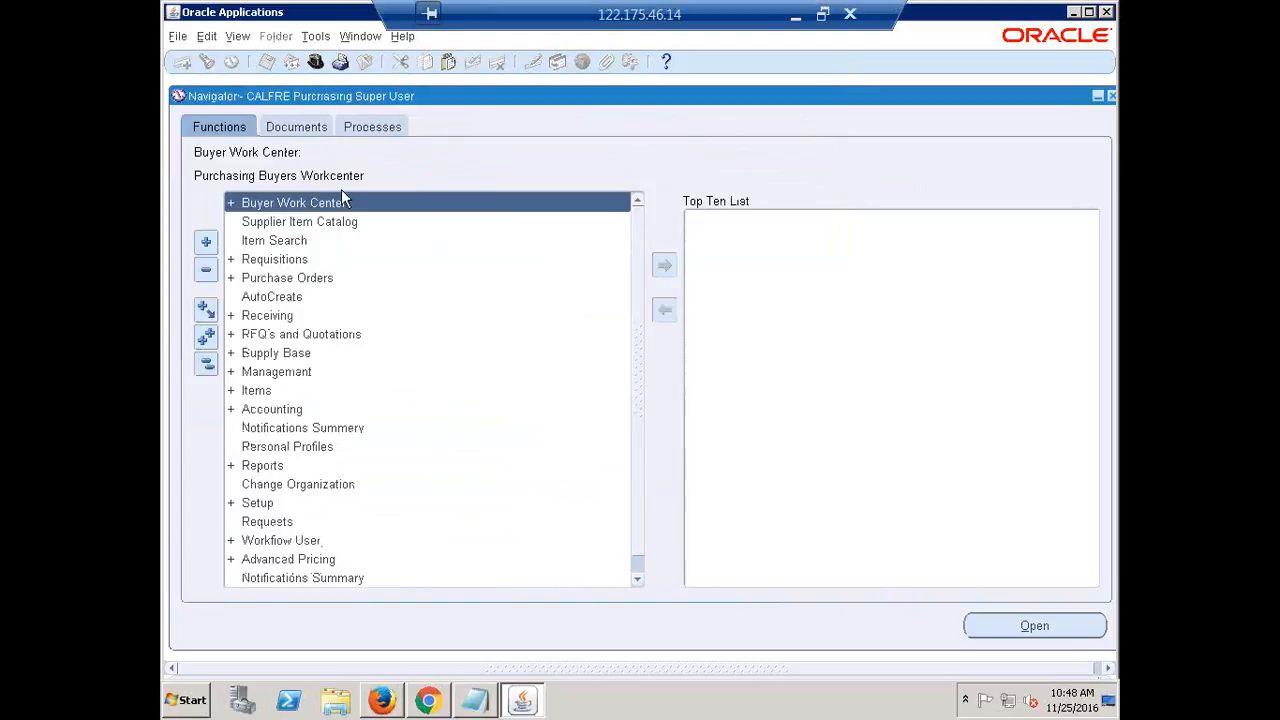
pyautogui.click(315, 62)
pyautogui.click(306, 295)
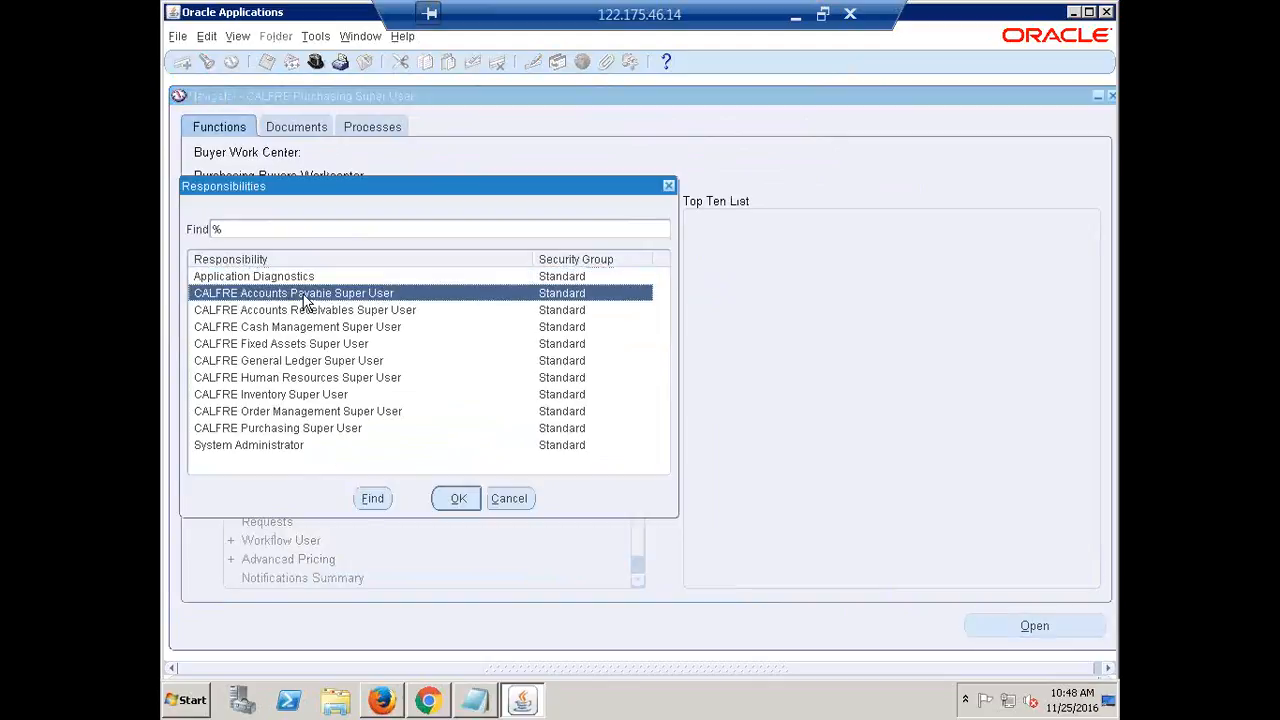
pyautogui.doubleClick(304, 297)
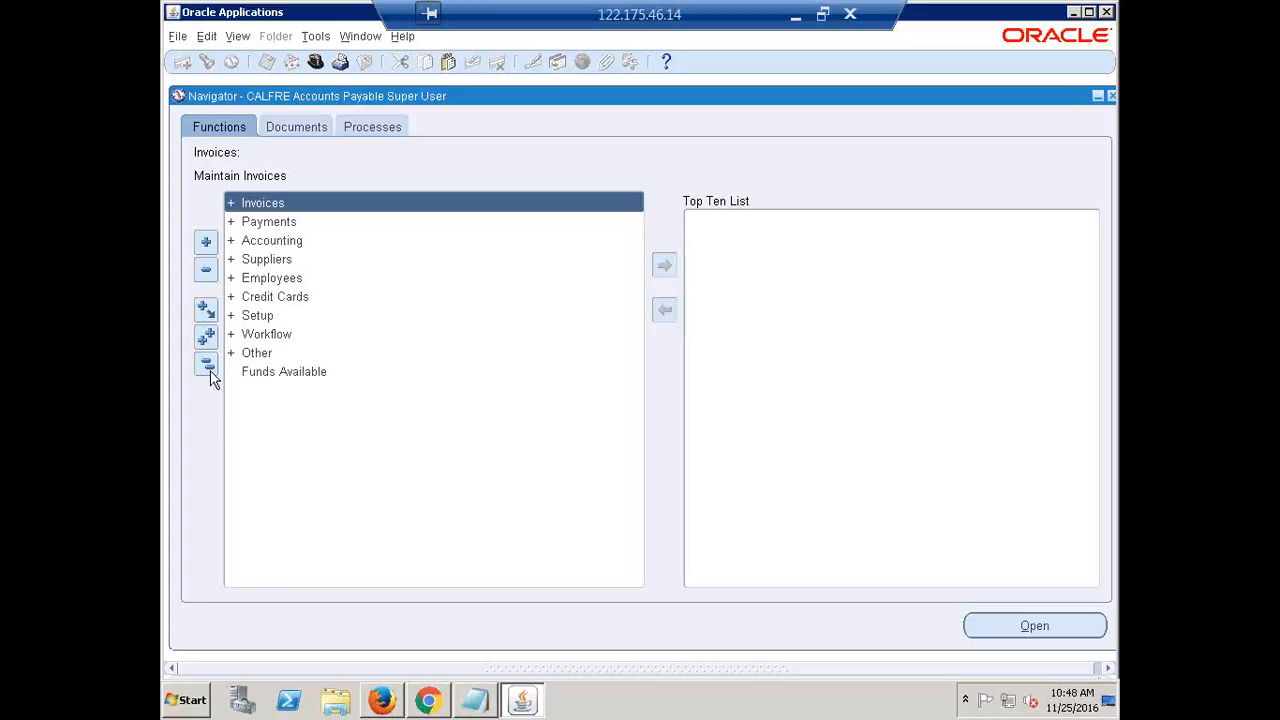
# Open the Invoices entry form under Invoices > Entry
pyautogui.doubleClick(424, 213)
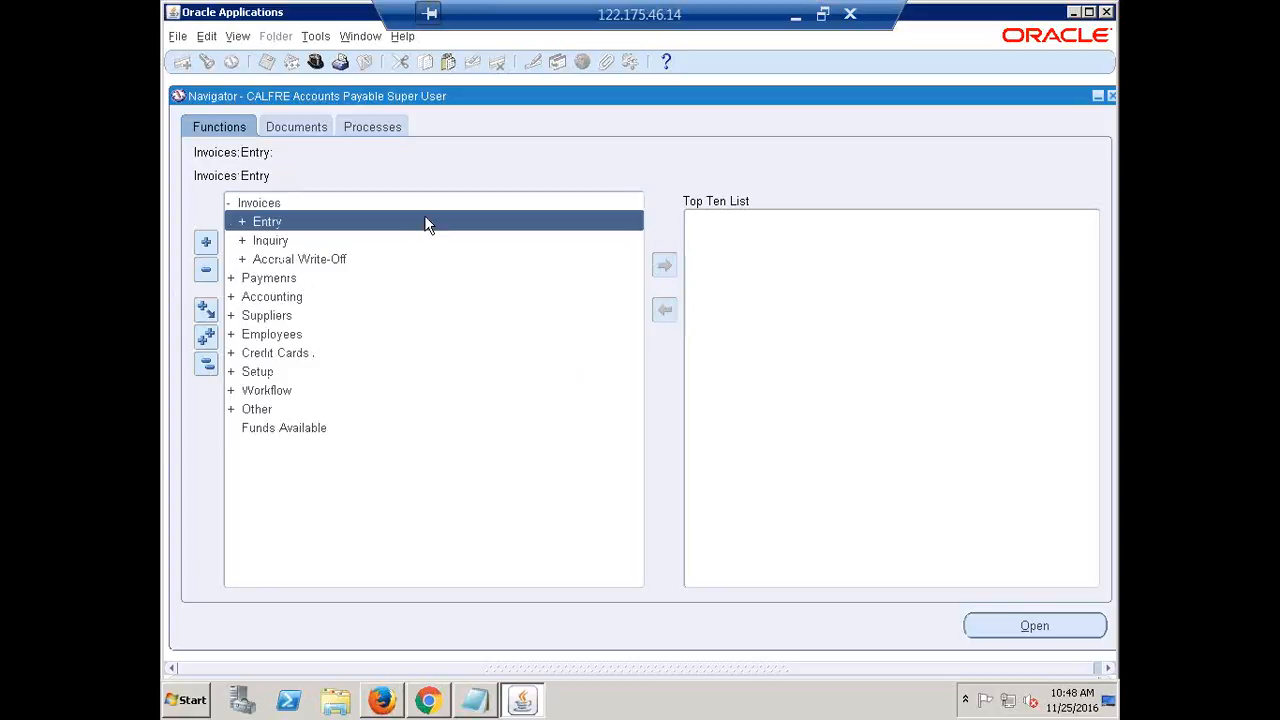
pyautogui.doubleClick(424, 215)
pyautogui.press('Down')
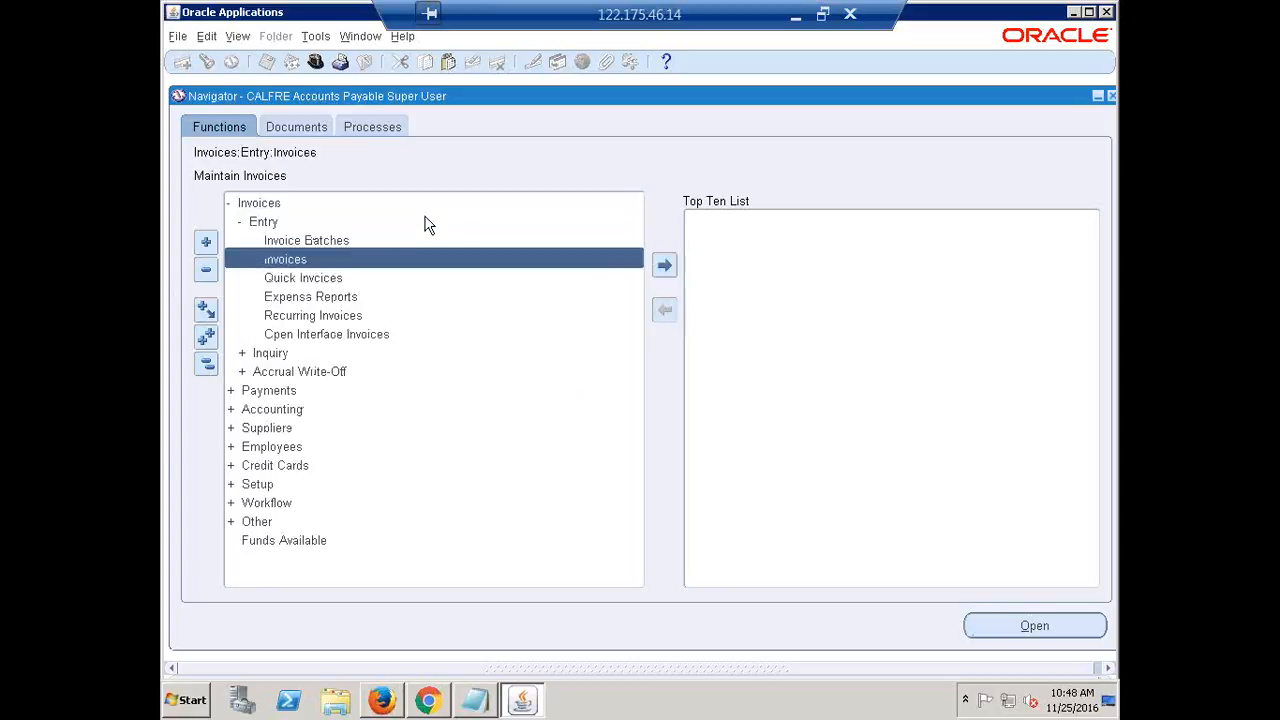
pyautogui.press('Return')
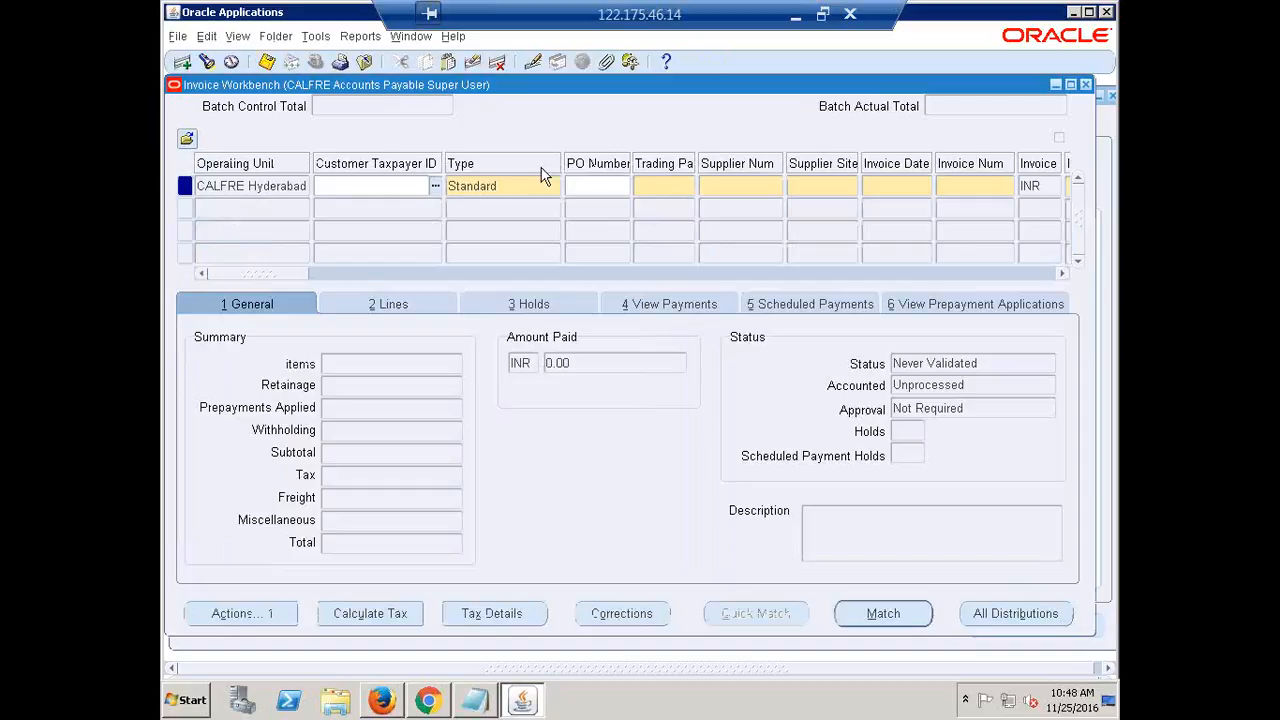
# Enter PO number 2 on the new invoice and keep the default 25-NOV-2016 invoice date
pyautogui.click(600, 186)
pyautogui.write('2')
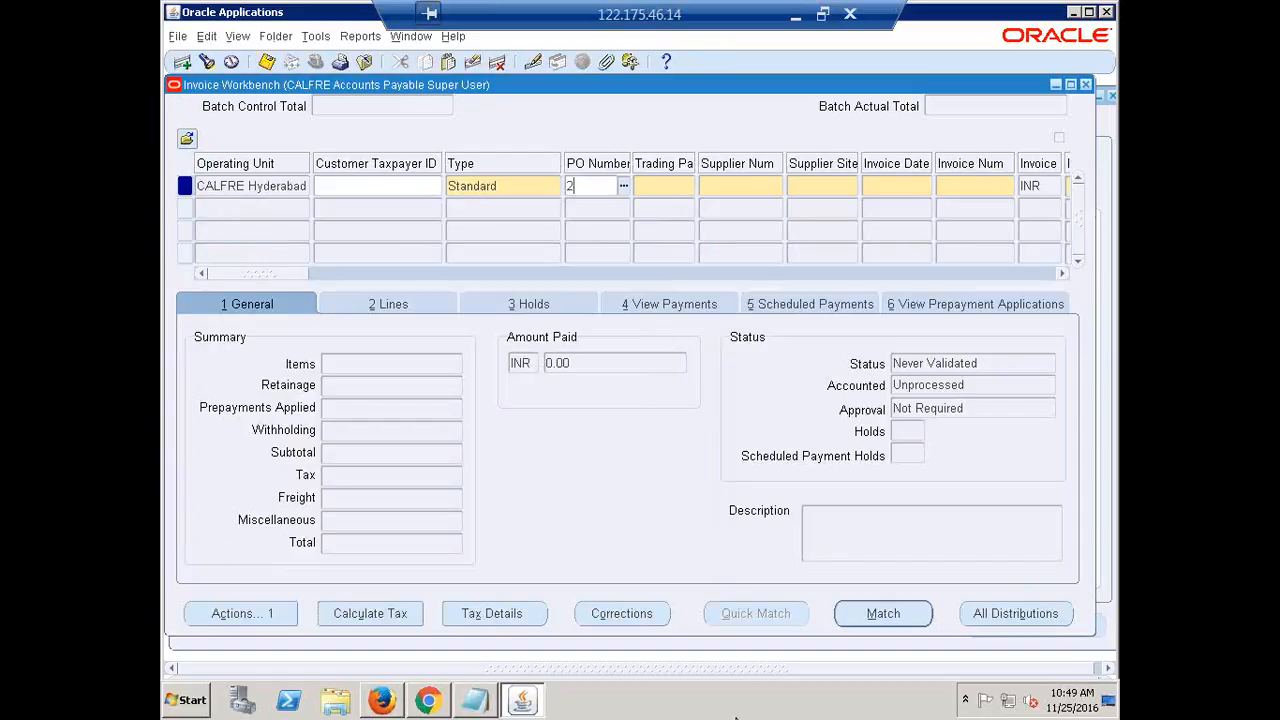
pyautogui.press('Tab')
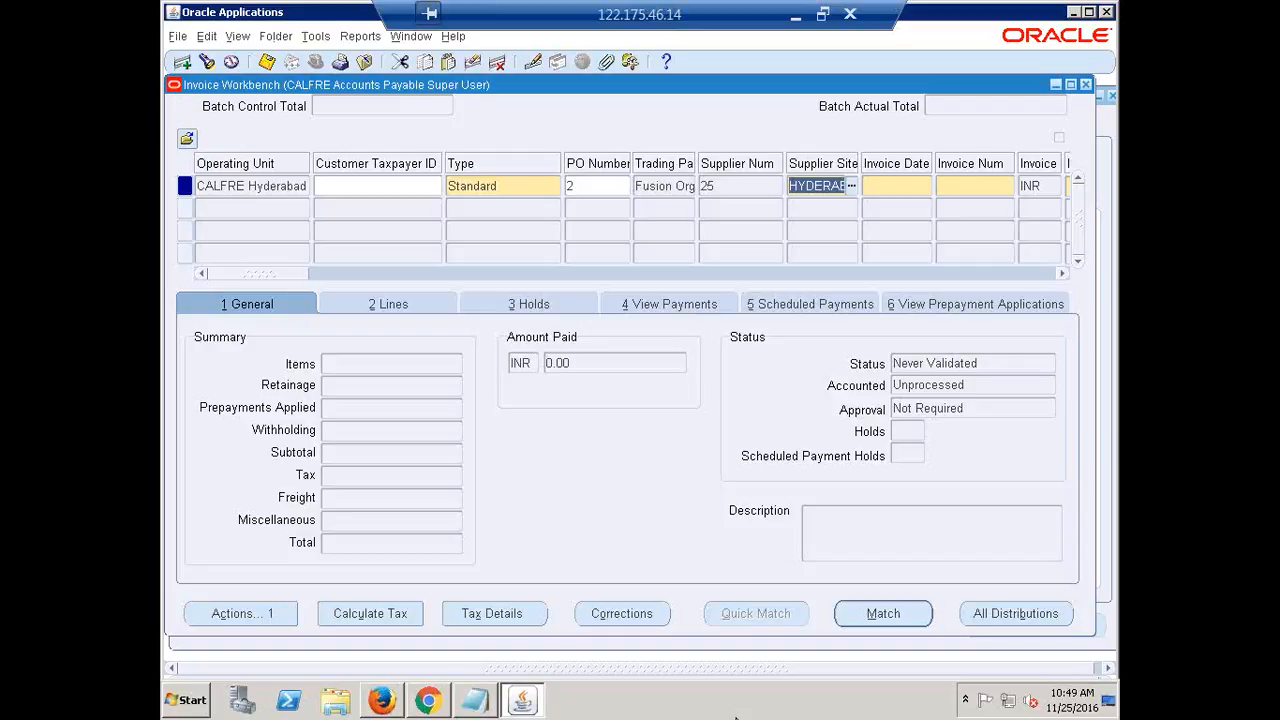
pyautogui.press('Tab')
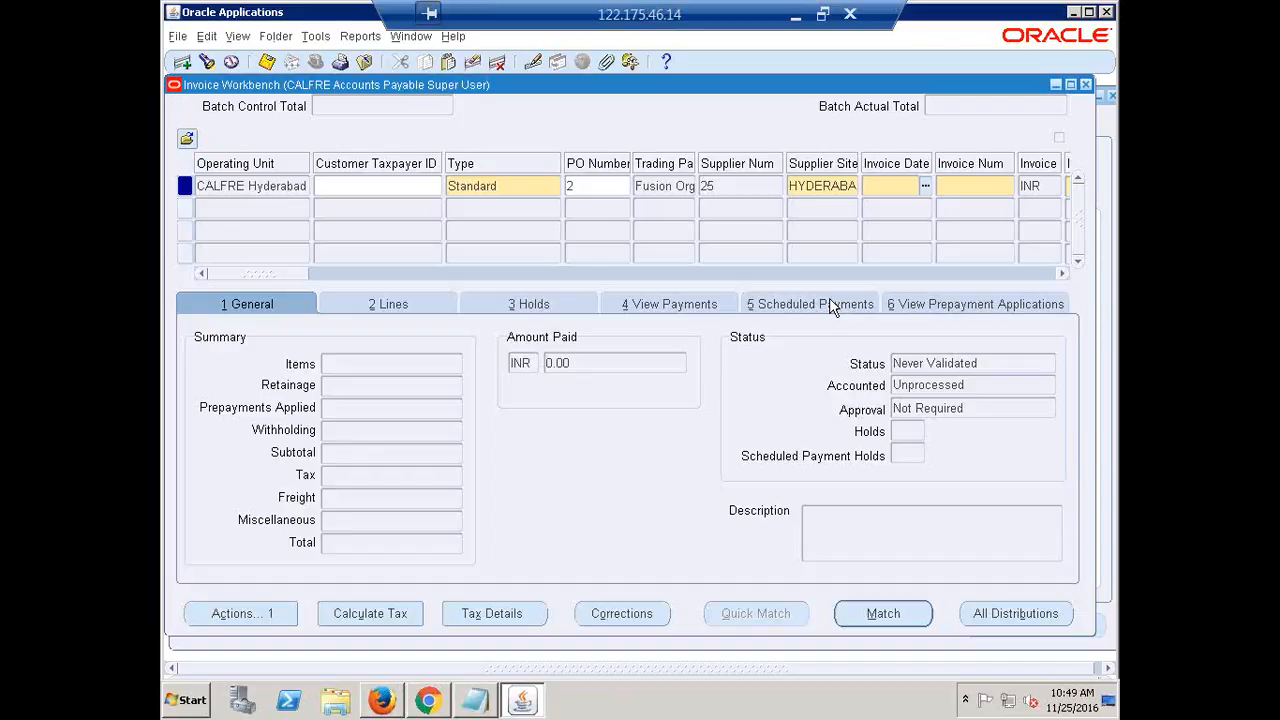
pyautogui.press('Tab')
# Set invoice number FUSION10 and invoice amount 50,000.00
pyautogui.write('f')
pyautogui.press('BackSpace')
pyautogui.write('FUSION')
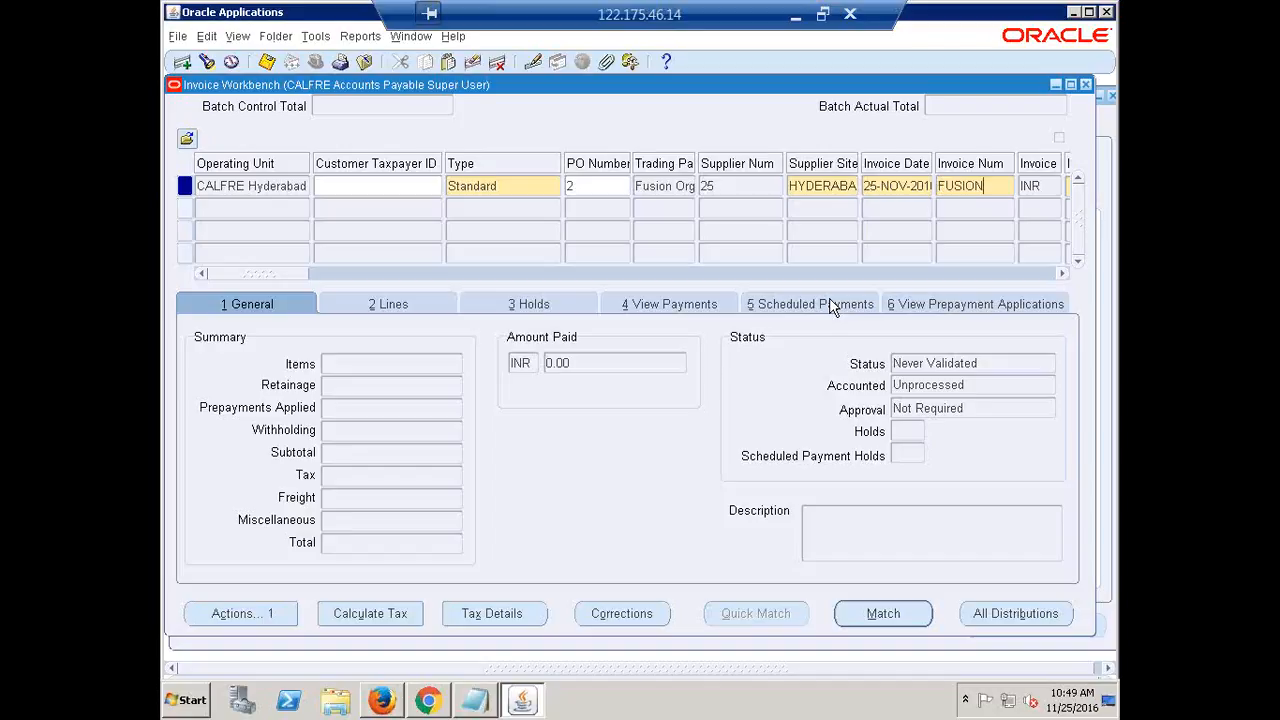
pyautogui.write('10')
pyautogui.press('Tab')
pyautogui.press('Tab')
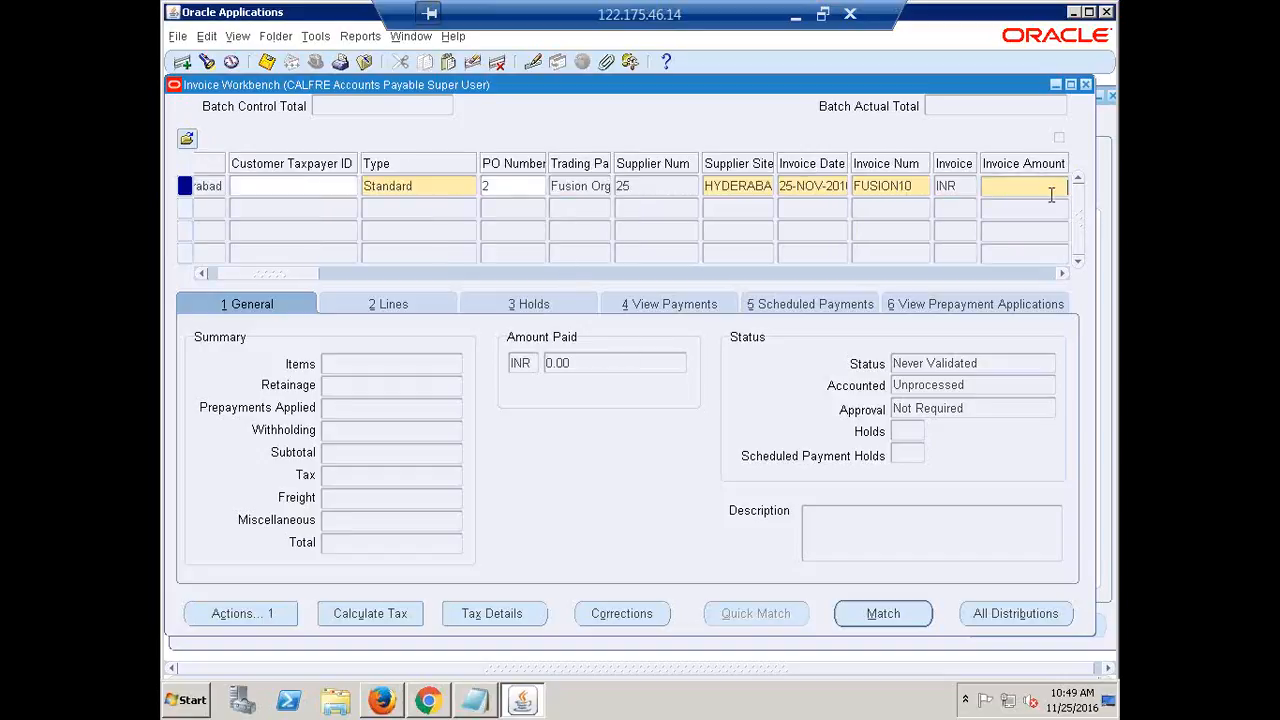
pyautogui.write('560000')
pyautogui.press('Tab')
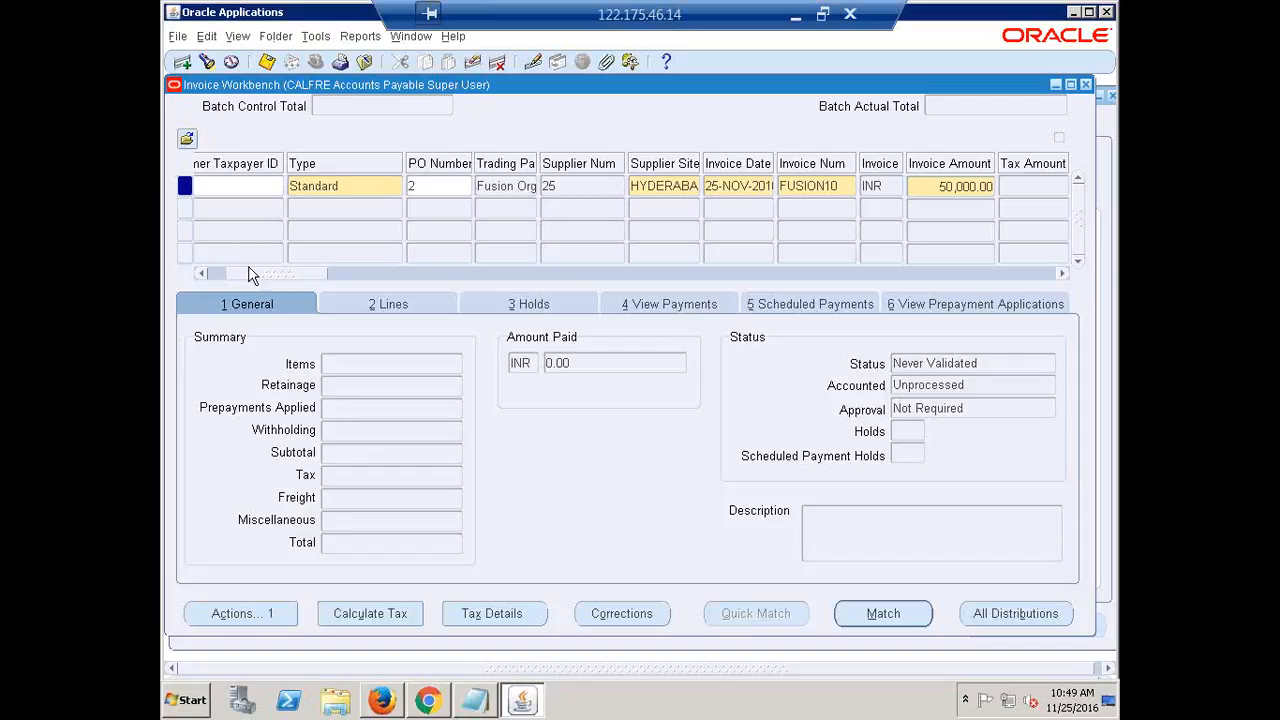
# Set the invoice's Match Action to Purchase Order
pyautogui.moveTo(250, 276); pyautogui.dragTo(427, 340)
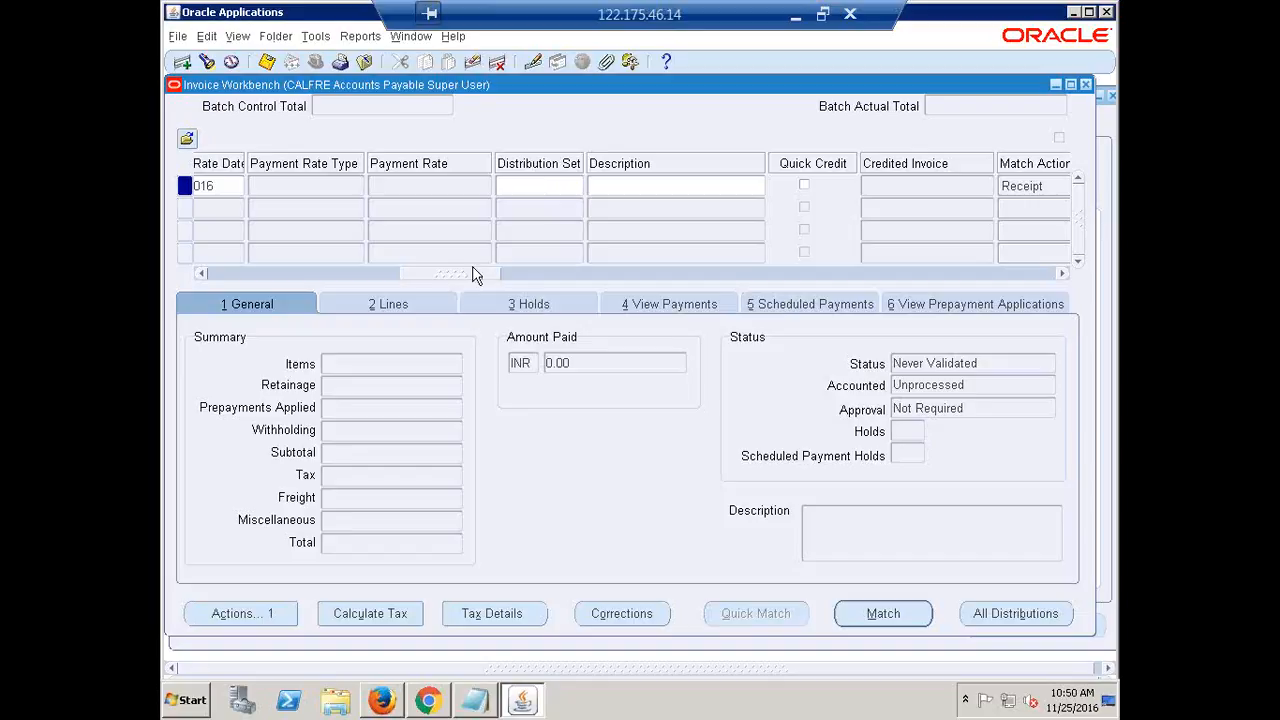
pyautogui.moveTo(452, 280); pyautogui.dragTo(523, 310)
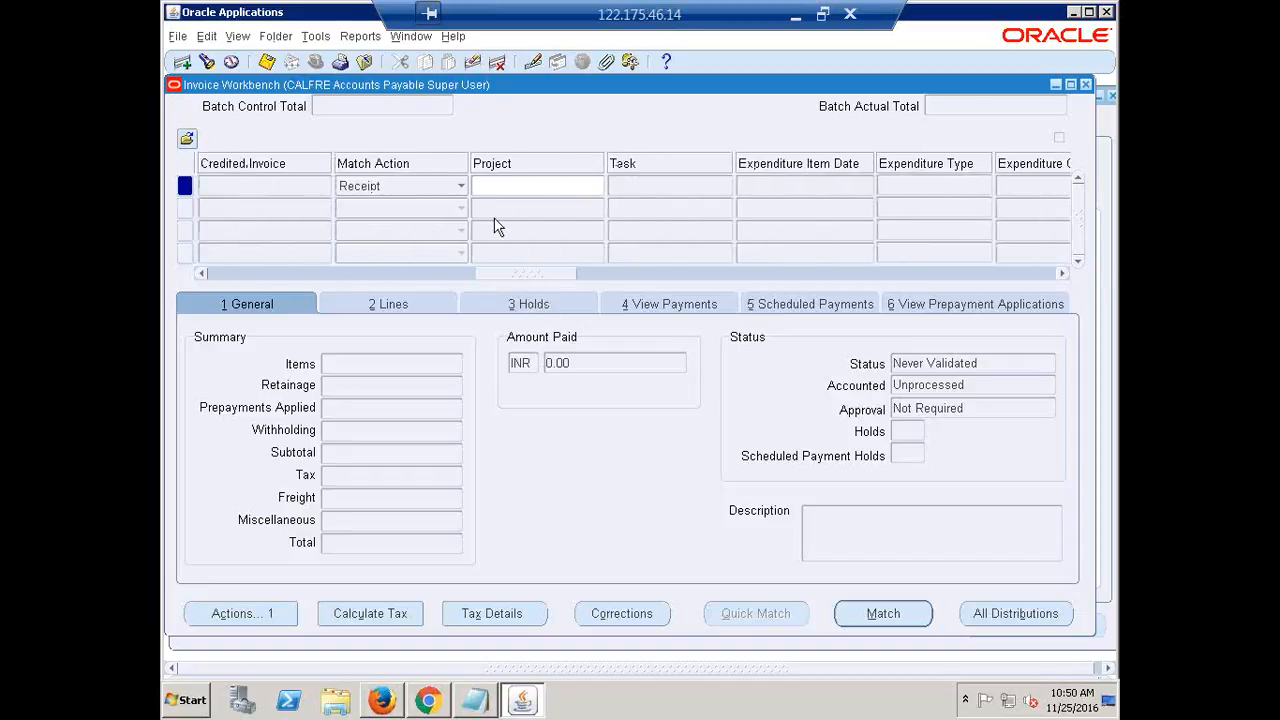
pyautogui.click(462, 188)
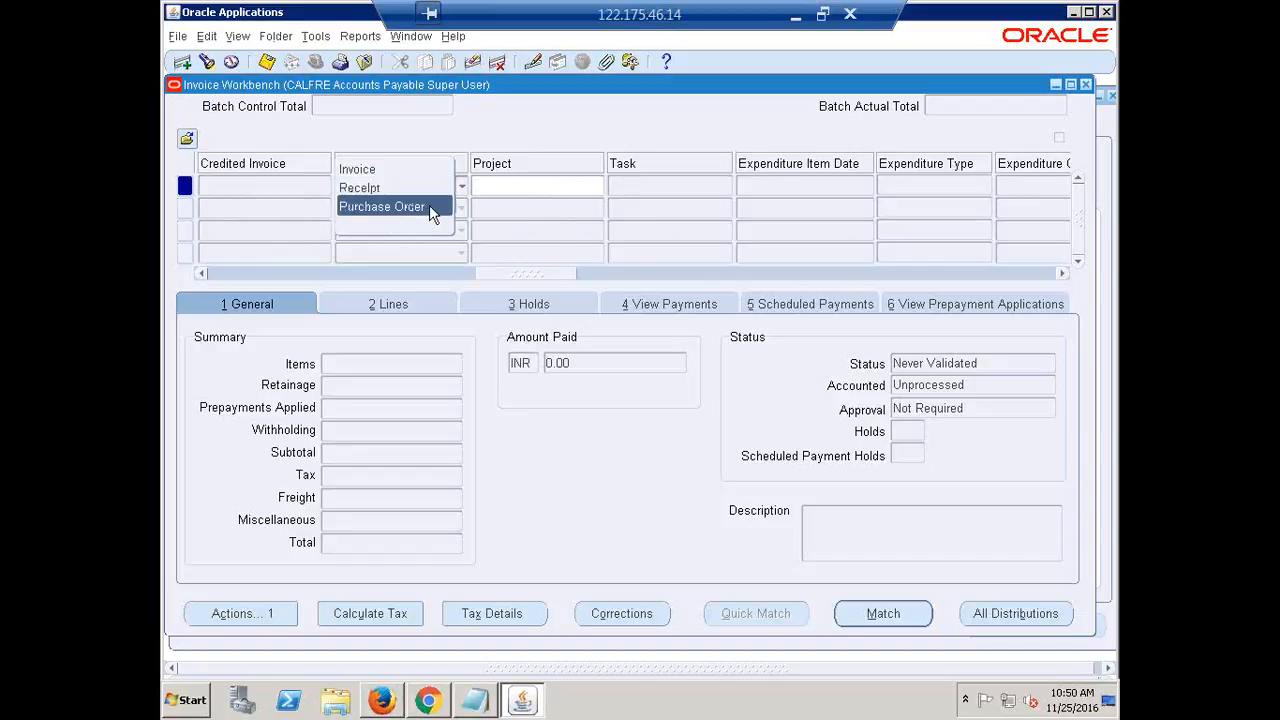
pyautogui.click(424, 207)
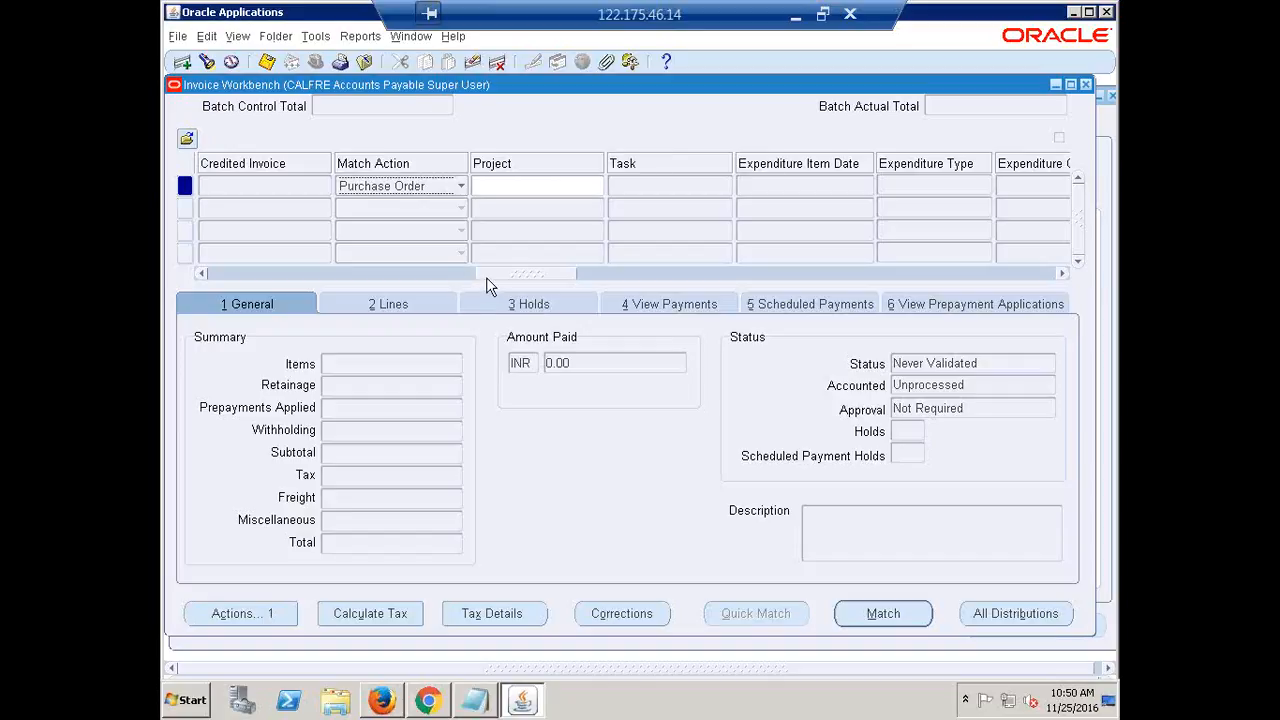
pyautogui.moveTo(486, 277); pyautogui.dragTo(617, 293)
# Replace the Immediate payment terms with CALFRE Immediate
pyautogui.click(648, 185)
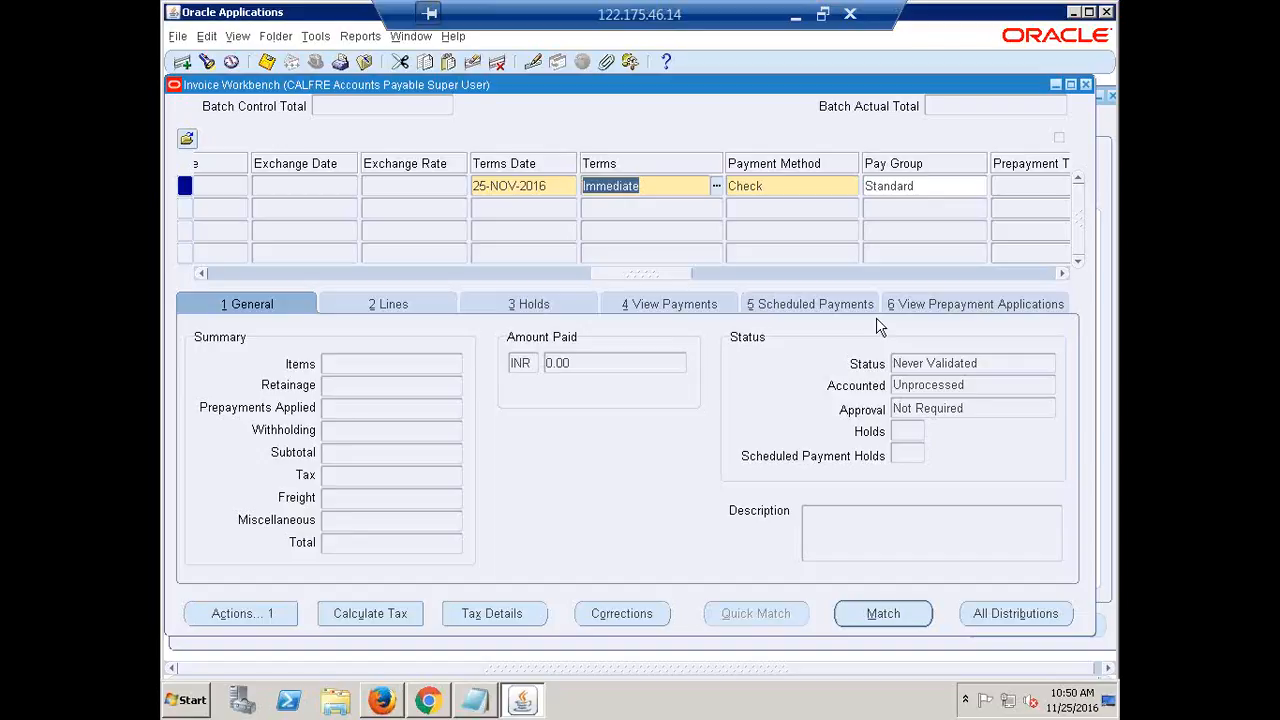
pyautogui.write('CALFRE IMM')
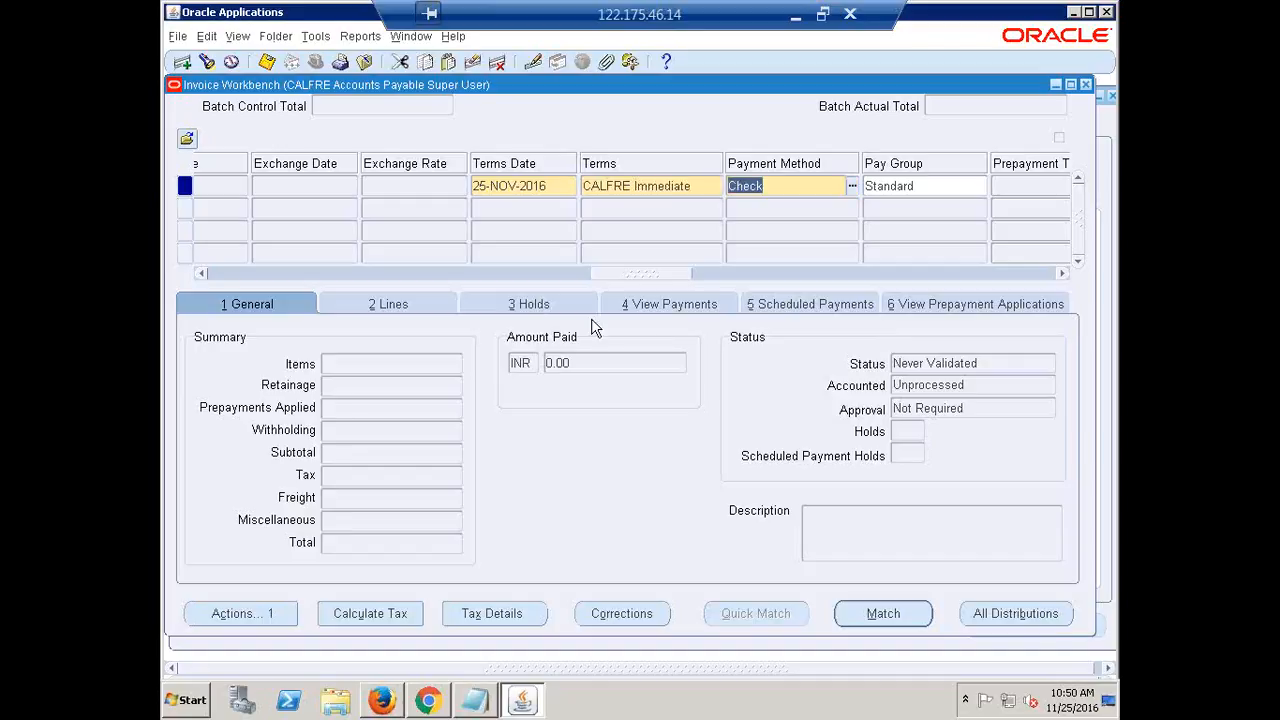
pyautogui.click(410, 186)
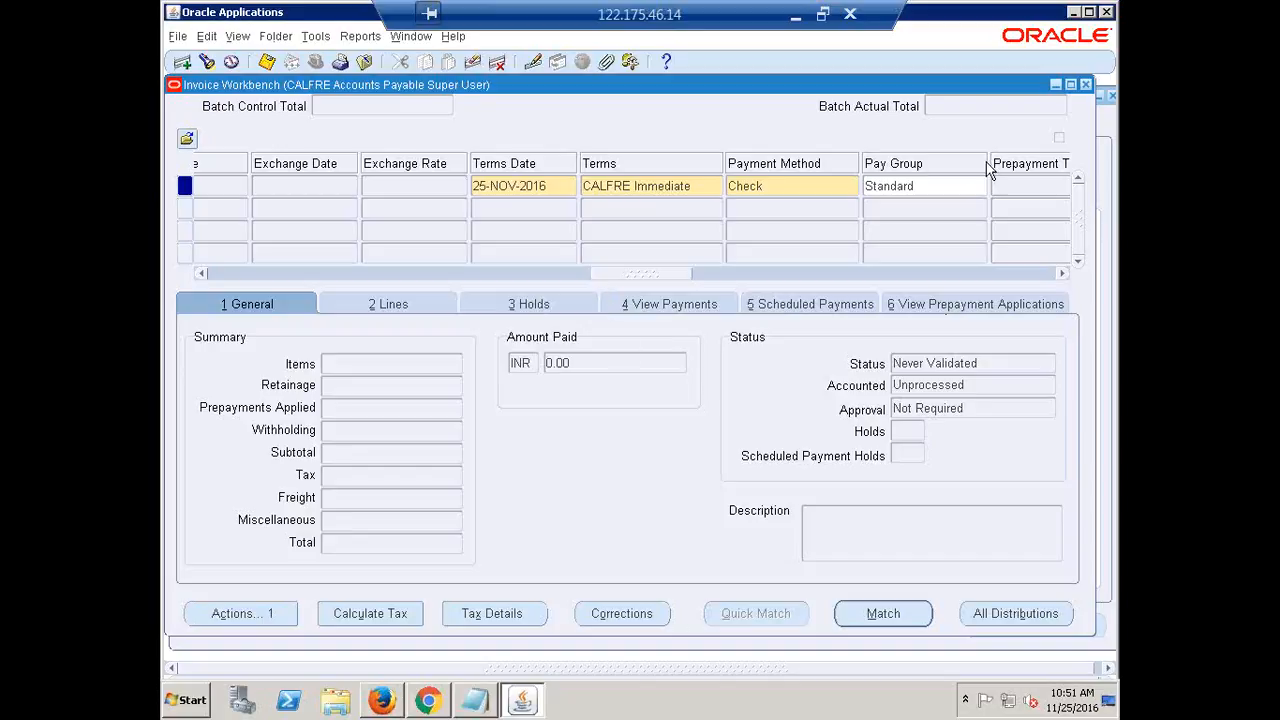
pyautogui.moveTo(645, 277); pyautogui.dragTo(195, 271)
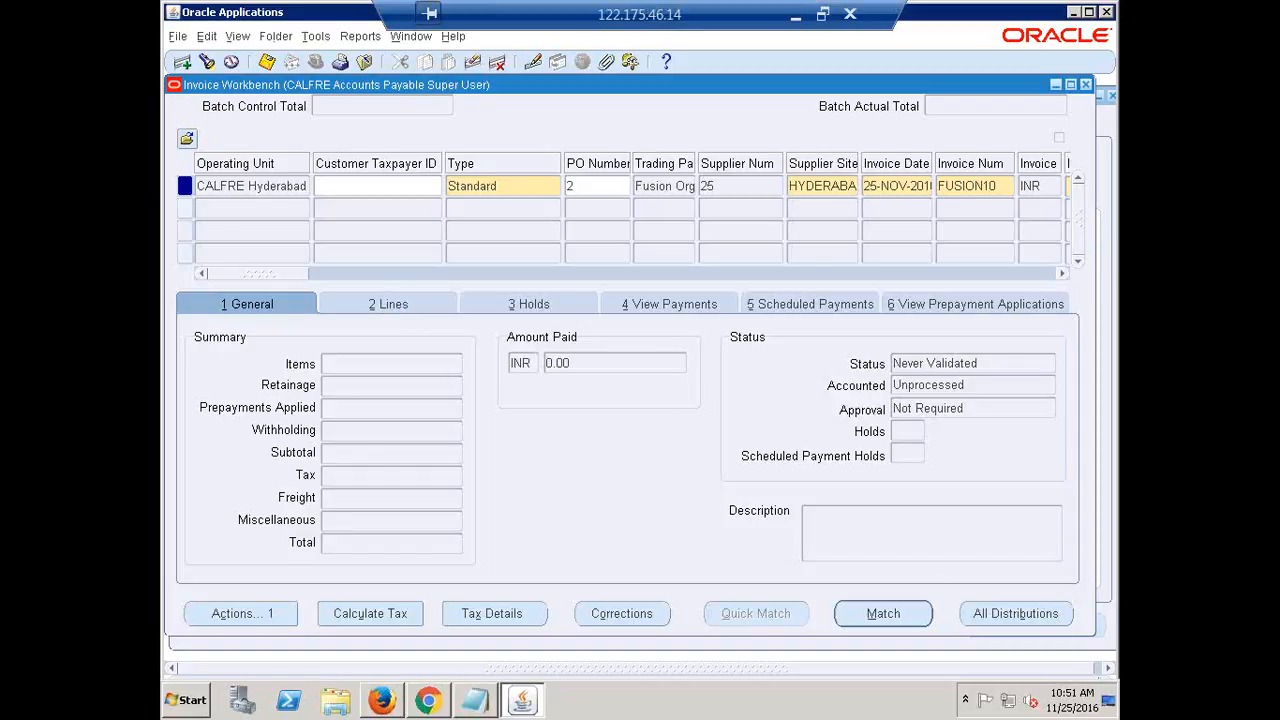
# Start matching and check PO Num 2 is filled in the purchase order search
pyautogui.click(892, 614)
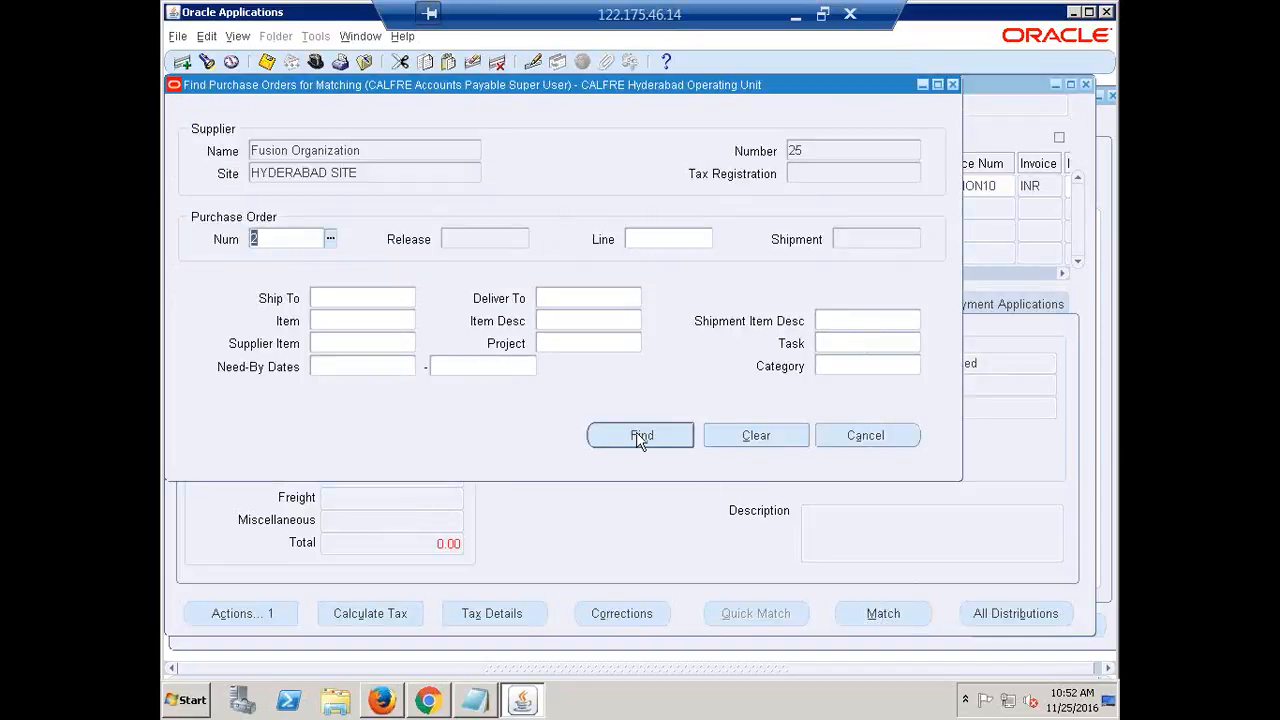
pyautogui.click(268, 241)
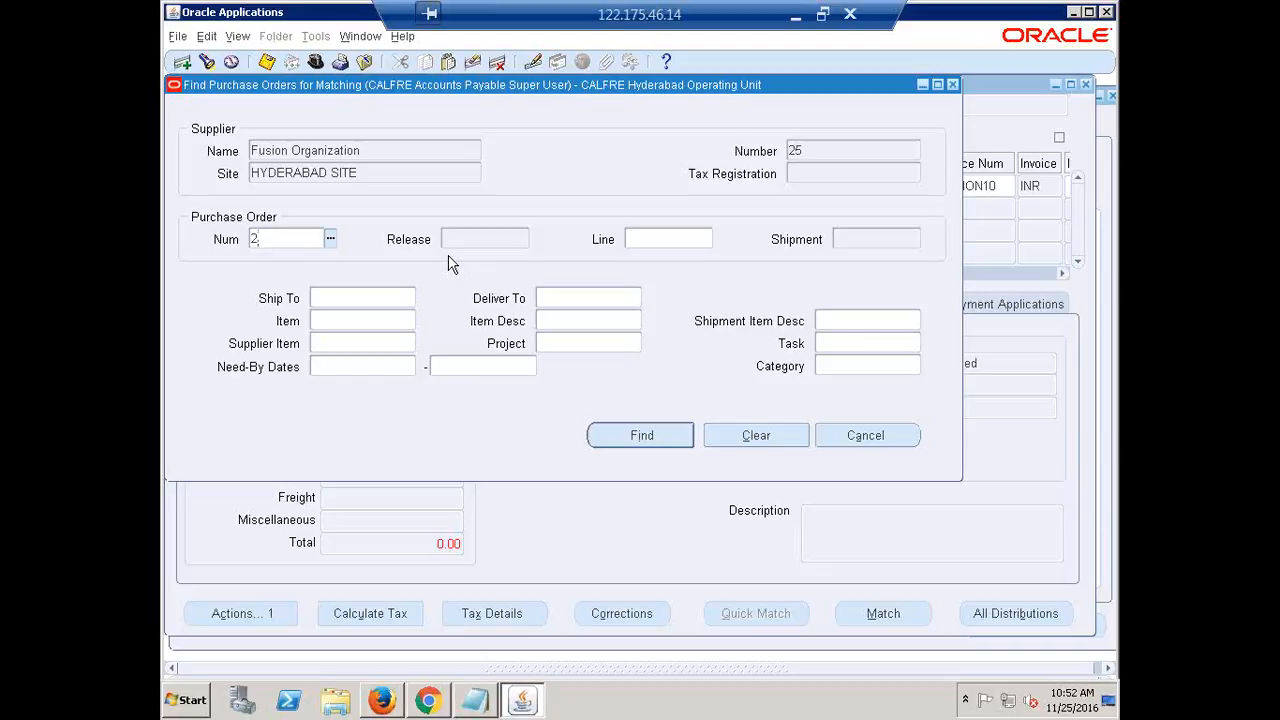
# Match PO 2's Service Contract line, reducing its match amount from 100,000.00 to 50,000.00
pyautogui.click(623, 436)
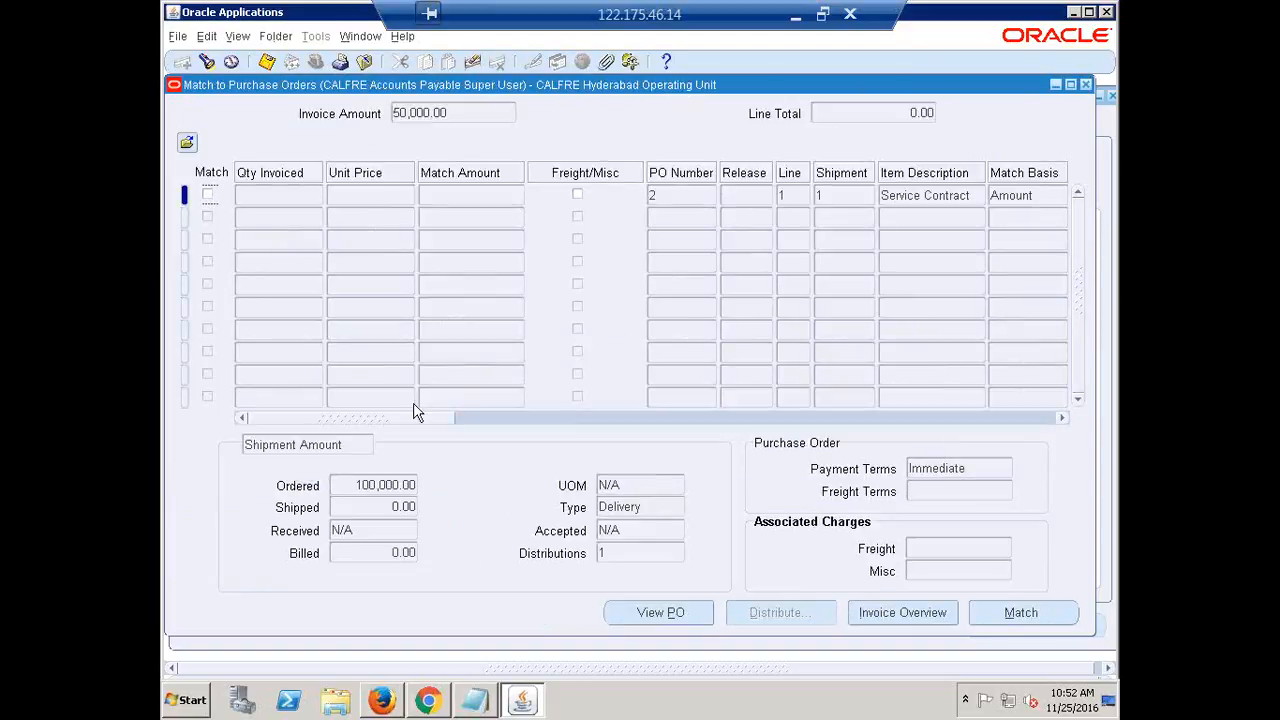
pyautogui.click(208, 196)
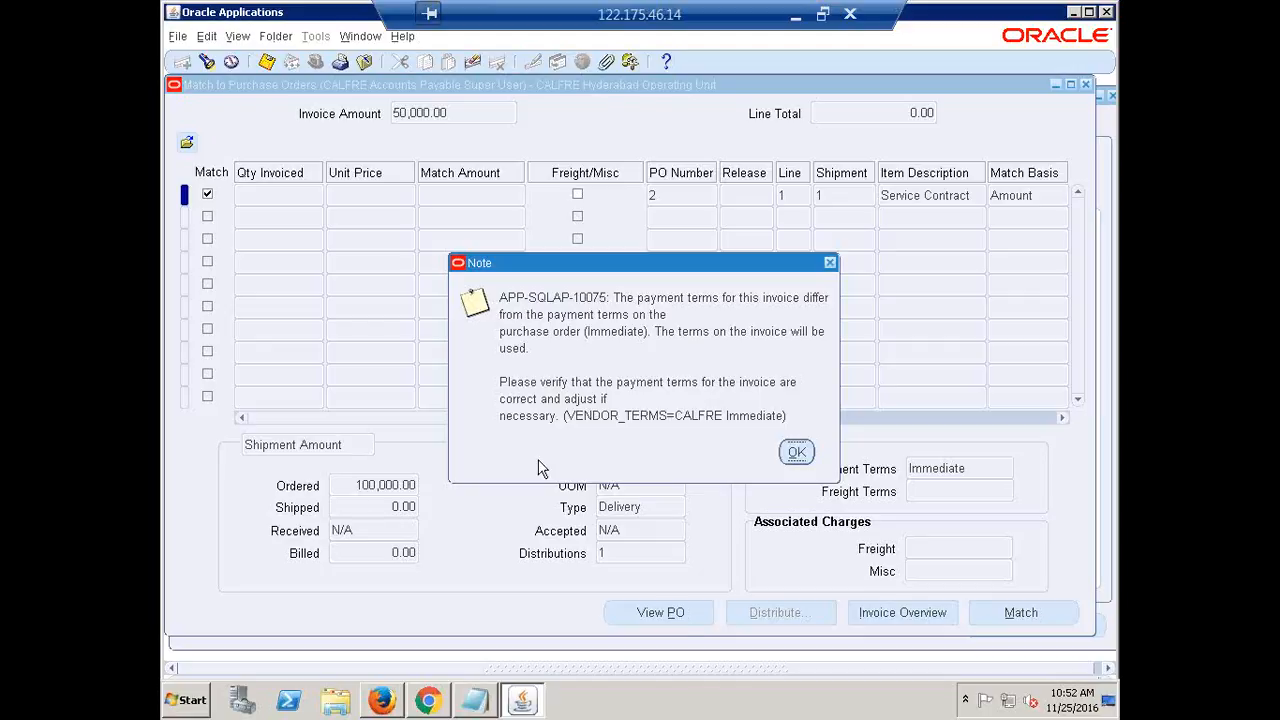
pyautogui.click(797, 452)
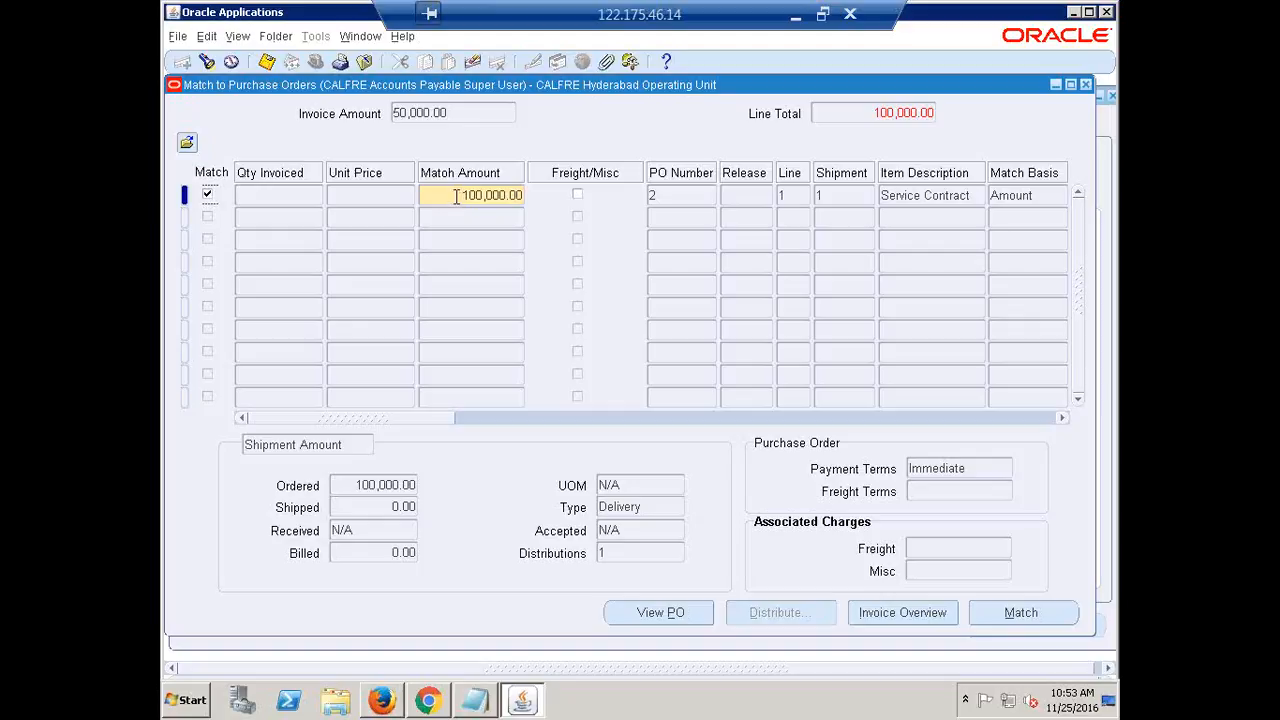
pyautogui.moveTo(423, 195); pyautogui.dragTo(600, 206)
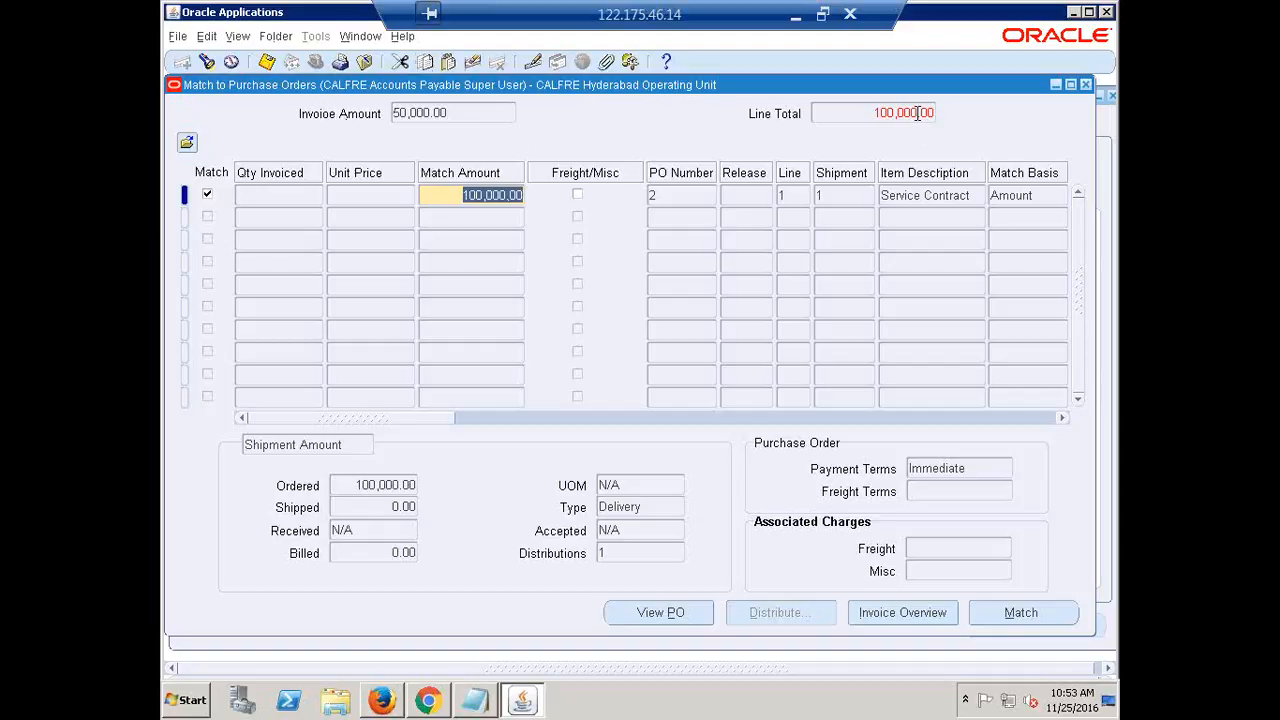
pyautogui.write('50')
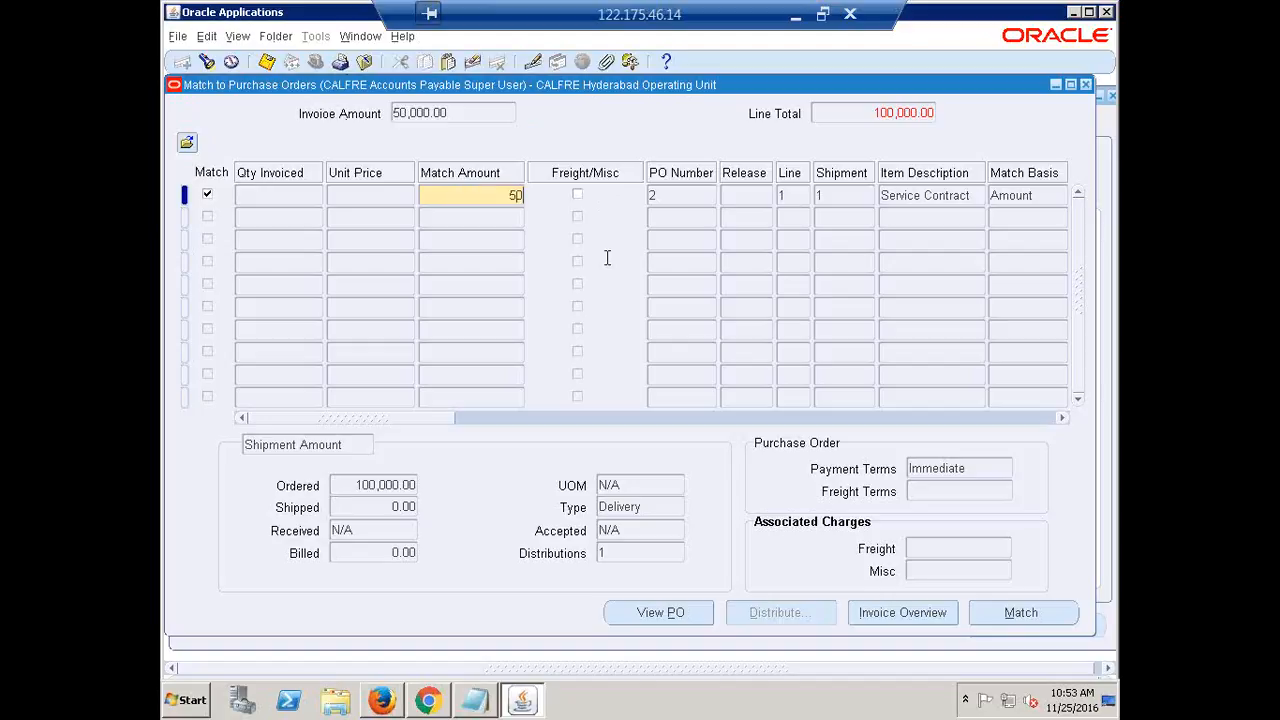
pyautogui.write('000')
pyautogui.press('Tab')
# Apply the PO 2 match and validate invoice FUSION10 at 45,000.00 after retainage
pyautogui.click(1008, 620)
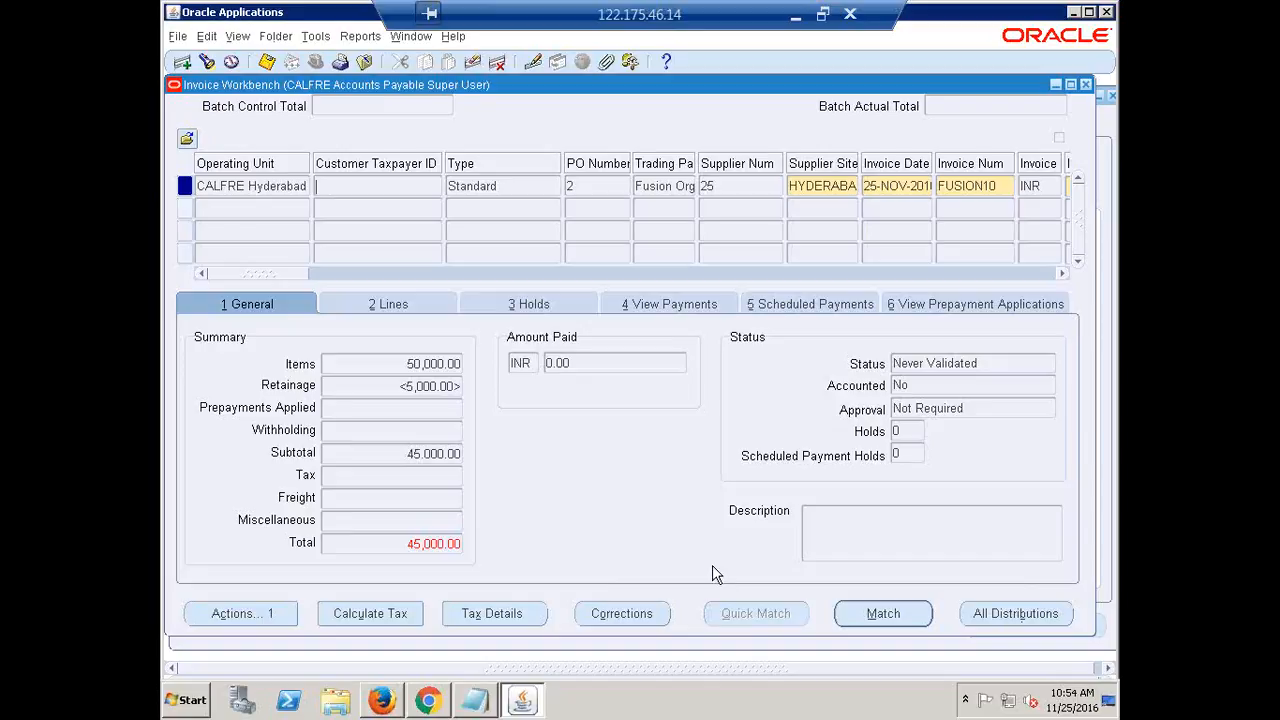
pyautogui.click(253, 613)
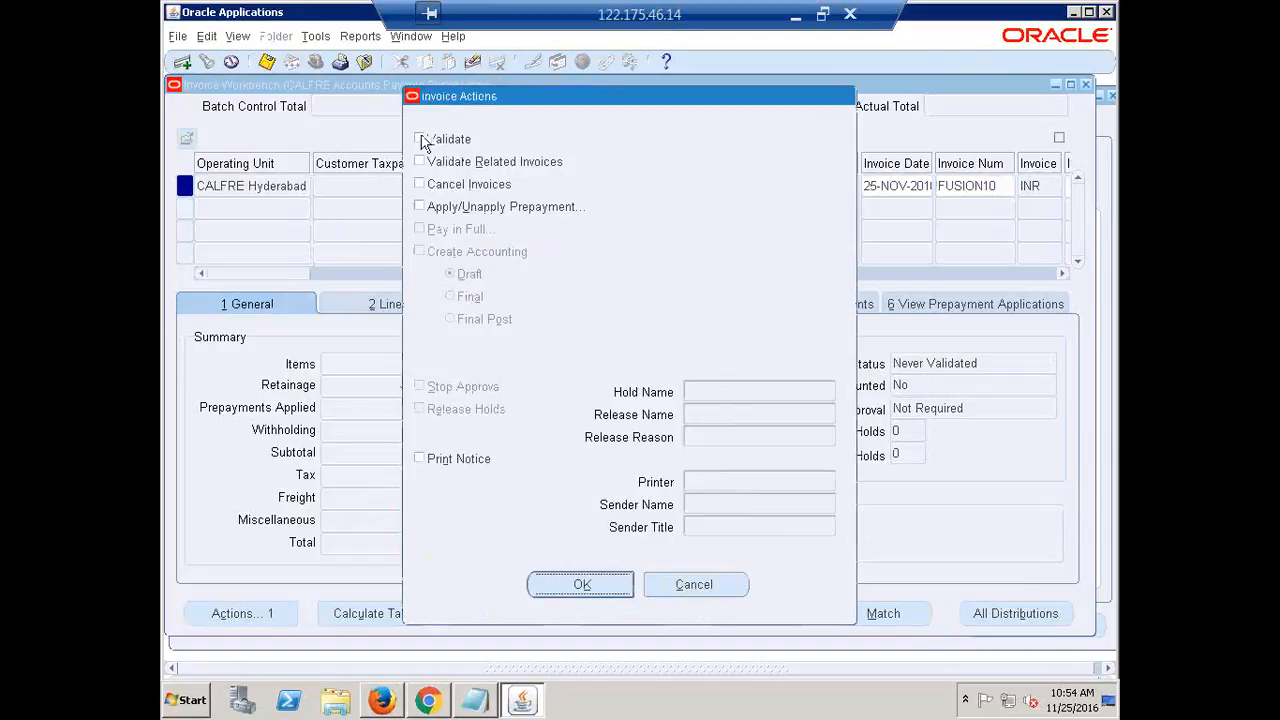
pyautogui.click(419, 139)
pyautogui.click(579, 585)
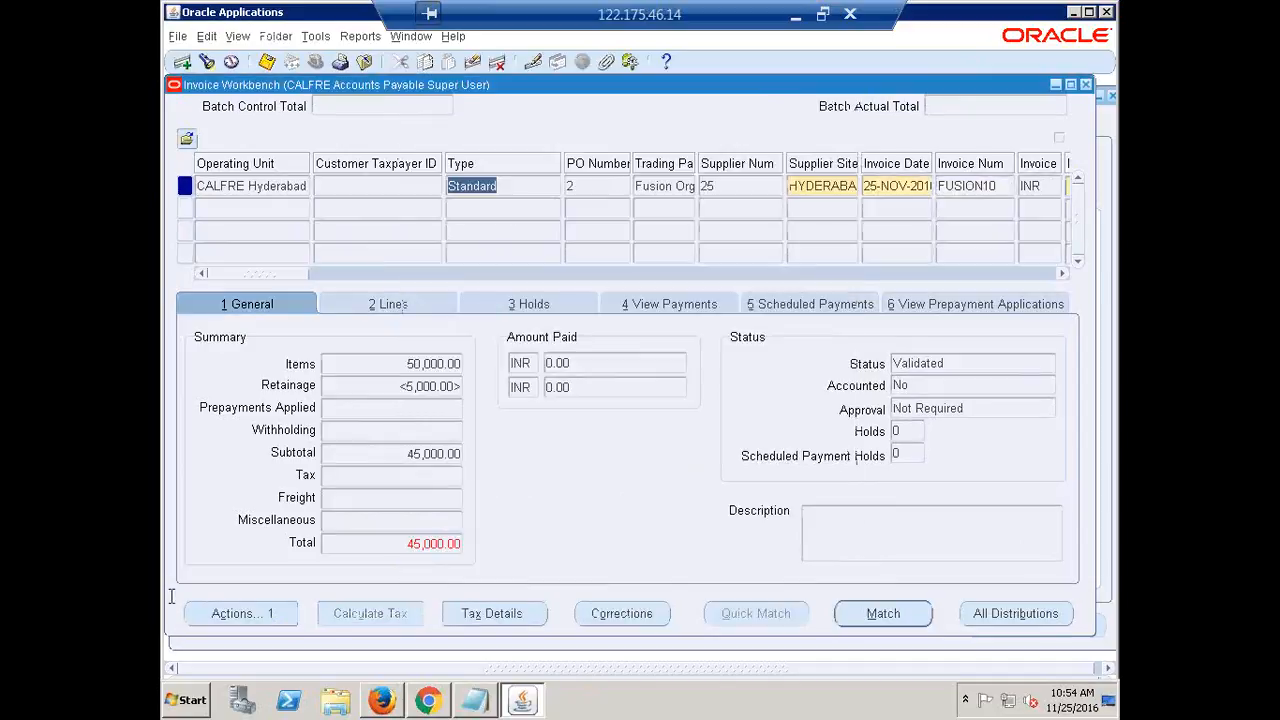
# Run Create Accounting in Final mode for validated invoice FUSION10
pyautogui.click(242, 614)
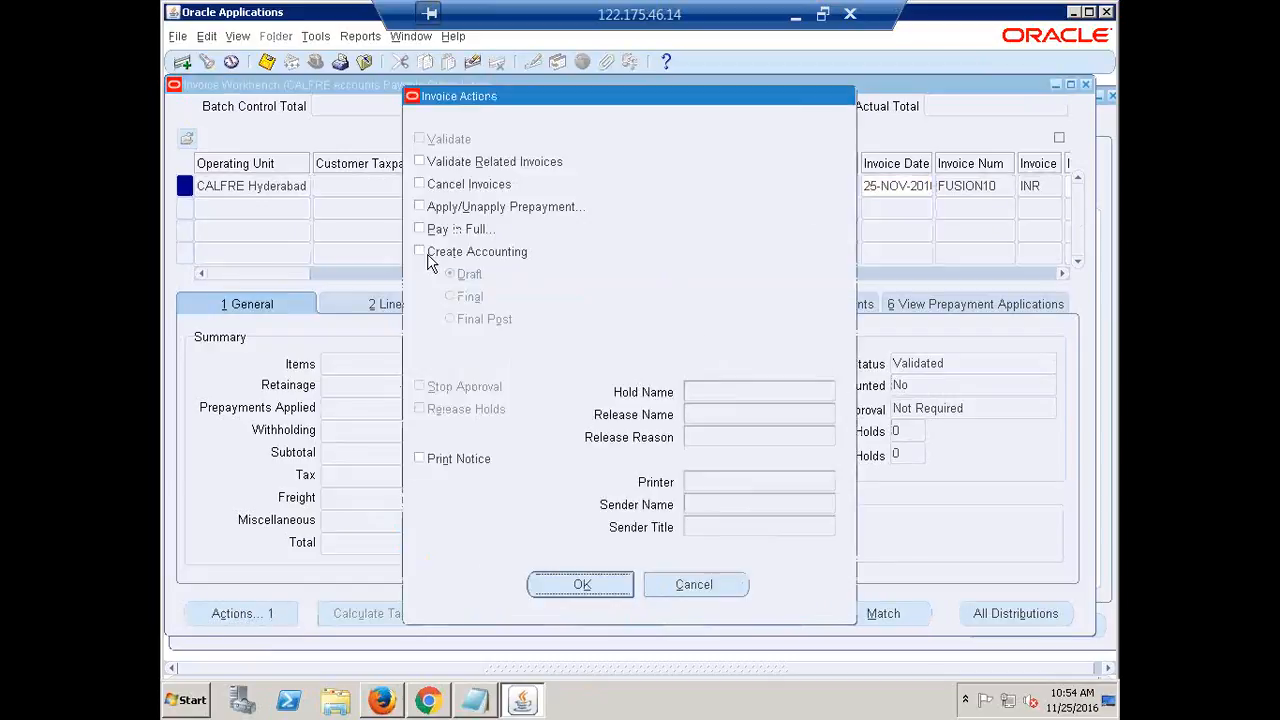
pyautogui.click(441, 253)
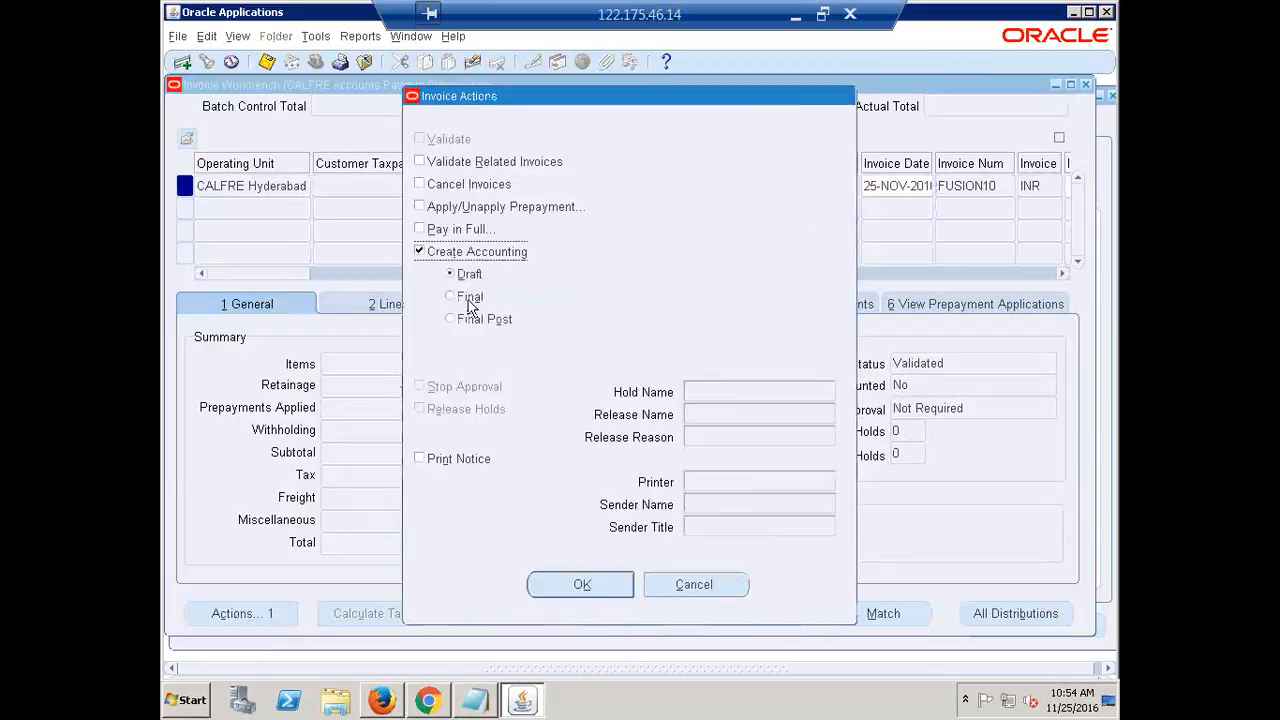
pyautogui.click(466, 297)
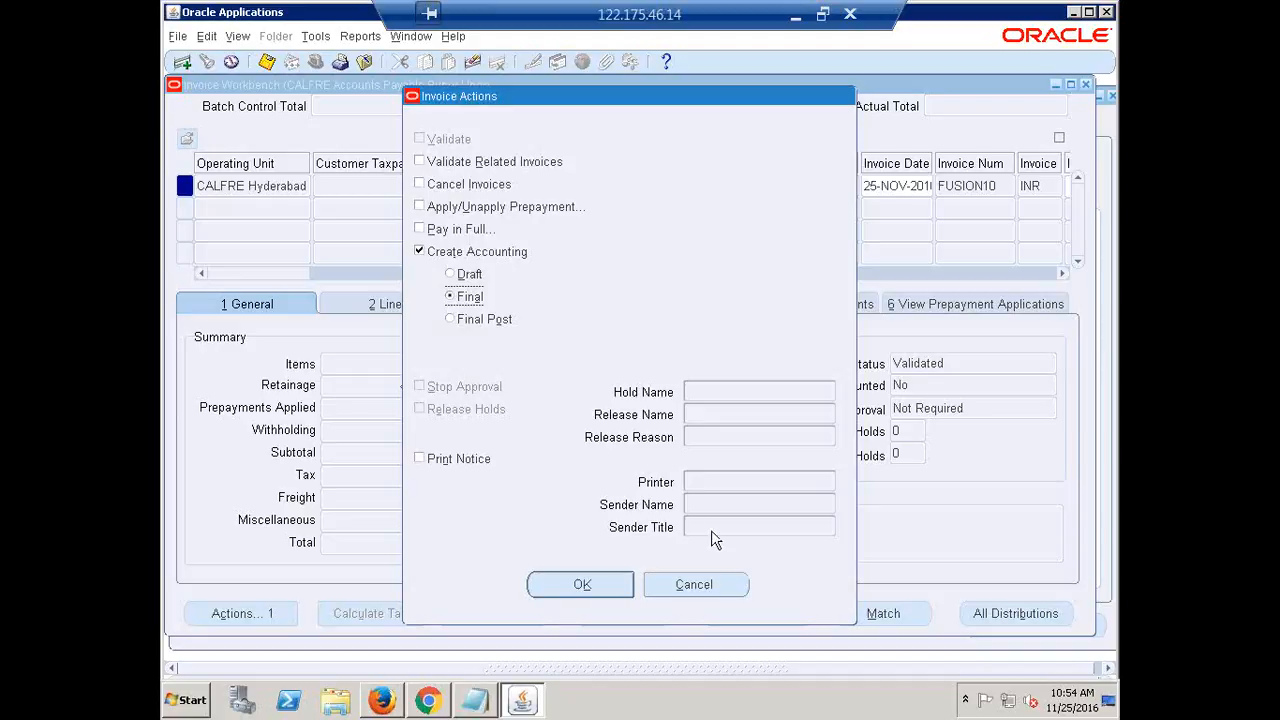
pyautogui.click(567, 580)
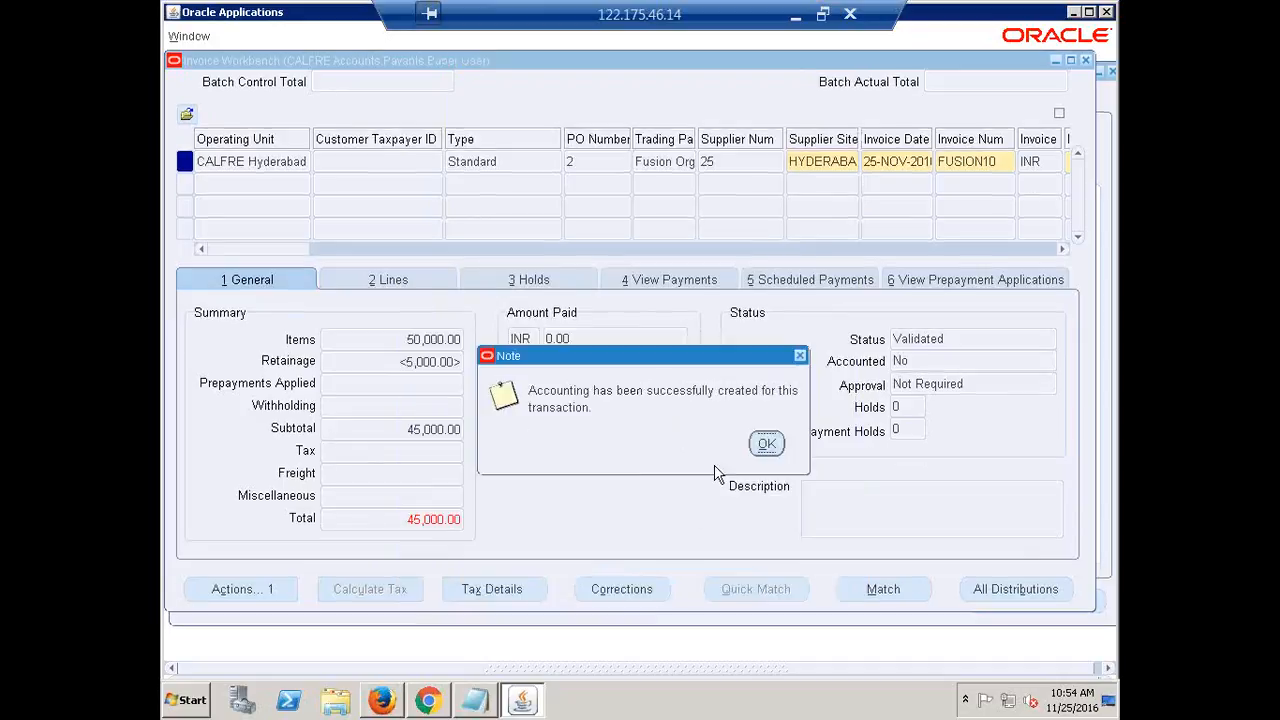
# Acknowledge the accounting success note so FUSION10 shows Accounted: Yes
pyautogui.click(766, 446)
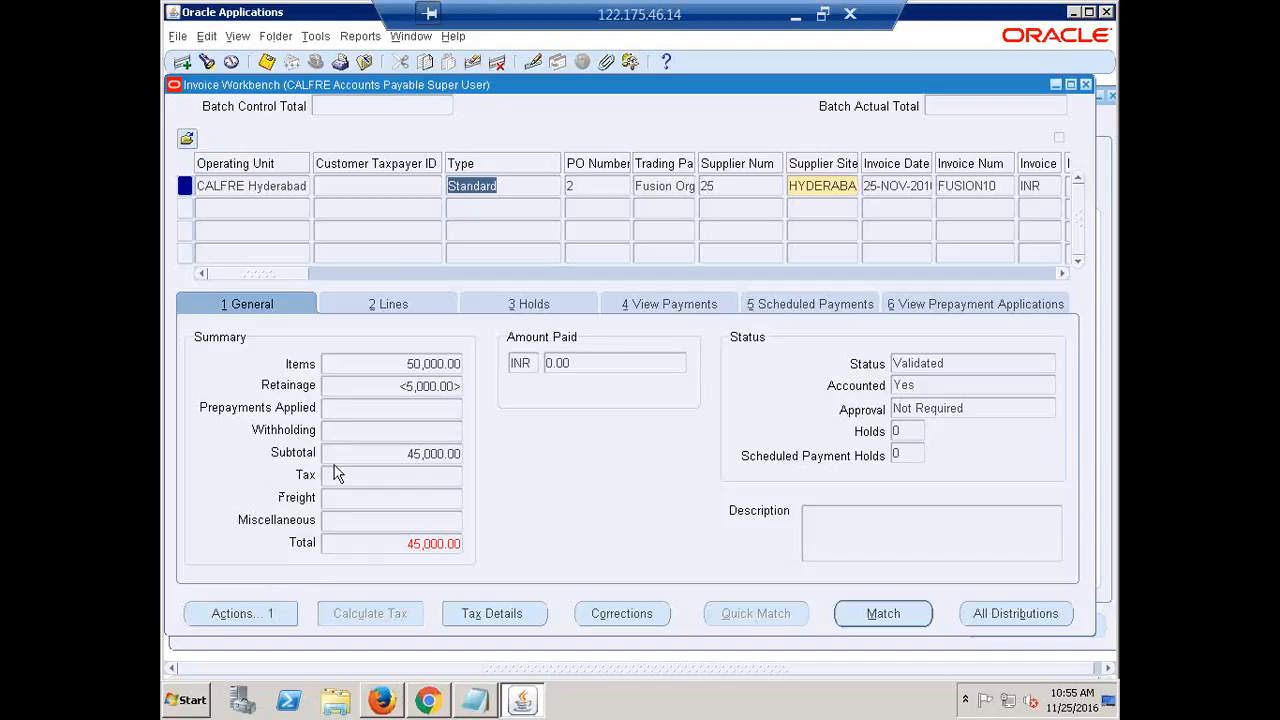
# Open View Accounting from the Reports menu to see FUSION10's subledger journal lines
pyautogui.click(586, 8)
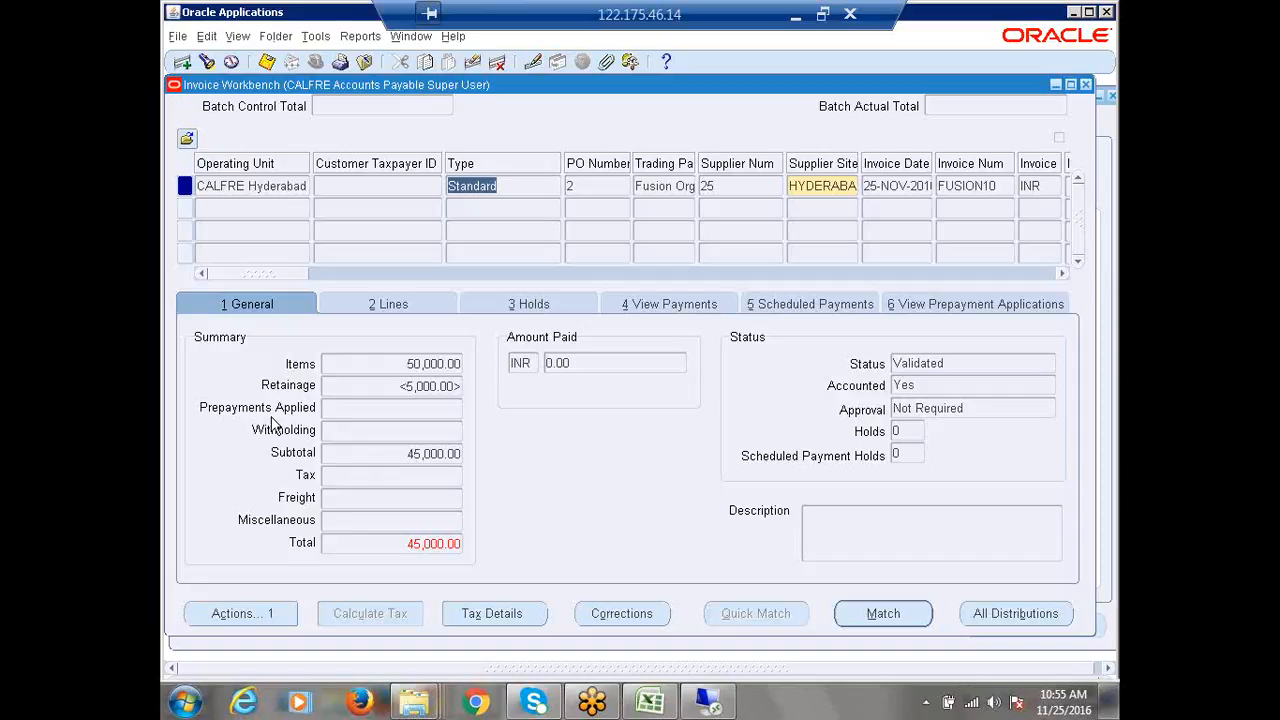
pyautogui.click(364, 38)
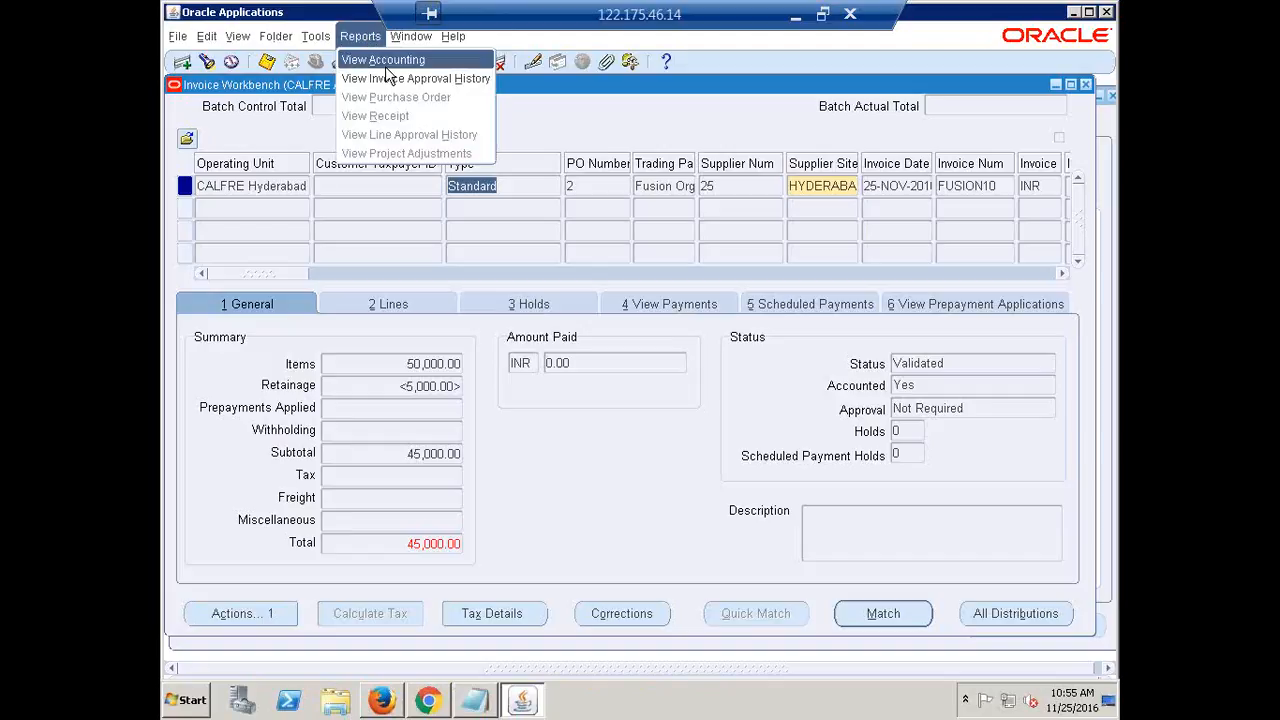
pyautogui.click(384, 61)
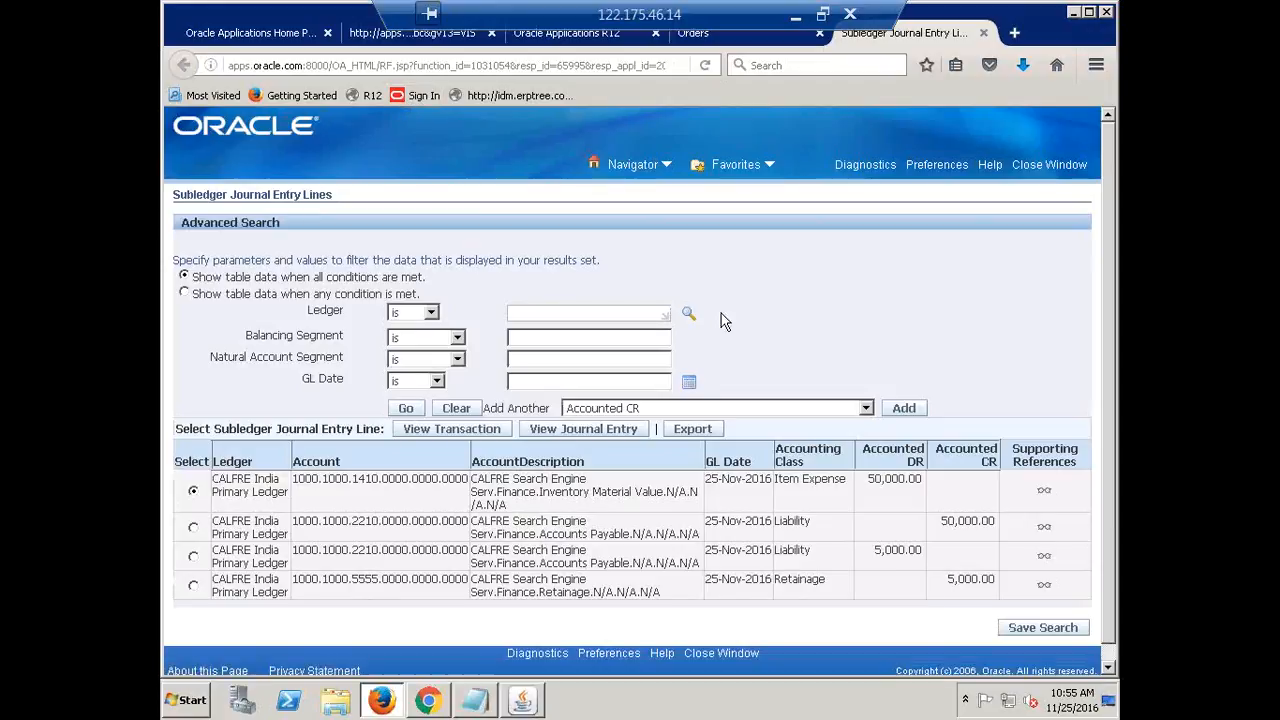
pyautogui.scroll(-1, 697, 314)
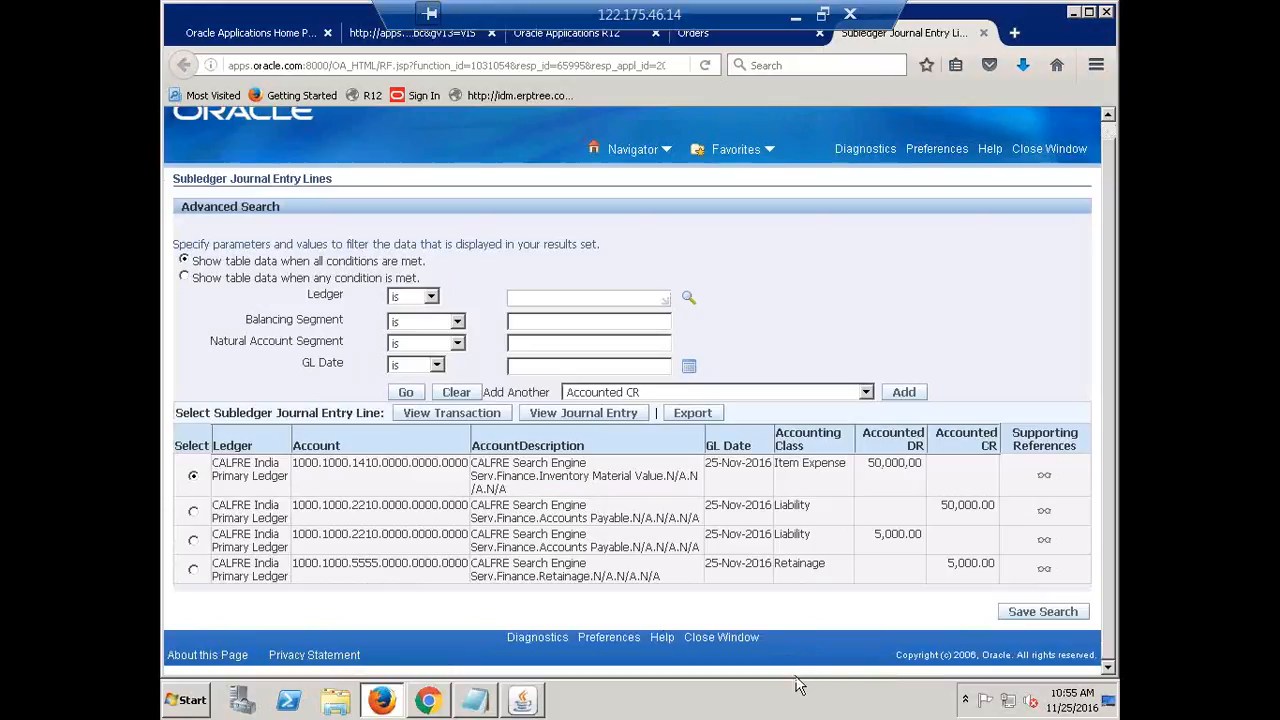
pyautogui.tripleClick(811, 466)
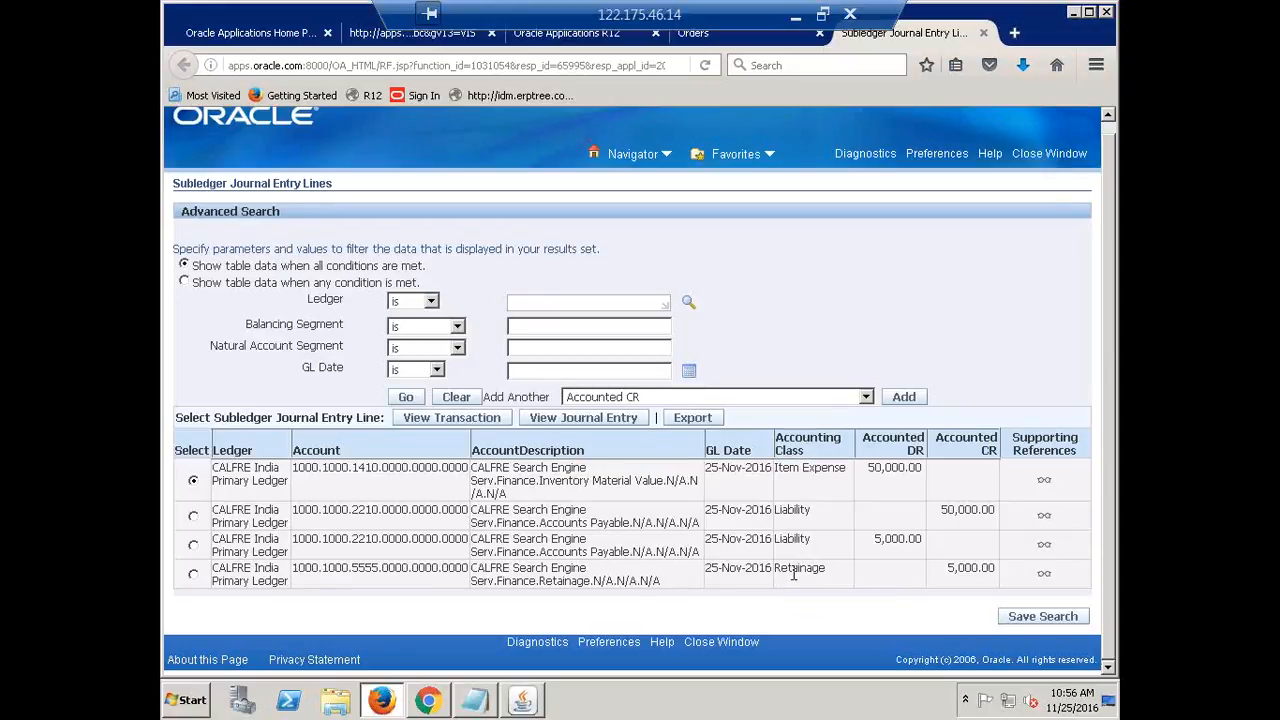
pyautogui.tripleClick(794, 571)
pyautogui.doubleClick(792, 511)
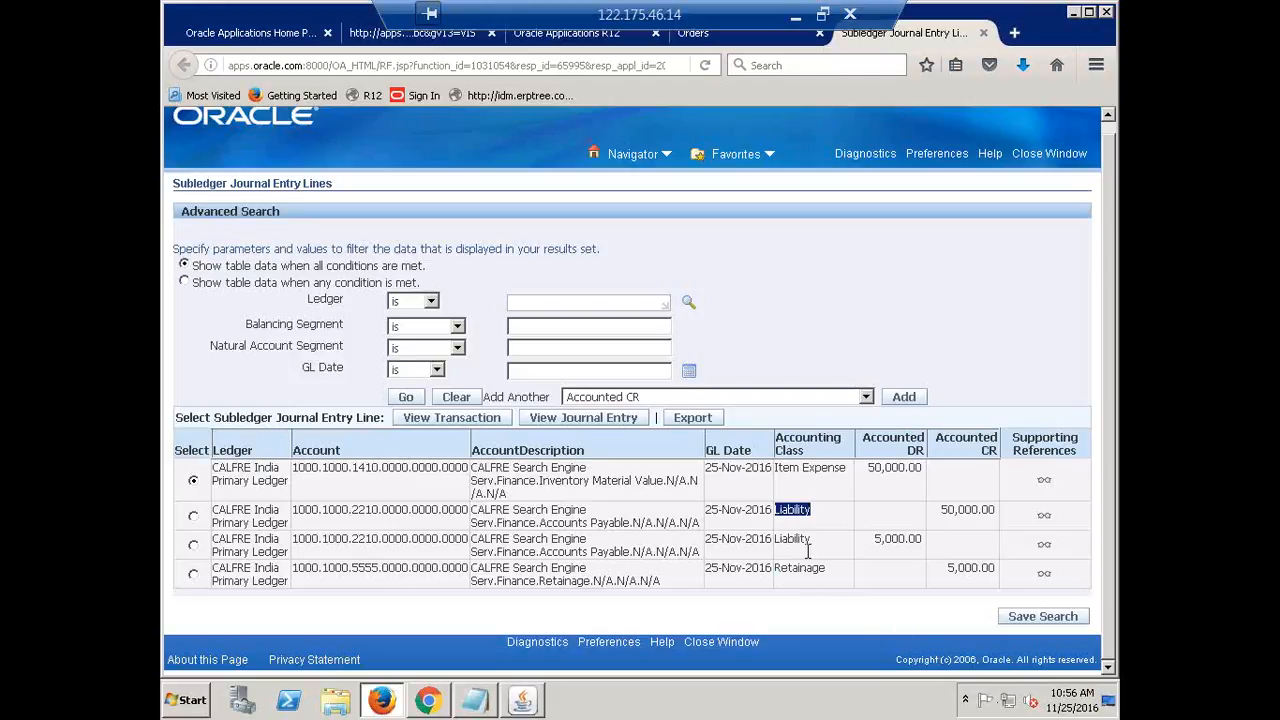
pyautogui.tripleClick(812, 468)
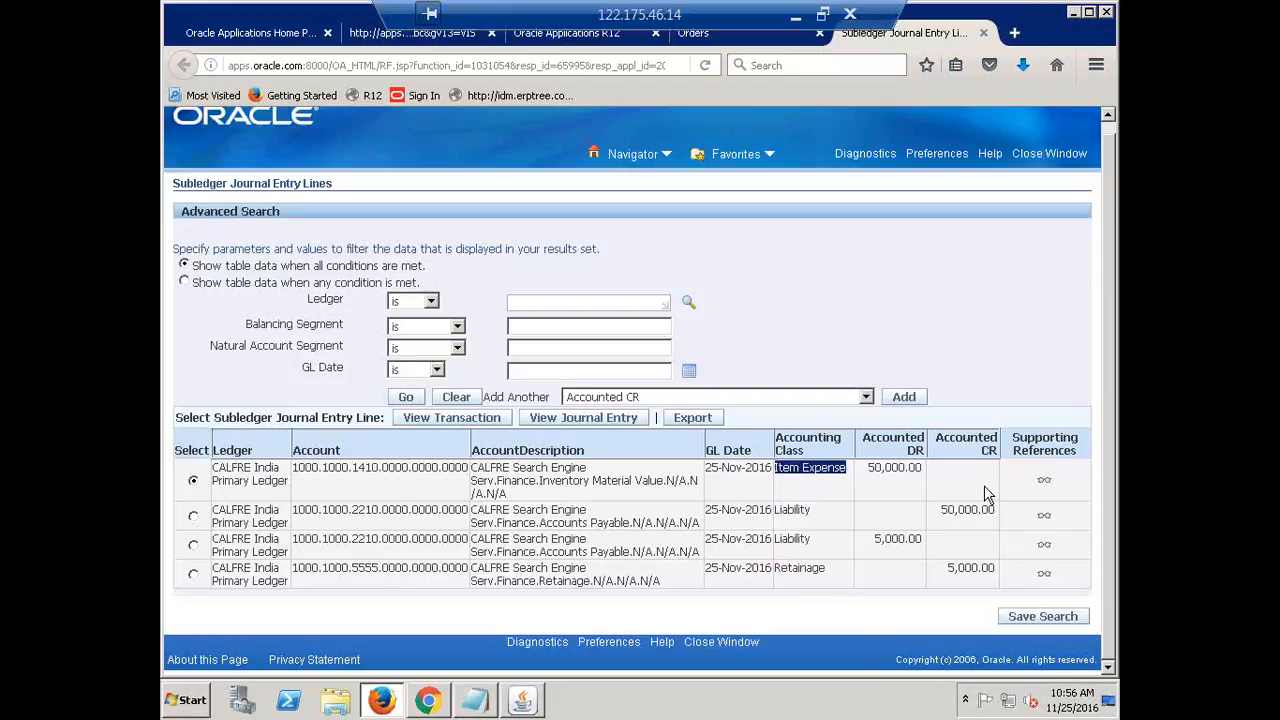
pyautogui.tripleClick(796, 509)
pyautogui.tripleClick(797, 541)
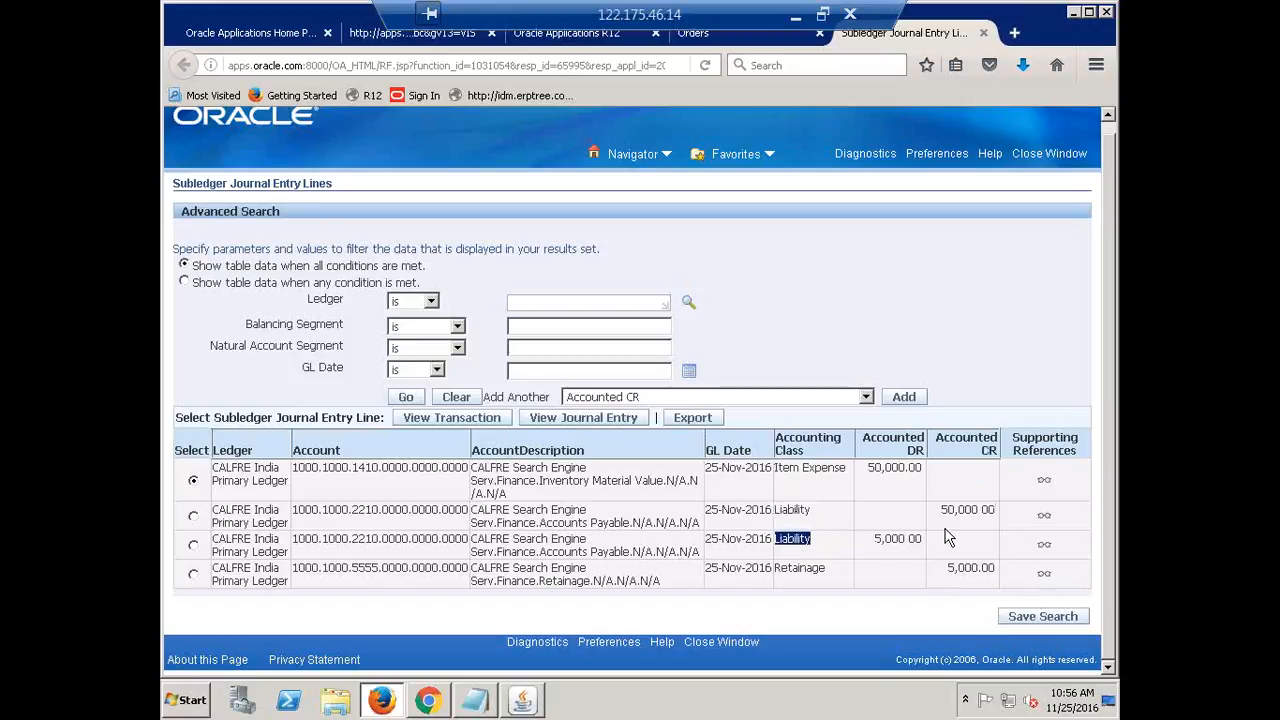
pyautogui.tripleClick(806, 472)
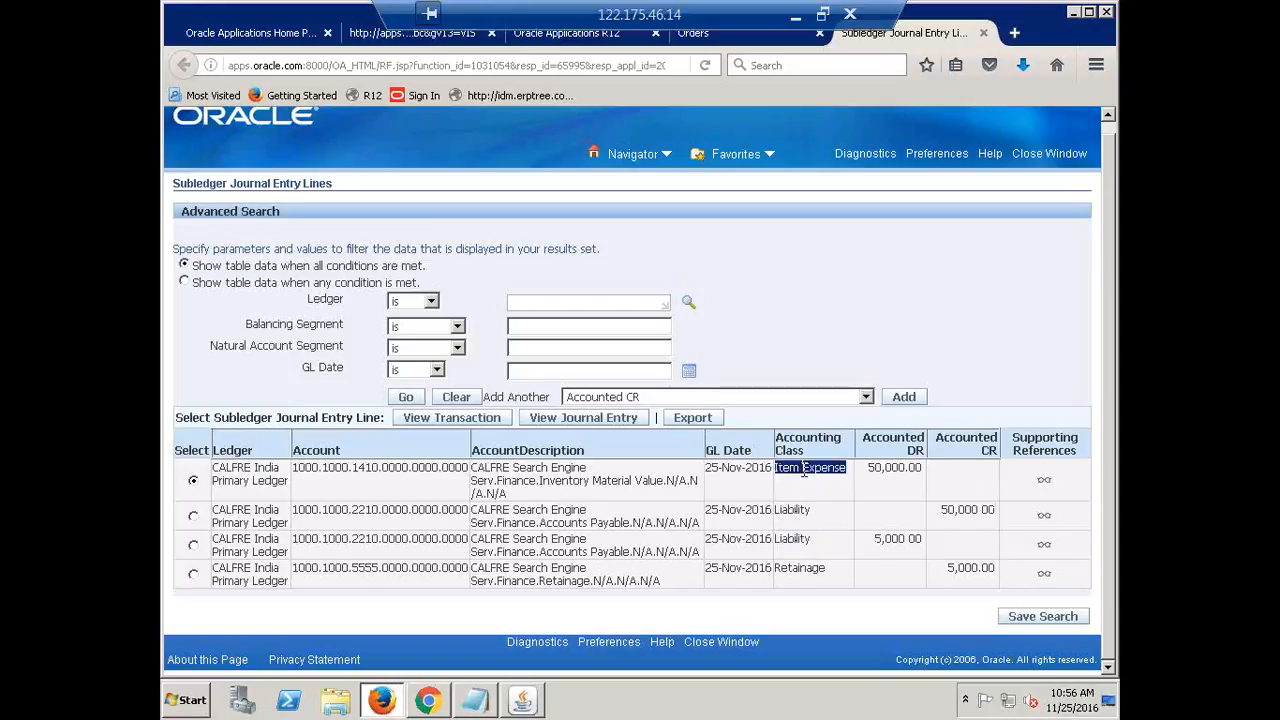
pyautogui.moveTo(990, 512); pyautogui.dragTo(940, 512)
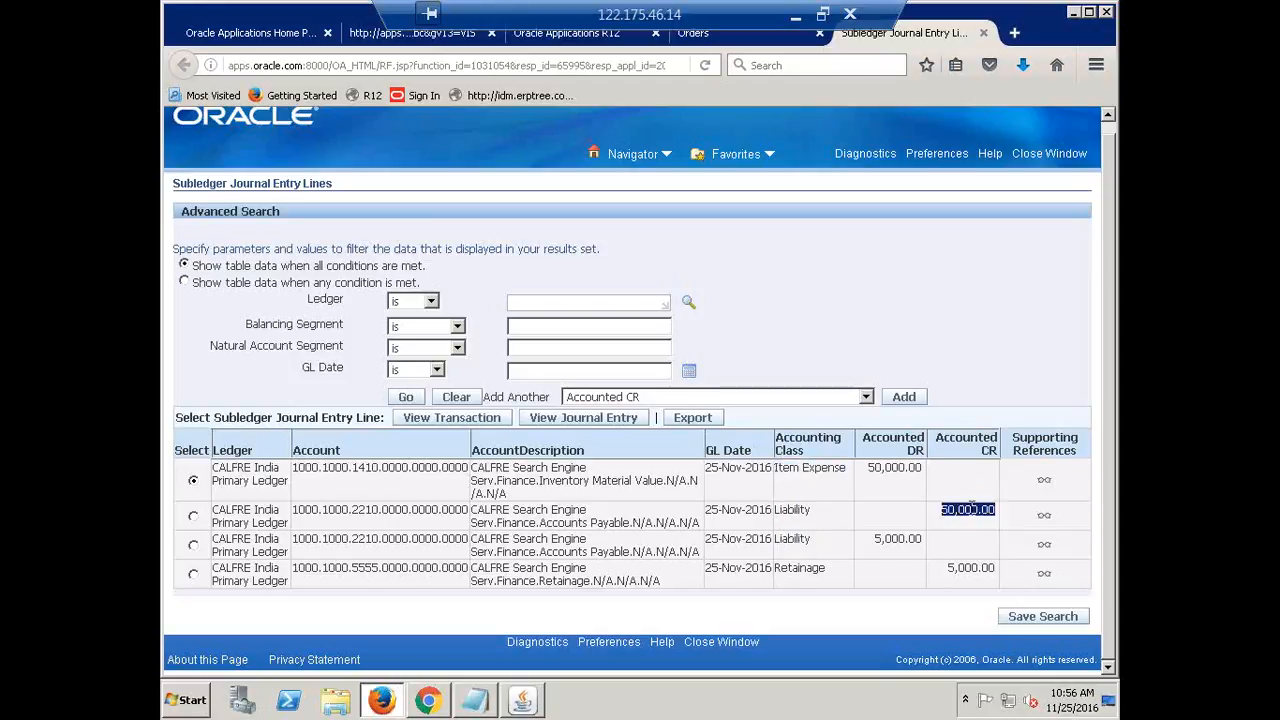
pyautogui.doubleClick(792, 540)
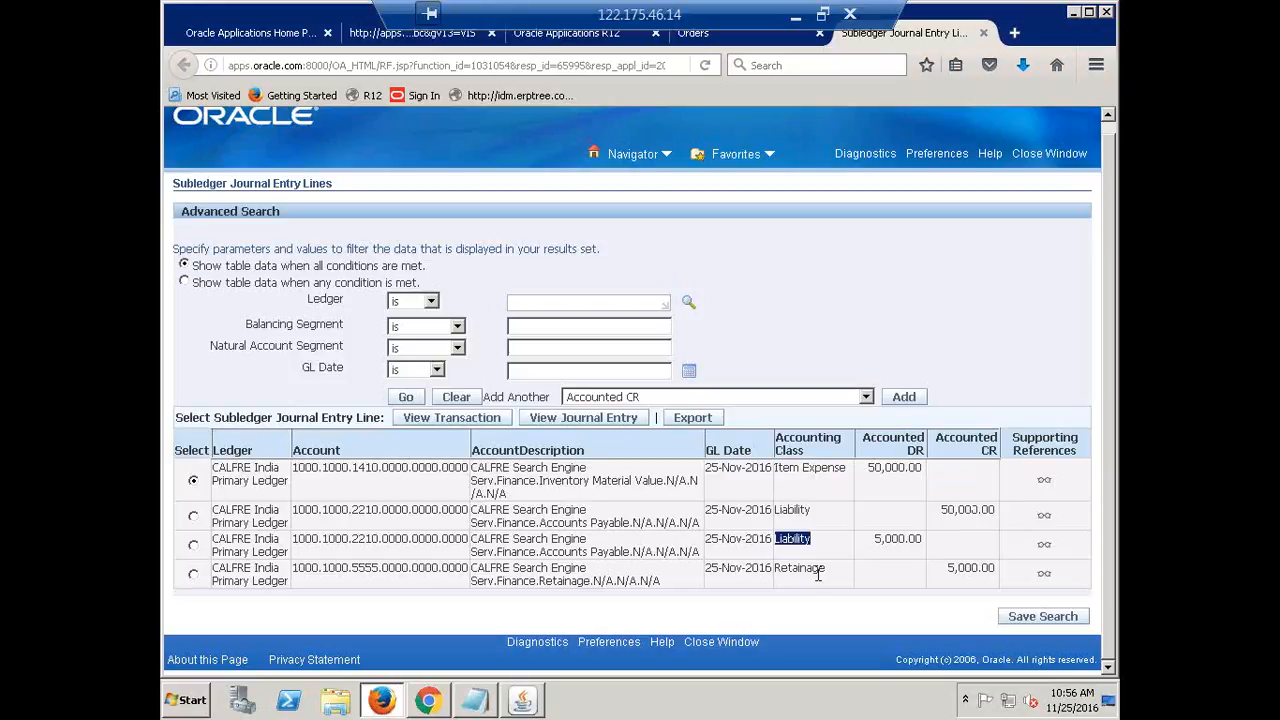
pyautogui.doubleClick(817, 574)
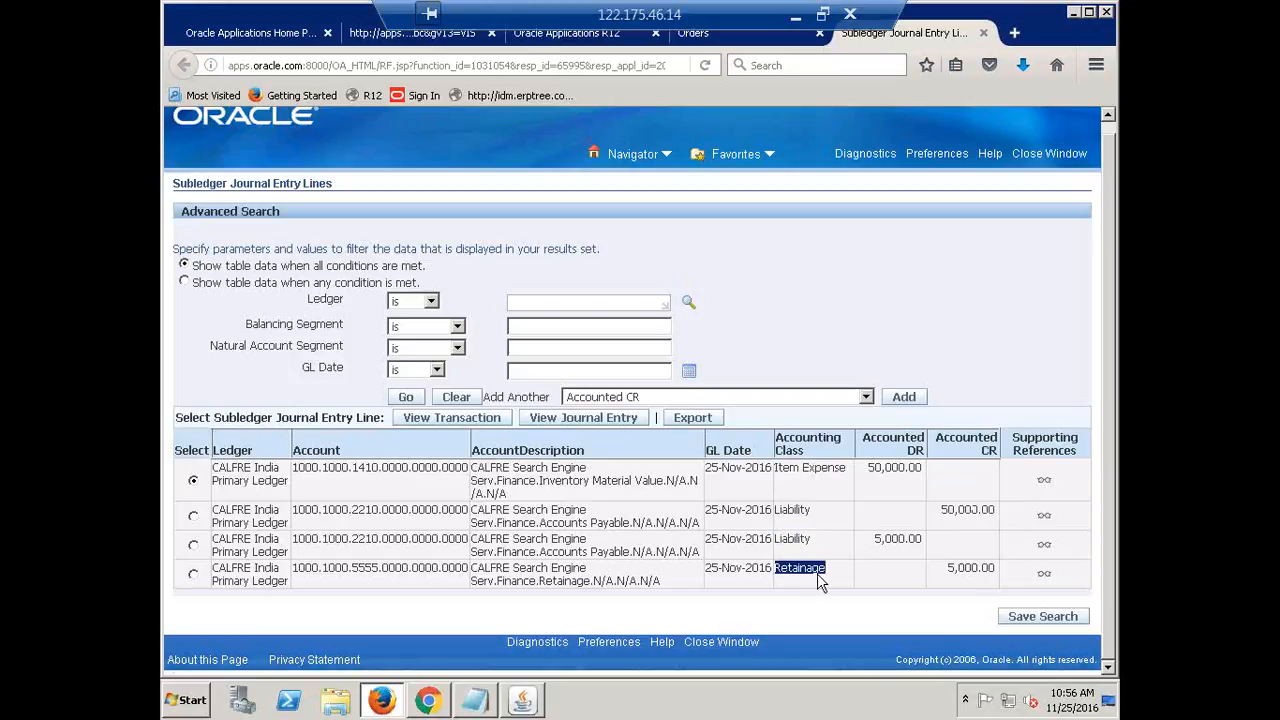
pyautogui.moveTo(998, 512); pyautogui.dragTo(188, 474)
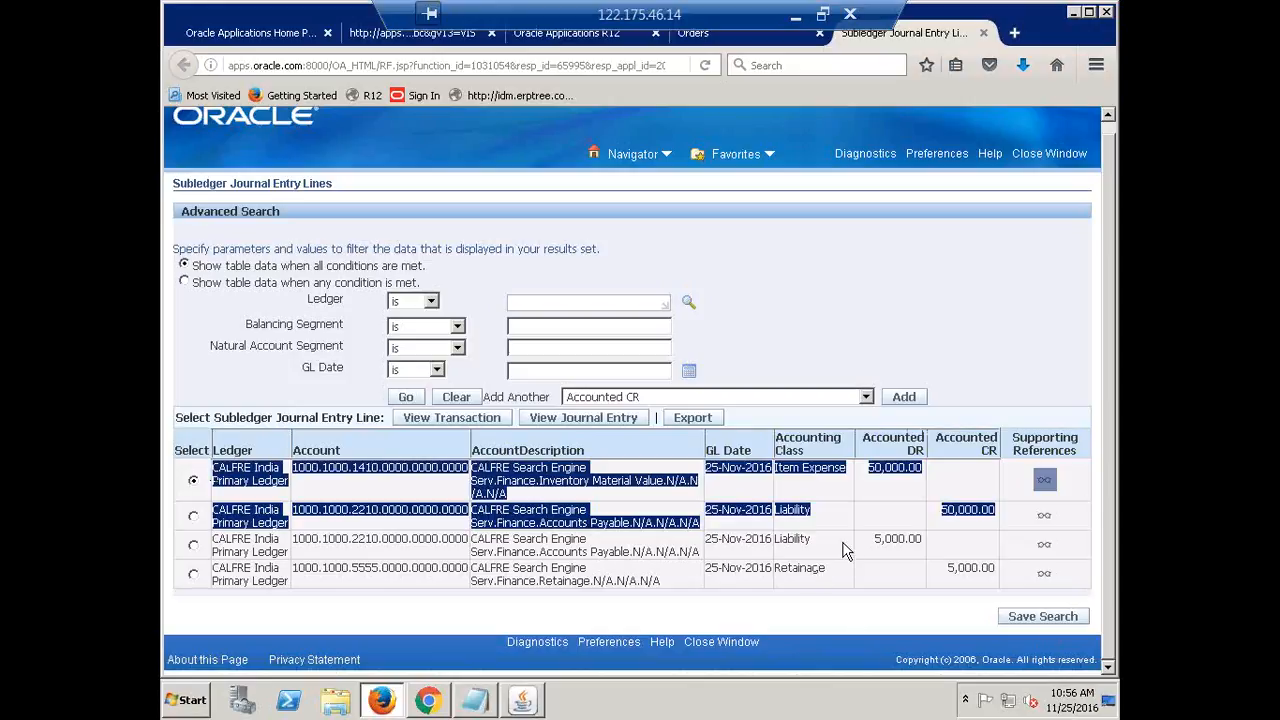
pyautogui.click(922, 562)
pyautogui.moveTo(921, 561); pyautogui.dragTo(1004, 582)
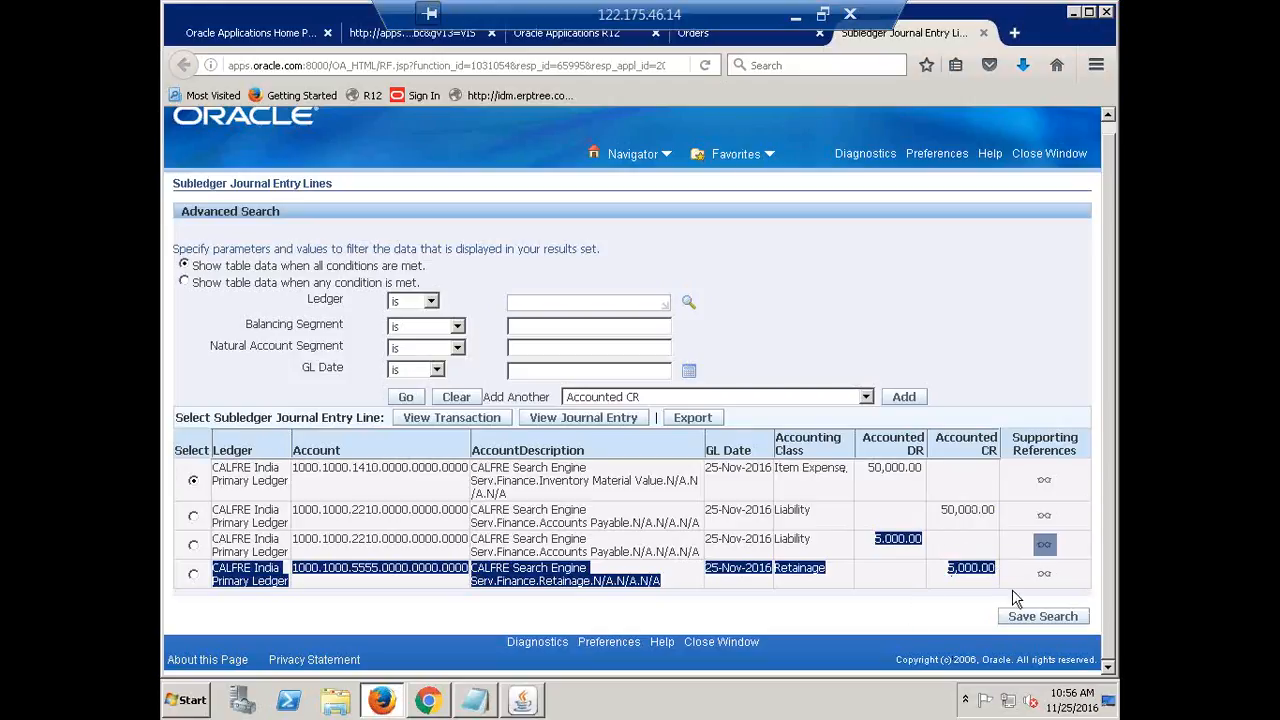
pyautogui.click(906, 566)
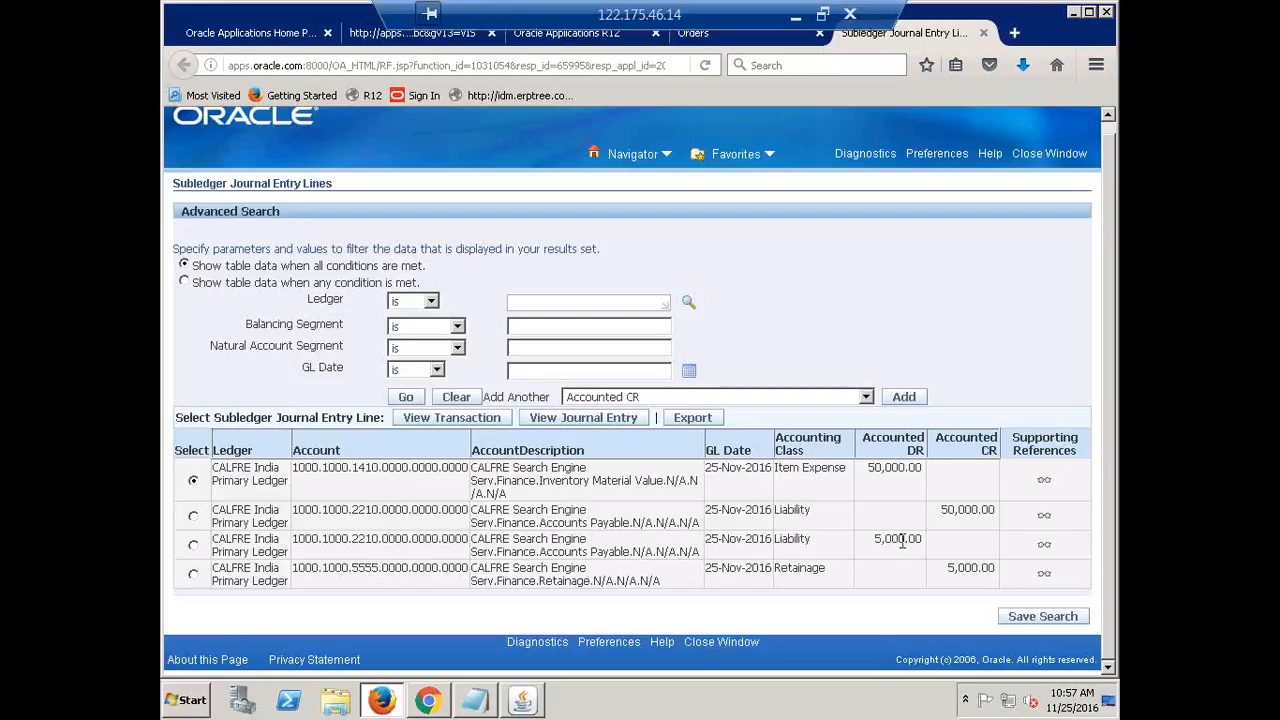
pyautogui.moveTo(884, 467); pyautogui.dragTo(995, 512)
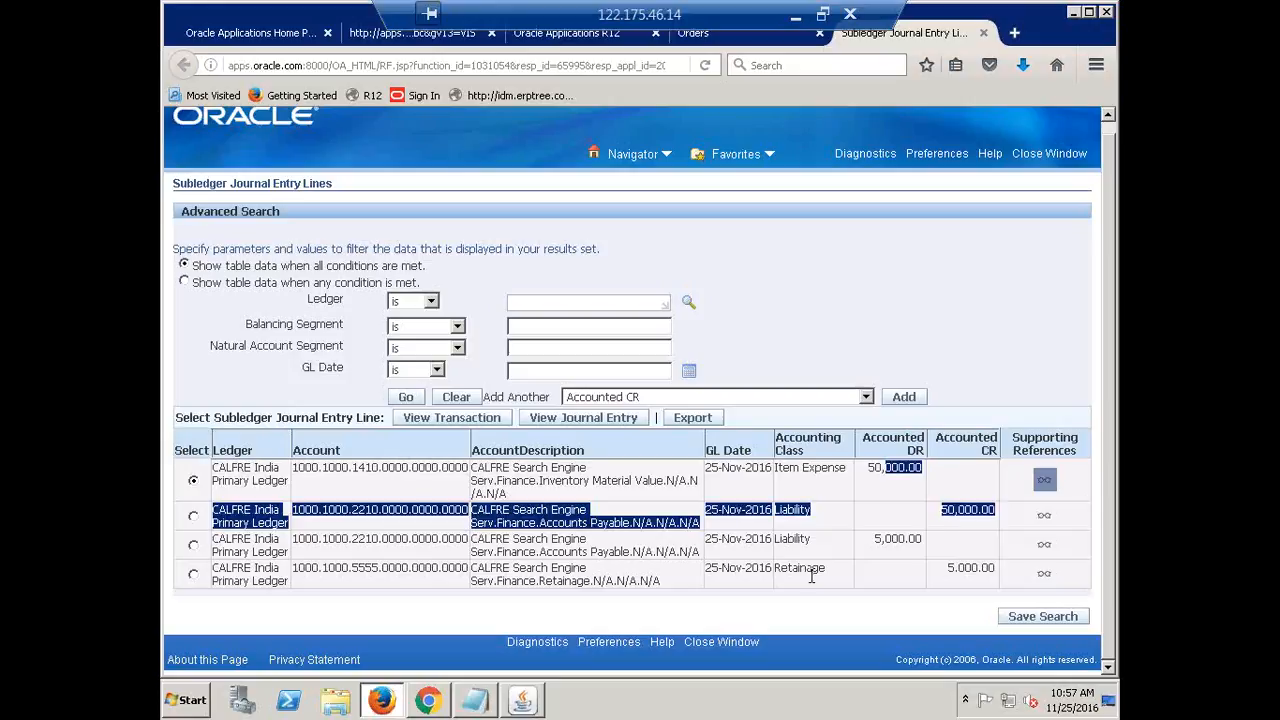
pyautogui.moveTo(801, 570); pyautogui.dragTo(988, 570)
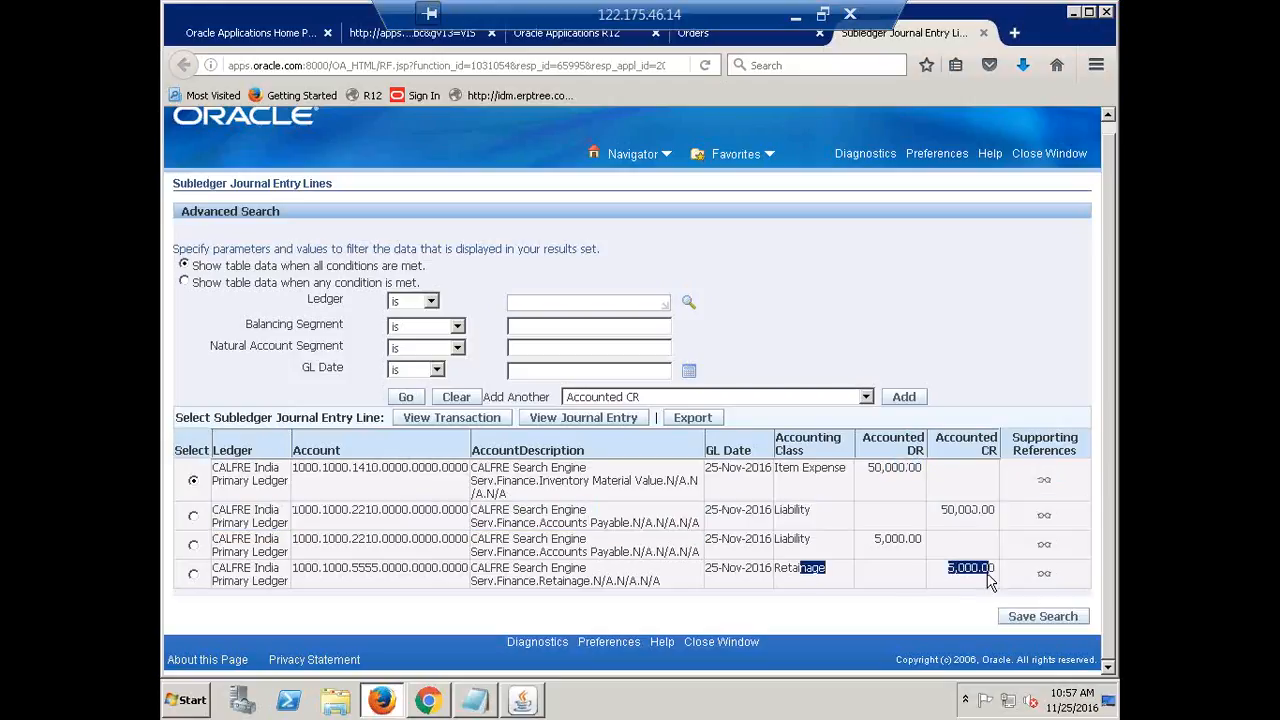
pyautogui.click(991, 584)
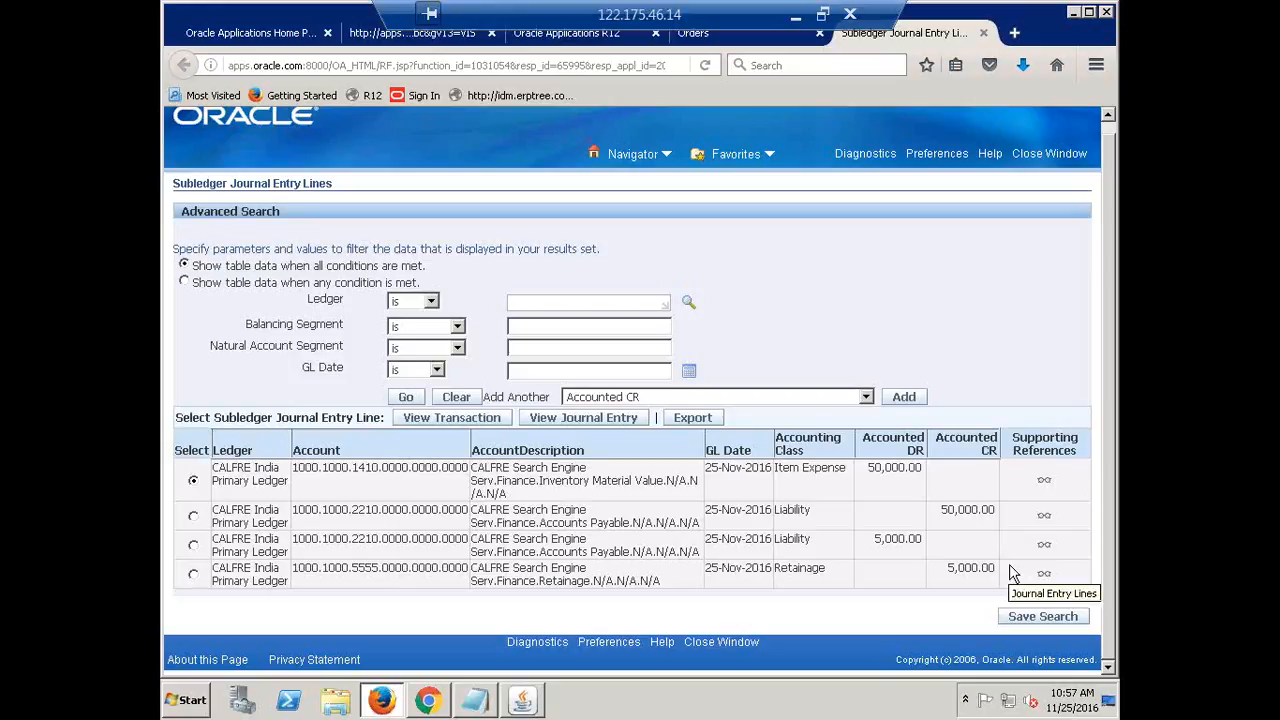
pyautogui.doubleClick(958, 570)
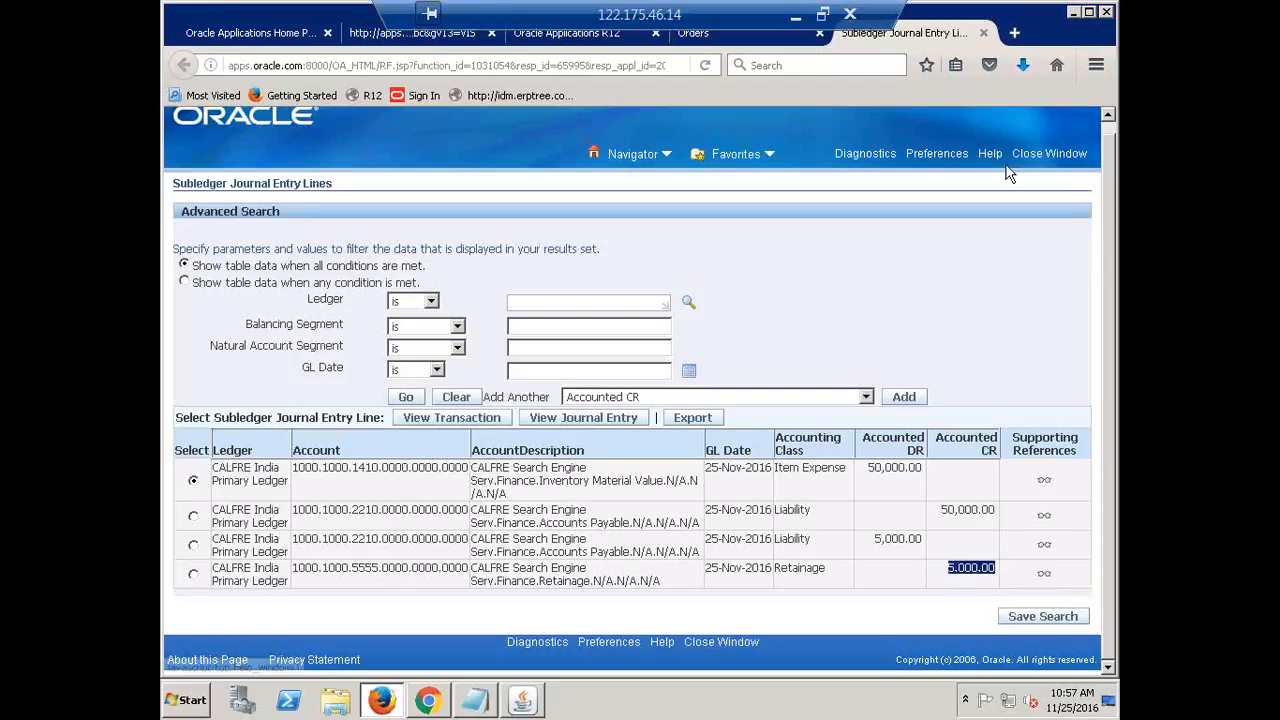
pyautogui.click(968, 396)
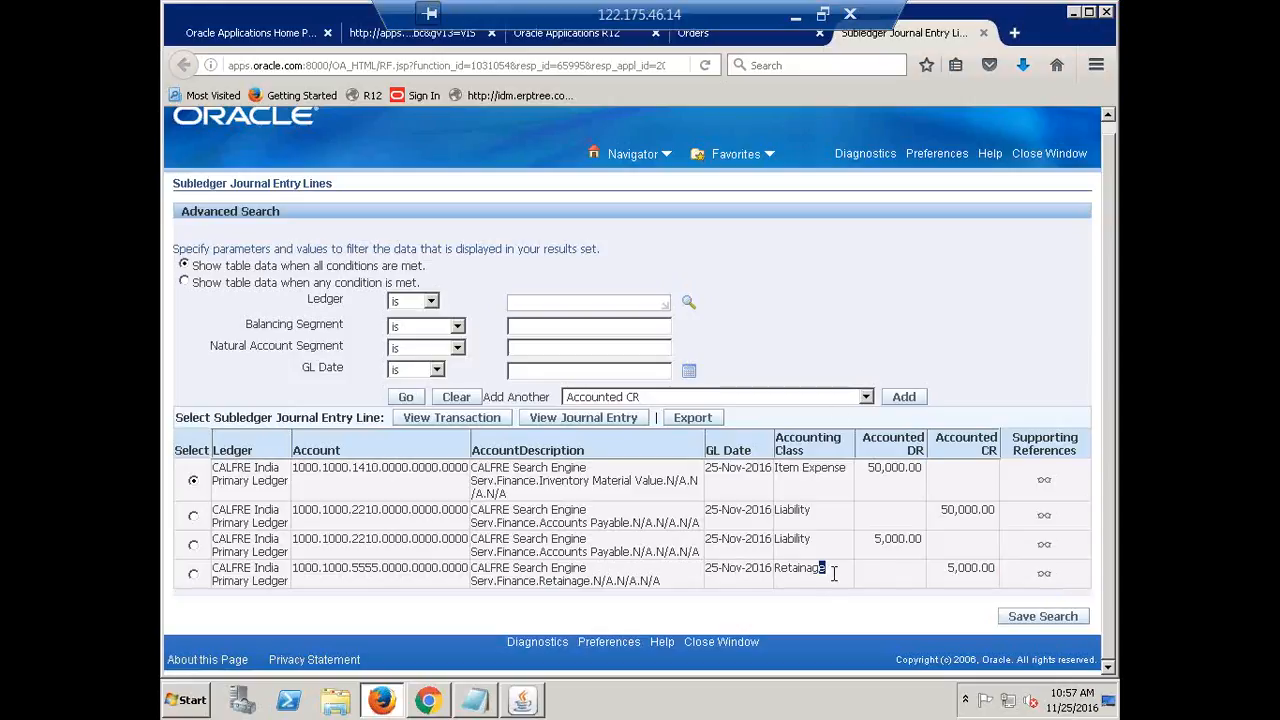
pyautogui.moveTo(828, 572); pyautogui.dragTo(163, 545)
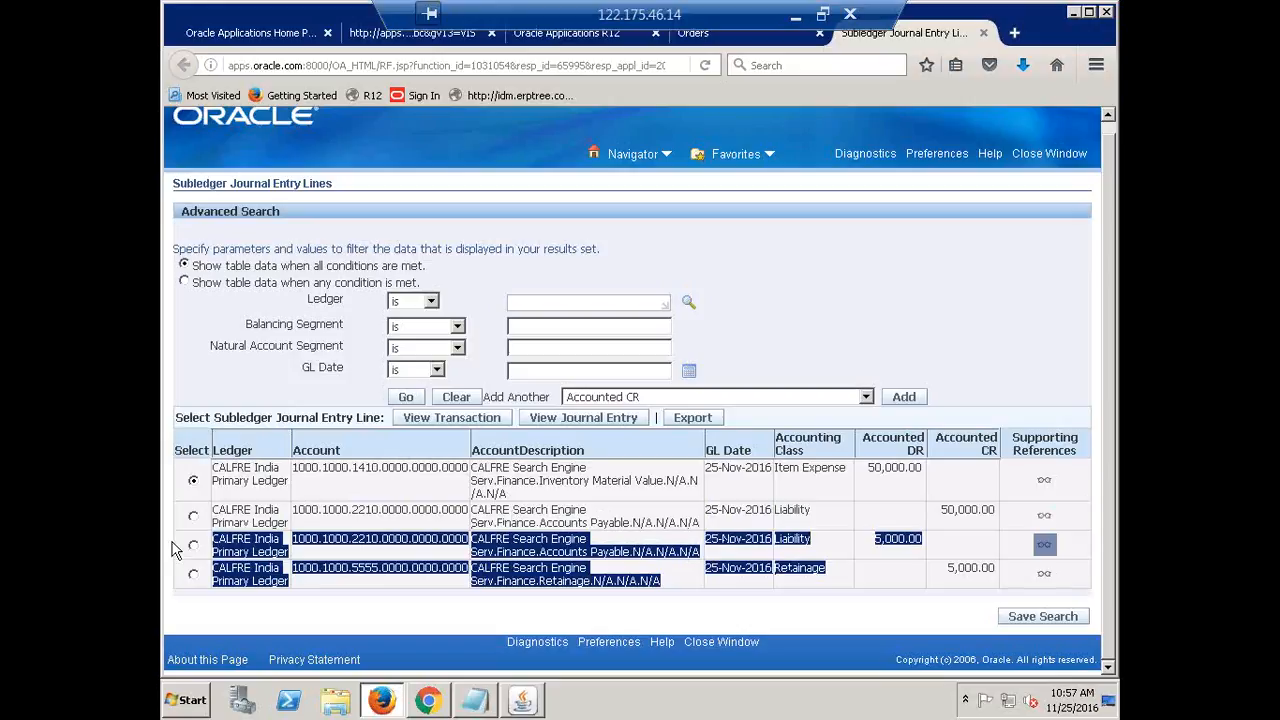
pyautogui.click(847, 295)
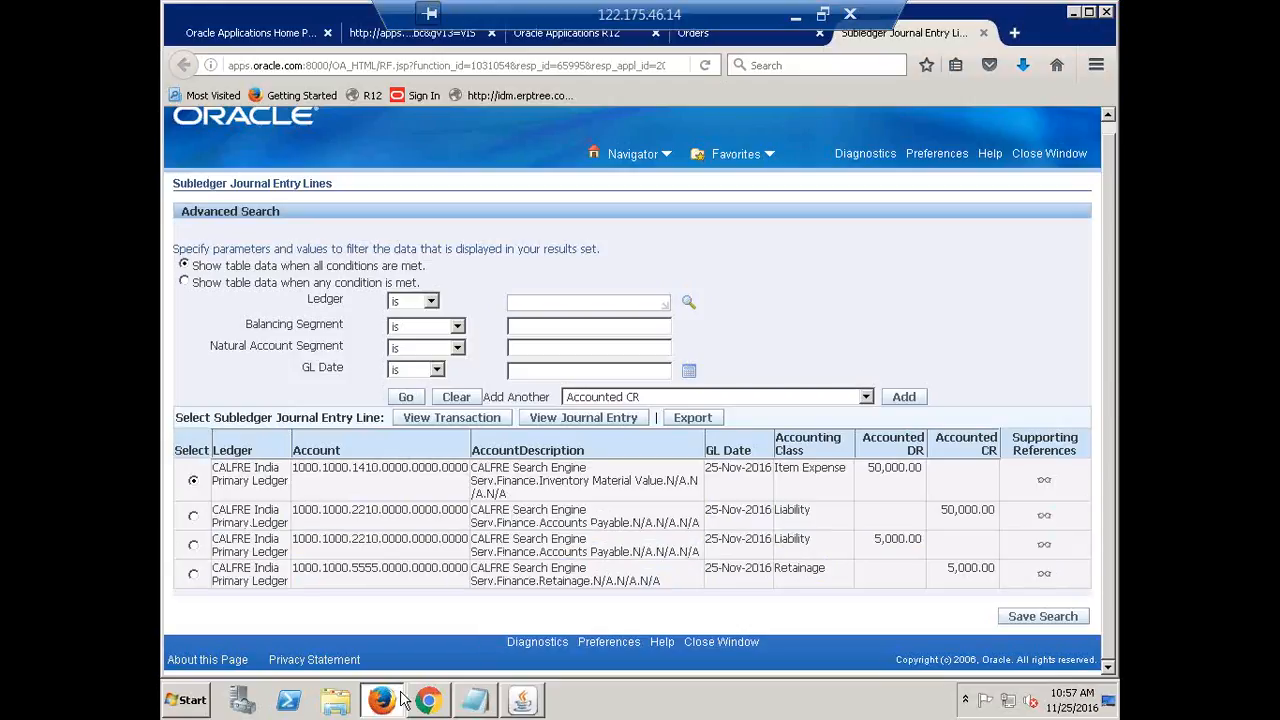
# Pay invoice FUSION10 in full as a quick payment to Fusion Organization's Hyderabad site
pyautogui.click(521, 710)
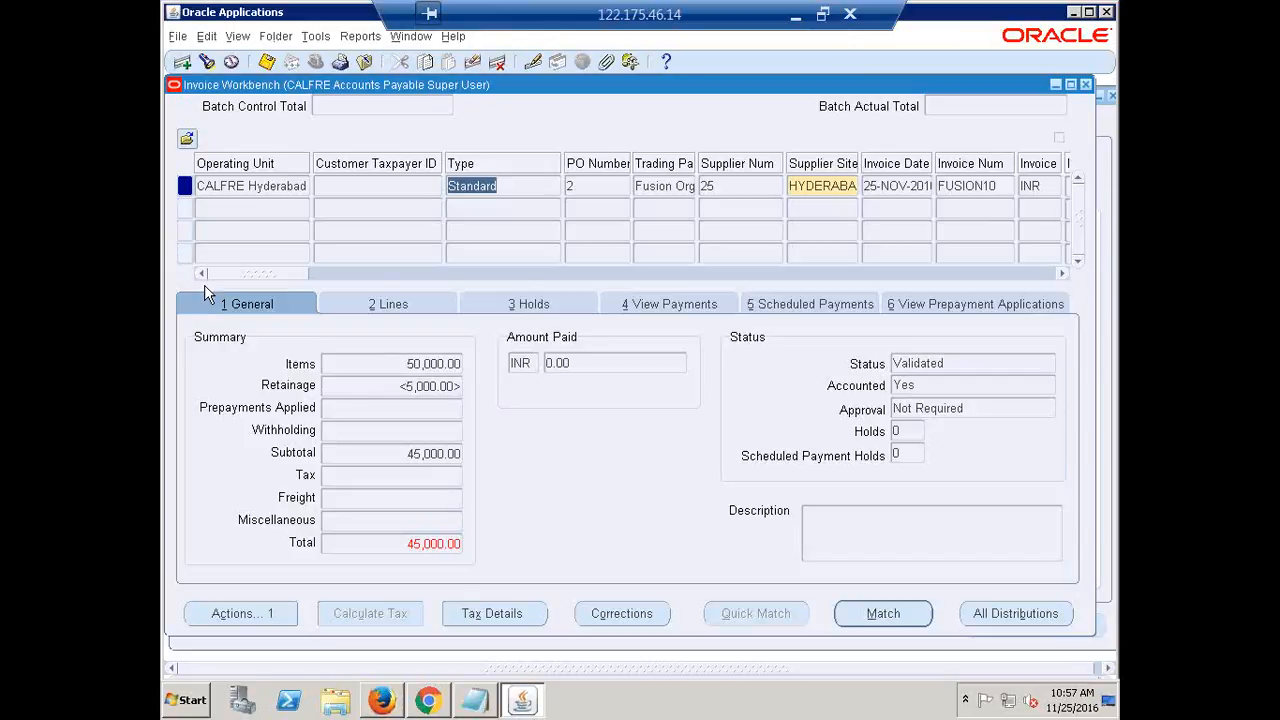
pyautogui.click(240, 616)
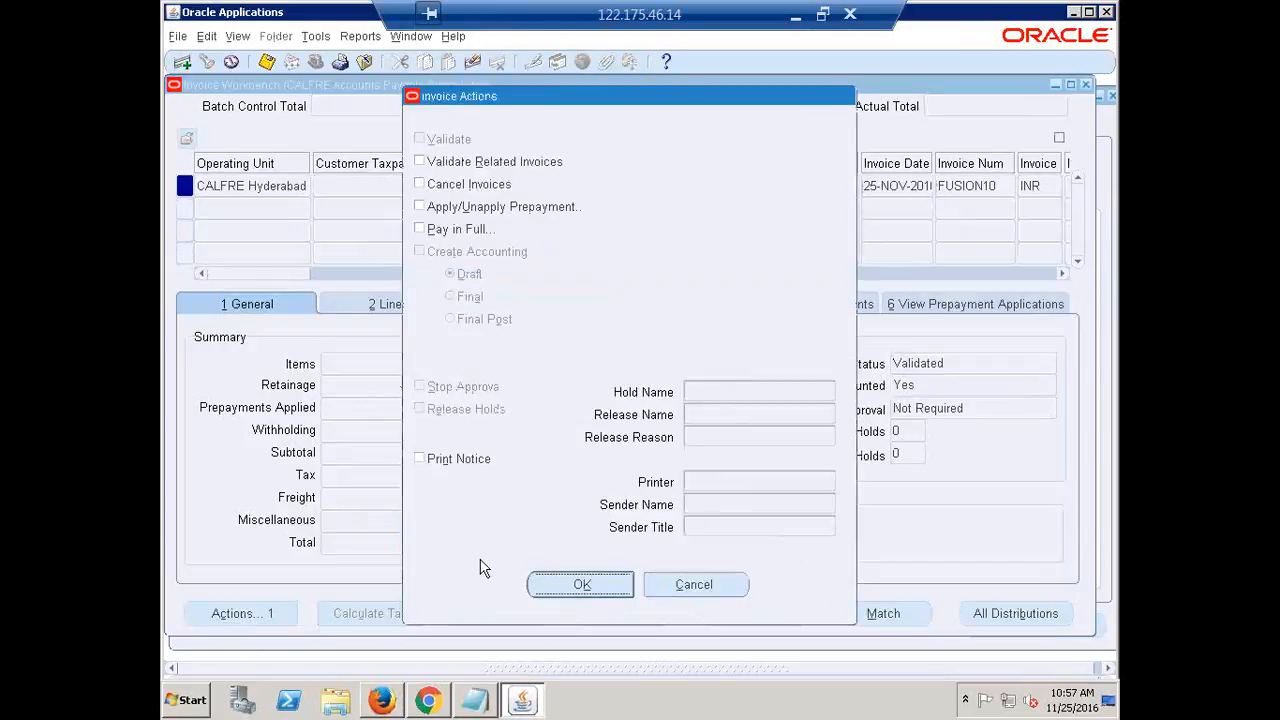
pyautogui.click(458, 236)
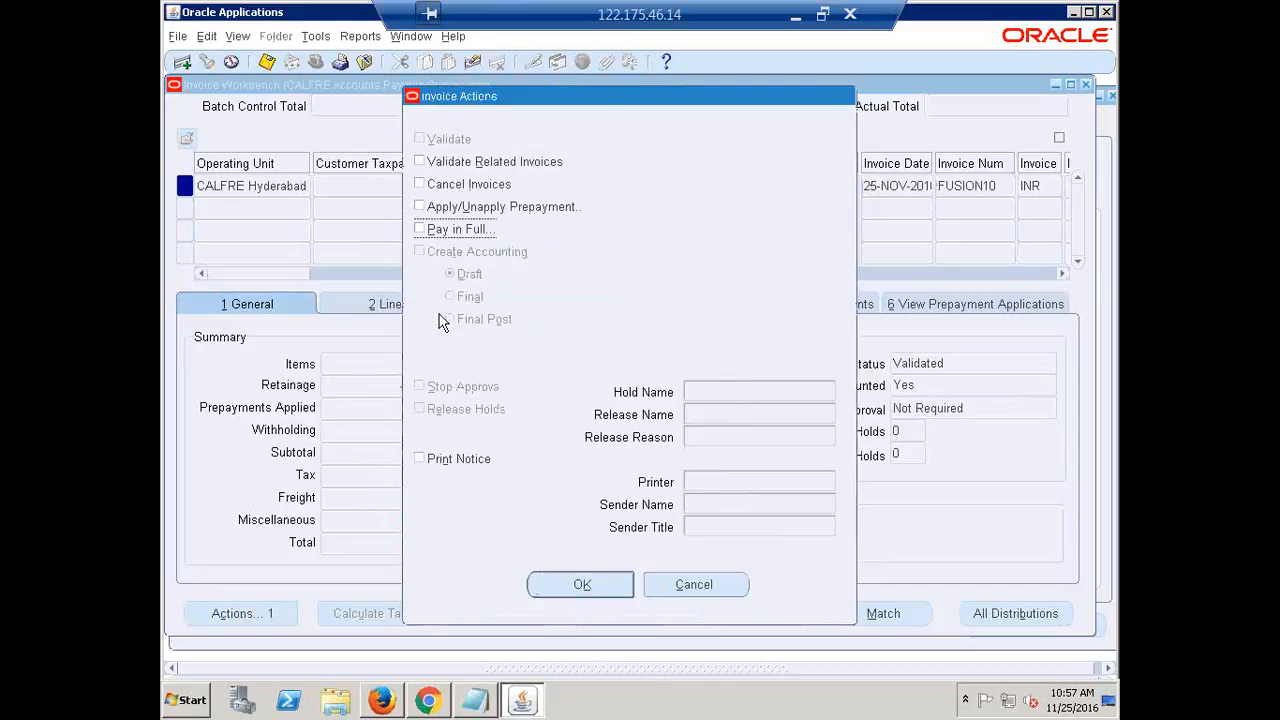
pyautogui.click(584, 582)
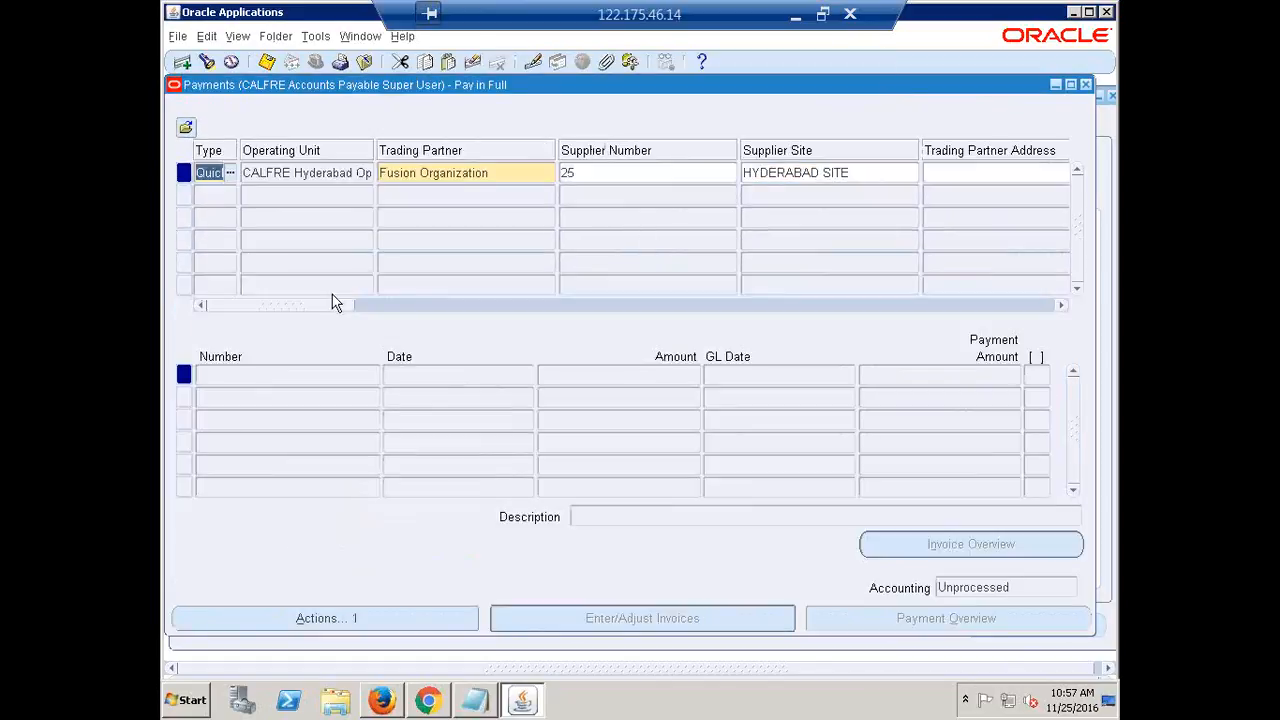
# Set the payment date to 25-NOV-2016 and the bank account to CALFRE
pyautogui.moveTo(304, 305); pyautogui.dragTo(424, 344)
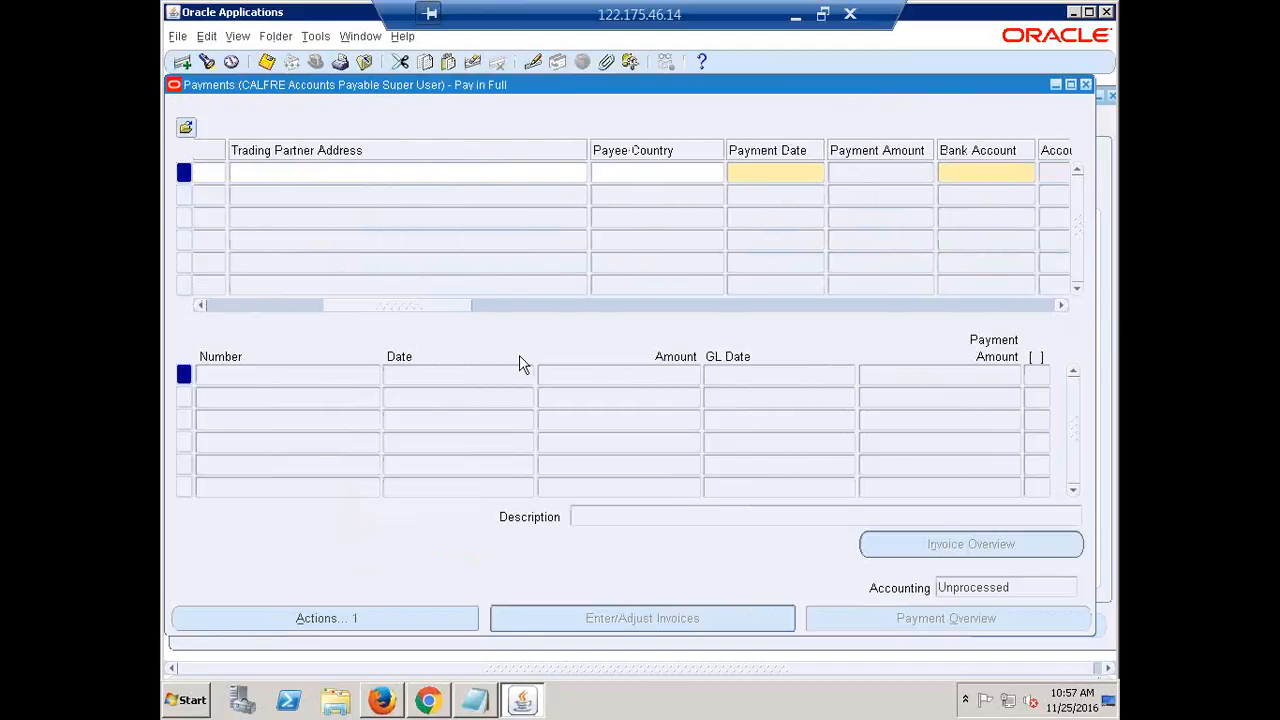
pyautogui.click(765, 172)
pyautogui.hotkey('ctrl', 'l')
pyautogui.press('Return')
pyautogui.press('Tab')
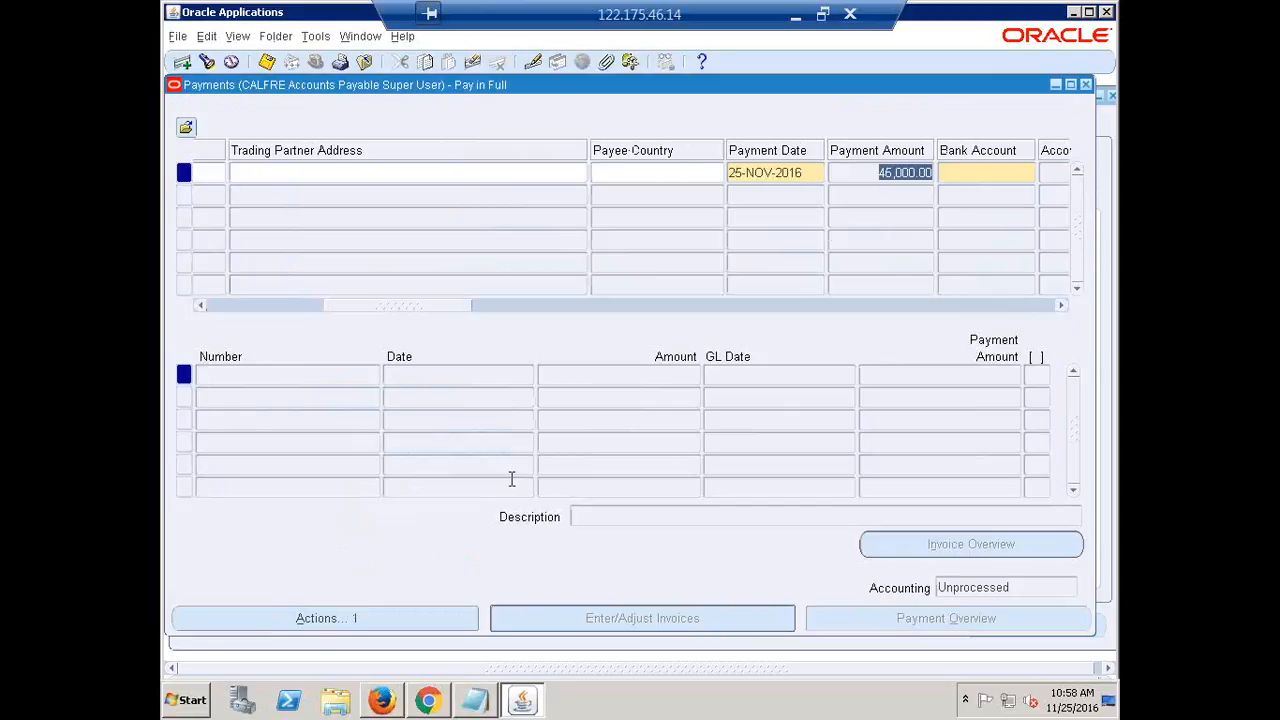
pyautogui.moveTo(387, 310); pyautogui.dragTo(418, 313)
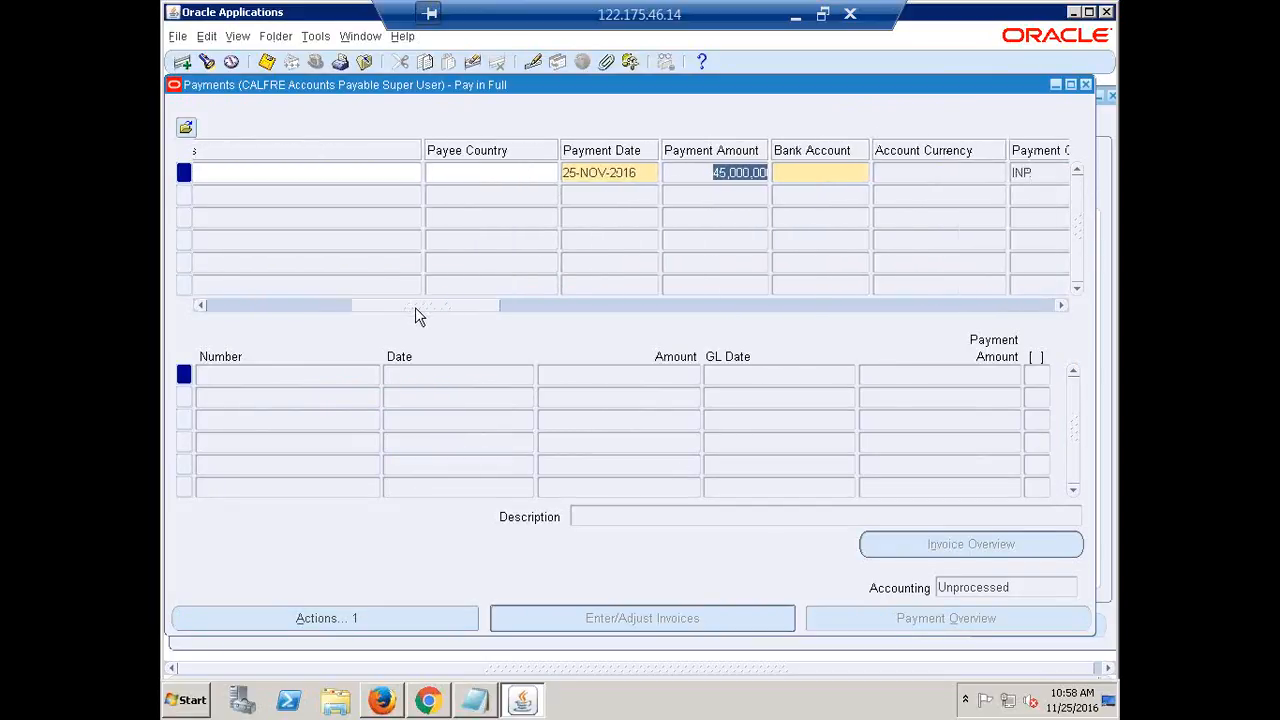
pyautogui.click(796, 172)
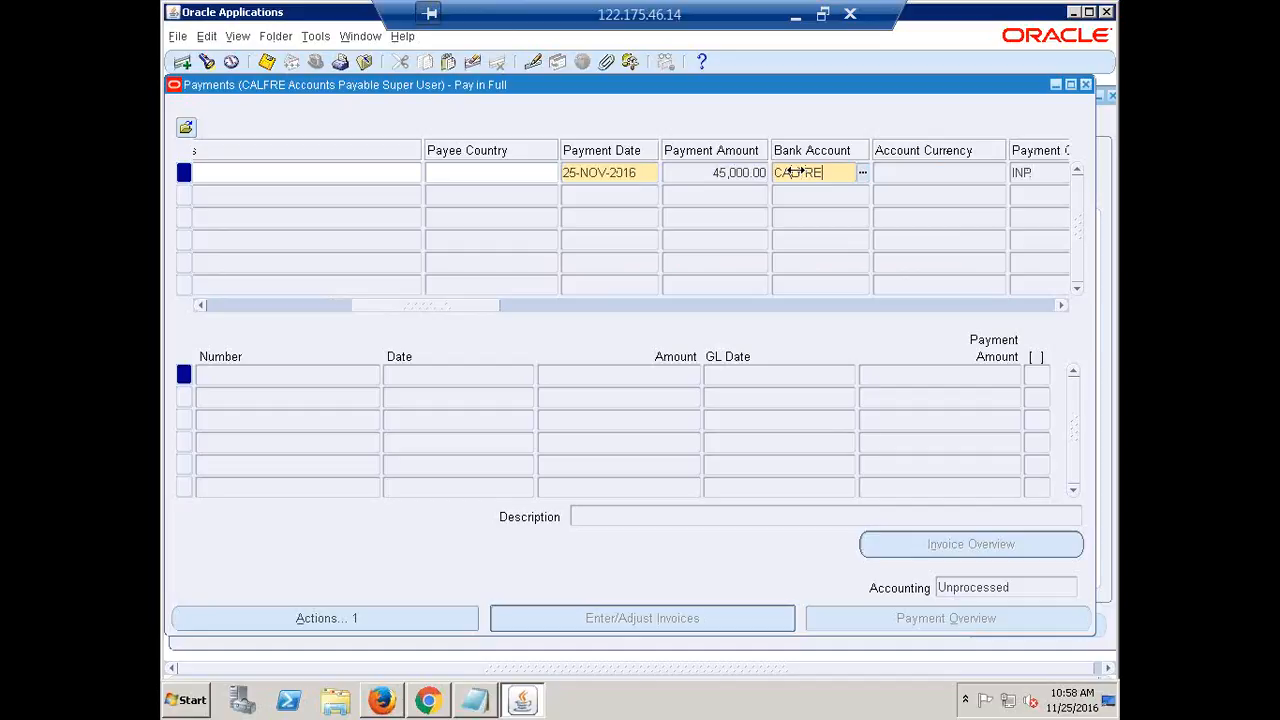
pyautogui.press('Tab')
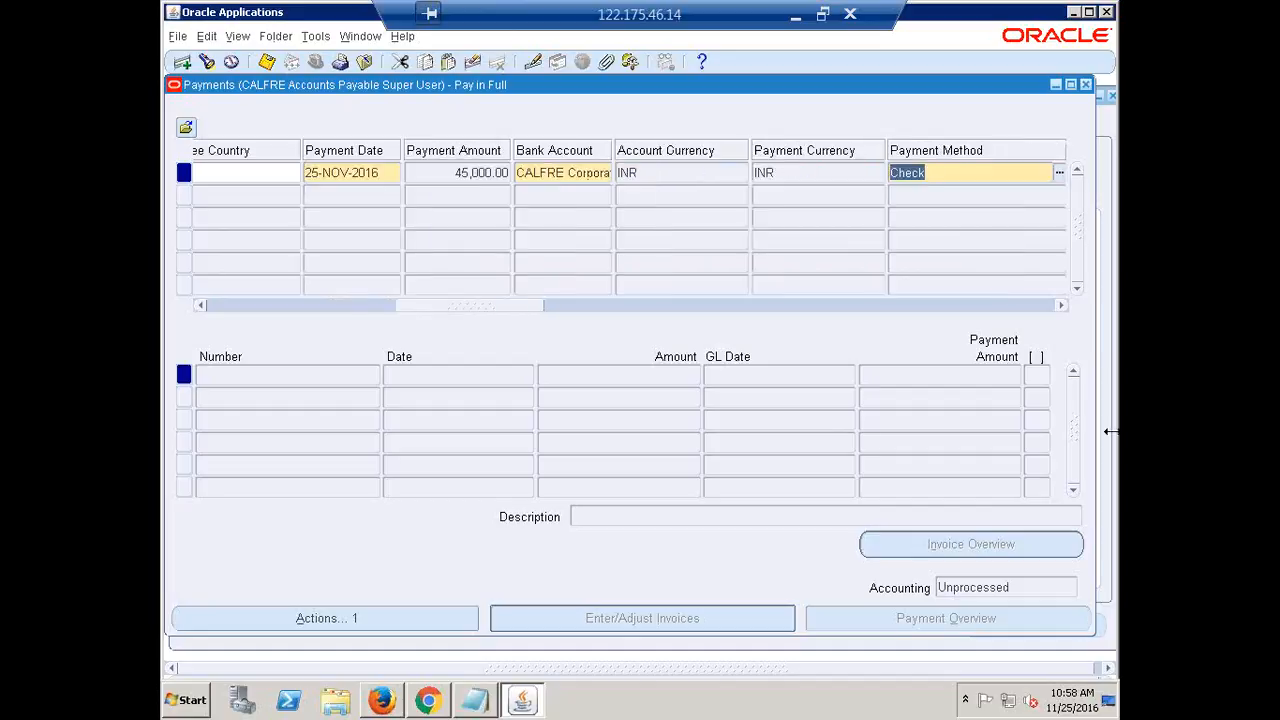
# Assign CALFRE Check payment document number 100008 to the quick payment
pyautogui.moveTo(430, 305); pyautogui.dragTo(514, 312)
pyautogui.click(617, 173)
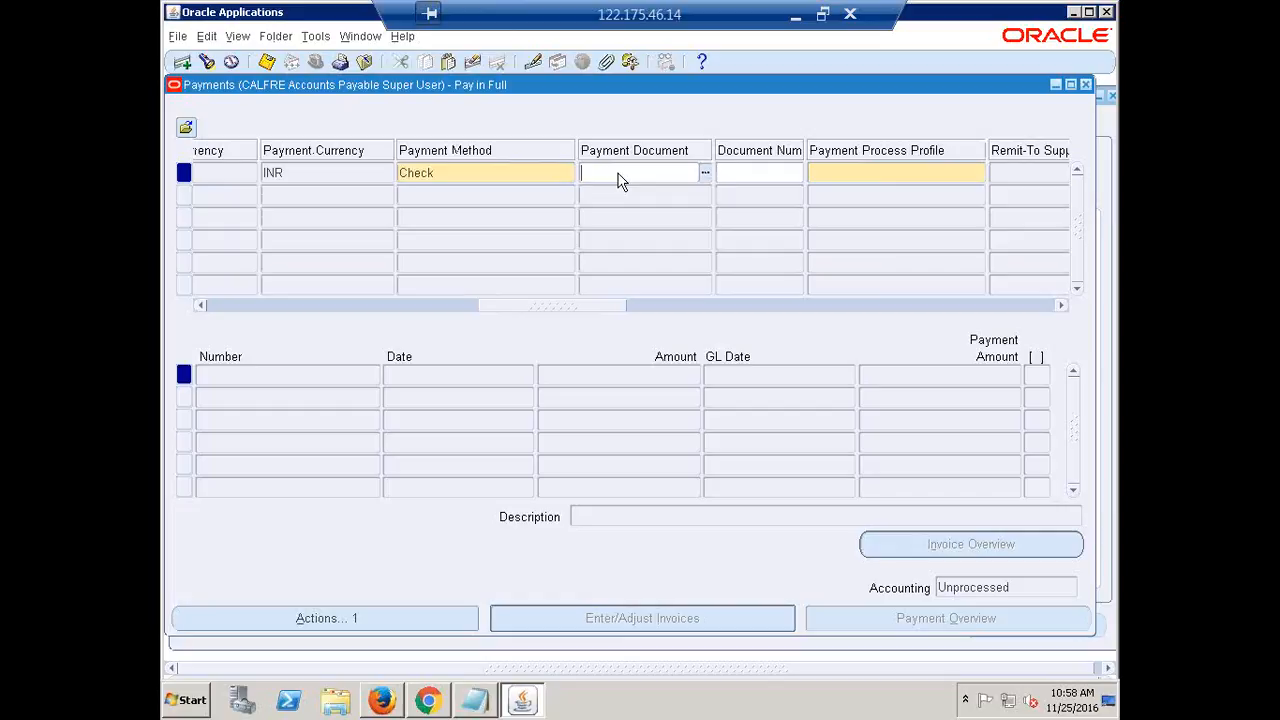
pyautogui.write('CALFRE')
pyautogui.press('Tab')
pyautogui.click(663, 356)
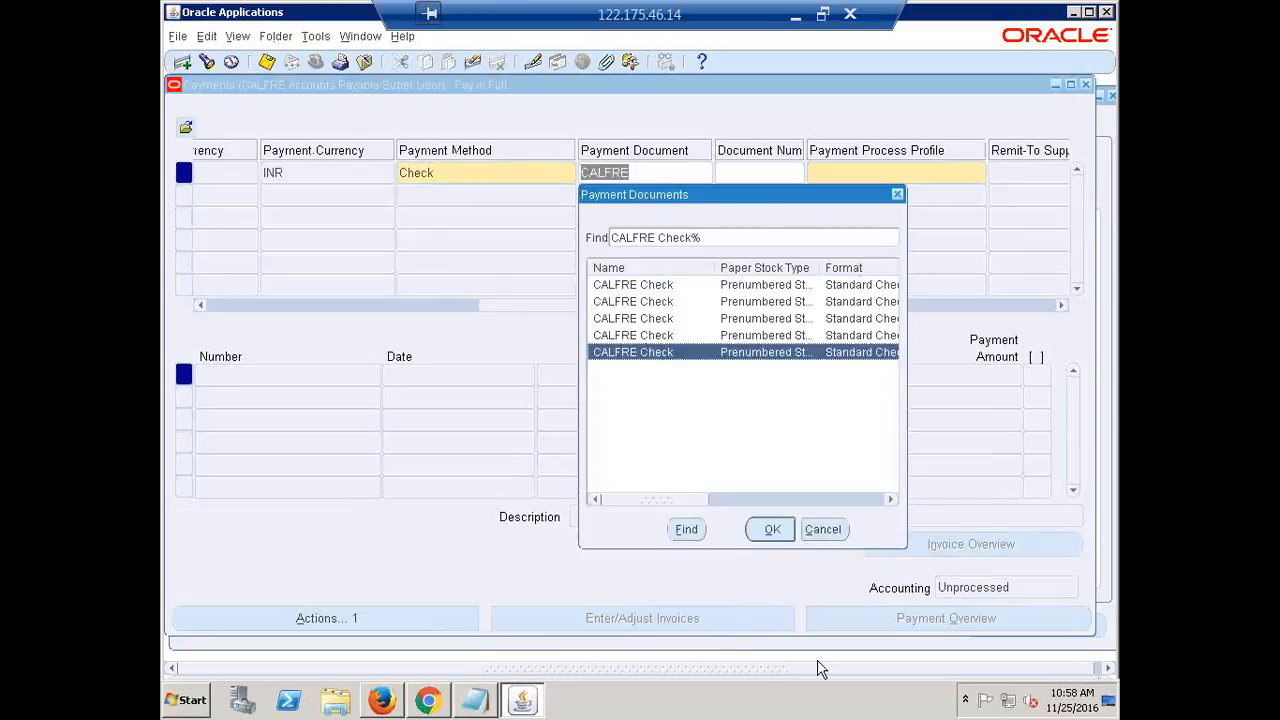
pyautogui.click(771, 530)
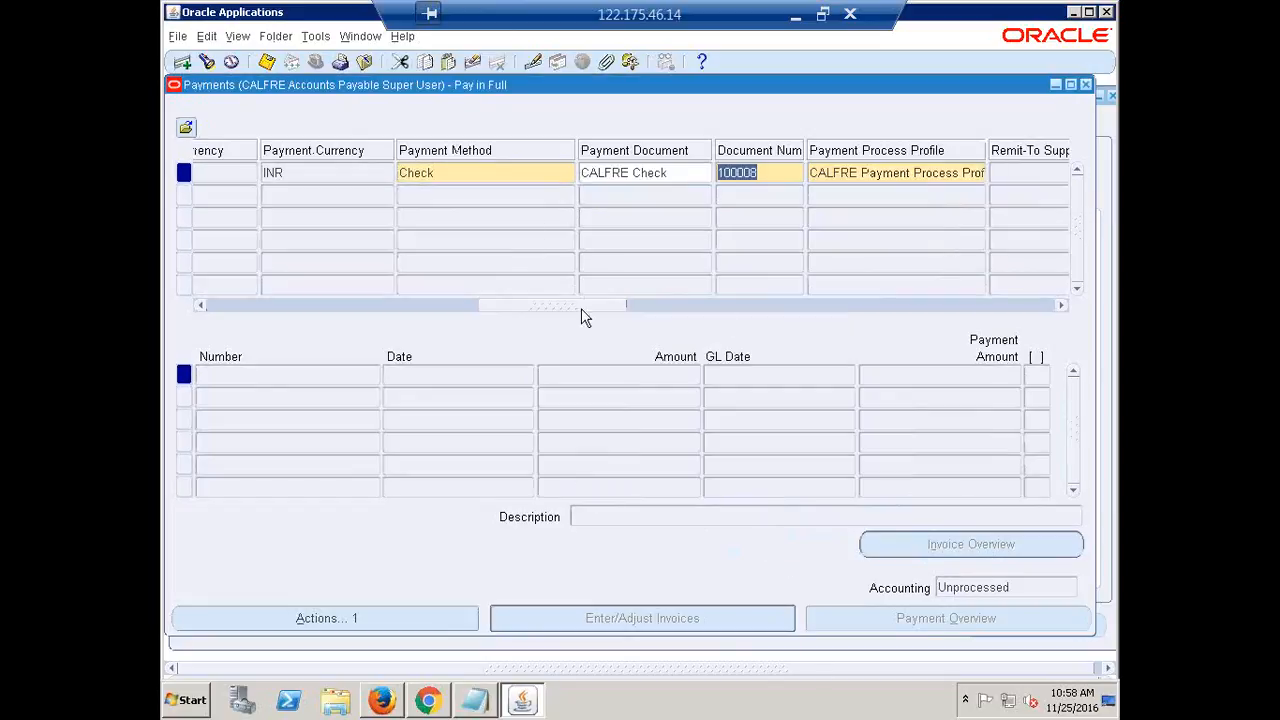
pyautogui.moveTo(564, 307); pyautogui.dragTo(165, 304)
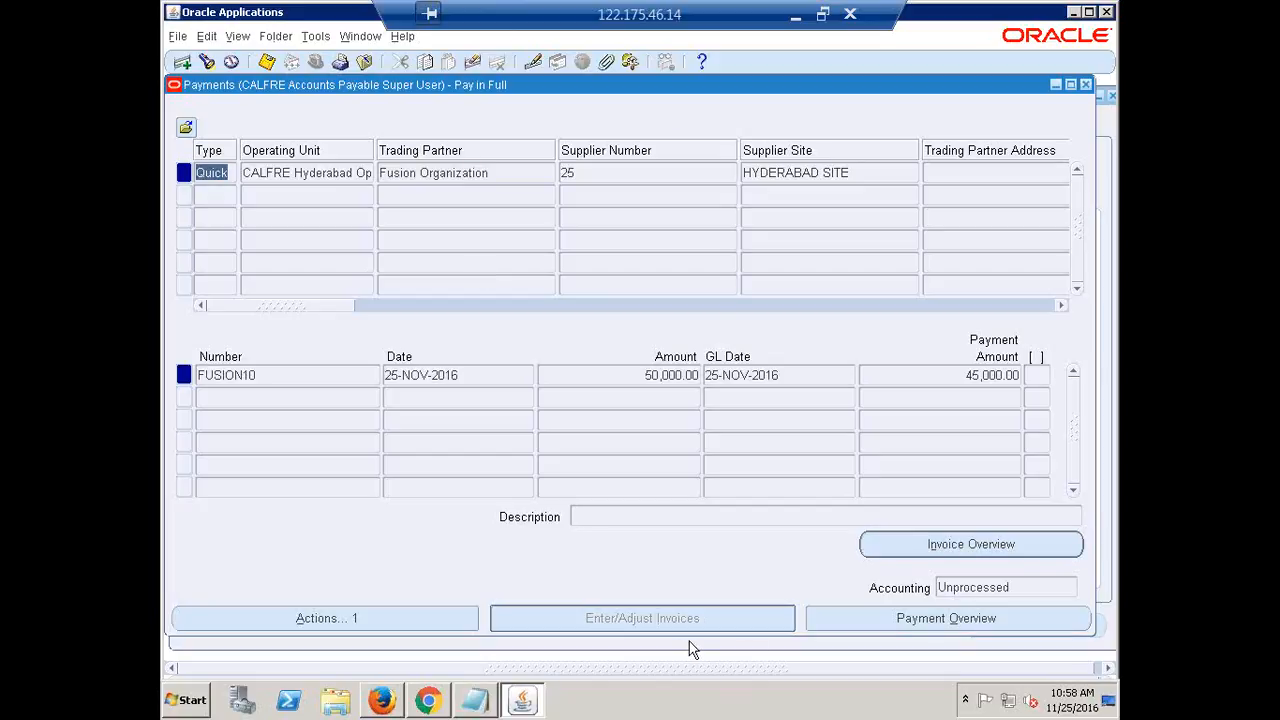
# Create final accounting for the FUSION10 quick payment, then close the Payments form
pyautogui.click(322, 618)
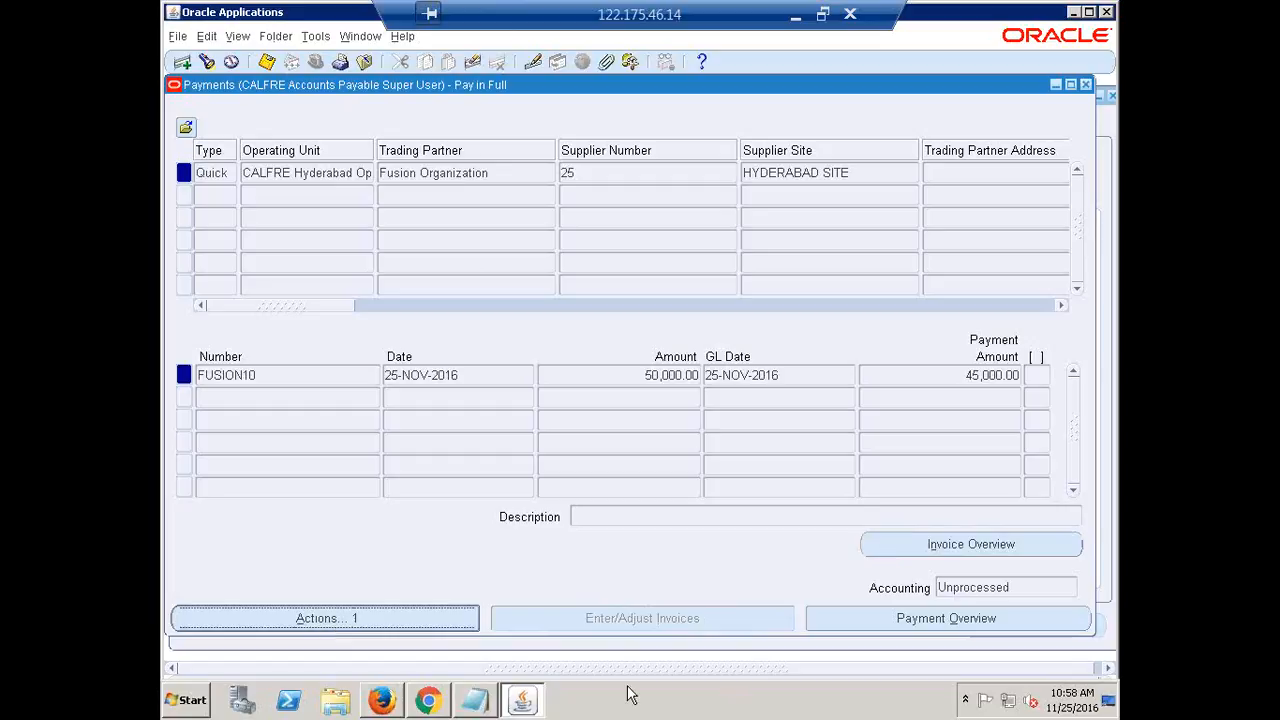
pyautogui.click(512, 140)
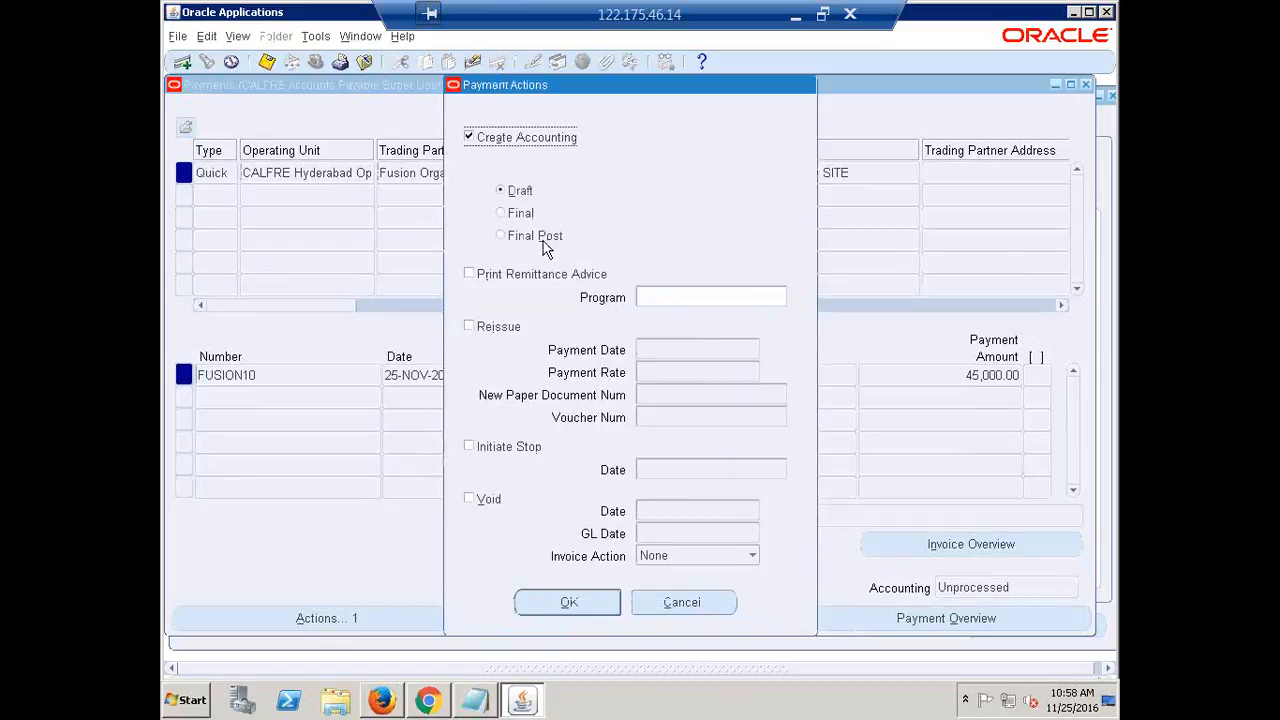
pyautogui.click(517, 214)
pyautogui.click(548, 604)
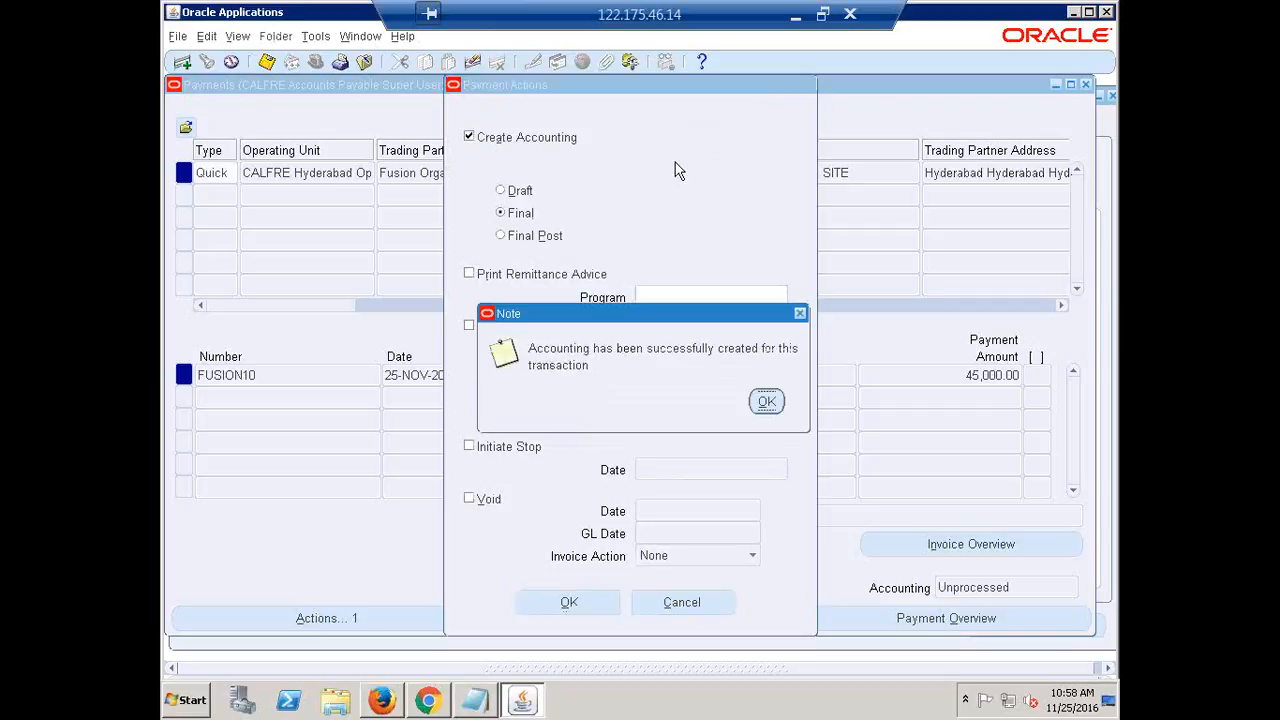
pyautogui.click(764, 398)
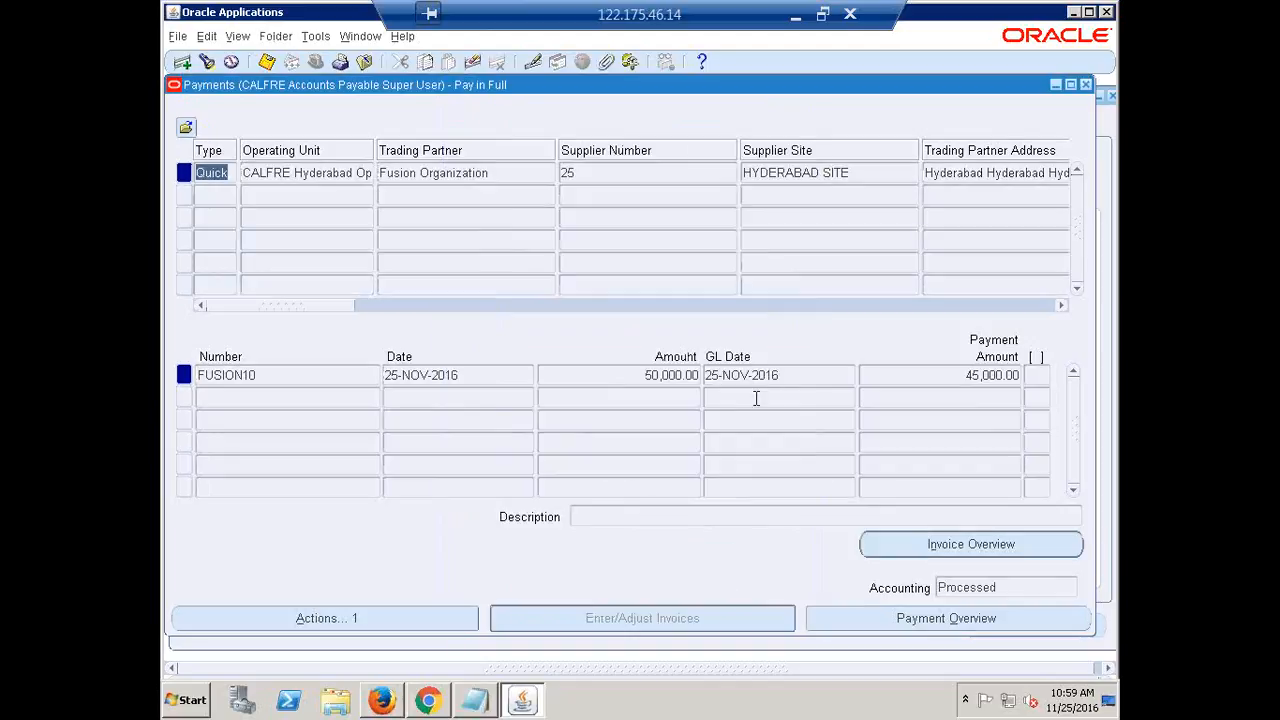
pyautogui.click(1086, 86)
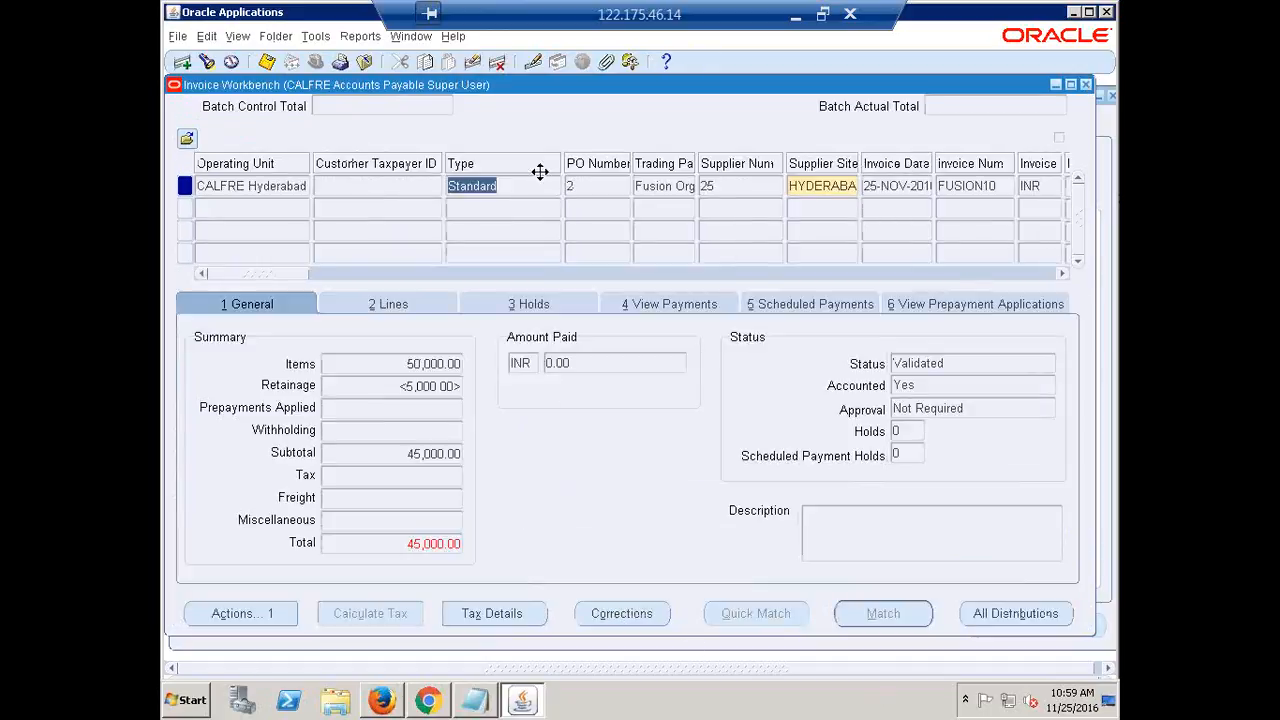
# Enter new invoice FUSION11 for 50,000.00 against PO number 2
pyautogui.click(597, 362)
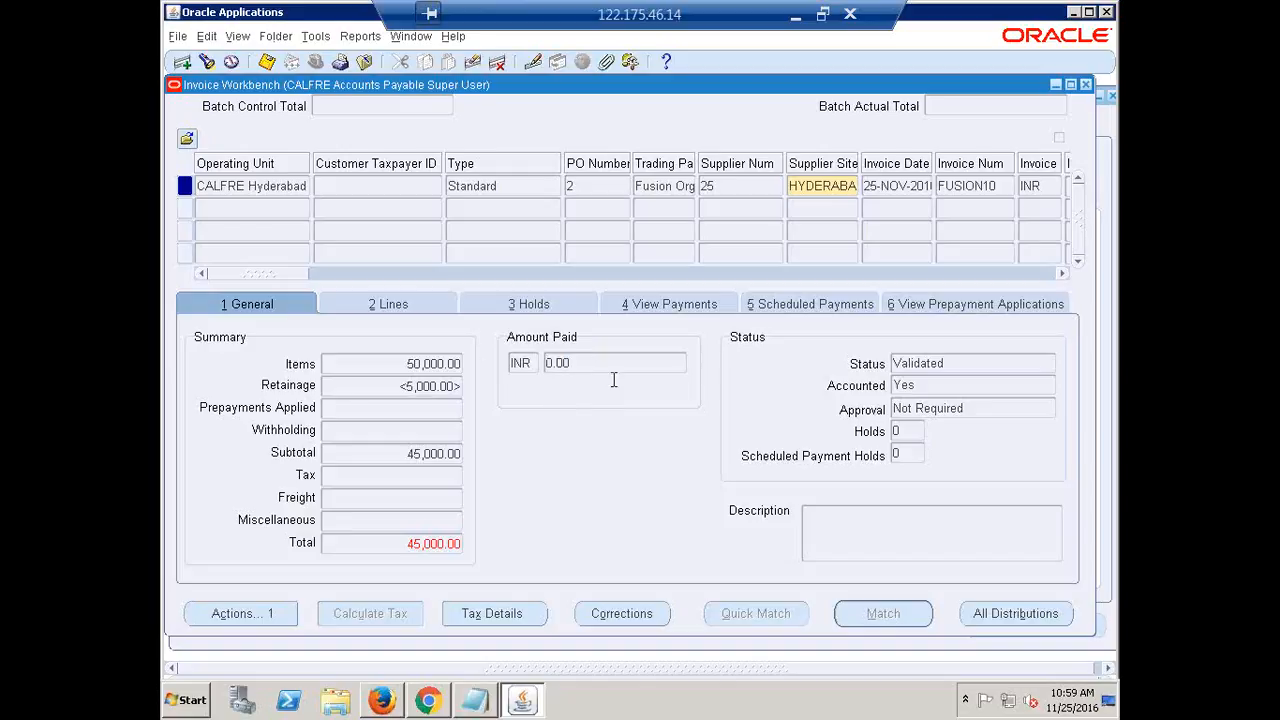
pyautogui.click(1088, 79)
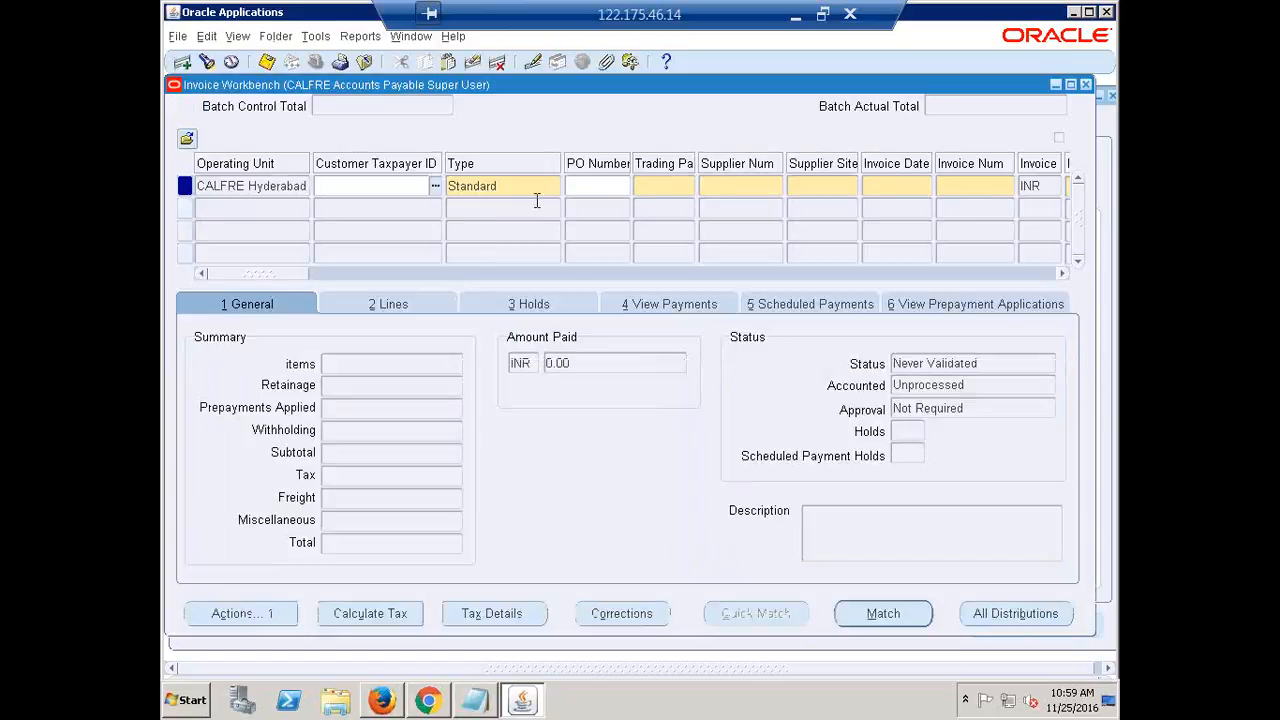
pyautogui.click(592, 190)
pyautogui.write('2')
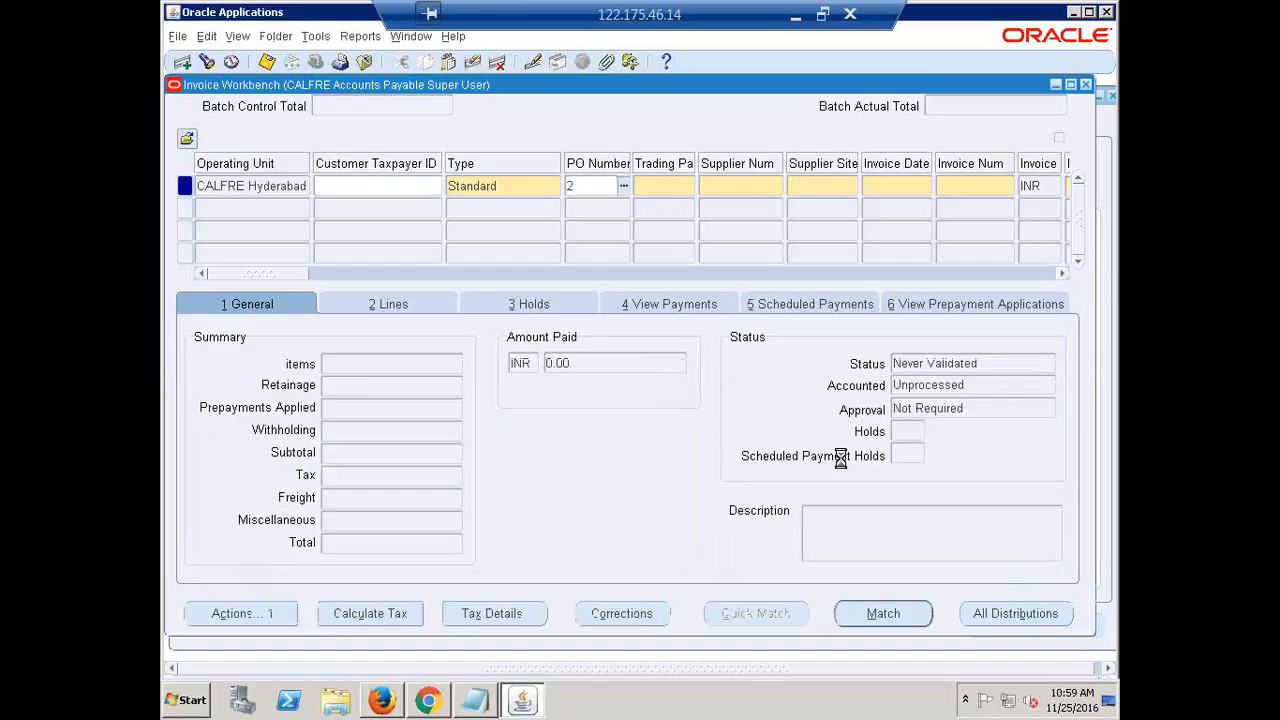
pyautogui.press('Tab')
pyautogui.press('Tab')
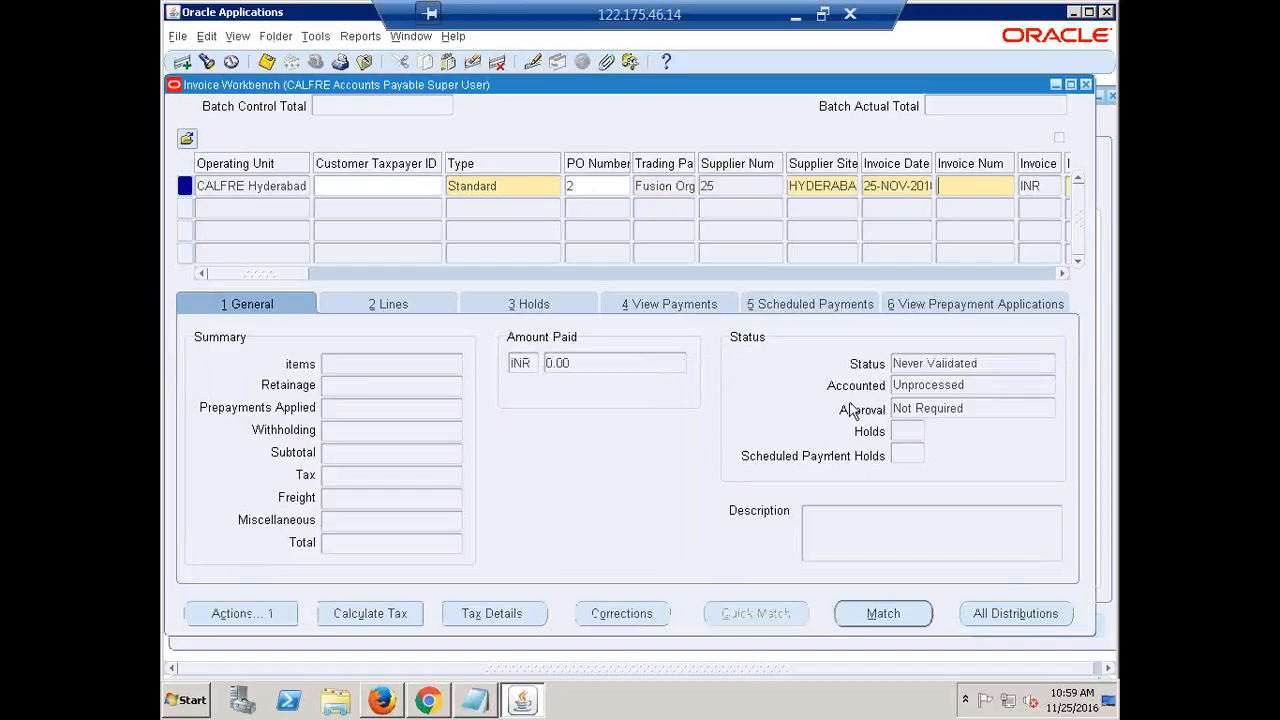
pyautogui.write('FUSION11')
pyautogui.press('Tab')
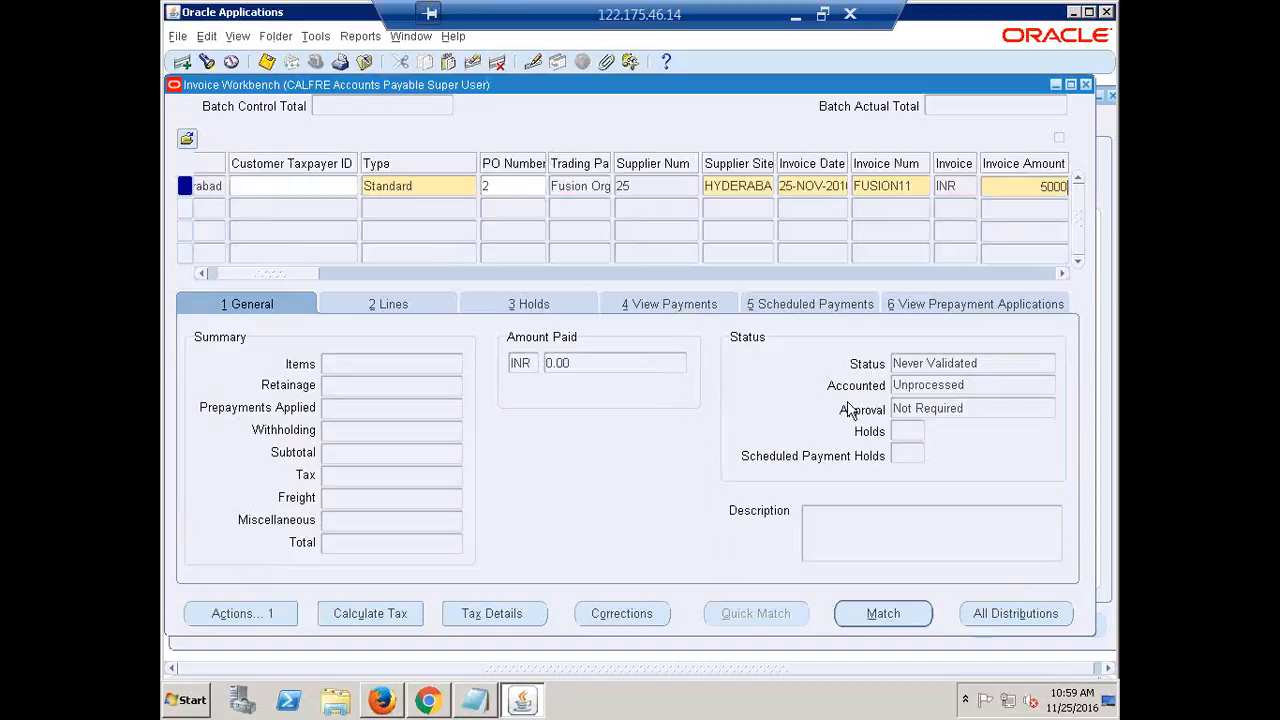
pyautogui.press('Tab')
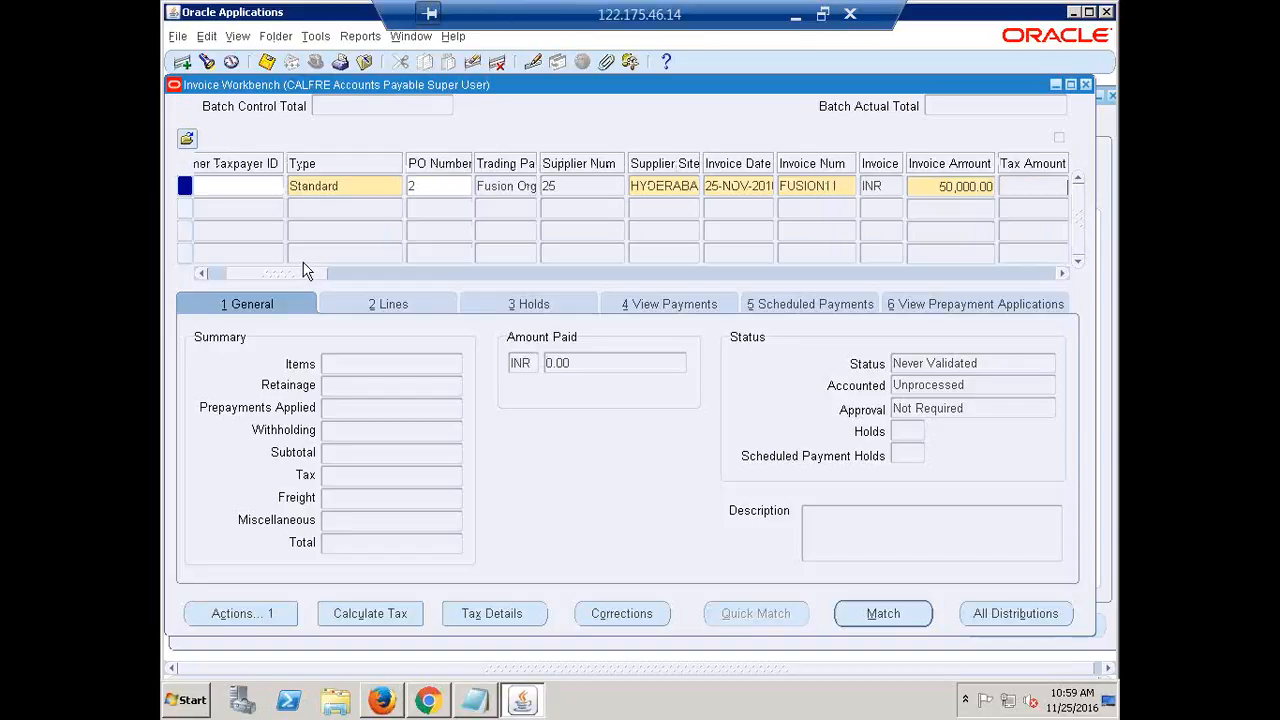
pyautogui.press('Tab')
# Set Match Action to Purchase Order with Immediate terms and start PO matching
pyautogui.moveTo(269, 275); pyautogui.dragTo(493, 315)
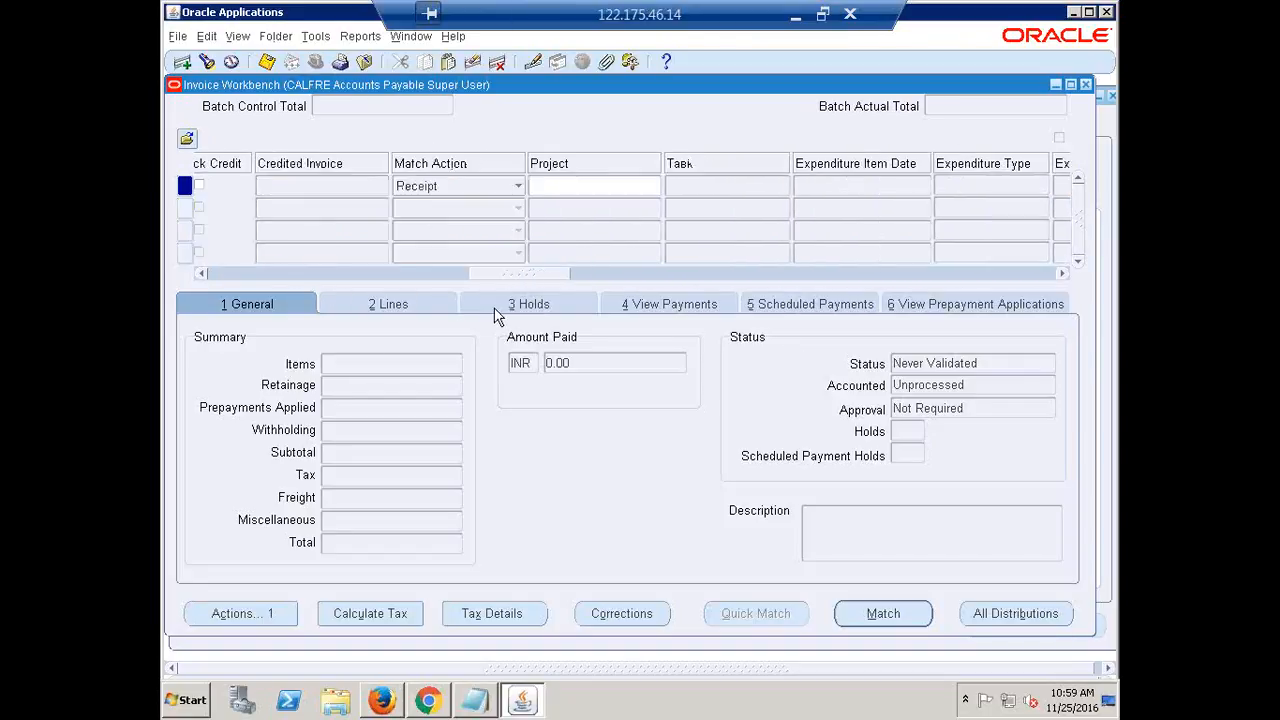
pyautogui.click(520, 188)
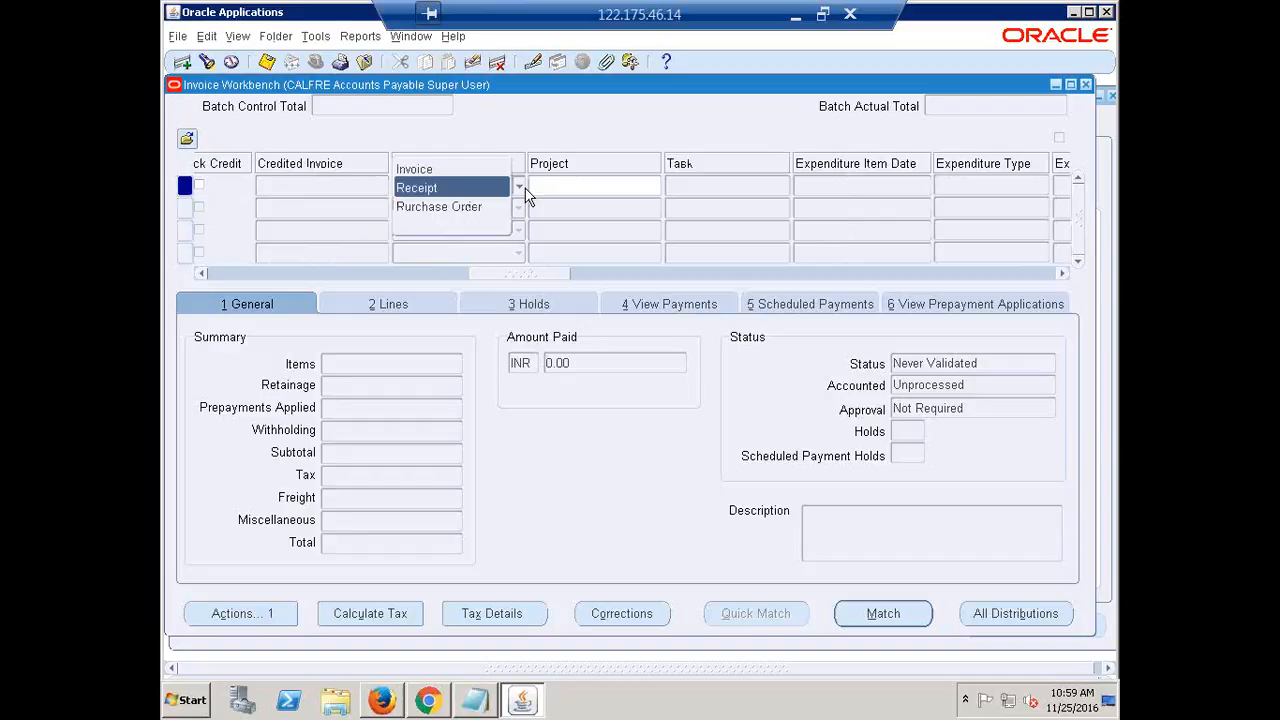
pyautogui.click(458, 207)
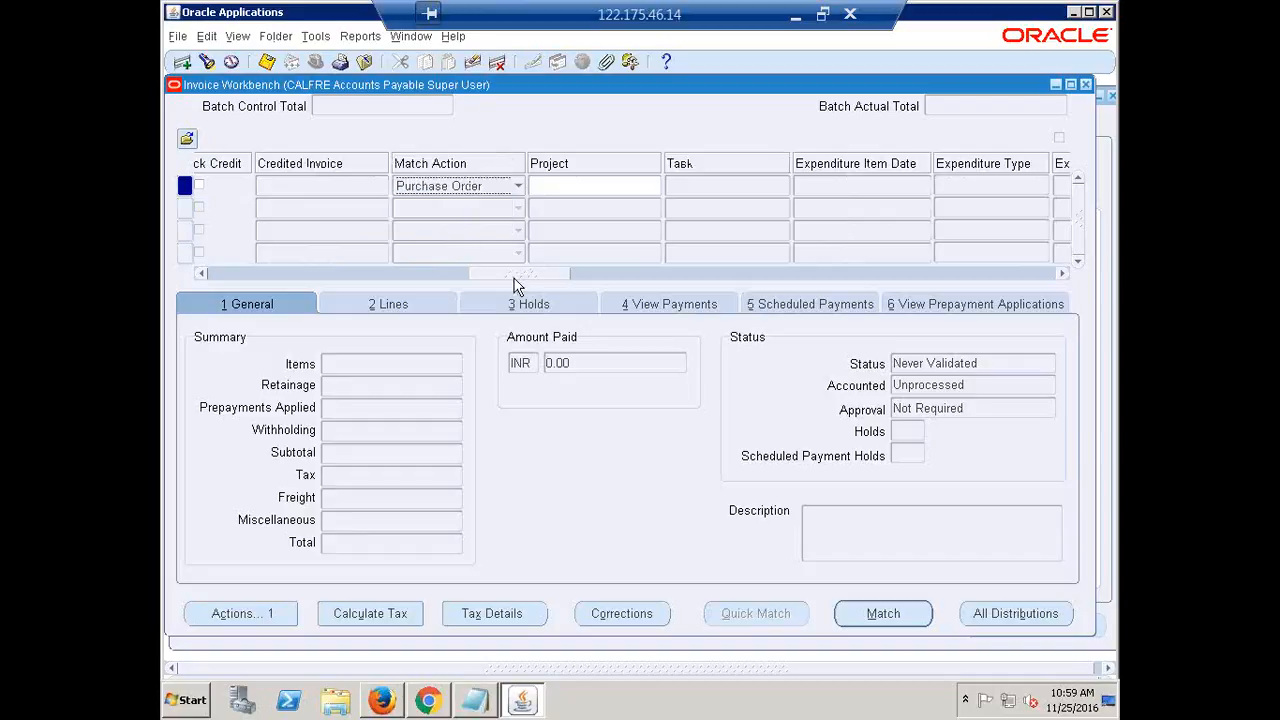
pyautogui.moveTo(516, 285); pyautogui.dragTo(643, 297)
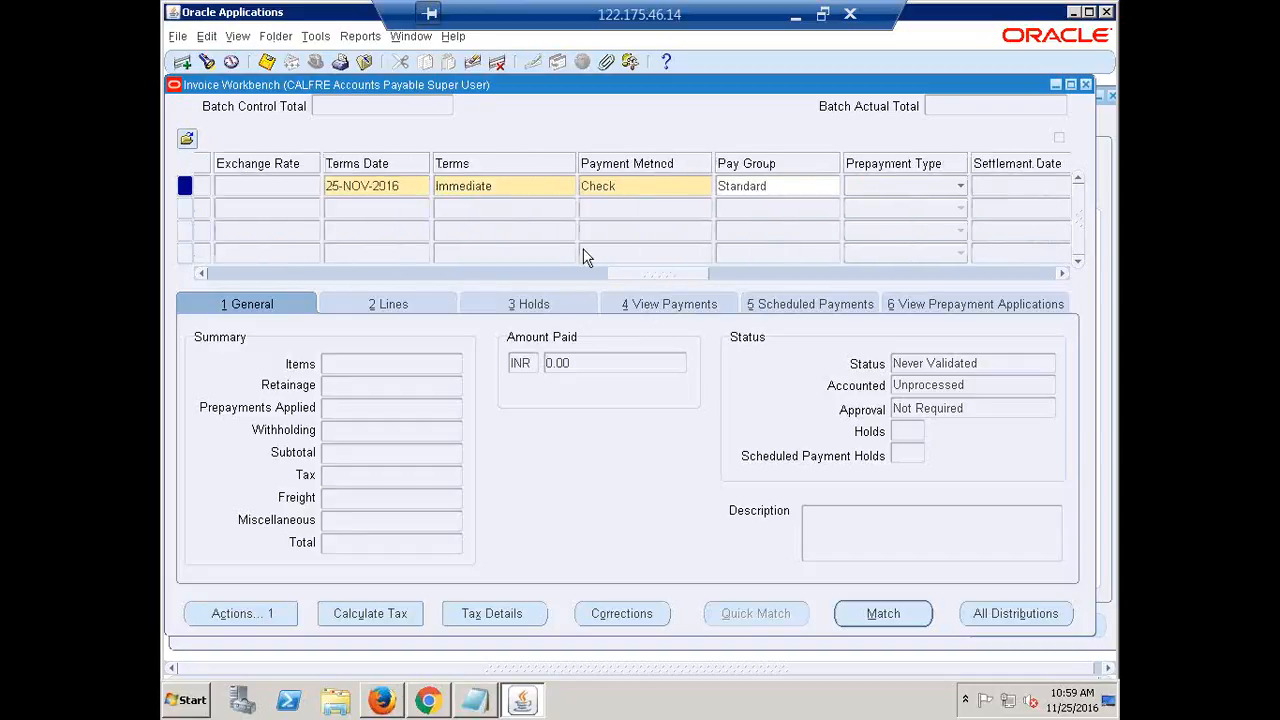
pyautogui.click(523, 185)
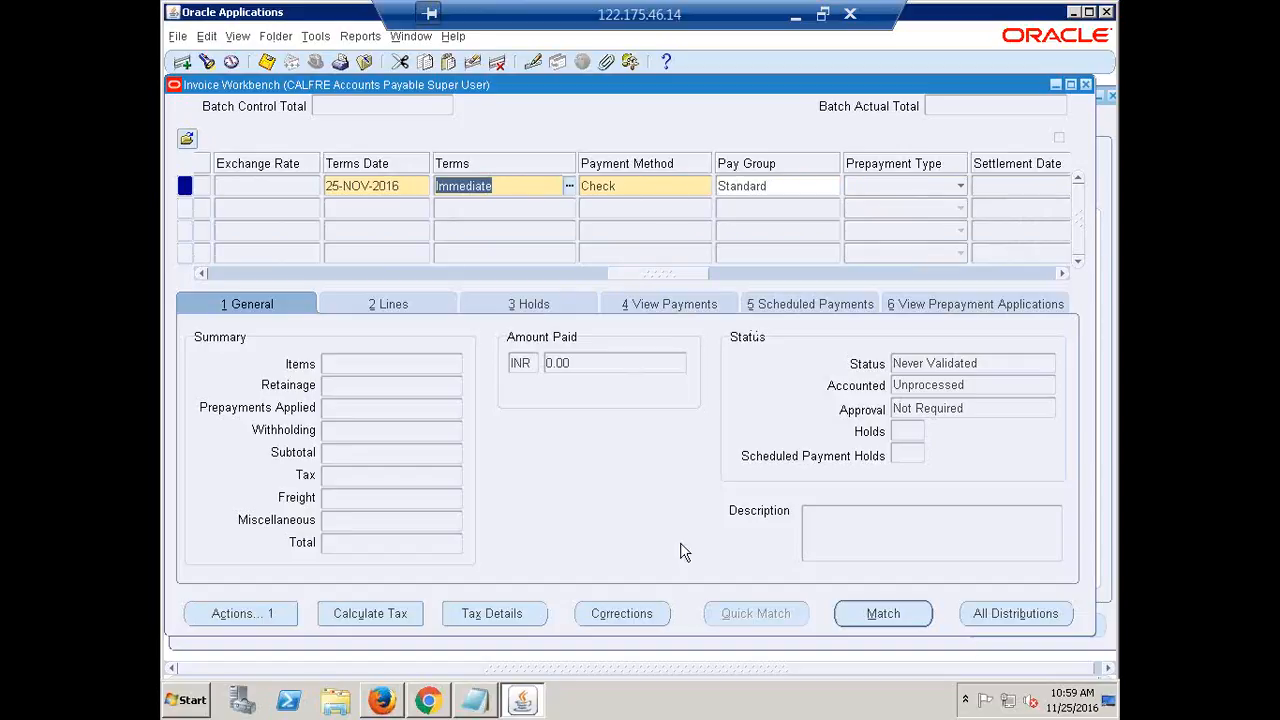
pyautogui.click(883, 613)
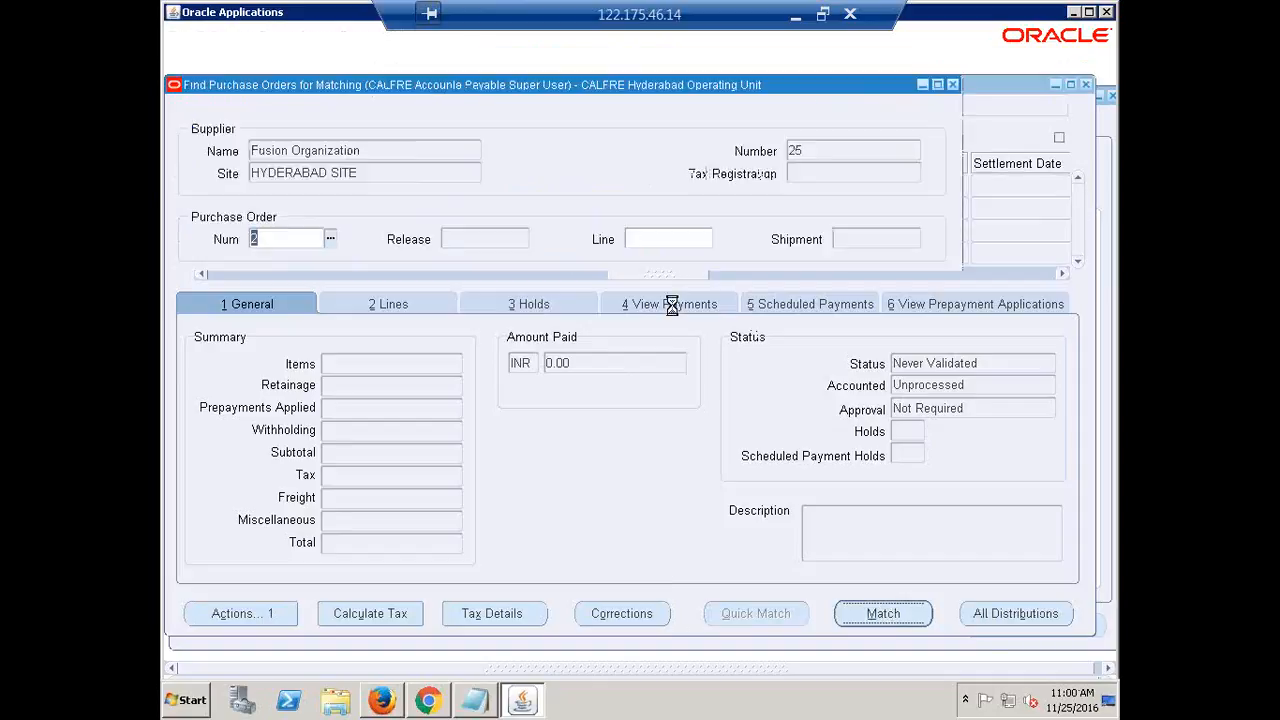
# Match invoice FUSION11 to line 1 of PO 2 for 50,000.00
pyautogui.click(636, 436)
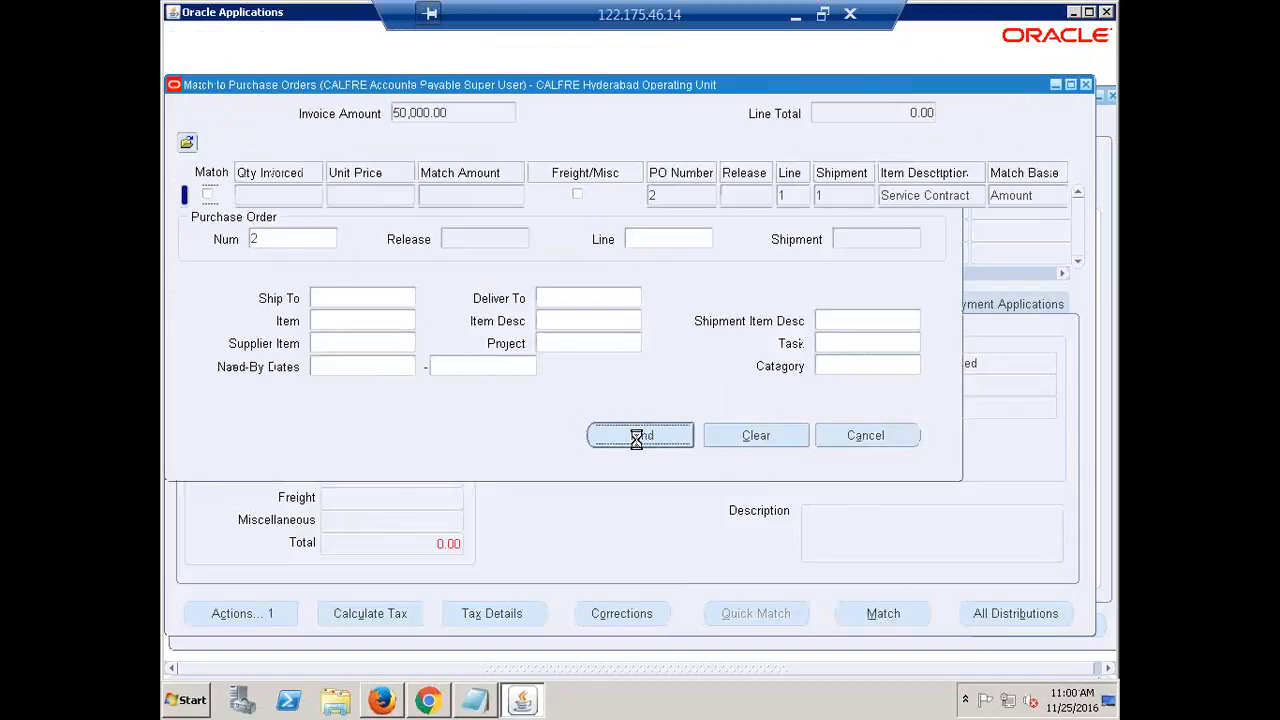
pyautogui.click(207, 195)
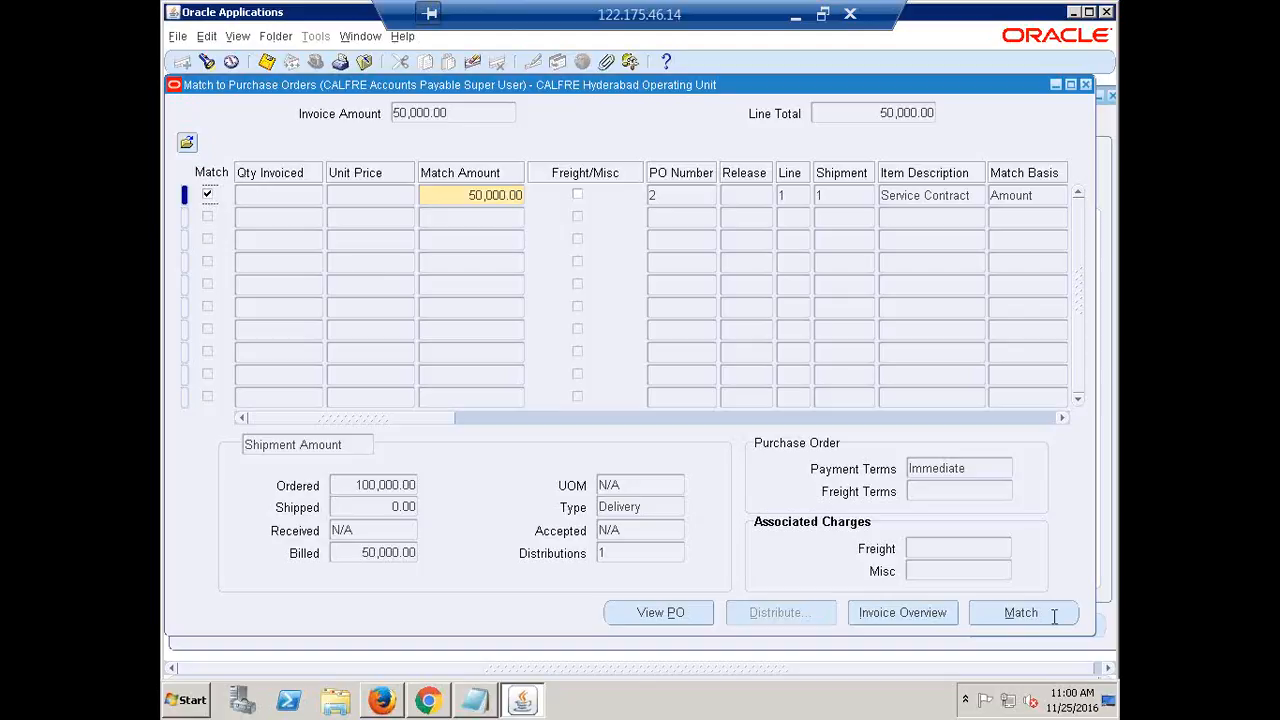
pyautogui.click(1021, 612)
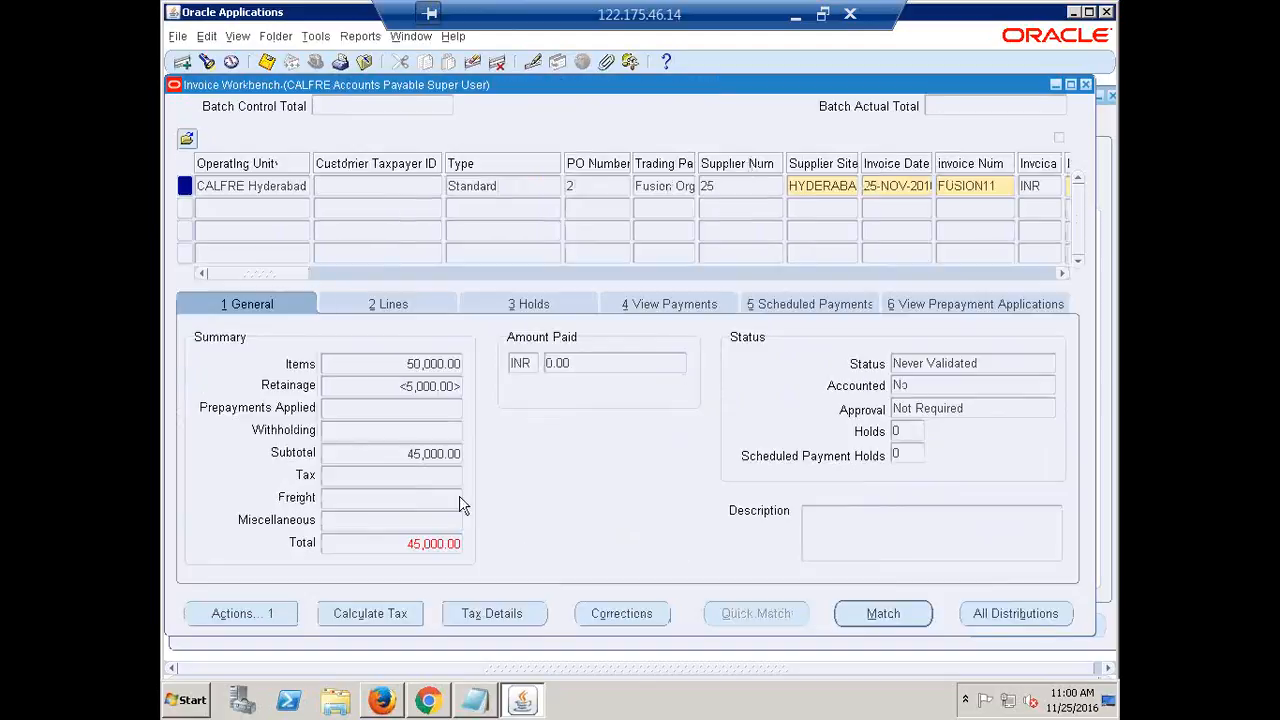
pyautogui.click(260, 614)
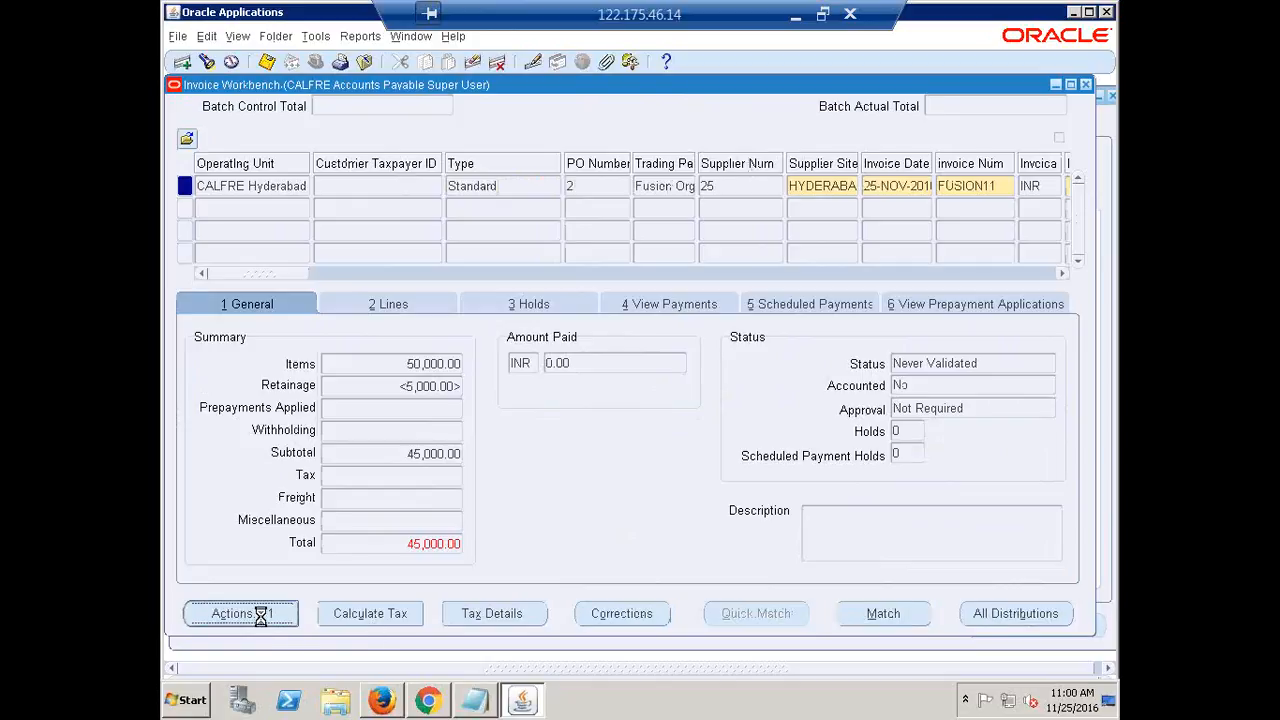
# Validate invoice FUSION11, then create Final accounting for it and acknowledge the confirmation note
pyautogui.click(420, 139)
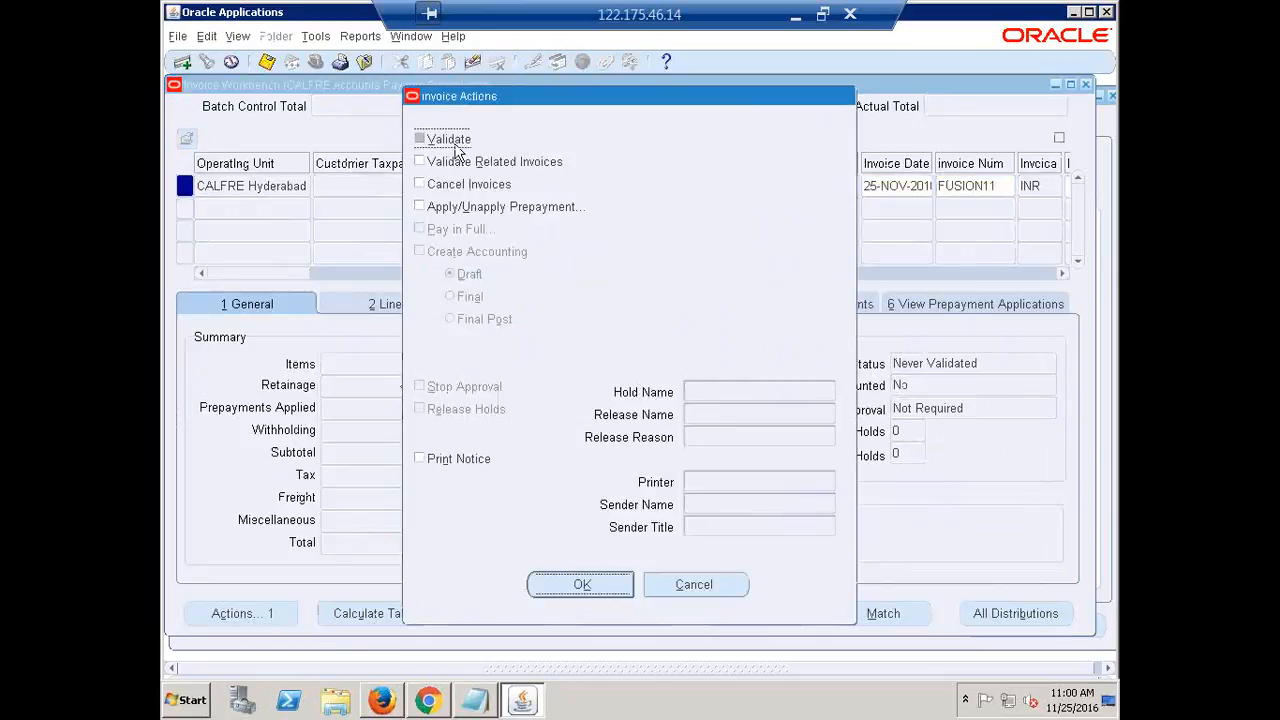
pyautogui.click(582, 585)
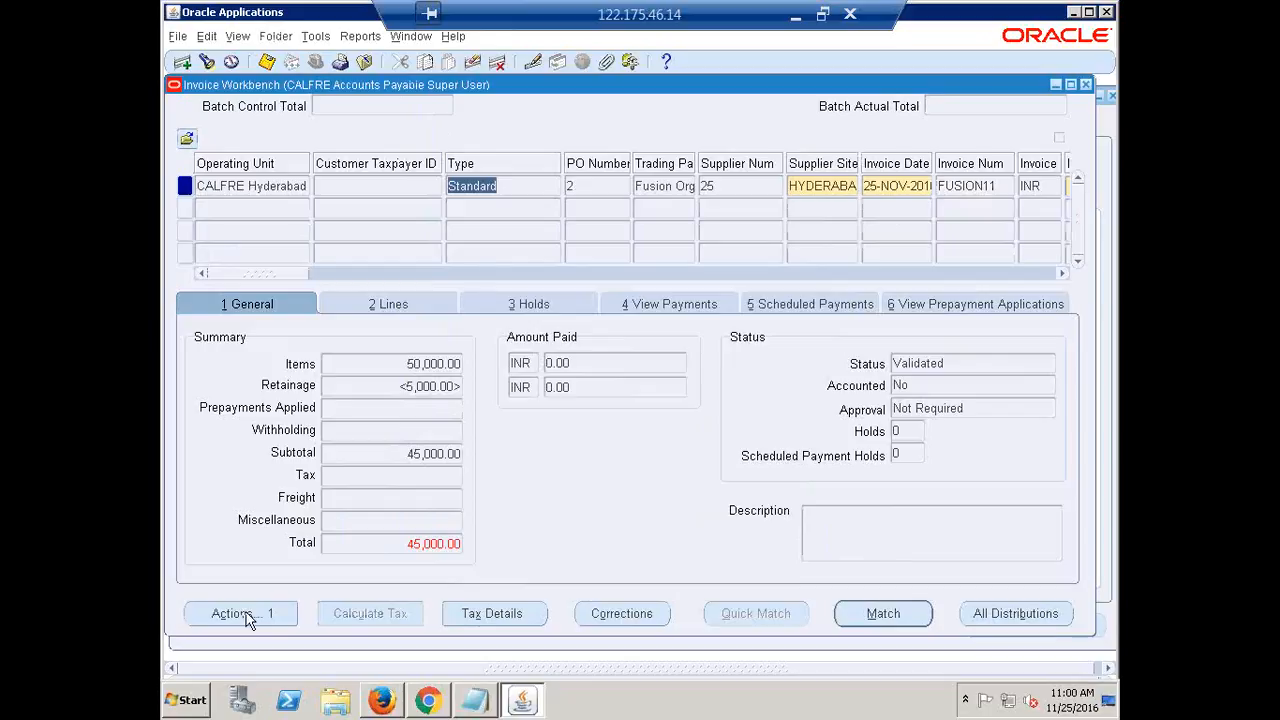
pyautogui.click(246, 612)
pyautogui.click(443, 255)
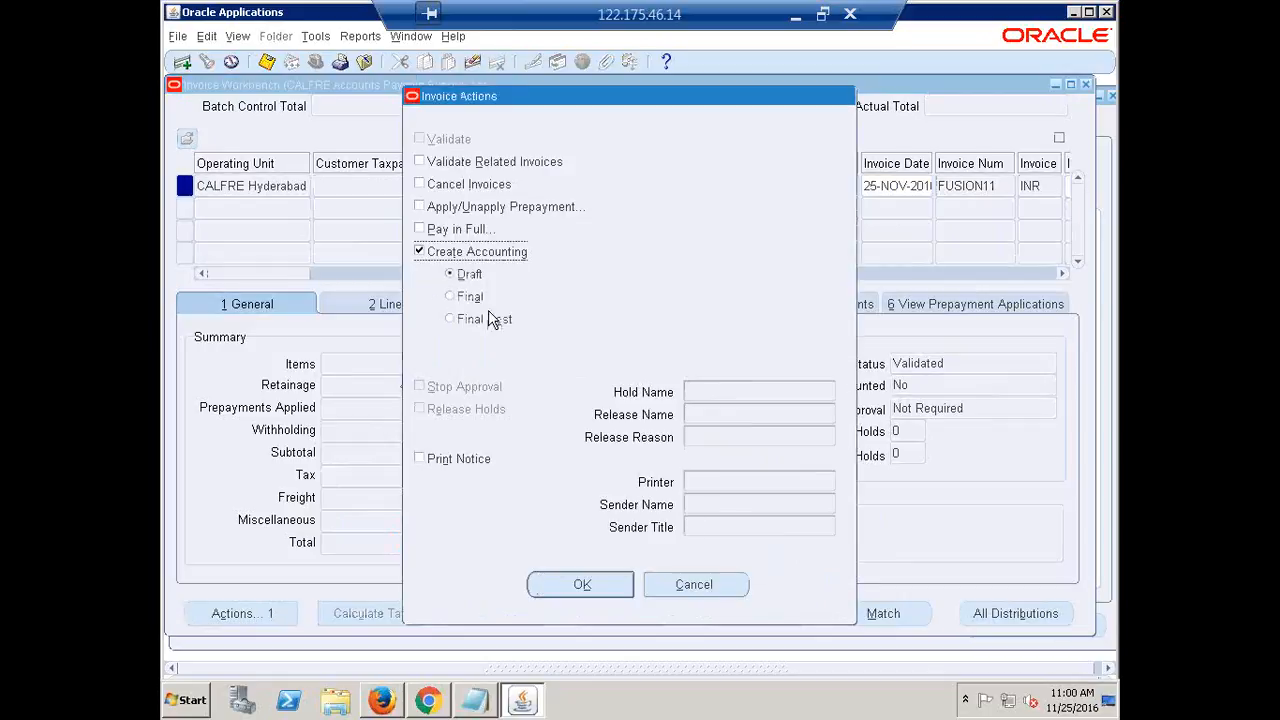
pyautogui.click(450, 296)
pyautogui.click(581, 585)
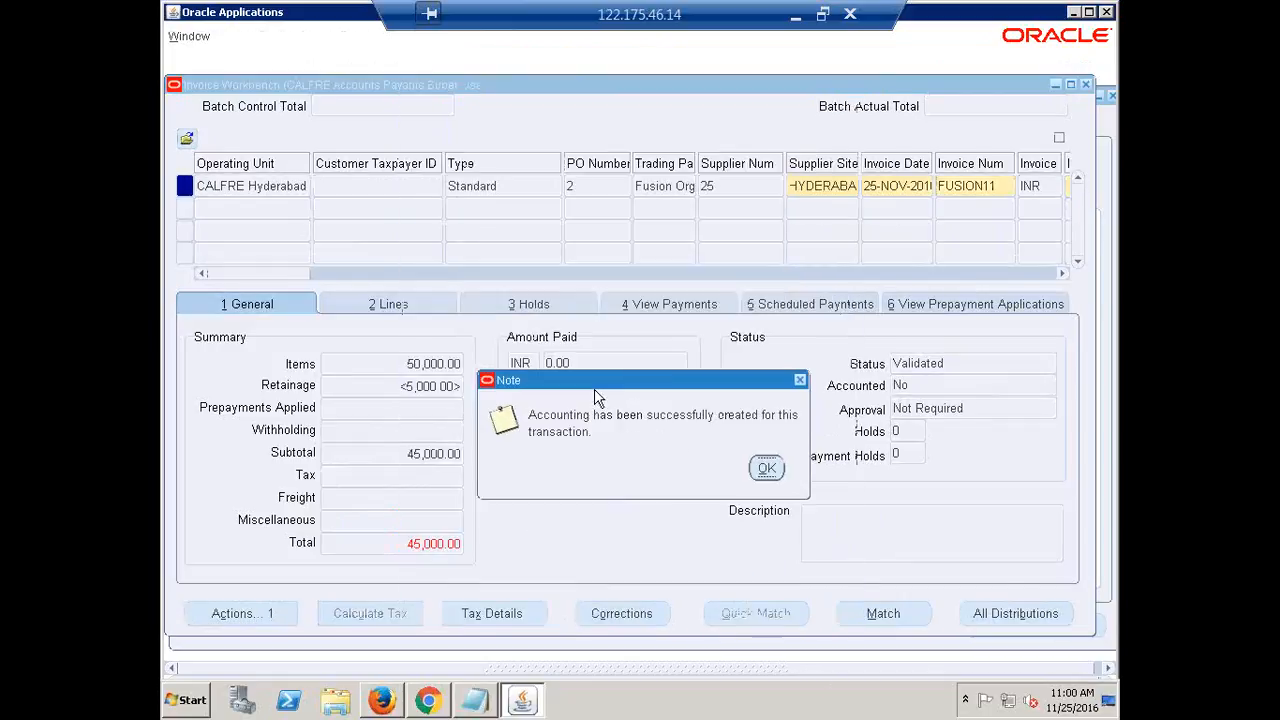
pyautogui.click(762, 445)
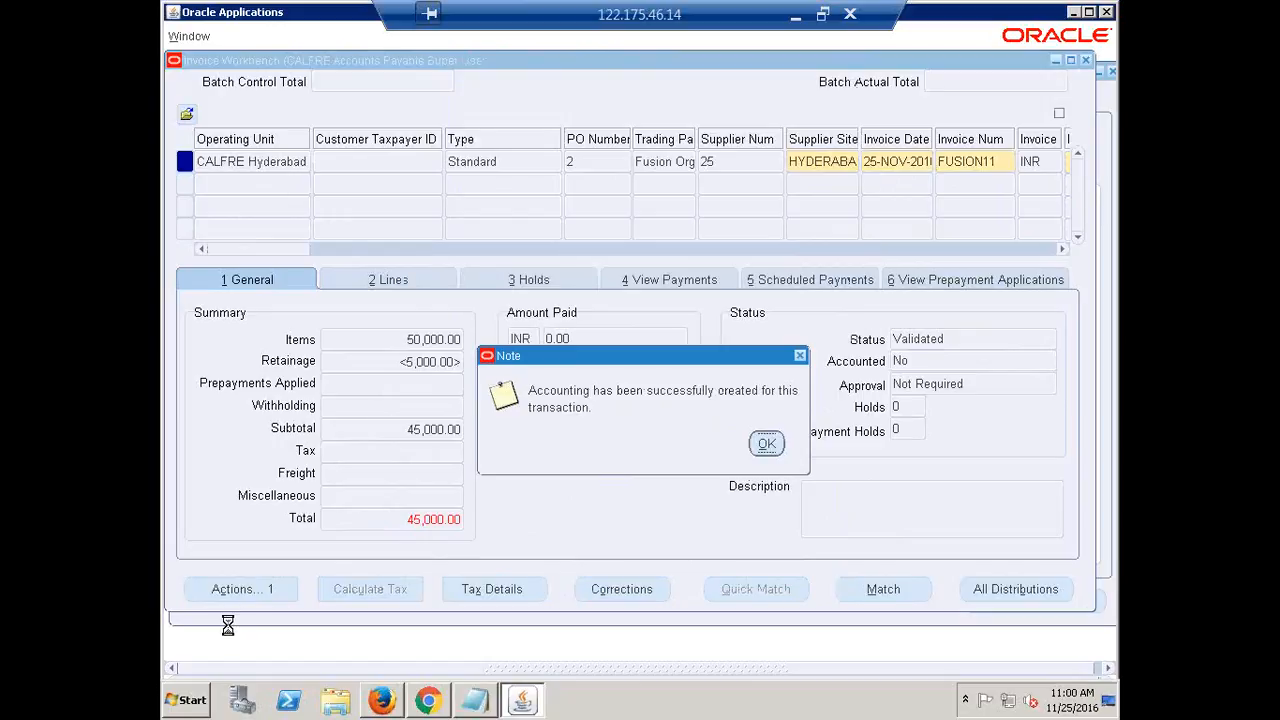
pyautogui.click(238, 618)
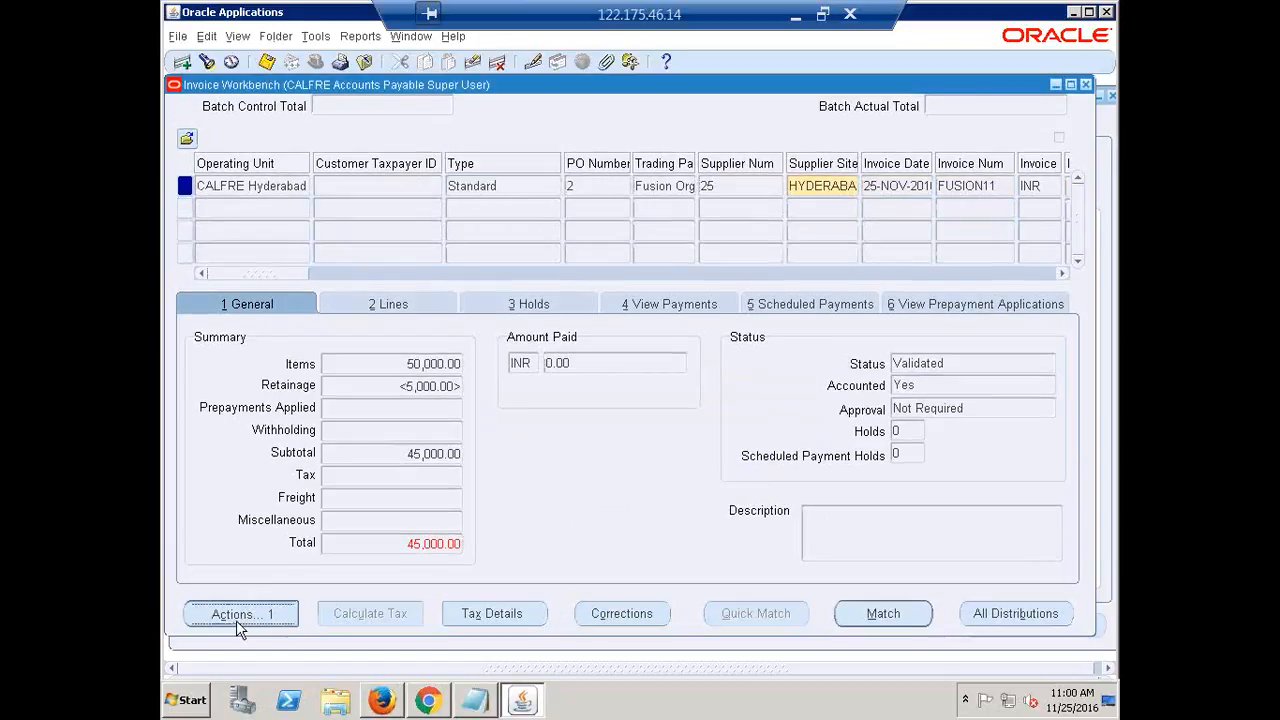
# Pay the invoice in full, with payment date 25-NOV-2016 and bank account CALFRE
pyautogui.click(445, 232)
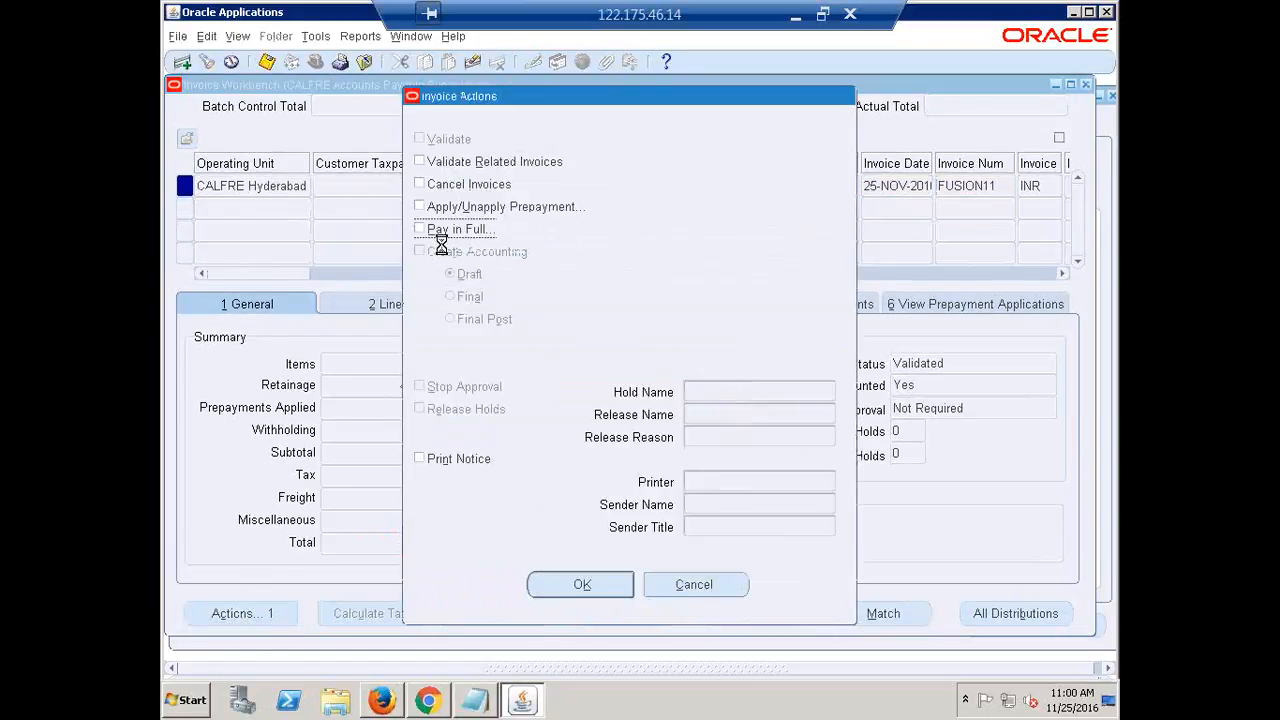
pyautogui.click(582, 586)
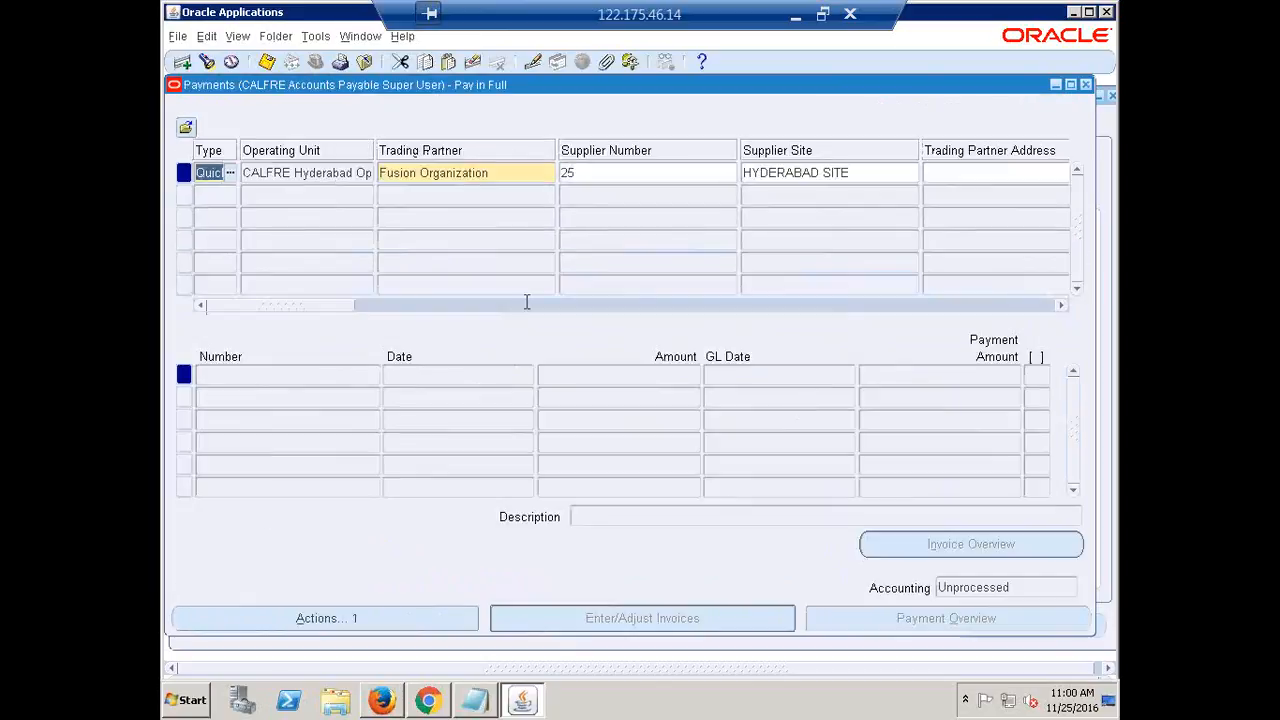
pyautogui.moveTo(280, 306); pyautogui.dragTo(380, 328)
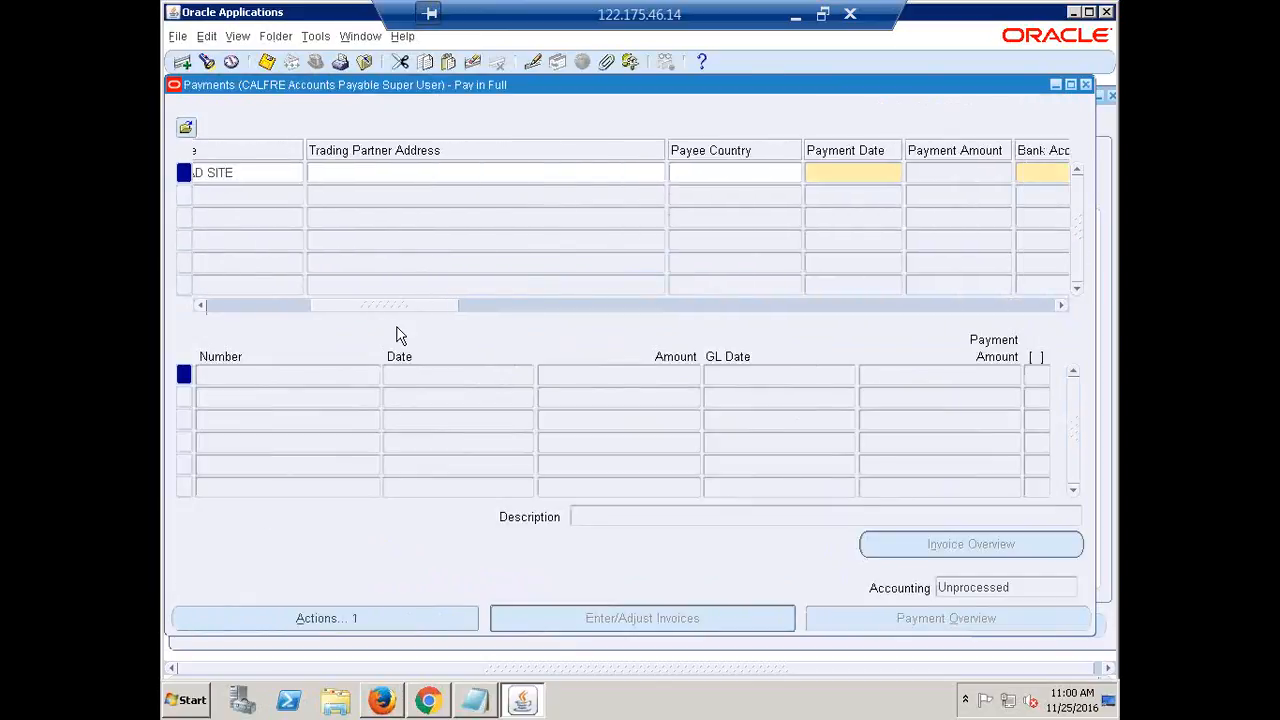
pyautogui.click(795, 172)
pyautogui.doubleClick(795, 172)
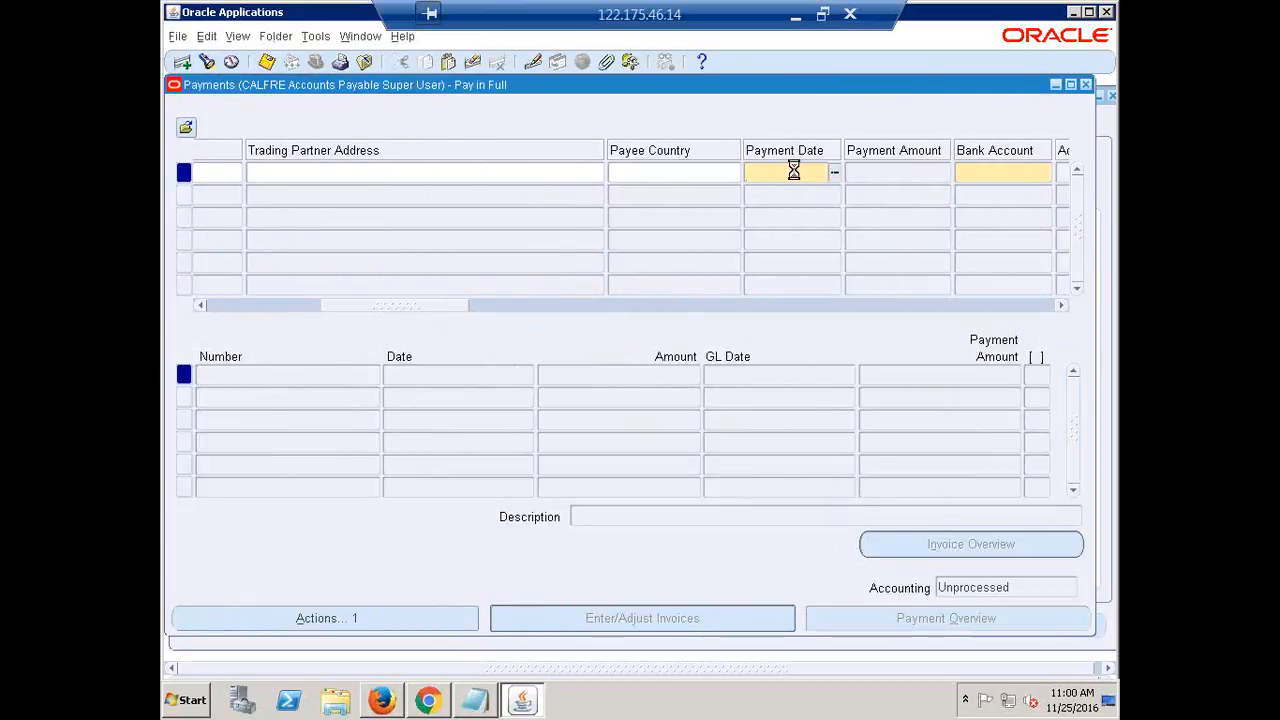
pyautogui.press('Return')
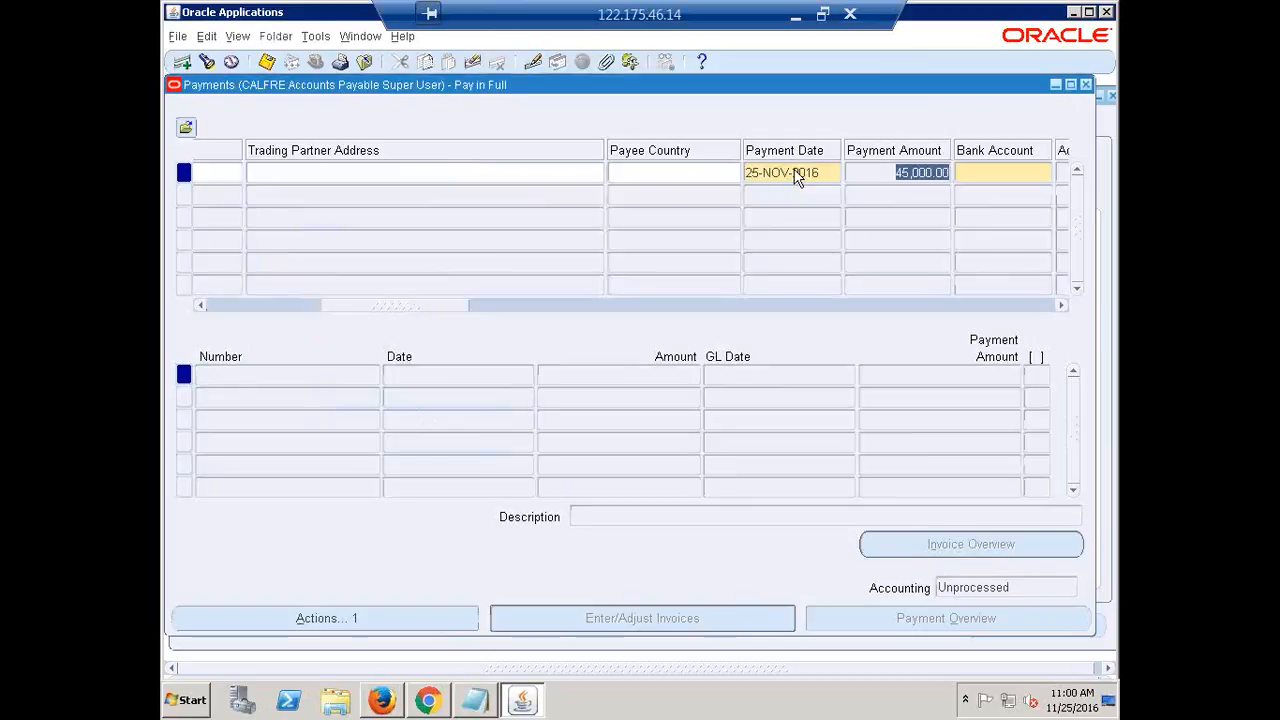
pyautogui.press('Tab')
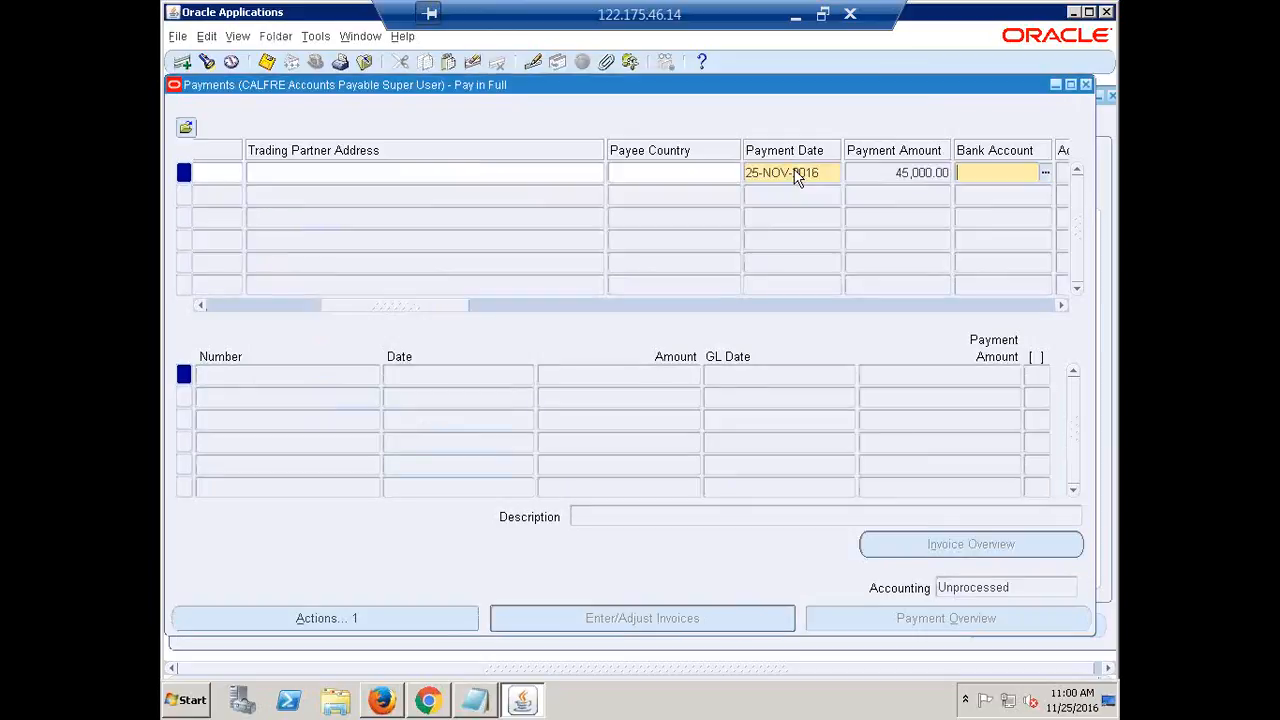
pyautogui.write('CALFRE')
pyautogui.press('Tab')
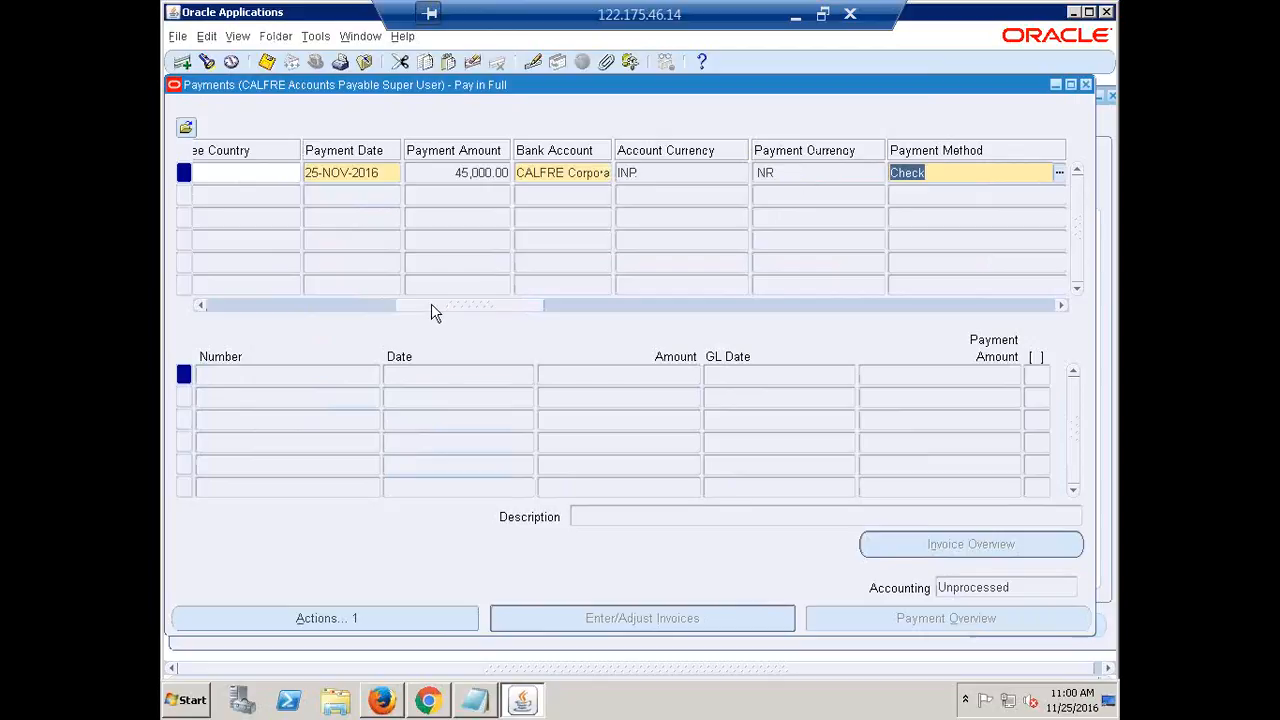
# Select the CALFRE Check payment document for the quick payment
pyautogui.moveTo(431, 305); pyautogui.dragTo(530, 282)
pyautogui.click(530, 272)
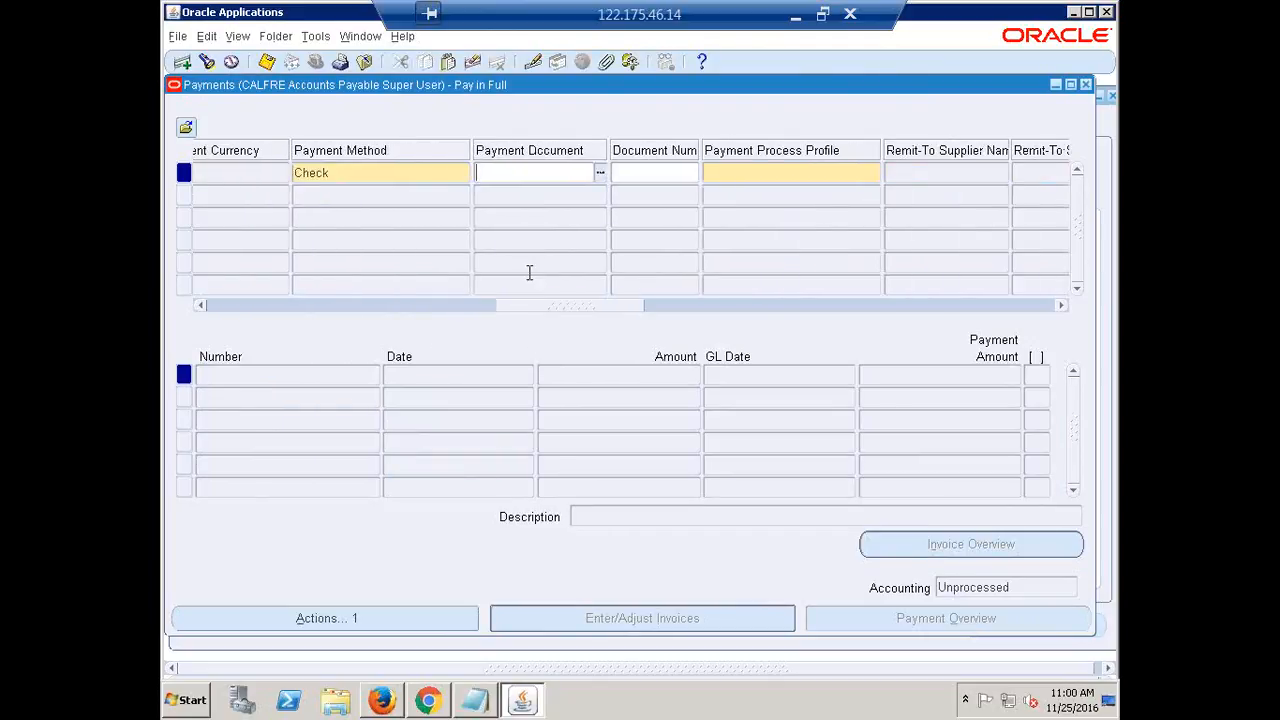
pyautogui.write('CALFRE')
pyautogui.press('Tab')
pyautogui.click(560, 356)
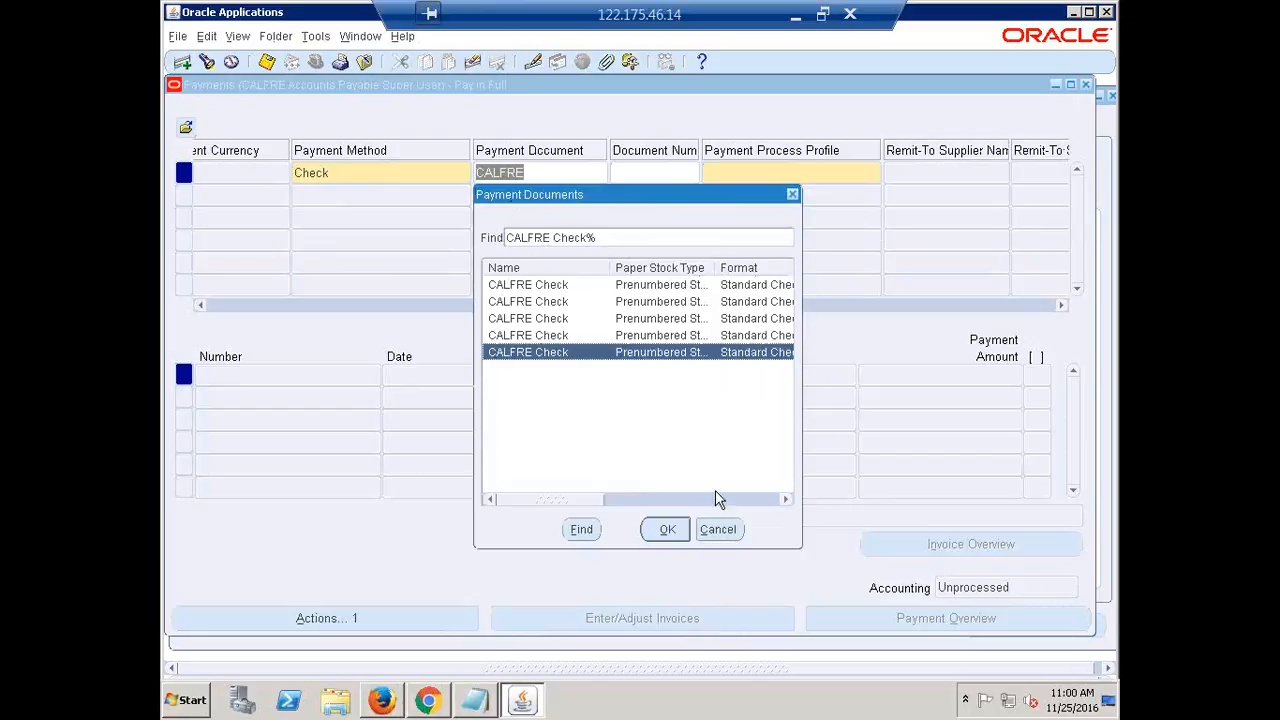
pyautogui.moveTo(548, 499); pyautogui.dragTo(731, 532)
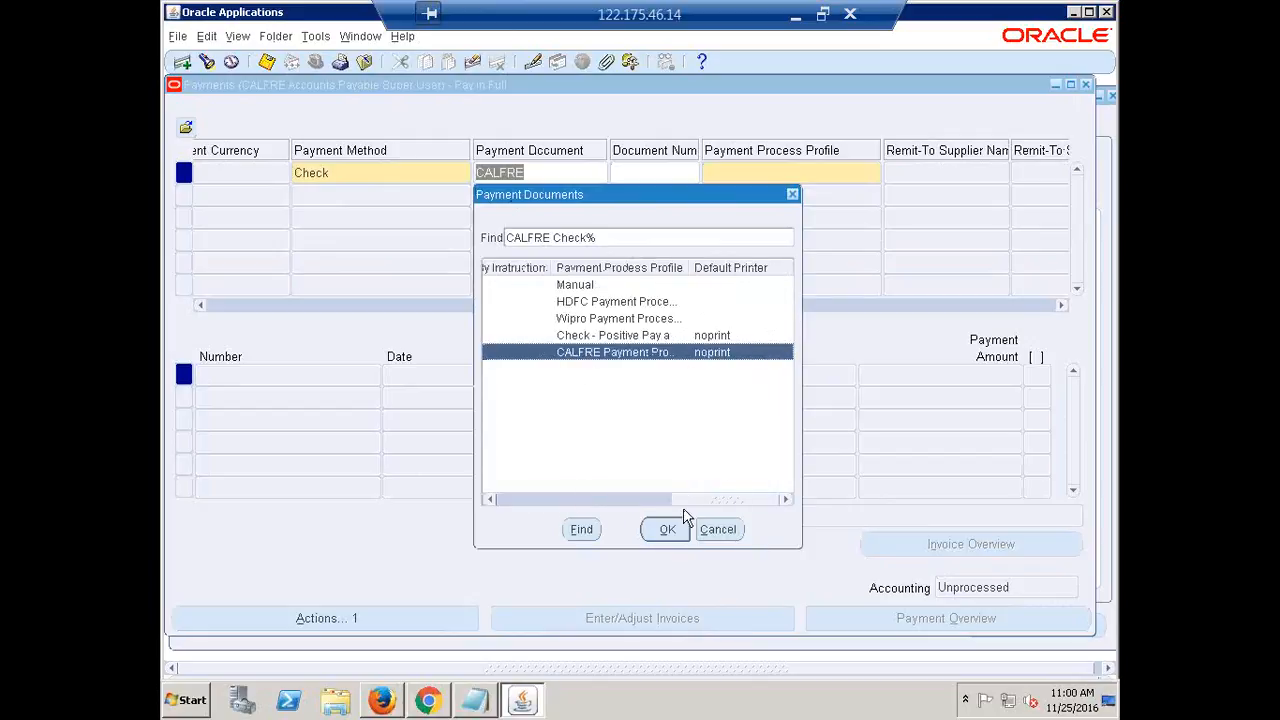
pyautogui.moveTo(683, 500); pyautogui.dragTo(377, 509)
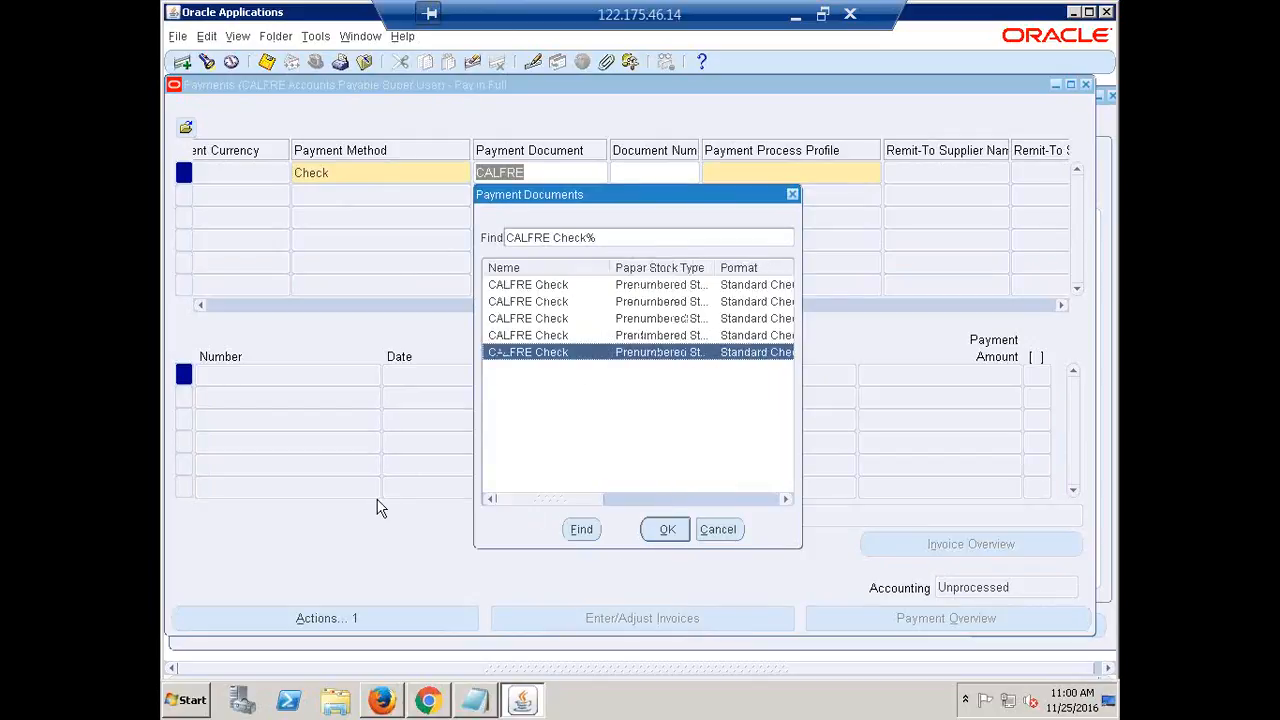
pyautogui.click(667, 530)
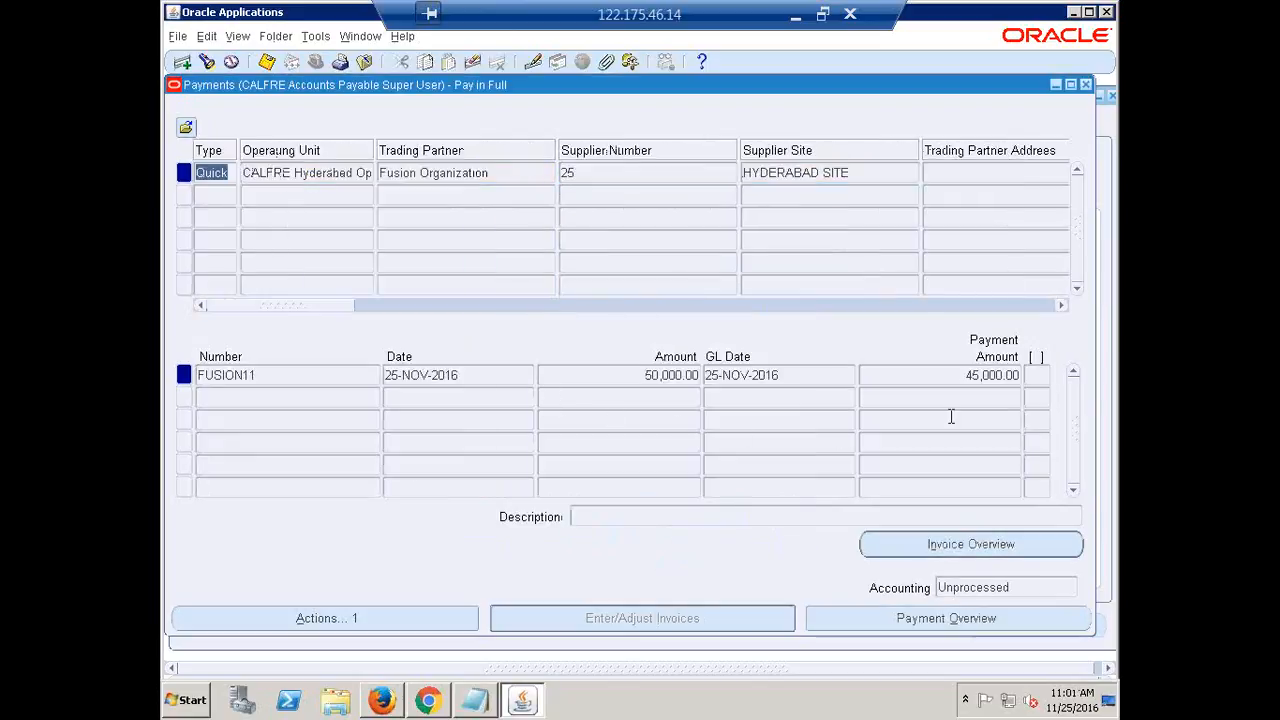
# Verify the 45,000.00 payment, close Payments and Invoice Workbench, and collapse the Navigator tree
pyautogui.click(982, 375)
pyautogui.click(652, 375)
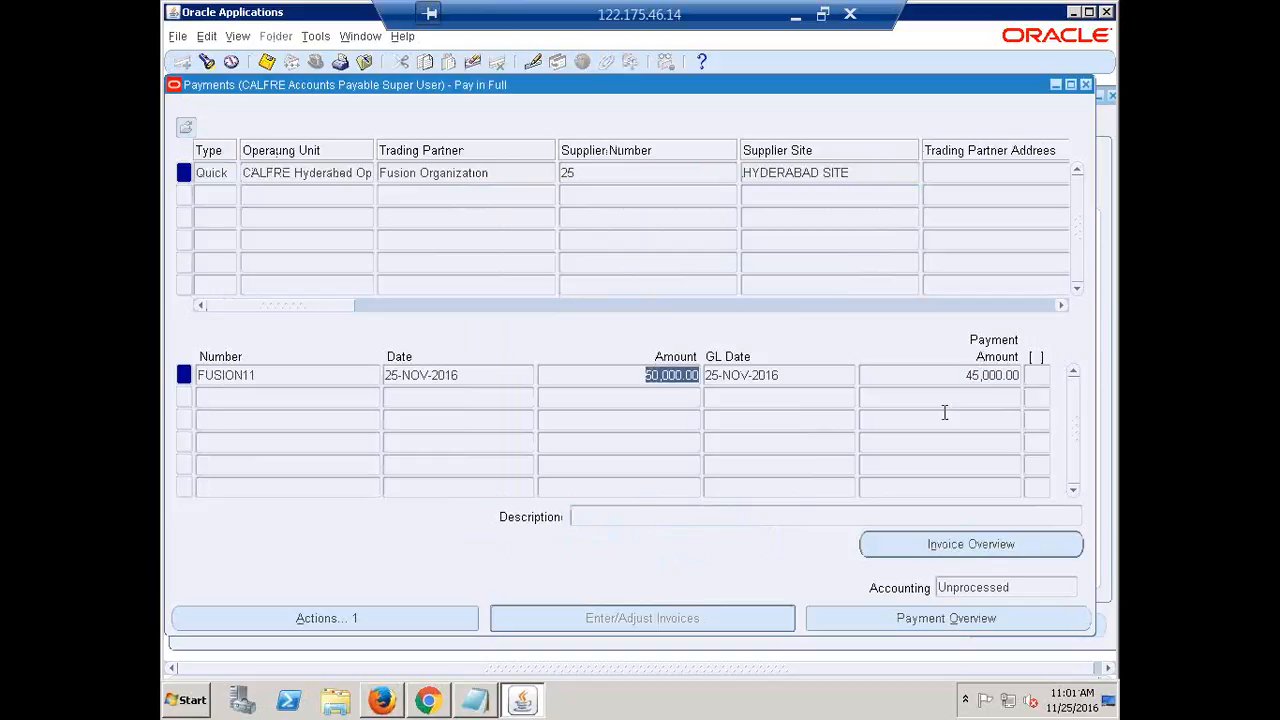
pyautogui.click(985, 377)
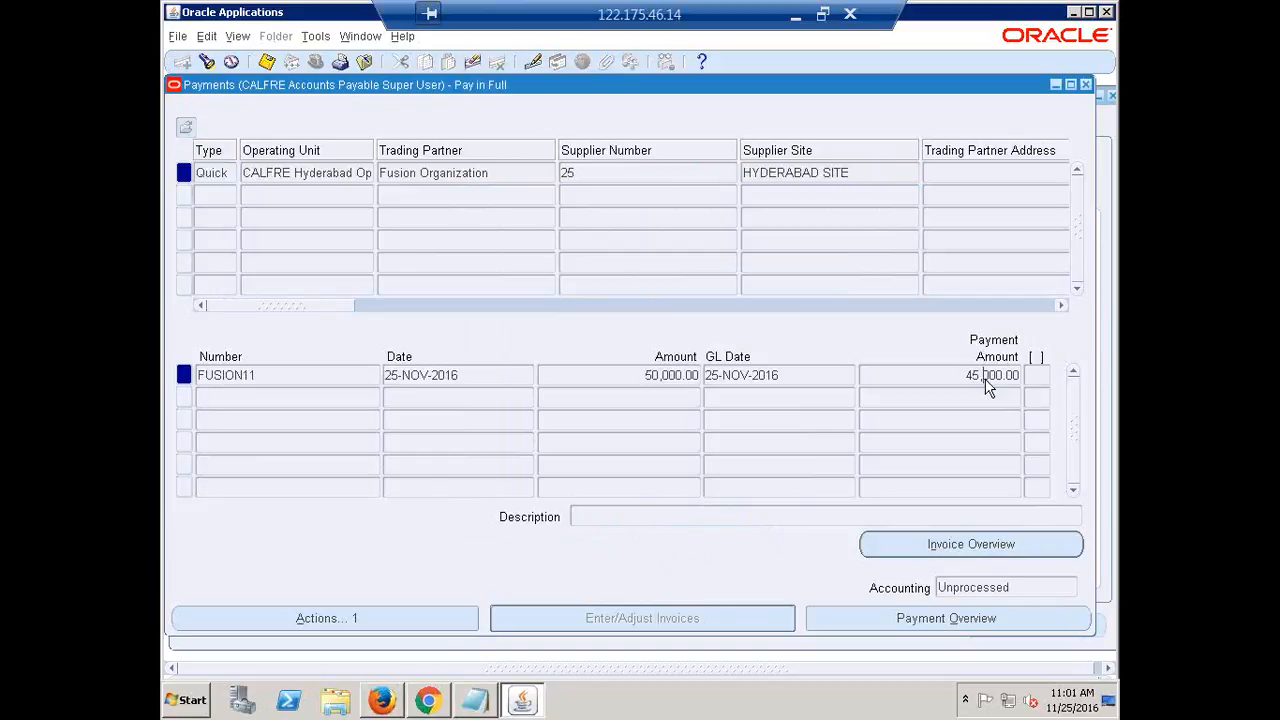
pyautogui.click(1088, 86)
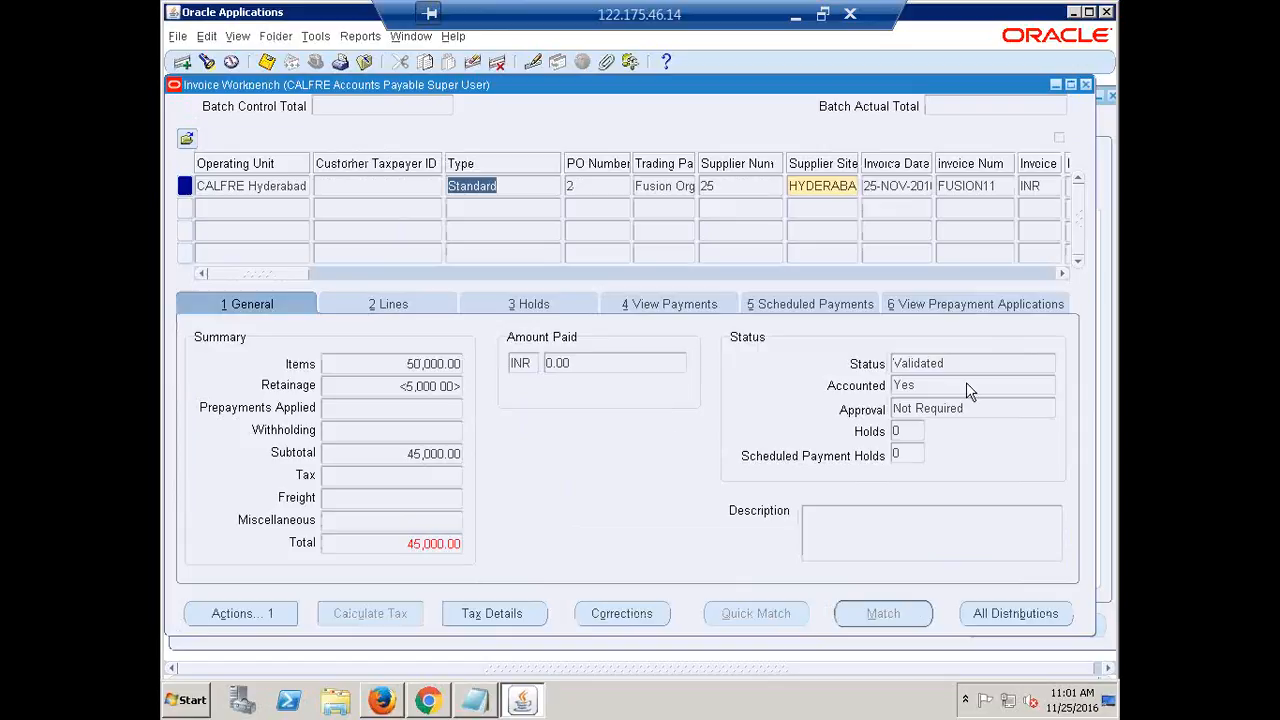
pyautogui.click(1086, 85)
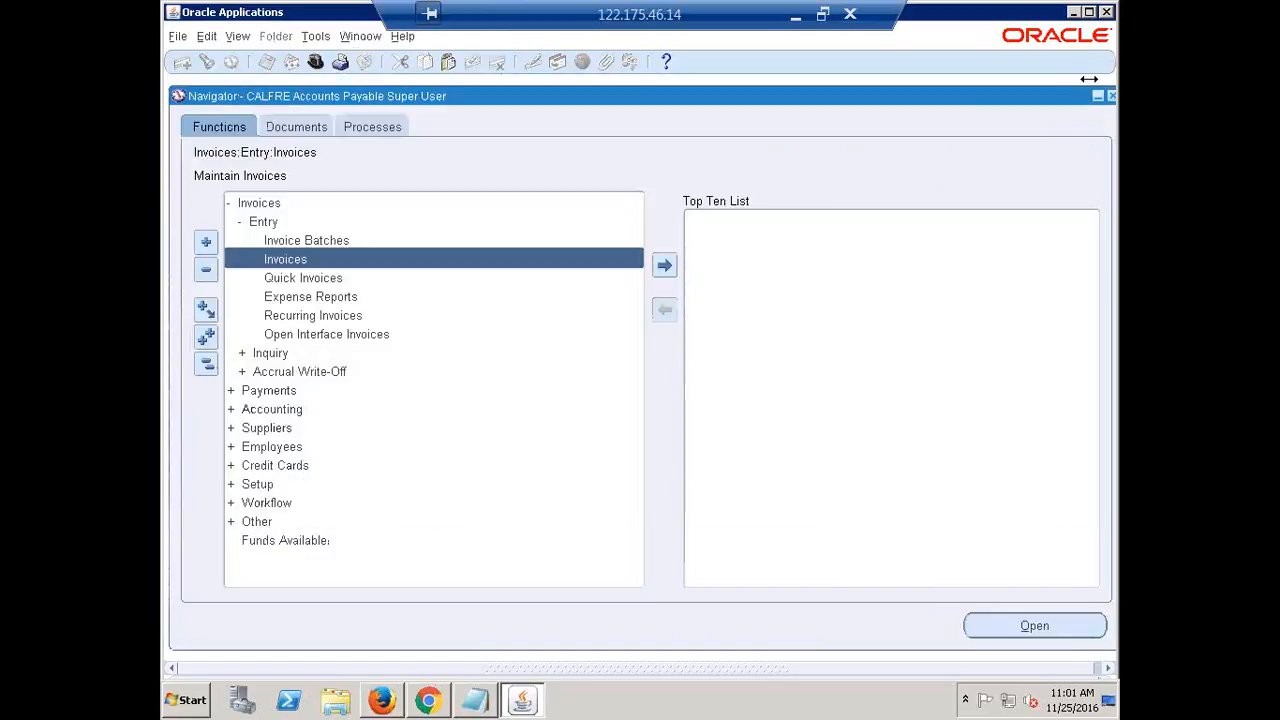
pyautogui.click(206, 366)
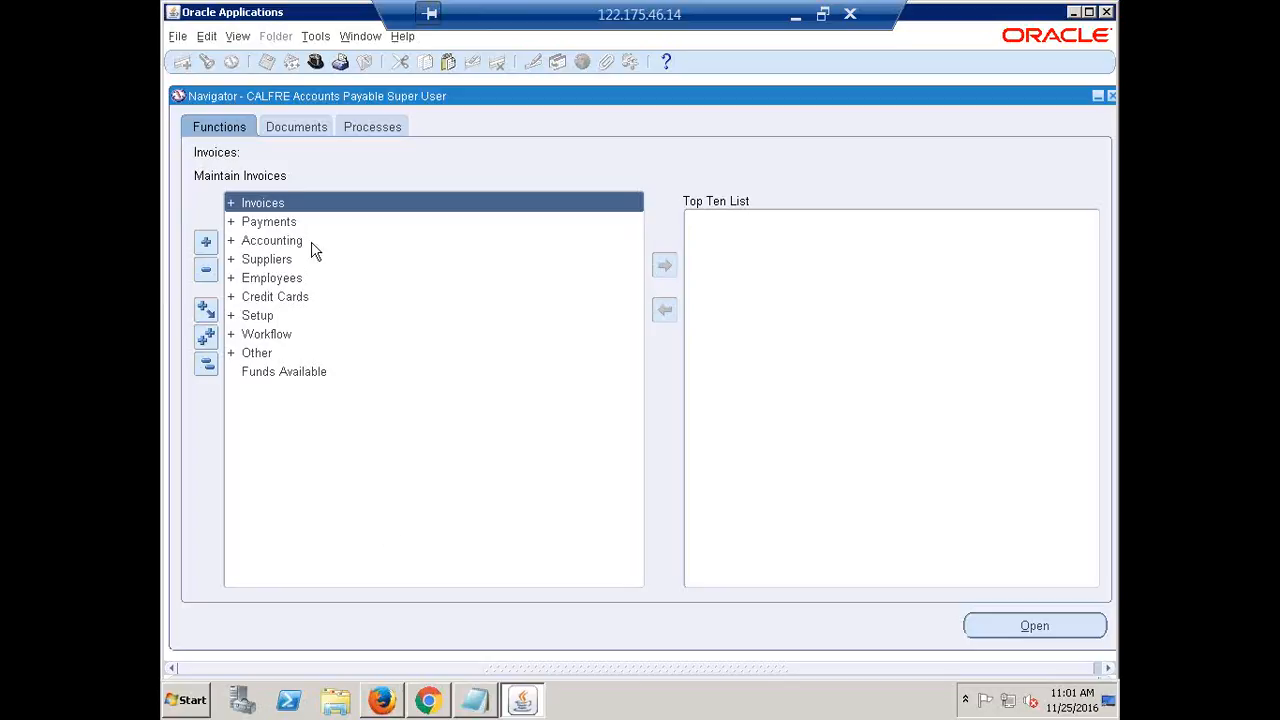
# Open the Invoice Workbench through Invoices > Entry > Invoices in the Navigator's Functions tree
pyautogui.click(262, 318)
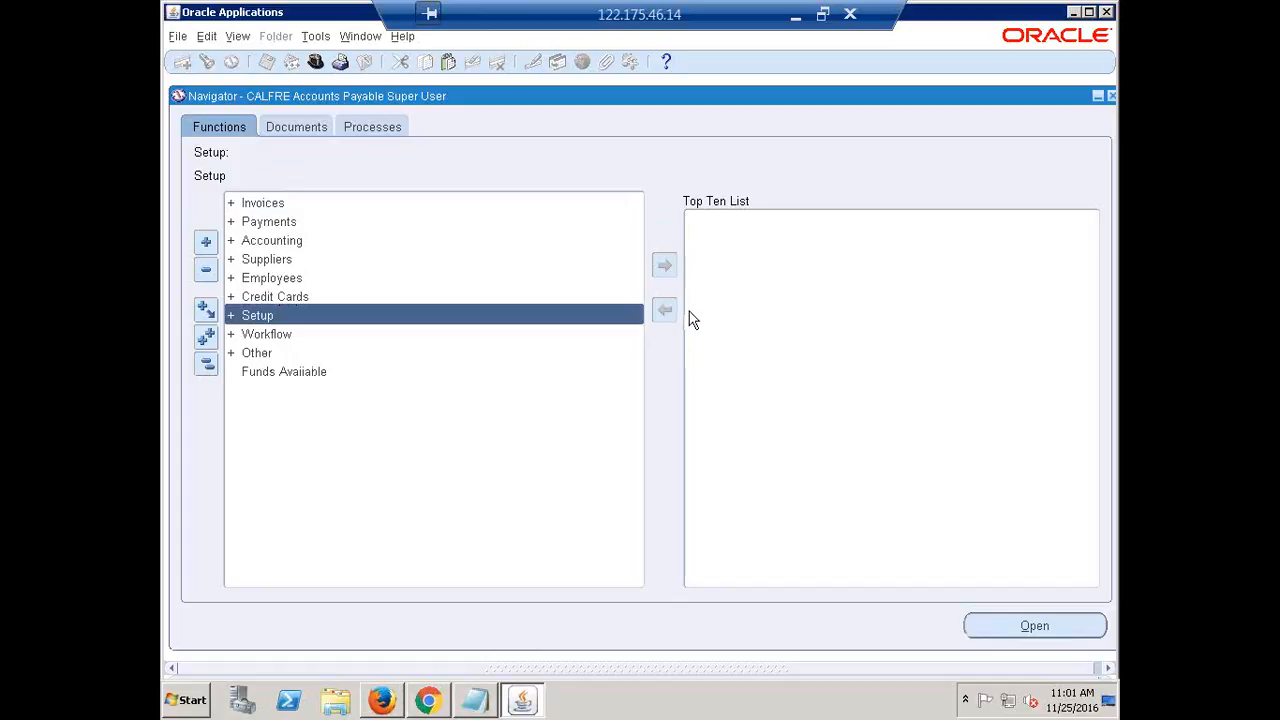
pyautogui.click(206, 368)
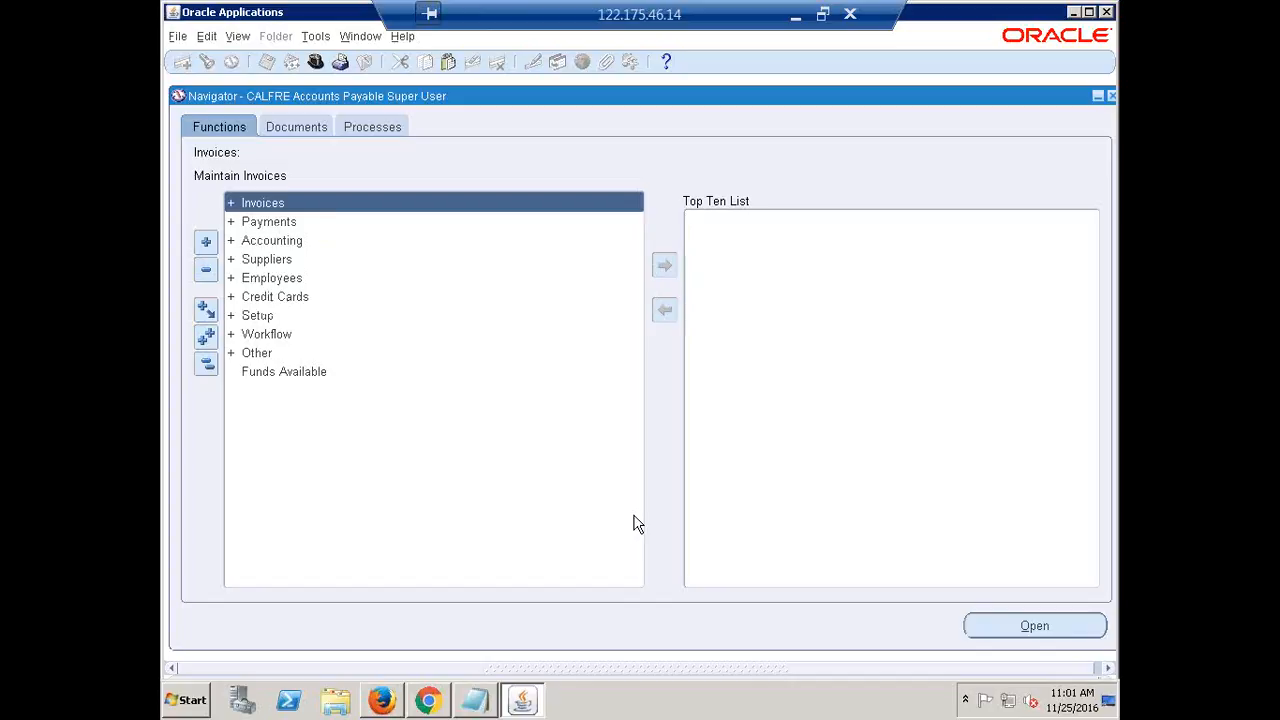
pyautogui.press('Return')
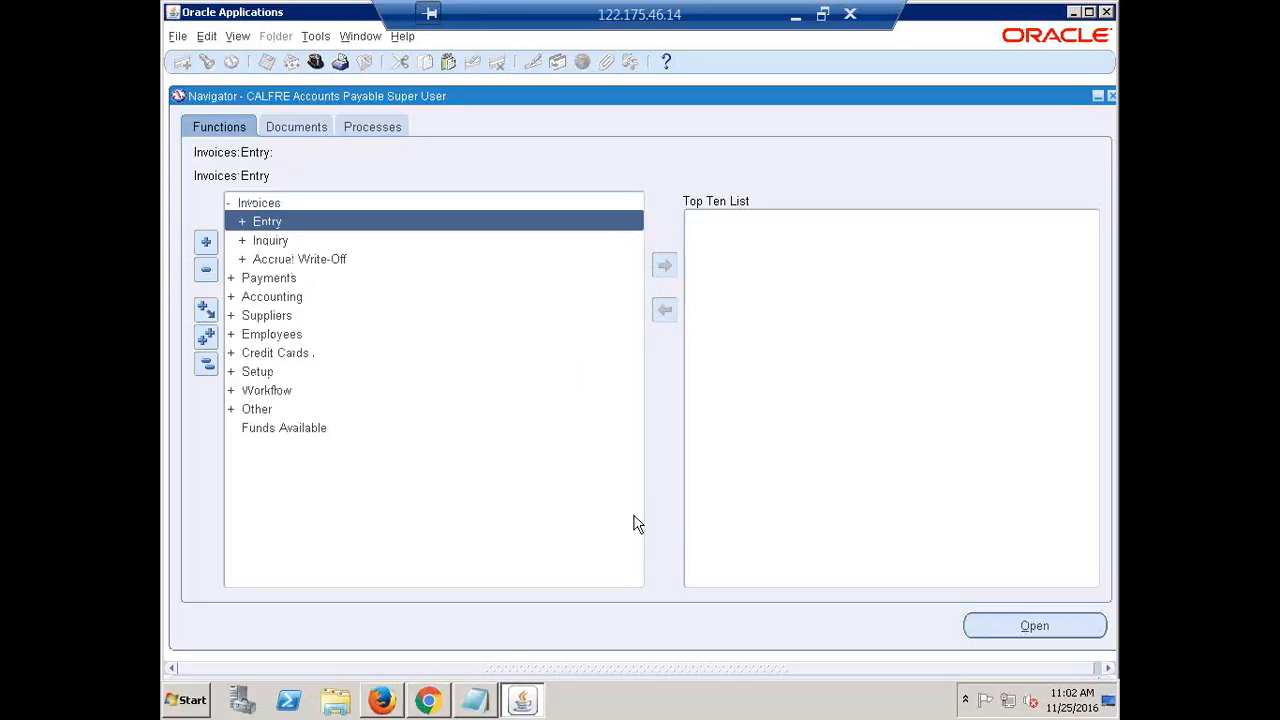
pyautogui.press('Return')
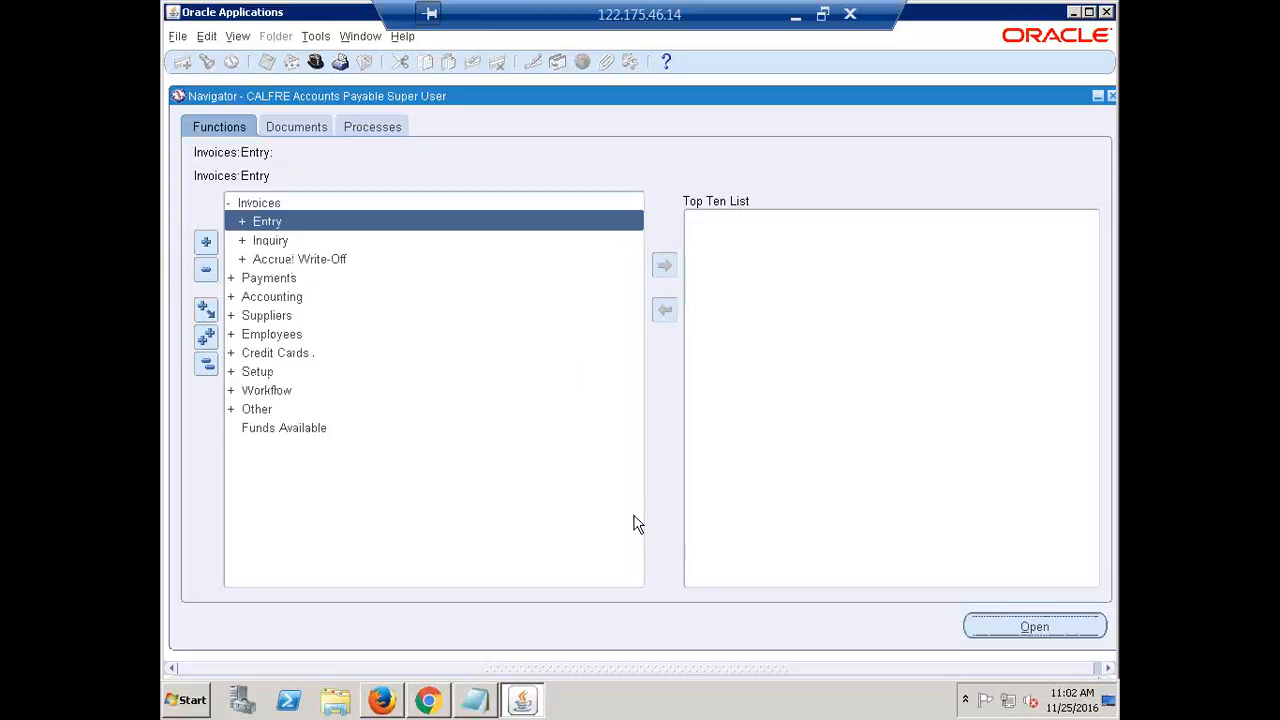
pyautogui.press('Down')
pyautogui.press('Return')
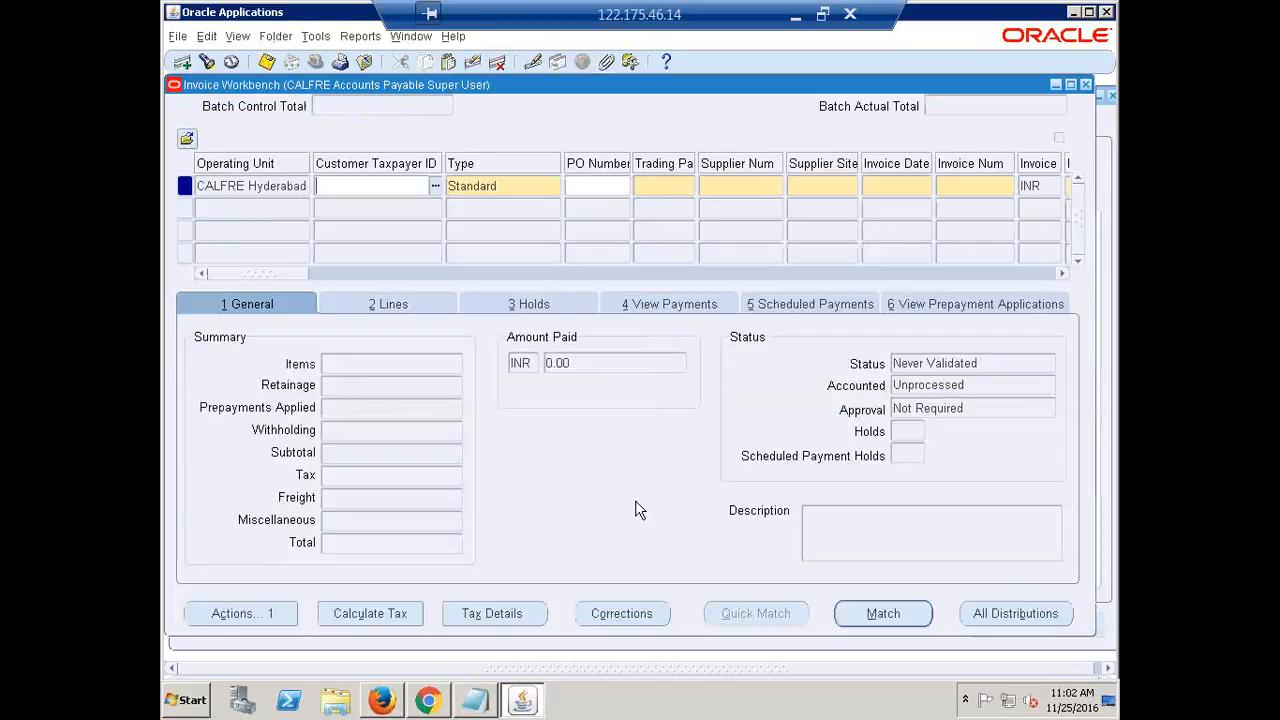
# Set the invoice Type to Retainage Release from the list of values
pyautogui.click(516, 188)
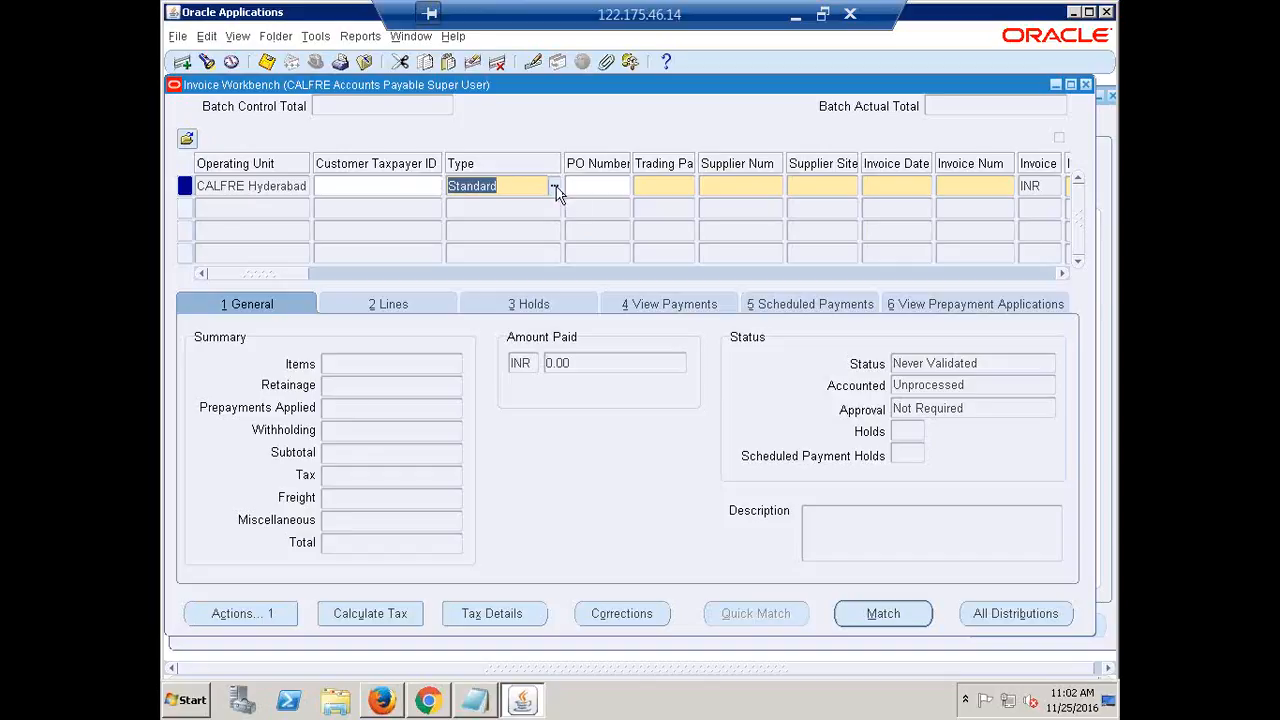
pyautogui.click(555, 187)
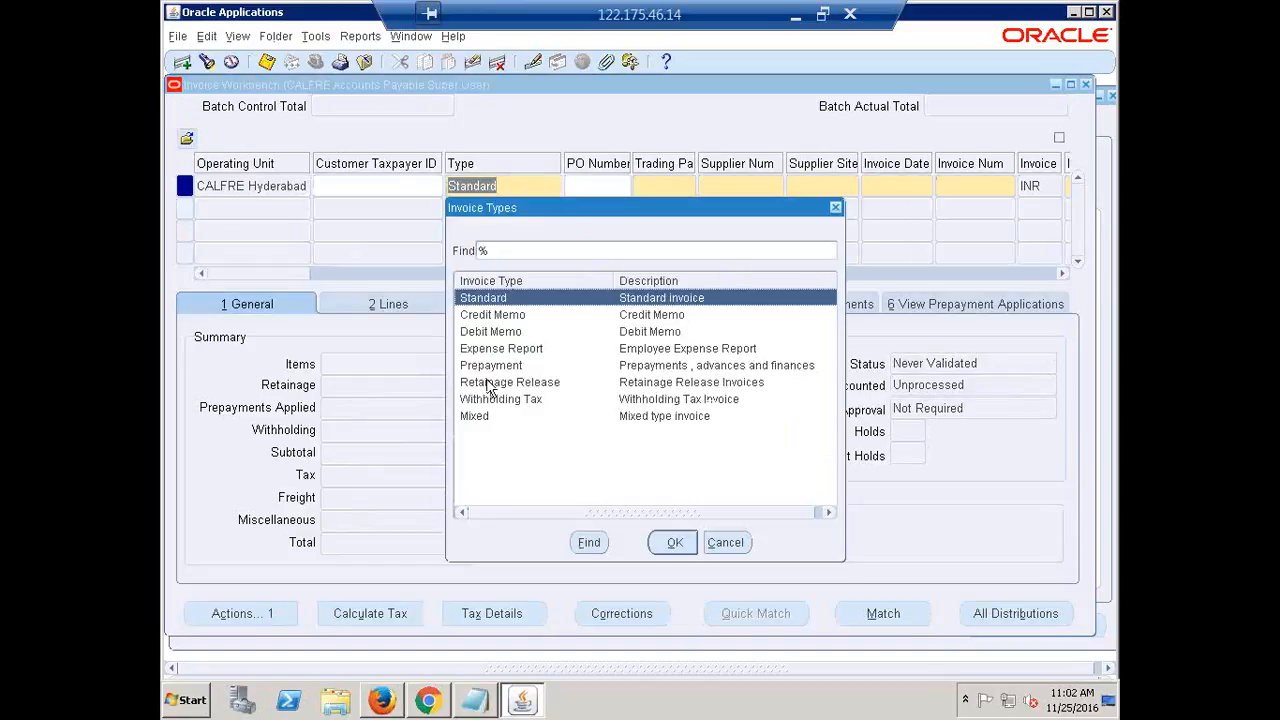
pyautogui.click(490, 385)
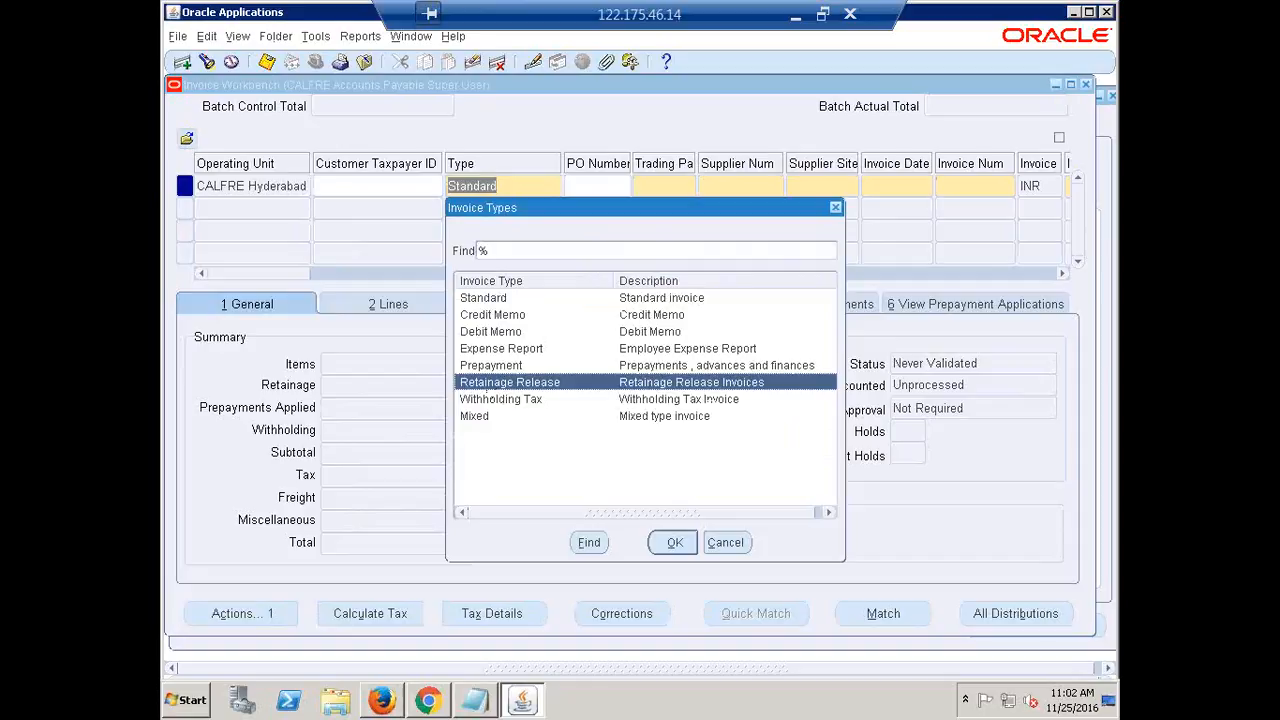
pyautogui.click(675, 543)
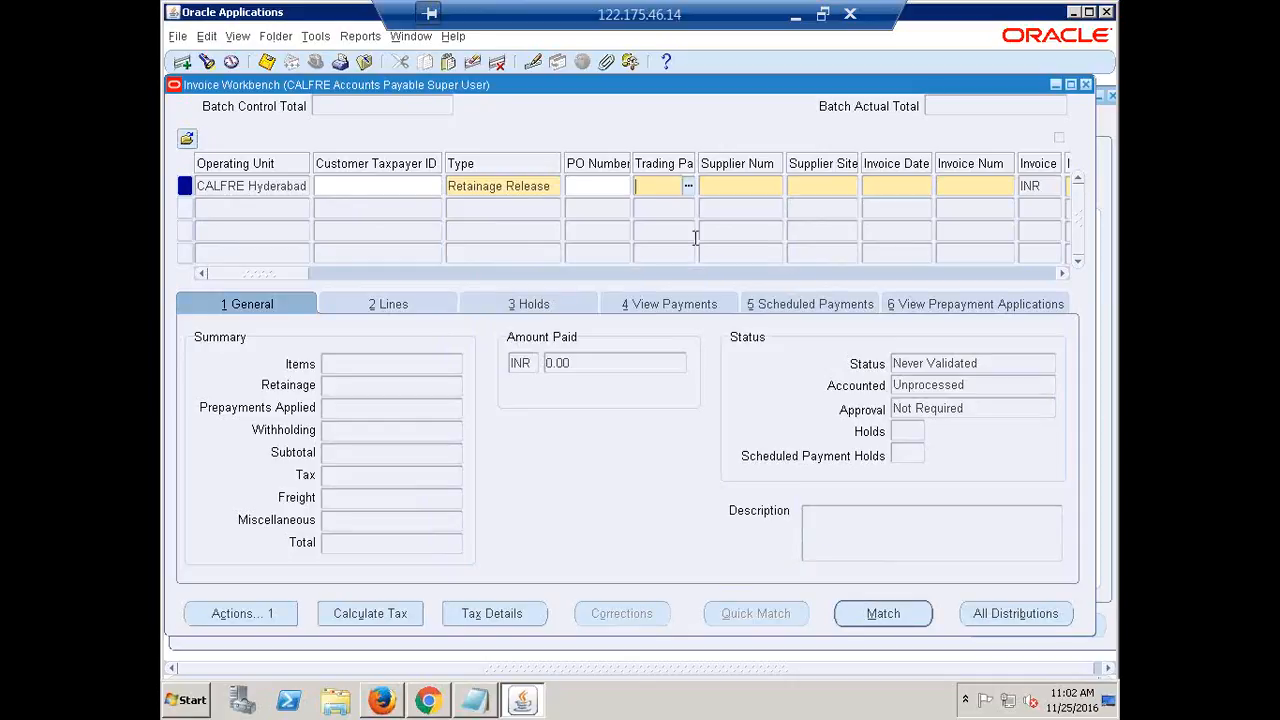
# Enter trading partner 'Fus', accept the supplier and date defaults, enter invoice number RR1, and close the form
pyautogui.write('Fus')
pyautogui.press('Tab')
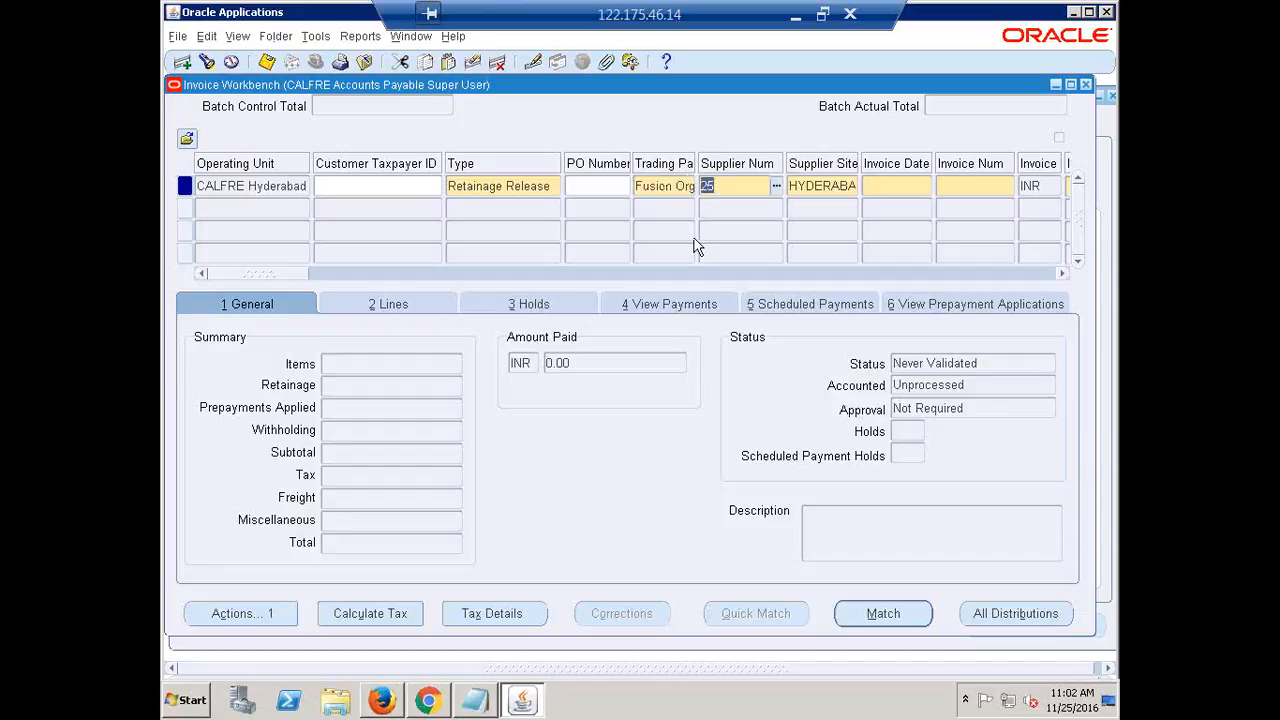
pyautogui.press('Tab')
pyautogui.press('Tab')
pyautogui.press('Tab')
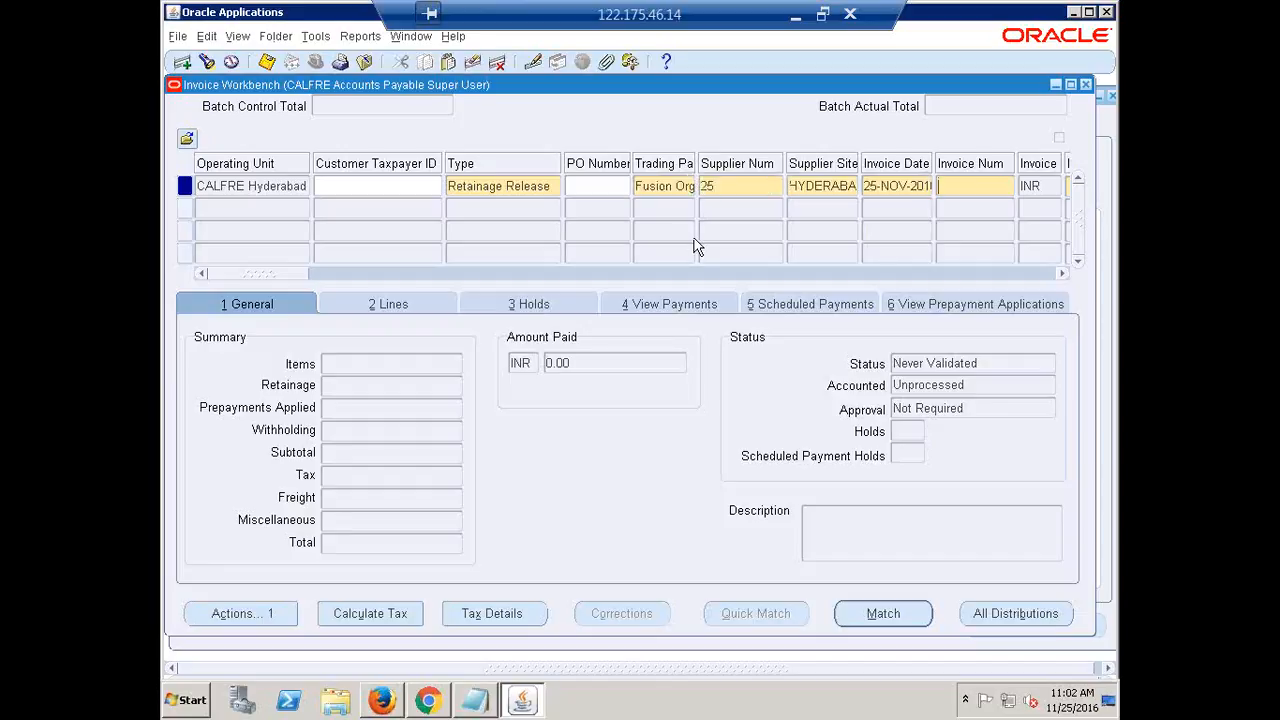
pyautogui.write('RR1')
pyautogui.press('Tab')
pyautogui.press('Tab')
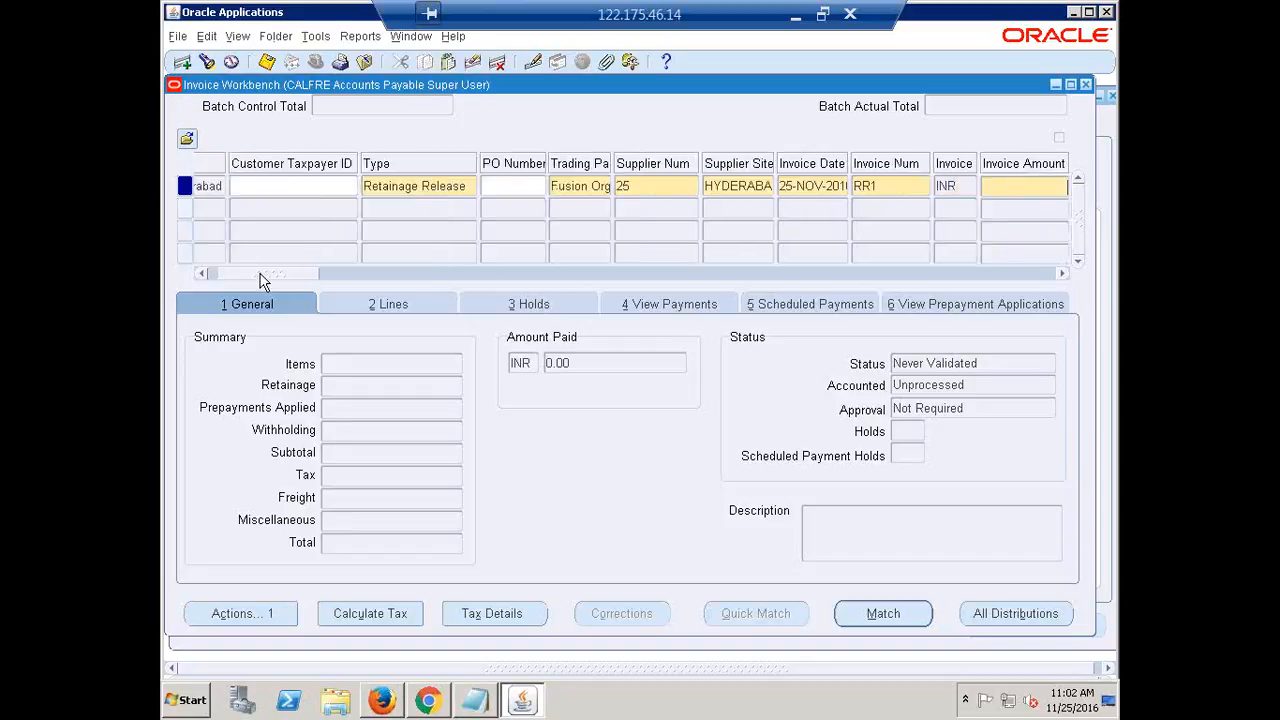
pyautogui.press('F4')
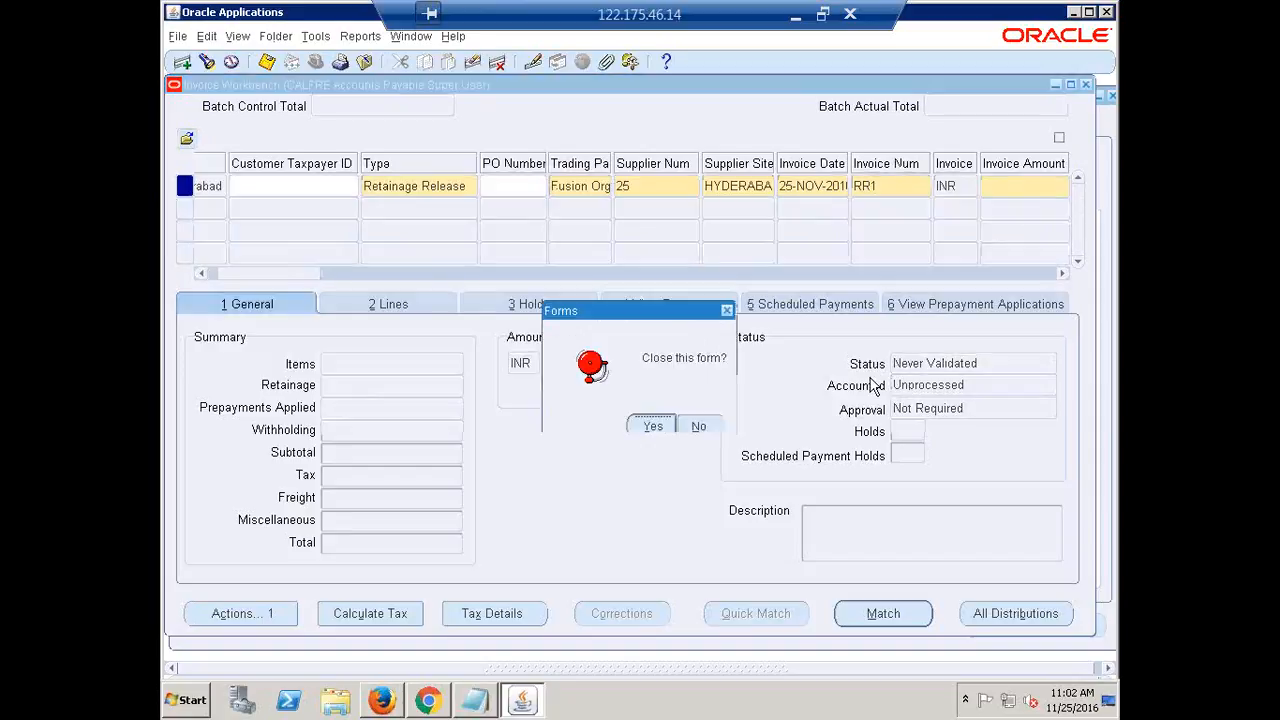
# Close the Invoice Workbench and reopen the Invoices entry form from the Navigator
pyautogui.click(698, 426)
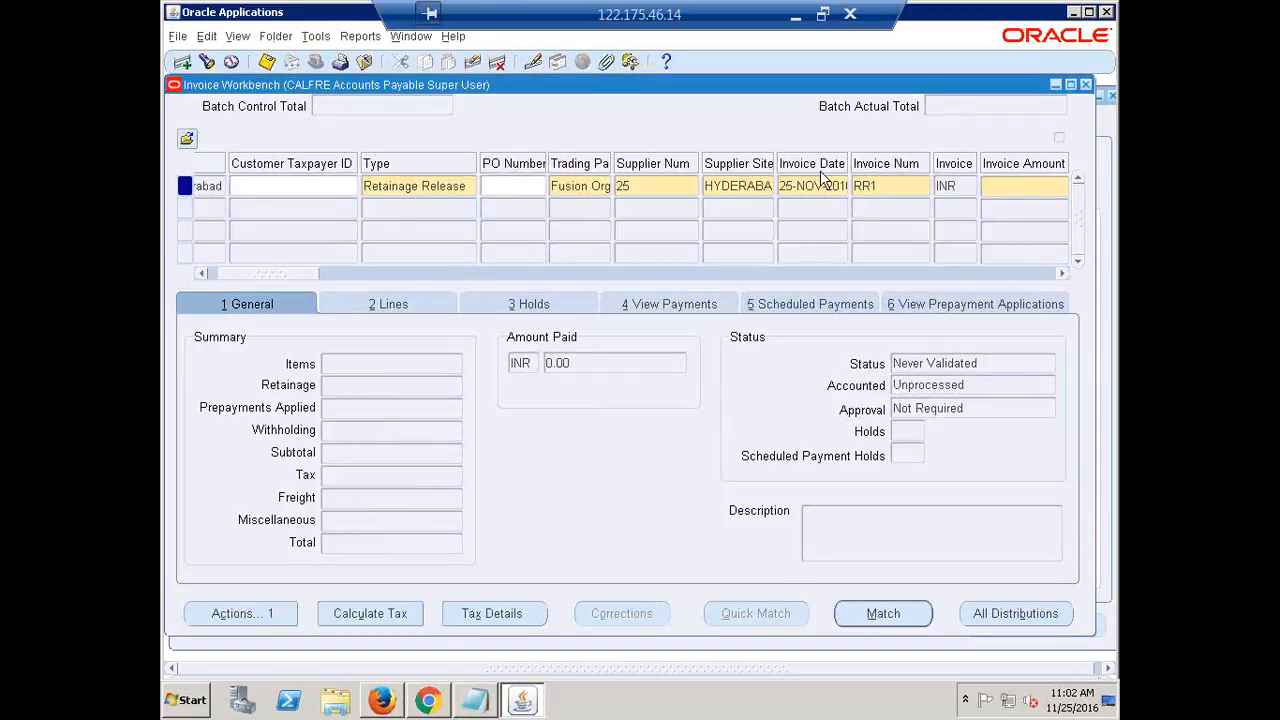
pyautogui.click(1086, 88)
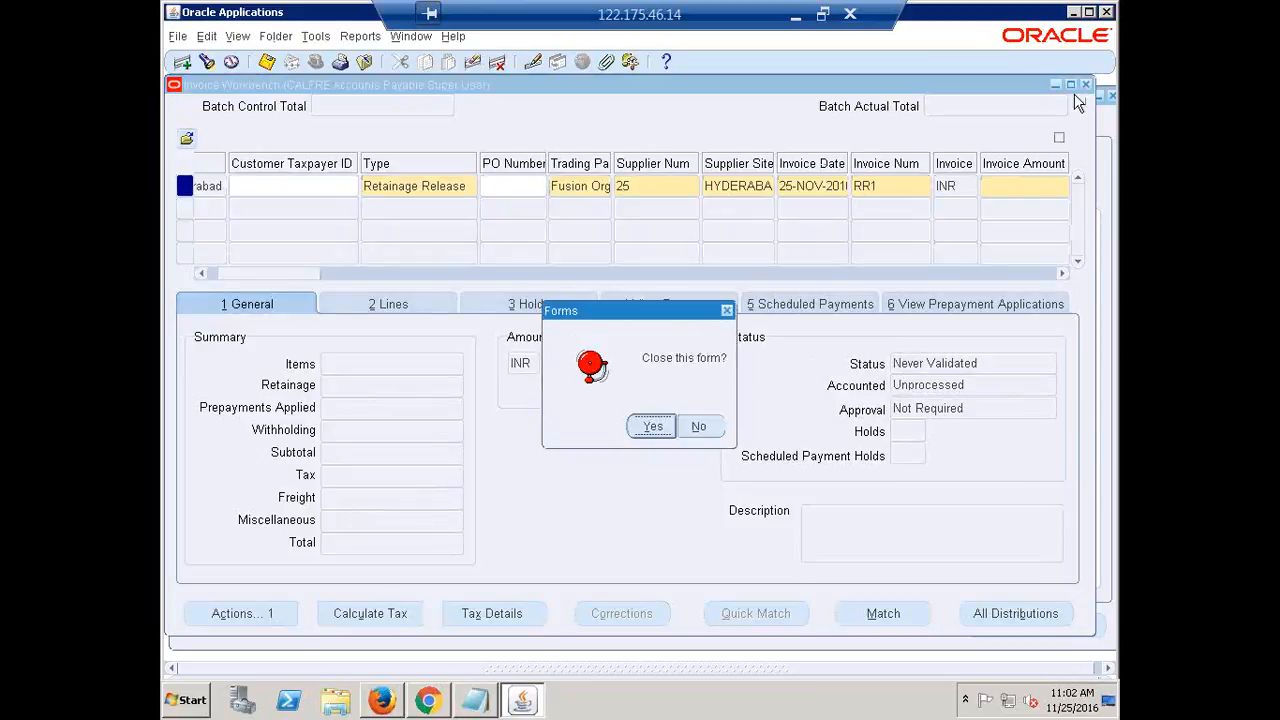
pyautogui.click(655, 424)
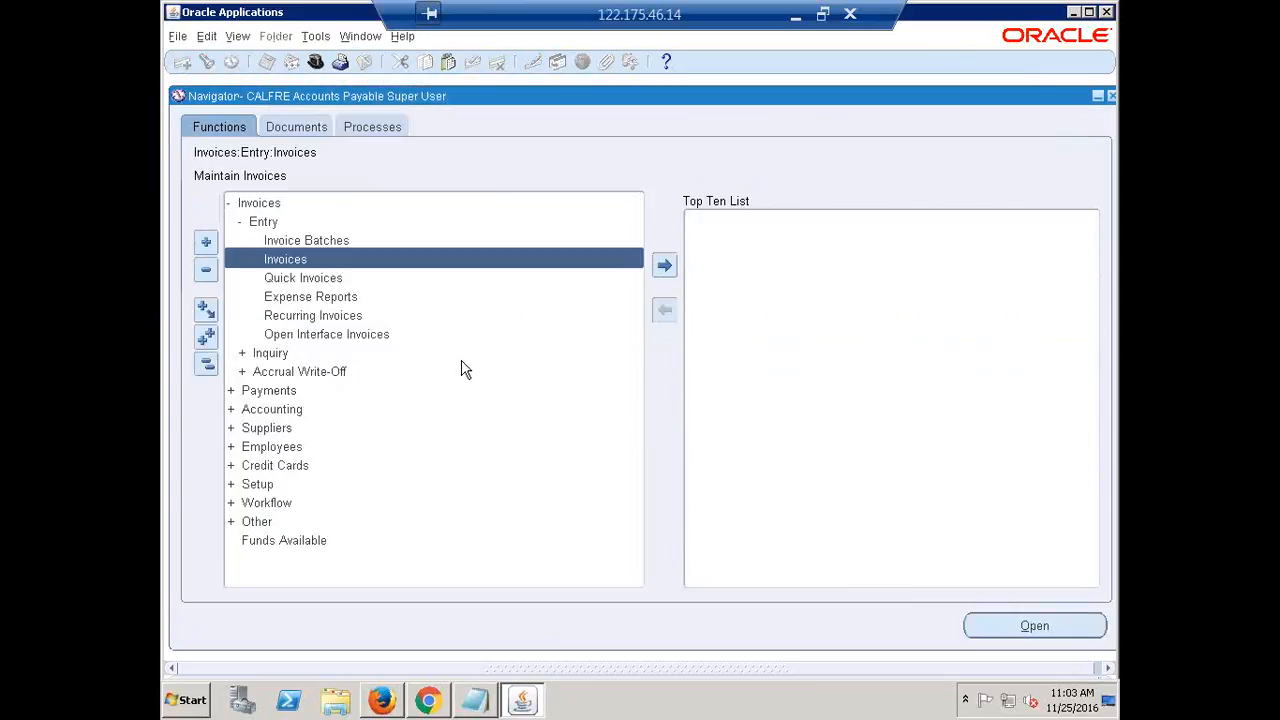
pyautogui.doubleClick(282, 260)
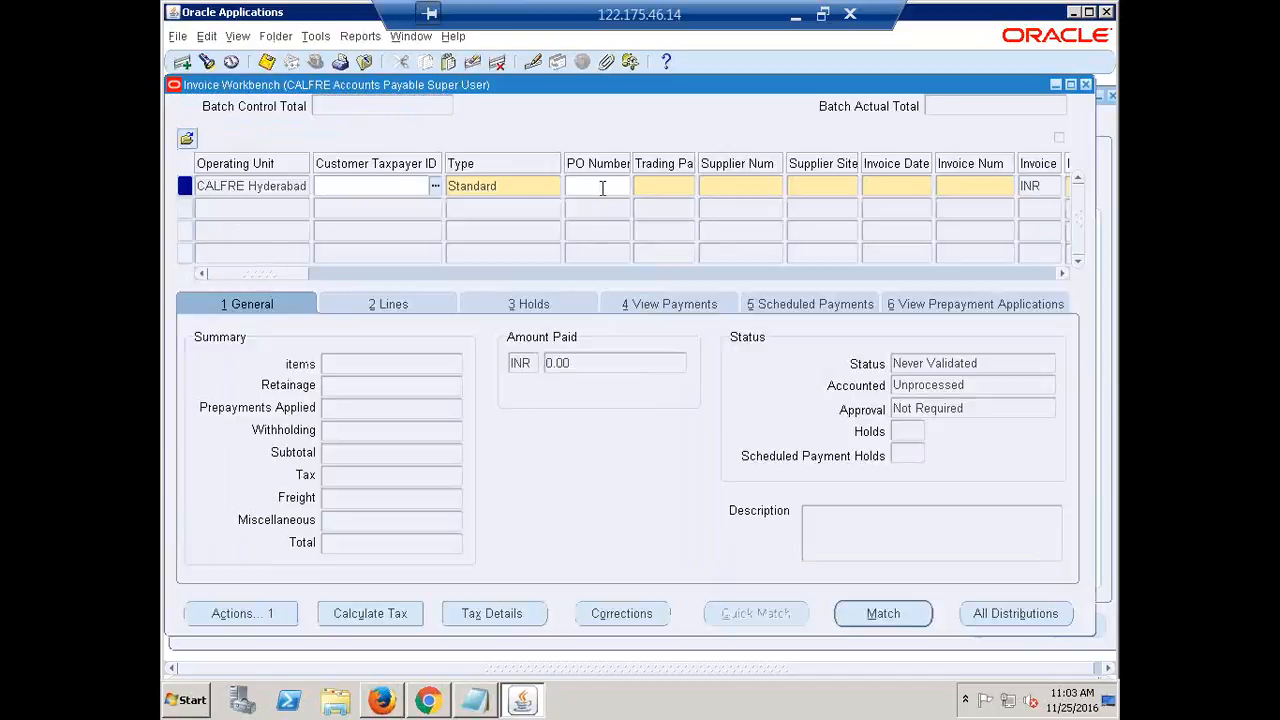
# Start a Retainage Release invoice against PO Number 2 with invoice number RR1 and default date
pyautogui.click(531, 196)
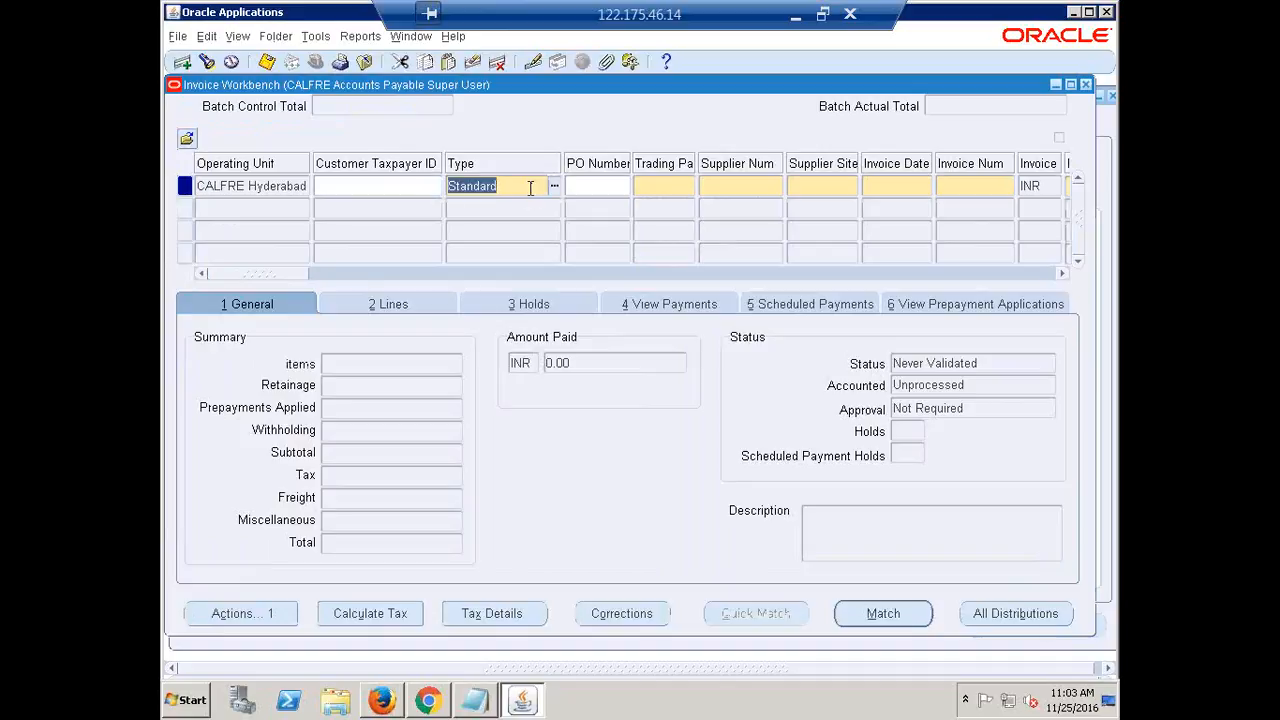
pyautogui.write('Re')
pyautogui.press('Tab')
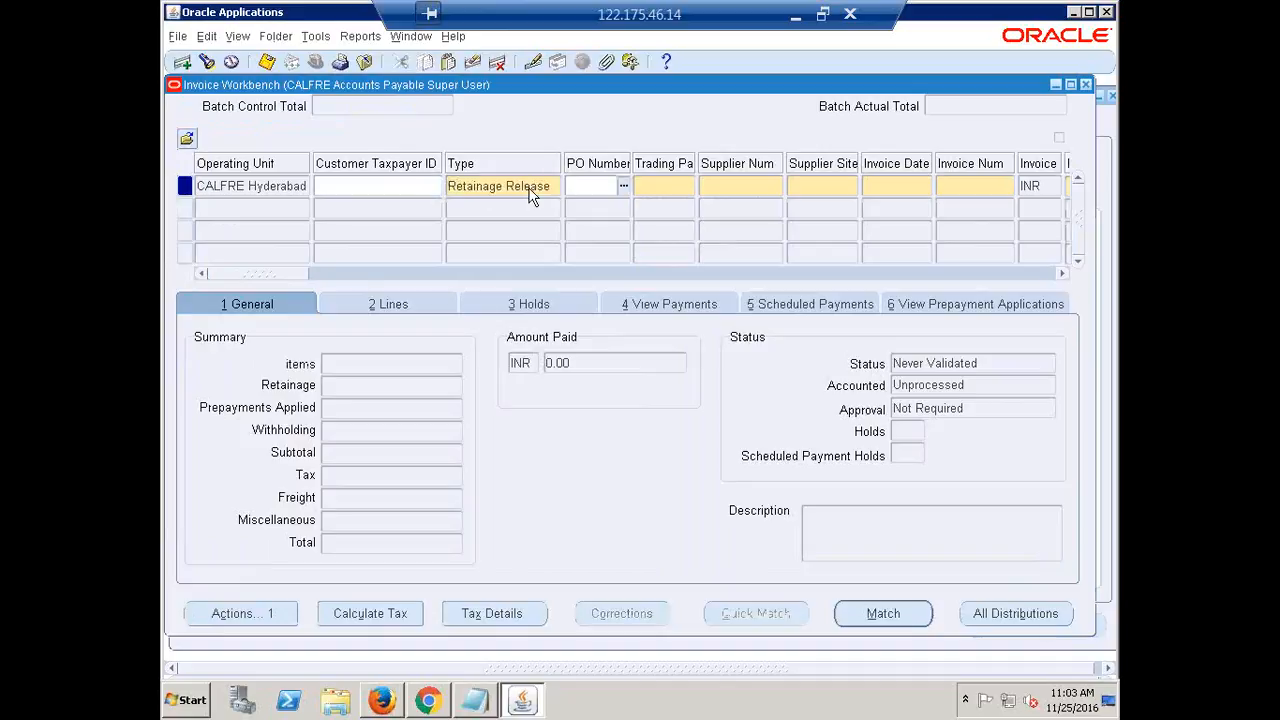
pyautogui.write('2')
pyautogui.press('Tab')
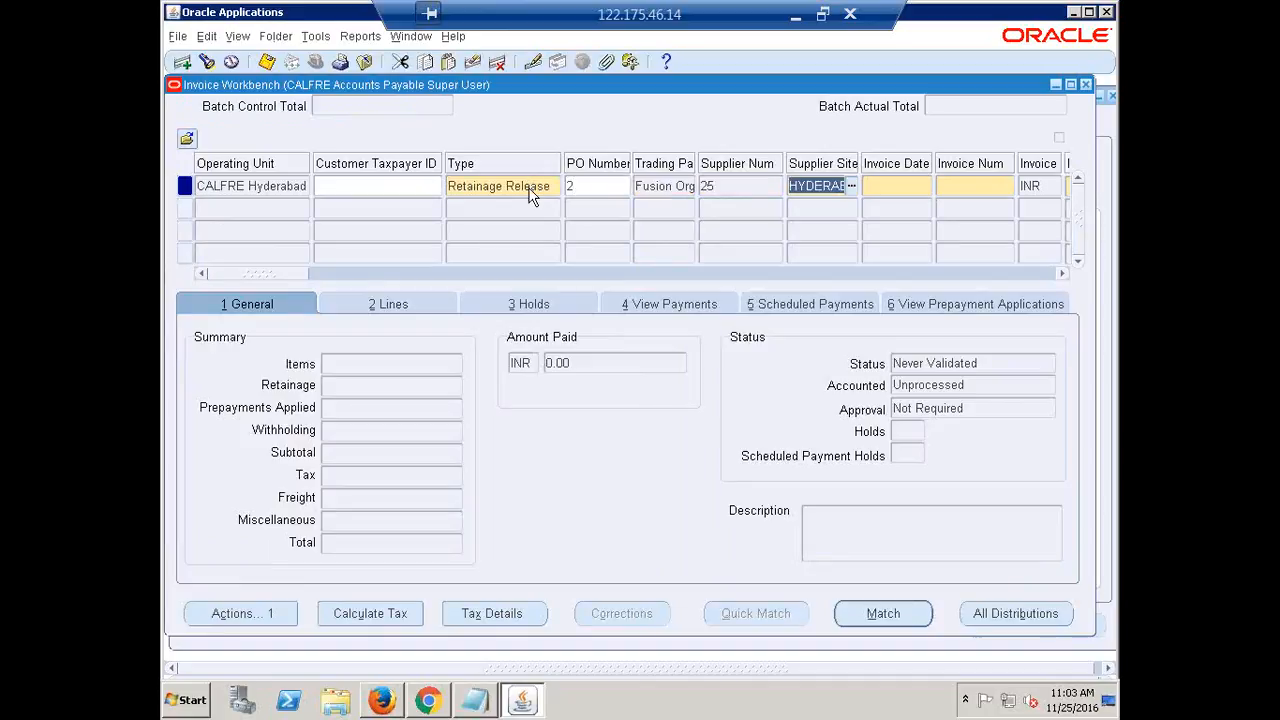
pyautogui.press('Tab')
pyautogui.press('Tab')
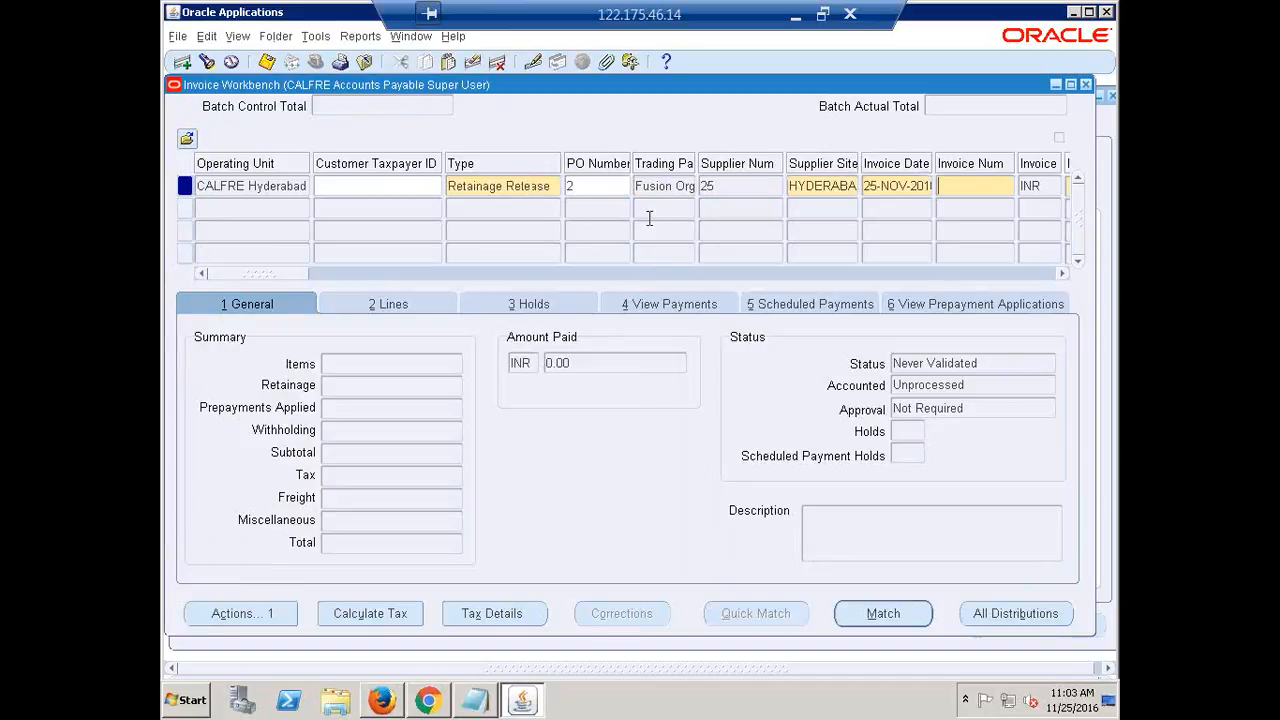
pyautogui.write('RR1')
pyautogui.press('Tab')
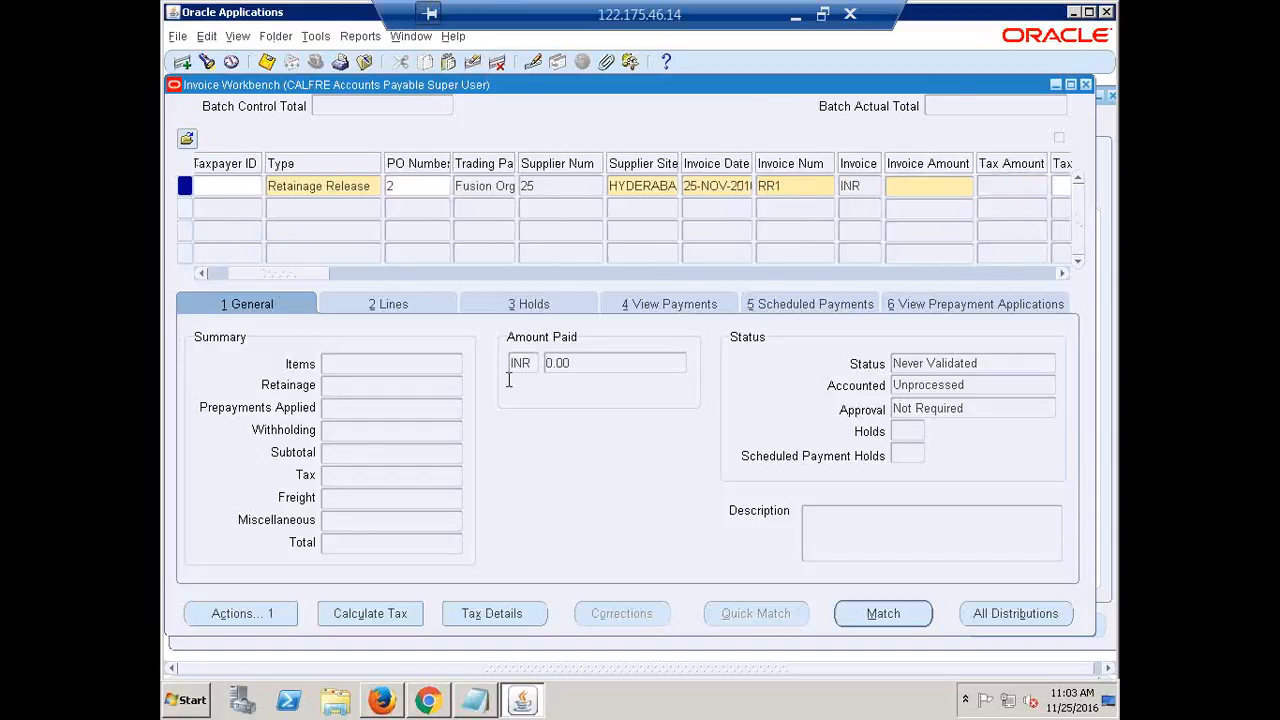
# Enter 10000 as the RR1 invoice amount
pyautogui.click(410, 189)
pyautogui.click(946, 188)
pyautogui.write('100000.00')
# Set the invoice's Match Action to Purchase Order
pyautogui.moveTo(277, 276); pyautogui.dragTo(446, 324)
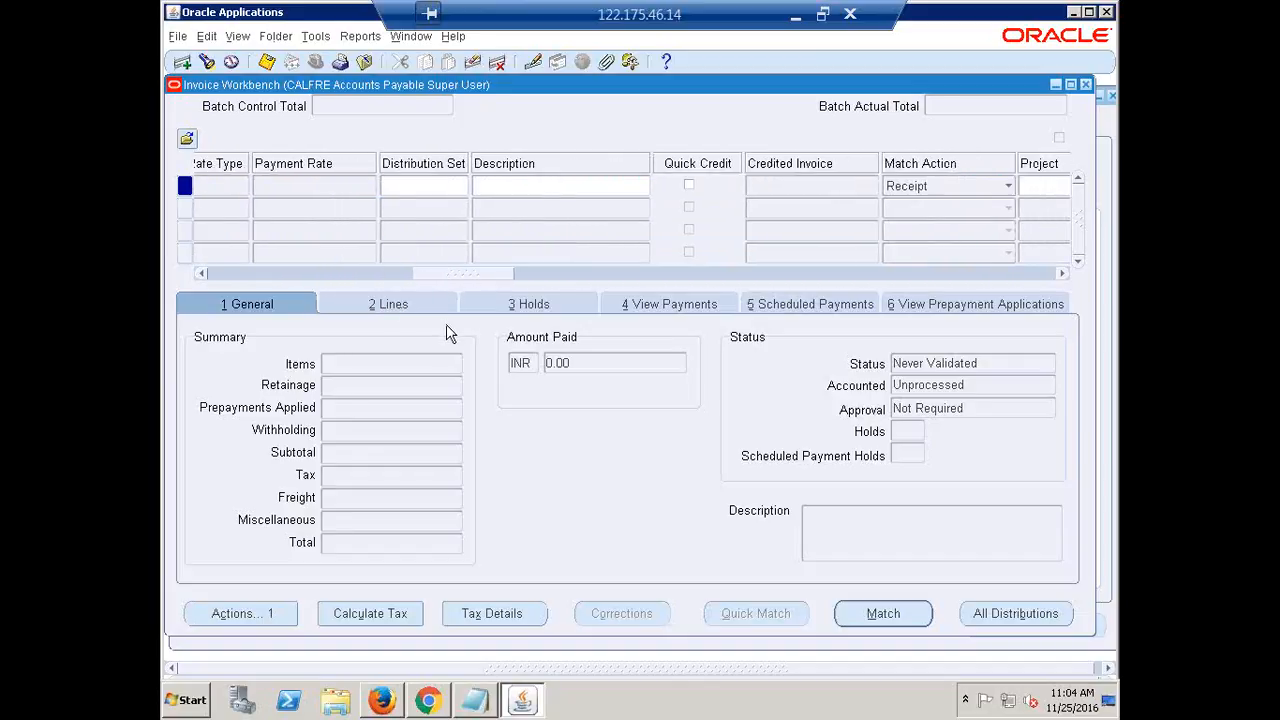
pyautogui.moveTo(483, 275); pyautogui.dragTo(508, 283)
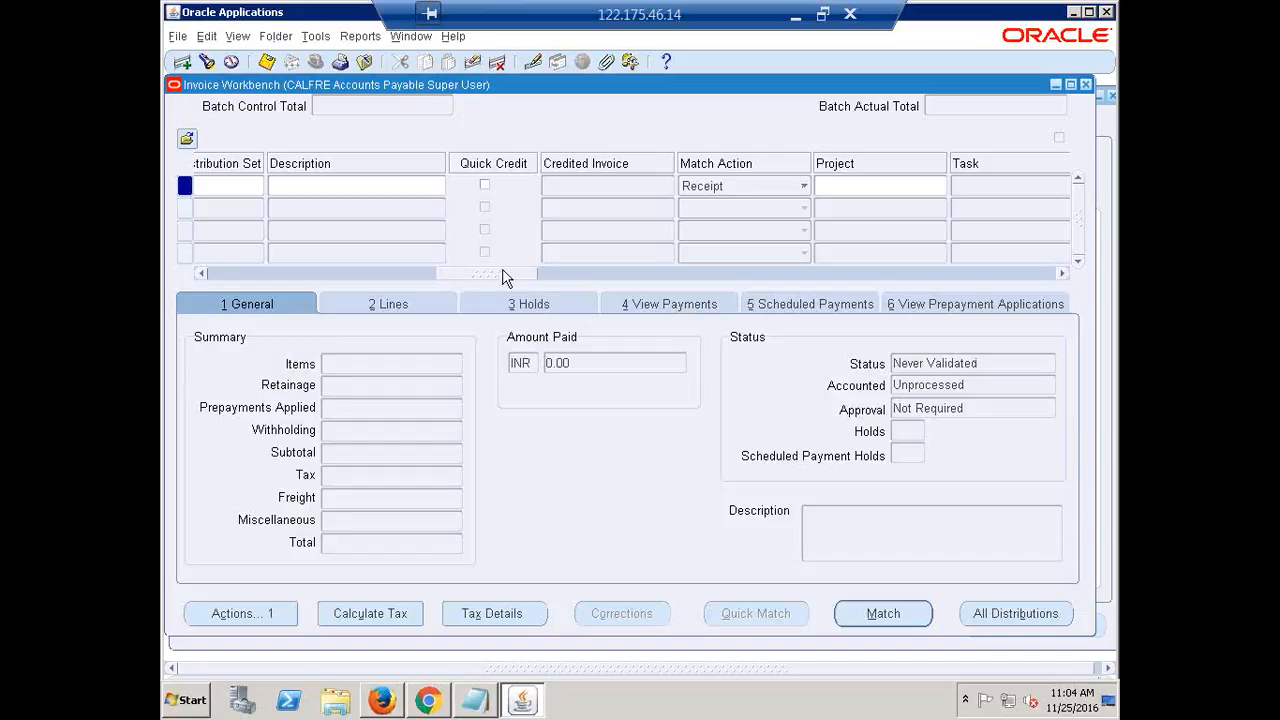
pyautogui.moveTo(489, 277); pyautogui.dragTo(515, 285)
pyautogui.click(585, 186)
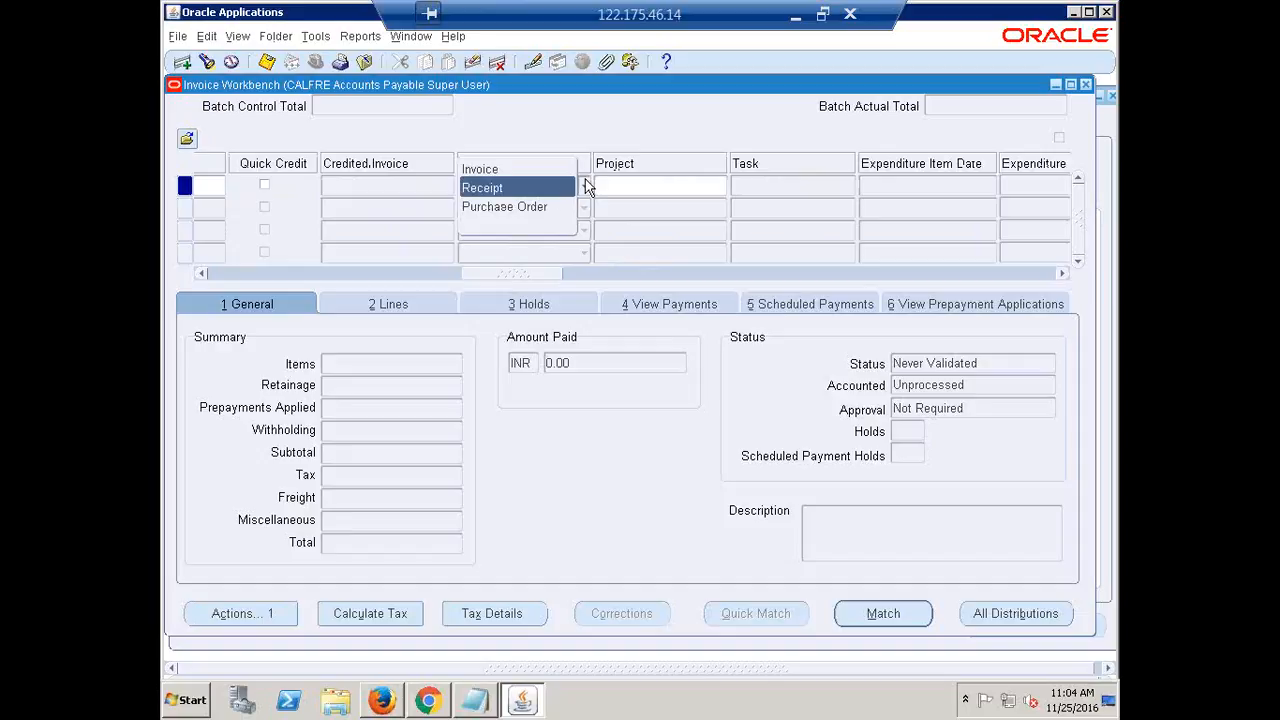
pyautogui.click(516, 205)
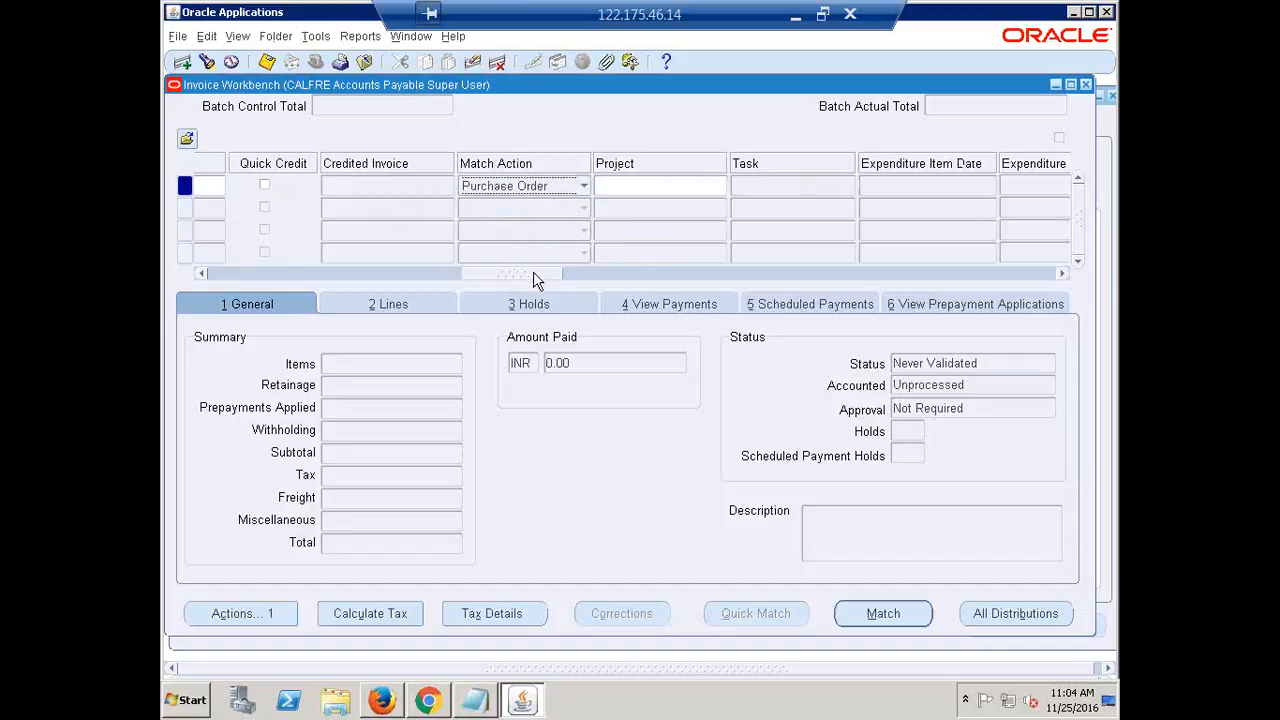
pyautogui.moveTo(533, 280); pyautogui.dragTo(665, 300)
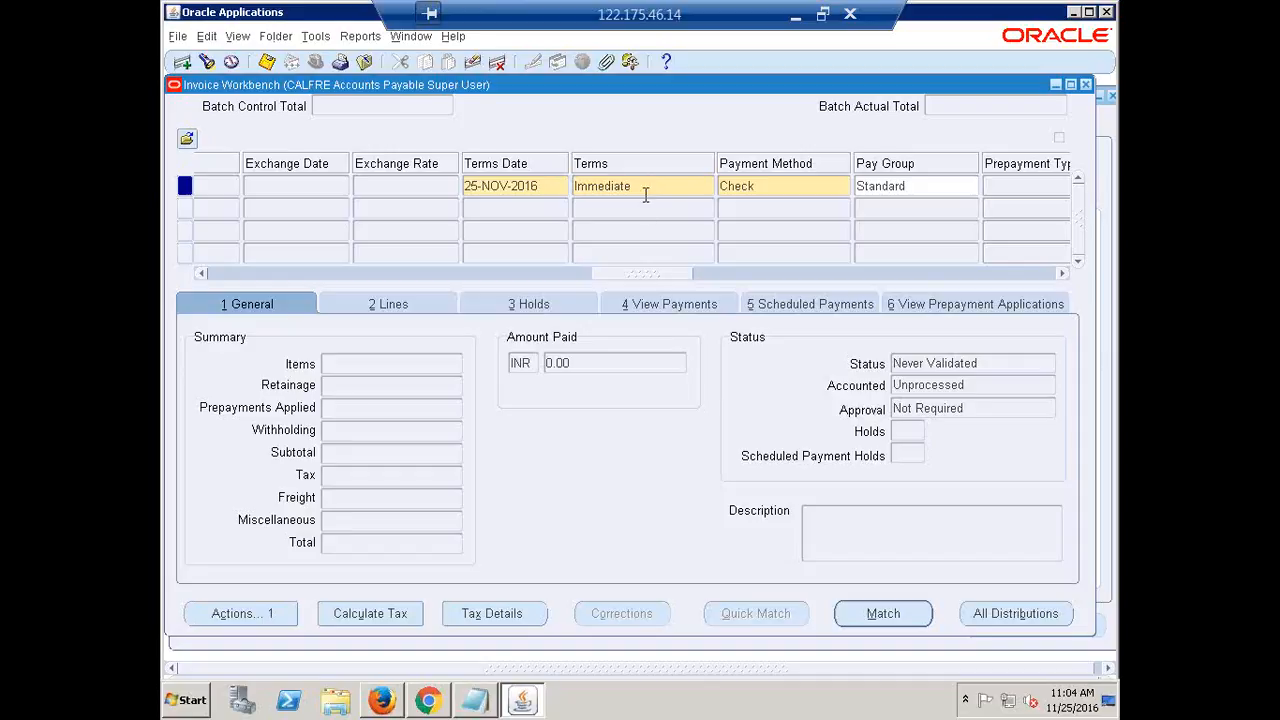
# Set Release Amount Net of Tax to 0 and launch Match to find retained invoice lines
pyautogui.click(883, 614)
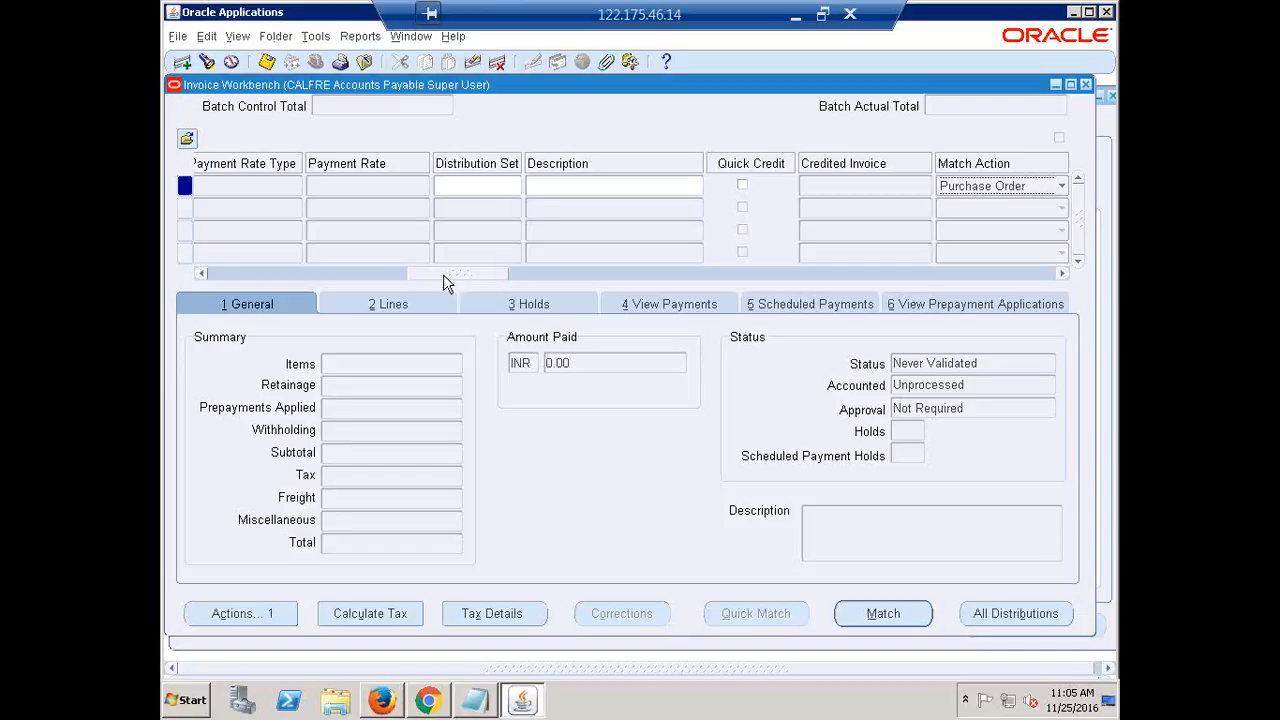
pyautogui.moveTo(444, 276); pyautogui.dragTo(1030, 295)
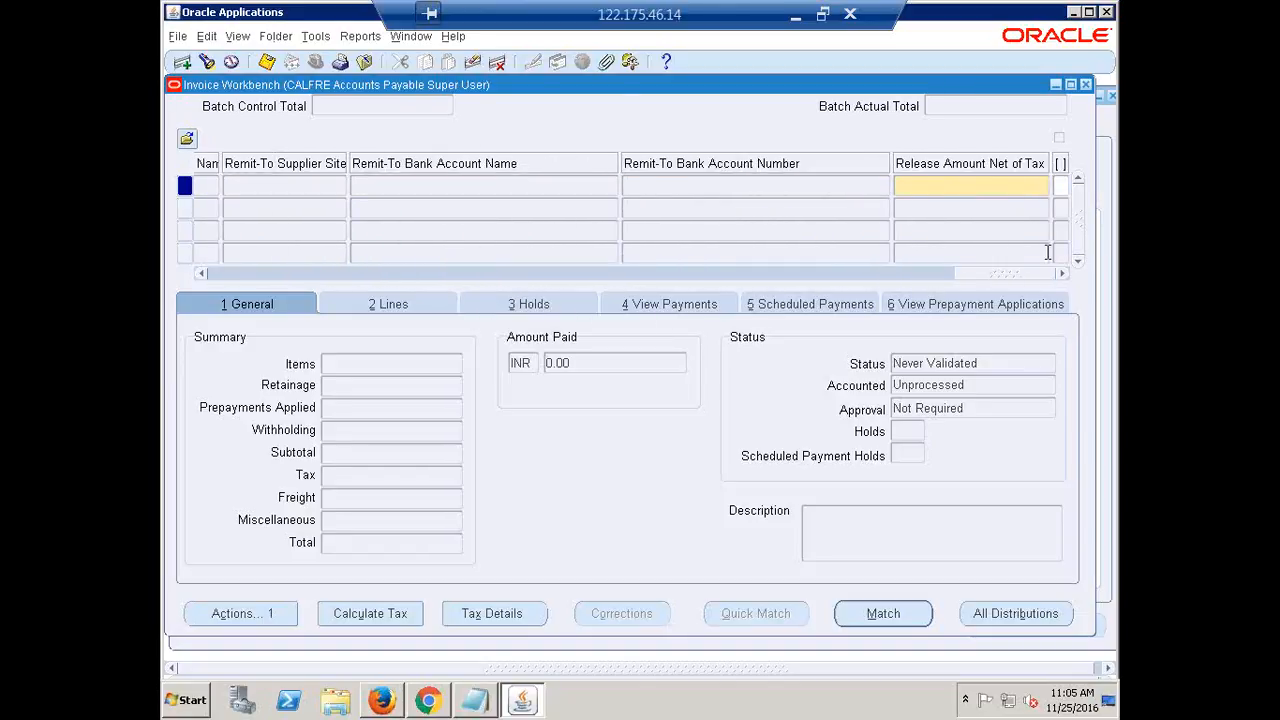
pyautogui.click(1016, 187)
pyautogui.write('0')
pyautogui.doubleClick(1043, 185)
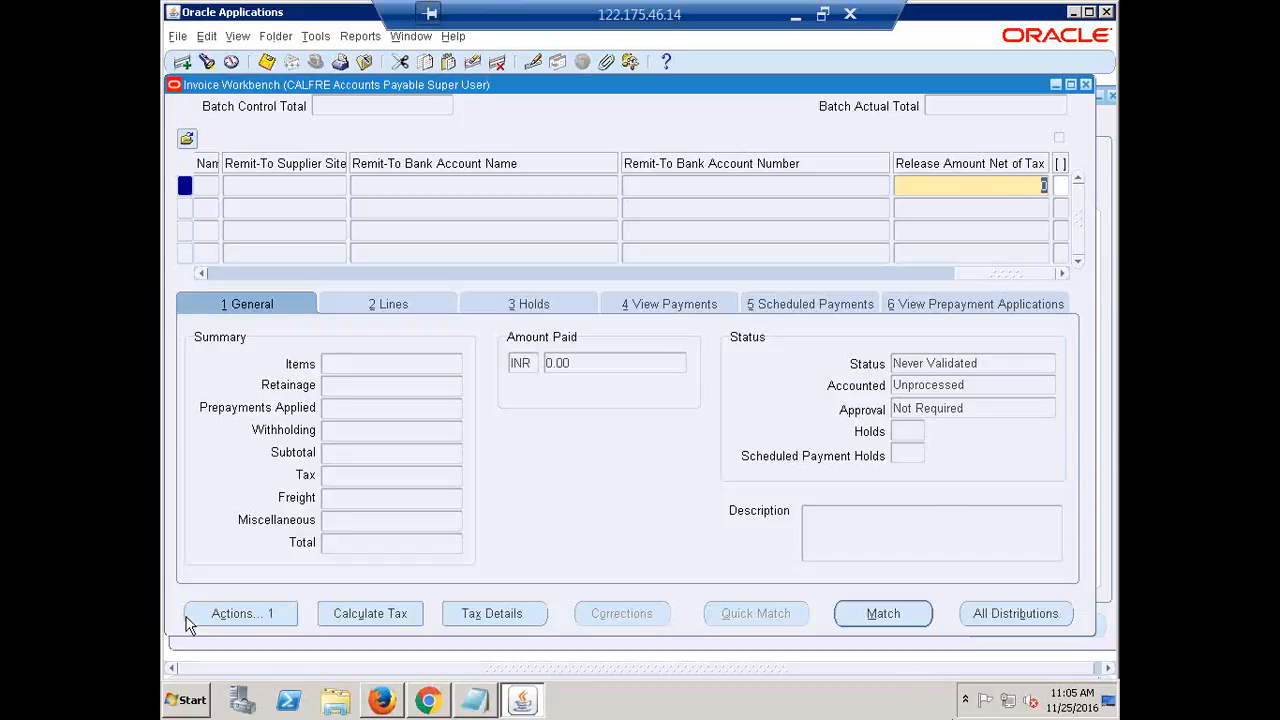
pyautogui.click(883, 613)
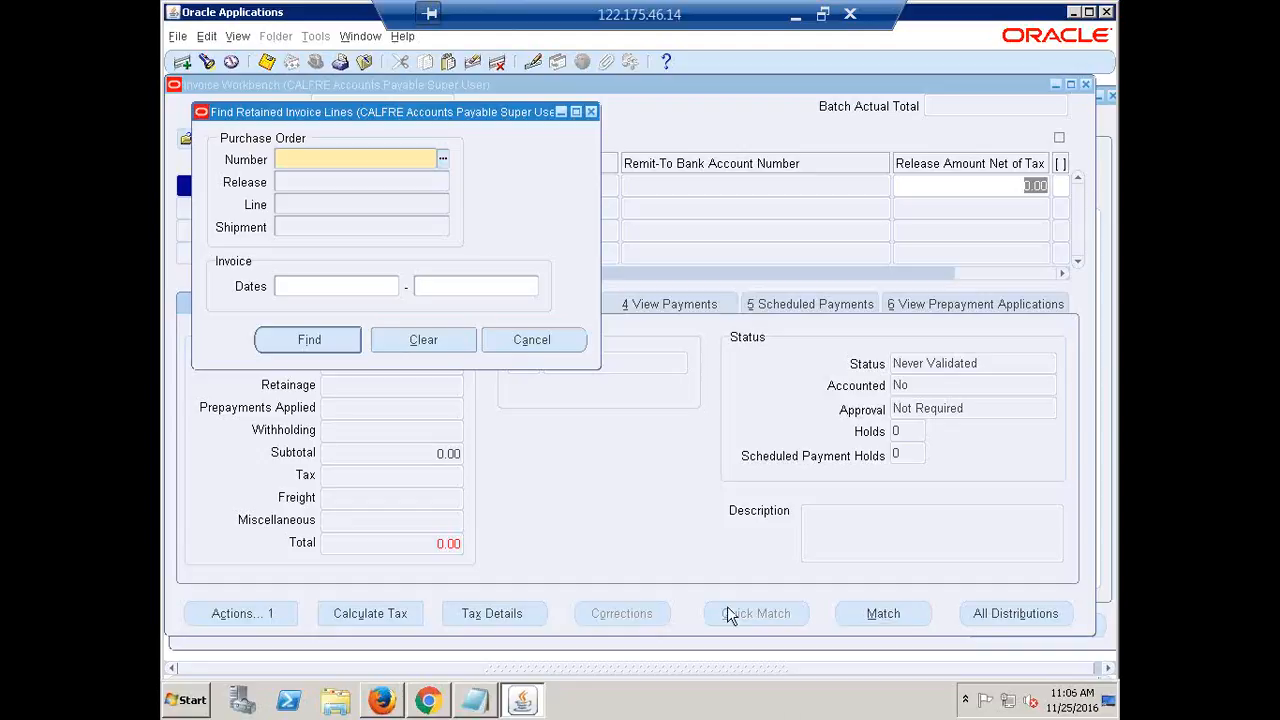
# Search retained invoice lines for PO Number 2, Line 1
pyautogui.moveTo(331, 108); pyautogui.dragTo(482, 142)
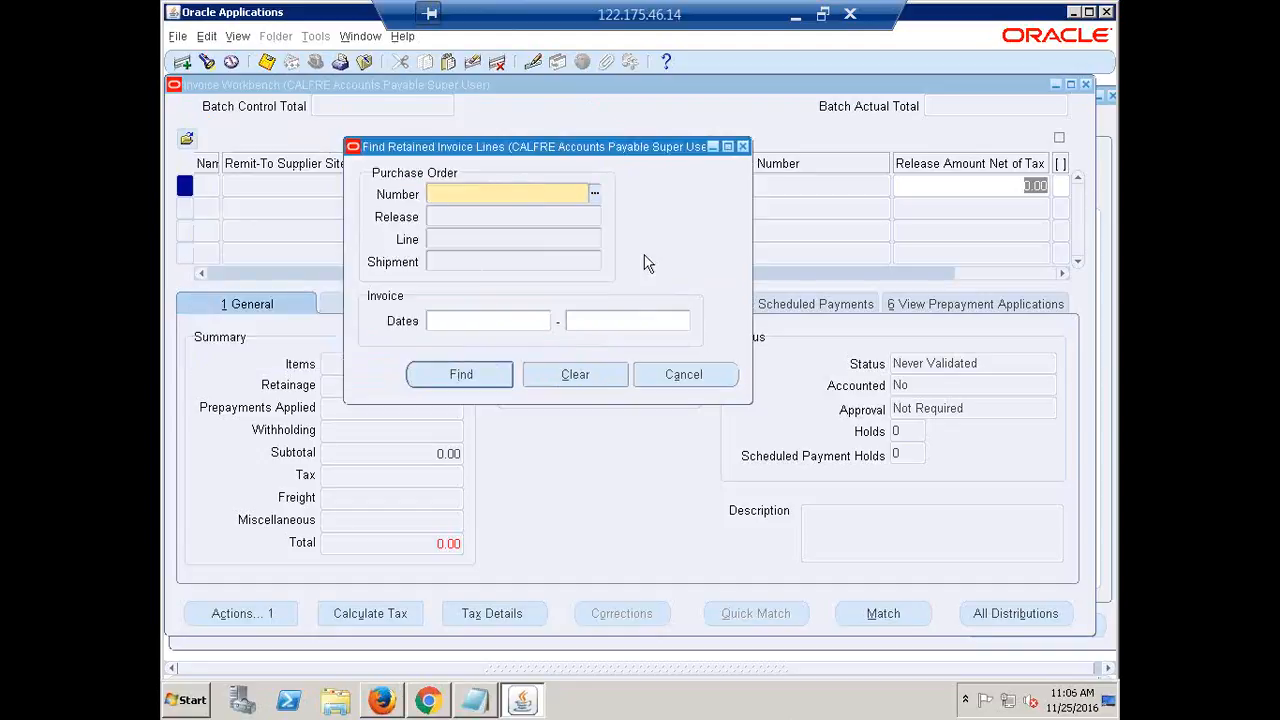
pyautogui.write('2')
pyautogui.press('Tab')
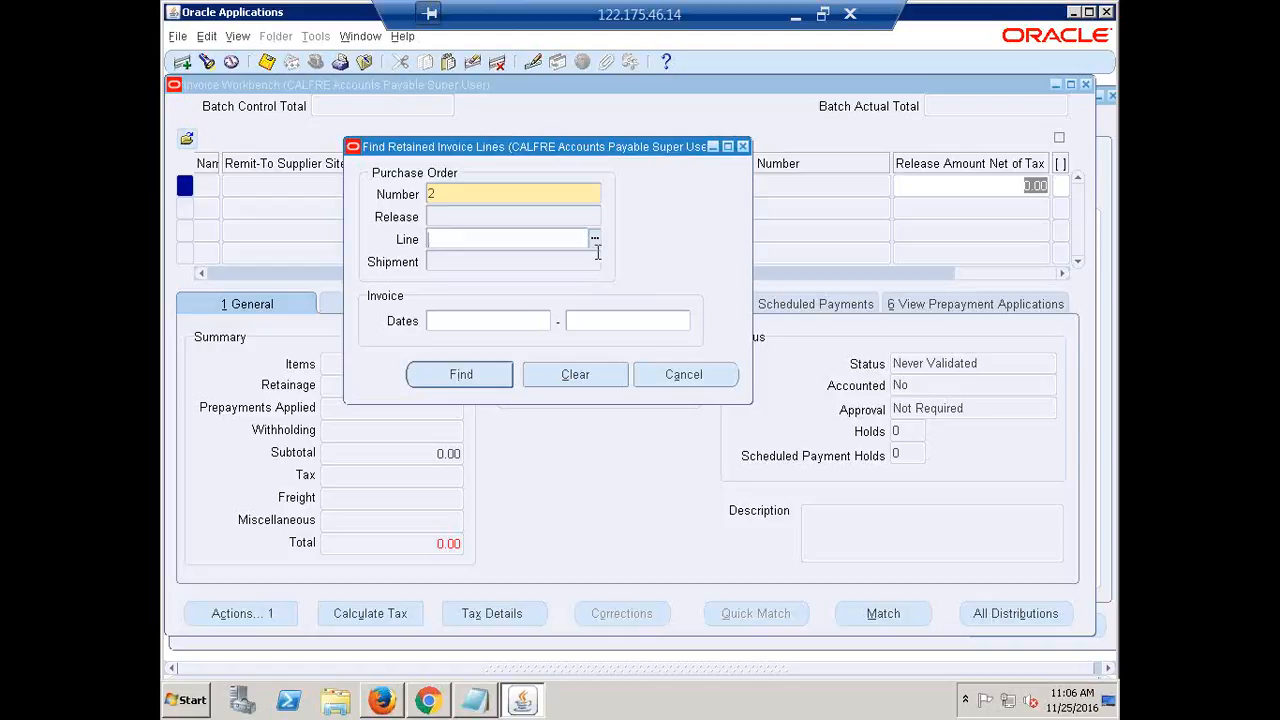
pyautogui.write('1')
pyautogui.press('Tab')
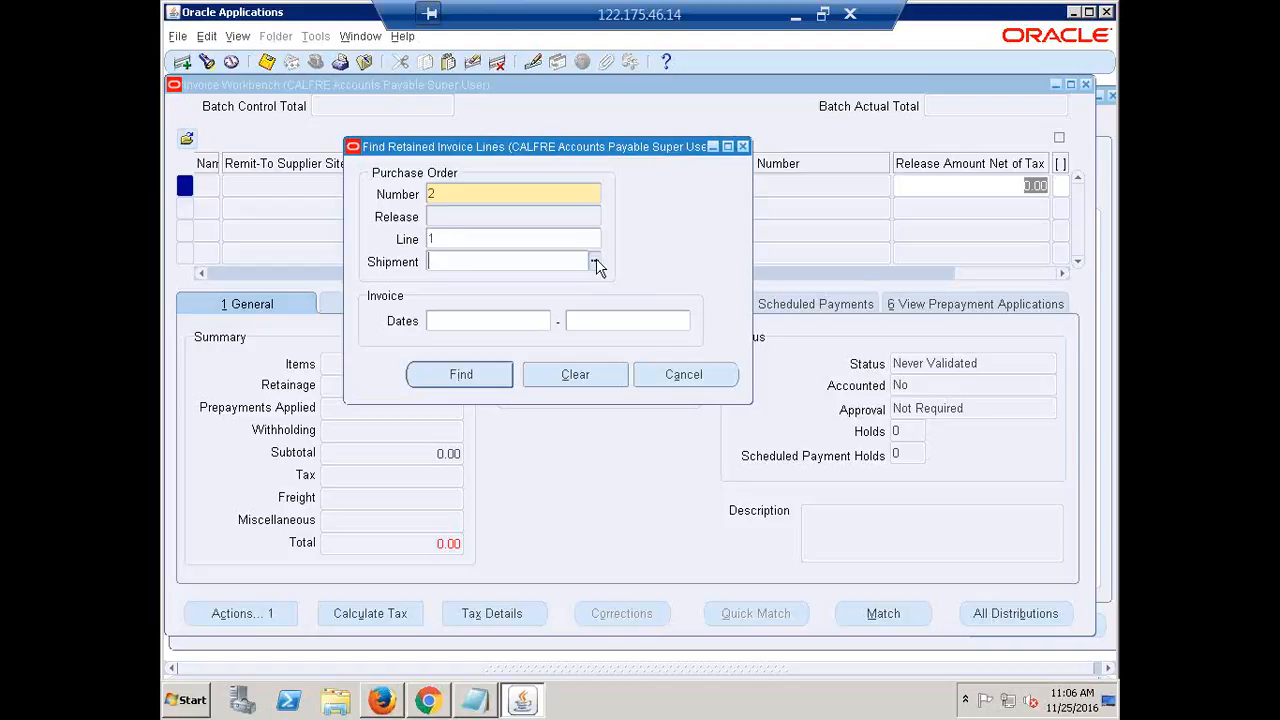
pyautogui.click(448, 378)
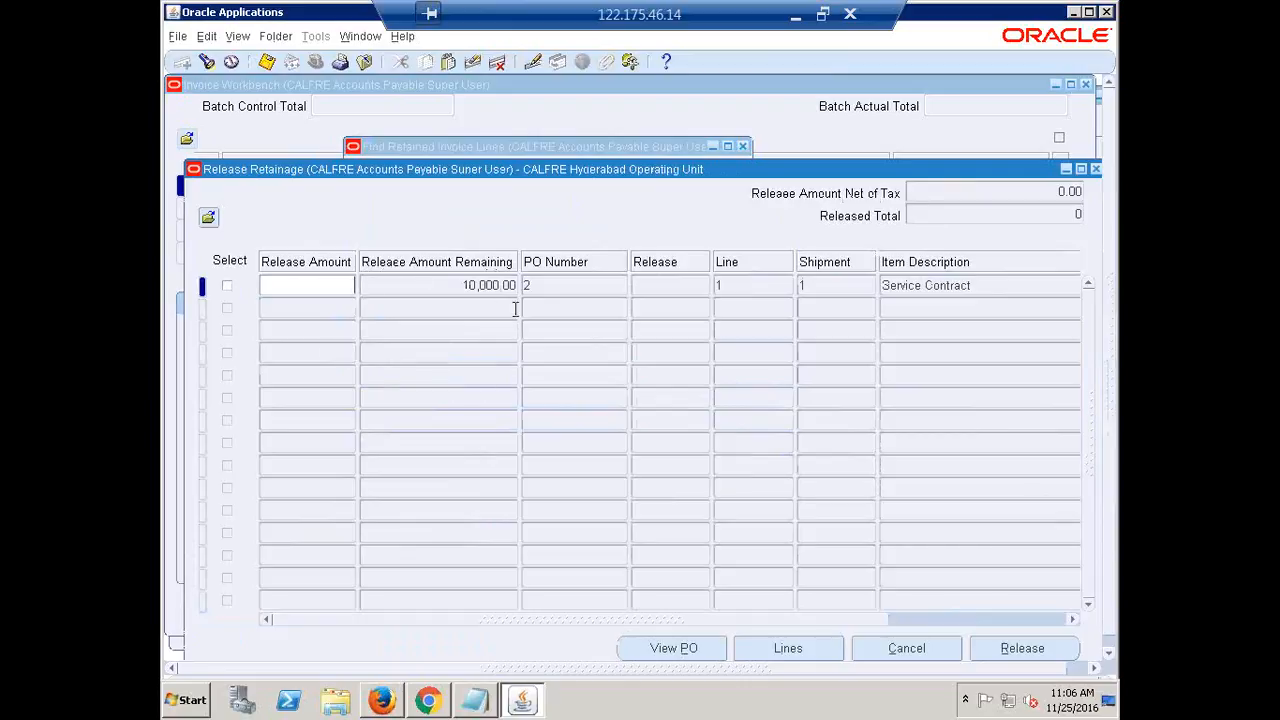
# Select the PO 2 line 1 retained row and dismiss the ORA-01733 error
pyautogui.click(488, 286)
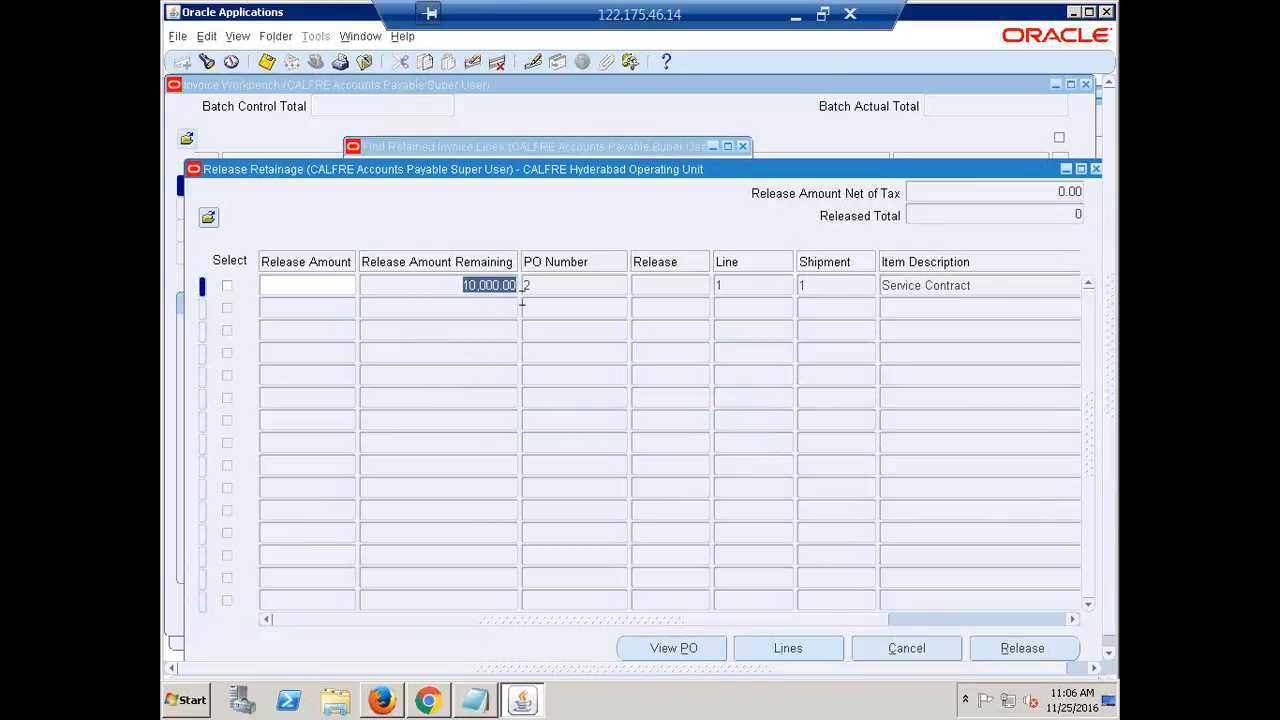
pyautogui.click(528, 286)
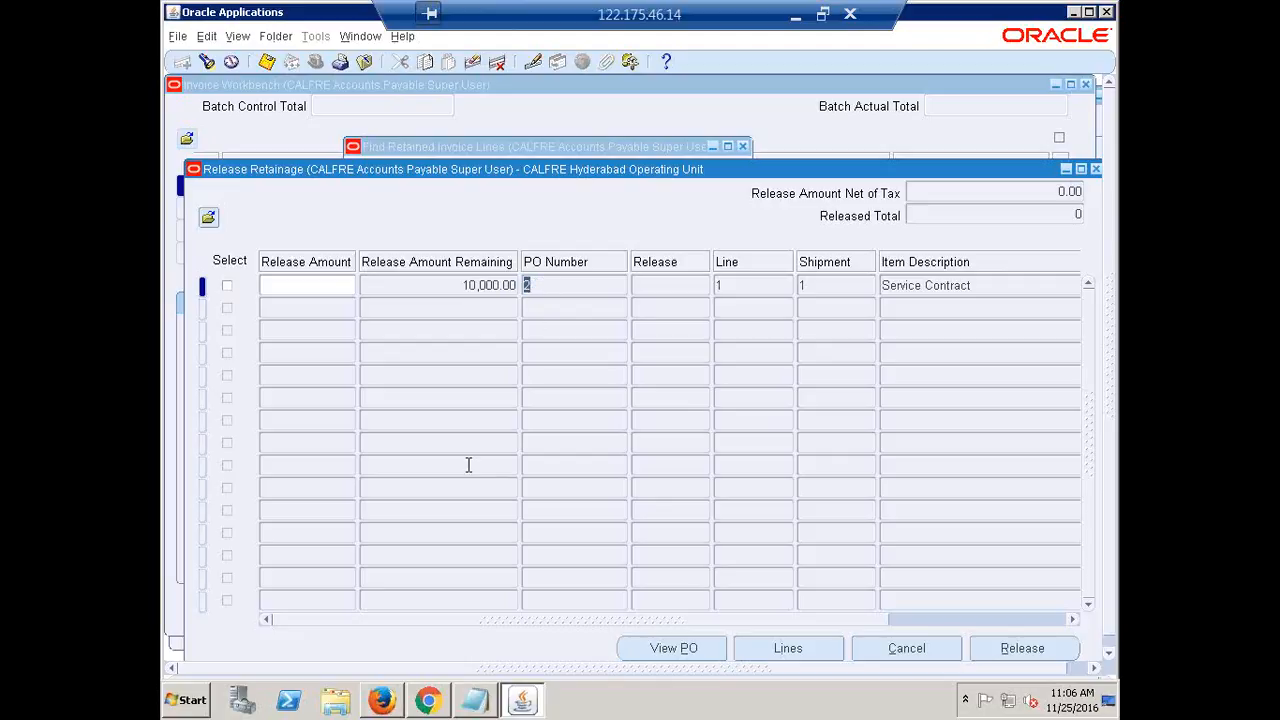
pyautogui.click(227, 286)
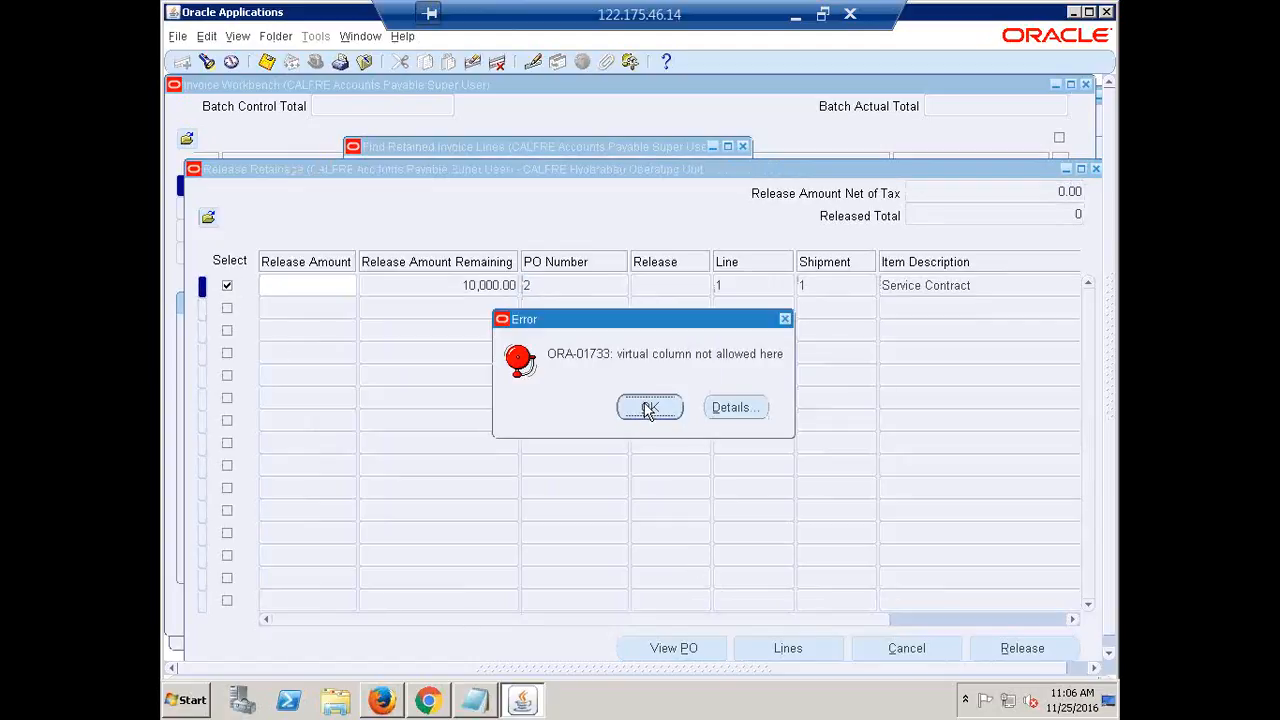
pyautogui.click(649, 408)
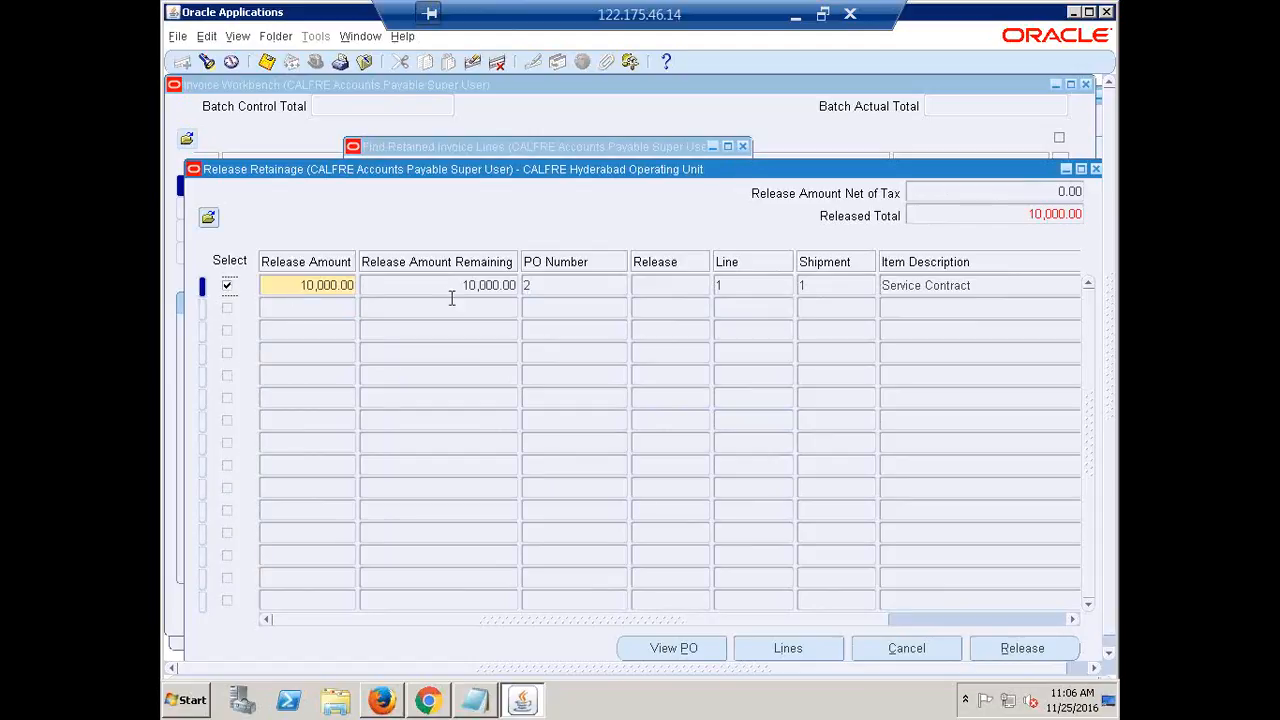
# Set the Release Amount to 10,000.00, correcting the earlier mistyped amounts
pyautogui.moveTo(293, 285); pyautogui.dragTo(424, 287)
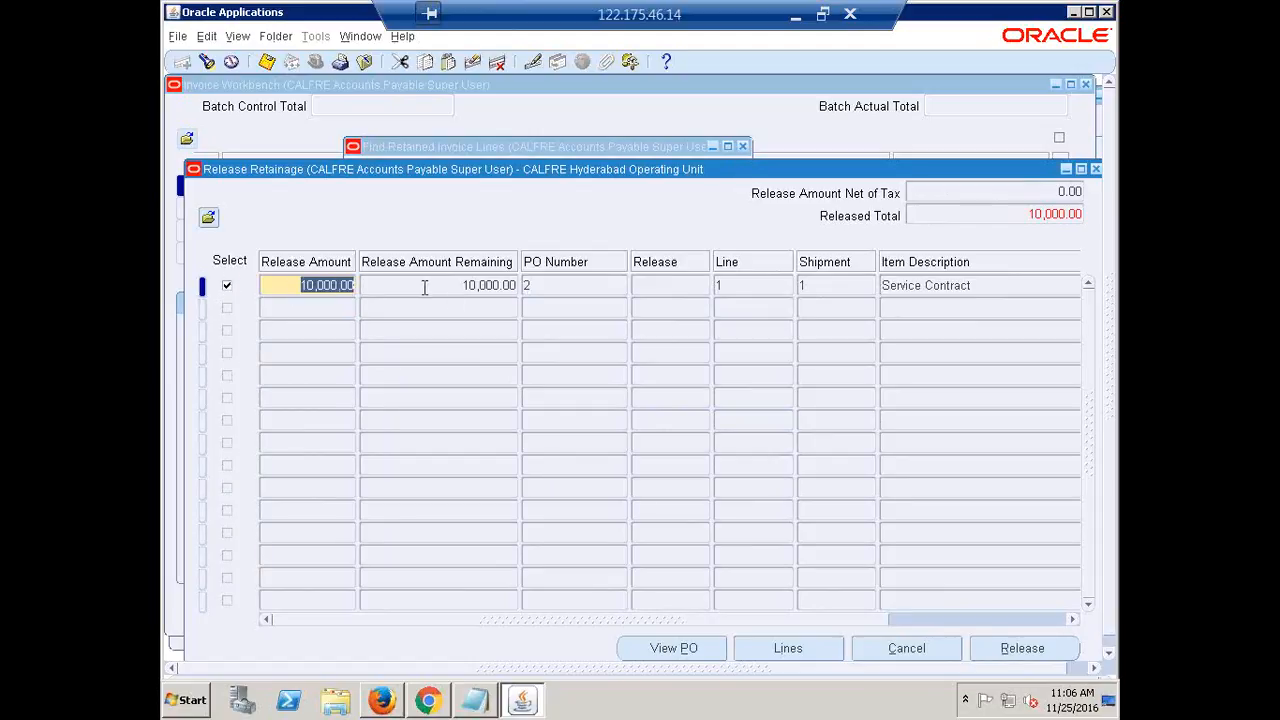
pyautogui.write('20000')
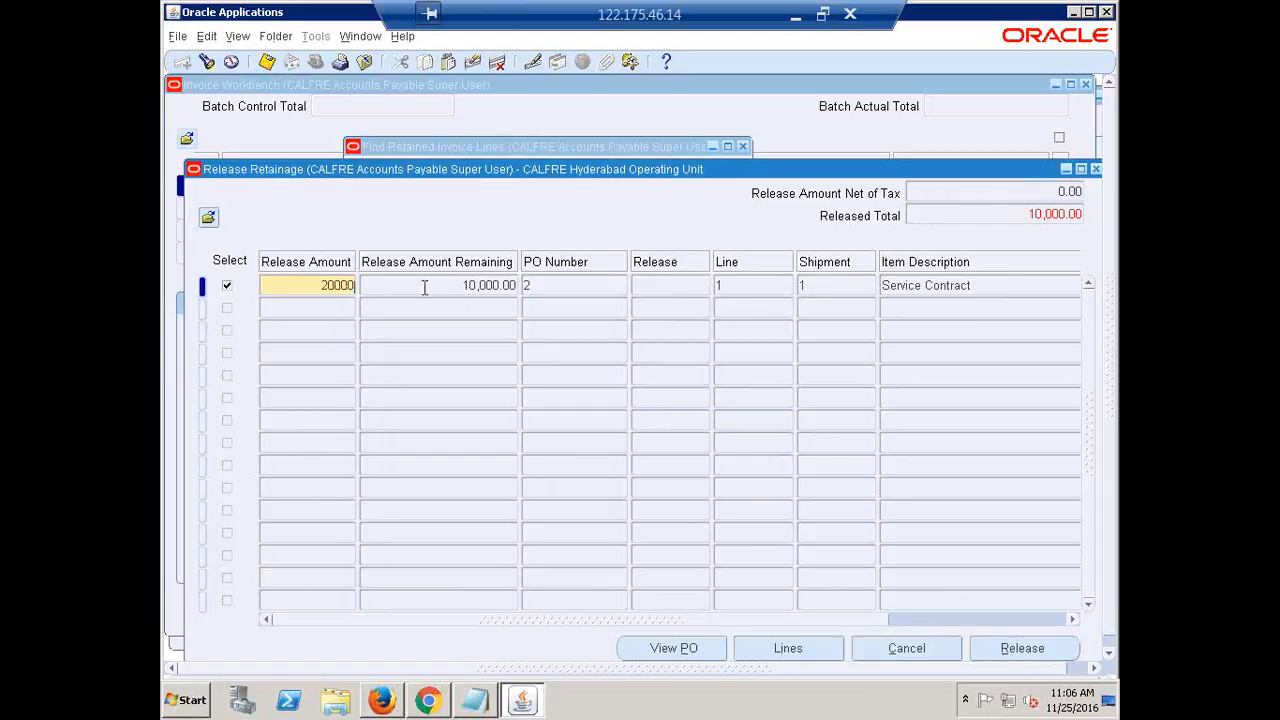
pyautogui.press('BackSpace')
pyautogui.press('BackSpace')
pyautogui.press('BackSpace')
pyautogui.press('BackSpace')
pyautogui.press('BackSpace')
pyautogui.write('2,000')
pyautogui.press('Tab')
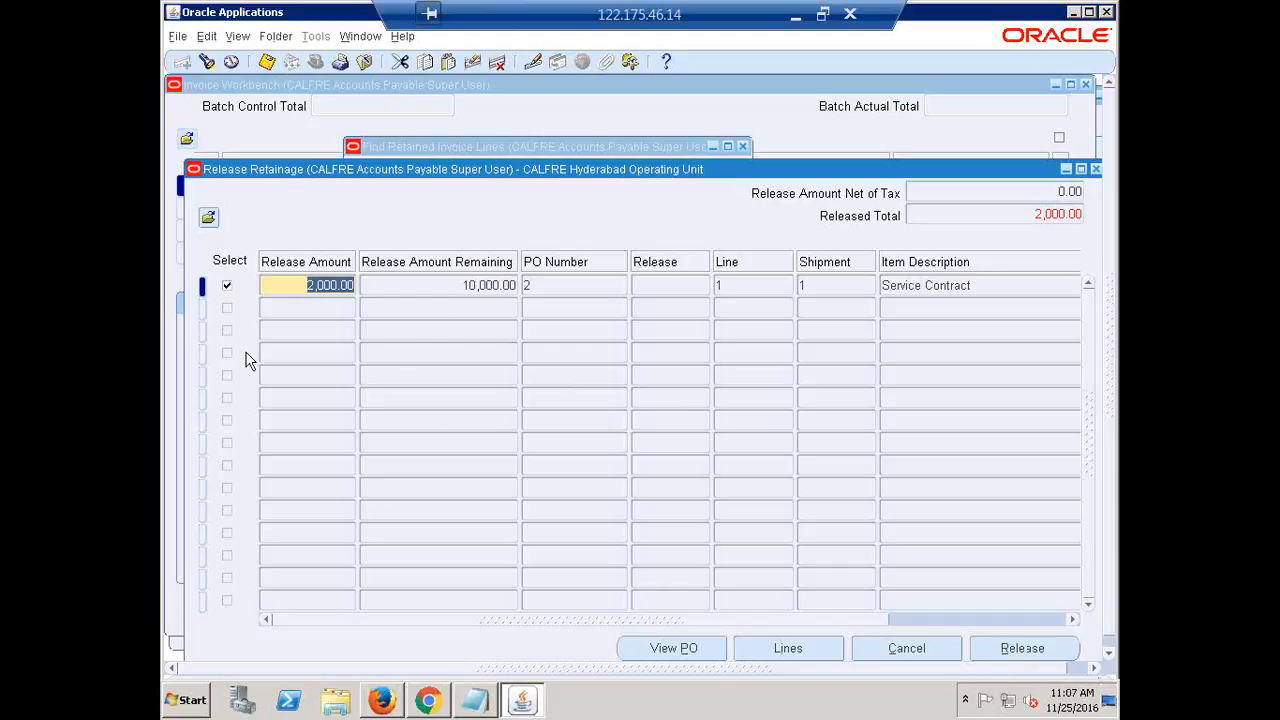
pyautogui.write('10000')
pyautogui.press('Tab')
# Release the selected retainage onto RR1 and dismiss the FRM-40401 message
pyautogui.click(1018, 650)
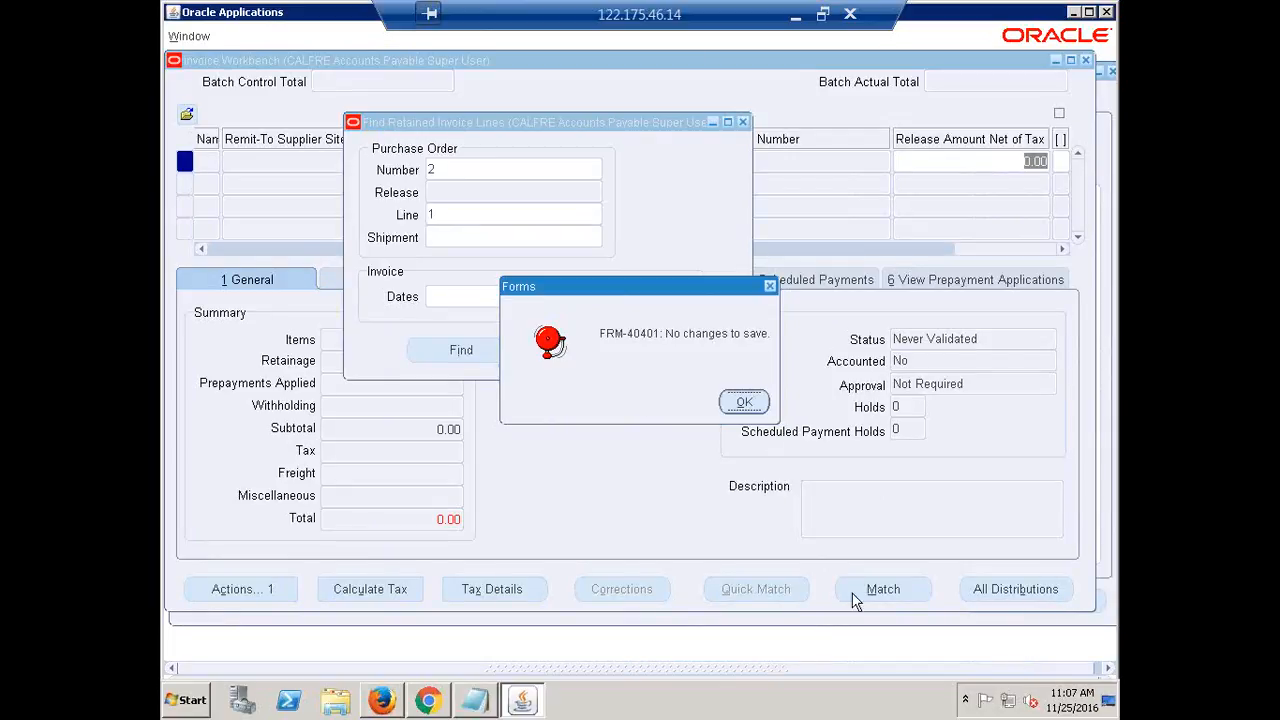
pyautogui.click(752, 404)
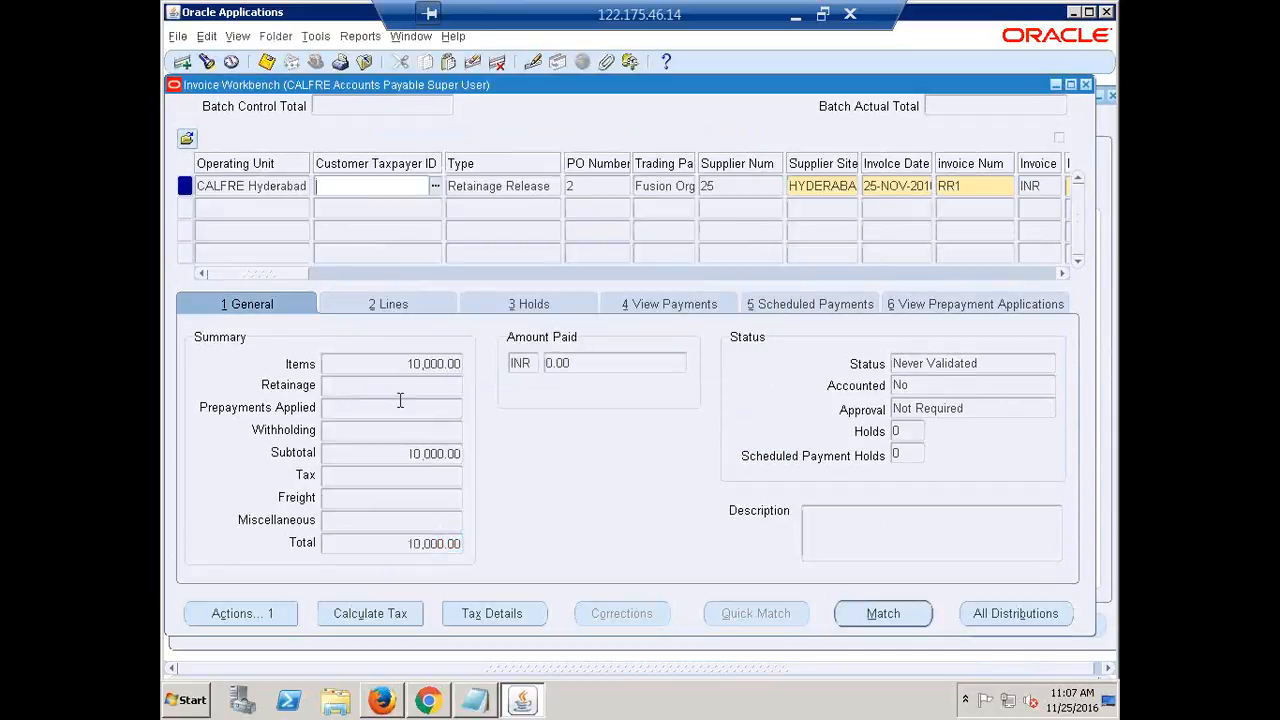
pyautogui.click(390, 363)
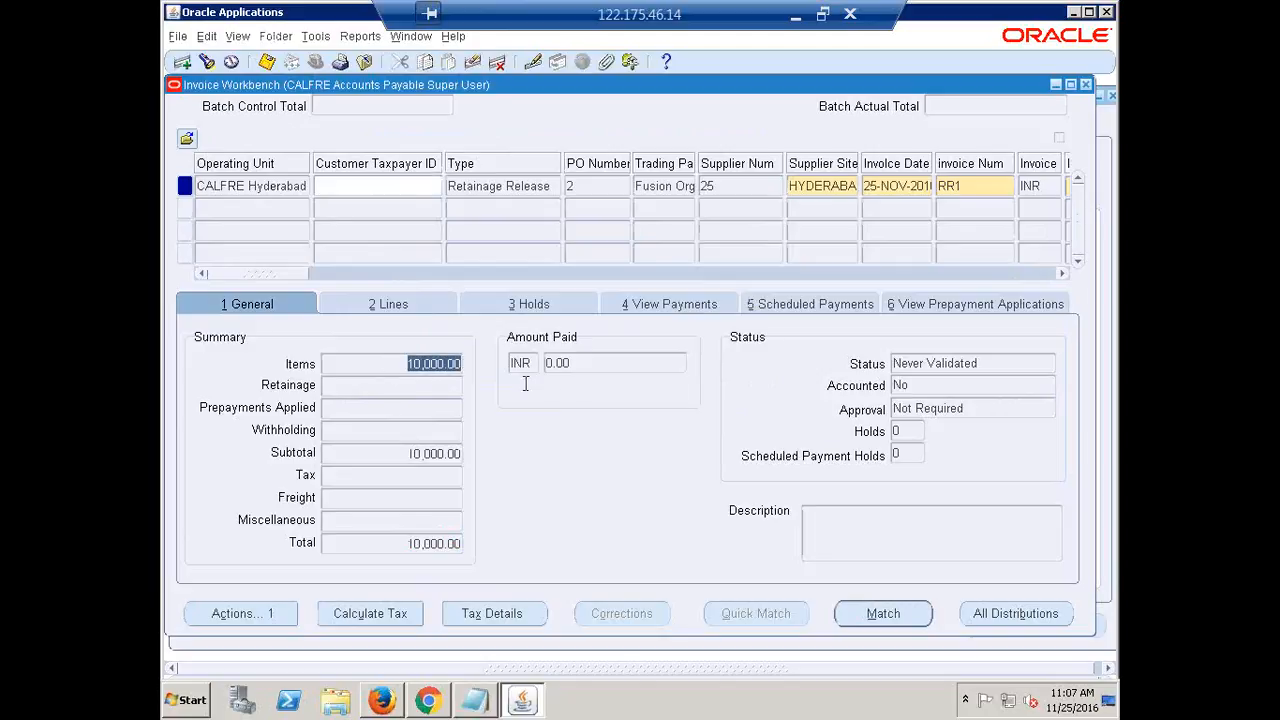
# Review the two 5,000.00 retainage lines and their PO number in the Lines tab
pyautogui.click(386, 306)
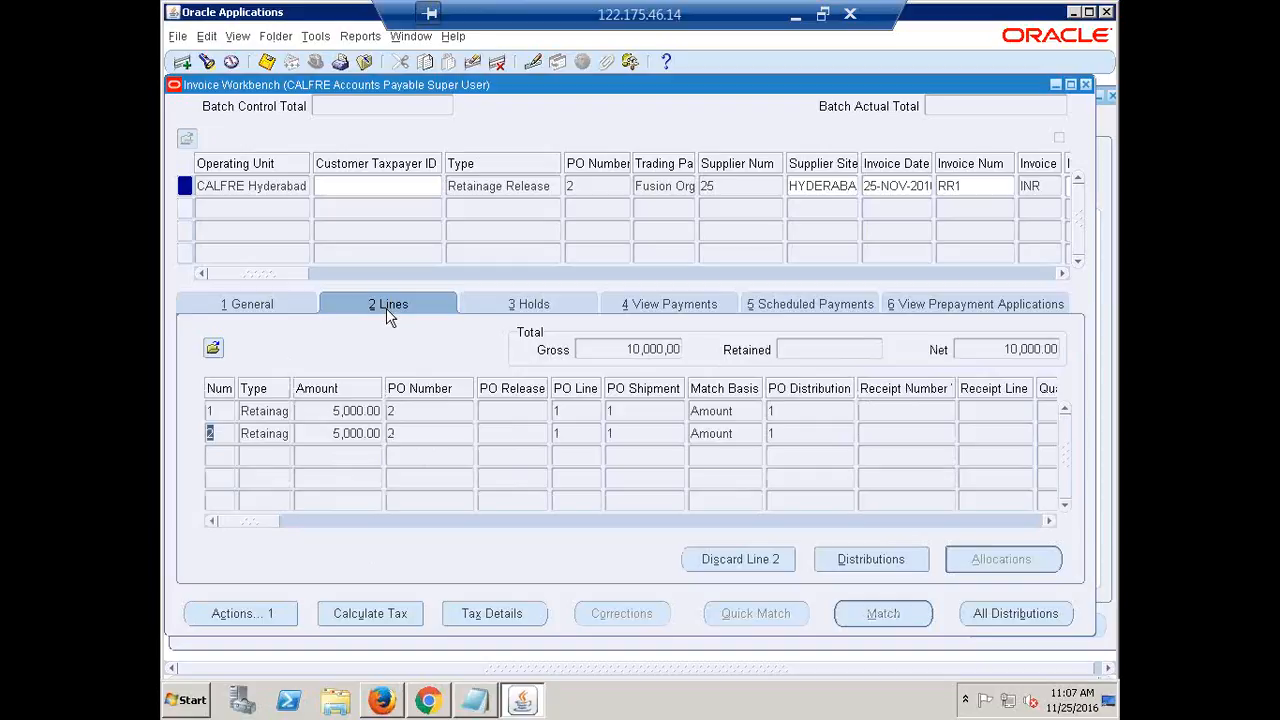
pyautogui.click(328, 410)
pyautogui.click(323, 433)
pyautogui.click(331, 410)
pyautogui.click(400, 413)
pyautogui.moveTo(246, 524); pyautogui.dragTo(520, 594)
pyautogui.moveTo(247, 571); pyautogui.dragTo(164, 606)
# Validate invoice RR1 through Actions
pyautogui.click(217, 612)
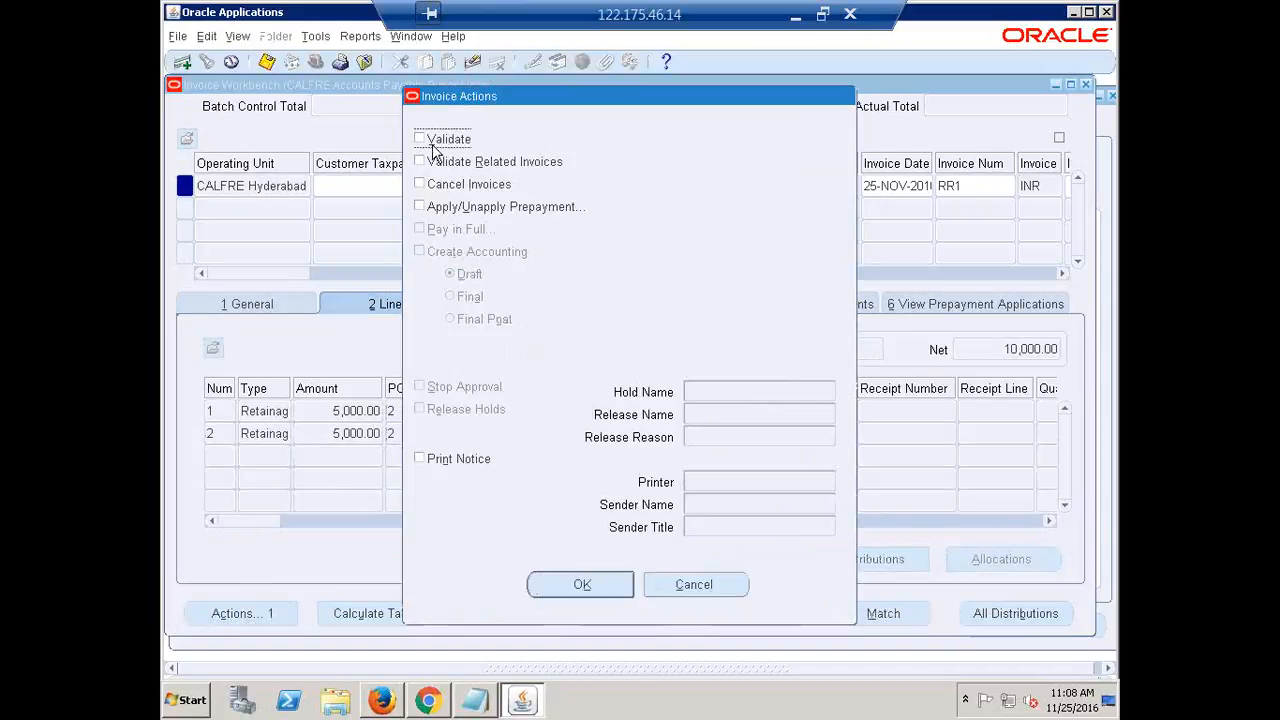
pyautogui.click(433, 146)
pyautogui.click(579, 583)
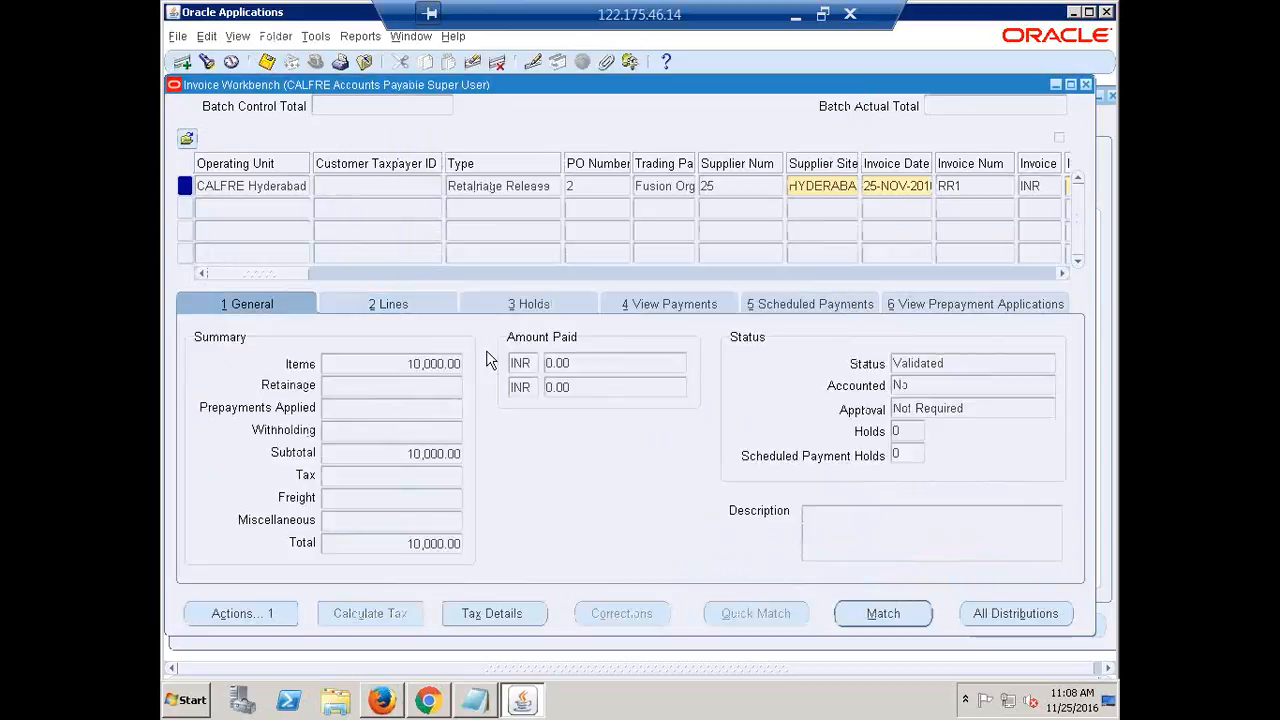
# Create Final accounting for RR1 and acknowledge the confirmation note
pyautogui.click(271, 612)
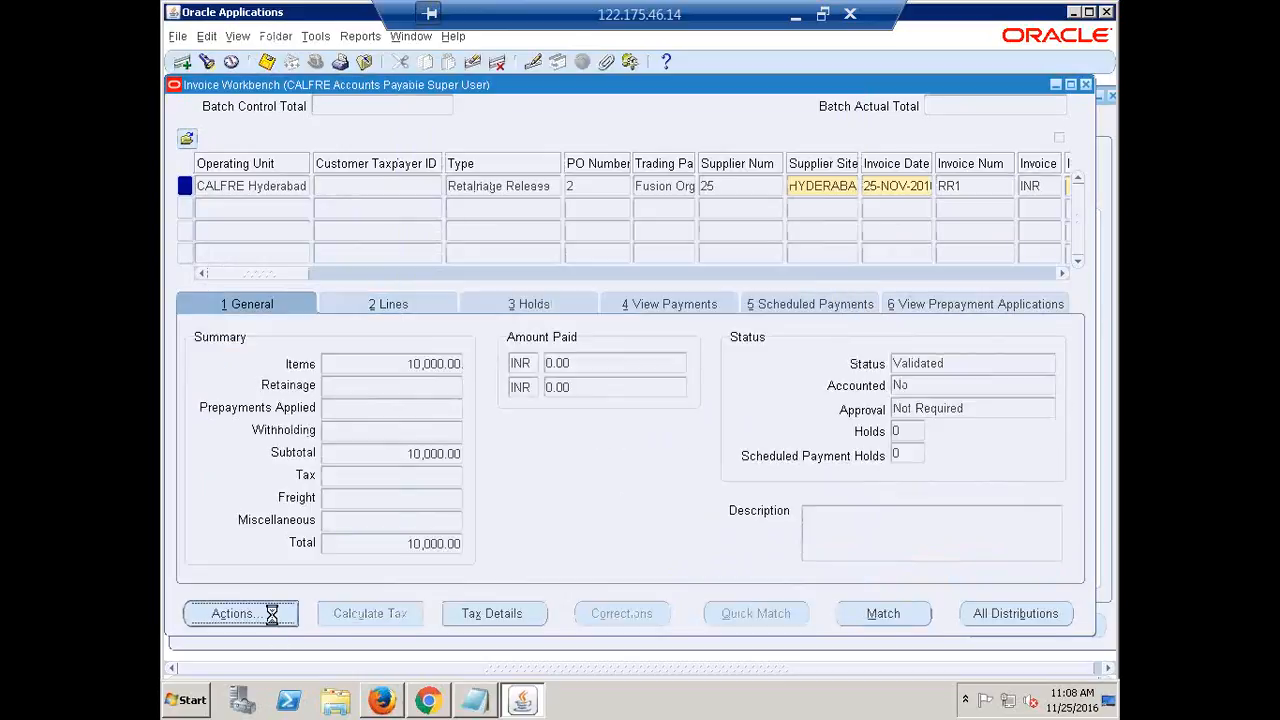
pyautogui.click(420, 252)
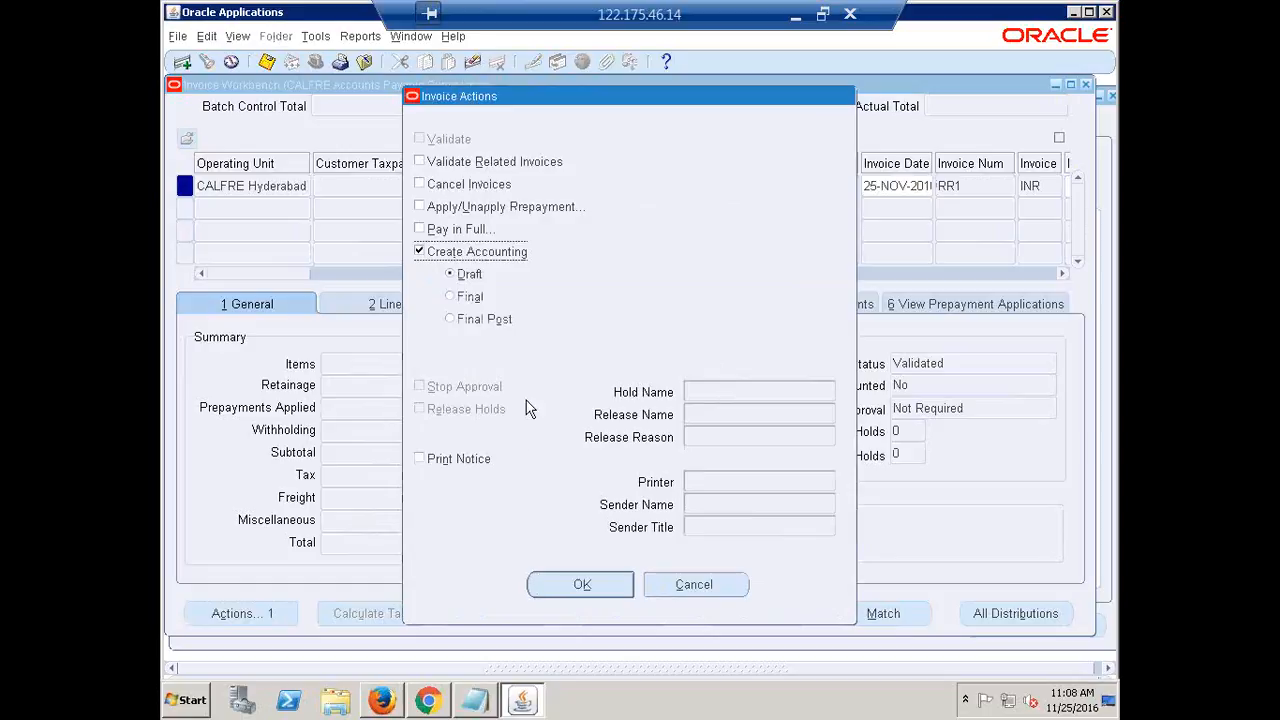
pyautogui.click(470, 297)
pyautogui.click(580, 584)
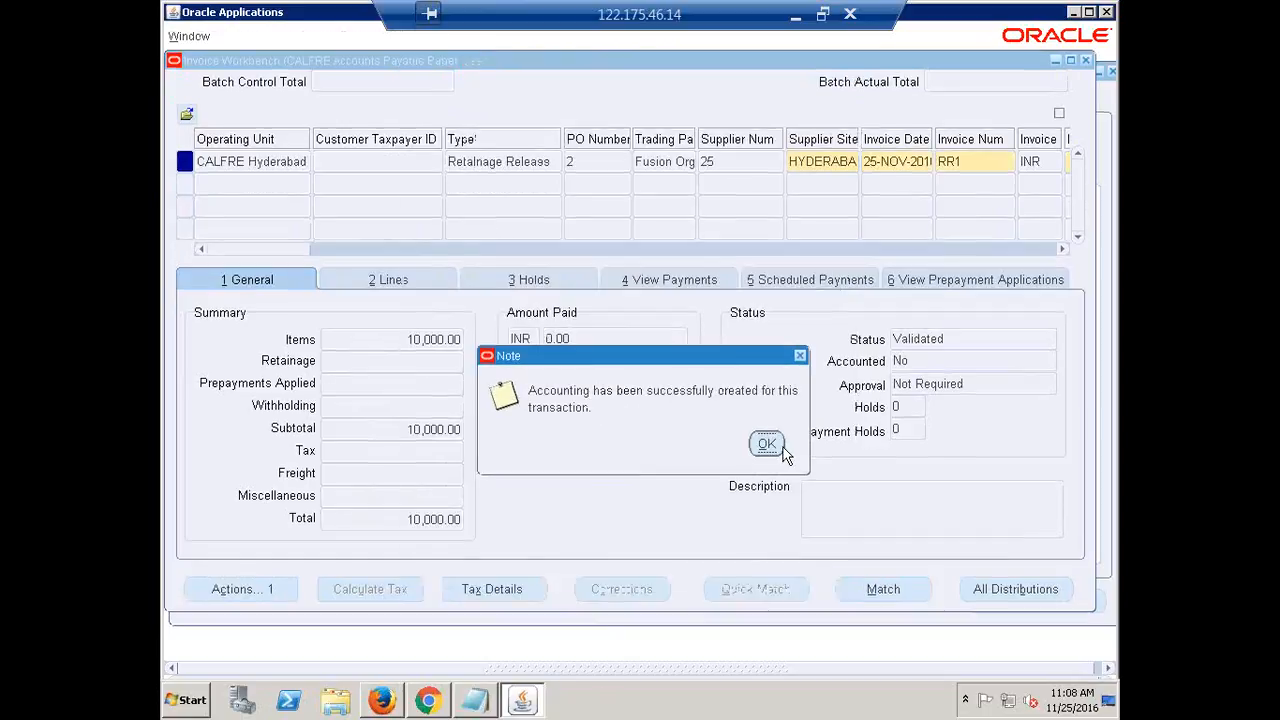
pyautogui.press('Return')
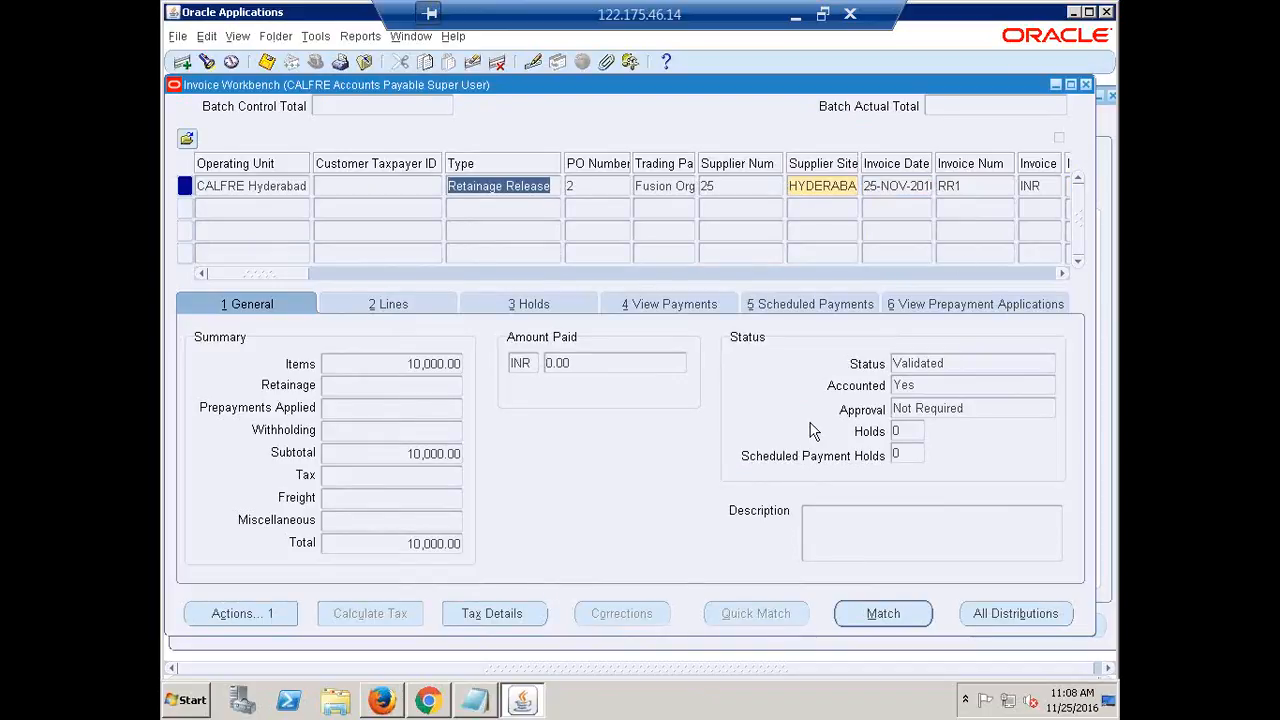
# Start a Pay in Full payment for invoice RR1
pyautogui.click(251, 611)
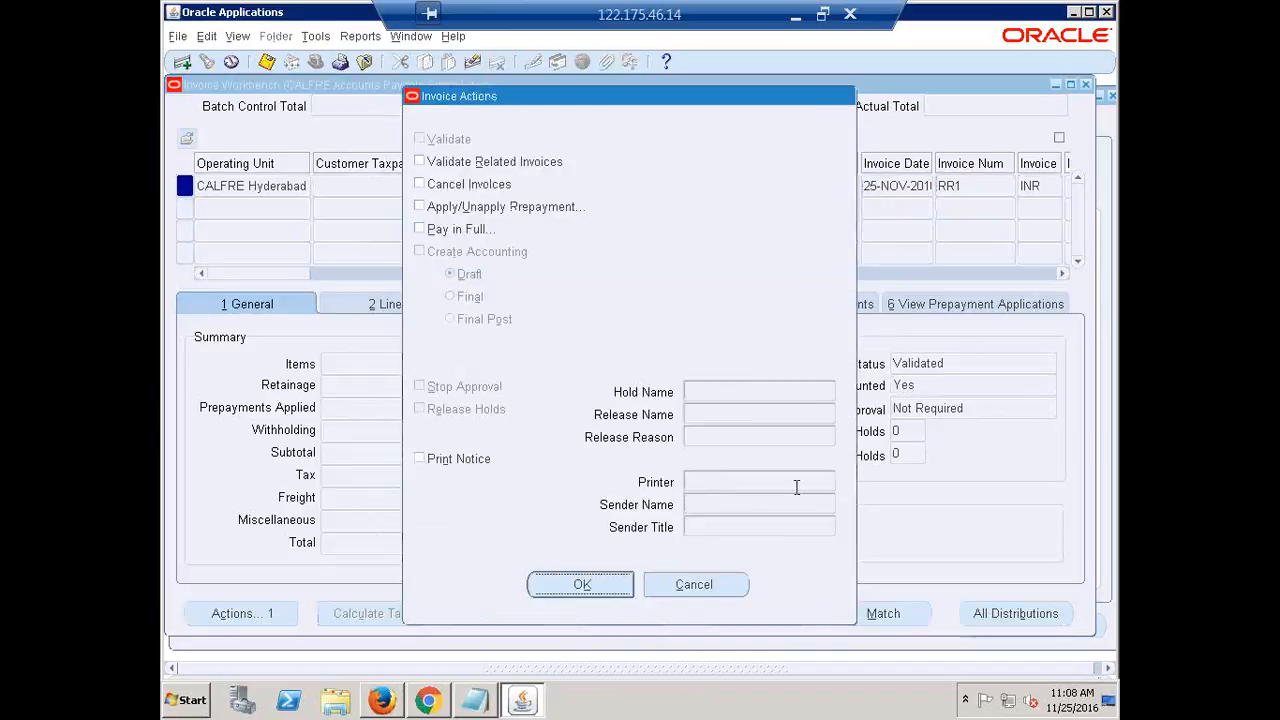
pyautogui.click(446, 230)
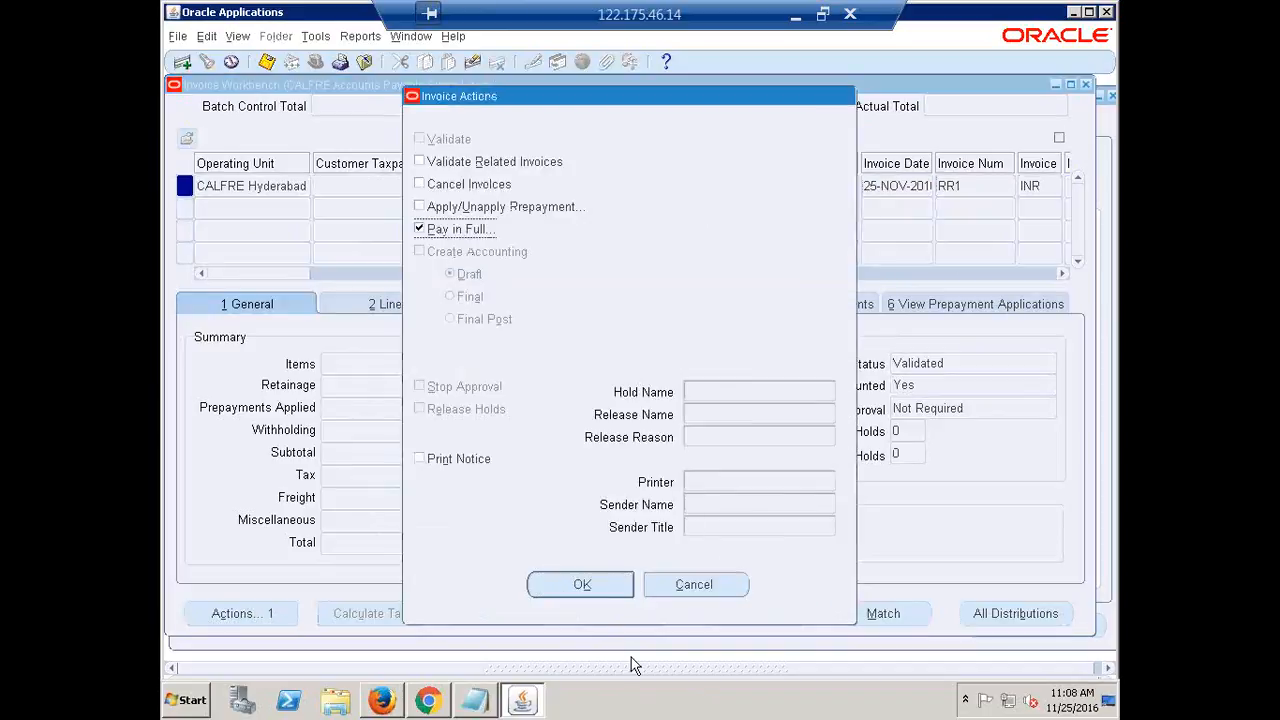
pyautogui.click(571, 585)
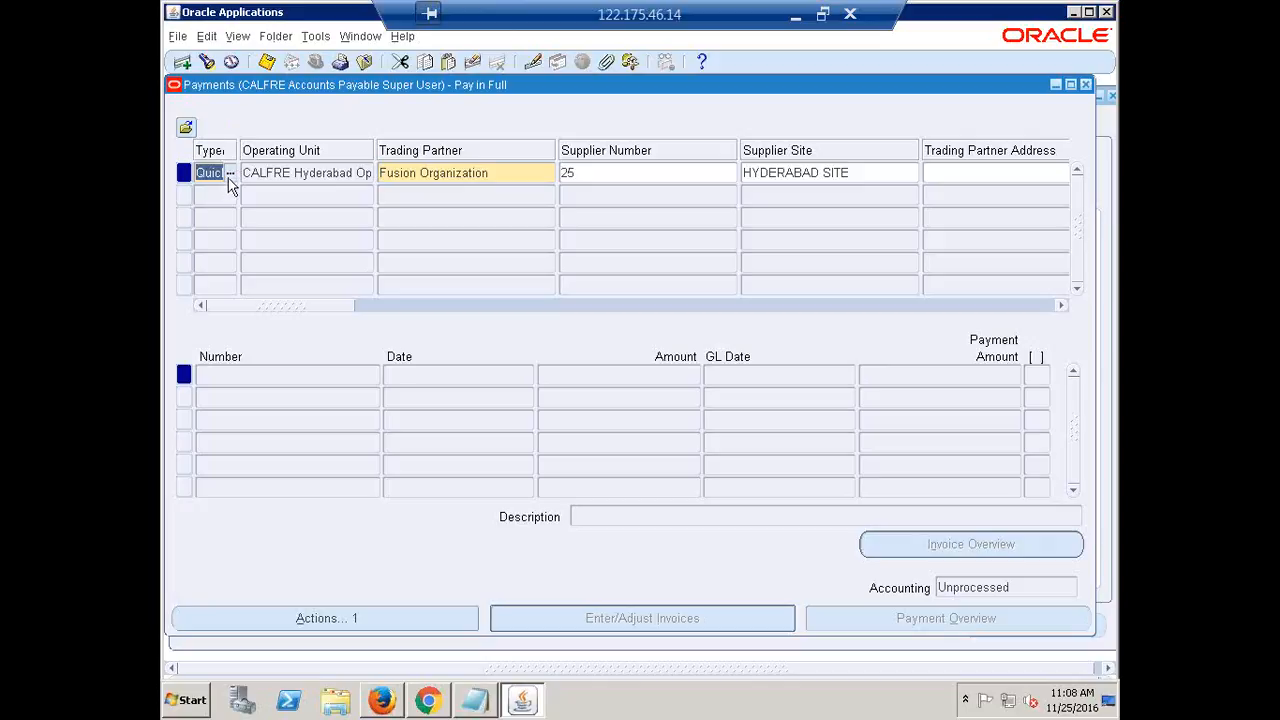
# Set the payment type to Manual and the payment date to 25-NOV-2016
pyautogui.click(229, 175)
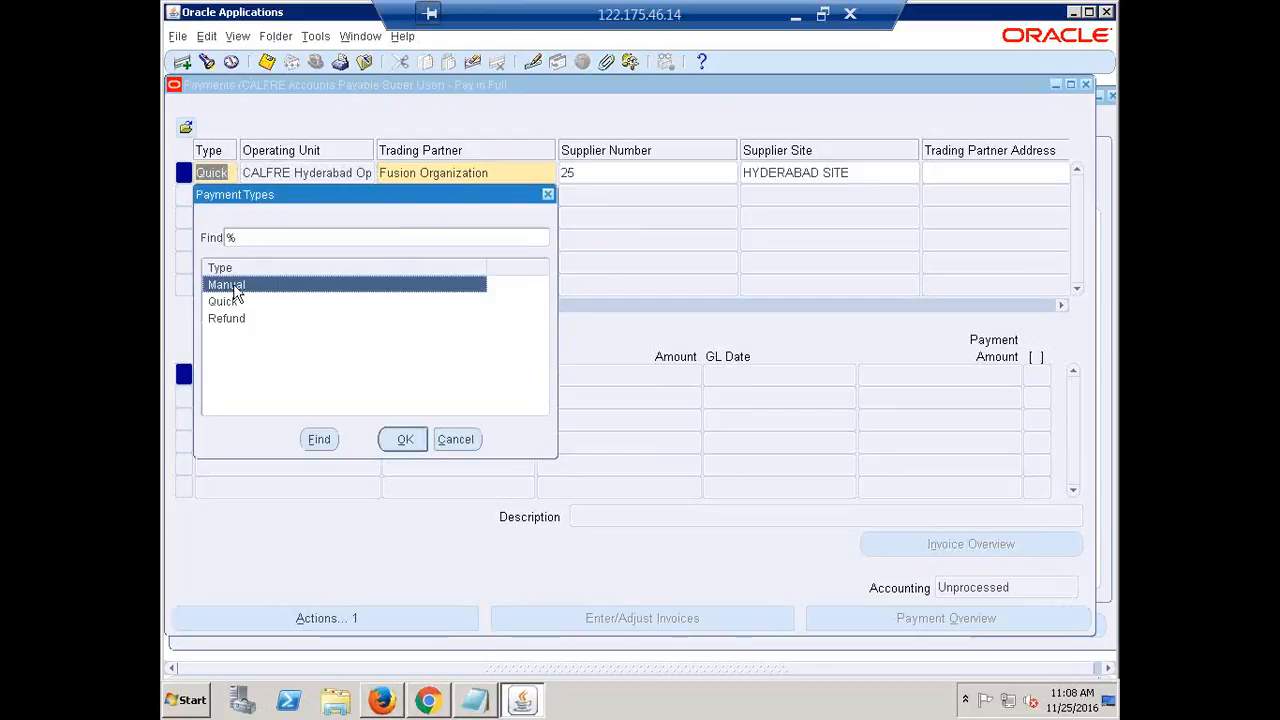
pyautogui.click(403, 439)
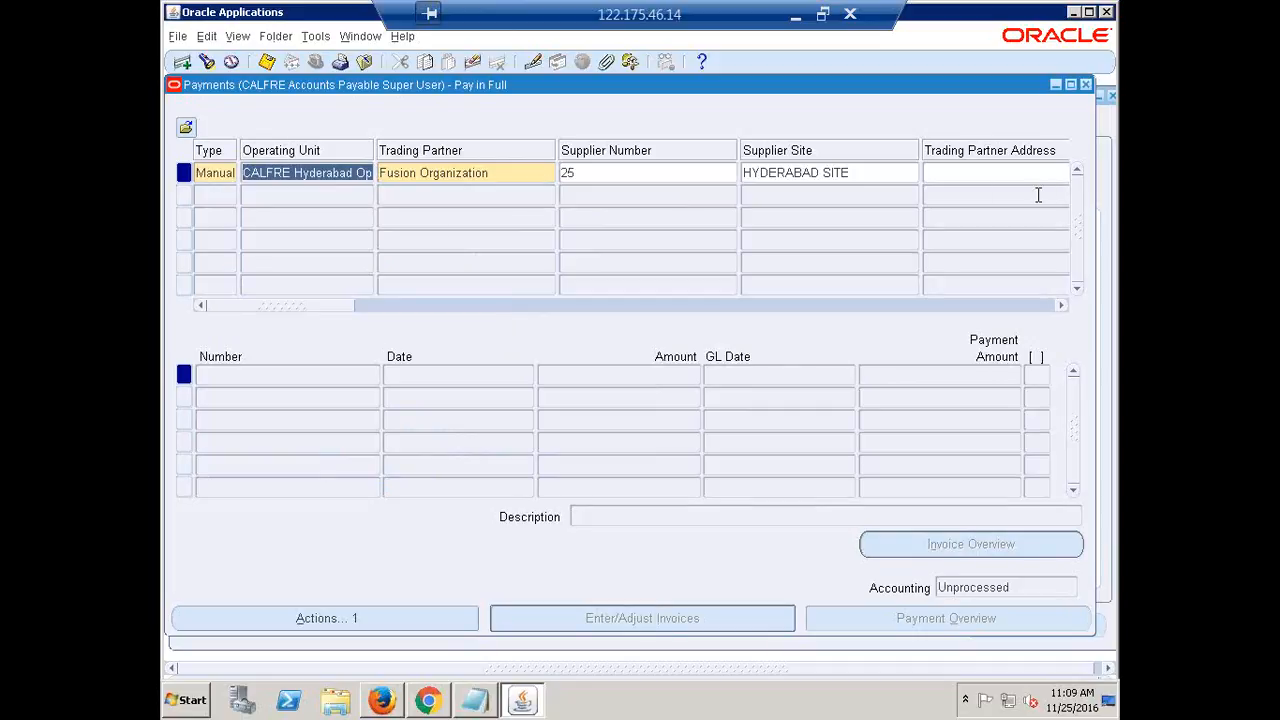
pyautogui.click(232, 175)
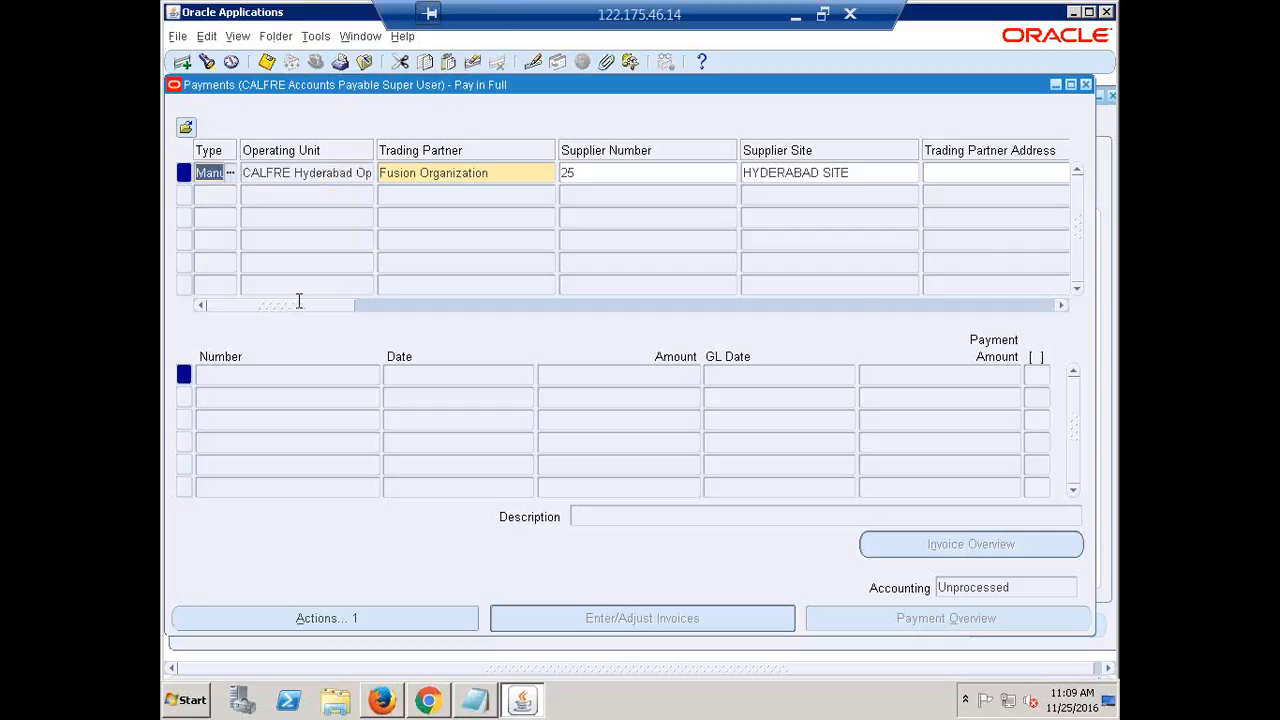
pyautogui.press('Tab')
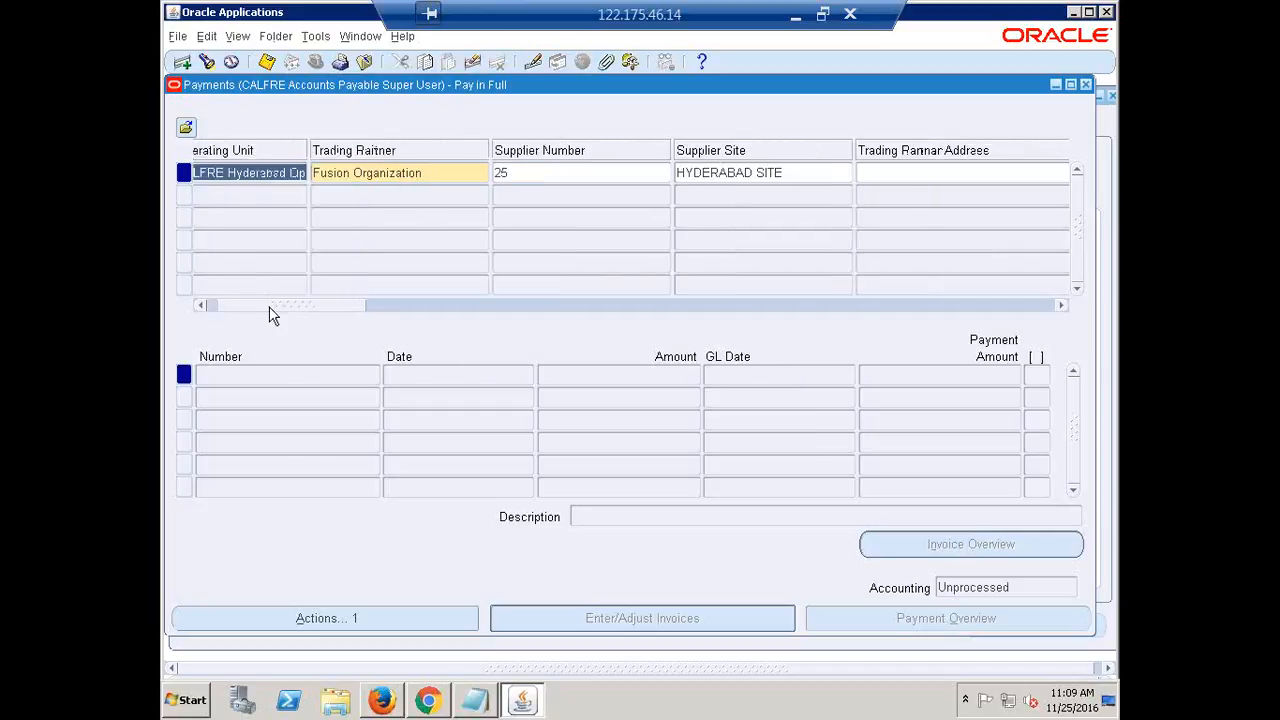
pyautogui.moveTo(269, 308); pyautogui.dragTo(403, 334)
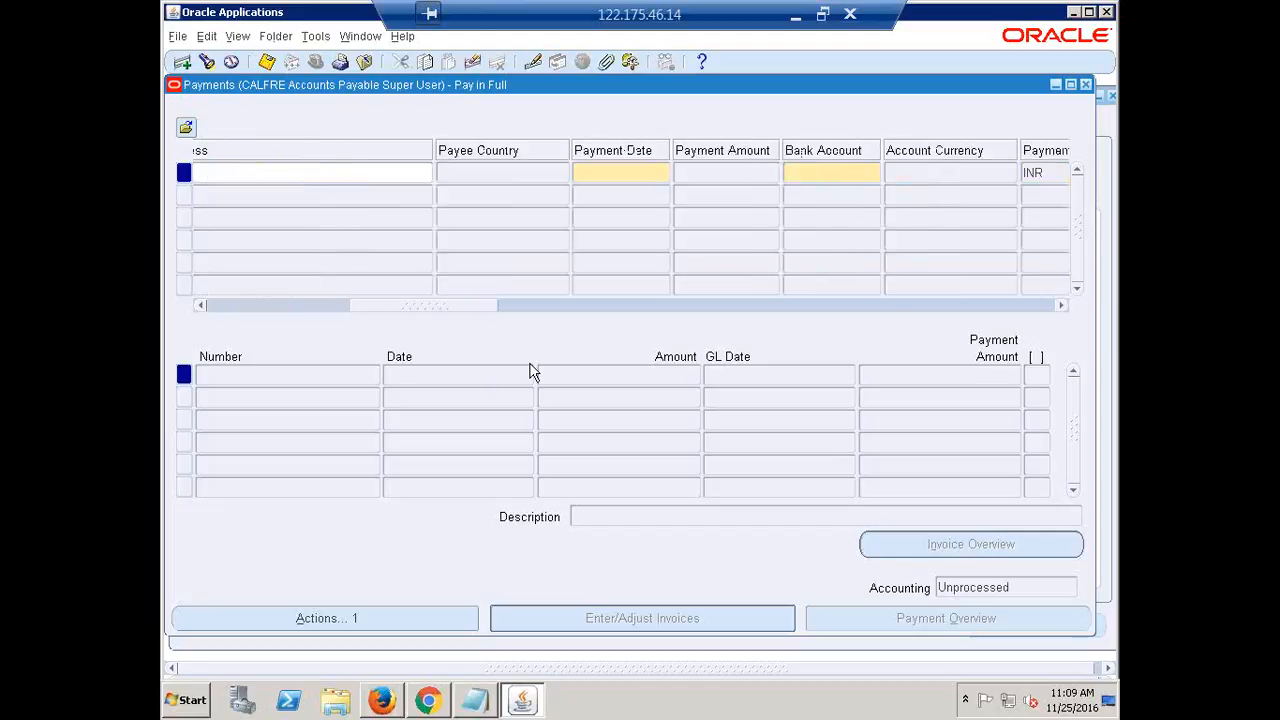
pyautogui.click(594, 179)
pyautogui.hotkey('ctrl', 'l')
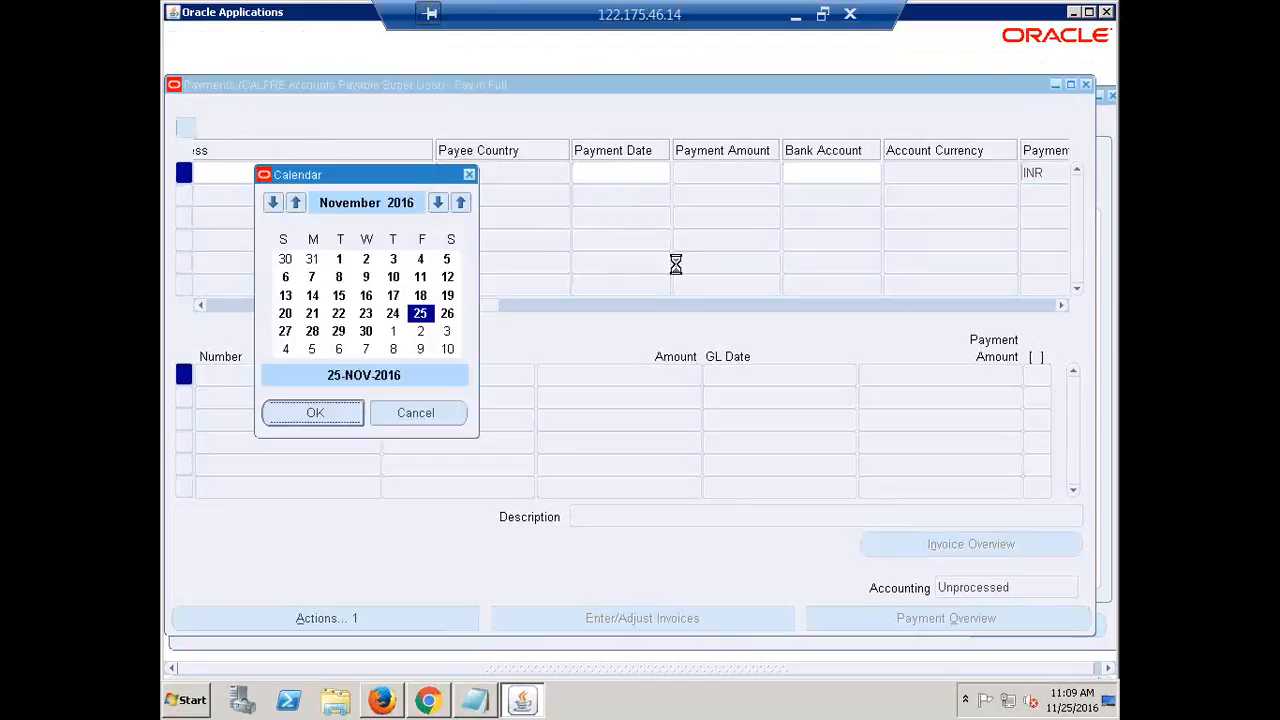
pyautogui.press('Return')
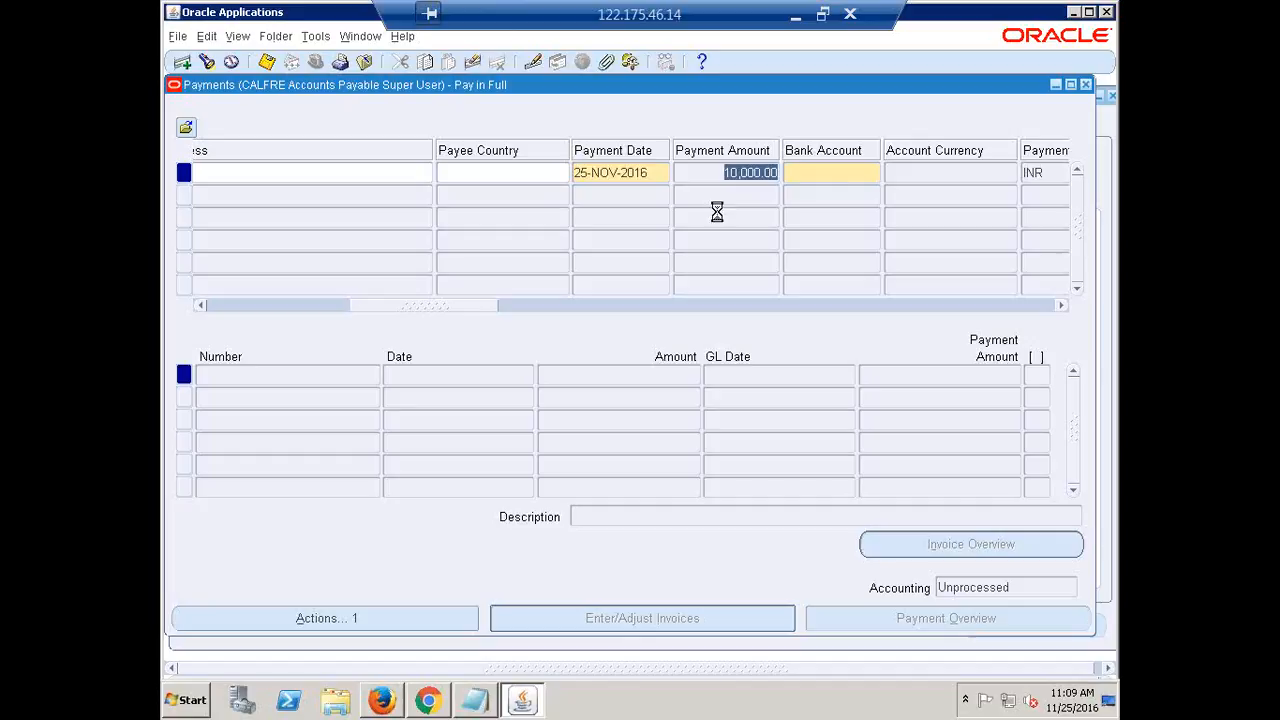
# Fill the bank account from 'CA' and look up 'CALF' payment documents
pyautogui.press('Tab')
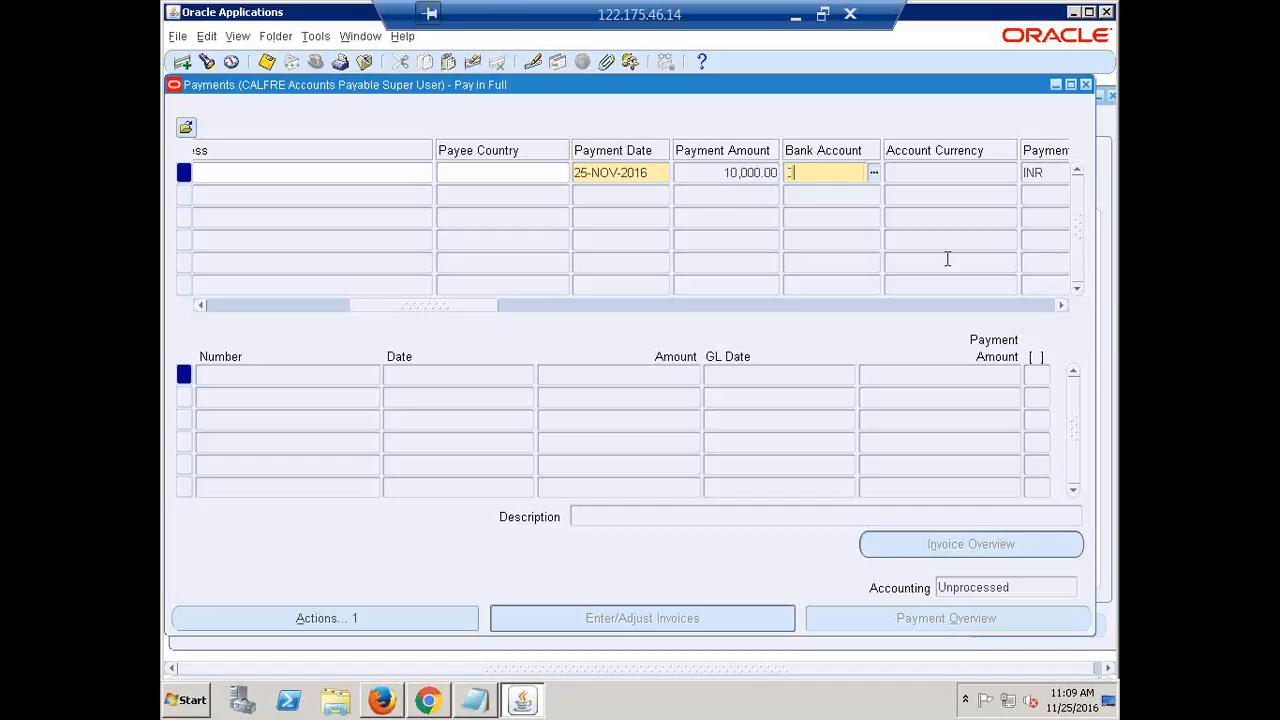
pyautogui.write('CAL')
pyautogui.press('Tab')
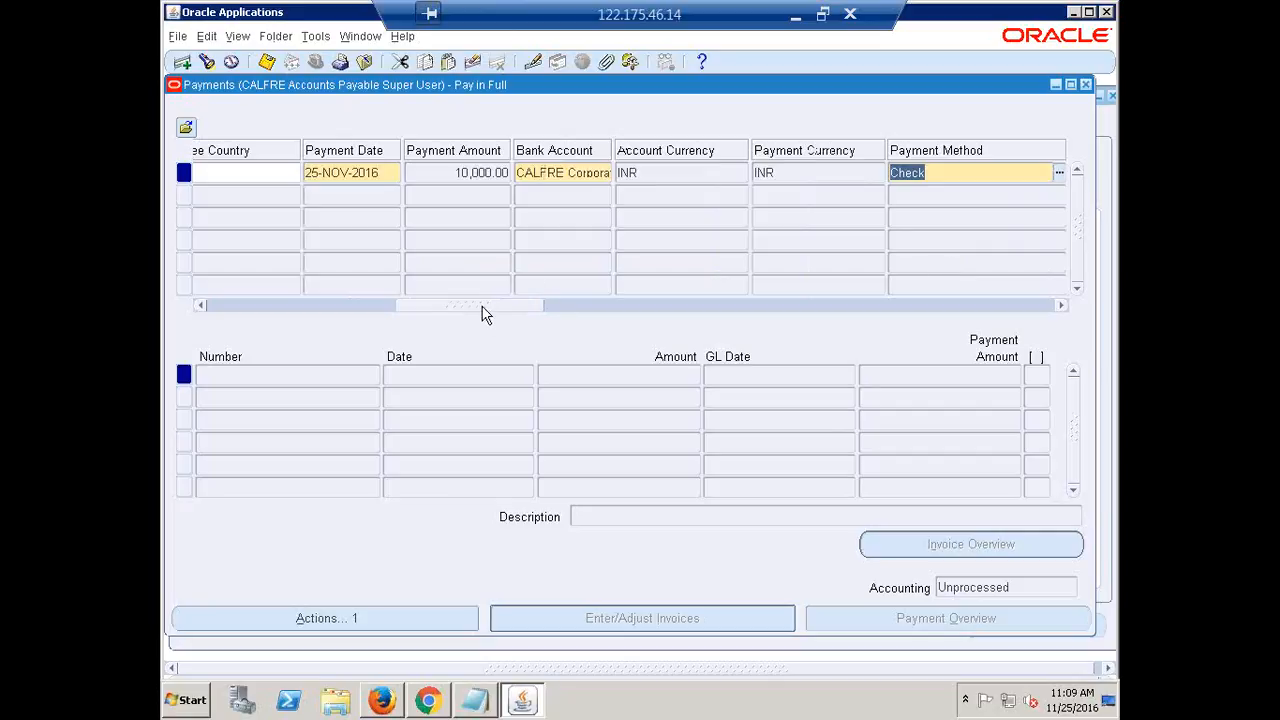
pyautogui.moveTo(482, 308); pyautogui.dragTo(569, 280)
pyautogui.click(590, 177)
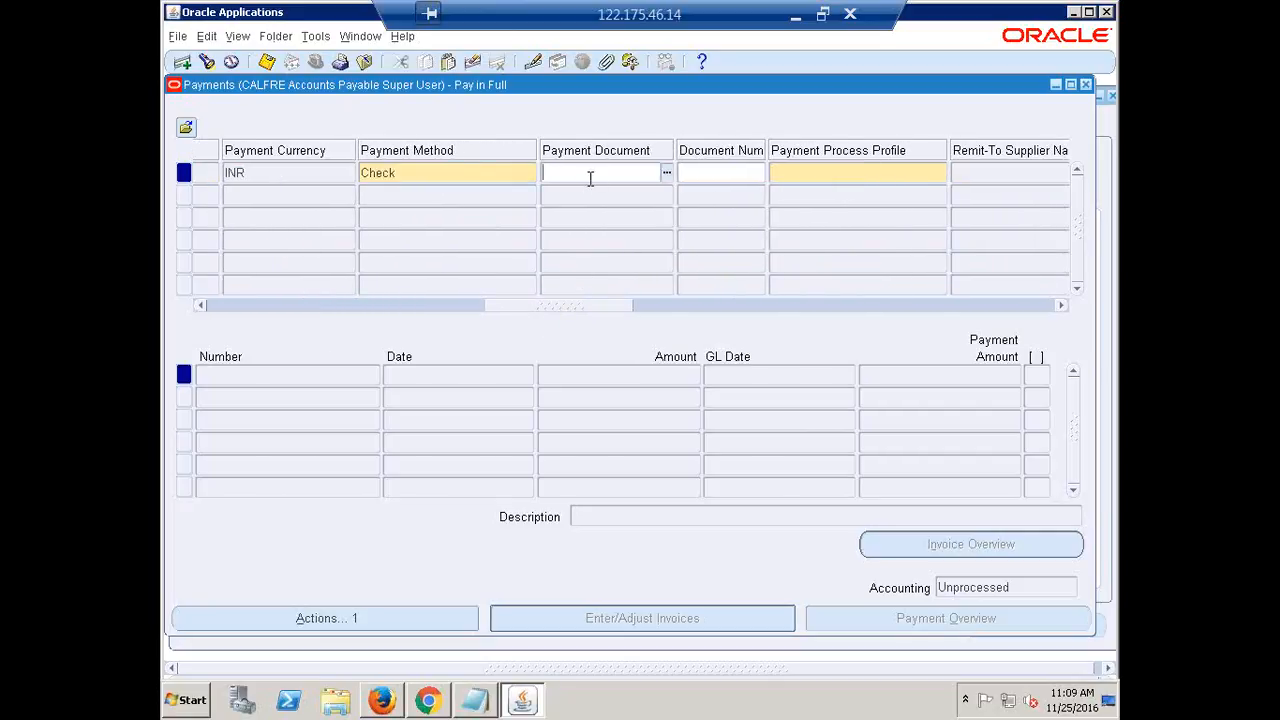
pyautogui.write('CALF')
pyautogui.press('Tab')
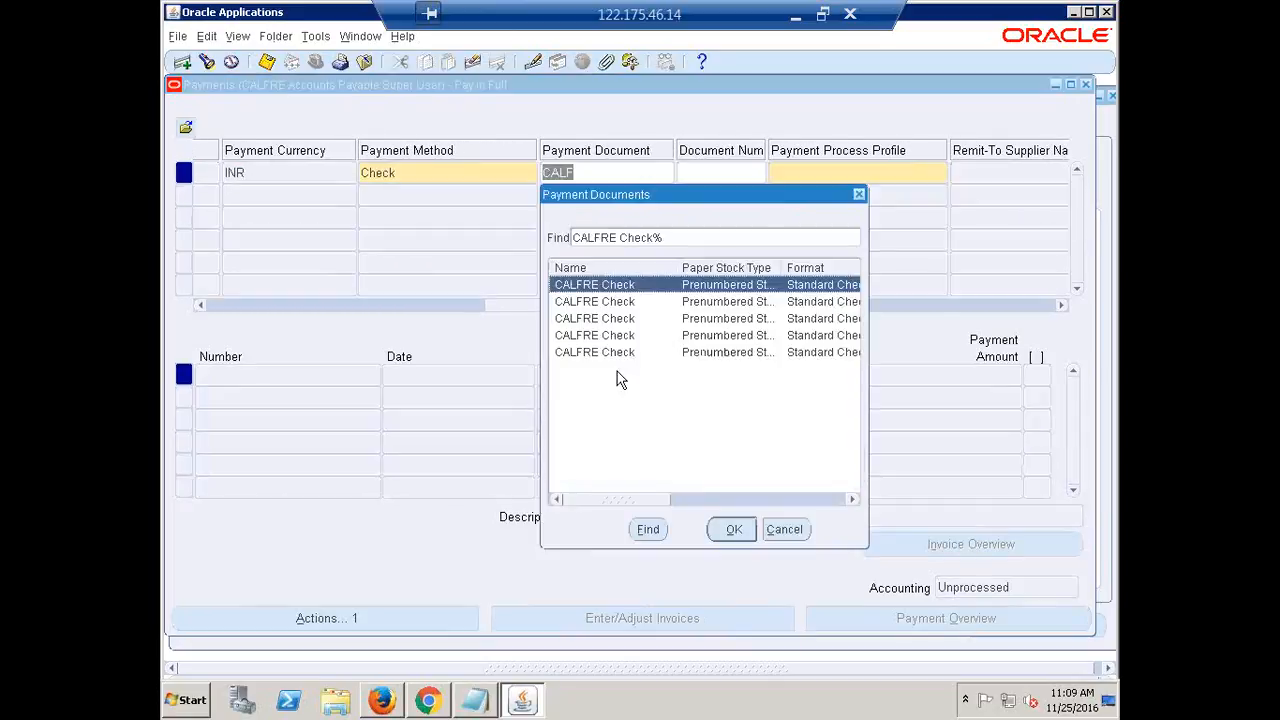
# Pick the last CALFRE Check payment document and review the 10,000.00 manual payment against invoice RR1
pyautogui.click(605, 356)
pyautogui.click(735, 530)
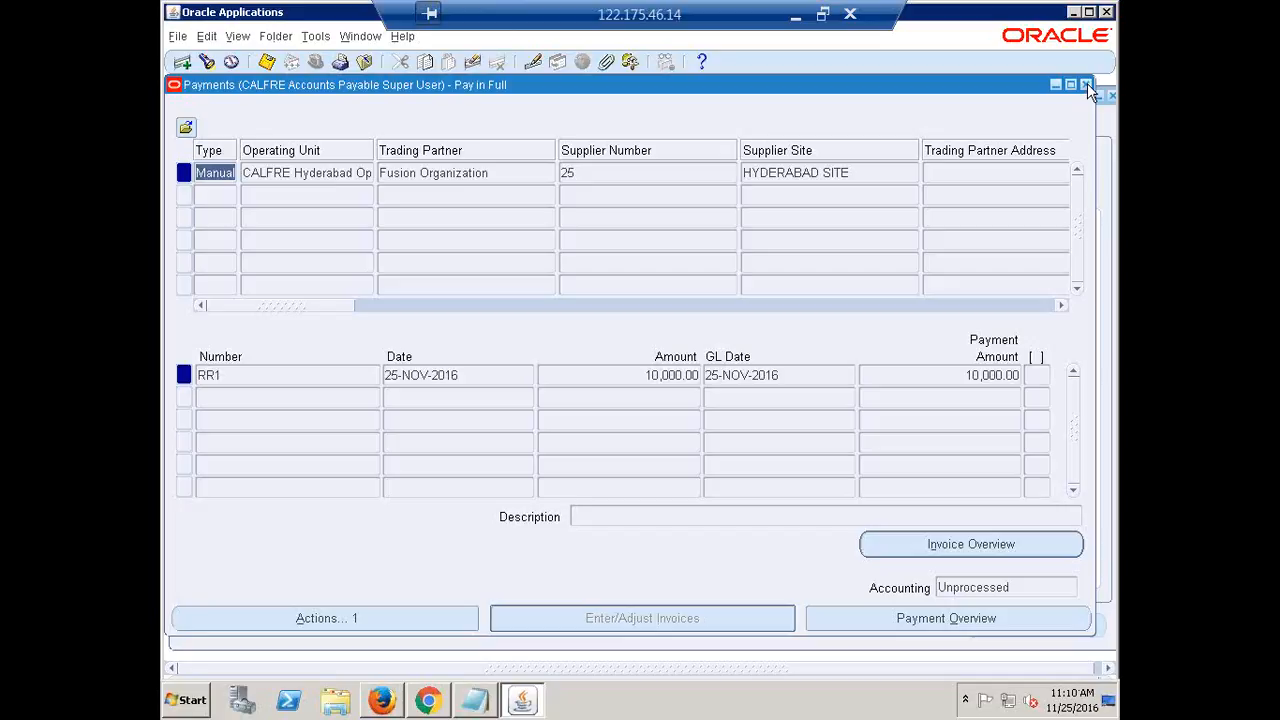
pyautogui.click(261, 173)
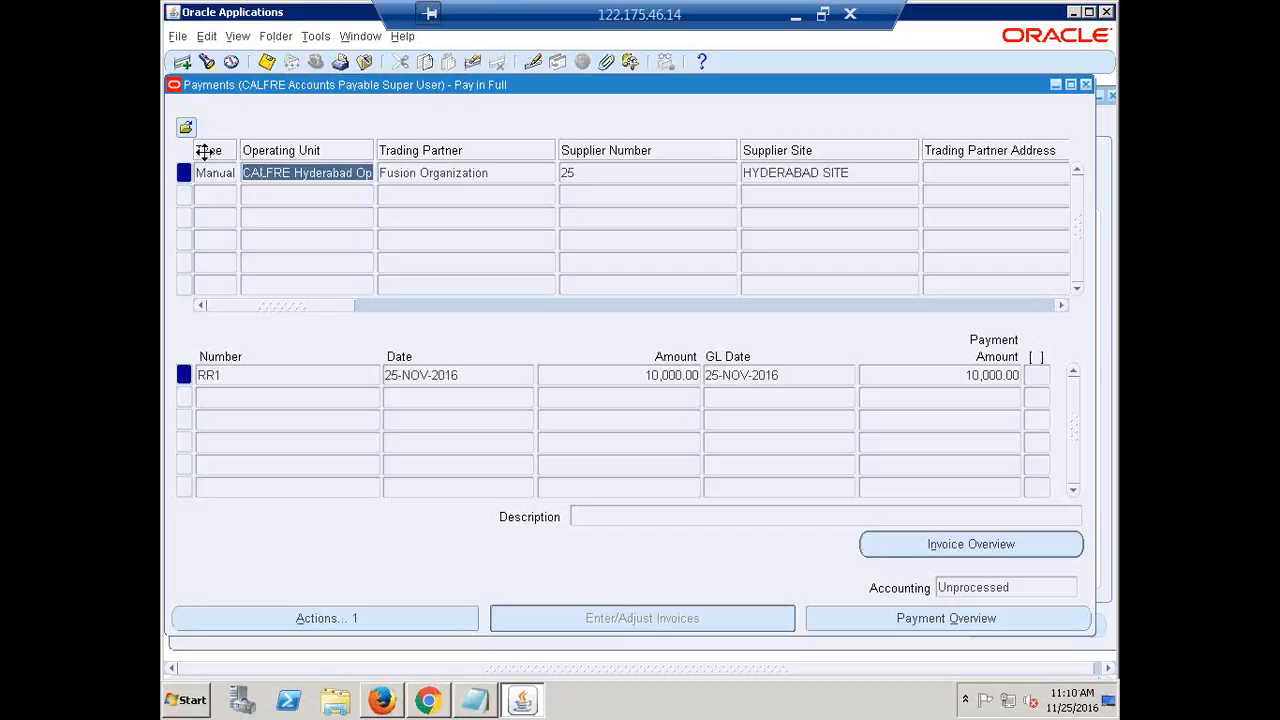
pyautogui.click(214, 174)
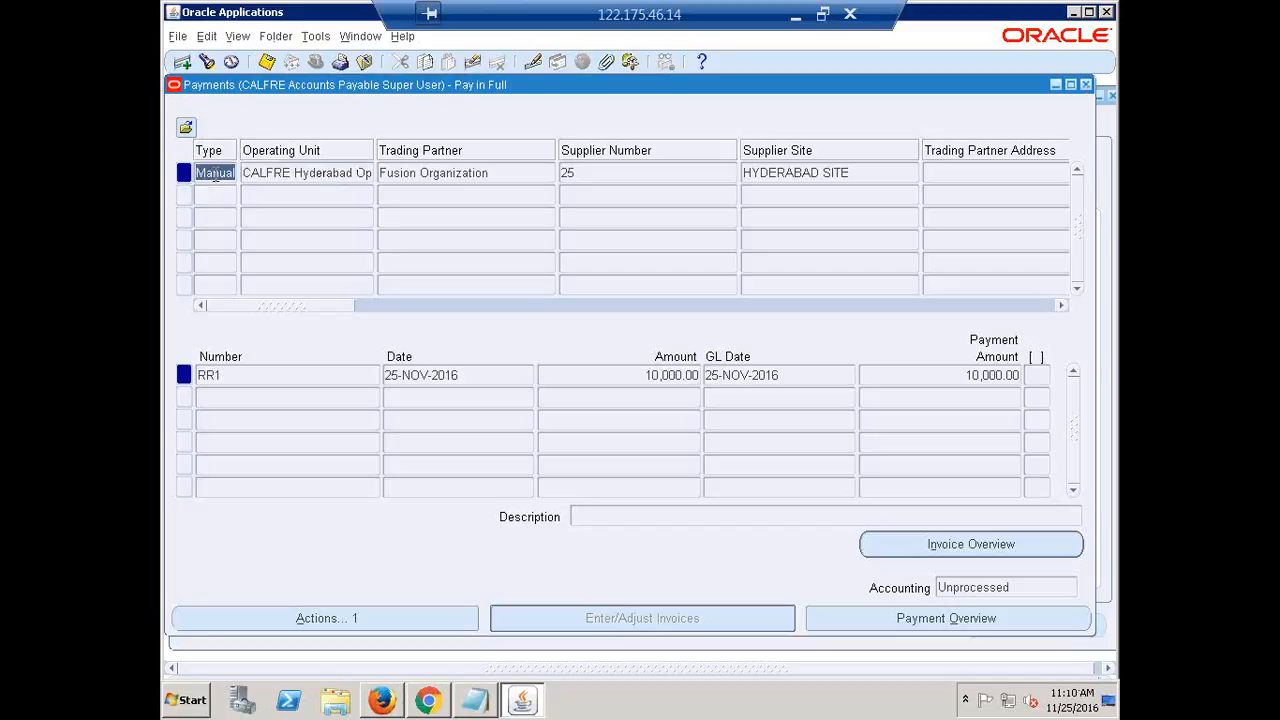
# Close the Payments window and Invoice Workbench, collapse the Navigator, and minimise the remote desktop bar
pyautogui.click(1087, 84)
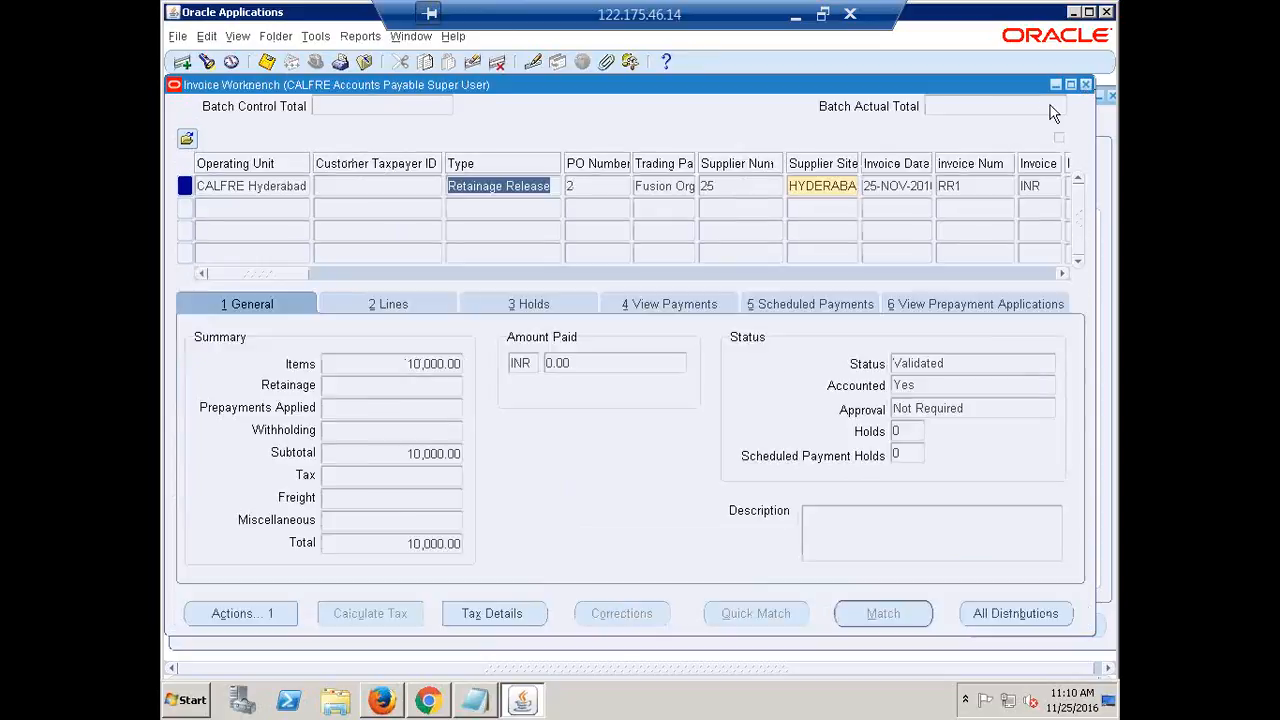
pyautogui.click(1086, 84)
pyautogui.click(206, 365)
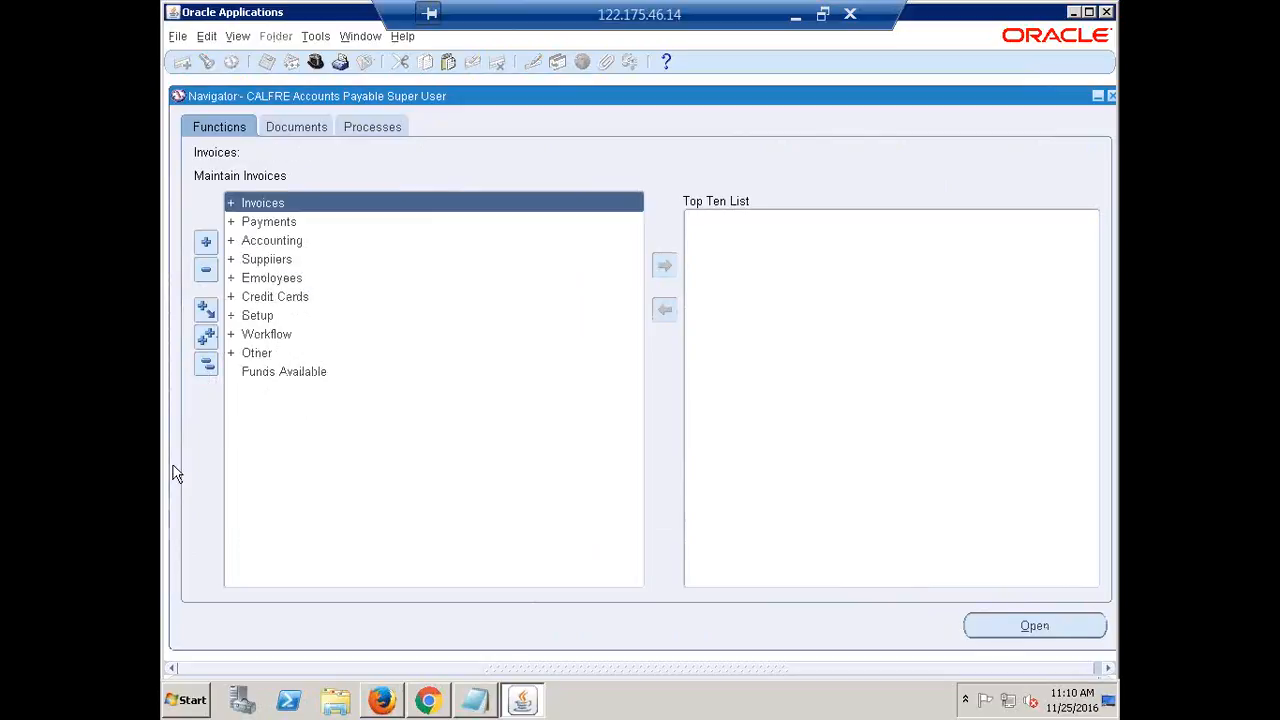
pyautogui.click(206, 366)
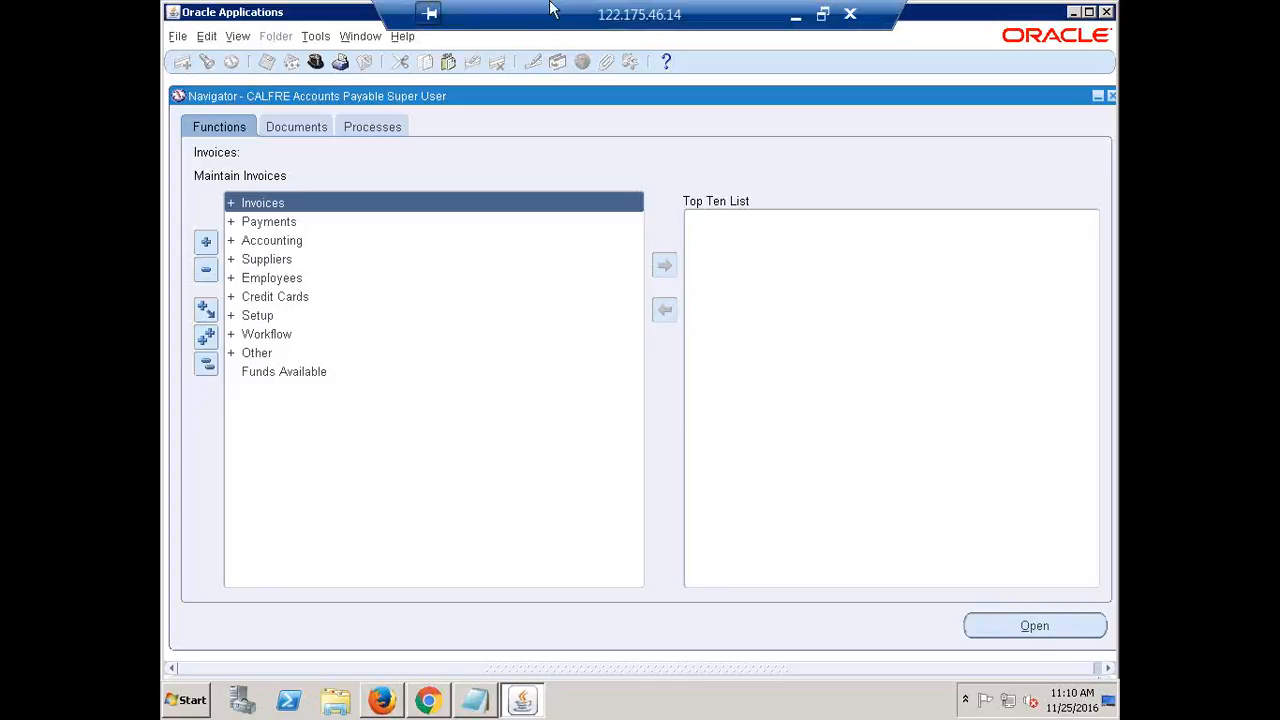
pyautogui.click(775, 10)
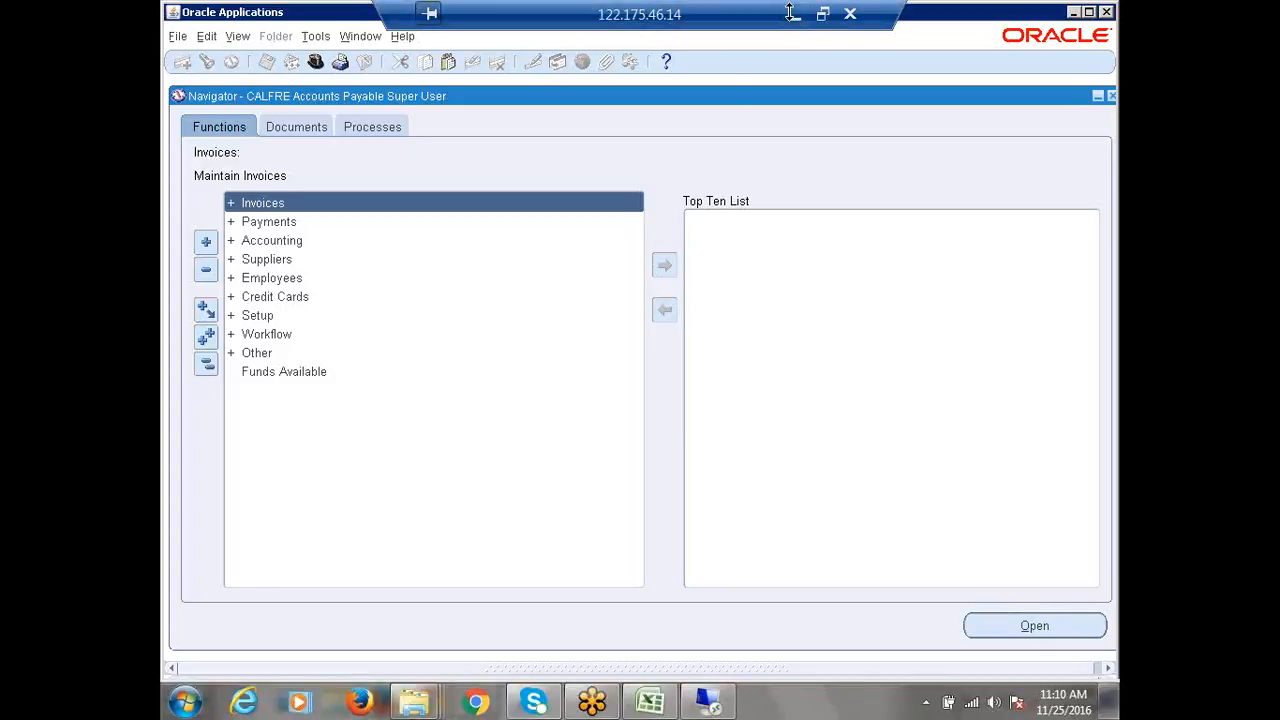
# In Recap.xlsx, enter Done in B228 for Retainage Release Invoice in the Invoice Types list
pyautogui.click(650, 702)
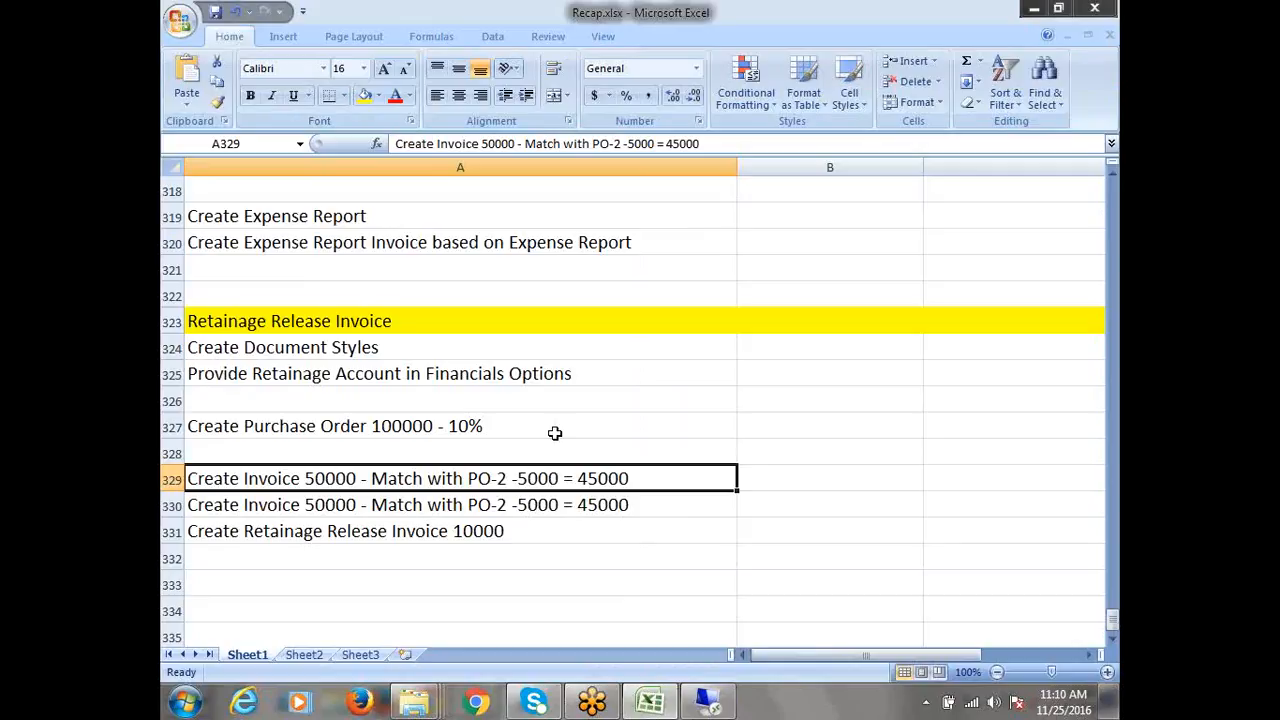
pyautogui.moveTo(278, 356); pyautogui.dragTo(376, 530)
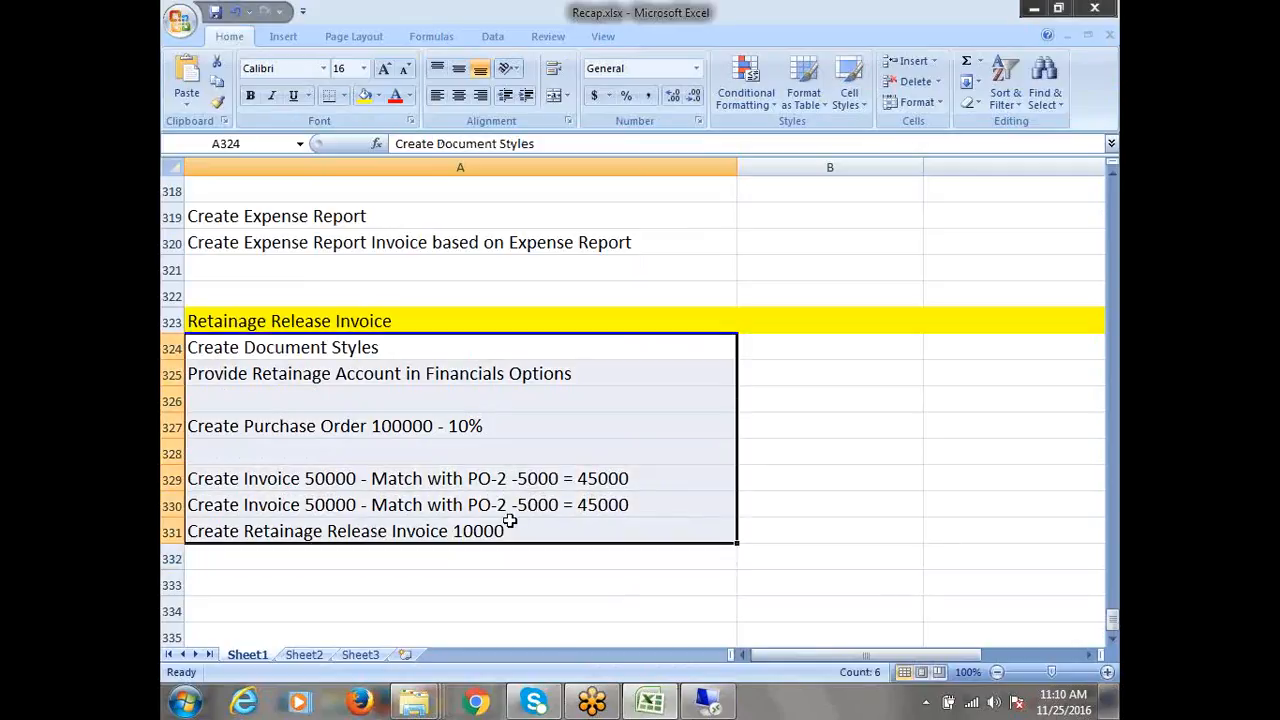
pyautogui.click(517, 450)
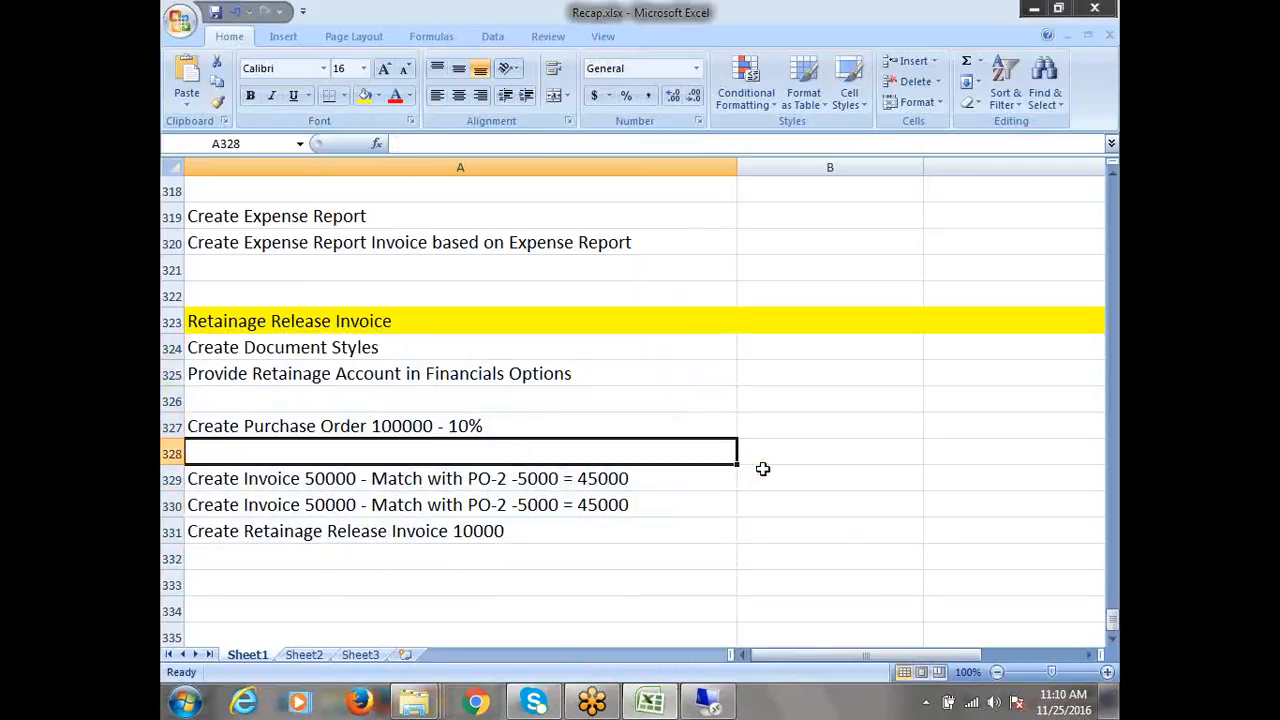
pyautogui.scroll(17, 762, 467)
pyautogui.scroll(13, 762, 469)
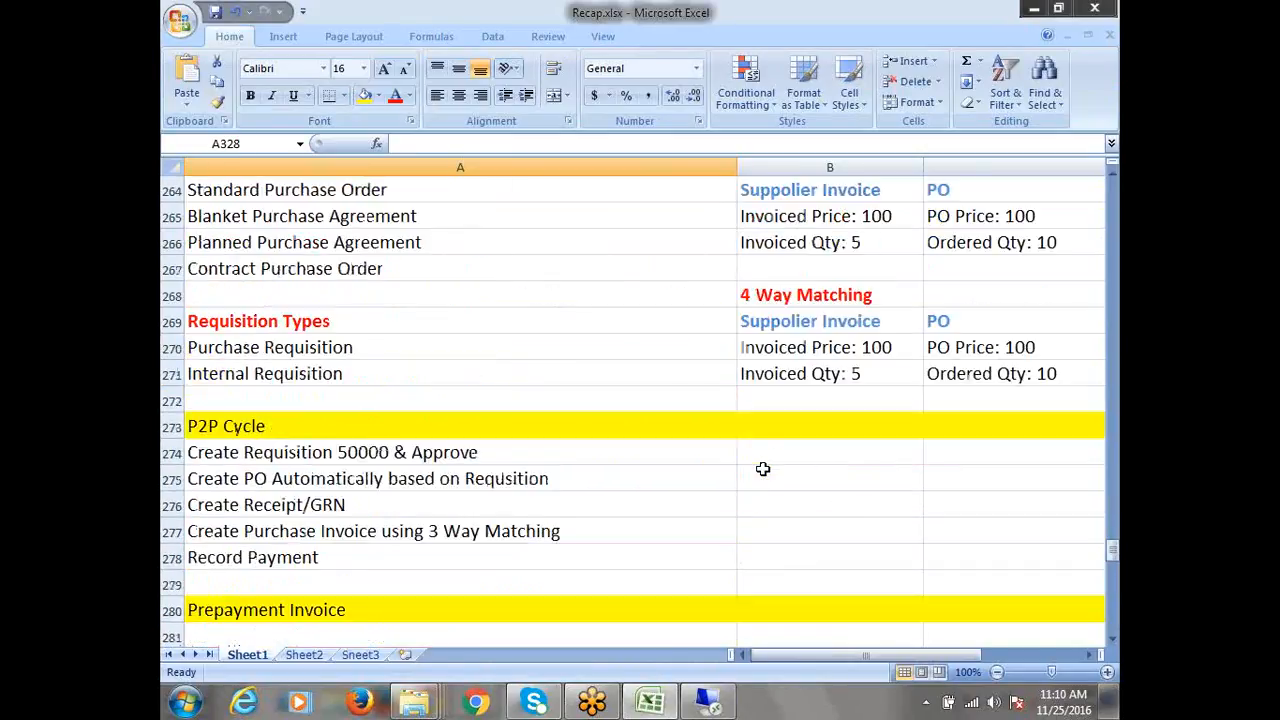
pyautogui.scroll(7, 762, 469)
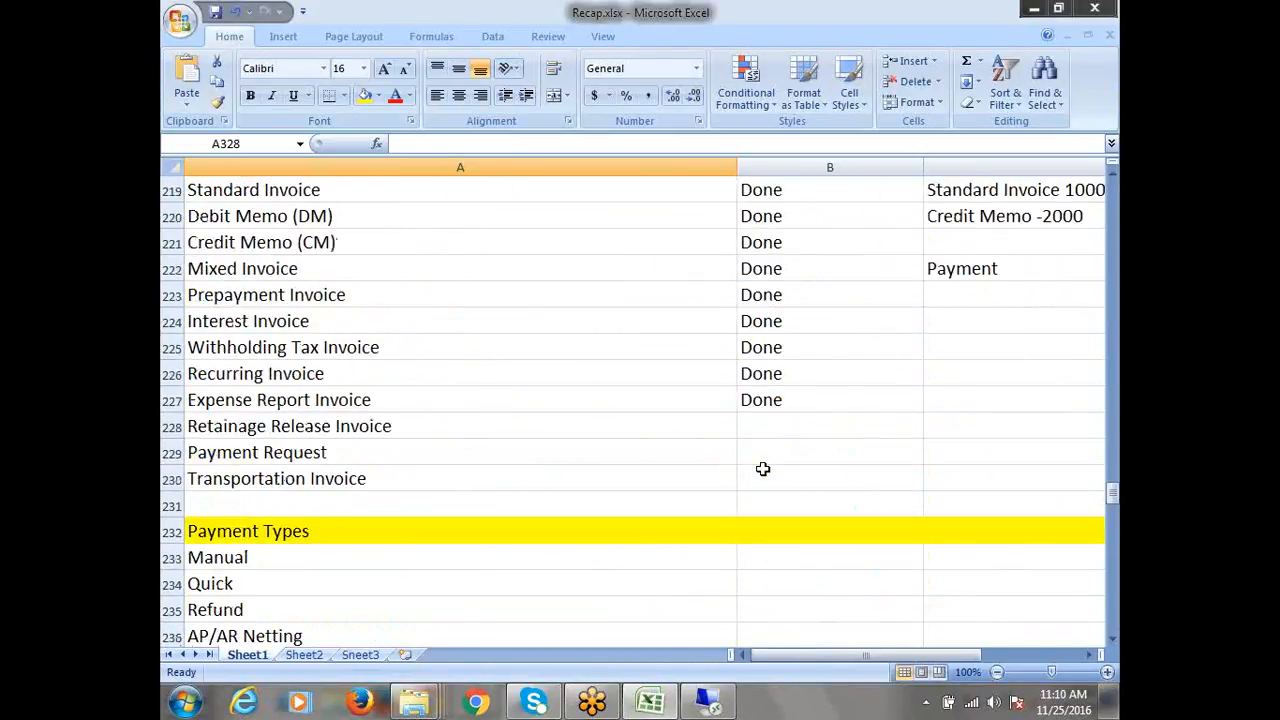
pyautogui.scroll(-3, 762, 469)
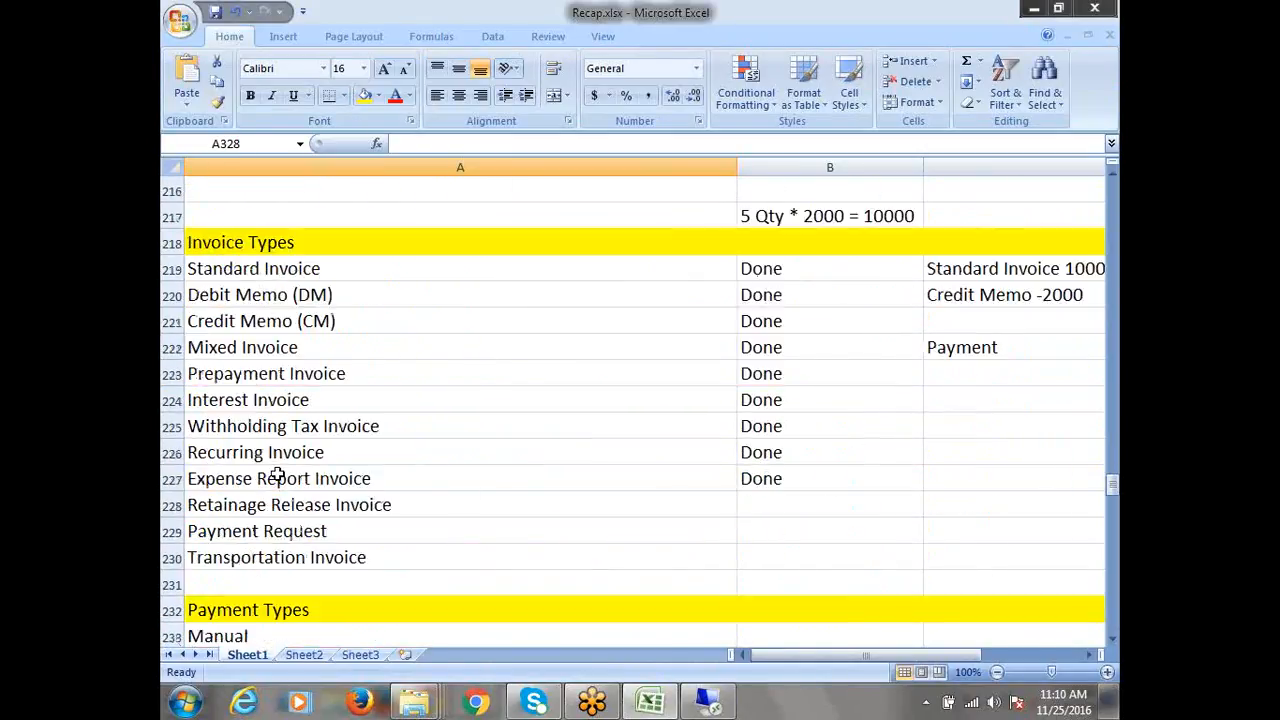
pyautogui.click(325, 505)
pyautogui.press('Right')
pyautogui.write('D')
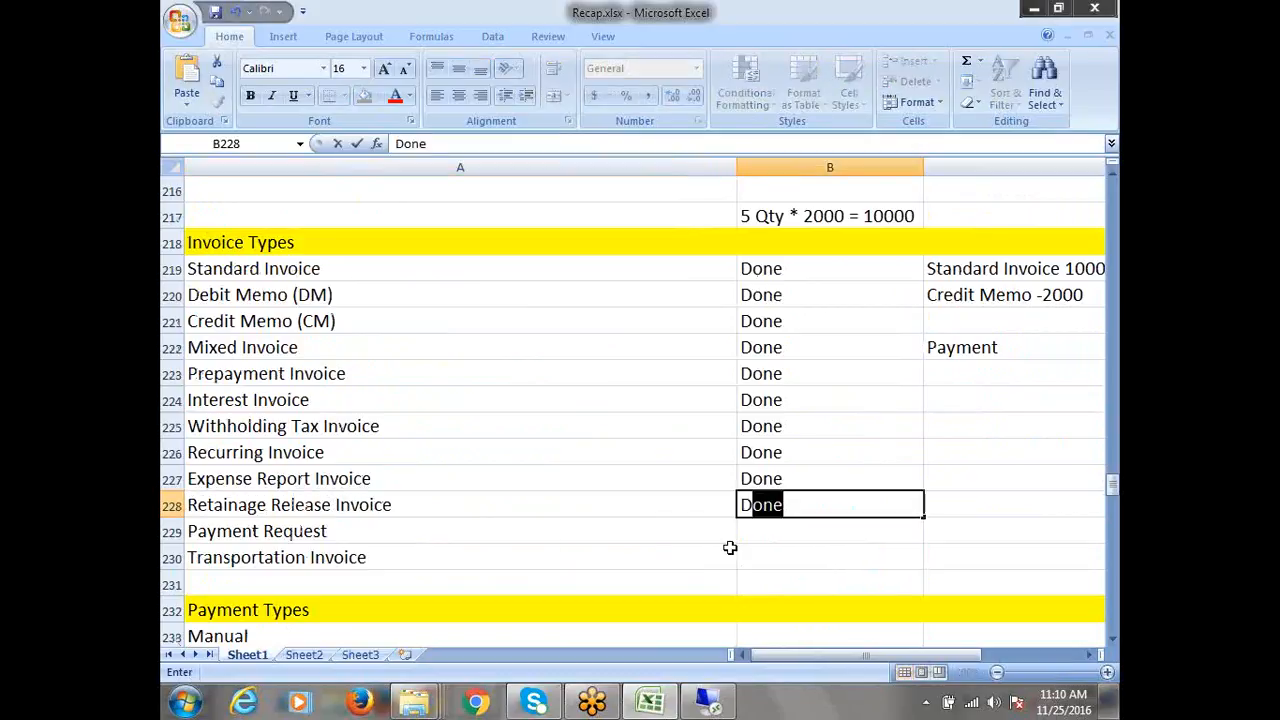
pyautogui.click(340, 532)
# Select the Invoice Types list A219:B230 to review it, including Payment Request and Transportation Invoice
pyautogui.moveTo(284, 272); pyautogui.dragTo(742, 494)
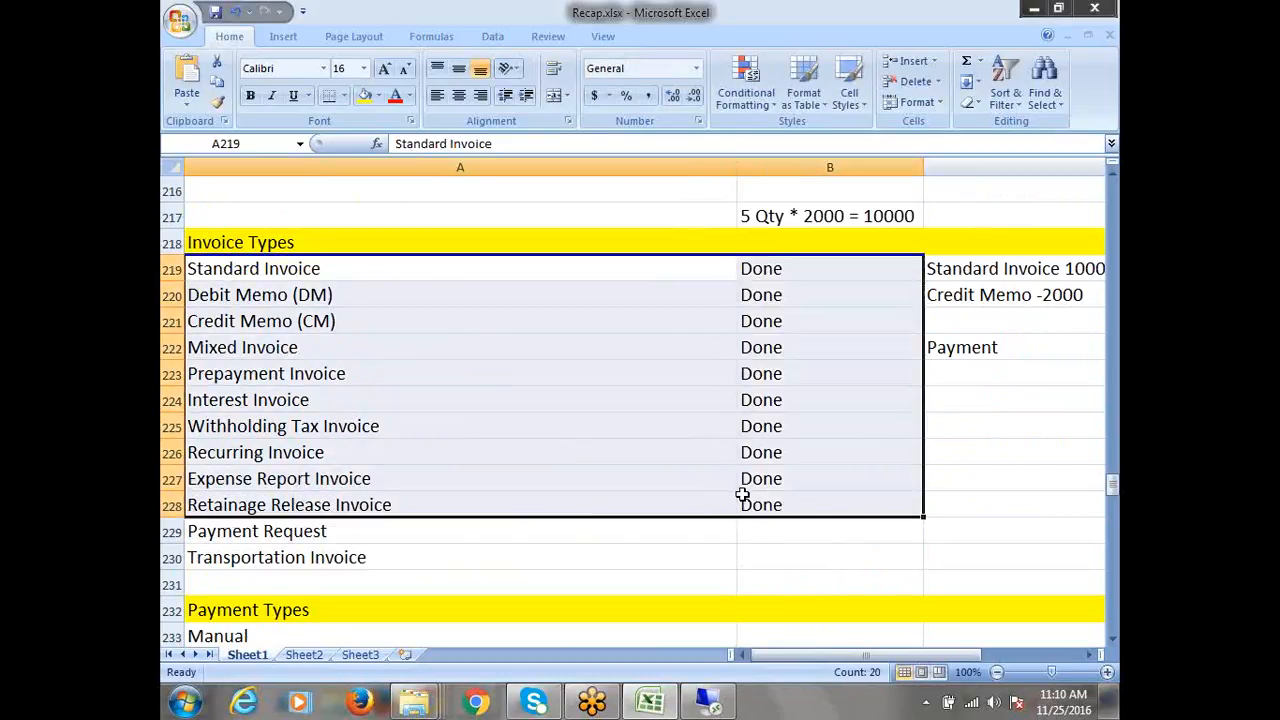
pyautogui.click(238, 545)
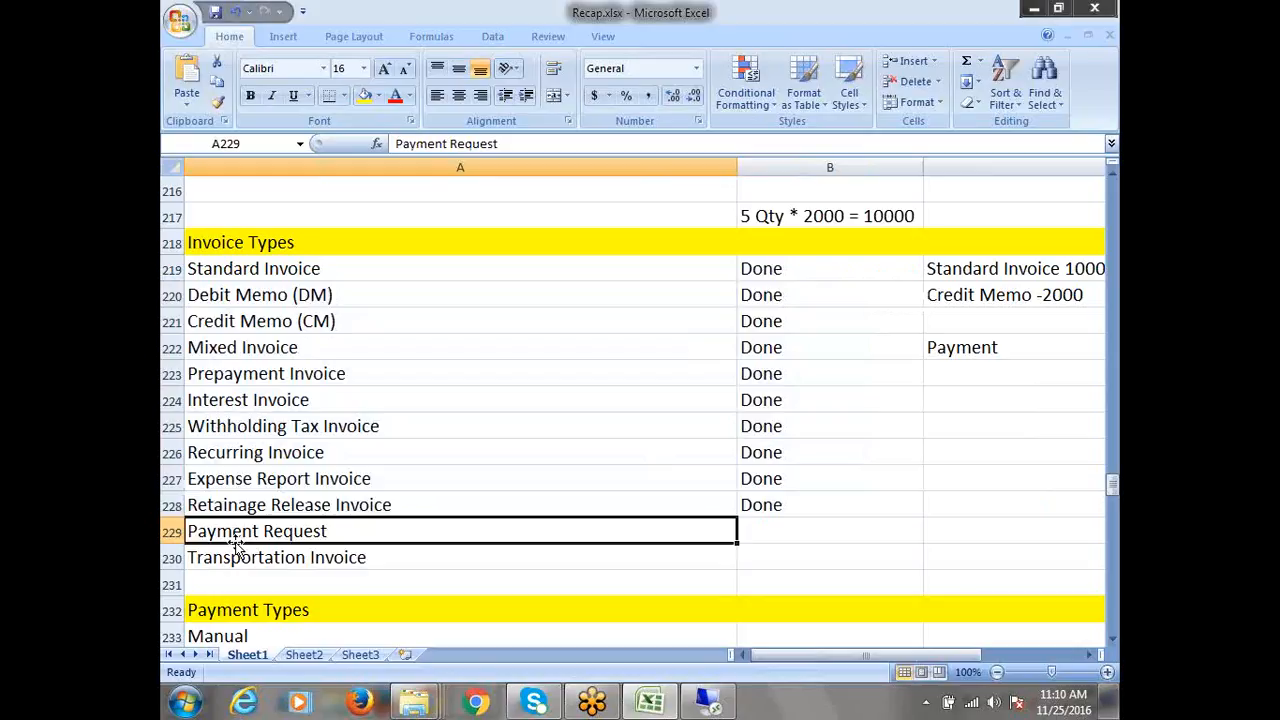
pyautogui.click(262, 562)
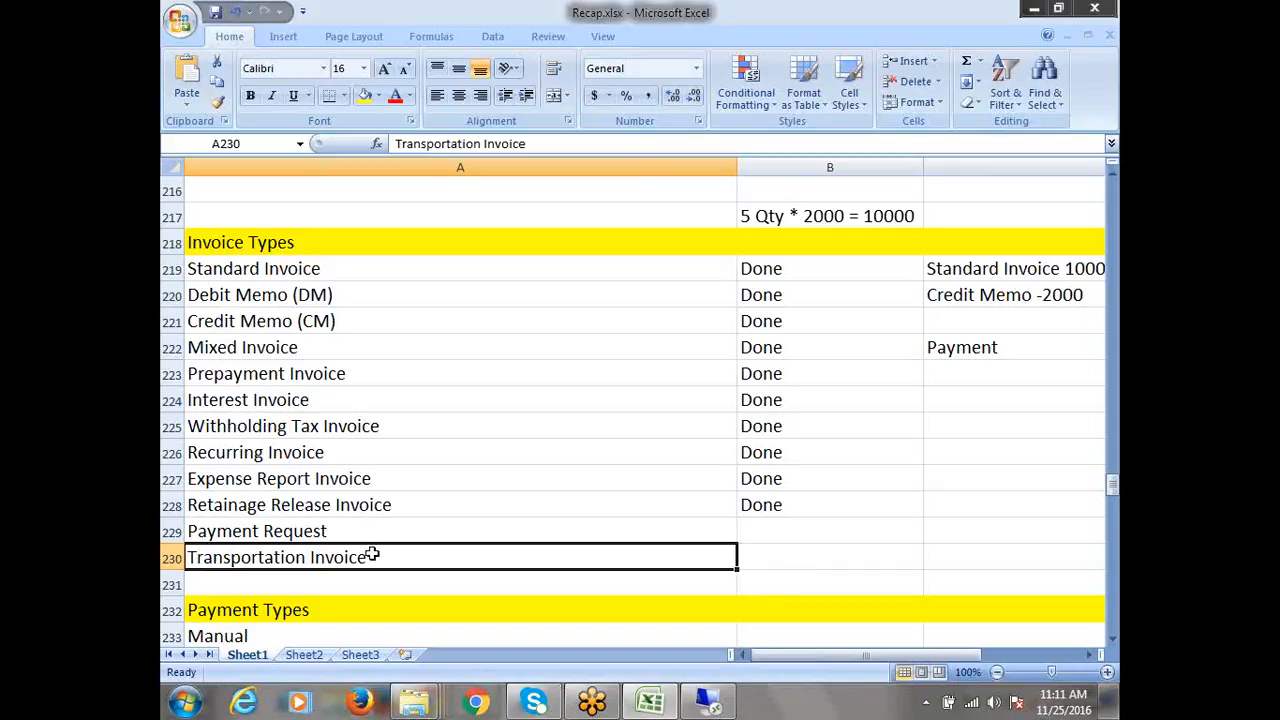
pyautogui.click(270, 250)
pyautogui.moveTo(290, 272); pyautogui.dragTo(762, 536)
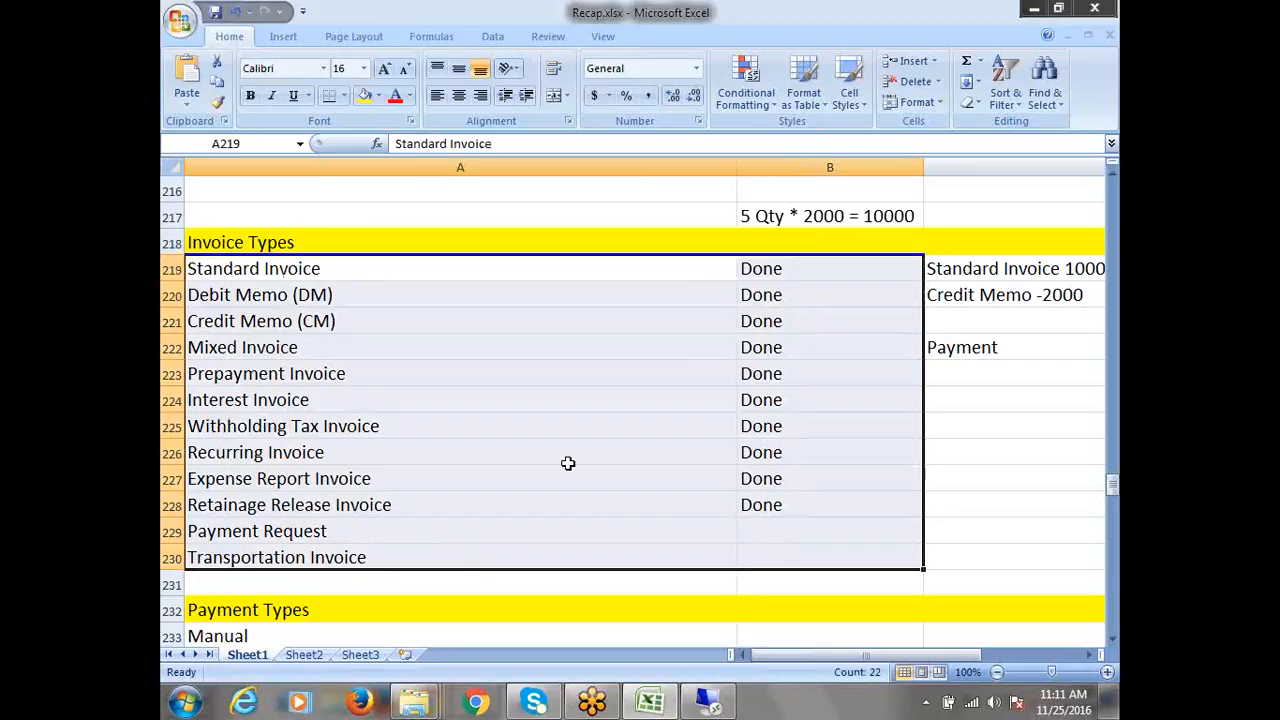
# Review Payment Request, Transportation Invoice and the Payment Types: Manual, Quick, Refund, AP/AR Netting
pyautogui.scroll(-2, 542, 387)
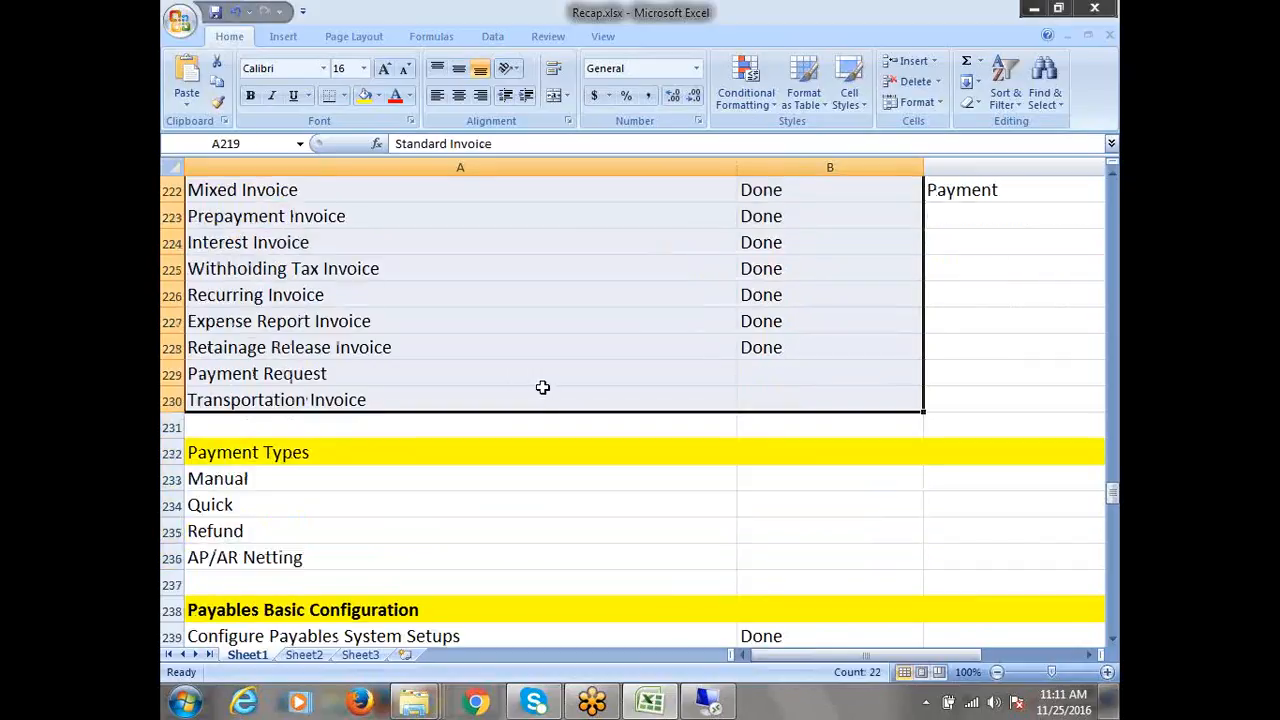
pyautogui.click(320, 373)
pyautogui.click(315, 400)
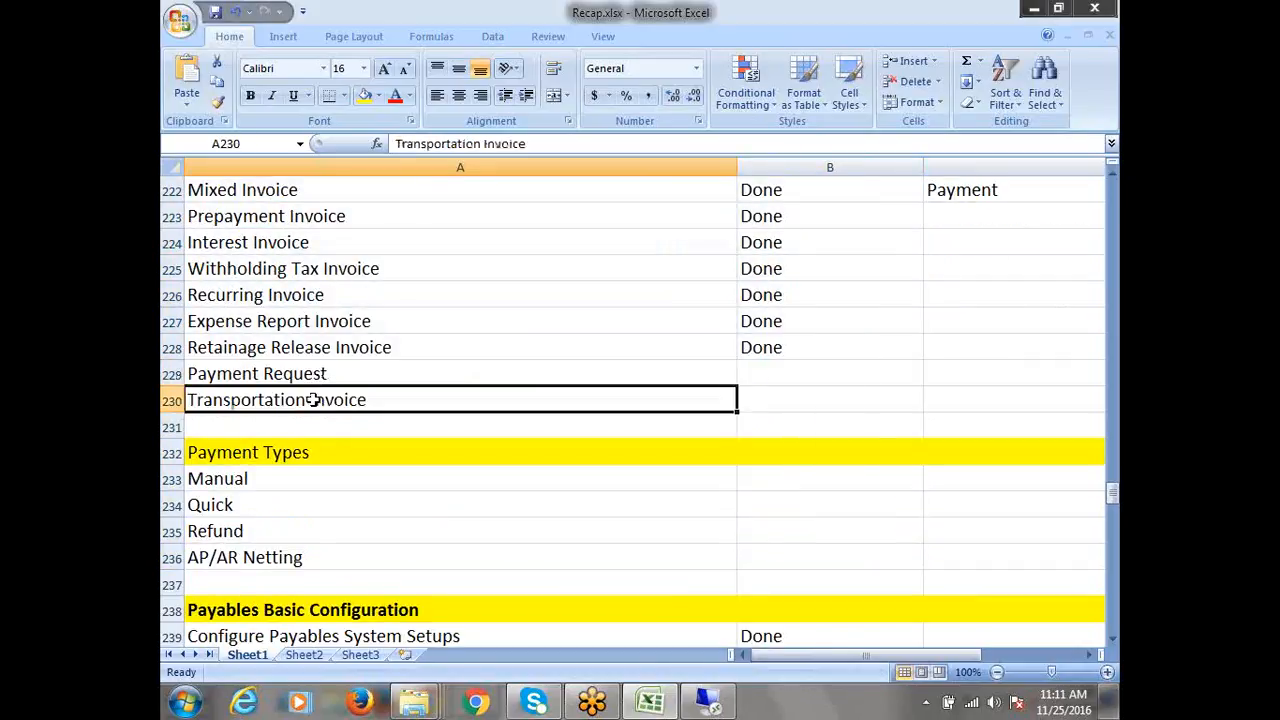
pyautogui.scroll(-1, 310, 400)
pyautogui.click(222, 377)
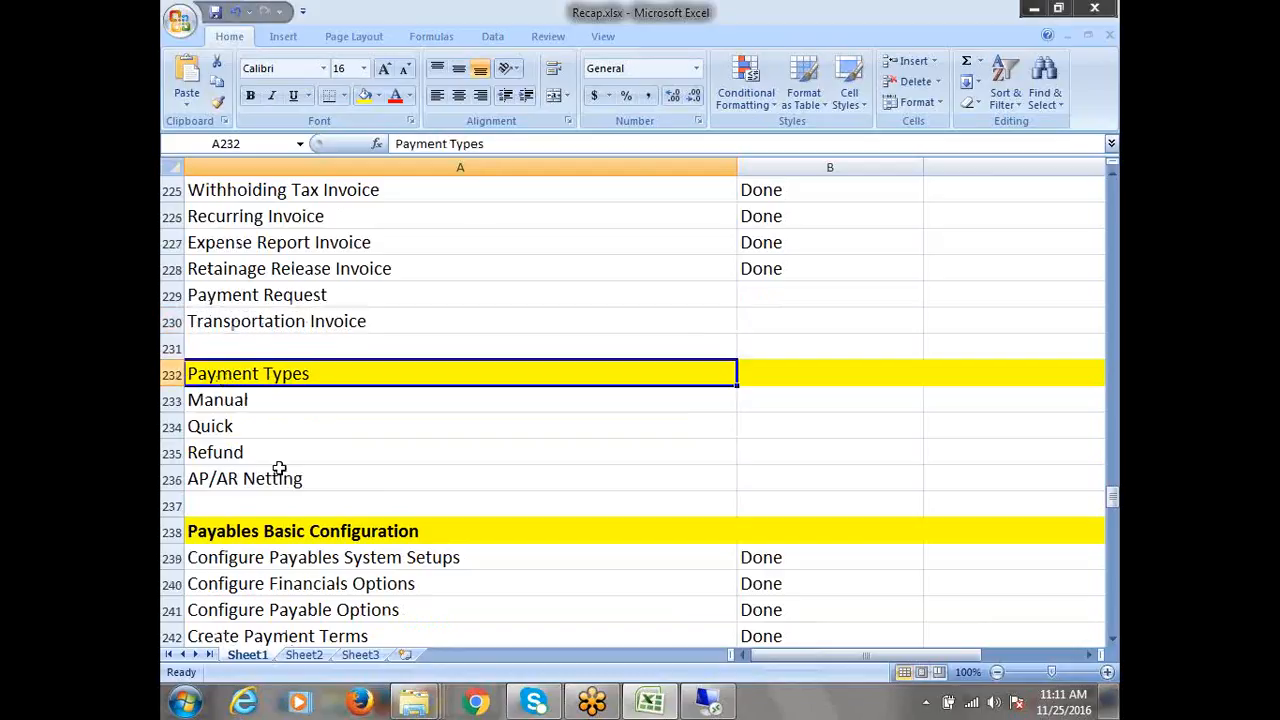
pyautogui.click(224, 400)
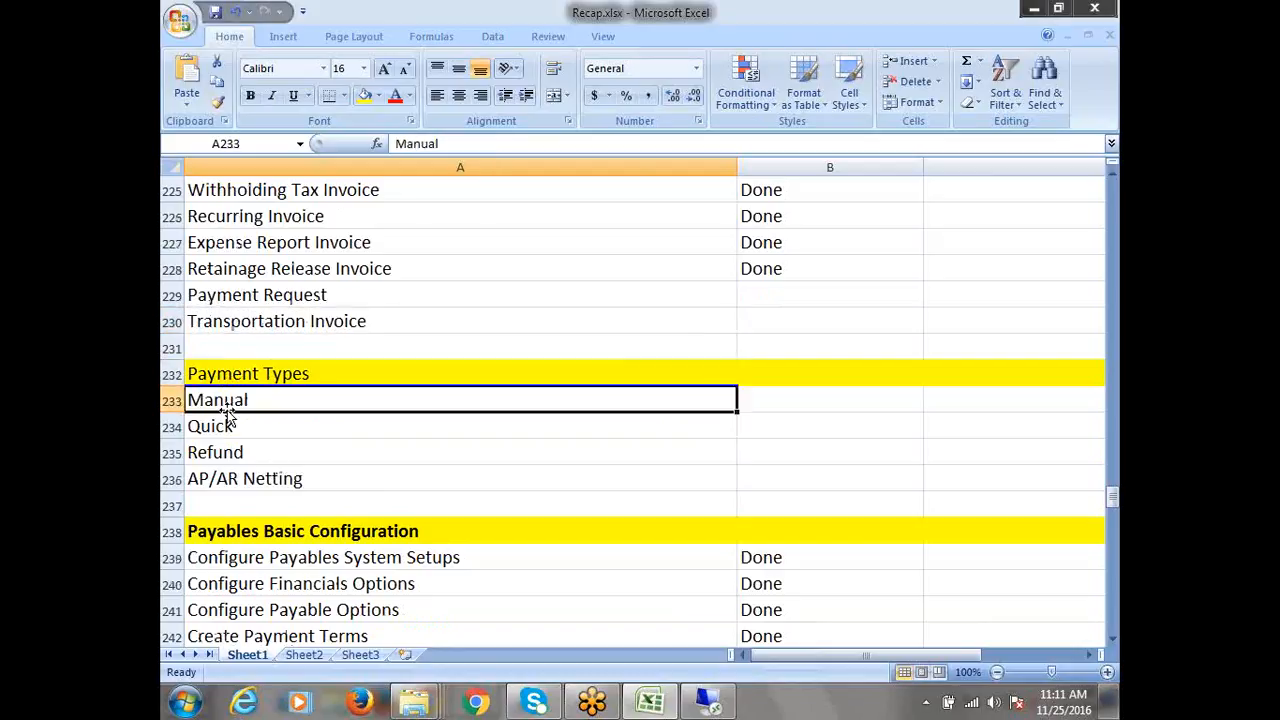
pyautogui.click(240, 426)
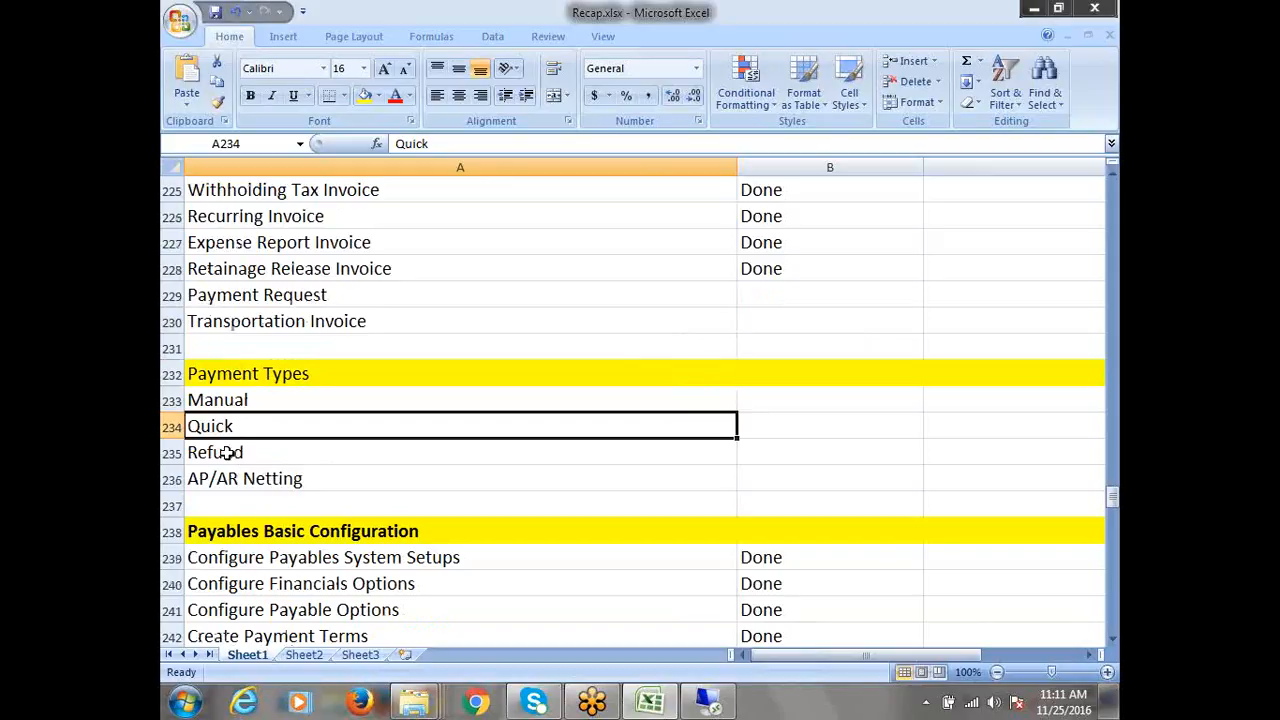
pyautogui.click(235, 455)
pyautogui.click(244, 479)
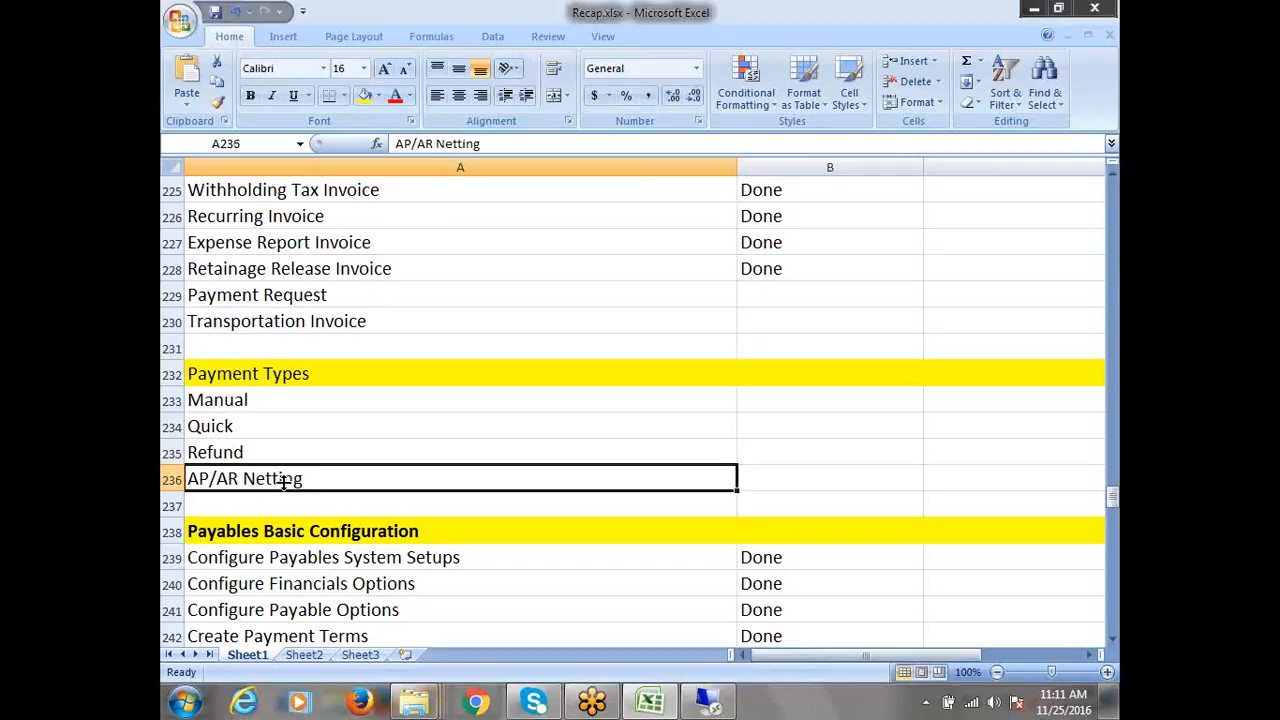
pyautogui.click(241, 456)
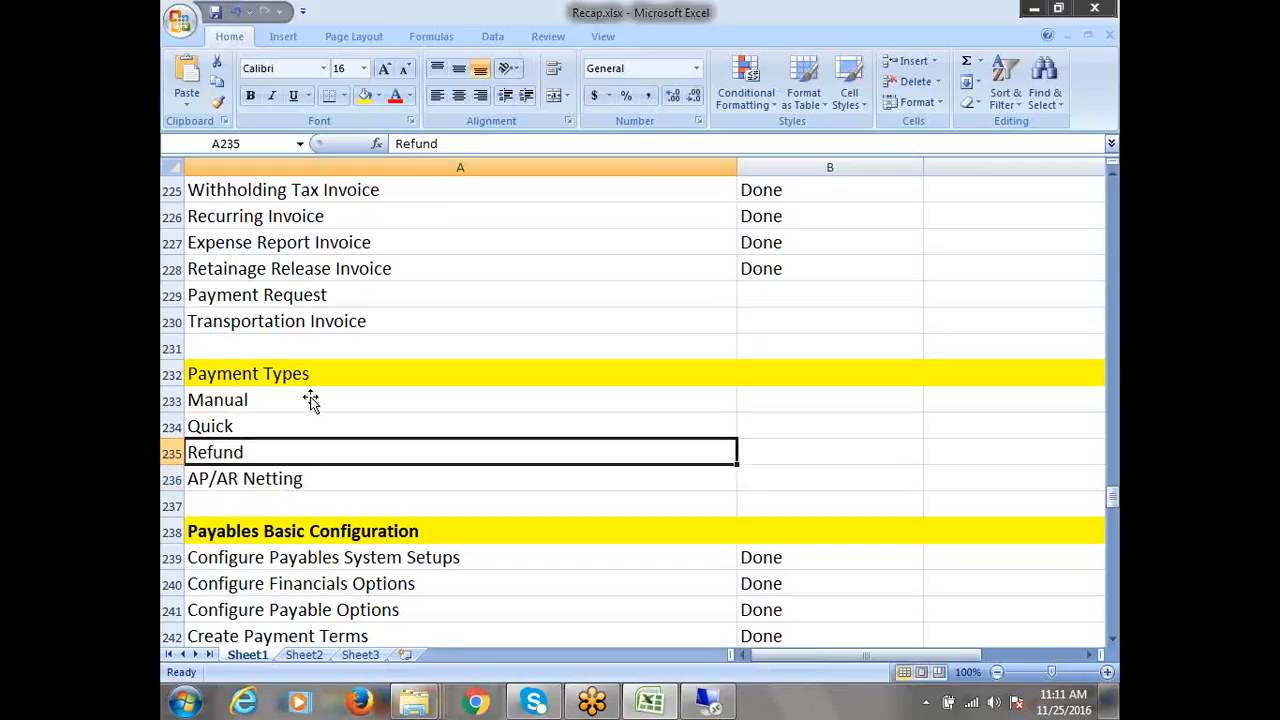
# Scroll down past row 331 and select the empty cell A334
pyautogui.scroll(1, 360, 431)
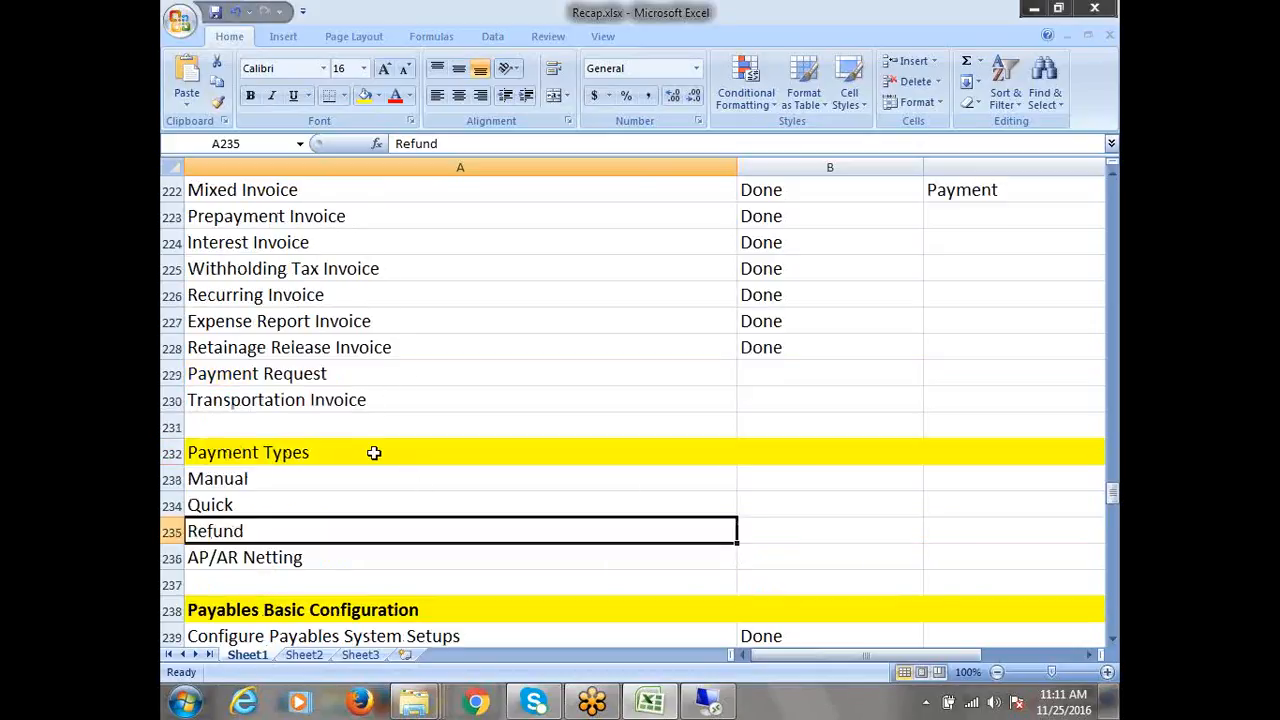
pyautogui.scroll(-5, 640, 463)
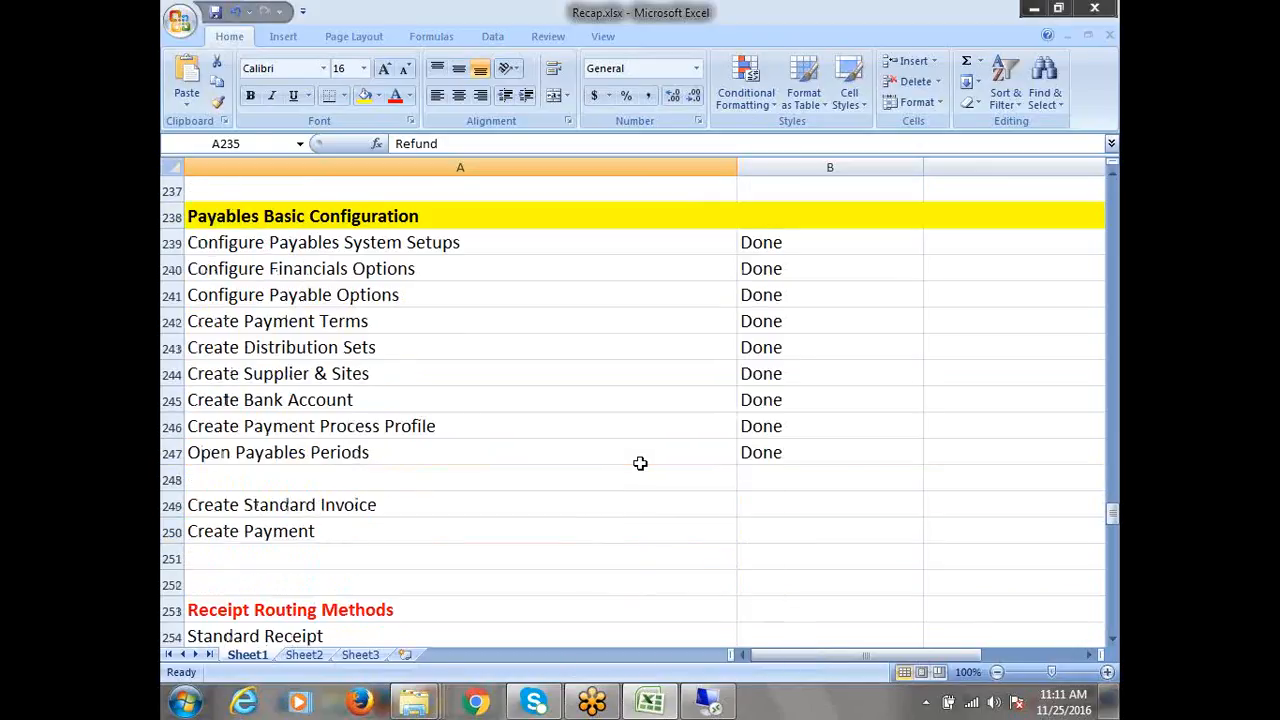
pyautogui.scroll(-12, 640, 463)
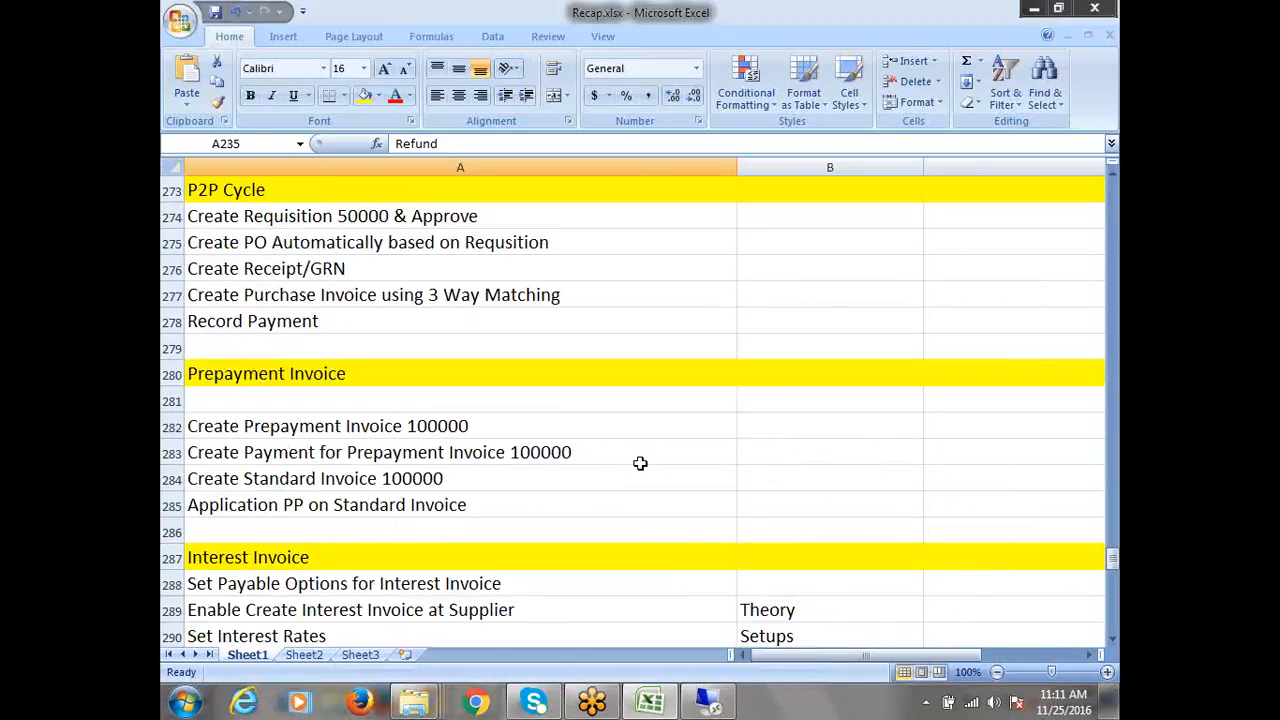
pyautogui.scroll(-18, 640, 463)
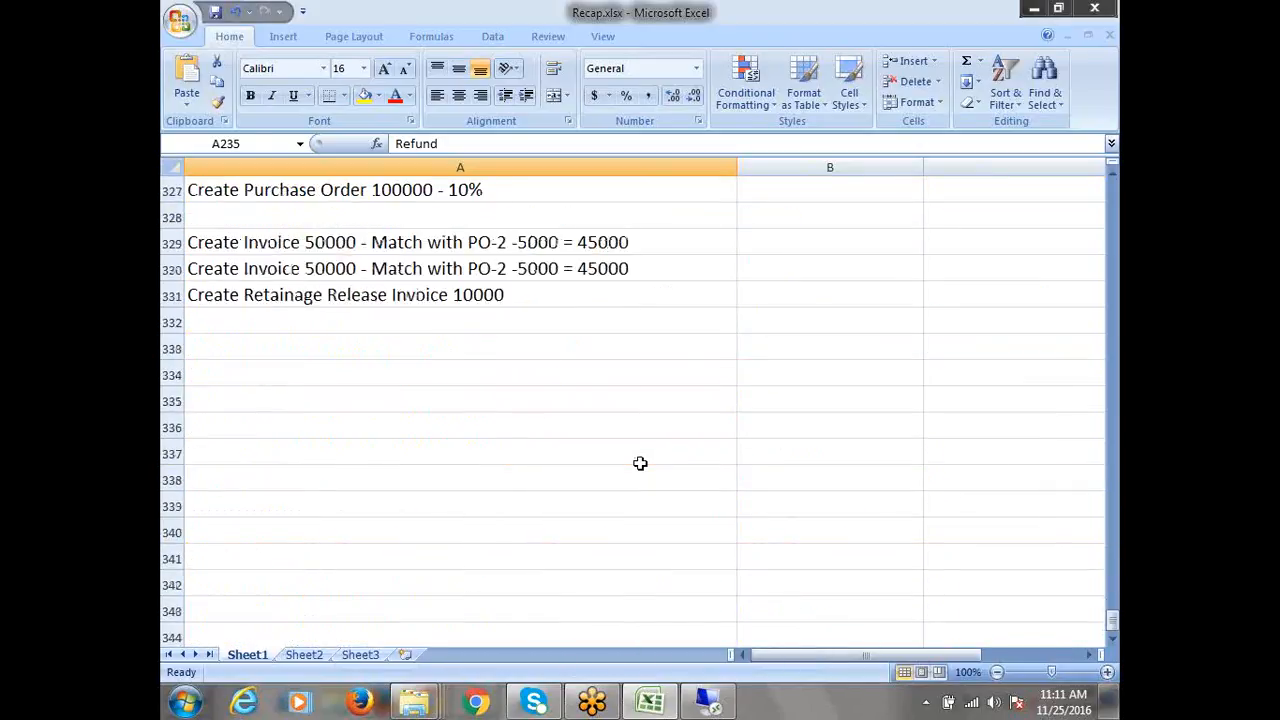
pyautogui.click(272, 372)
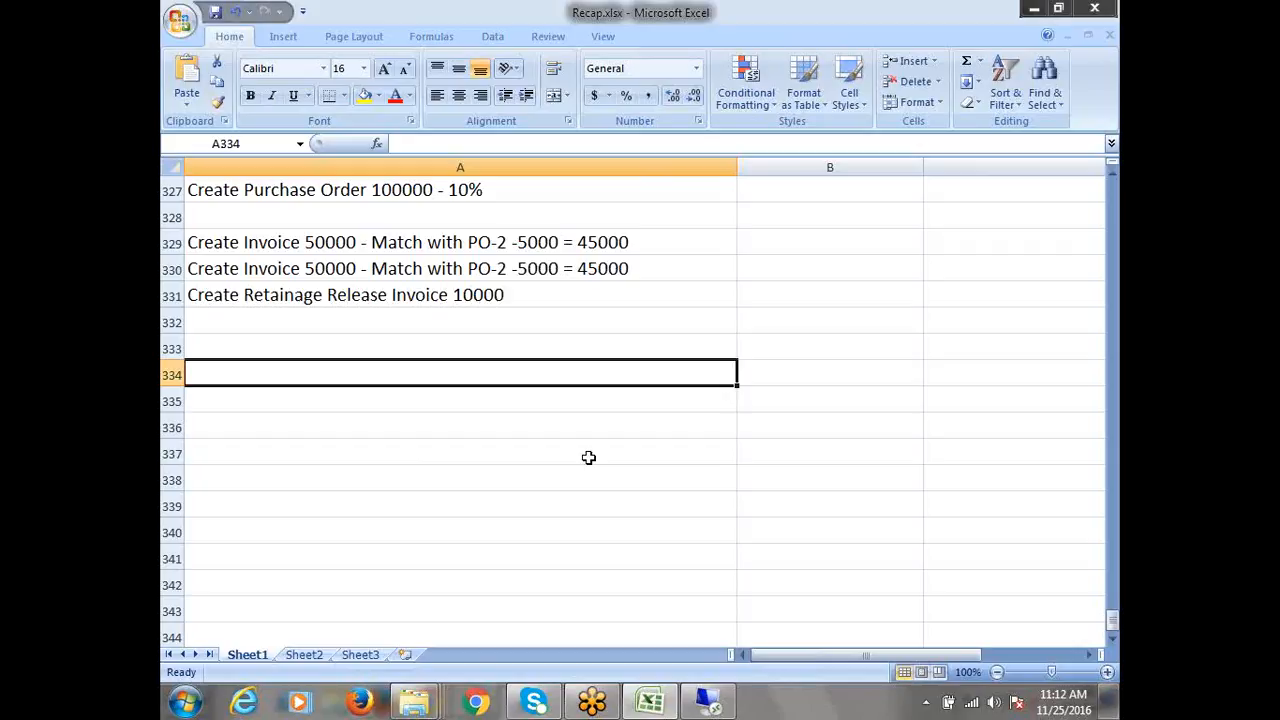
# Enter 'AP Concepts' in A334 and fill the whole of row 334 yellow
pyautogui.write('ad')
pyautogui.press('BackSpace')
pyautogui.press('BackSpace')
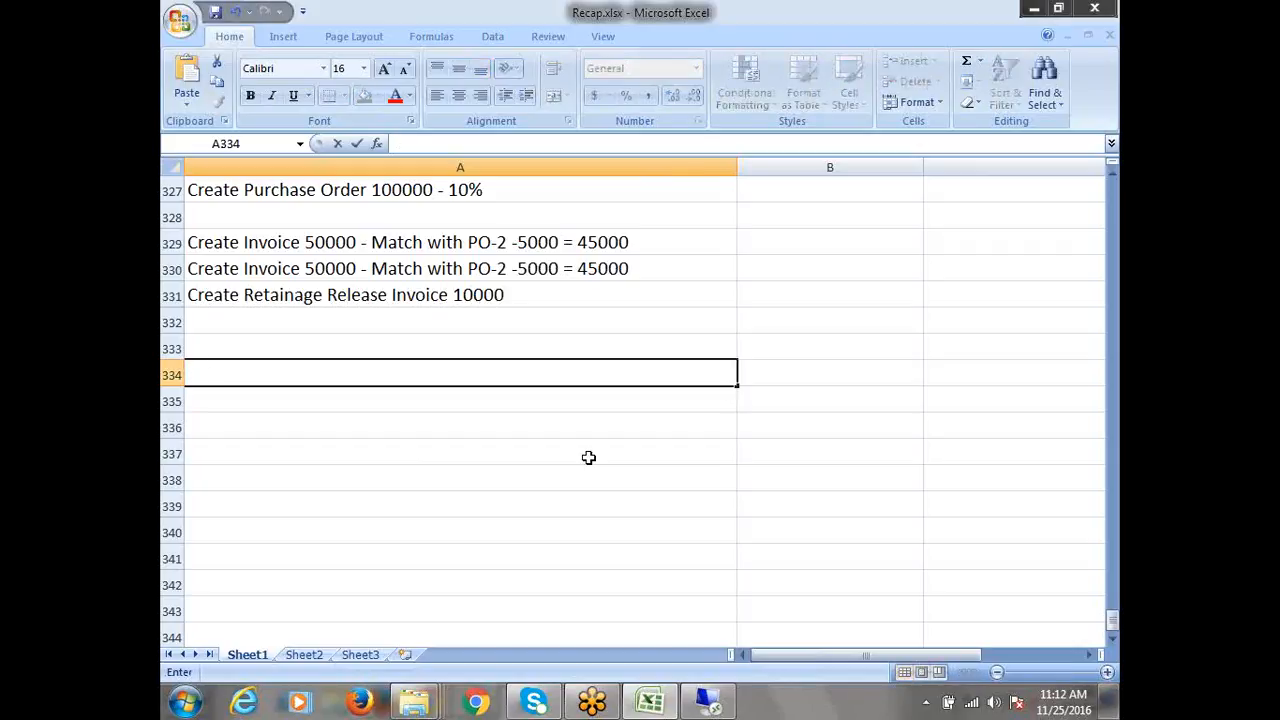
pyautogui.write('AP Concepts')
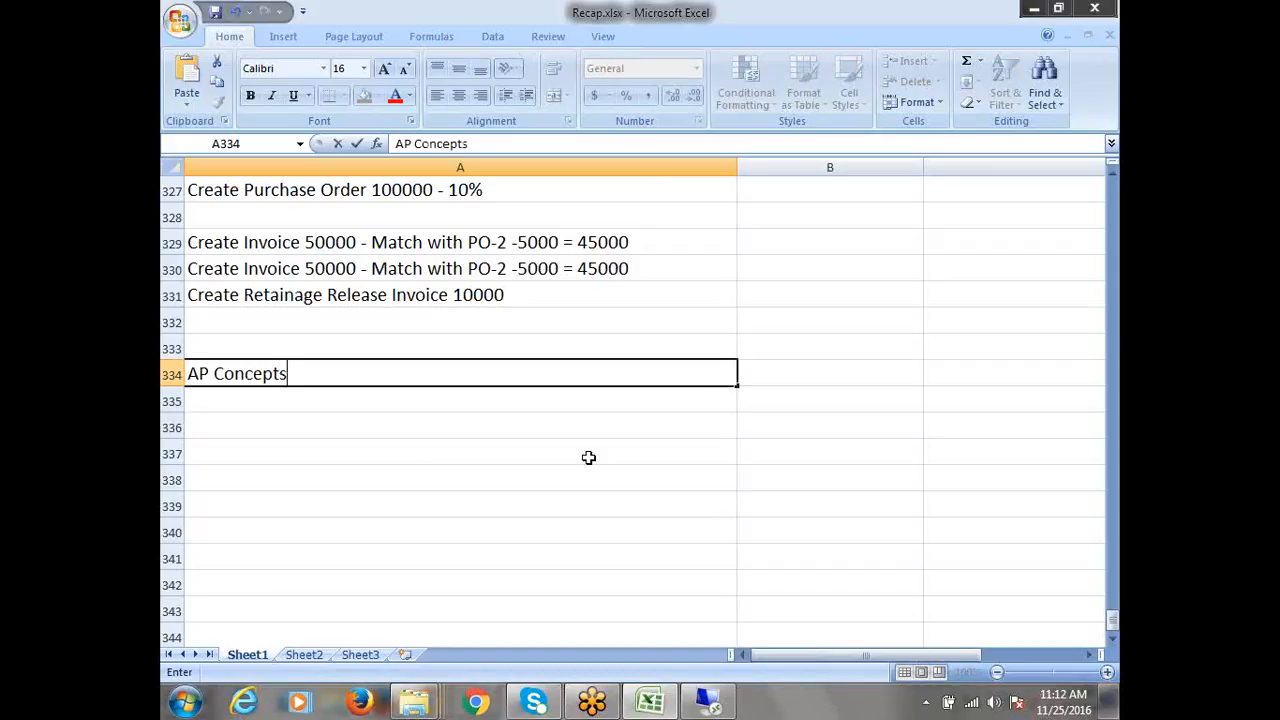
pyautogui.hotkey('ctrl', 's')
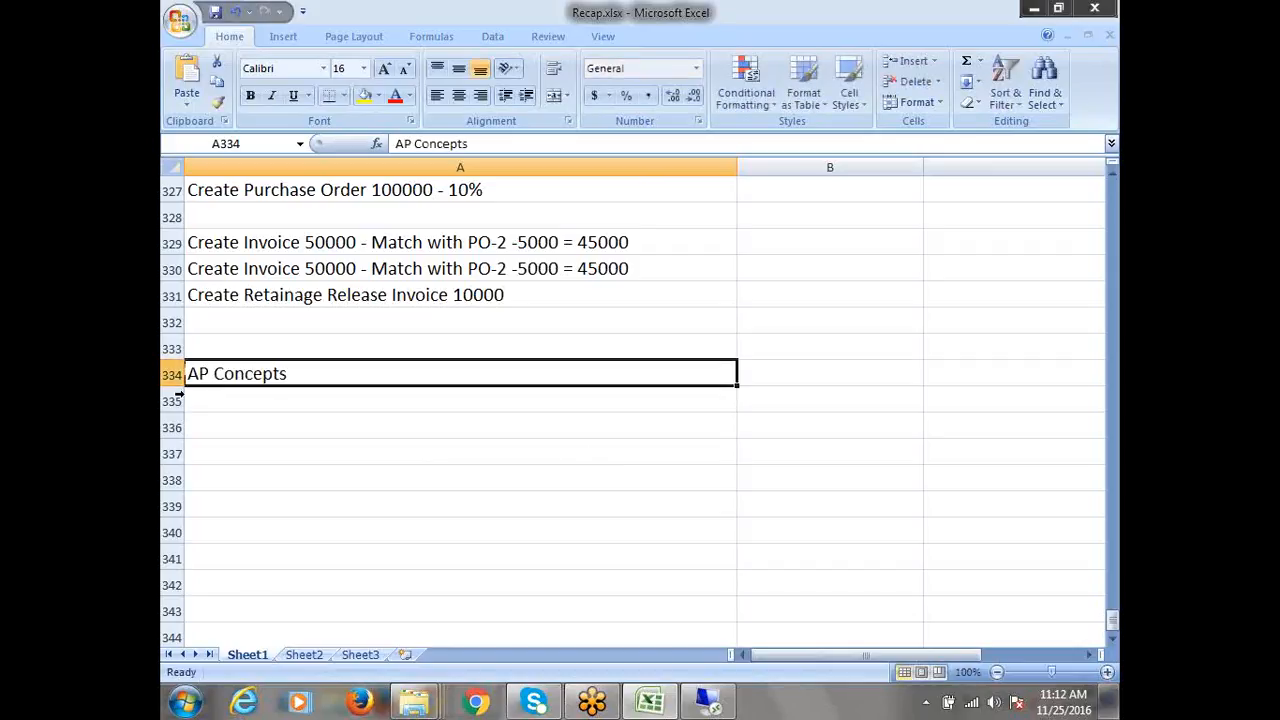
pyautogui.click(170, 373)
pyautogui.click(365, 95)
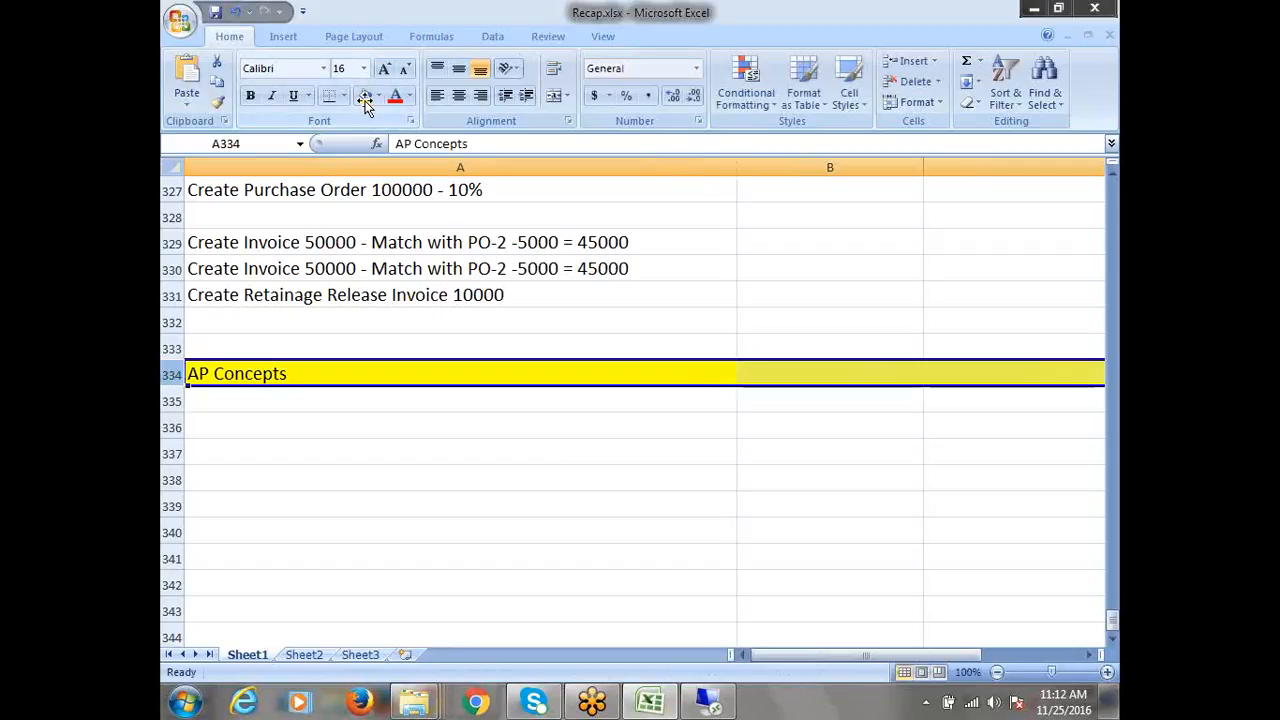
pyautogui.click(209, 400)
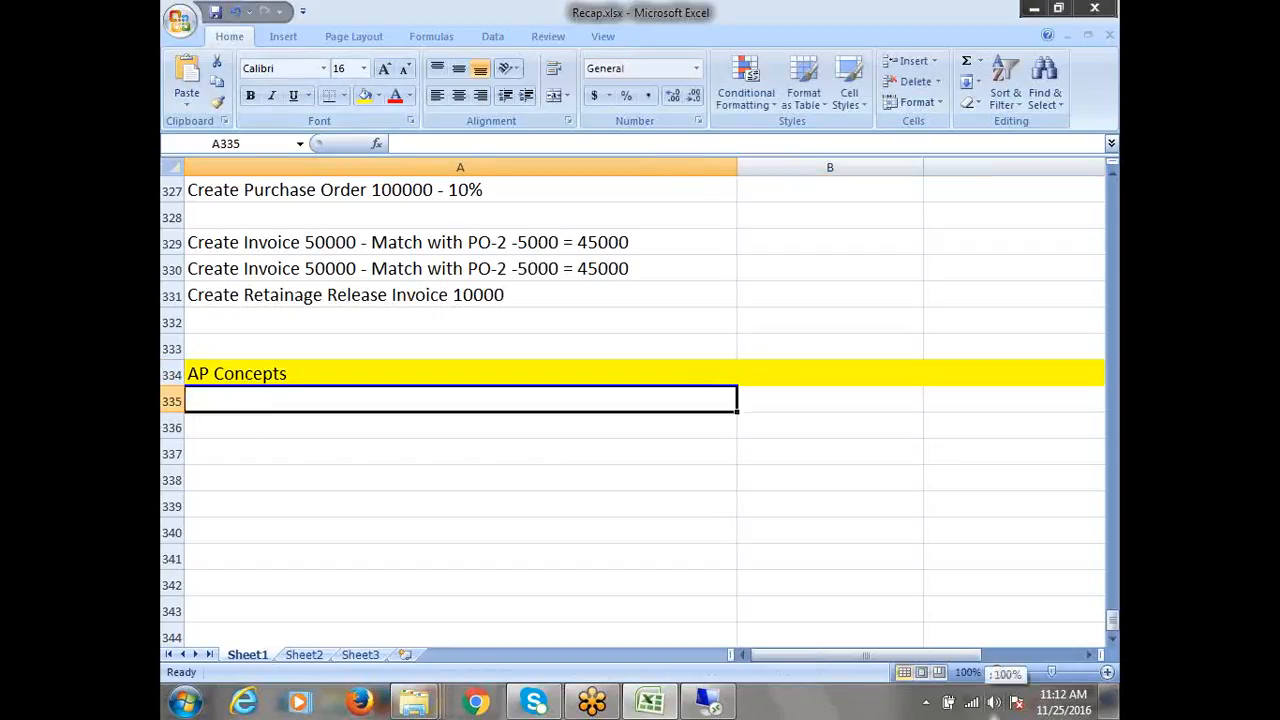
# Enter MOAC (Multi-Org Access Control), Third Party Payments, Zero Payments and Supplier/Employee Refunds in A335–A338
pyautogui.write('MO')
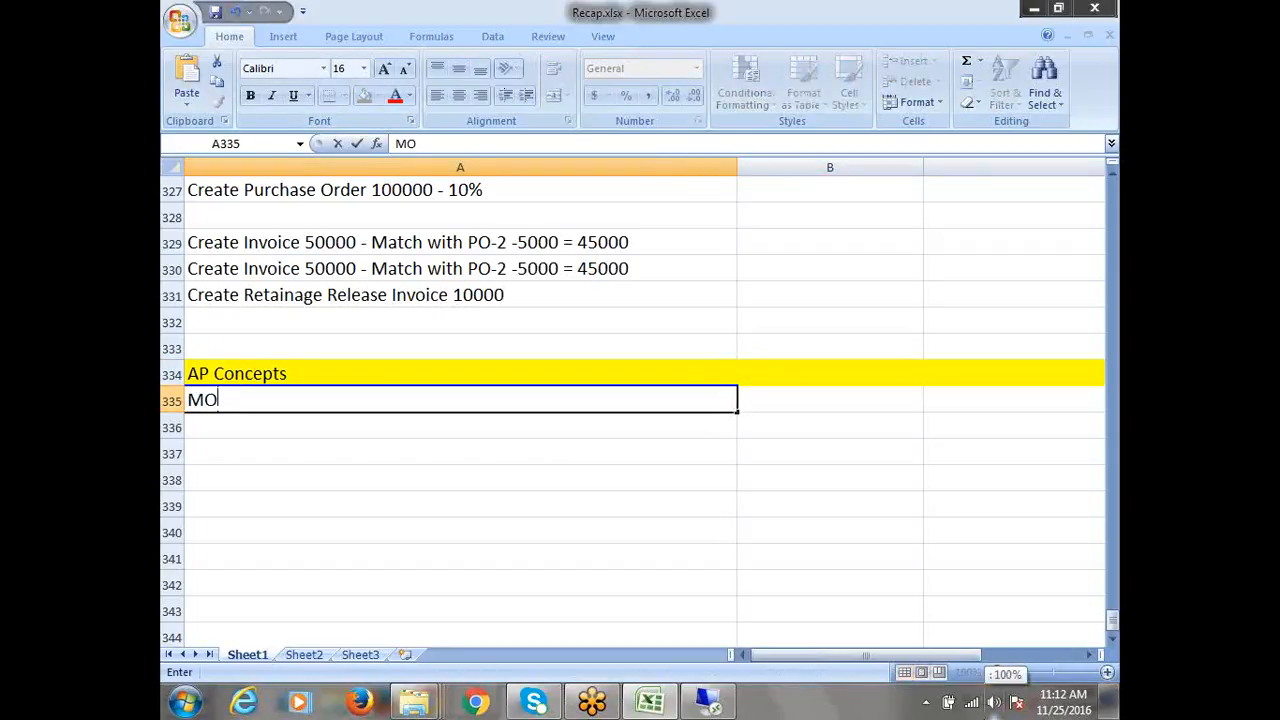
pyautogui.write('AC (')
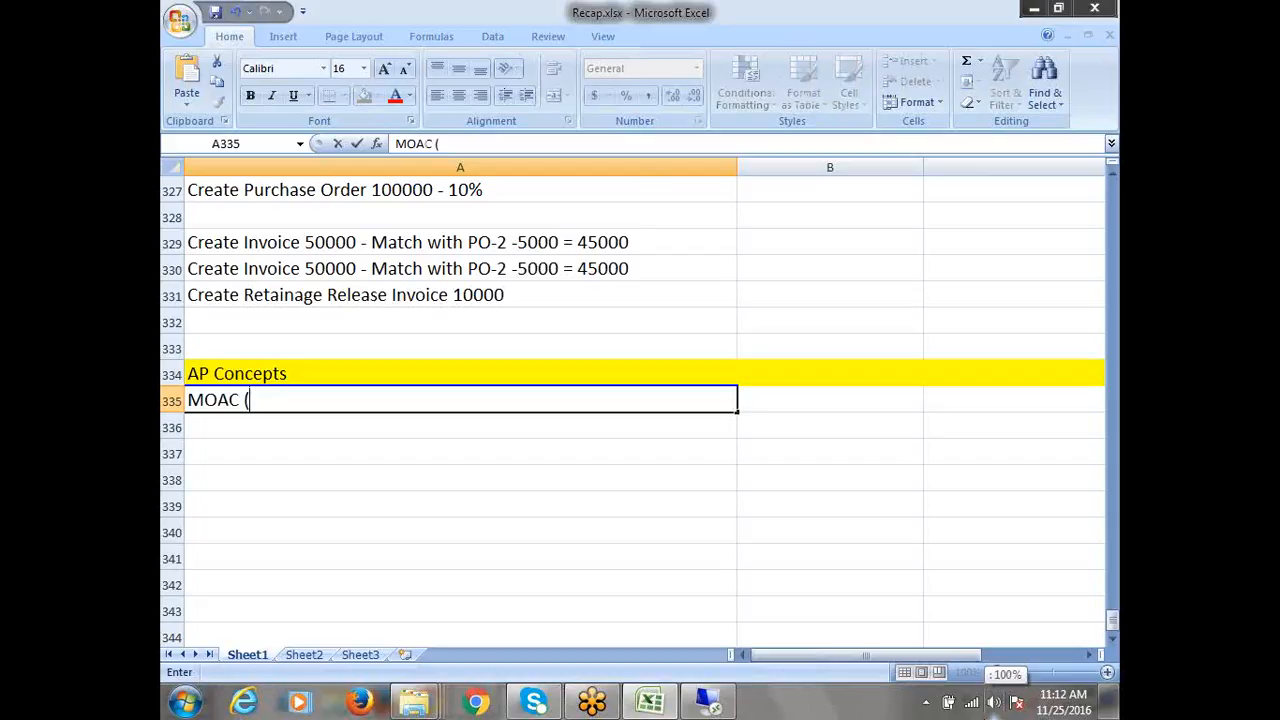
pyautogui.write('Multi-Or')
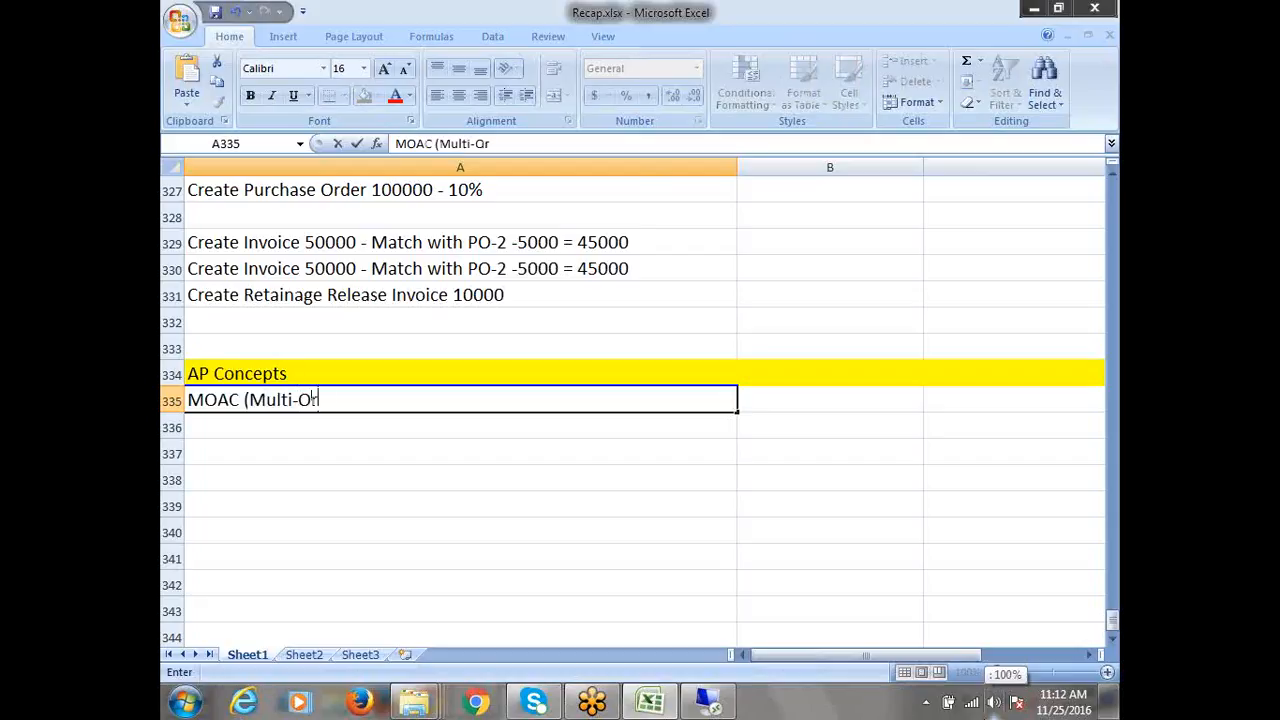
pyautogui.write('g AA')
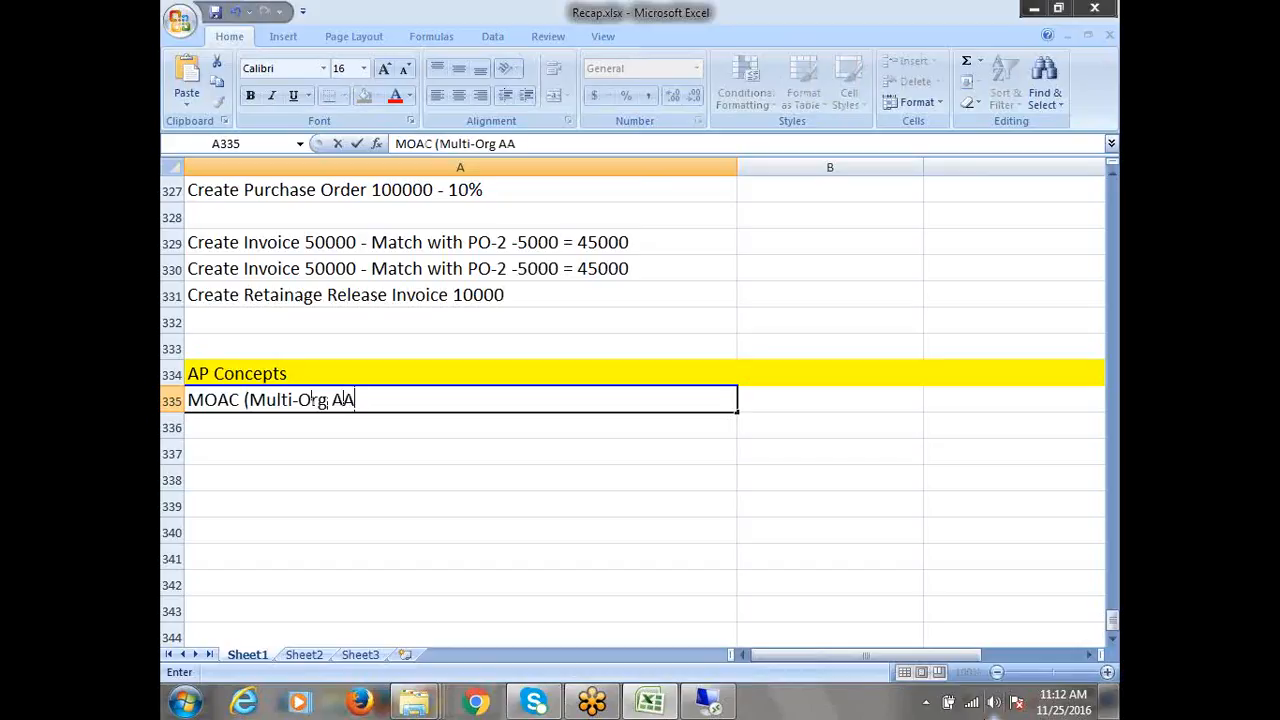
pyautogui.press('BackSpace')
pyautogui.write('ccess Control')
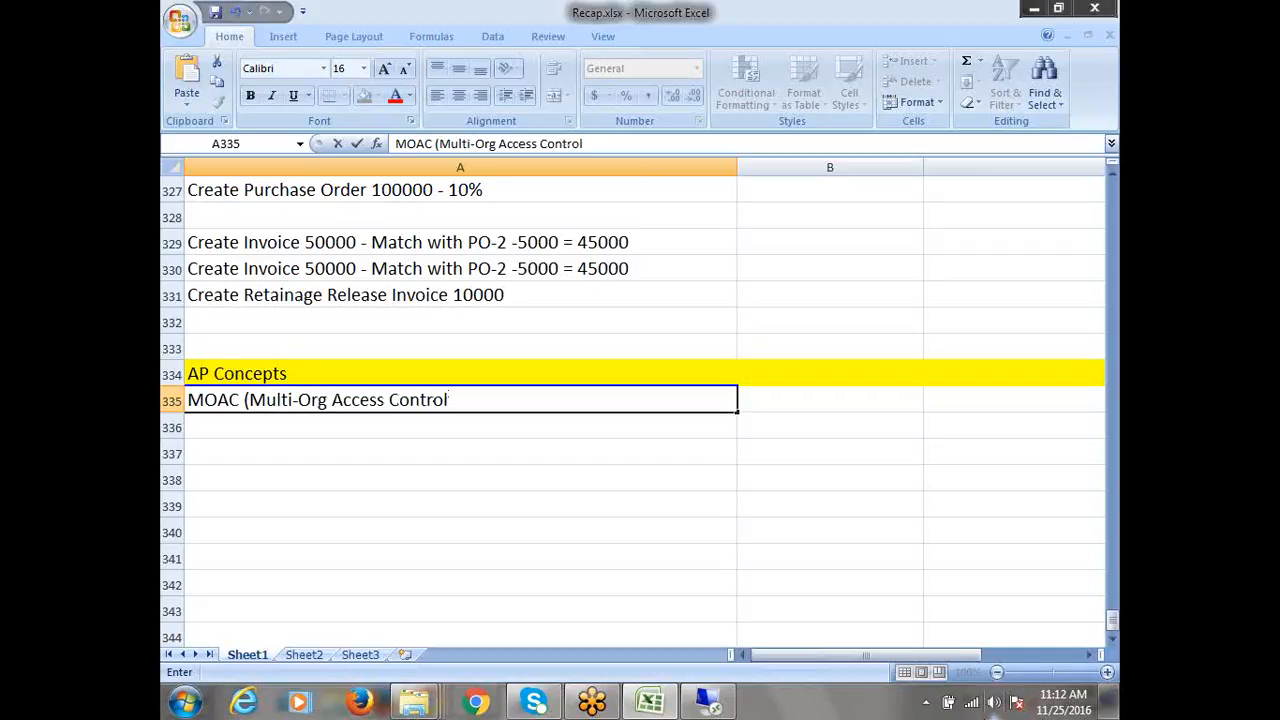
pyautogui.write(')')
pyautogui.click(245, 432)
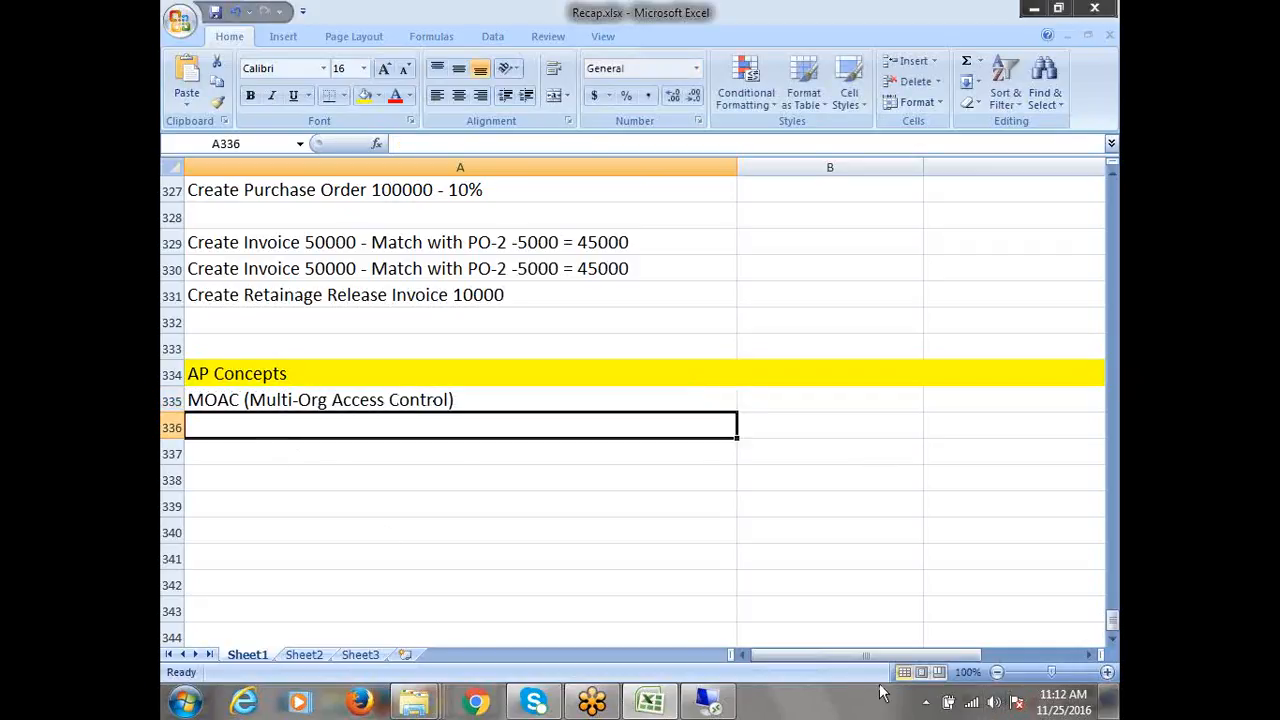
pyautogui.write('Thi')
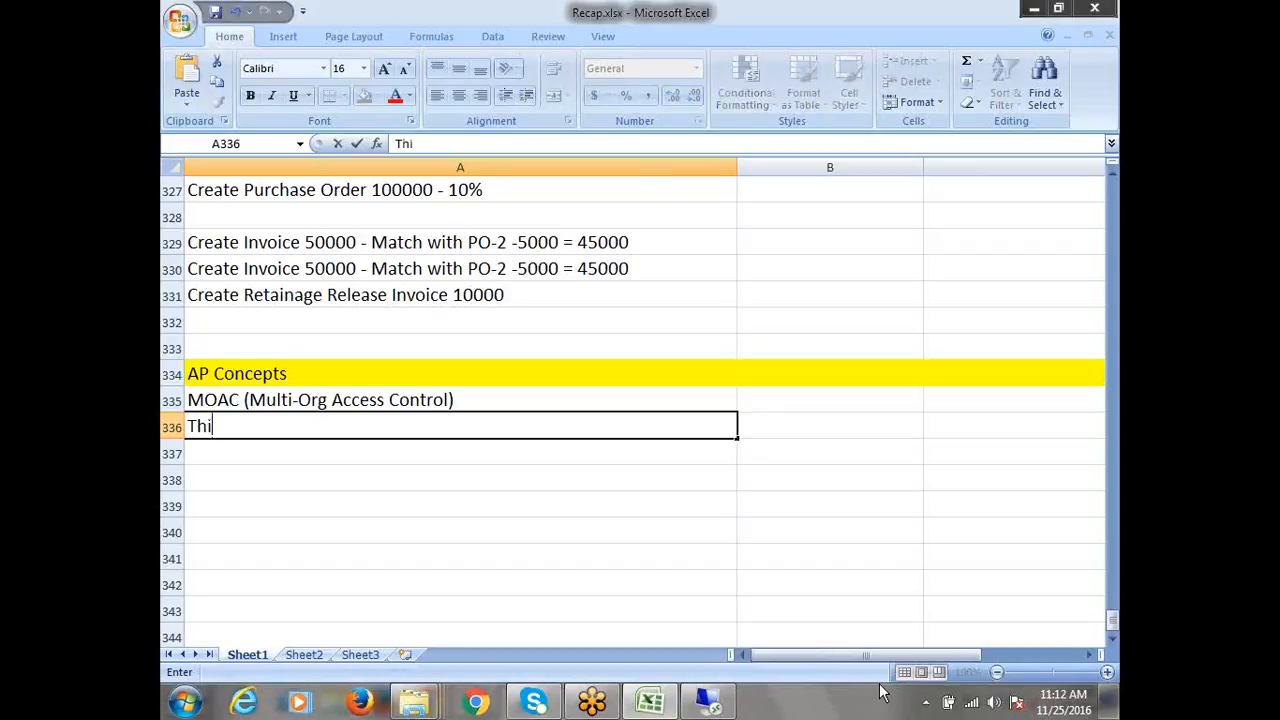
pyautogui.write('rd Party Payments')
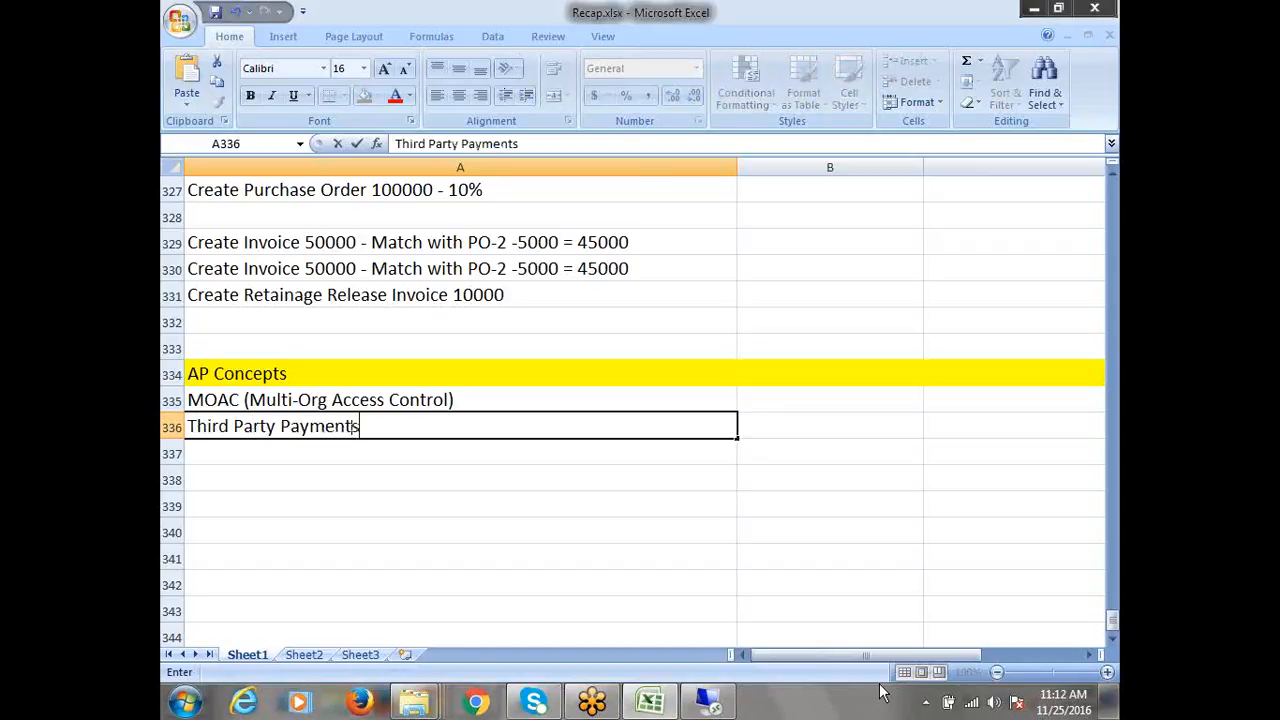
pyautogui.press('Return')
pyautogui.write('Ze')
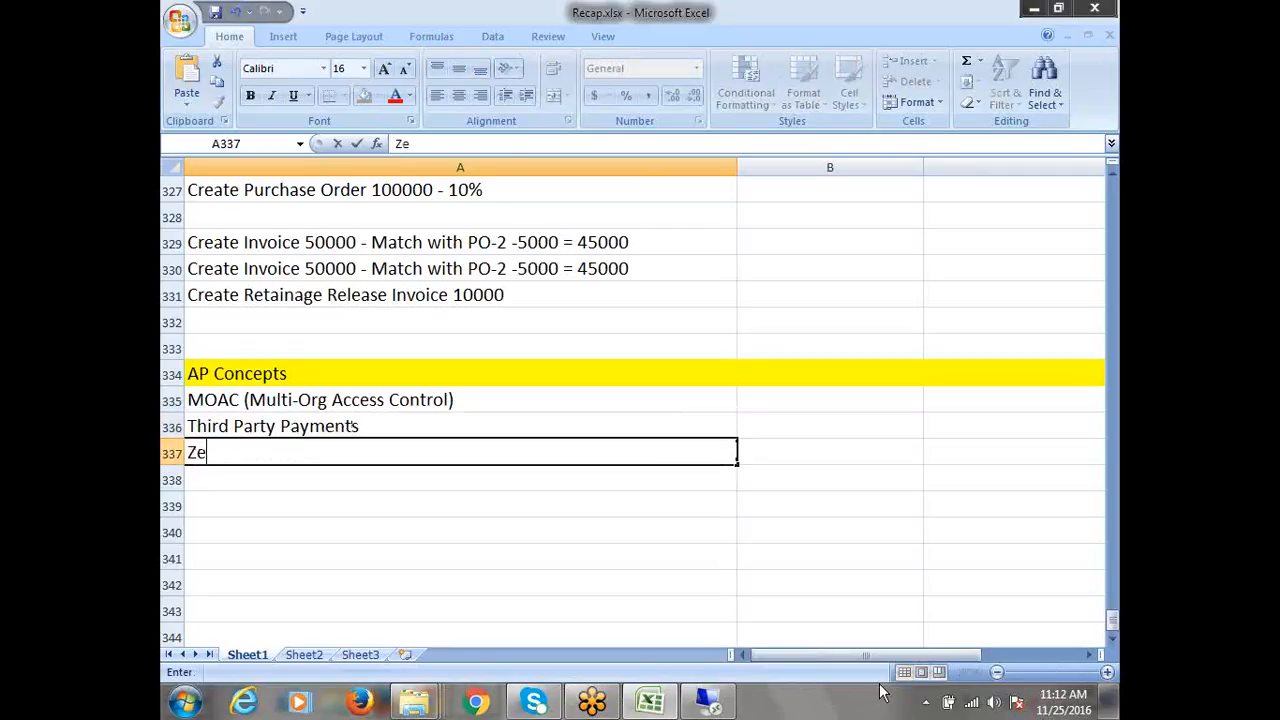
pyautogui.write('ro Payments')
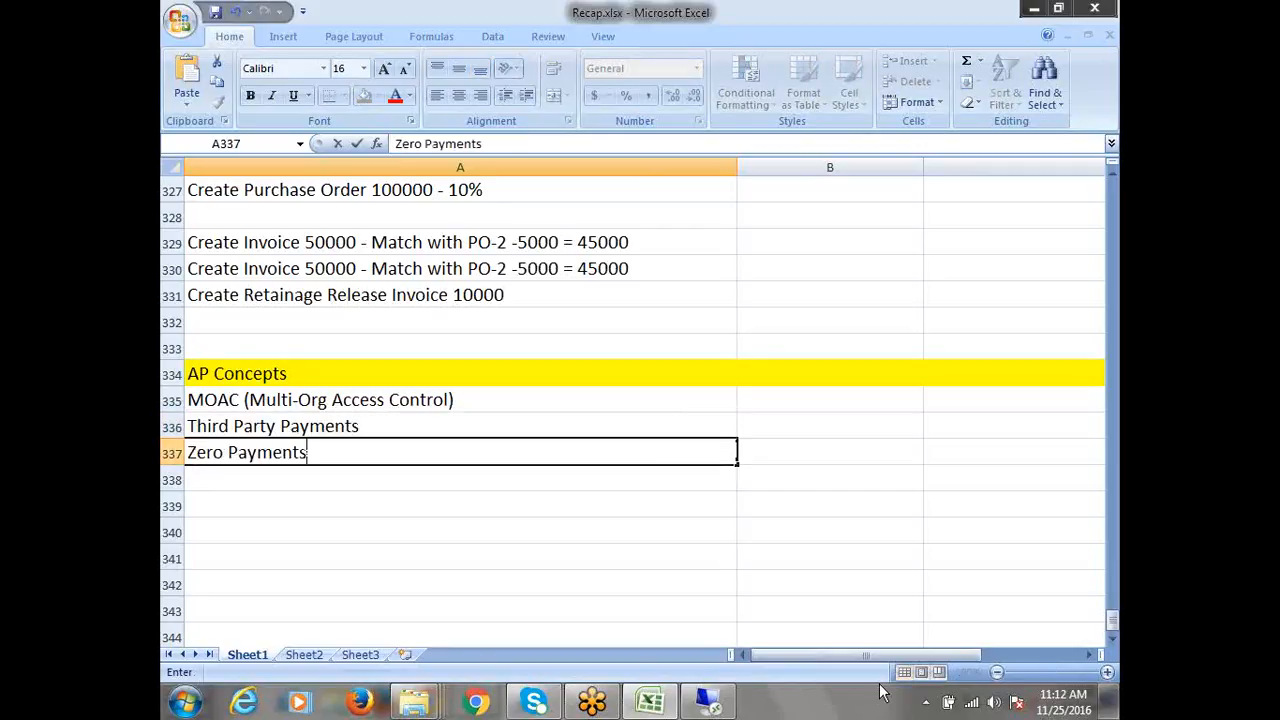
pyautogui.press('Return')
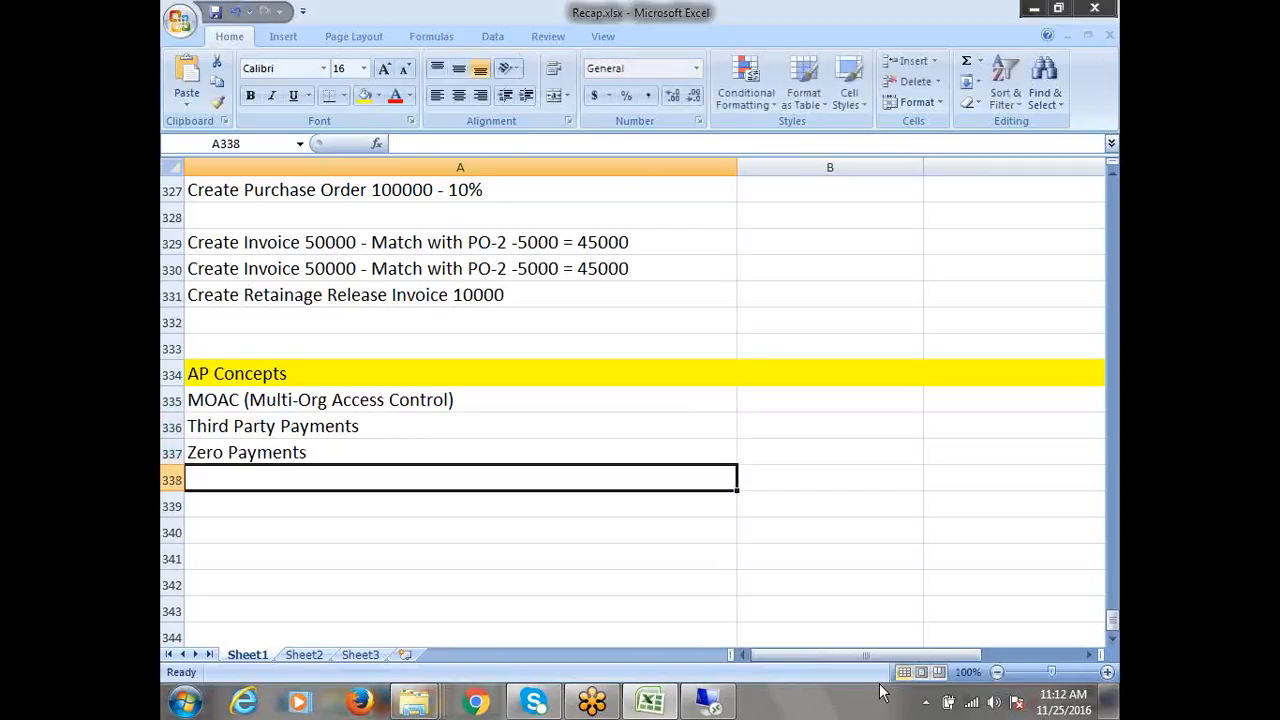
pyautogui.write('Supplier')
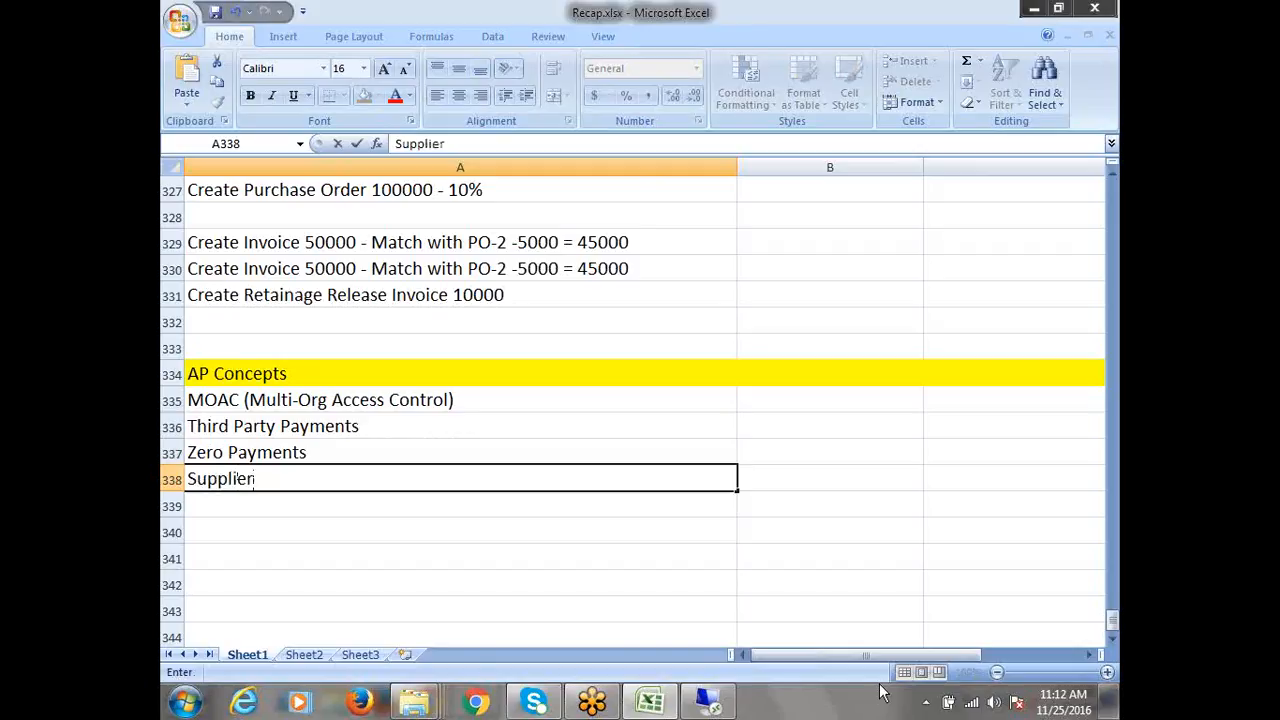
pyautogui.write('/Employee Refunds')
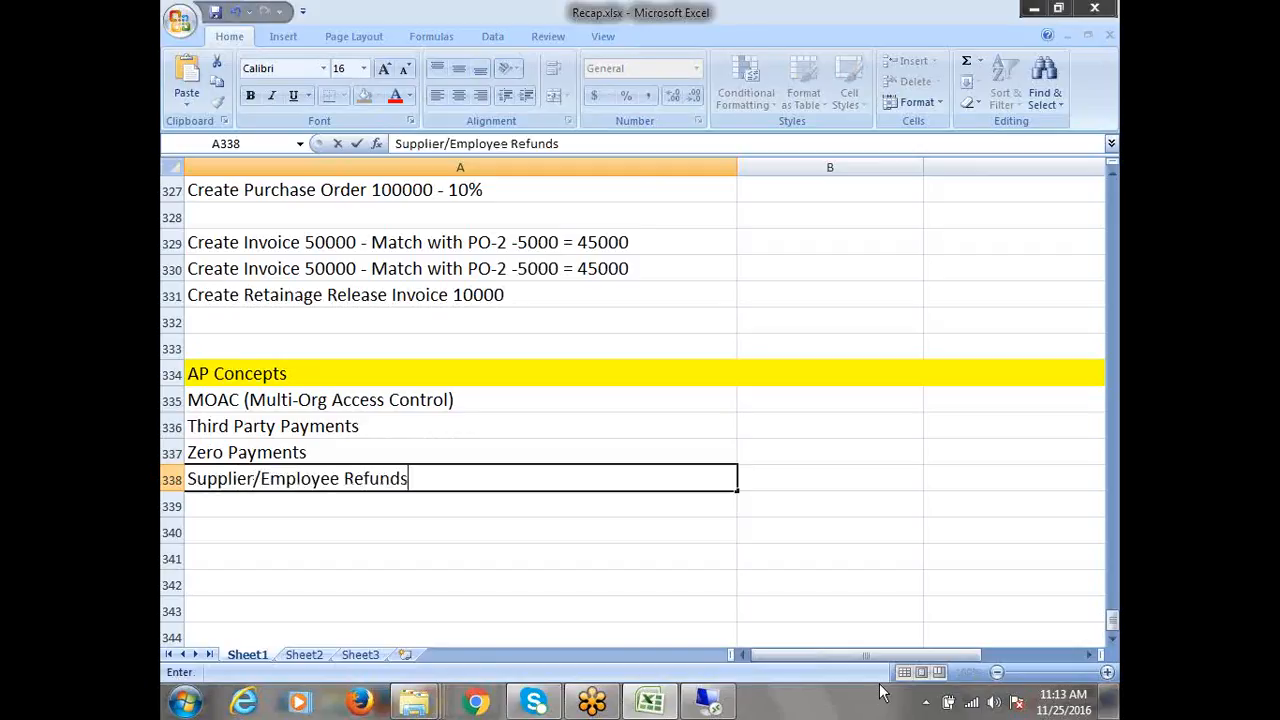
pyautogui.press('Return')
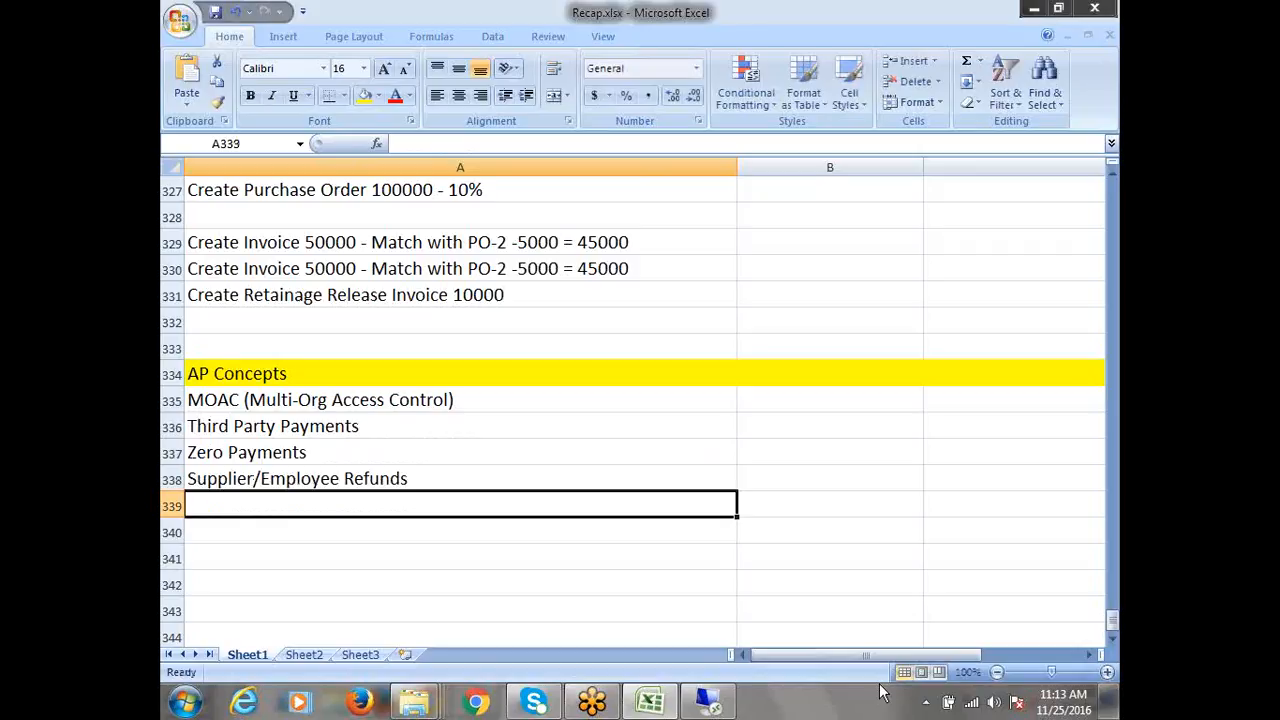
# Add Petty Cash System in A339, correcting the typo
pyautogui.write('Pe')
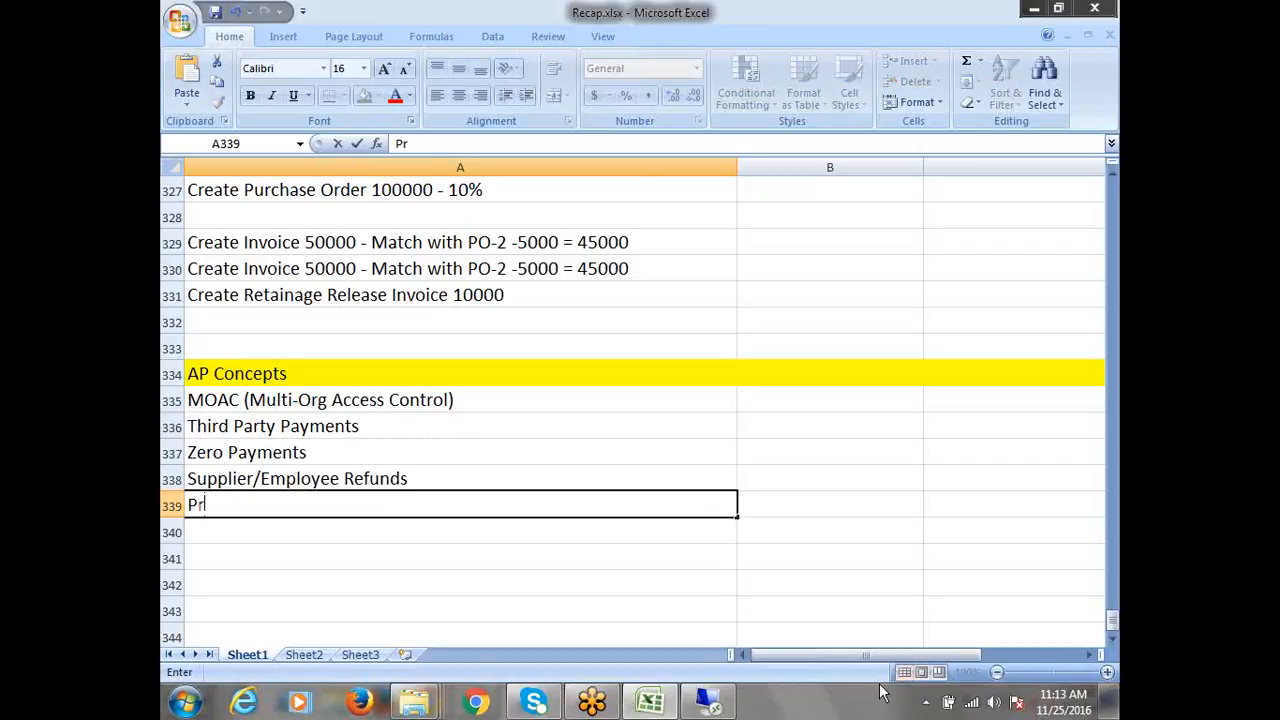
pyautogui.write('tty Cash')
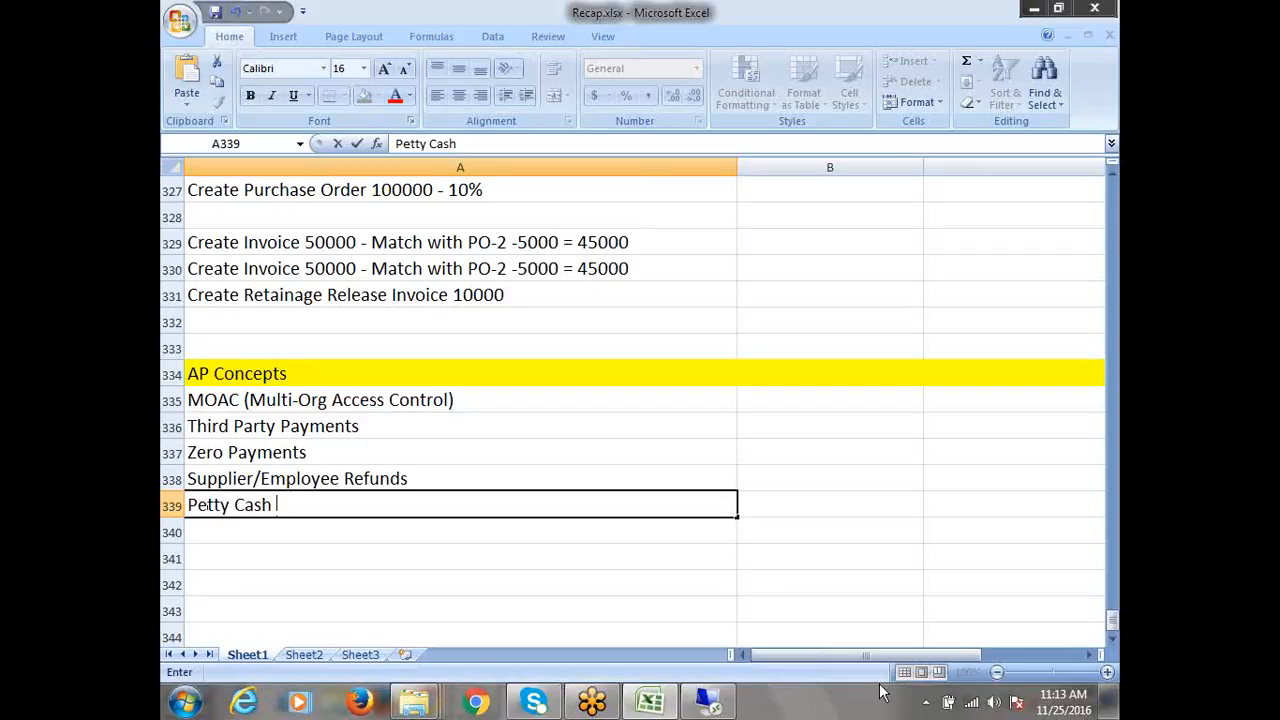
pyautogui.write(' Syste4m')
pyautogui.press('BackSpace')
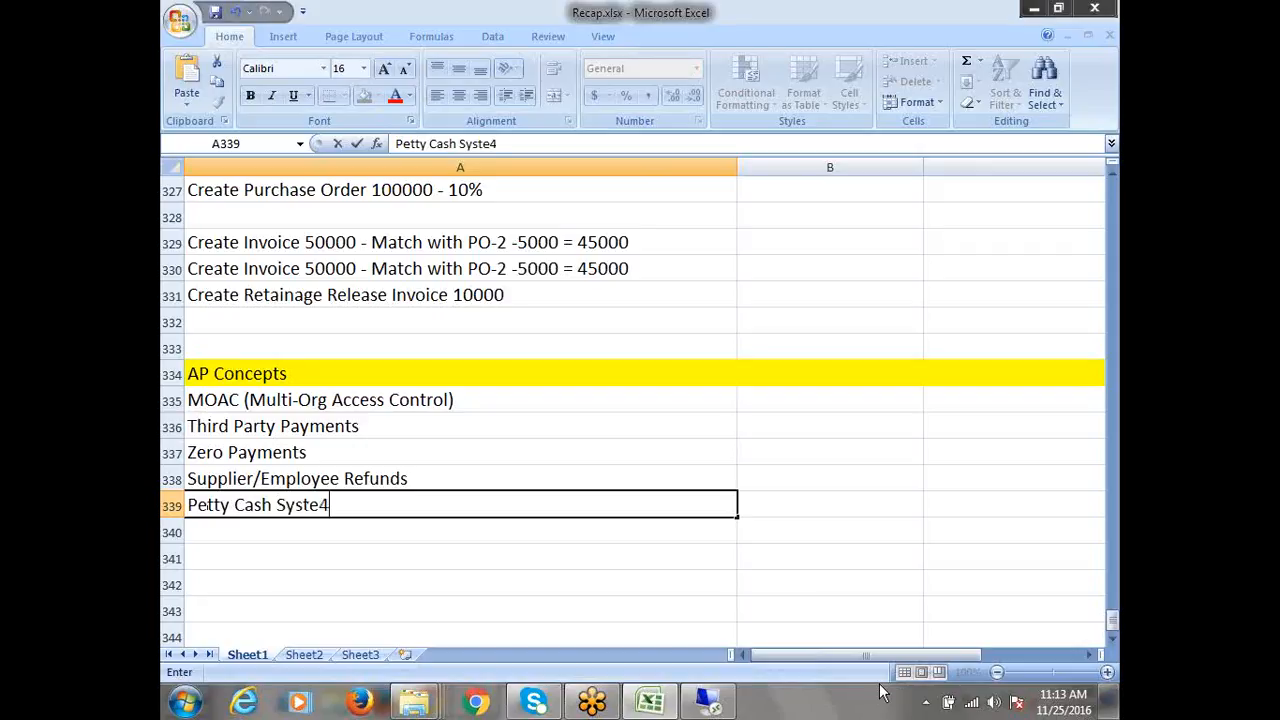
pyautogui.press('BackSpace')
pyautogui.write('m')
pyautogui.hotkey('ctrl', 'Return')
pyautogui.press('Down')
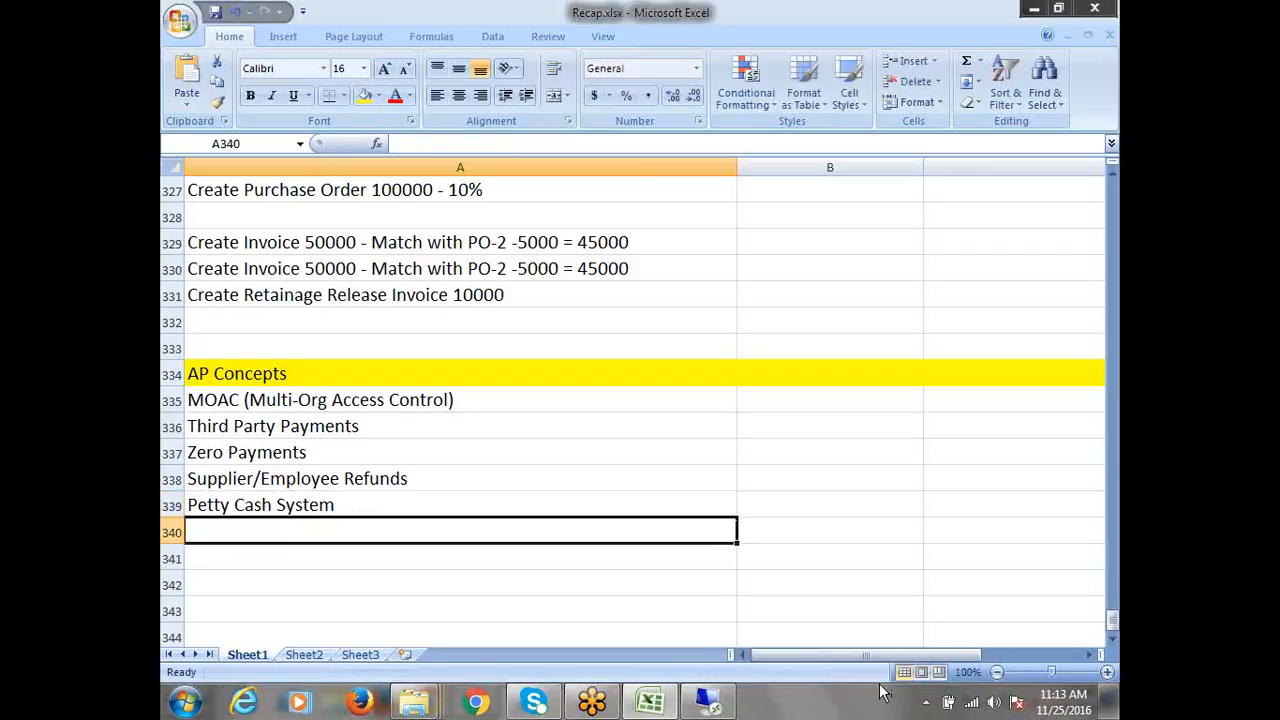
# Add Foreign Currency Invoice & Payments, Supplier Merge and Holds & Releaes in A340–A342, saving the workbook
pyautogui.write('Fo')
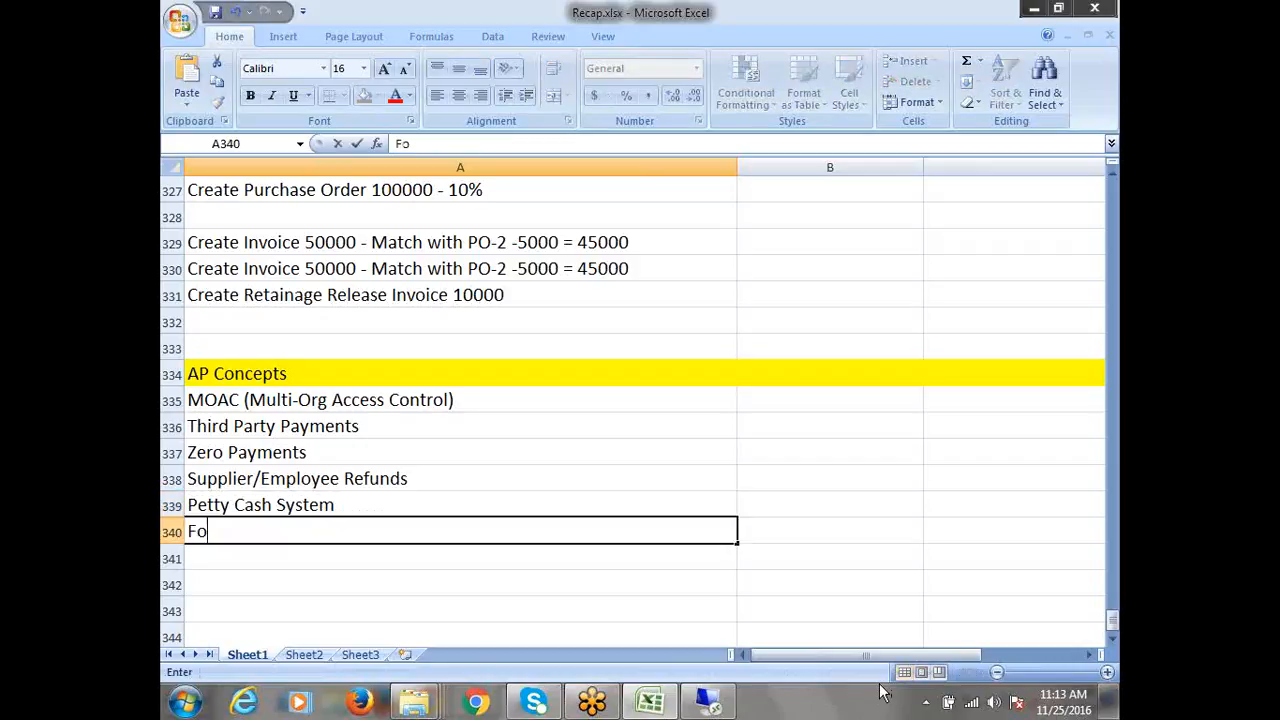
pyautogui.write('reign Currency I')
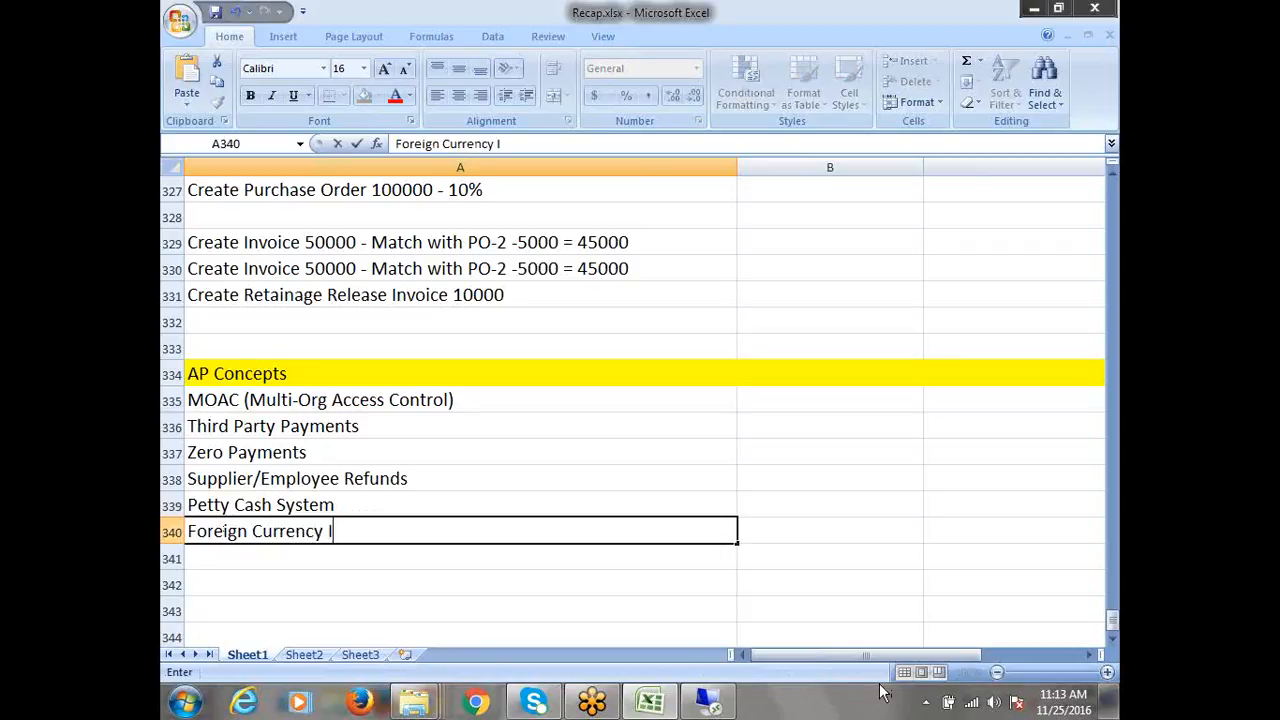
pyautogui.write('nvoice &')
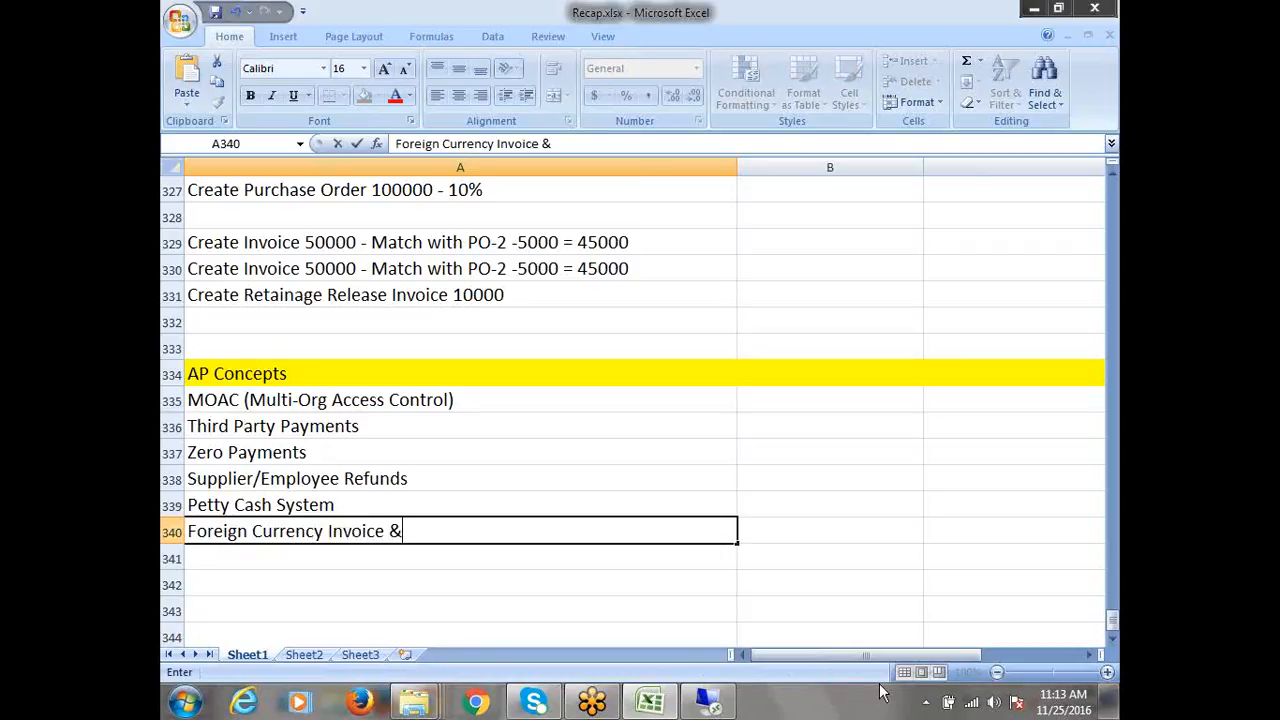
pyautogui.write(' Payments')
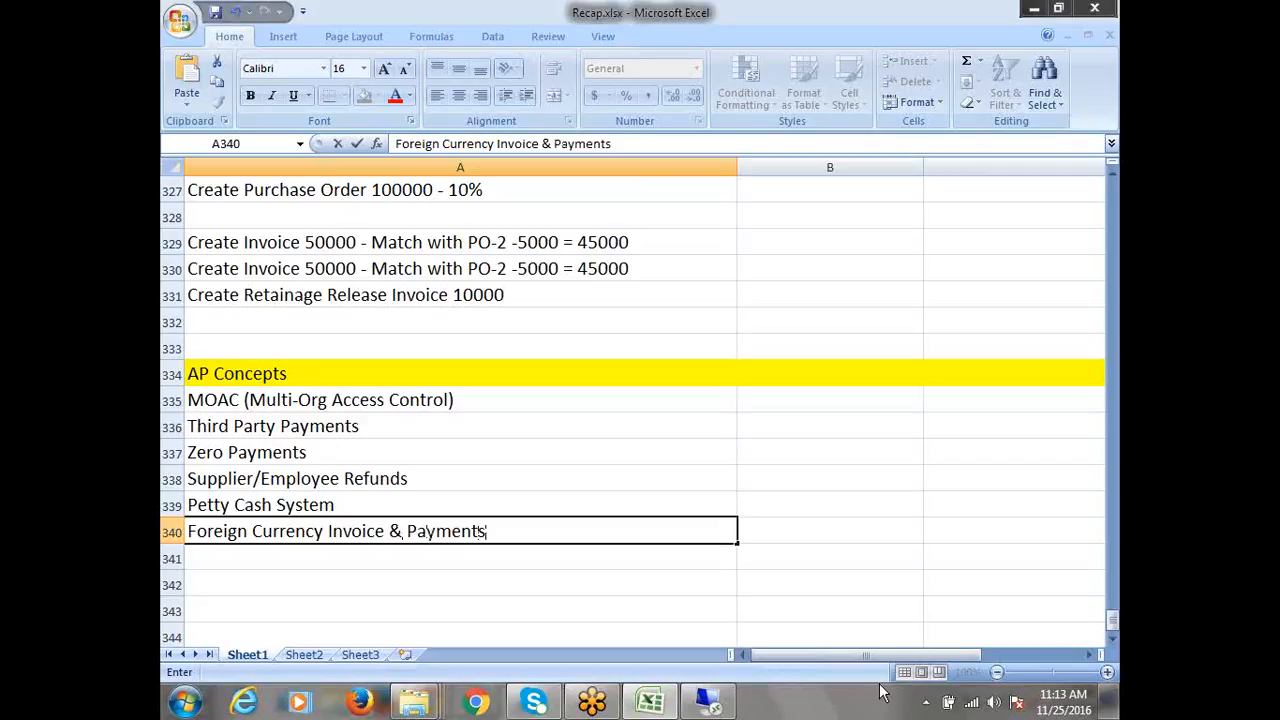
pyautogui.press('Return')
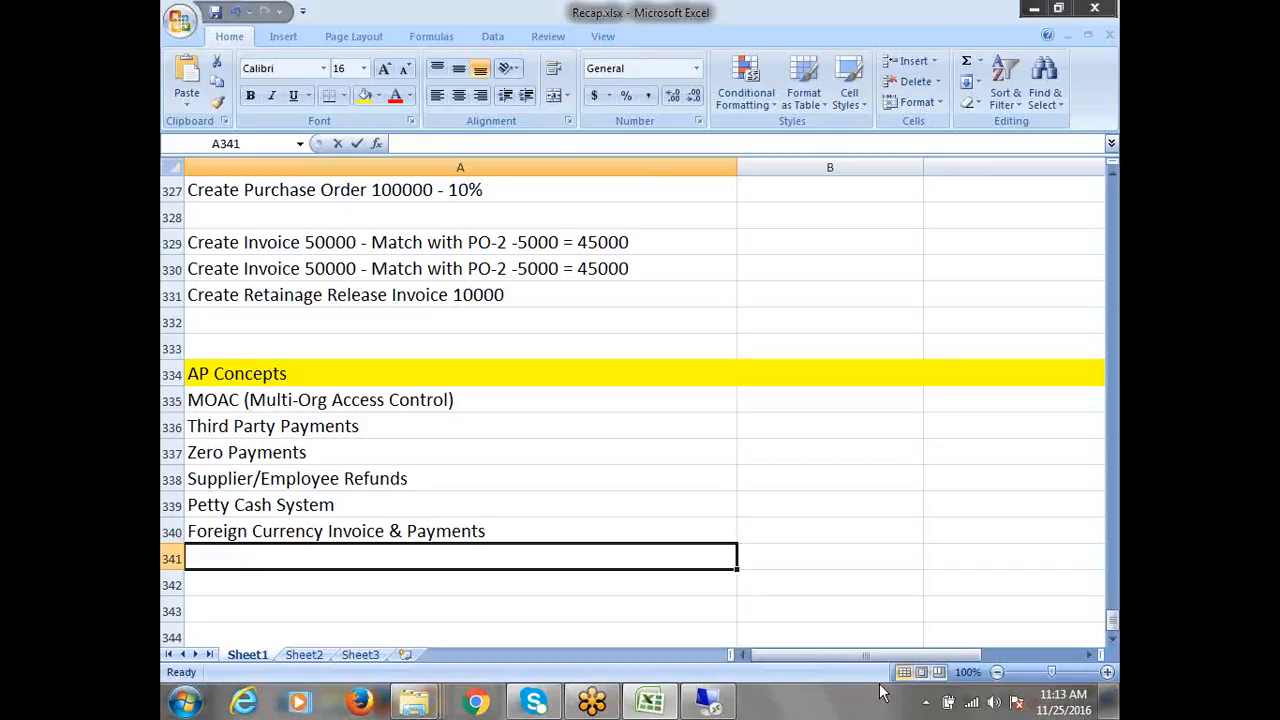
pyautogui.write('Supplier Merge')
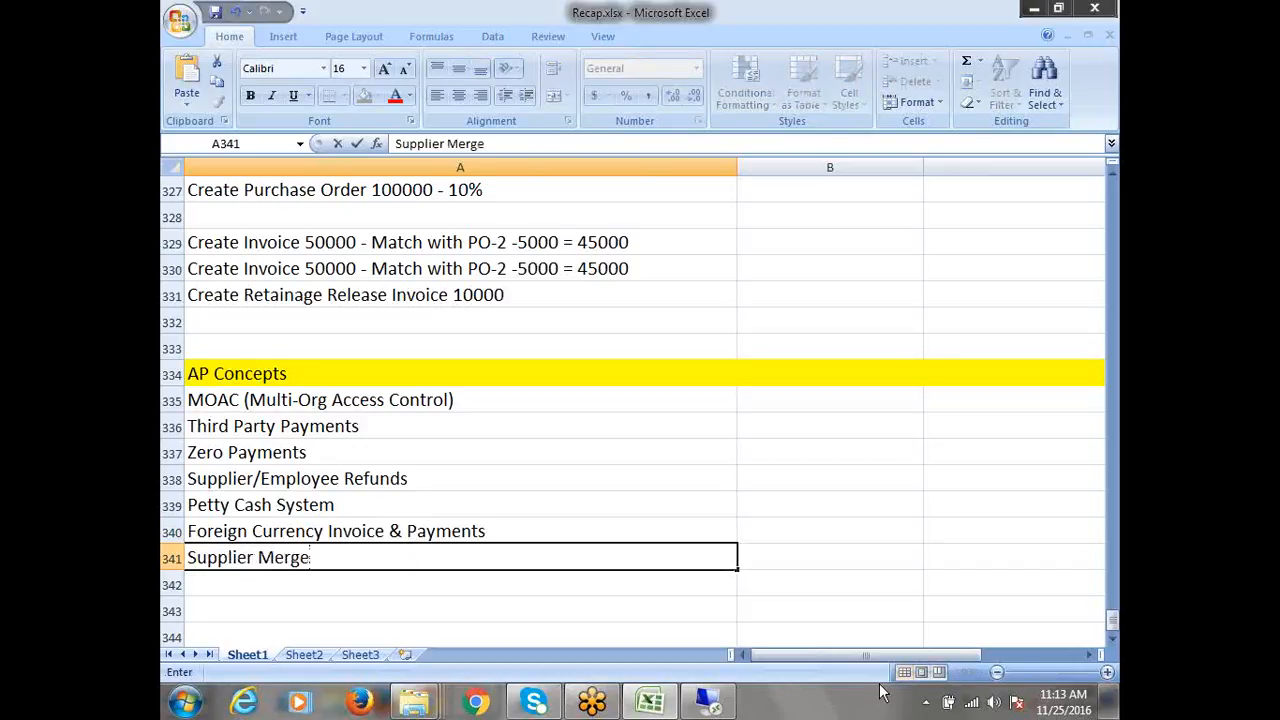
pyautogui.press('Return')
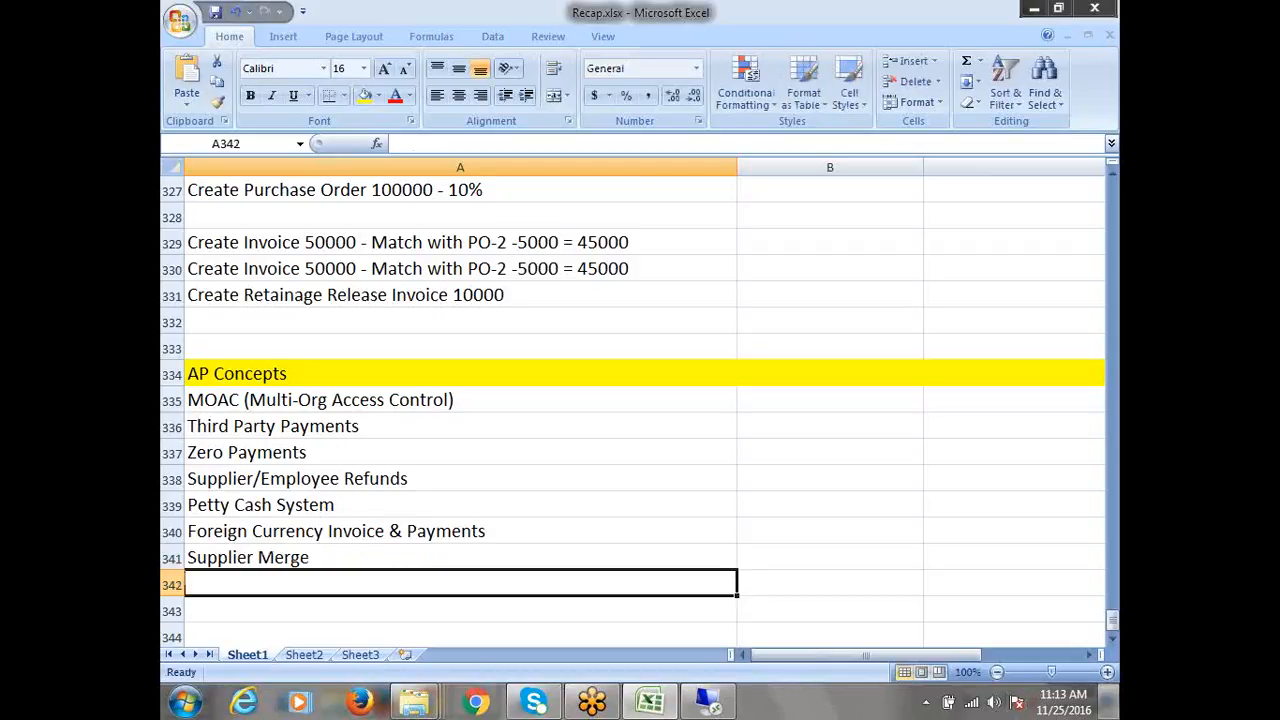
pyautogui.moveTo(1112, 702)
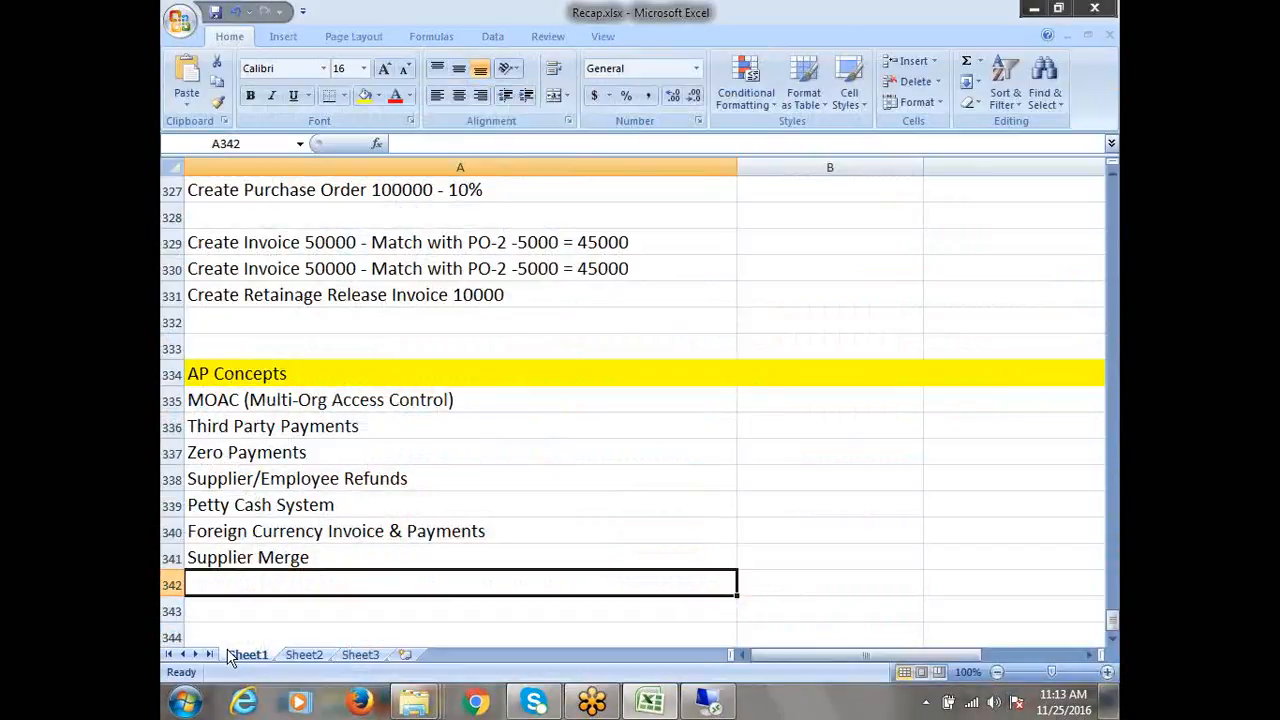
pyautogui.hotkey('ctrl', 's')
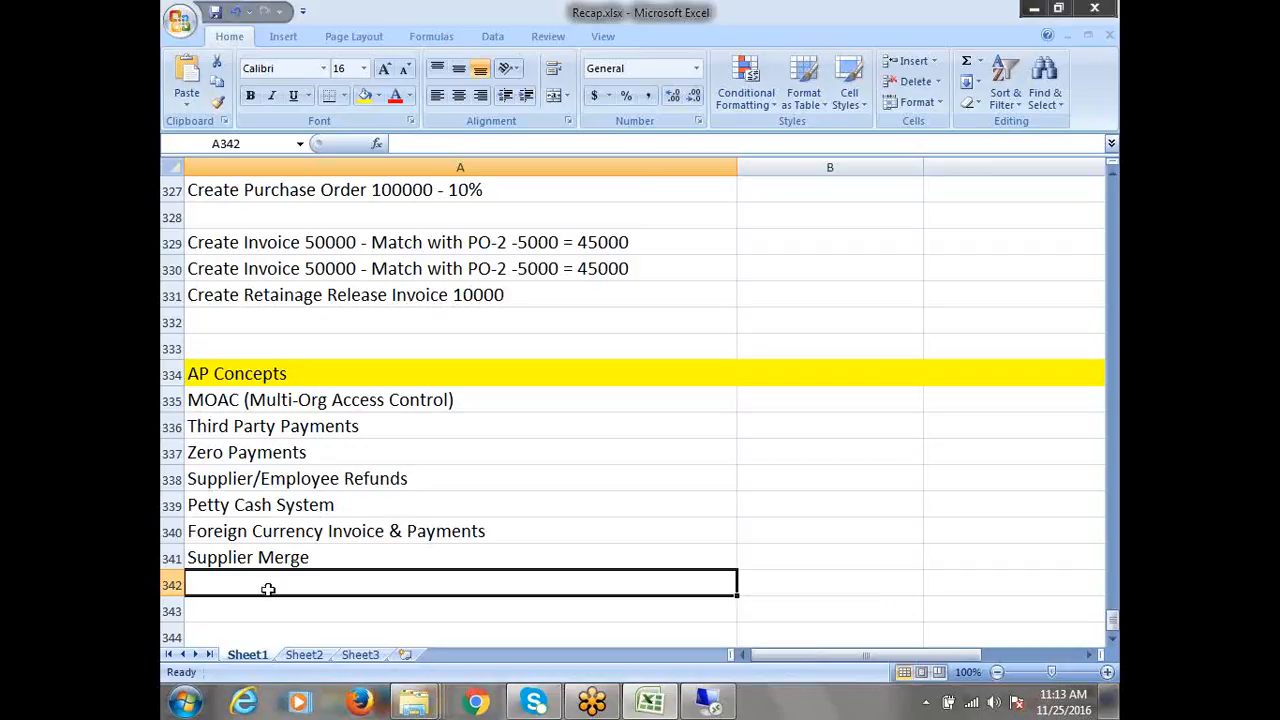
pyautogui.write('Holds')
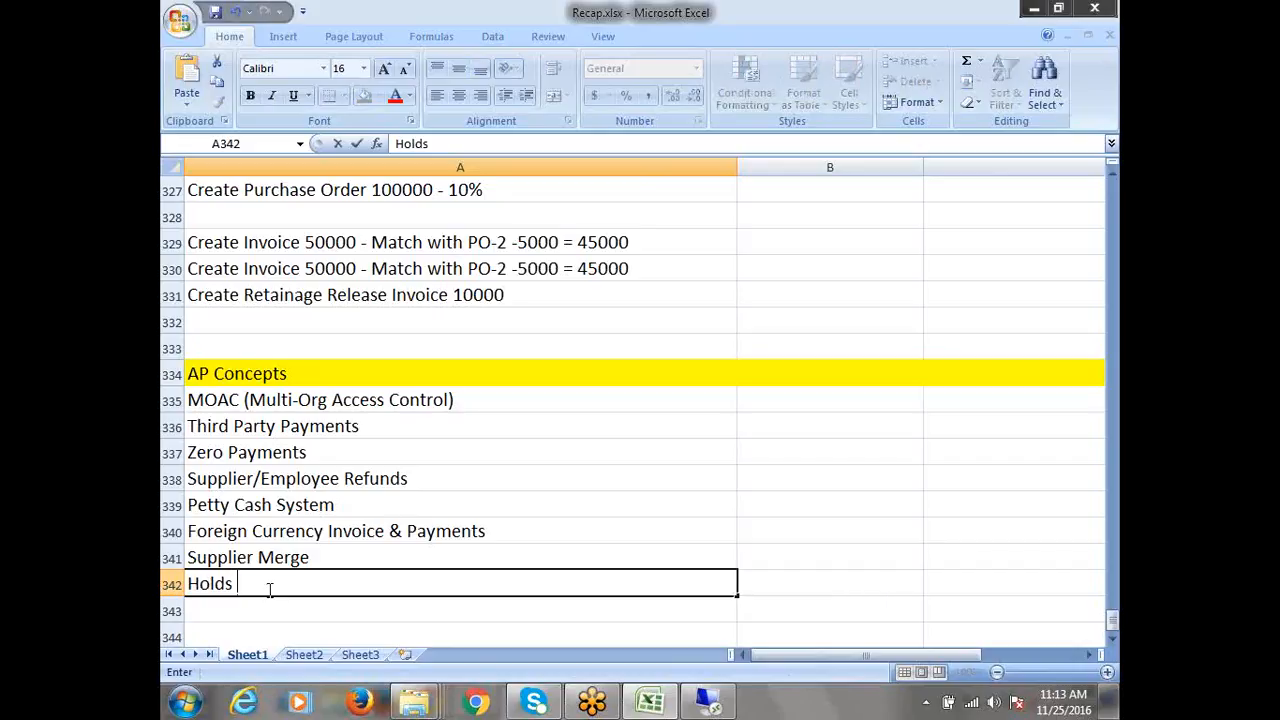
pyautogui.write(' & Releaes')
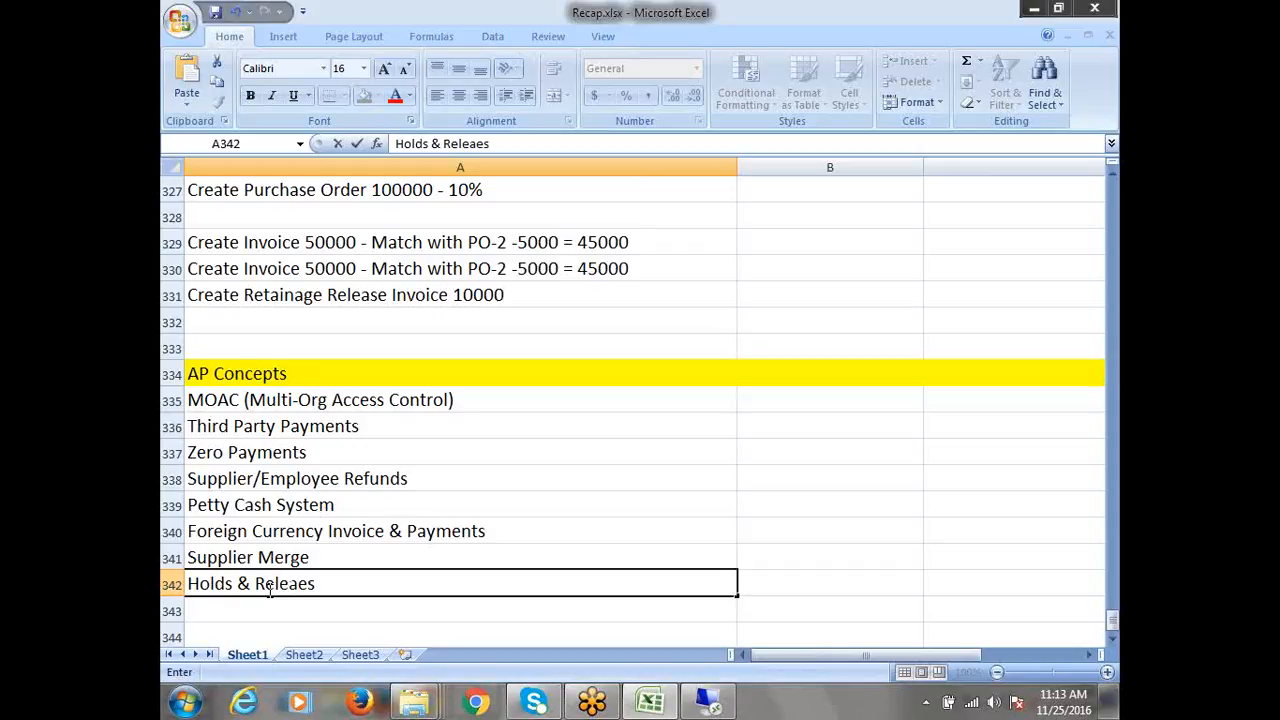
pyautogui.press('Return')
pyautogui.press('Return')
pyautogui.scroll(-2, 275, 585)
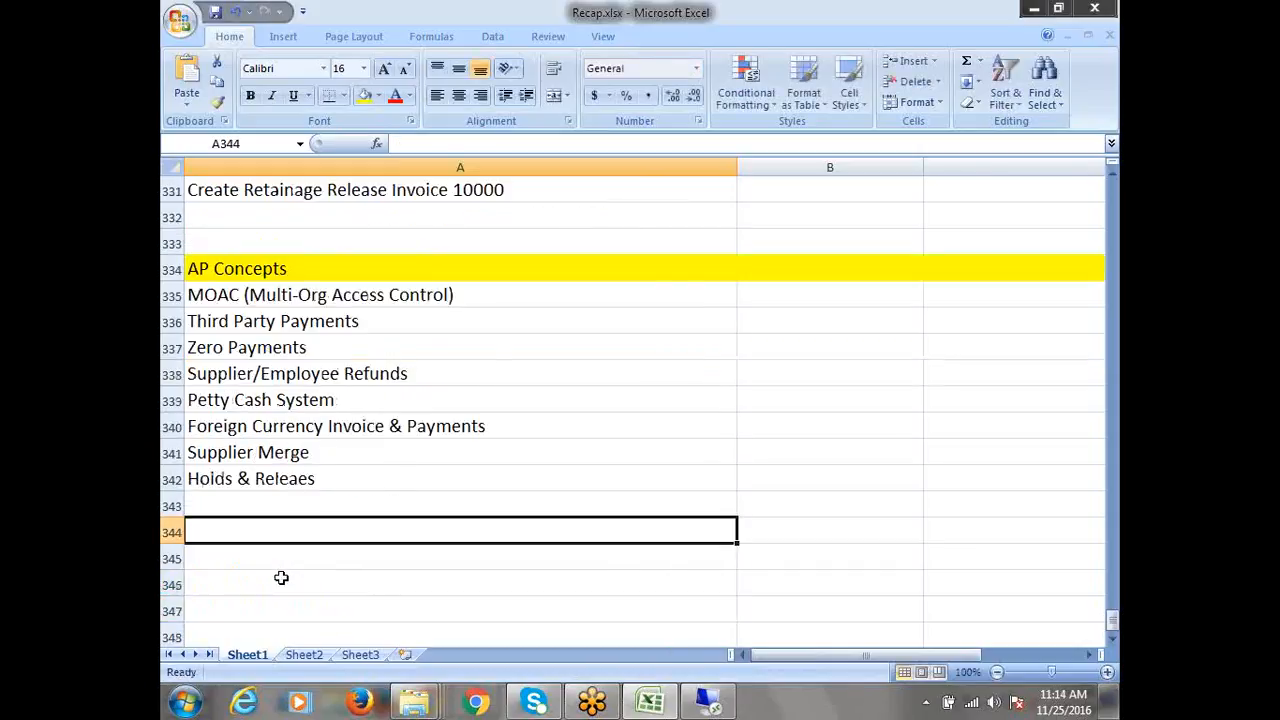
# Enter Pay Groups and Lookups/Quick Codes in A343 and A344
pyautogui.click(228, 426)
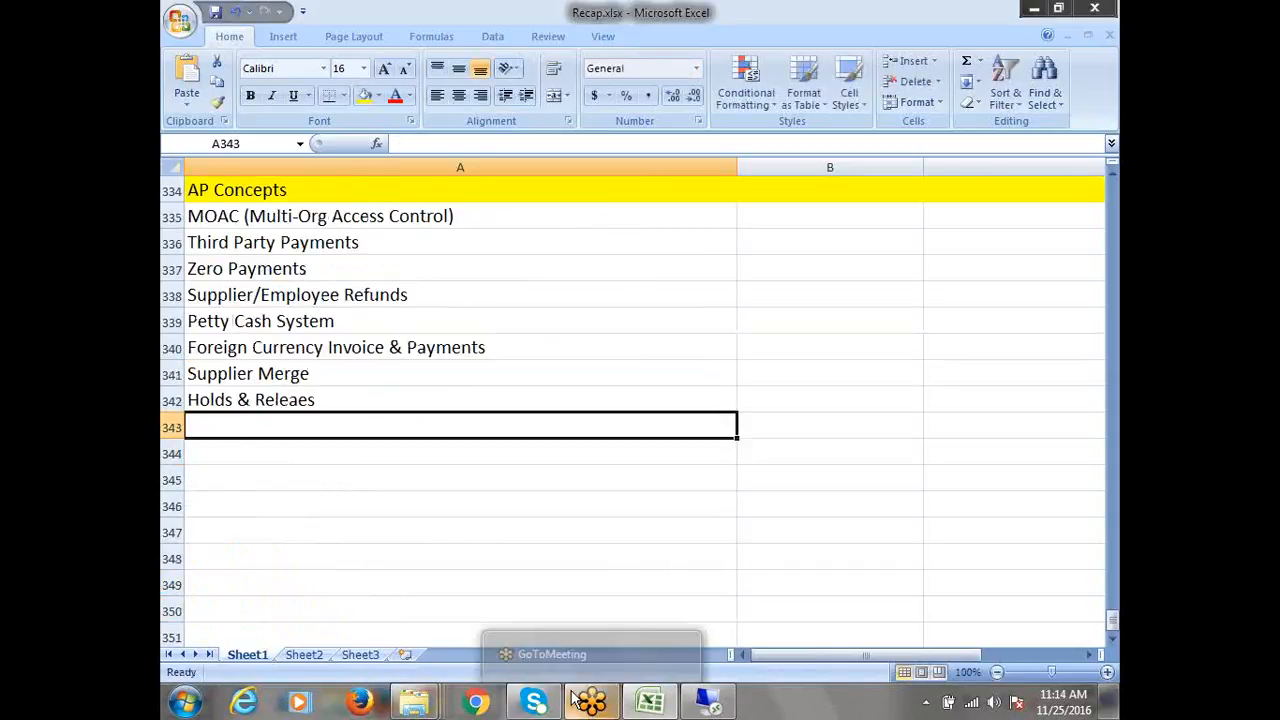
pyautogui.write('Pa')
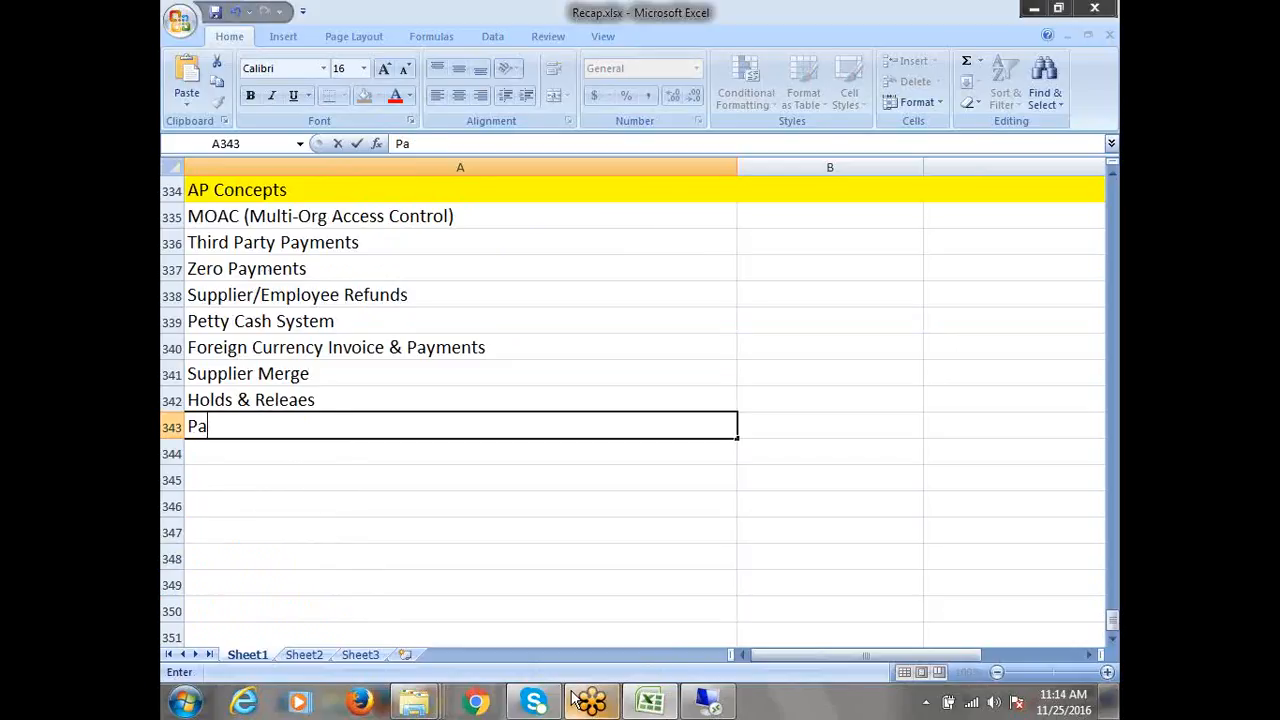
pyautogui.write('y Groups')
pyautogui.press('Return')
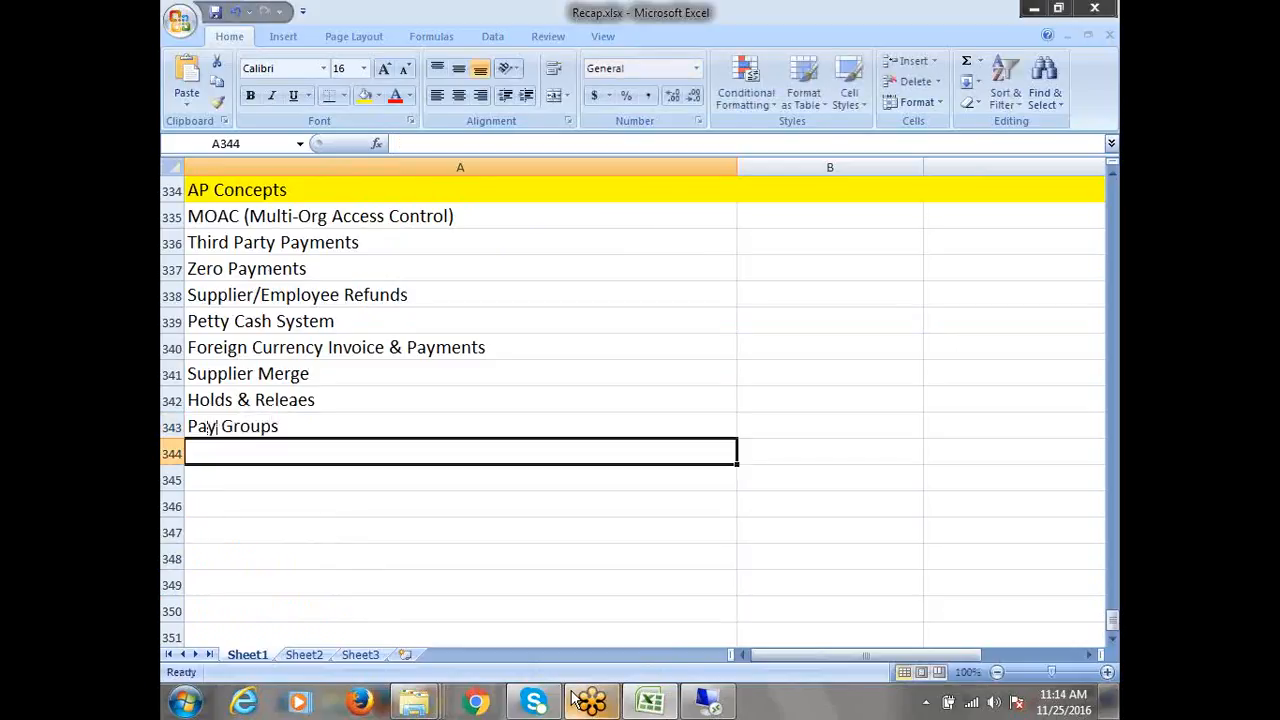
pyautogui.write('Lookup')
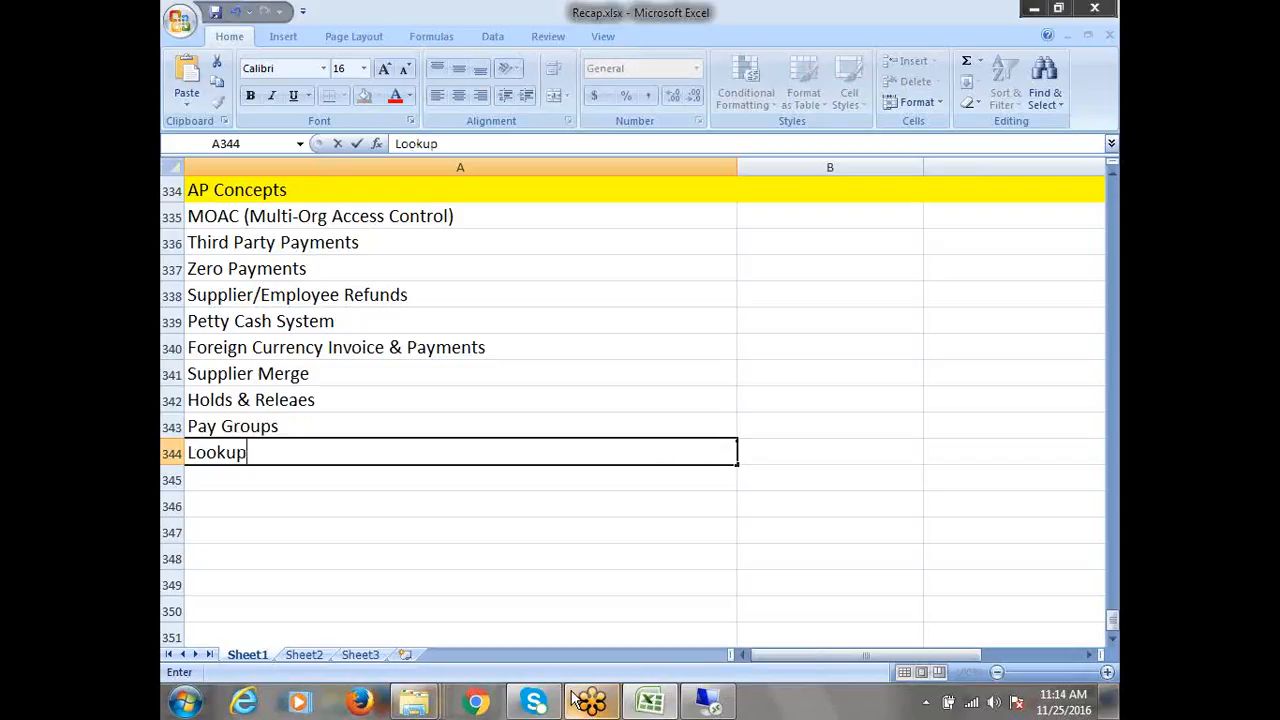
pyautogui.write('s/Quick Codes')
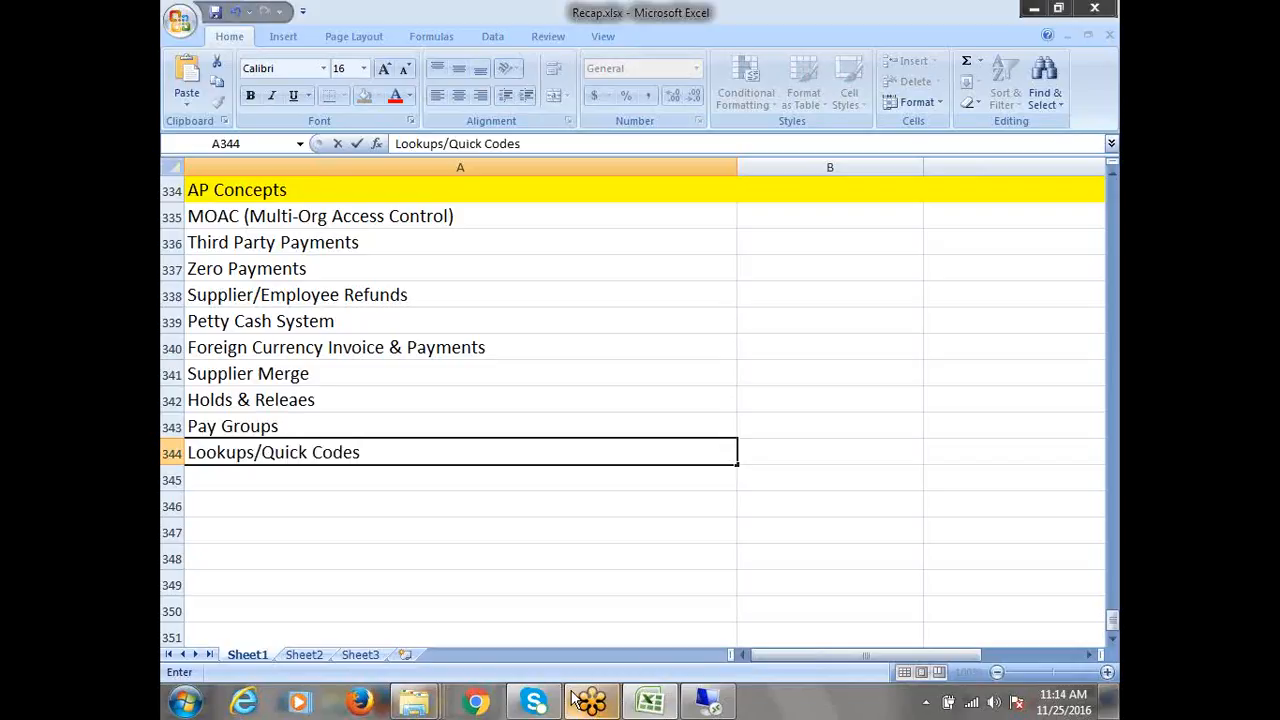
pyautogui.hotkey('ctrl', 'Return')
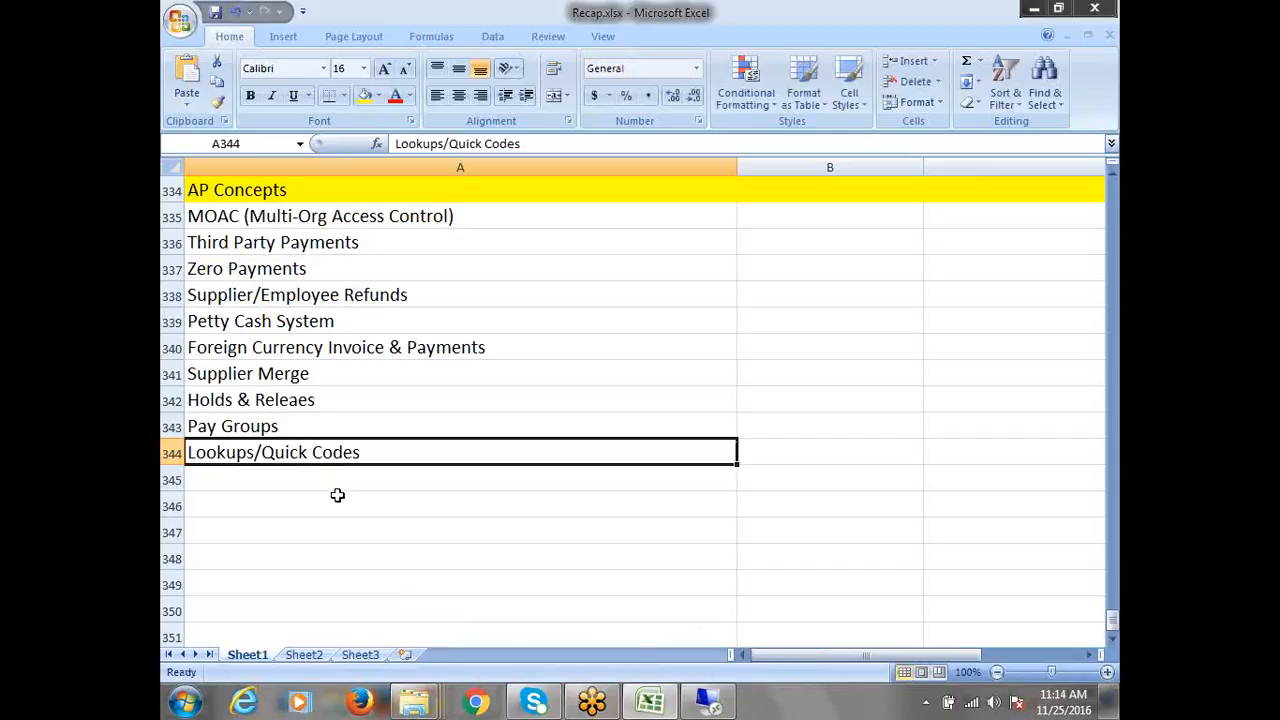
# Enter Invoice Batch in A345 and 'Payment Manager / Payment Proces Request' in A346
pyautogui.click(281, 487)
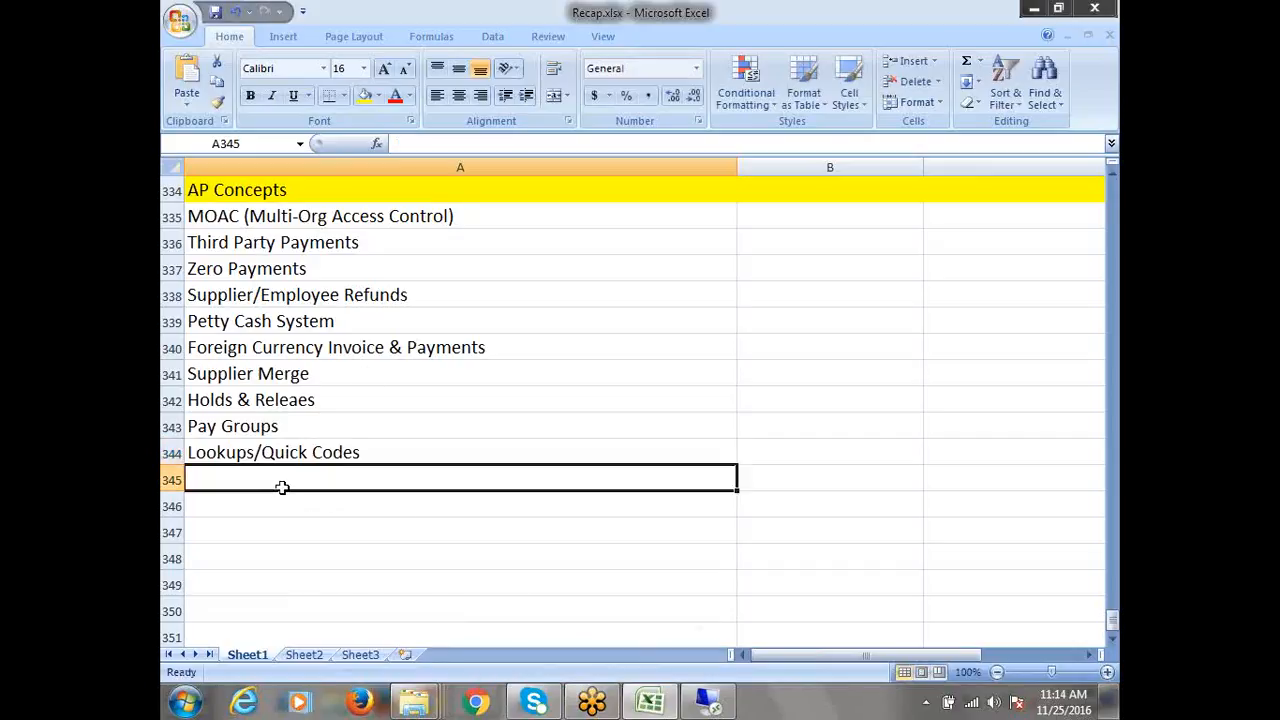
pyautogui.write('Inv')
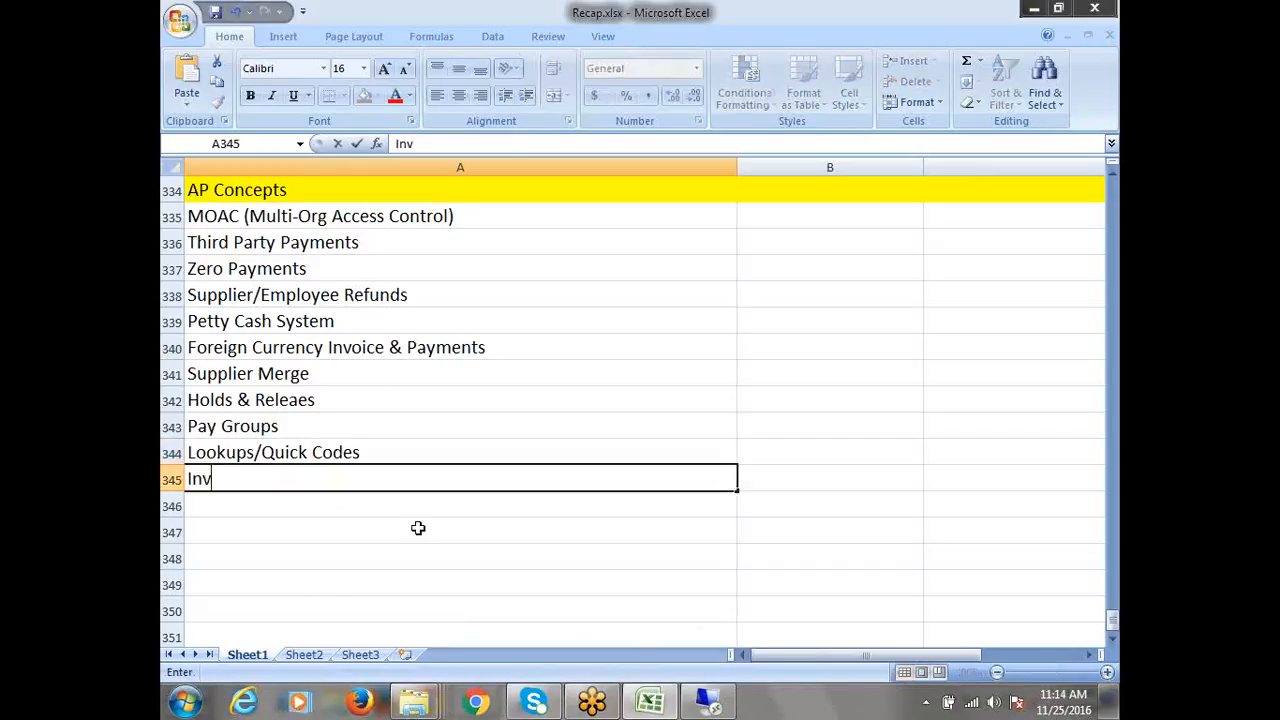
pyautogui.write('oice Batch')
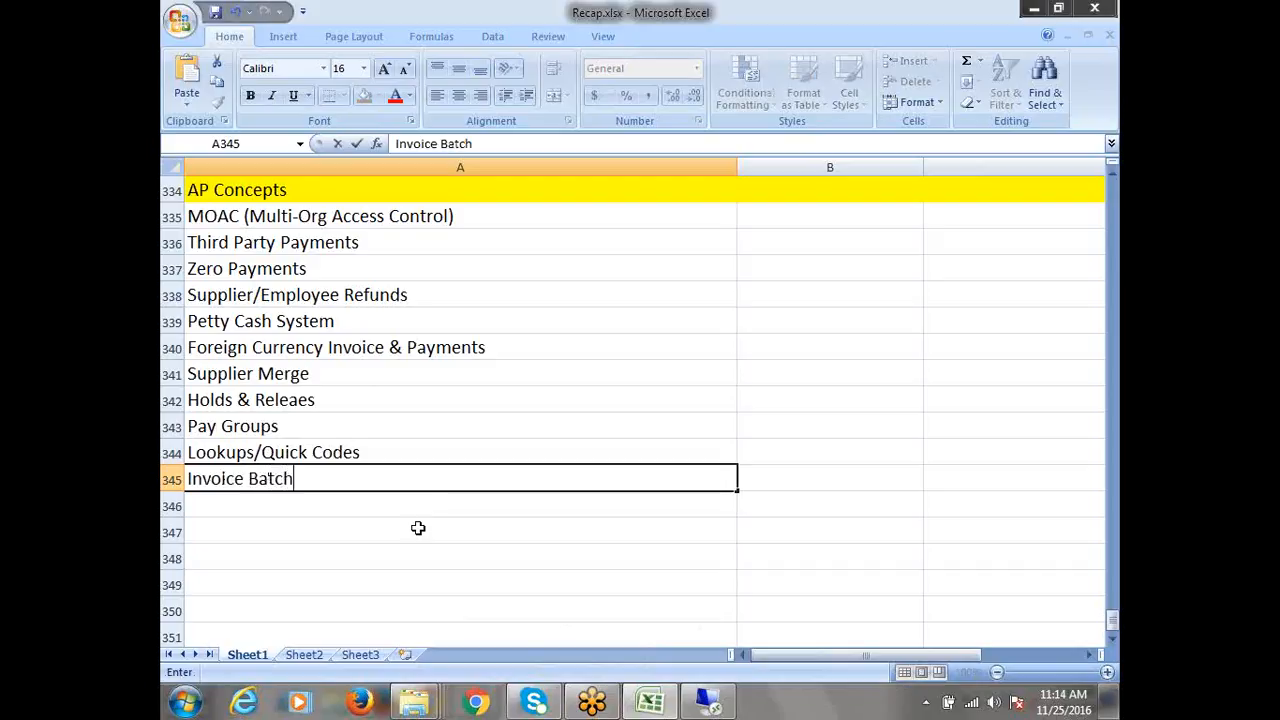
pyautogui.press('Return')
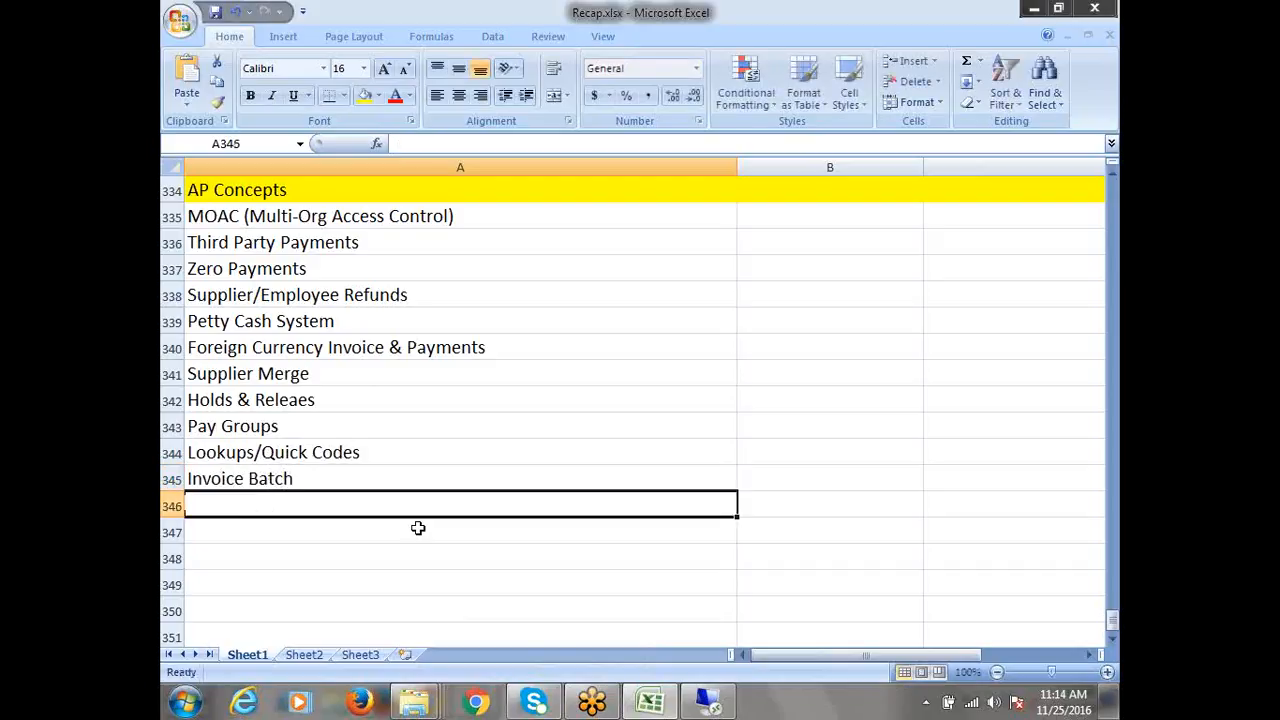
pyautogui.write('Paym')
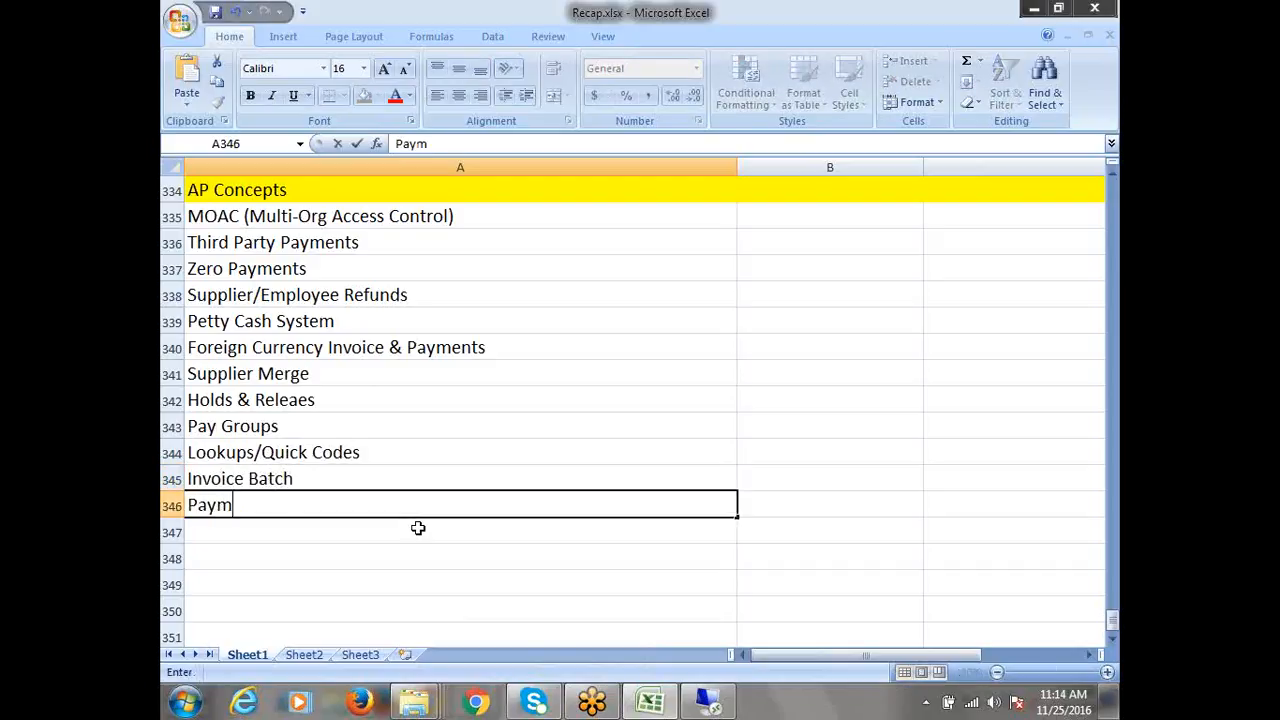
pyautogui.write('ent')
pyautogui.write(' Proce')
pyautogui.write('s')
pyautogui.press('BackSpace')
pyautogui.press('BackSpace')
pyautogui.press('BackSpace')
pyautogui.press('BackSpace')
pyautogui.press('BackSpace')
pyautogui.press('BackSpace')
pyautogui.write('Manager')
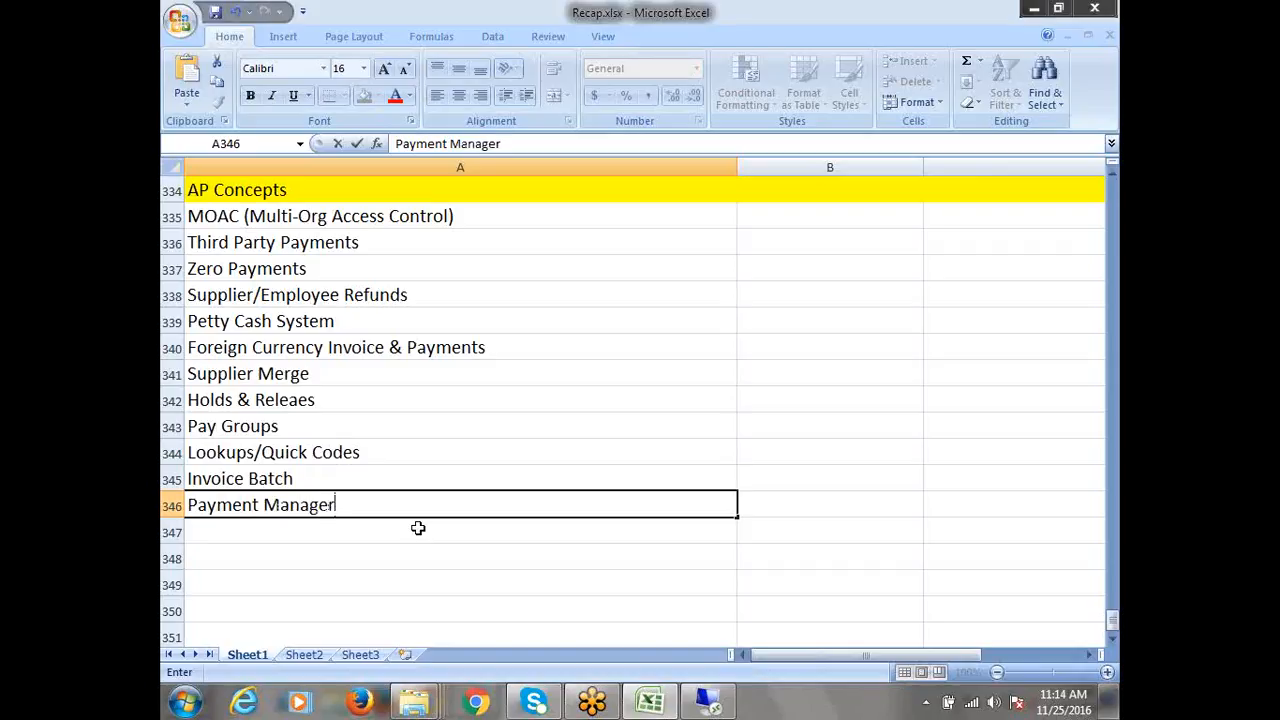
pyautogui.write(' / Payment')
pyautogui.write('Pr')
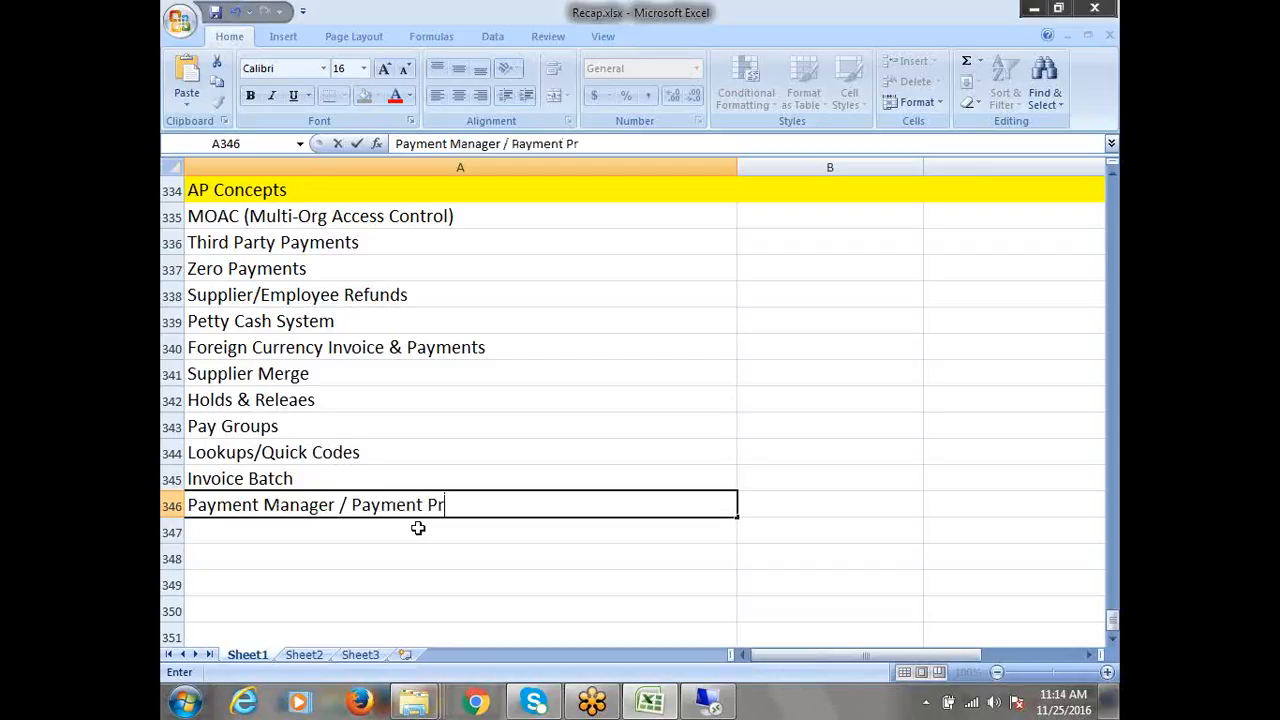
pyautogui.write('oces Request')
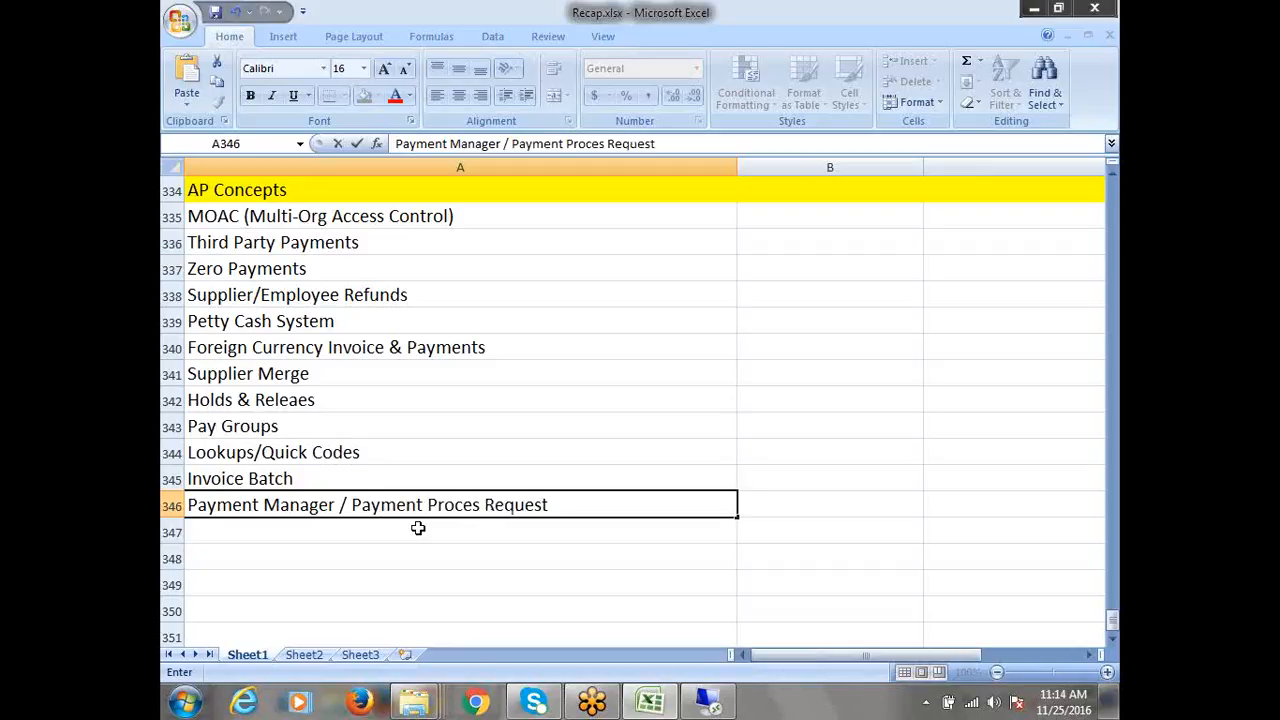
pyautogui.hotkey('ctrl', 'Return')
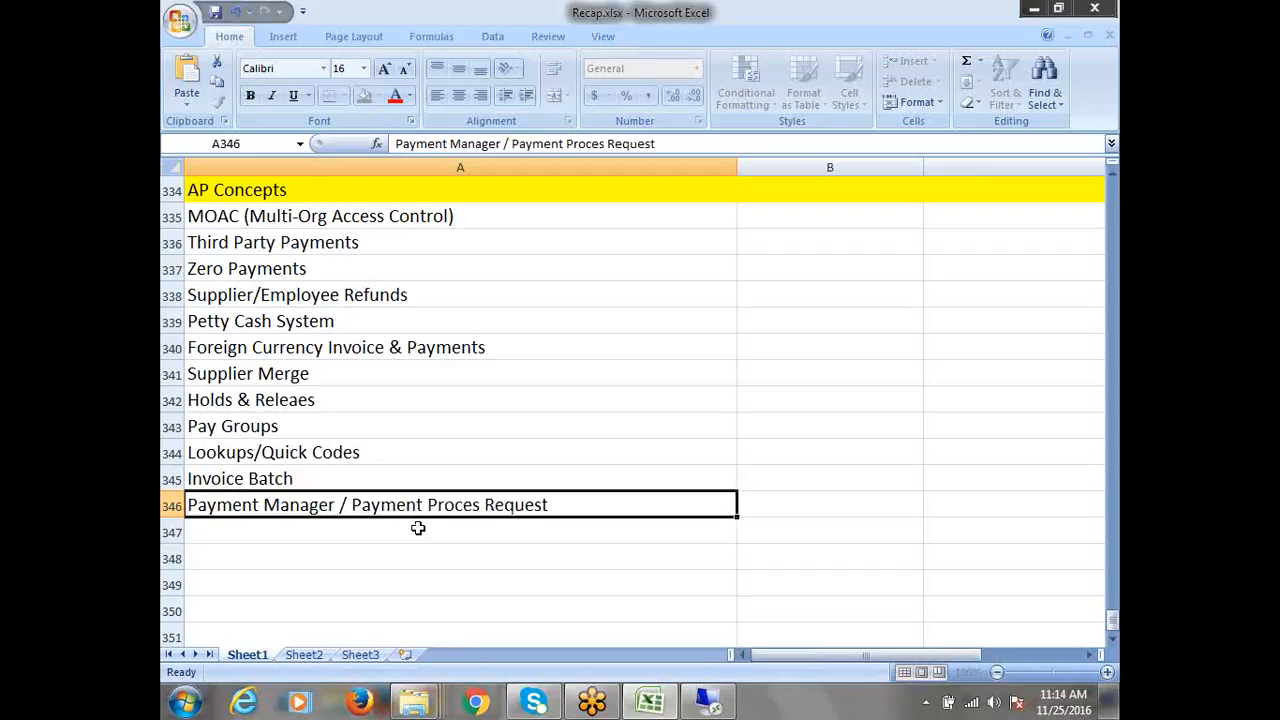
pyautogui.press('Down')
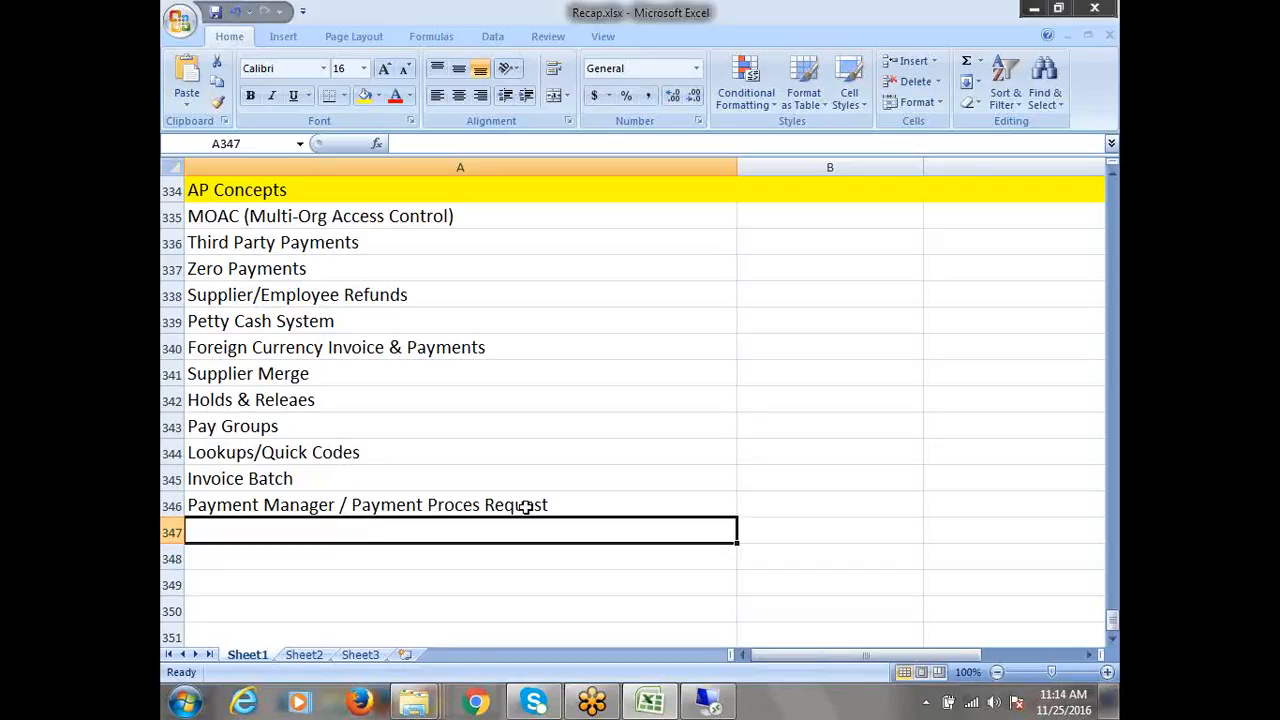
pyautogui.doubleClick(561, 505)
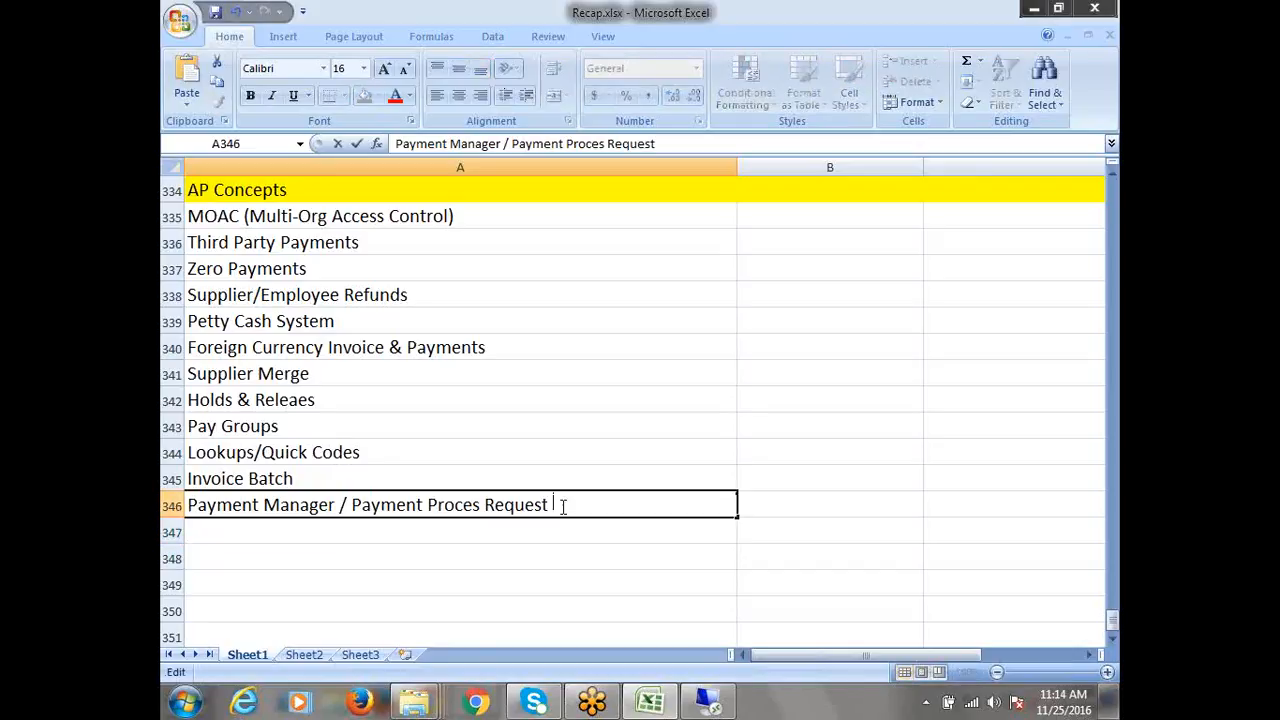
# Append '(PPR)' to the A346 topic, save, and enter P2P Account Entries in A347
pyautogui.write('(PPR')
pyautogui.hotkey('ctrl', 's')
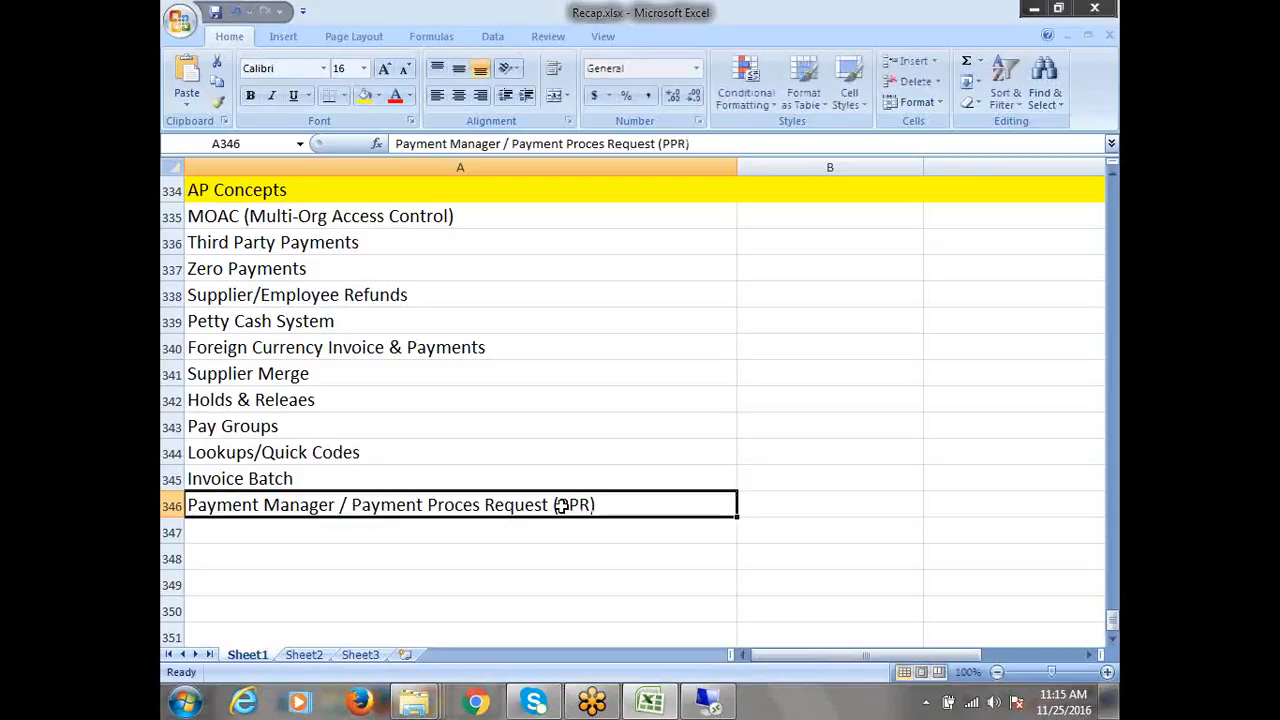
pyautogui.click(294, 532)
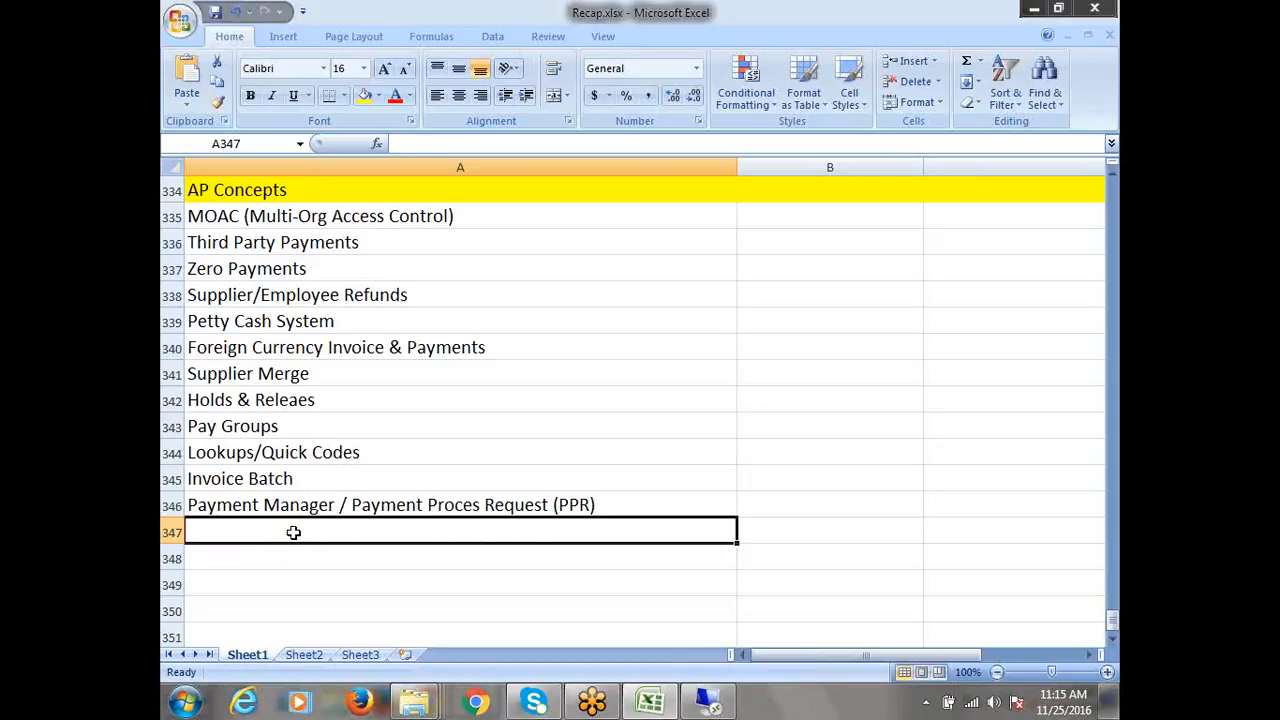
pyautogui.write('P2')
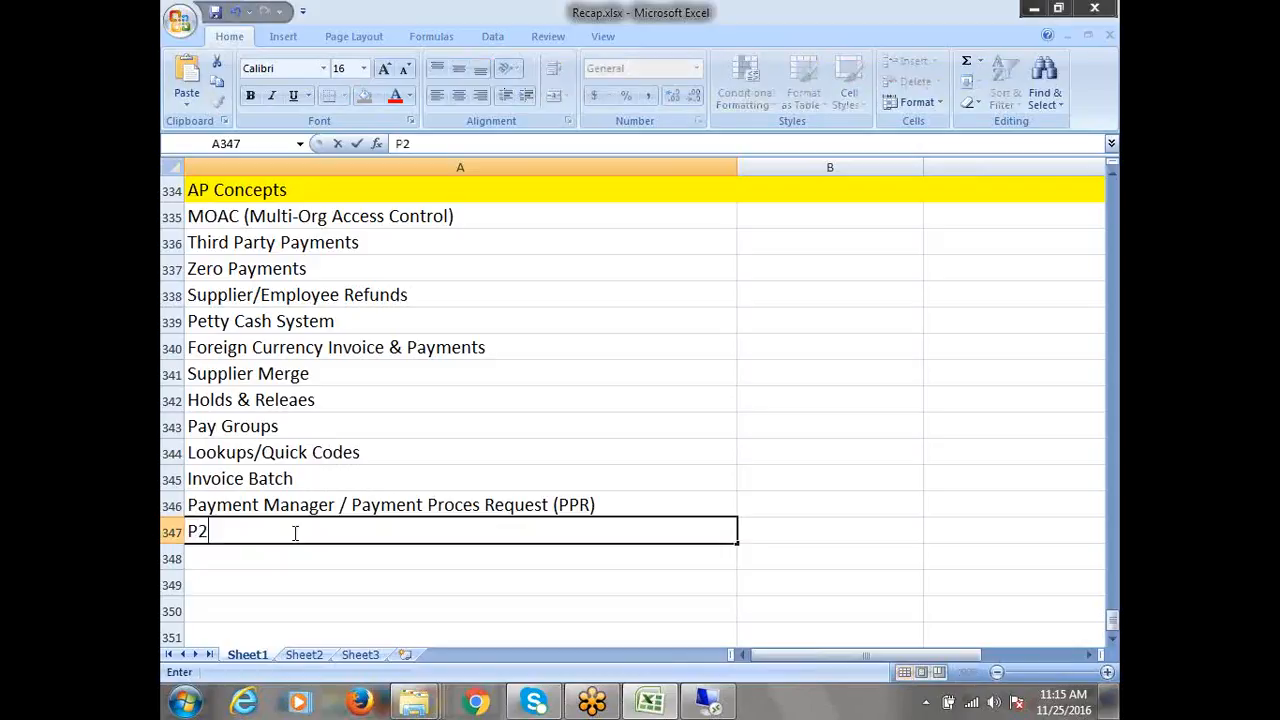
pyautogui.write('P Account Entries')
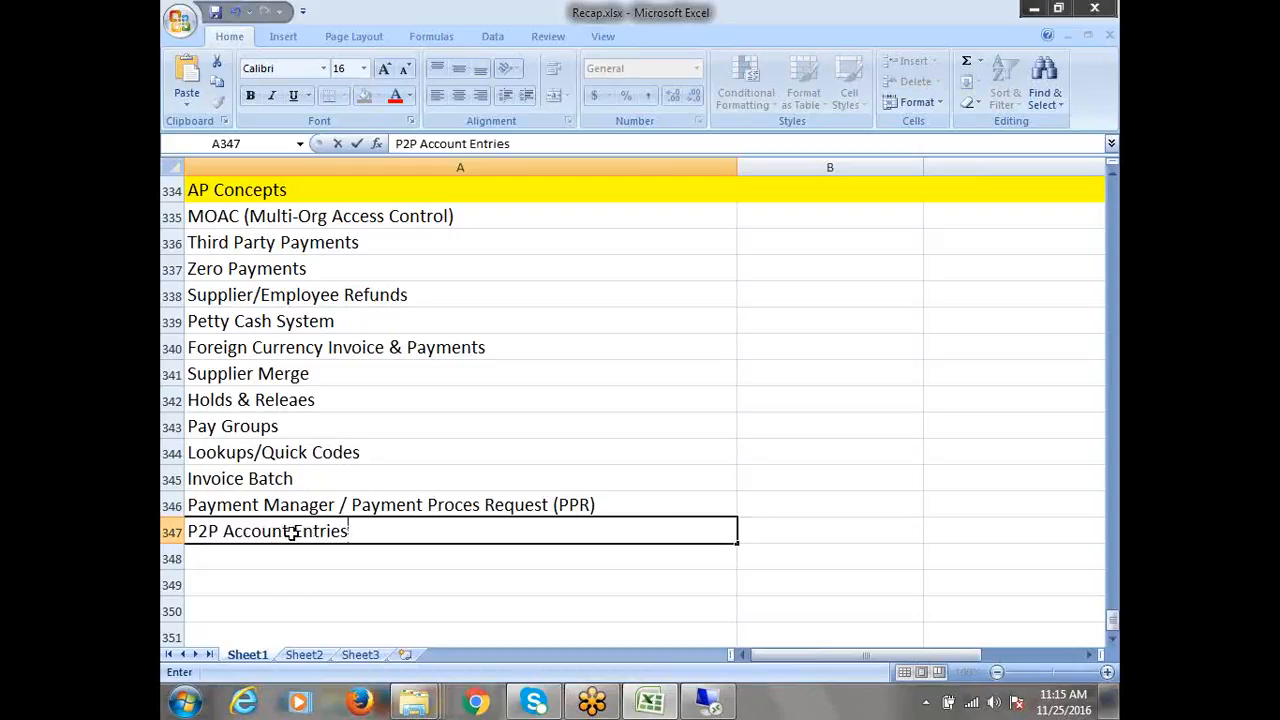
pyautogui.click(271, 557)
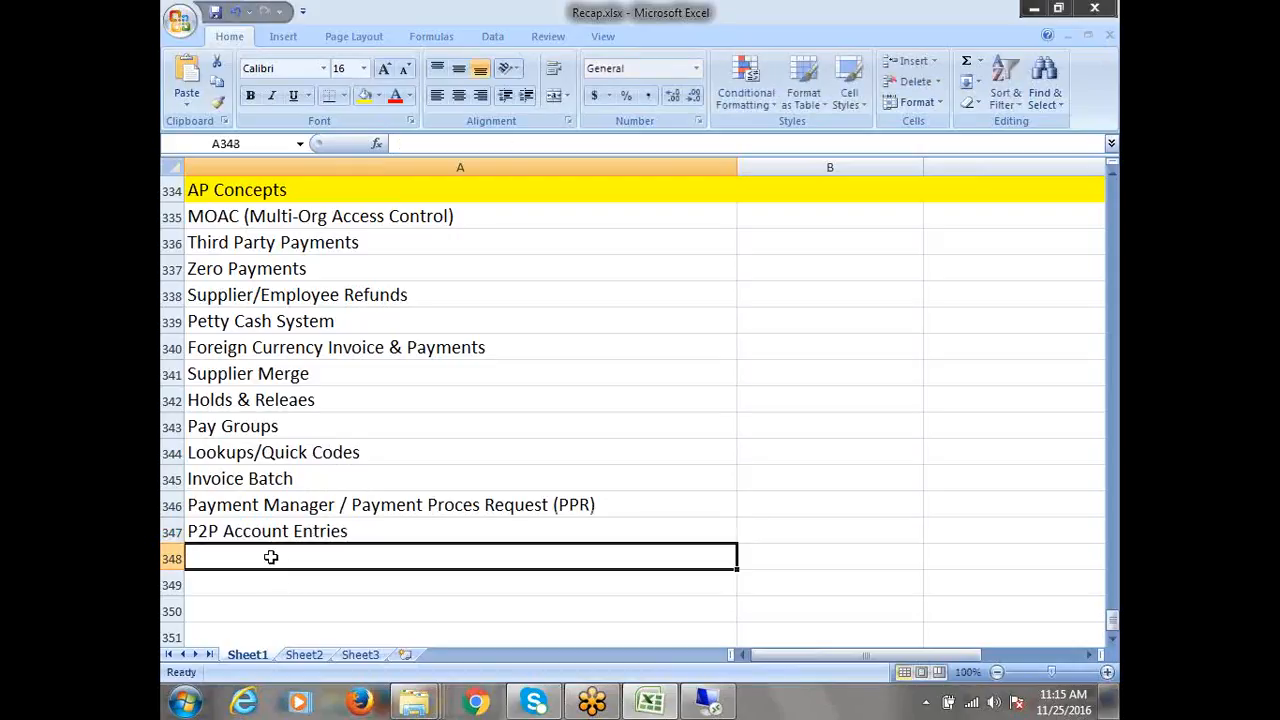
# Add Payables Accounting Entries and AP Base Tables in A348 and A349
pyautogui.write('Payab')
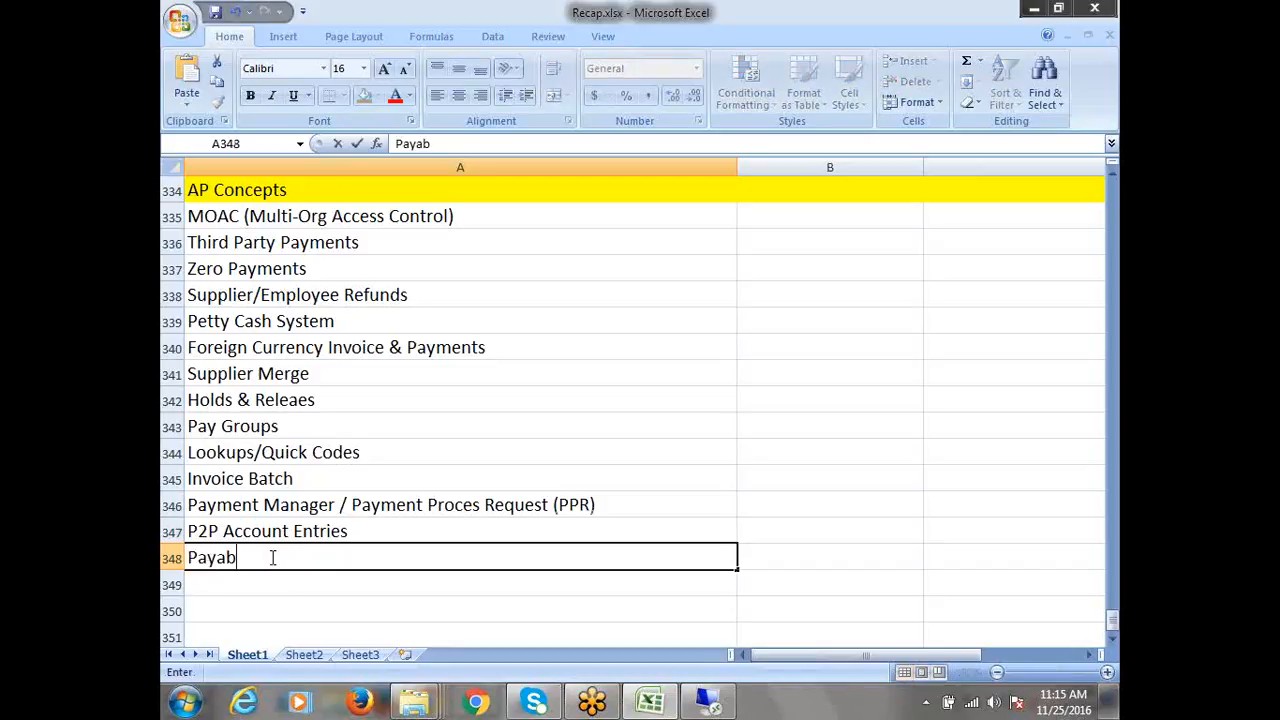
pyautogui.write('les Accounting Entries')
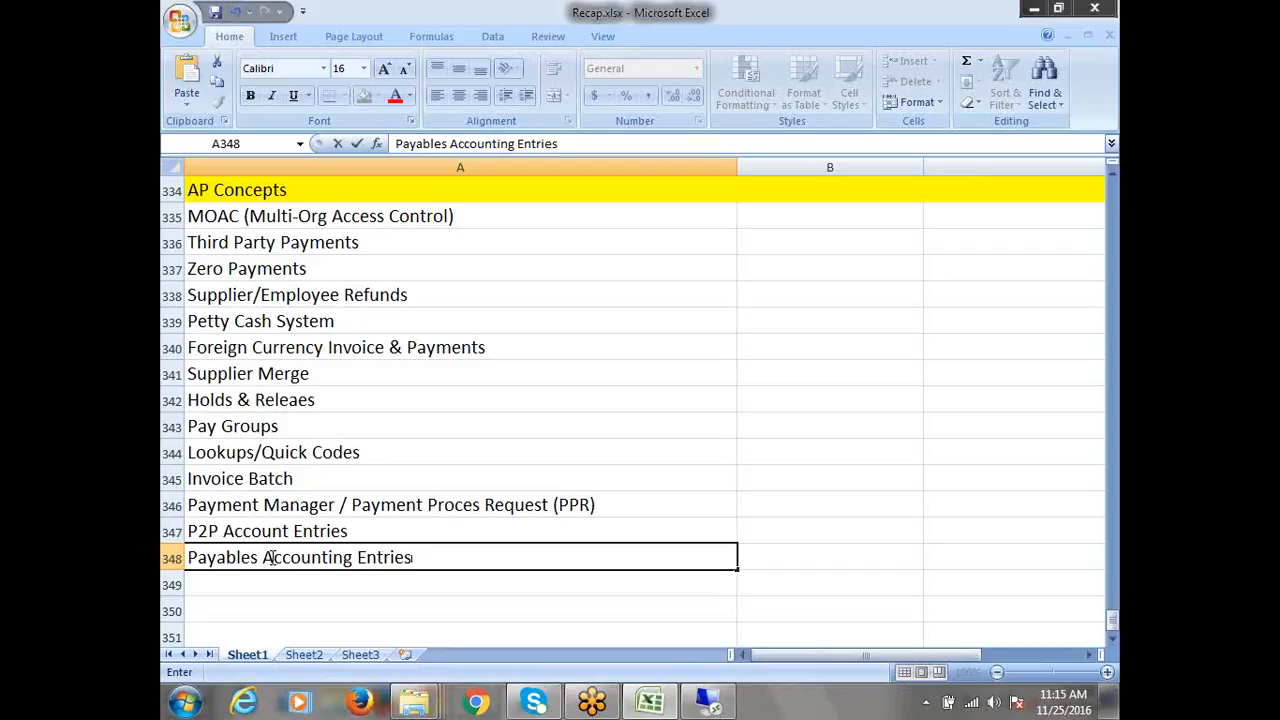
pyautogui.press('Return')
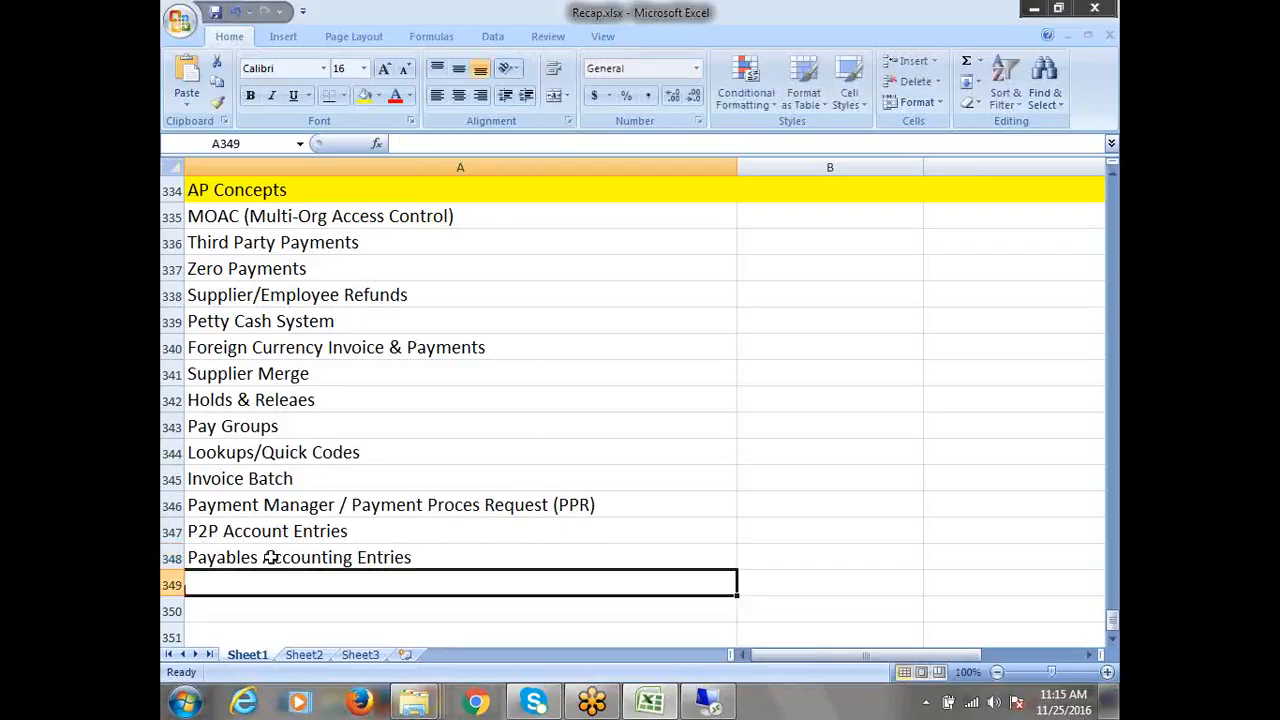
pyautogui.write('AP ')
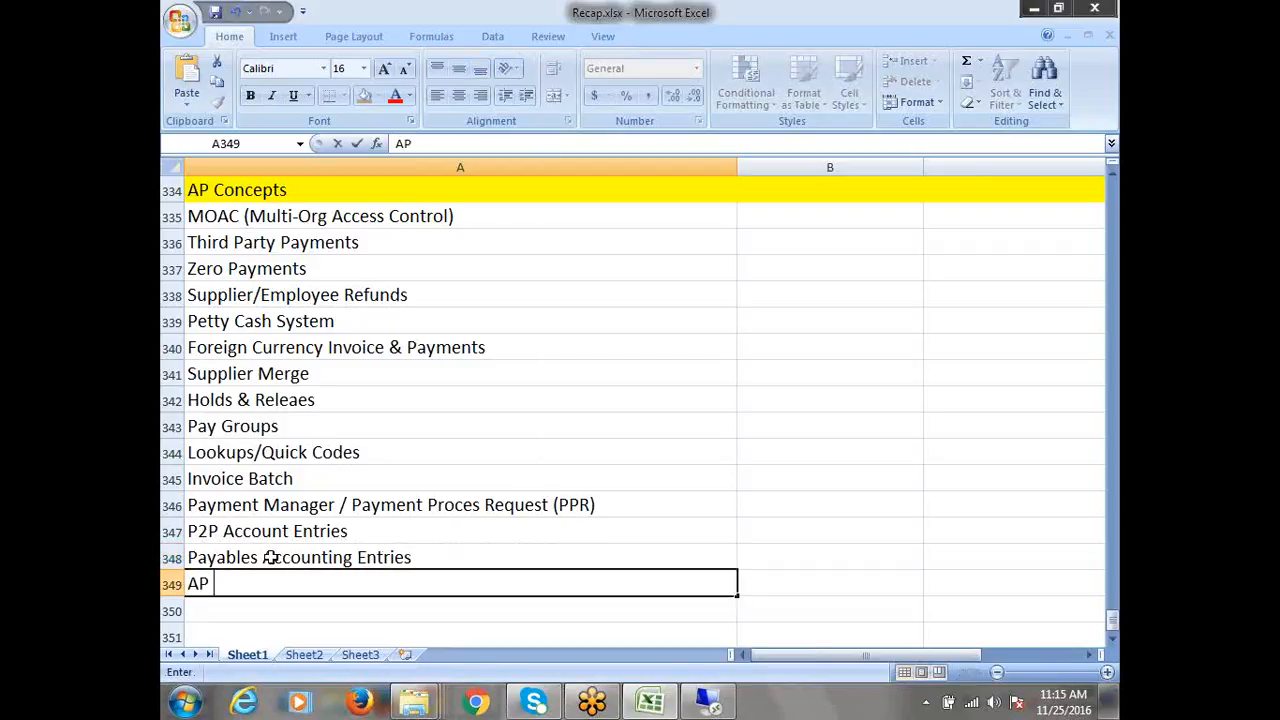
pyautogui.write('Base Tables')
pyautogui.press('Return')
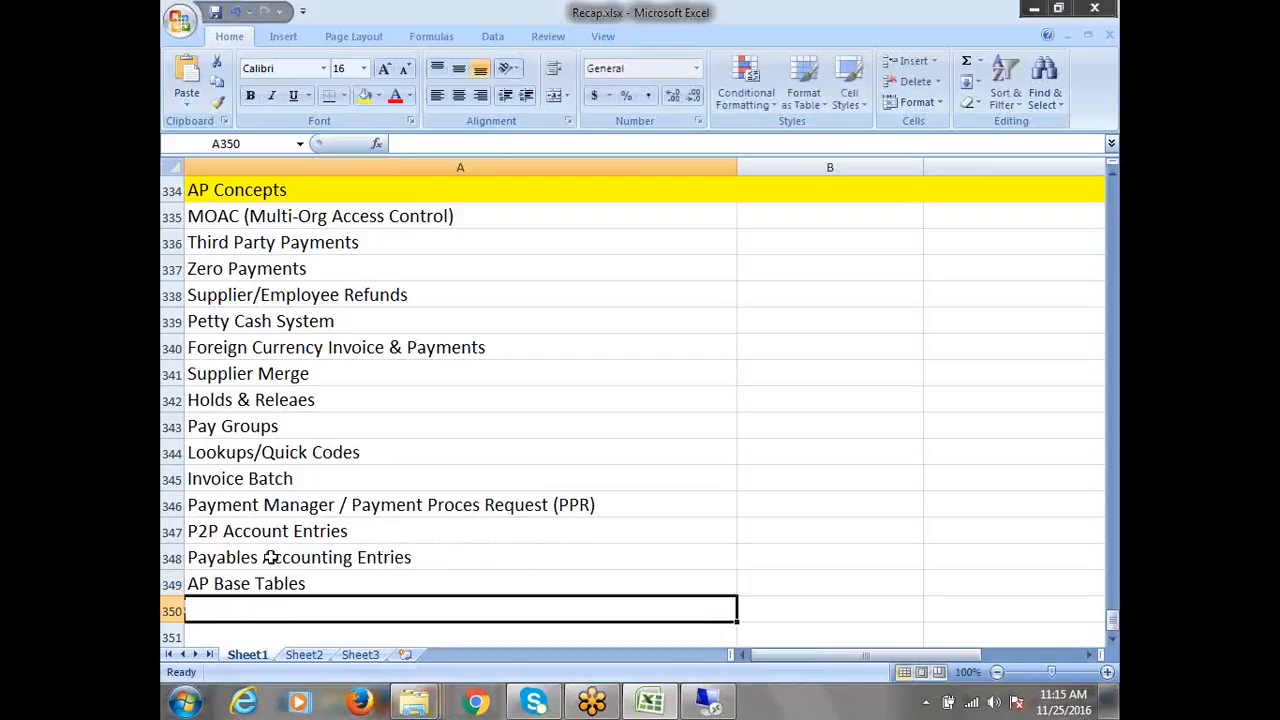
# Add AP Interfaces & Interface Tables and Key Reports in Payables in A350 and A351
pyautogui.write('AP I')
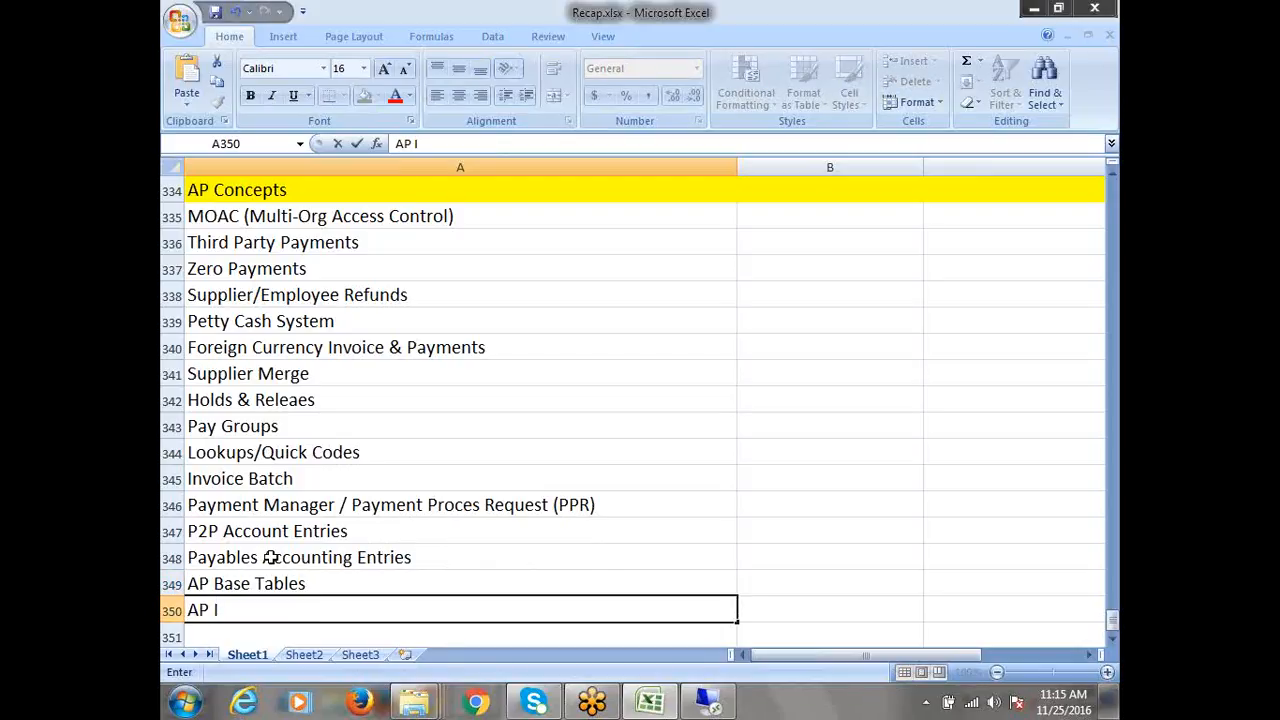
pyautogui.write('nterfaces & ')
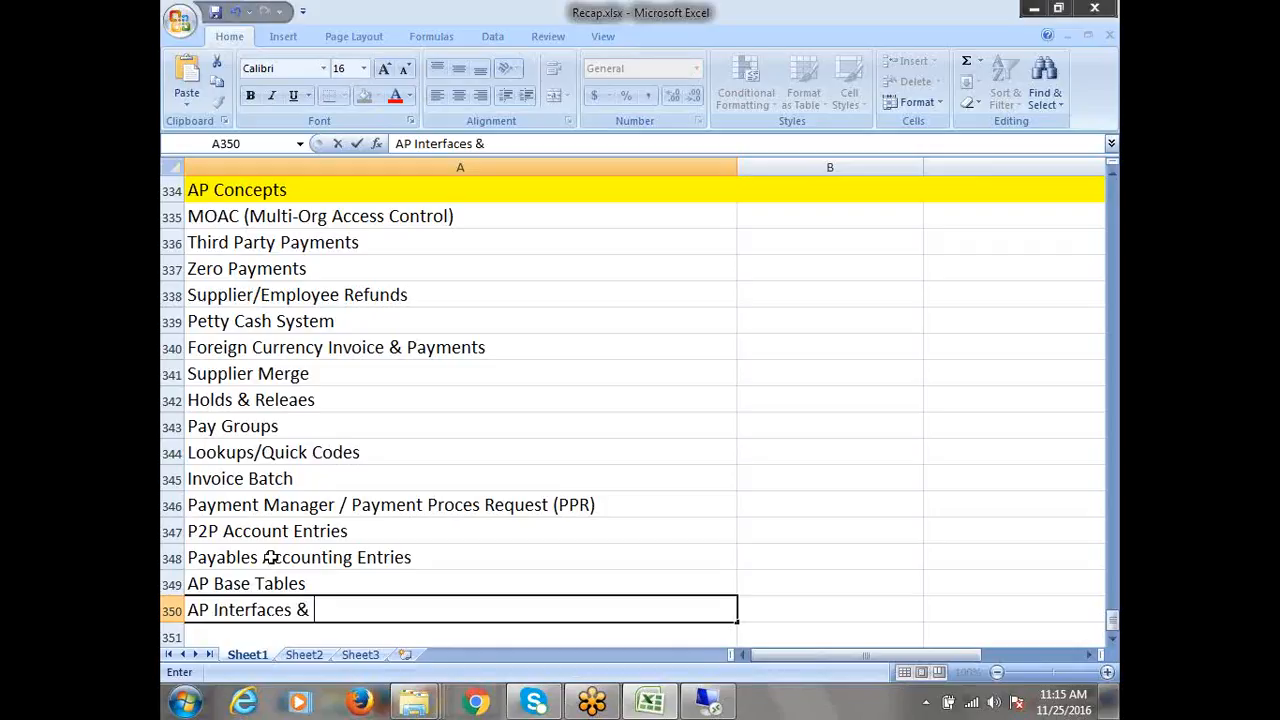
pyautogui.write('Tables')
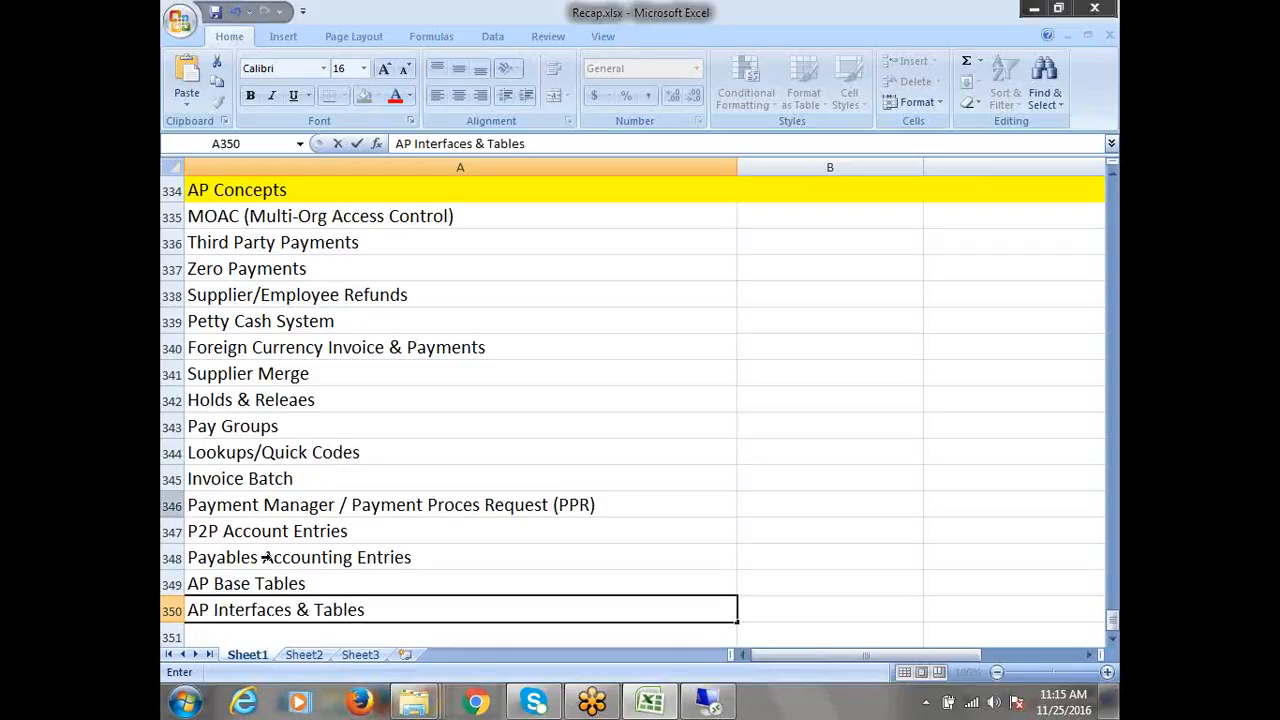
pyautogui.click(316, 609)
pyautogui.write('Interfa ')
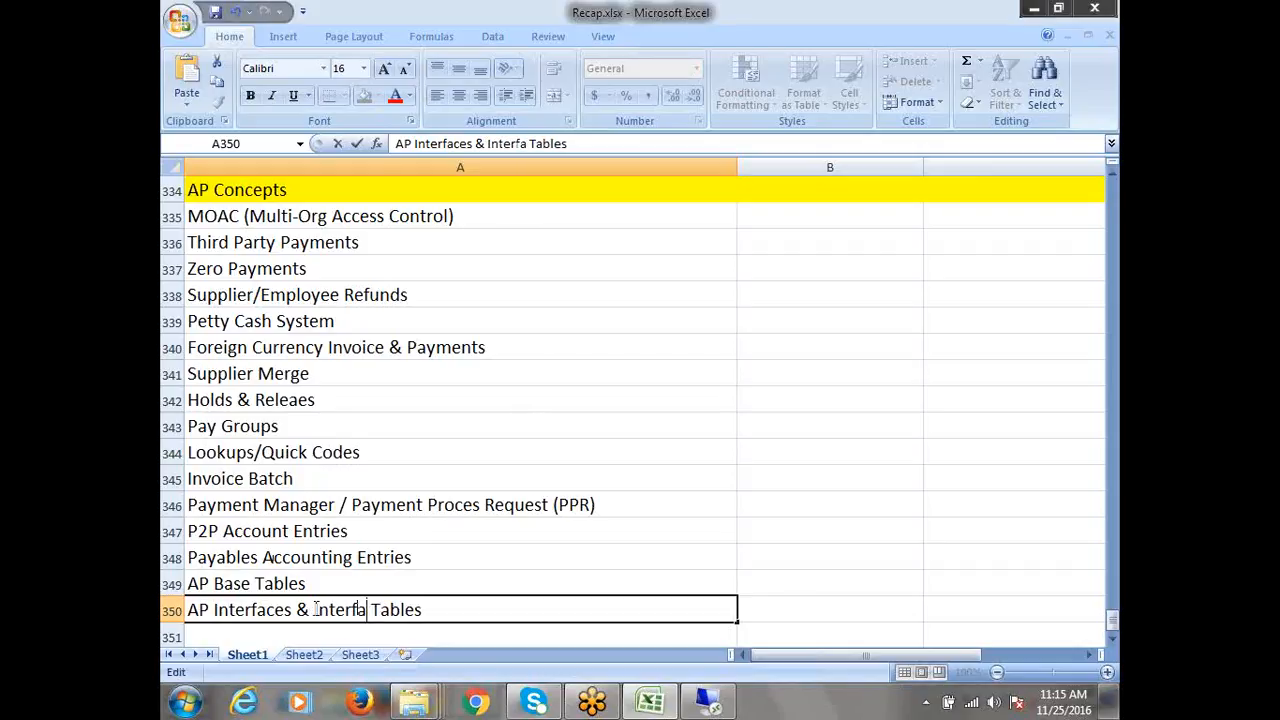
pyautogui.write('ce')
pyautogui.scroll(-1, 314, 560)
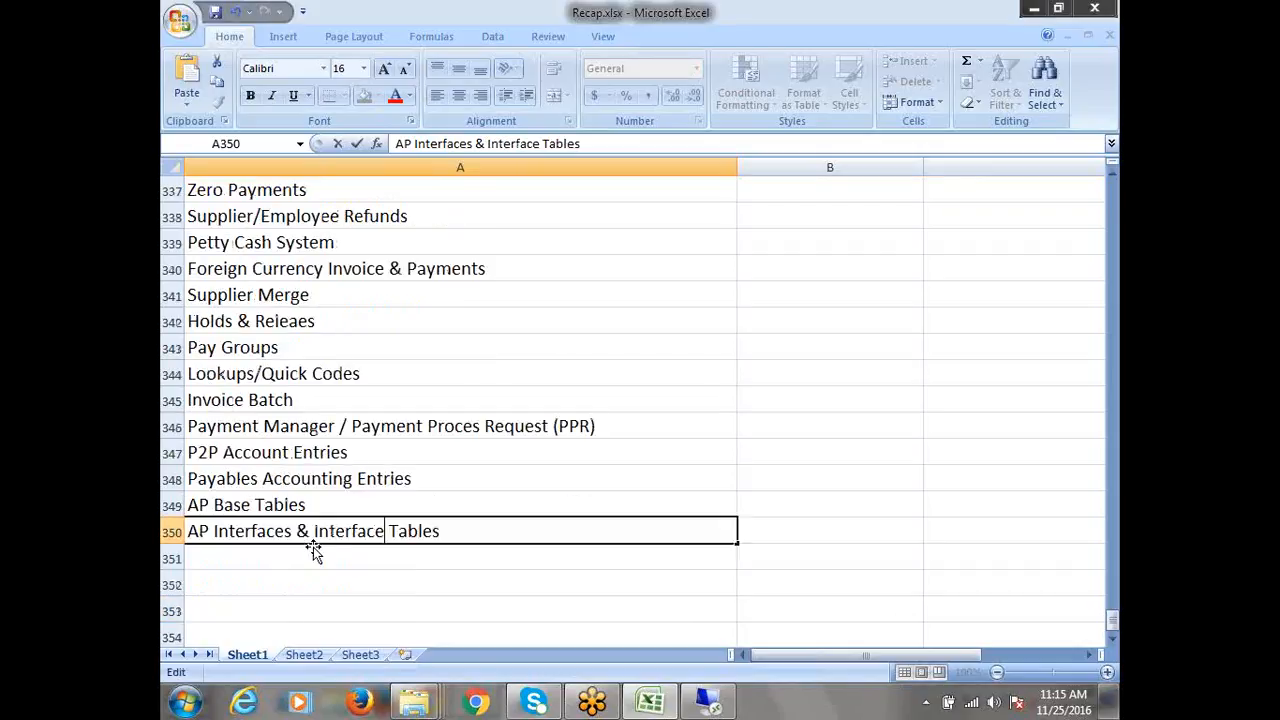
pyautogui.click(261, 554)
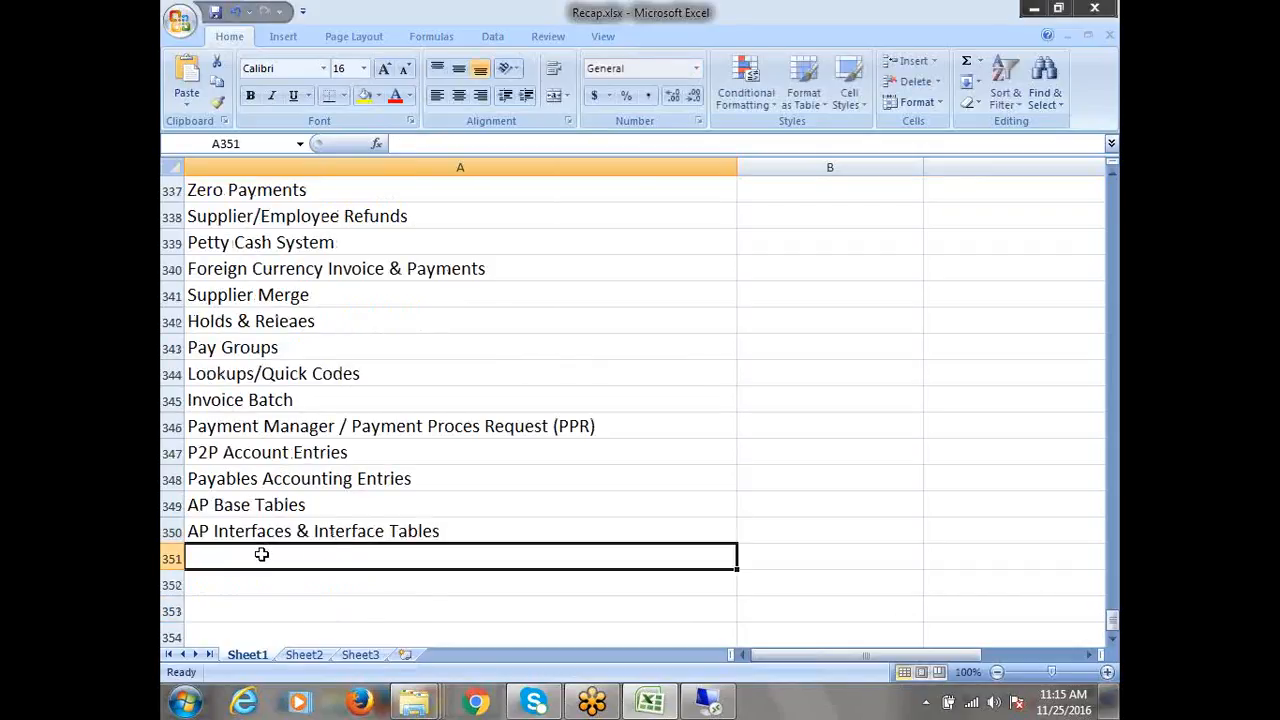
pyautogui.write('Key')
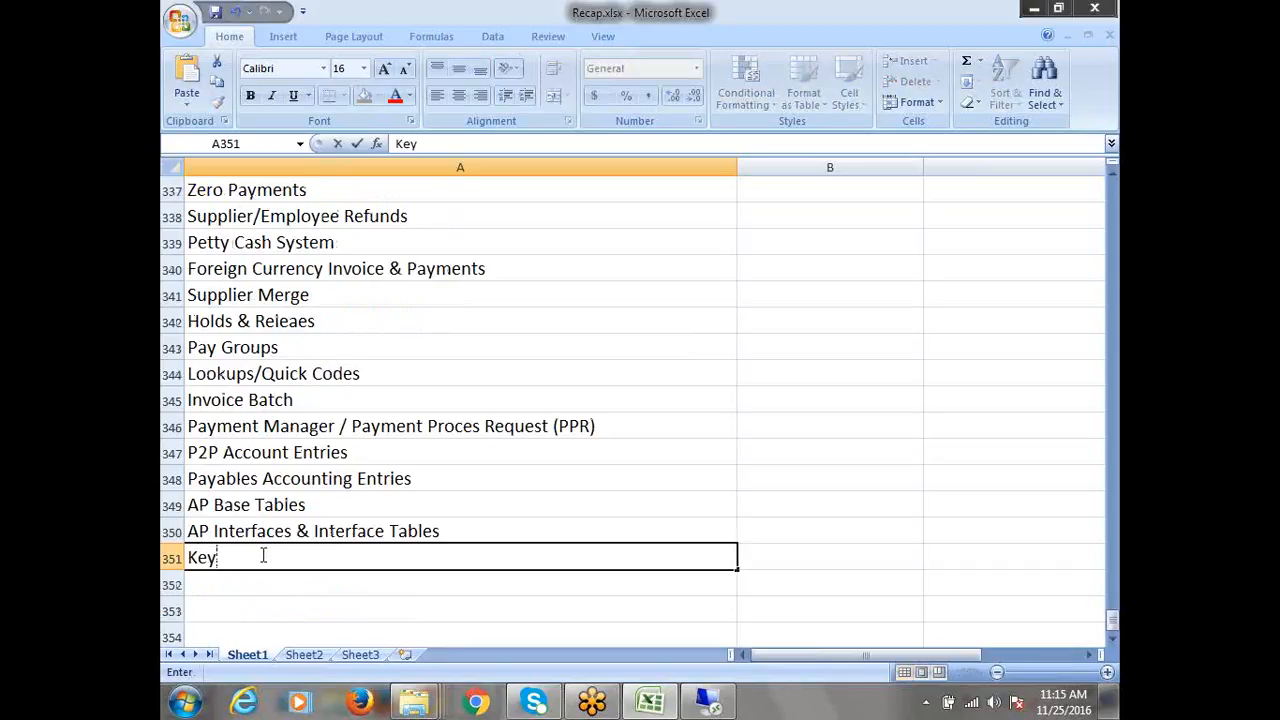
pyautogui.write(' Reports in A')
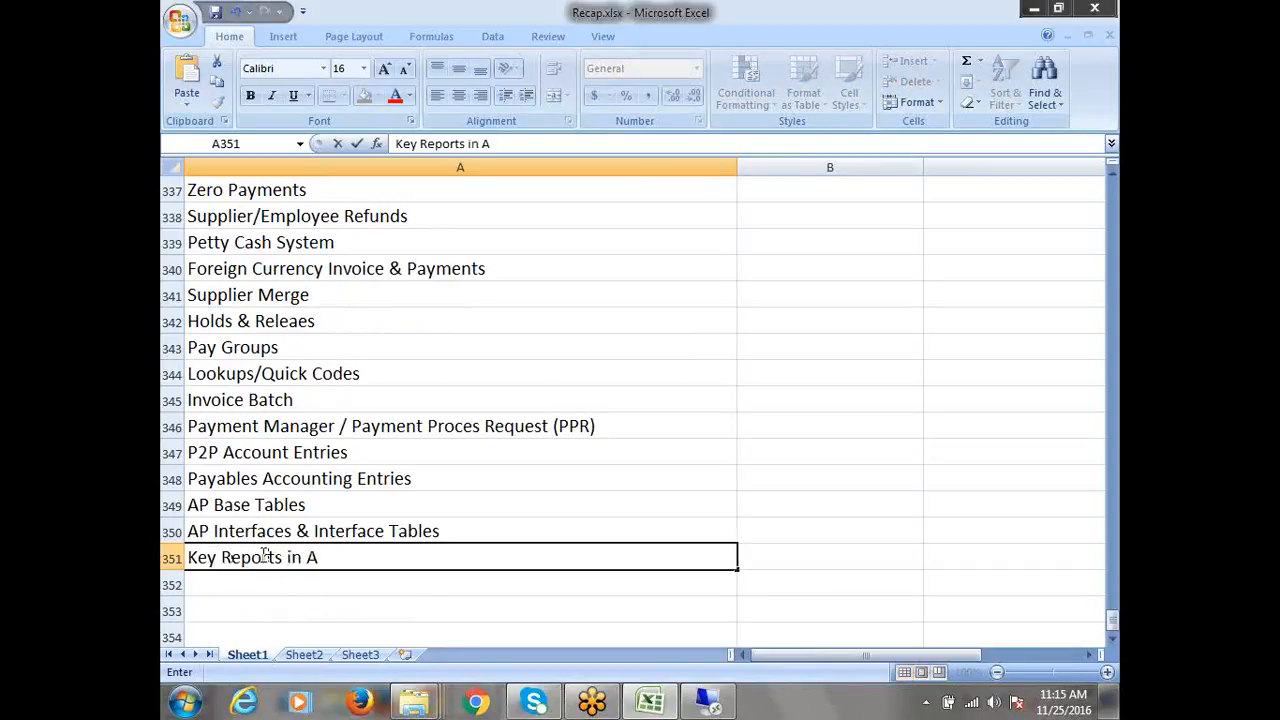
pyautogui.press('BackSpace')
pyautogui.write('Payabl')
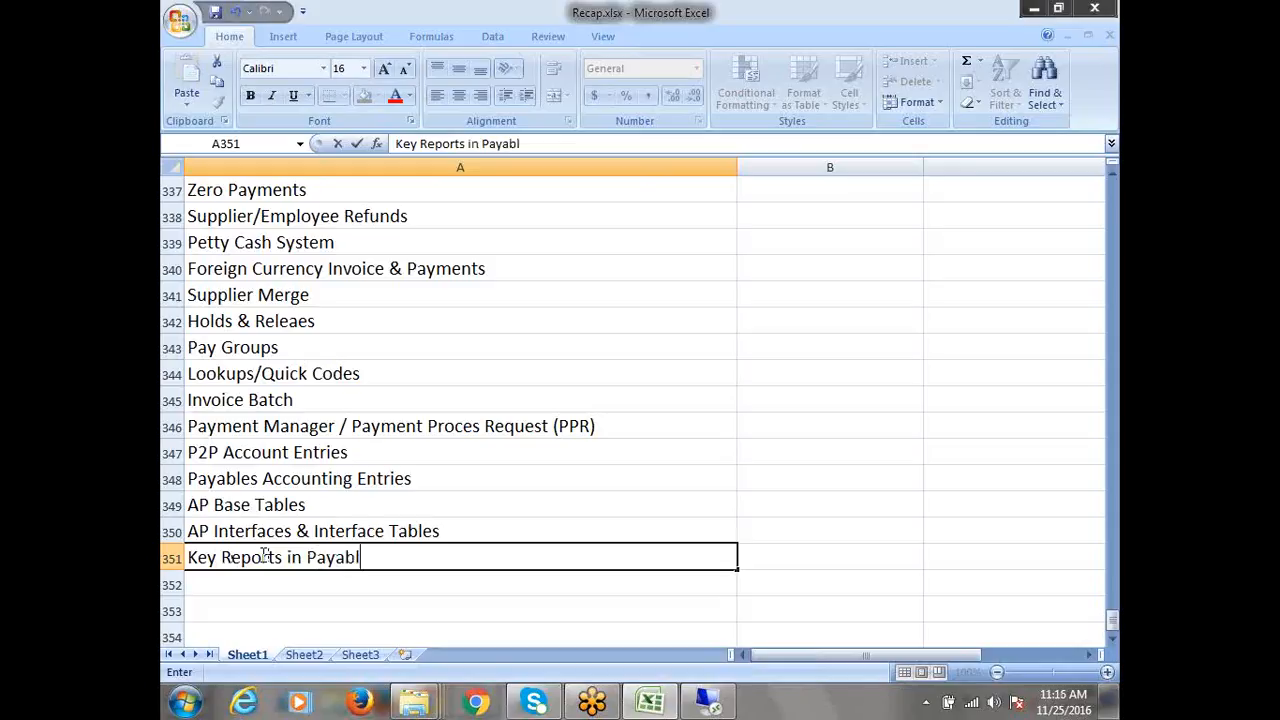
pyautogui.write('es')
pyautogui.hotkey('ctrl', 'Return')
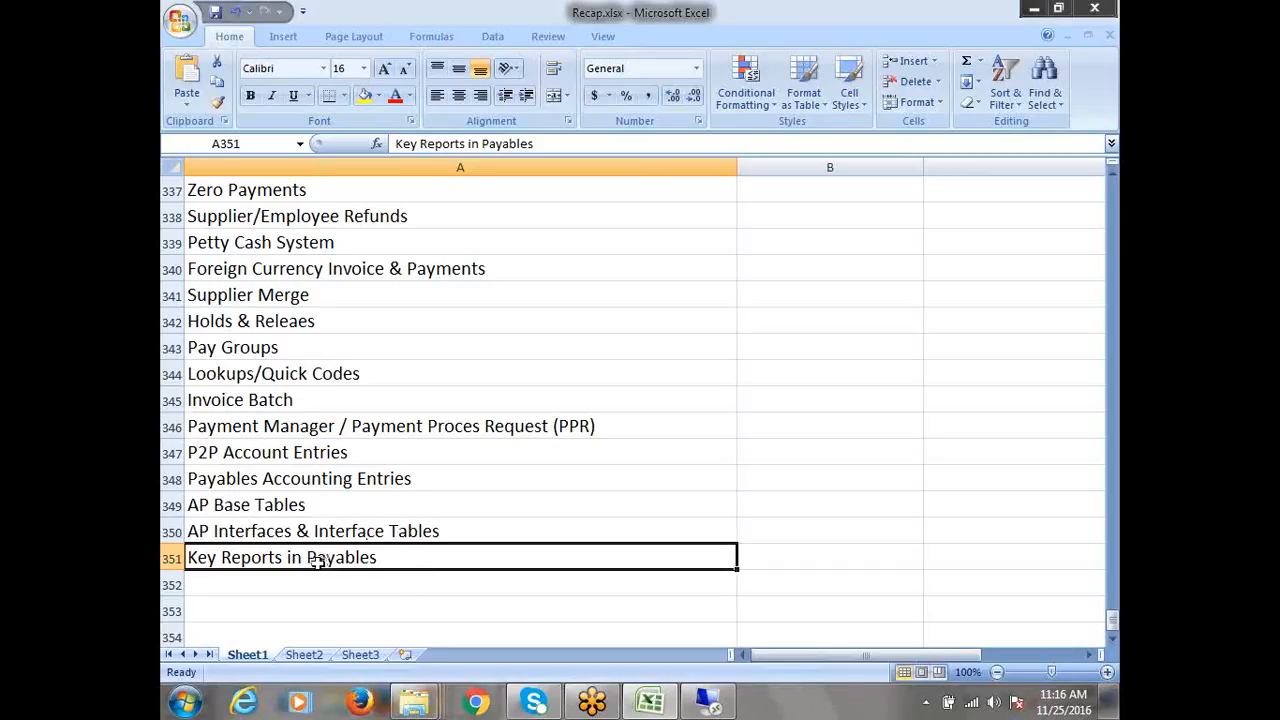
# Review the AP Concepts topics from MOAC through Lookups/Quick Codes
pyautogui.scroll(1, 318, 562)
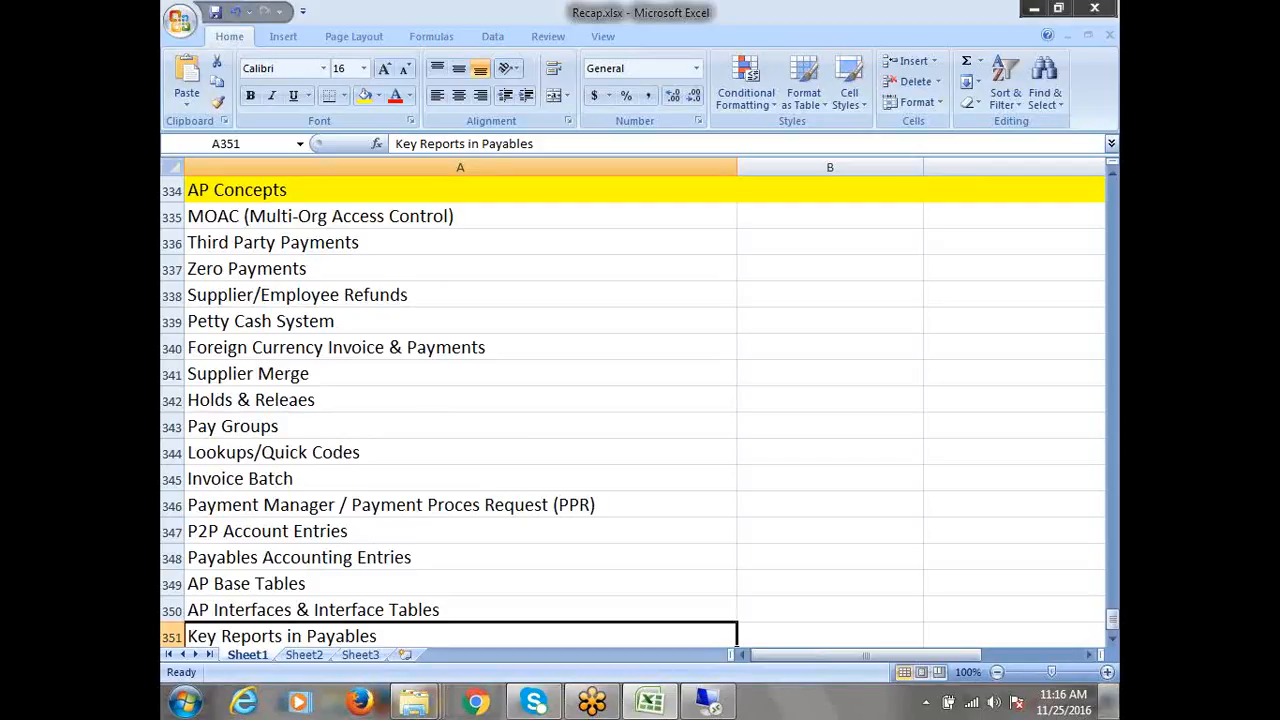
pyautogui.click(1112, 640)
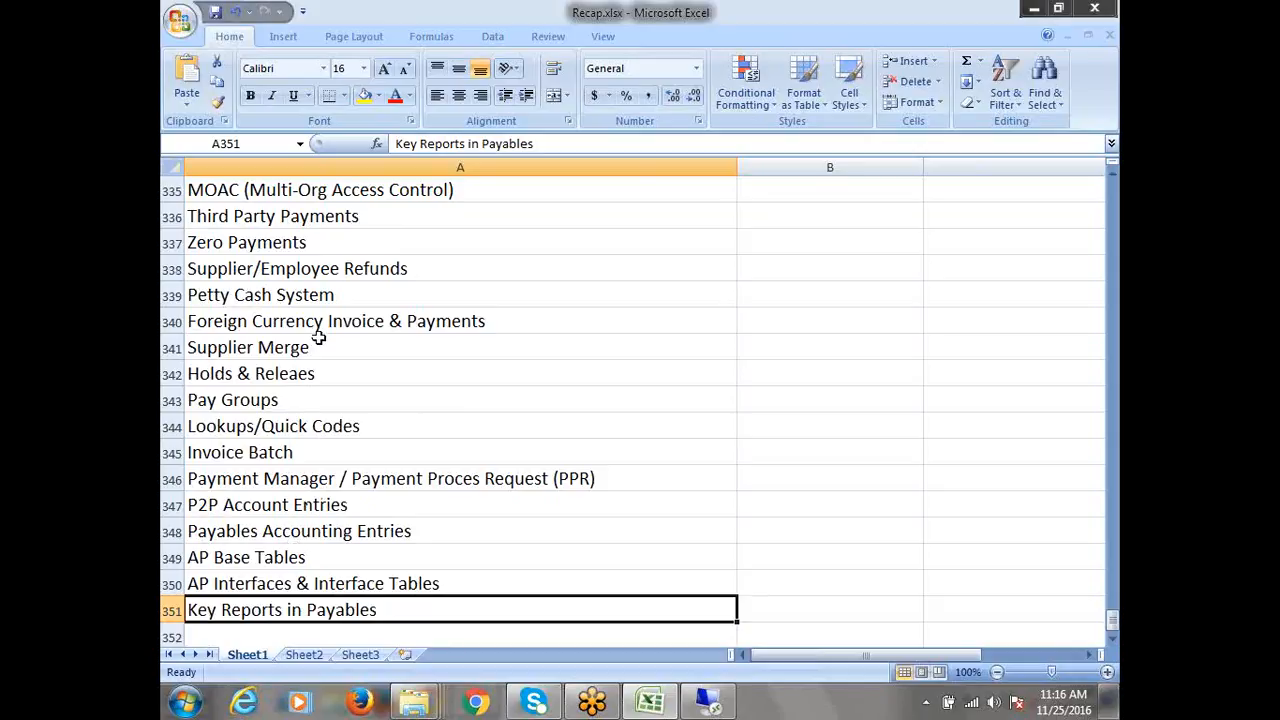
pyautogui.scroll(1, 518, 356)
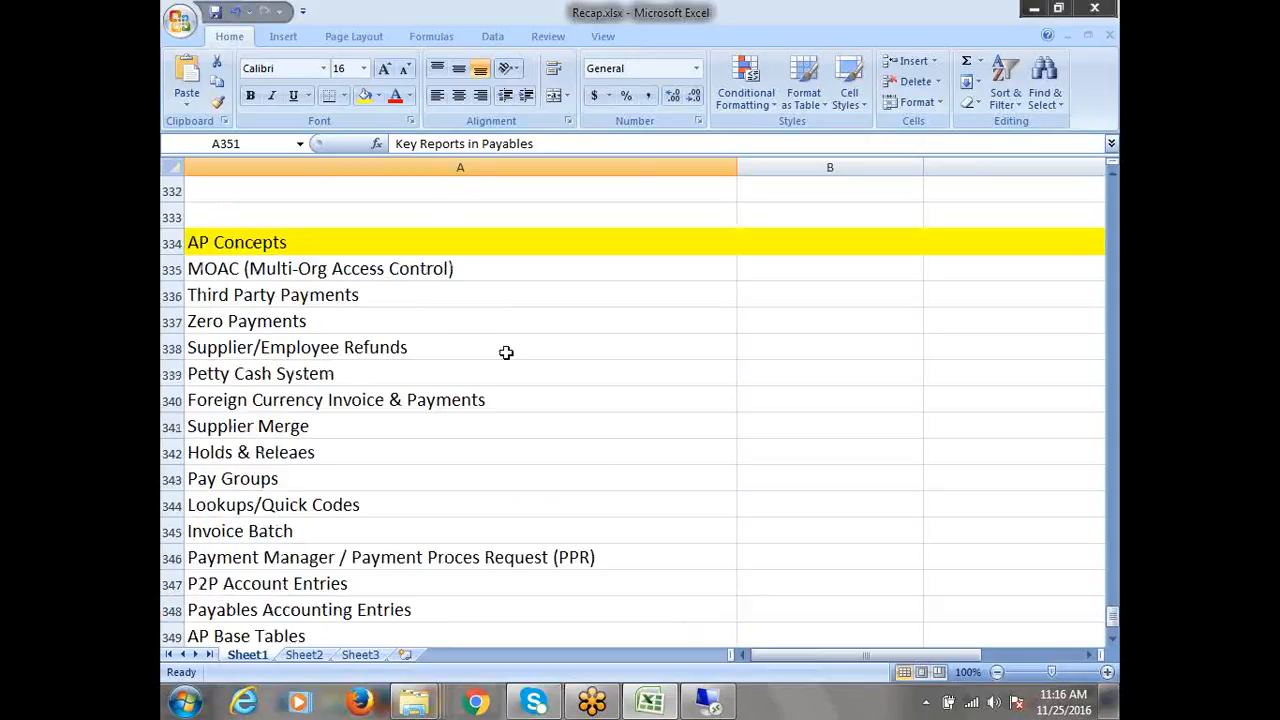
pyautogui.click(362, 270)
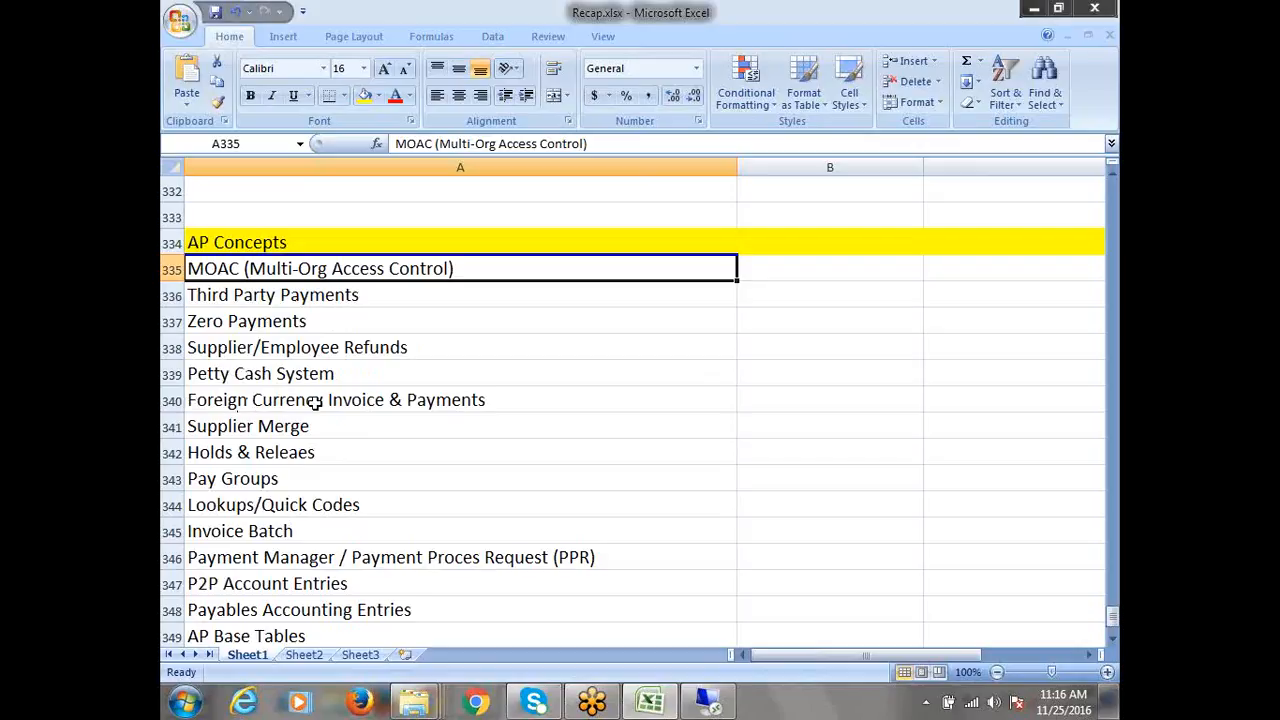
pyautogui.click(256, 432)
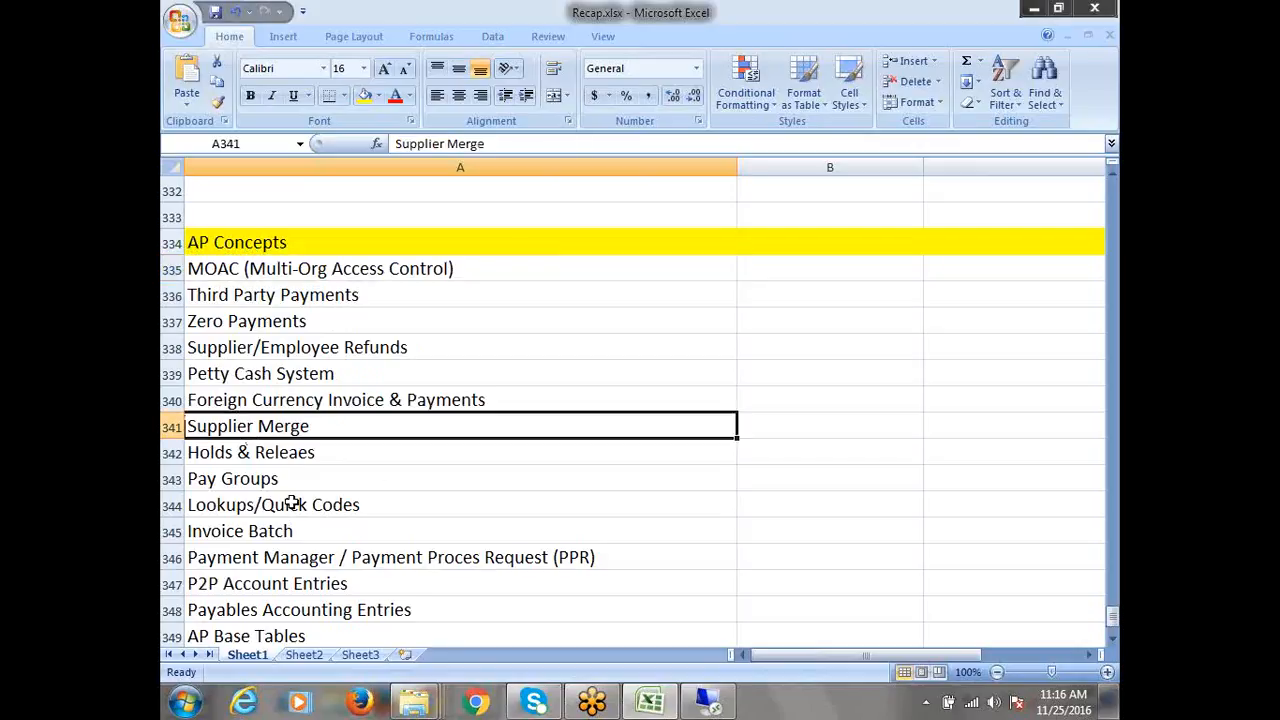
pyautogui.click(258, 455)
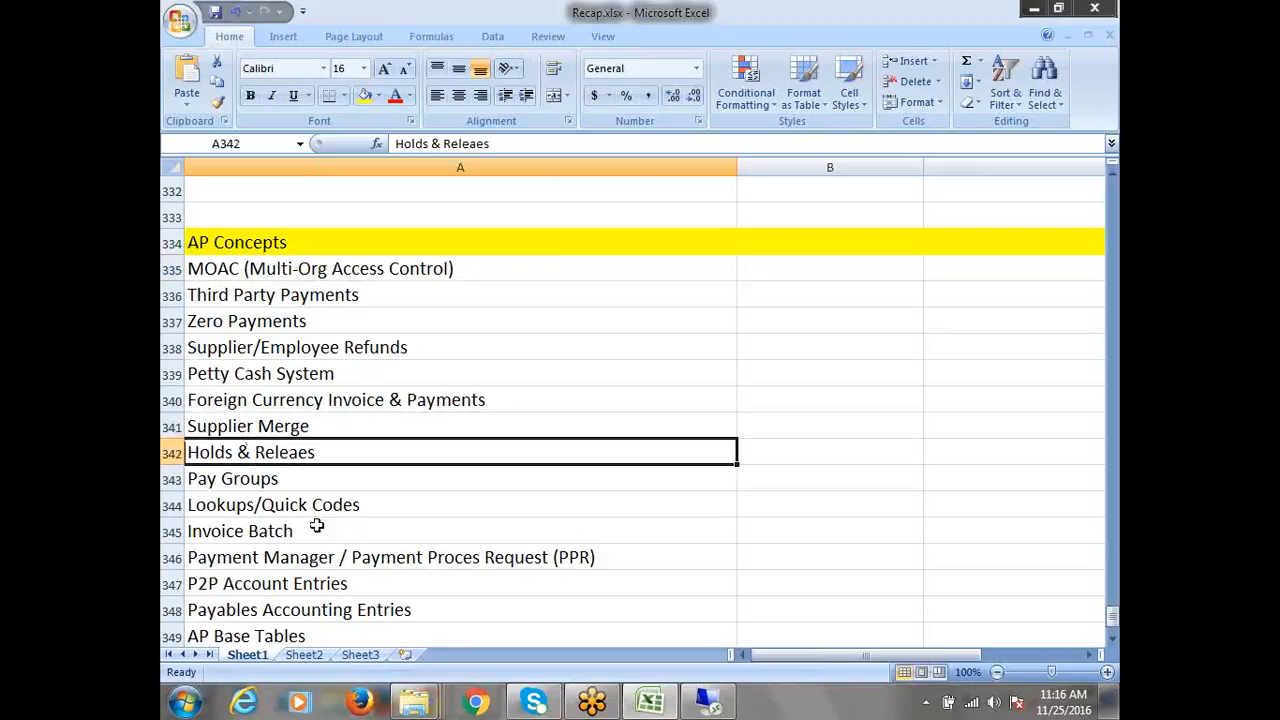
pyautogui.click(267, 485)
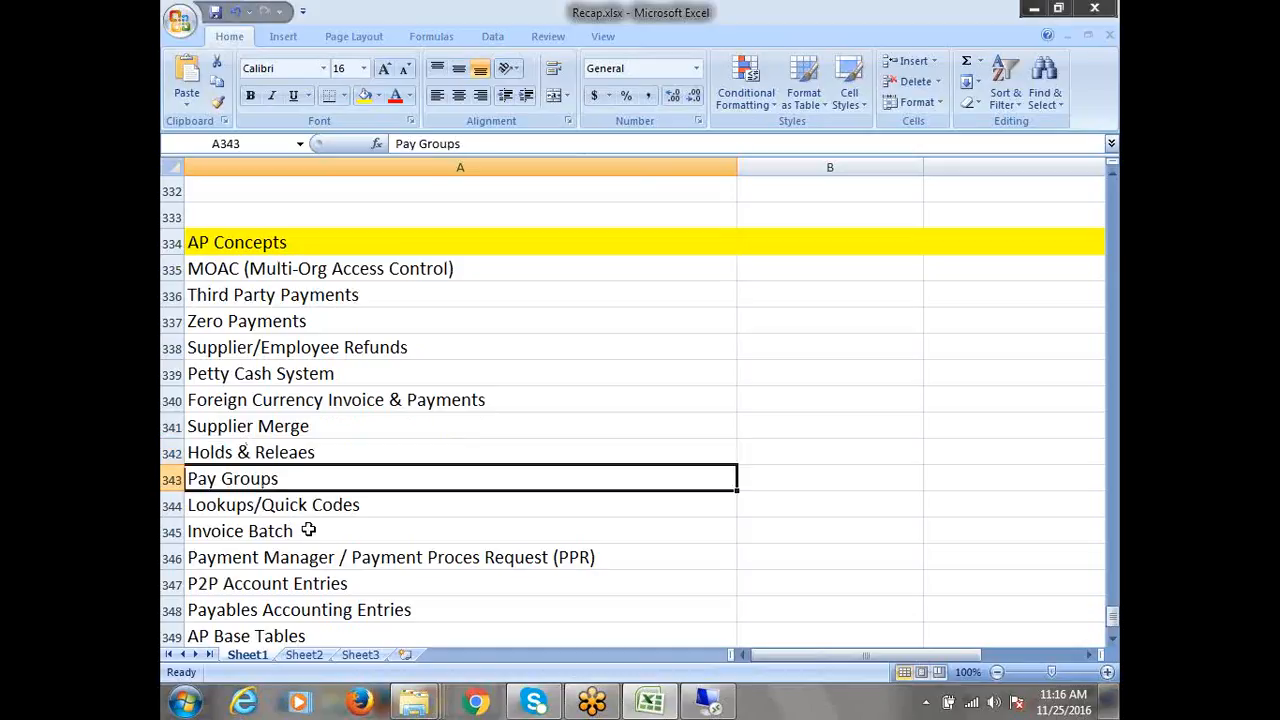
pyautogui.click(268, 515)
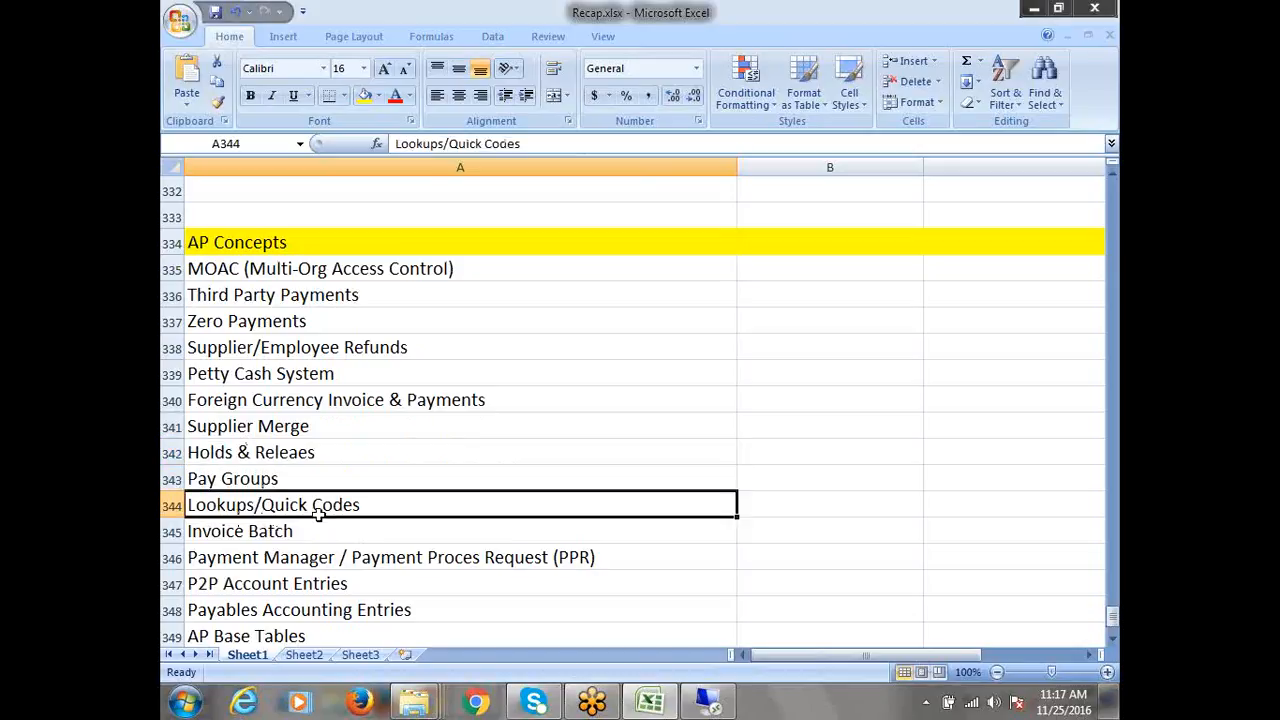
# Review the remaining topics, Invoice Batch through Key Reports in Payables, leaving A346 unchanged
pyautogui.scroll(-1, 340, 514)
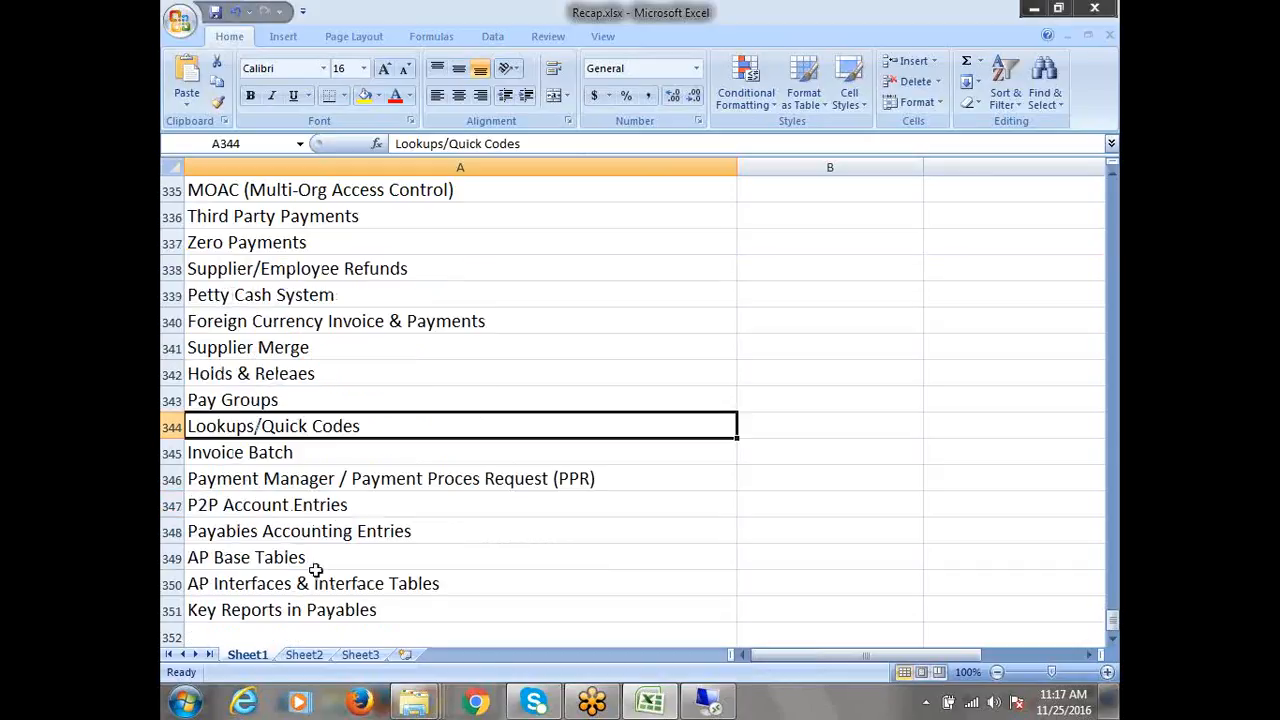
pyautogui.click(238, 458)
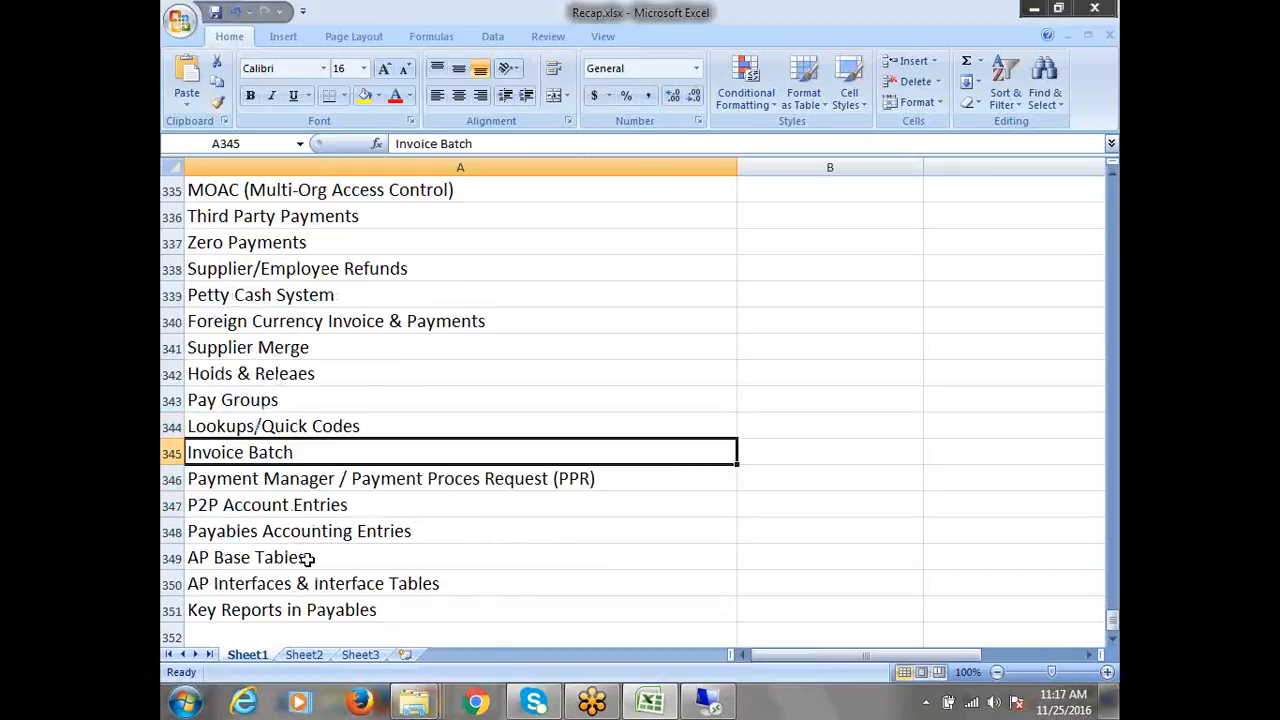
pyautogui.click(347, 472)
pyautogui.doubleClick(349, 478)
pyautogui.moveTo(349, 478); pyautogui.dragTo(523, 503)
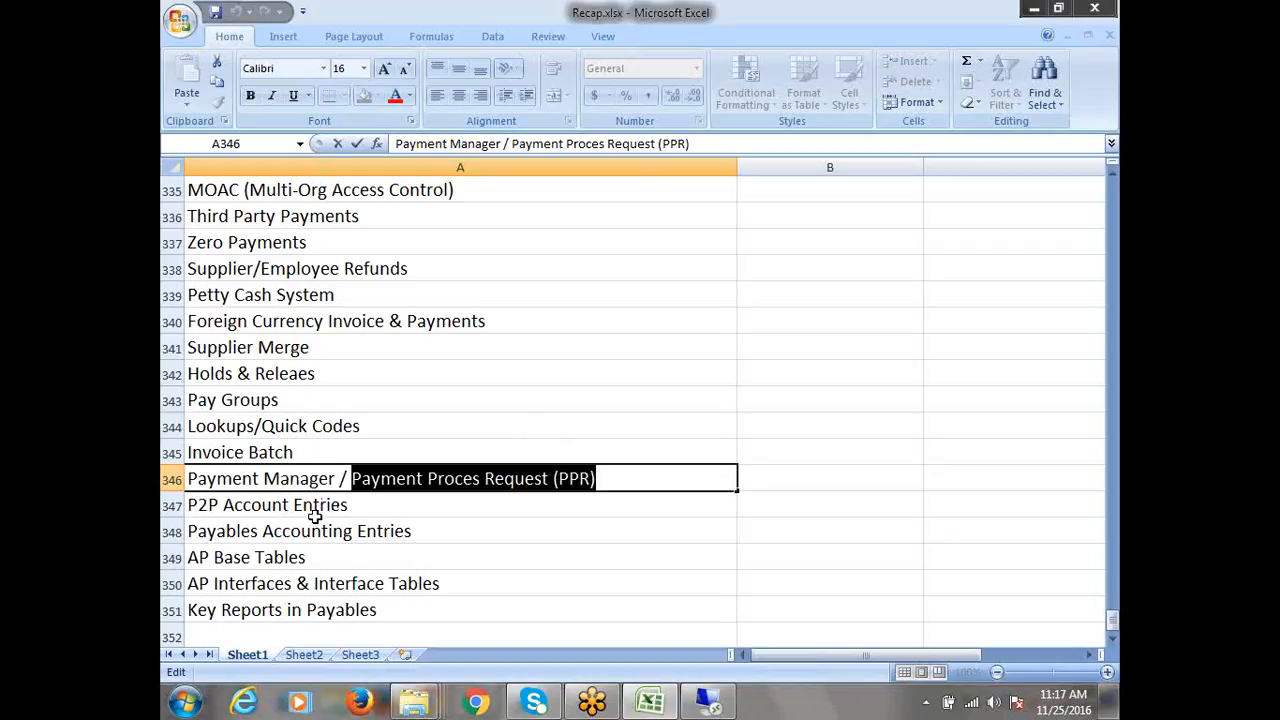
pyautogui.click(285, 510)
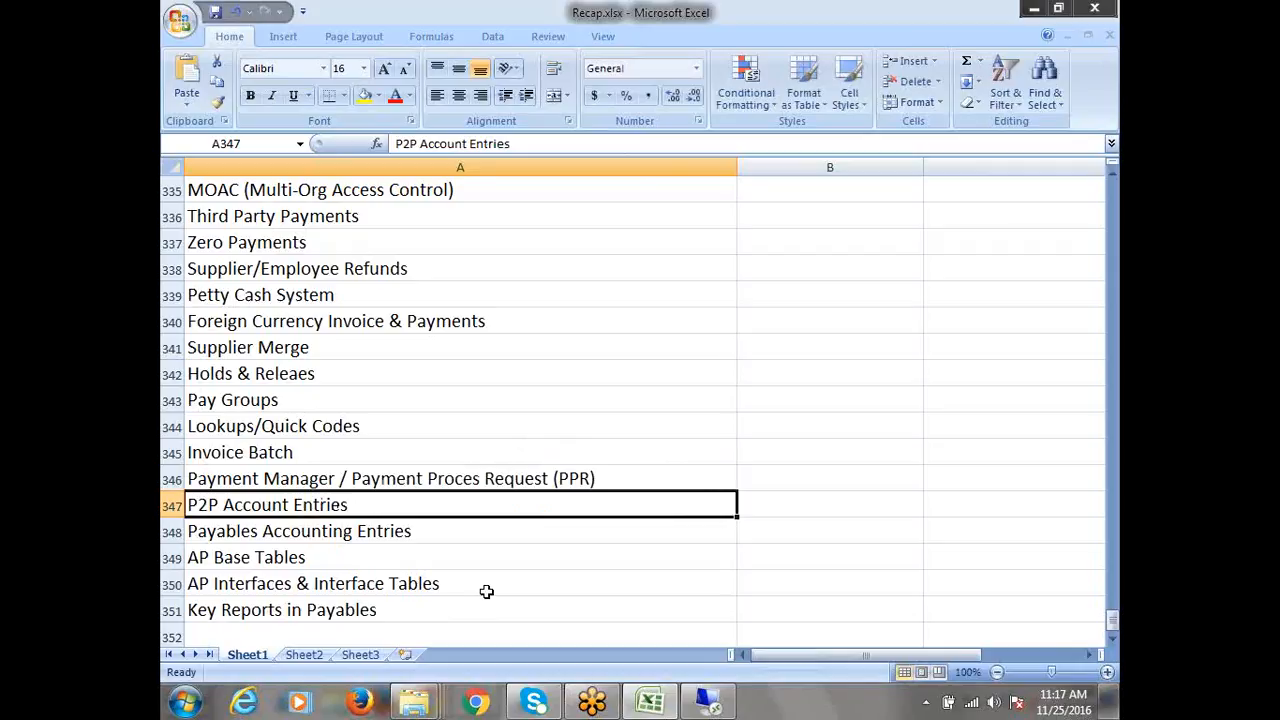
pyautogui.click(358, 533)
pyautogui.click(266, 556)
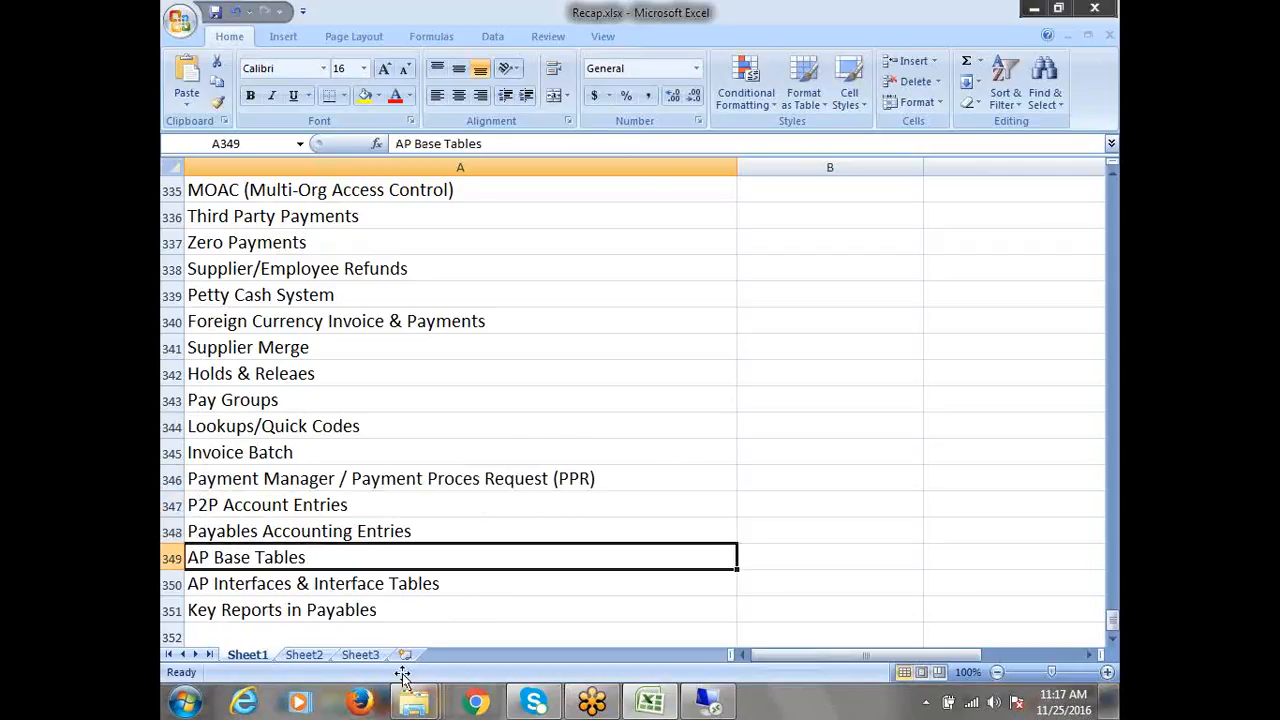
pyautogui.scroll(-2, 424, 610)
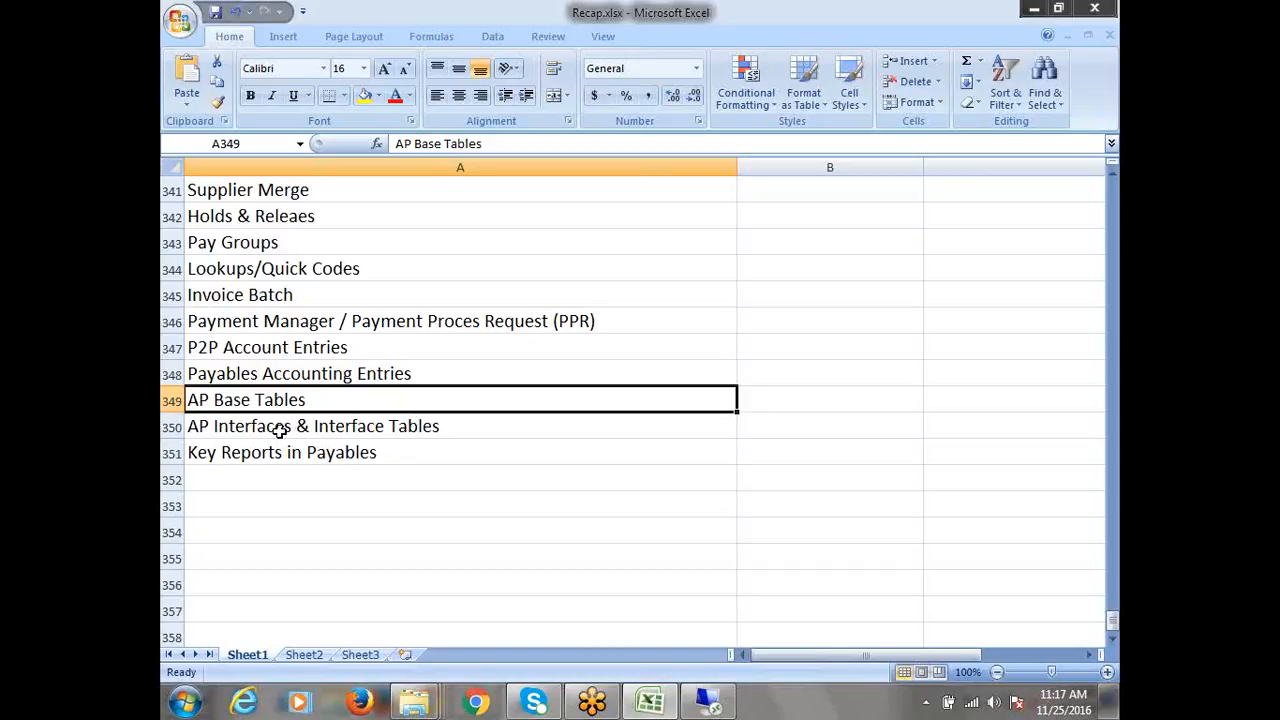
pyautogui.click(338, 444)
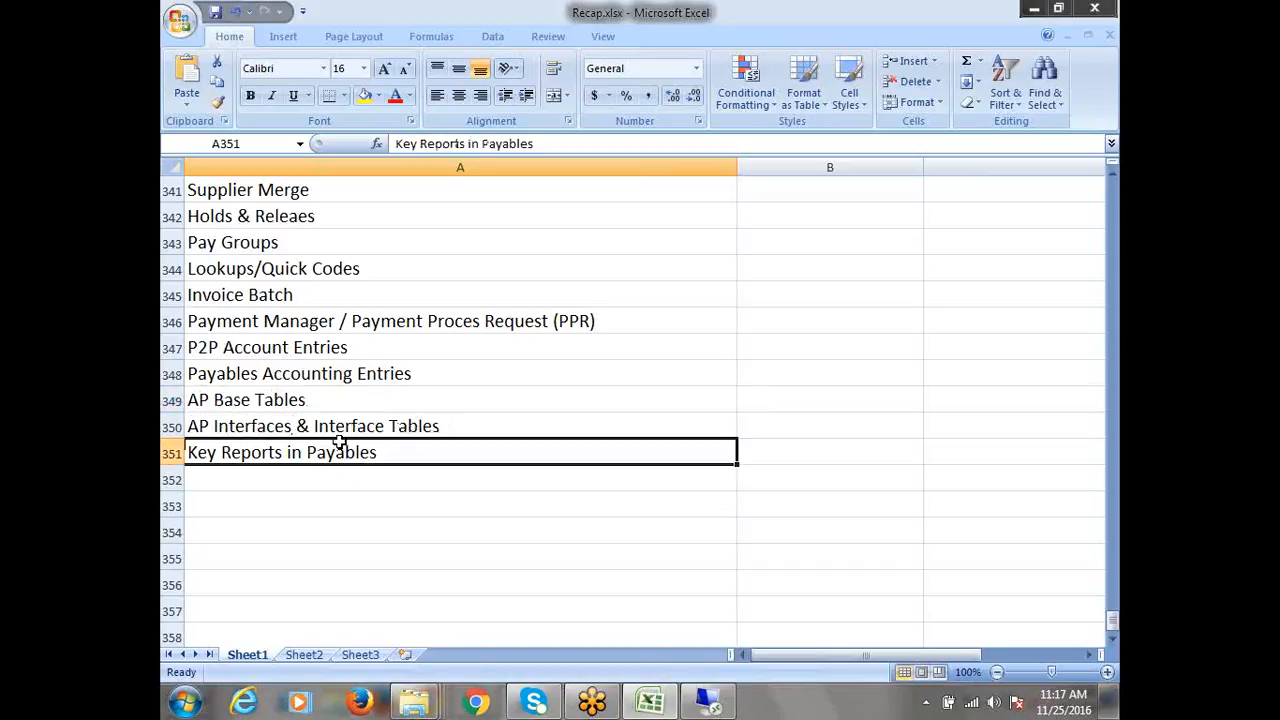
pyautogui.click(284, 408)
pyautogui.click(352, 425)
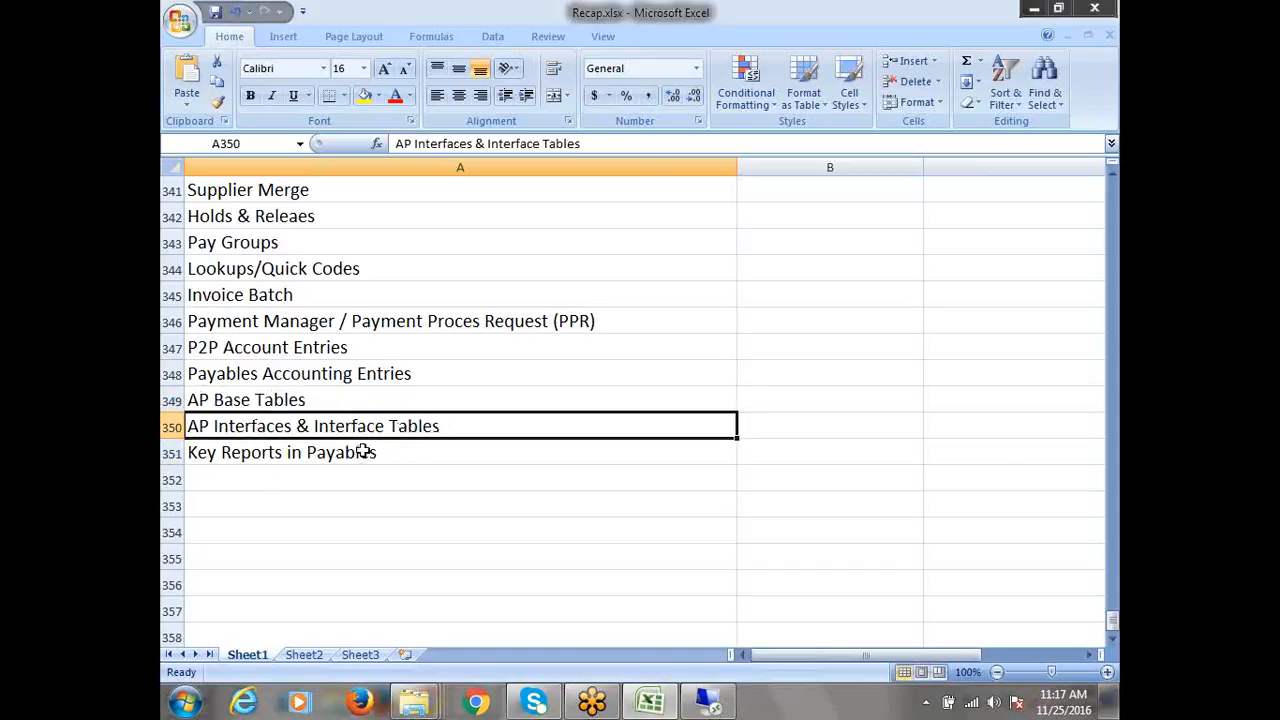
pyautogui.click(256, 458)
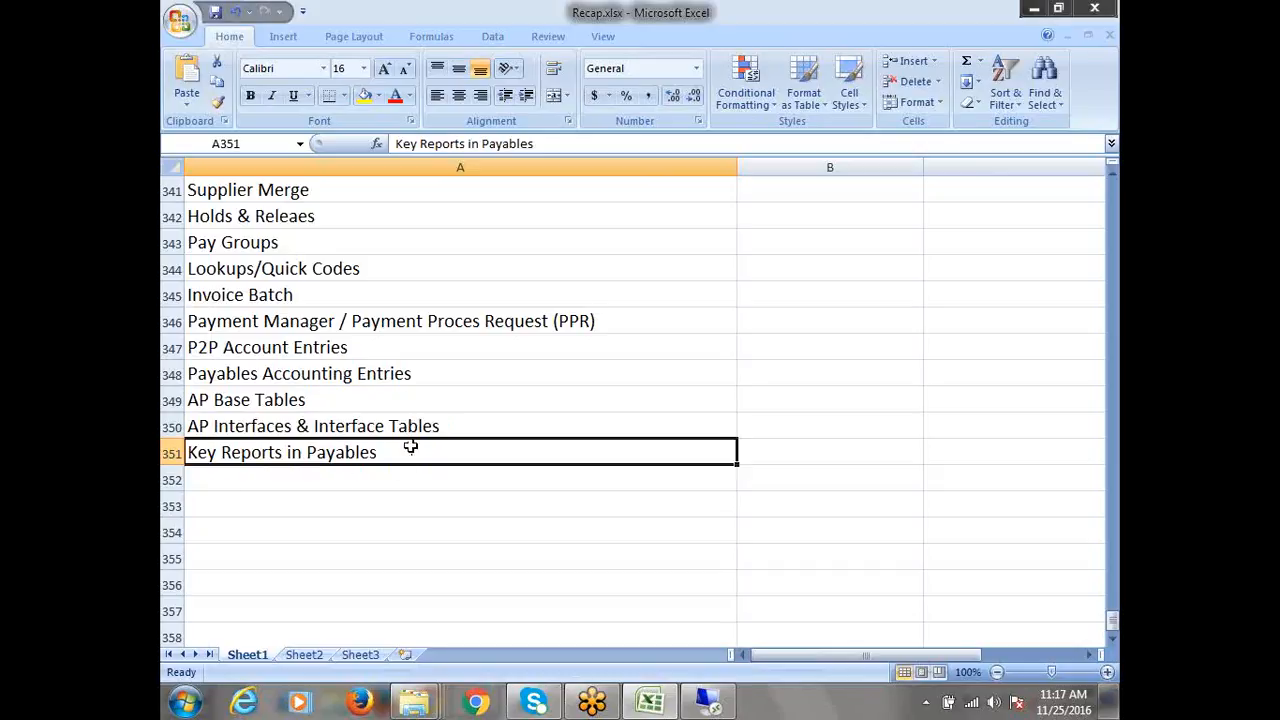
pyautogui.scroll(3, 410, 447)
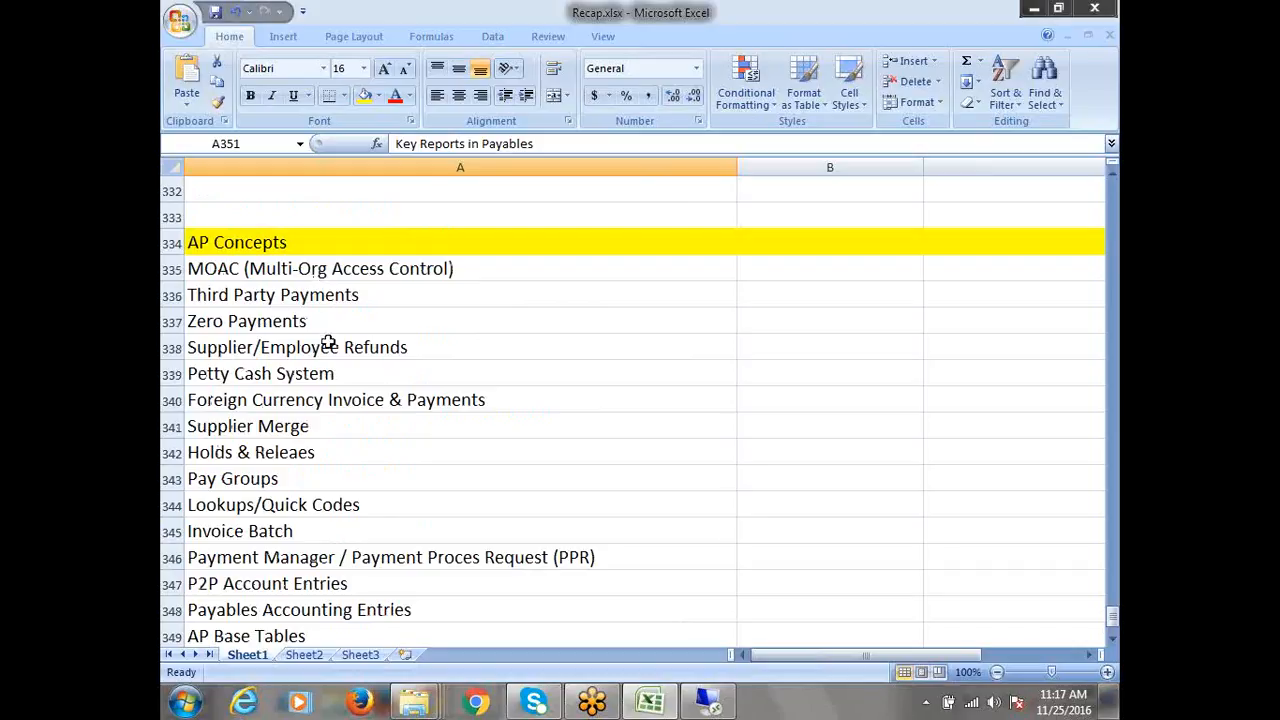
# Insert the first three blank rows at rows 333–335, above the yellow AP Concepts heading
pyautogui.scroll(1, 297, 277)
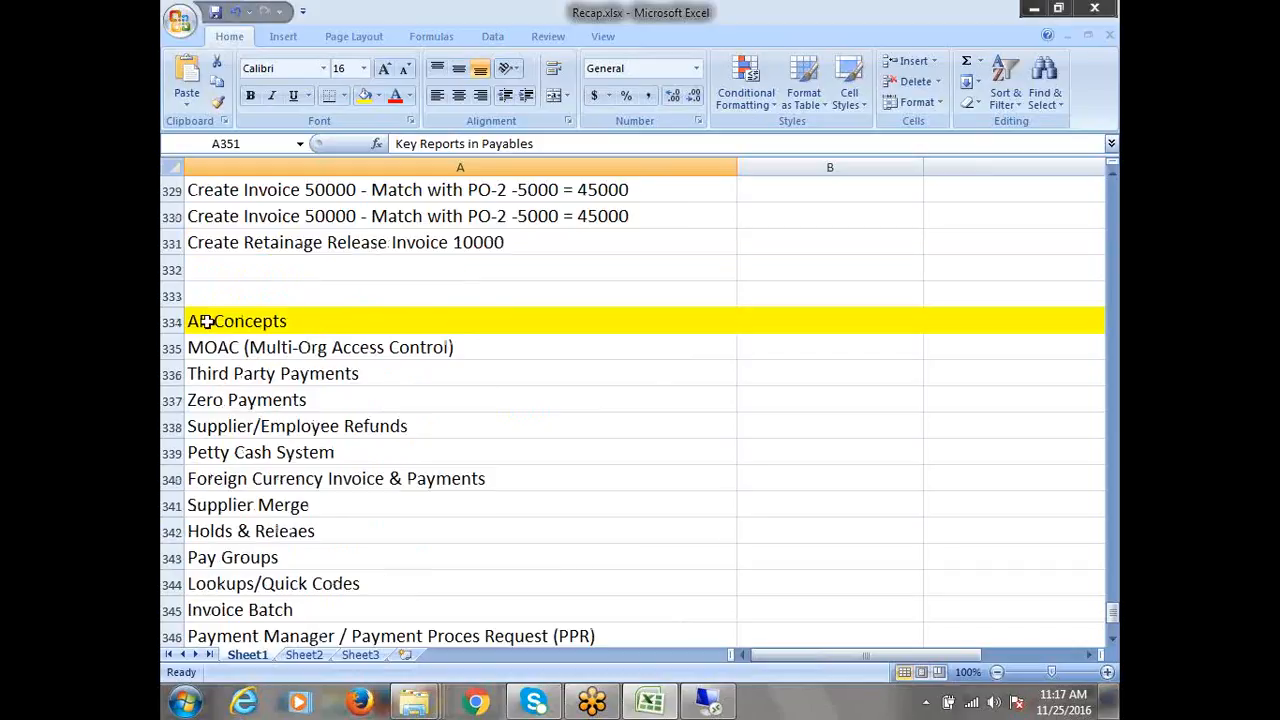
pyautogui.rightClick(171, 296)
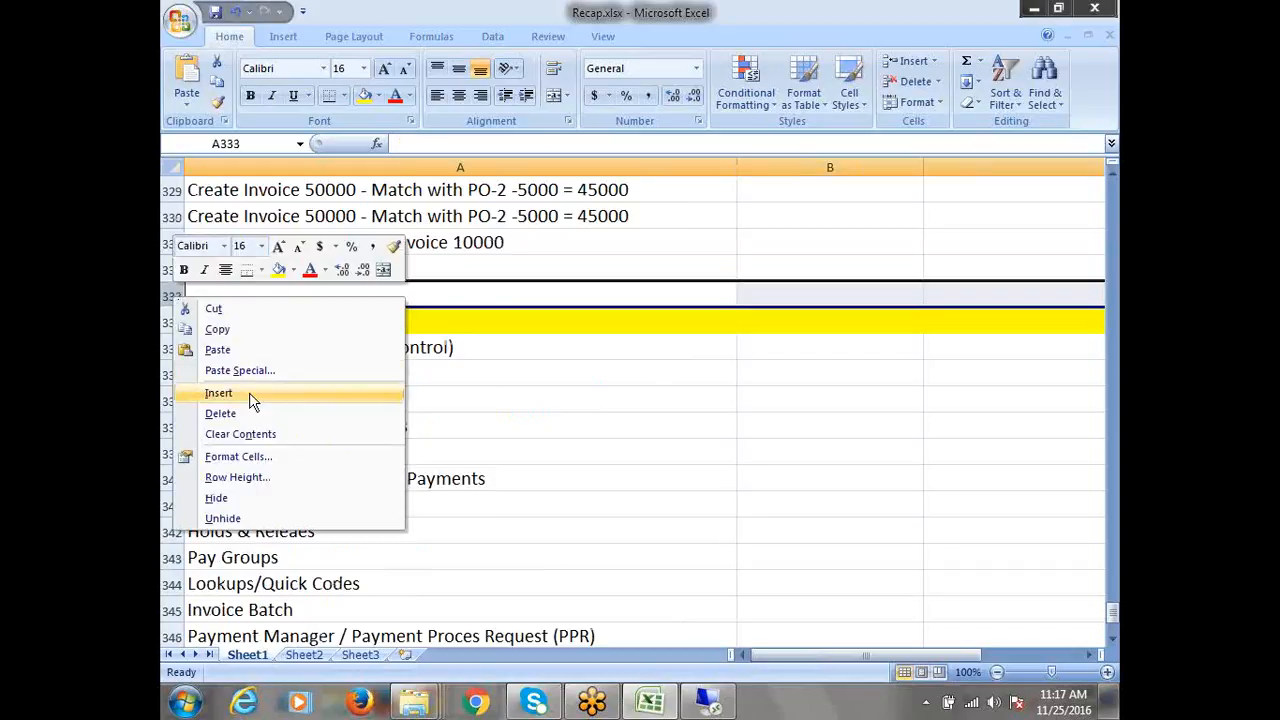
pyautogui.click(249, 396)
pyautogui.click(170, 321)
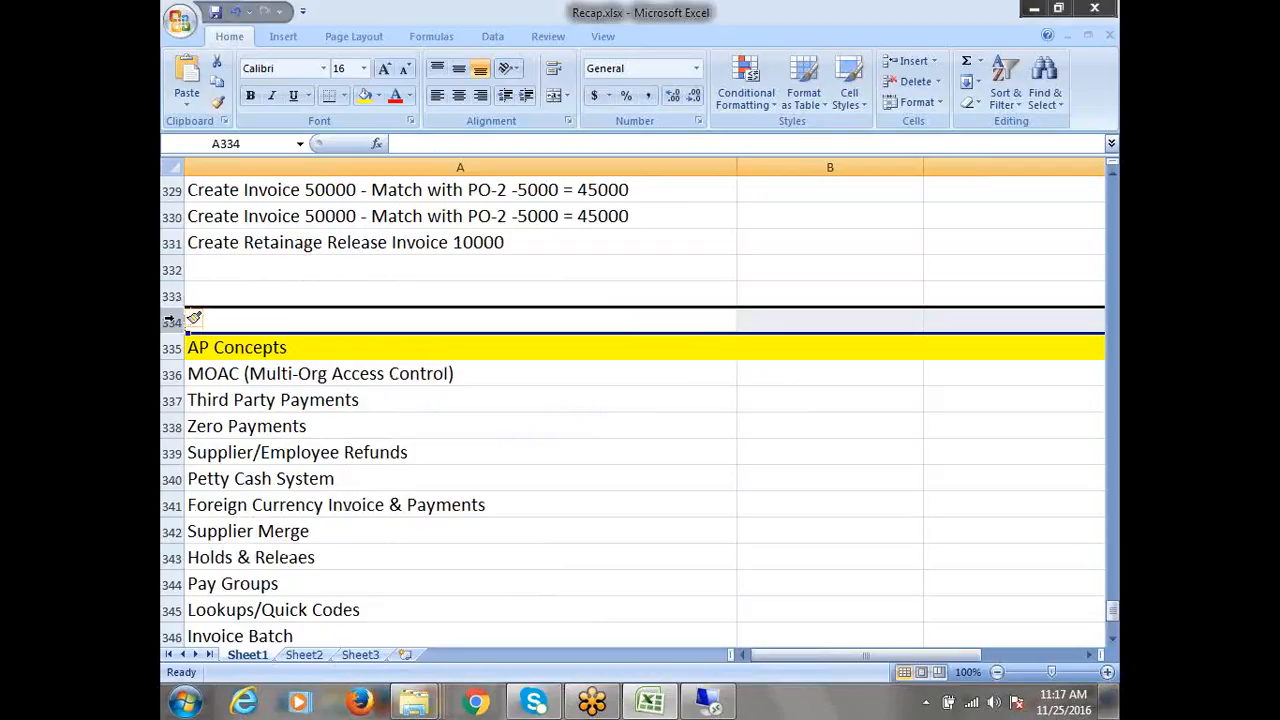
pyautogui.rightClick(170, 321)
pyautogui.click(243, 414)
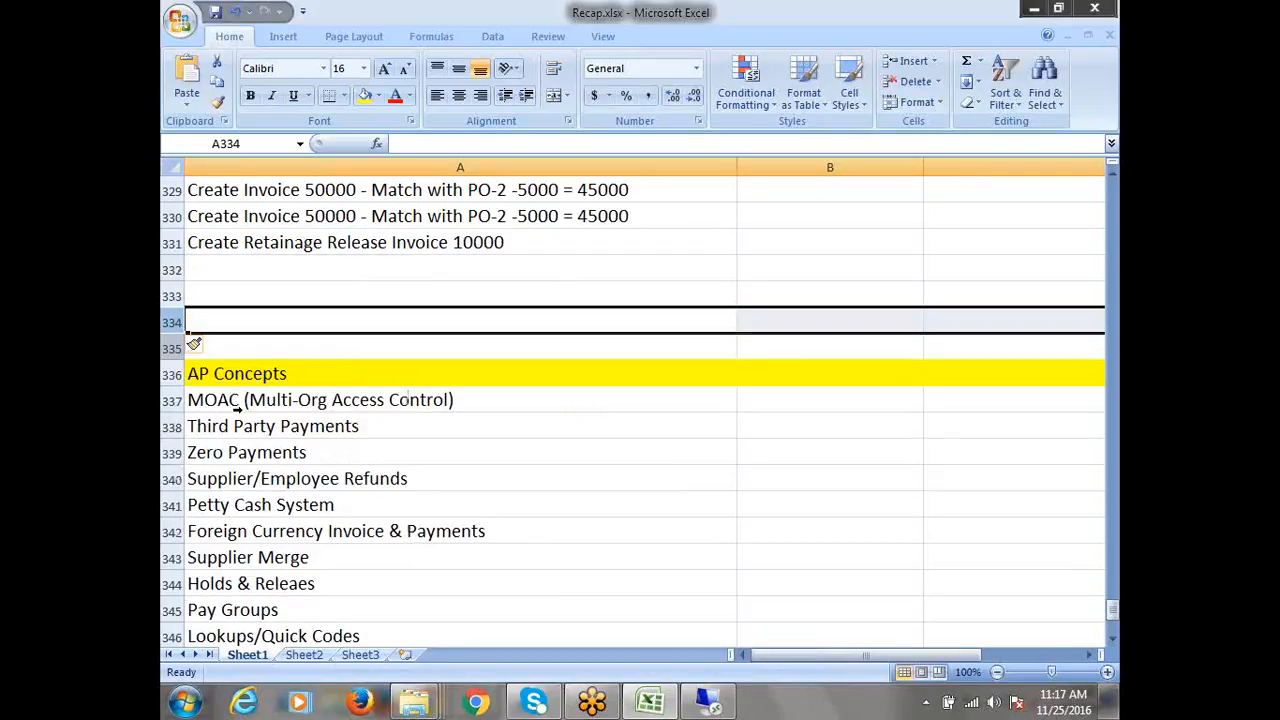
pyautogui.rightClick(170, 347)
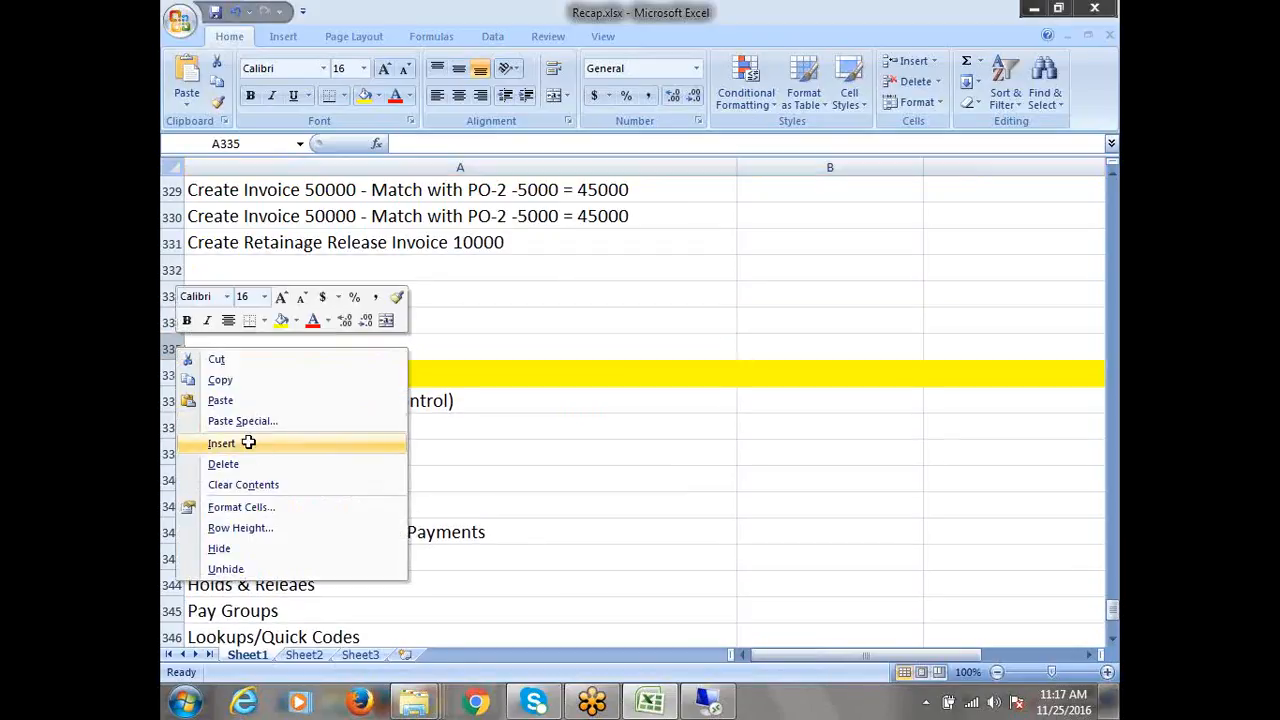
pyautogui.click(248, 441)
# Insert more blank rows until AP Concepts reaches row 340, then select cell A334
pyautogui.rightClick(170, 347)
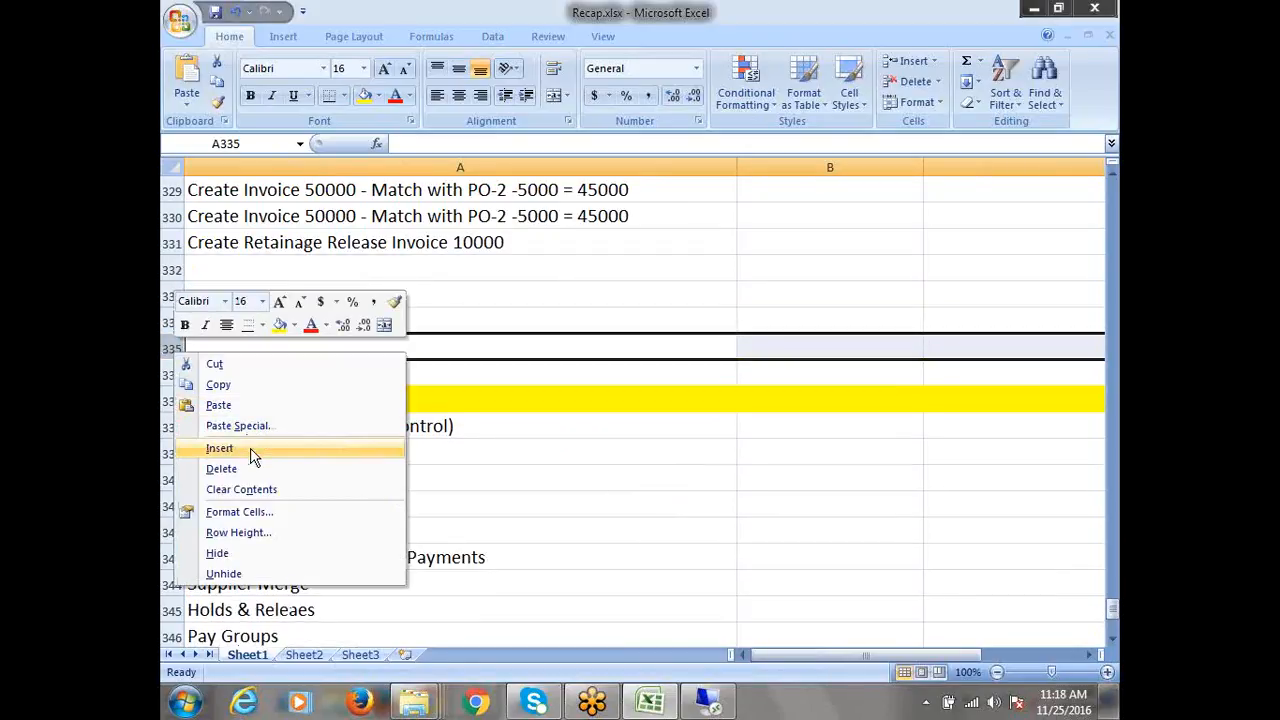
pyautogui.click(250, 451)
pyautogui.rightClick(170, 347)
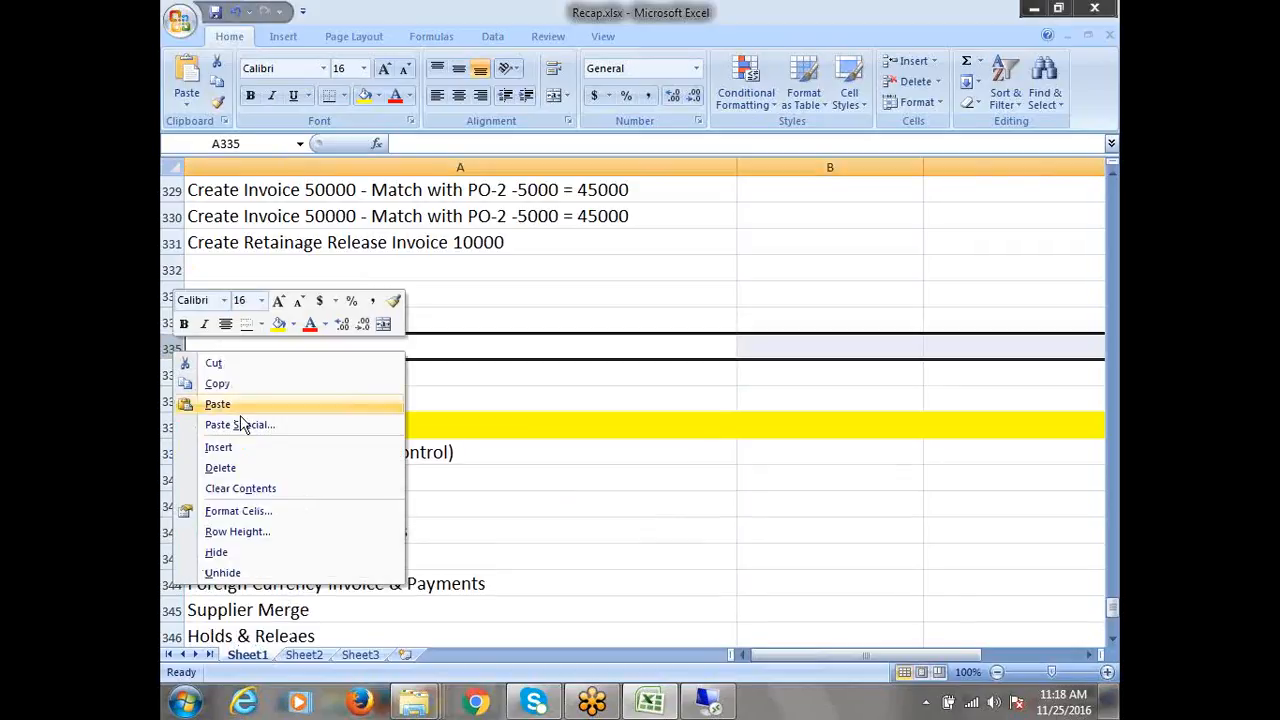
pyautogui.rightClick(185, 345)
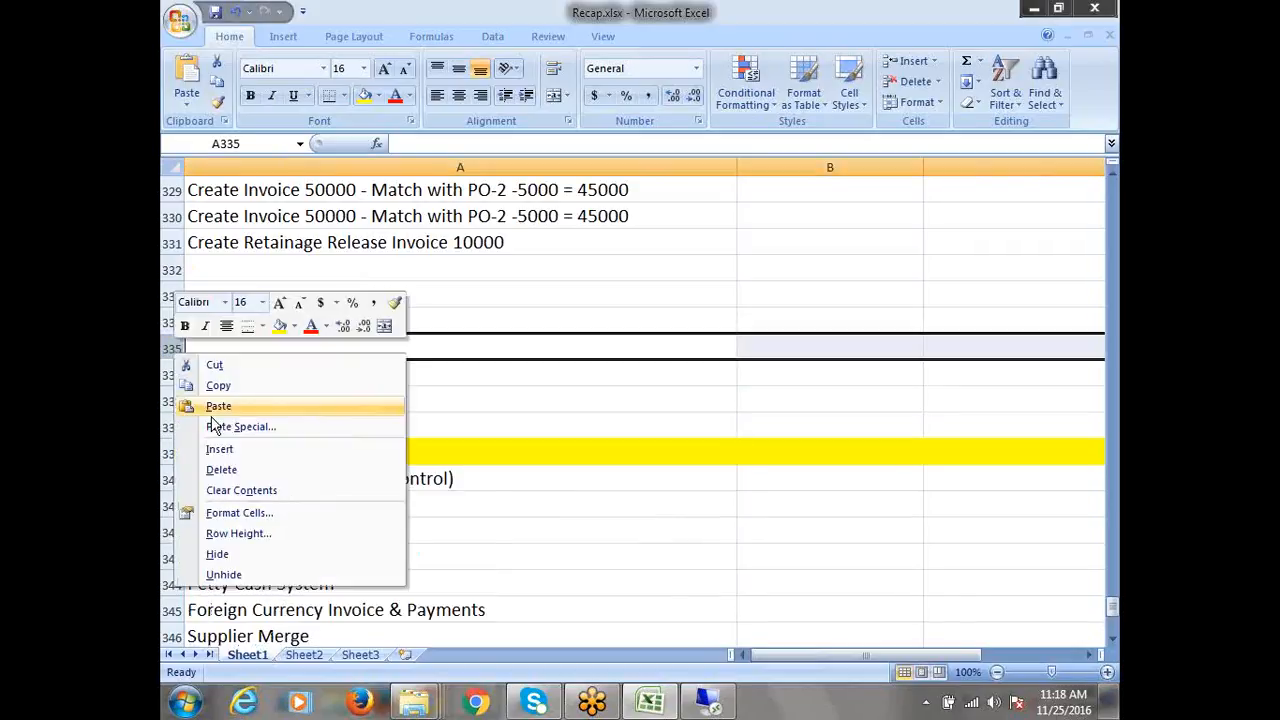
pyautogui.click(245, 452)
pyautogui.click(225, 338)
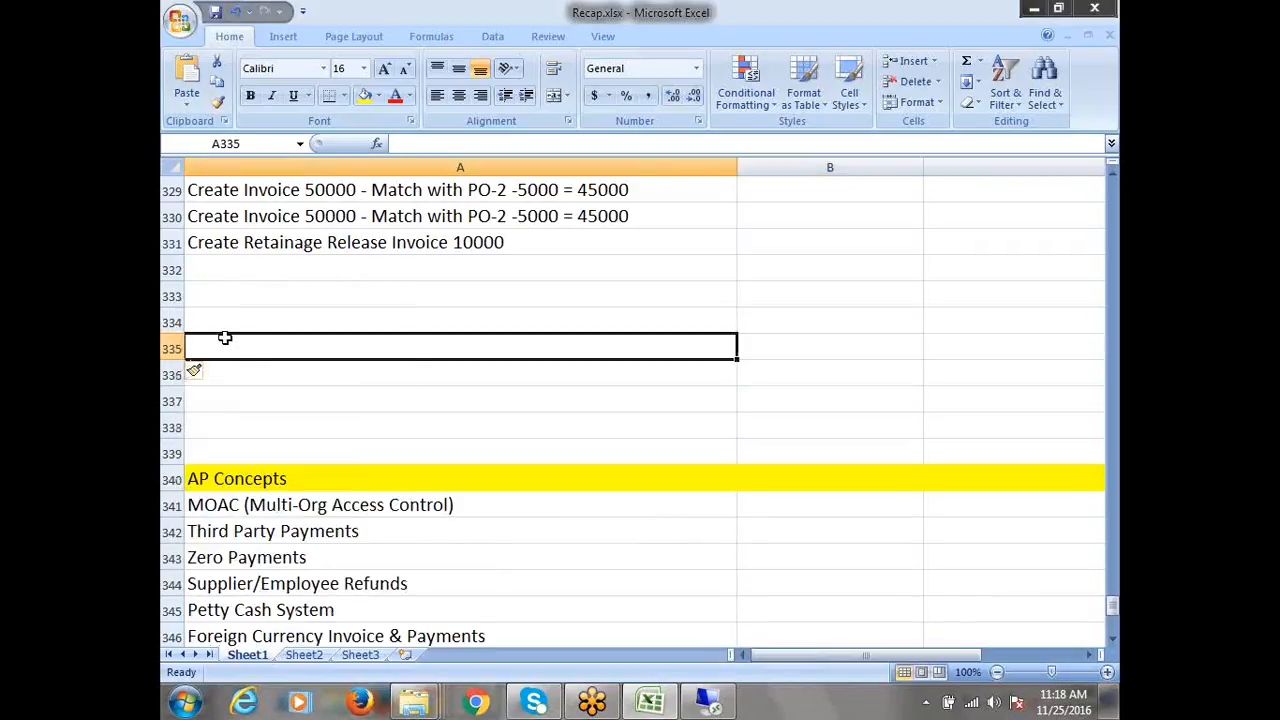
pyautogui.press('Up')
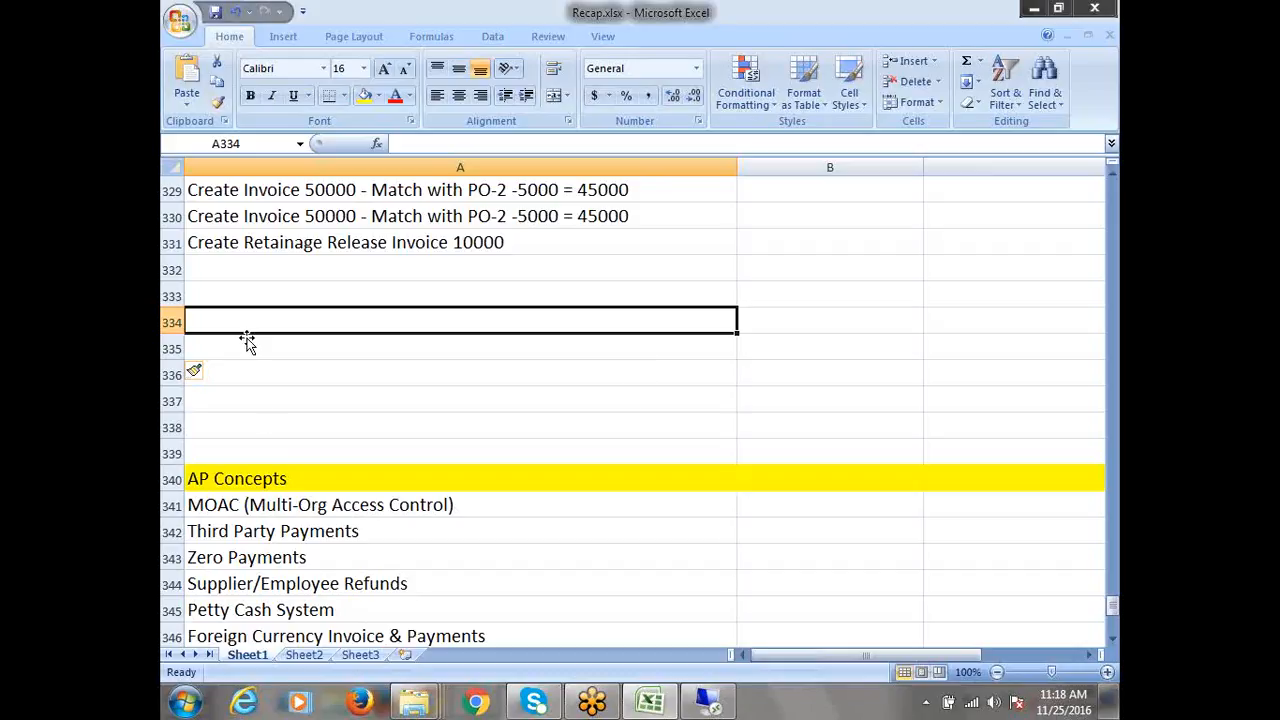
# Enter '4 Waymatching' in A334 and 'Purchase Returns' in A335
pyautogui.write('4')
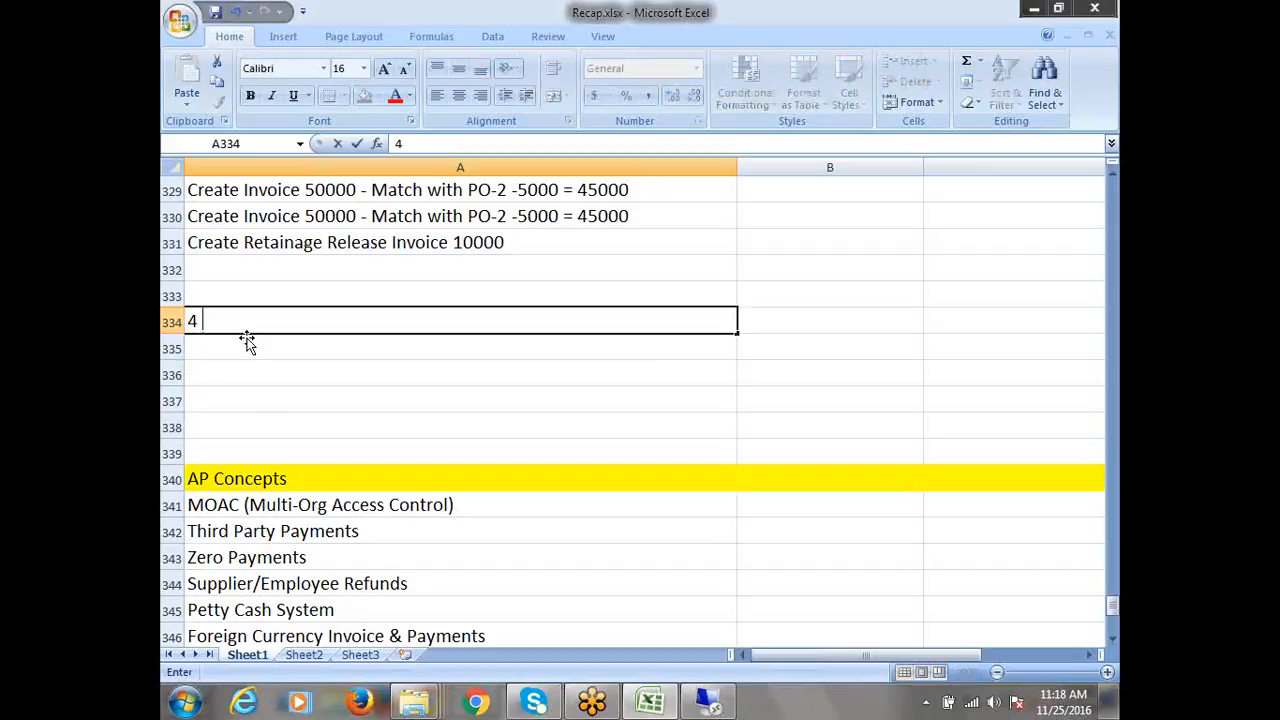
pyautogui.write(' Wa')
pyautogui.write('ye')
pyautogui.press('BackSpace')
pyautogui.press('BackSpace')
pyautogui.write('ym')
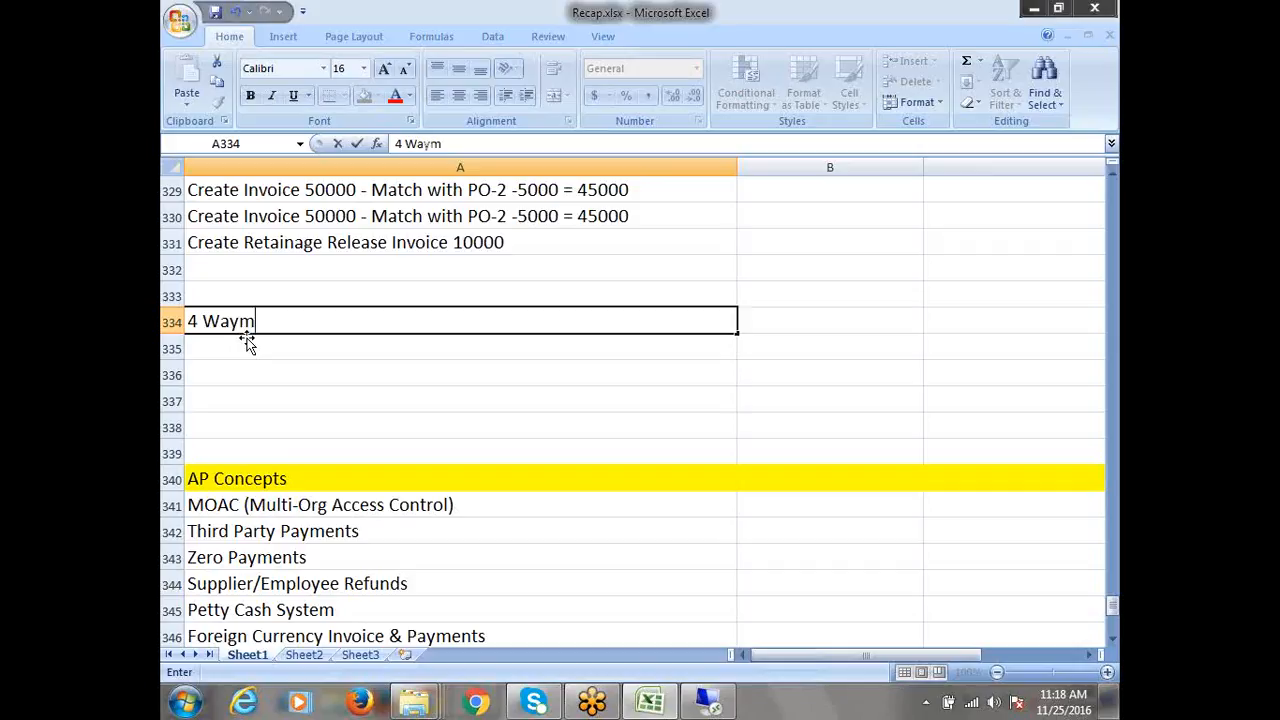
pyautogui.write('atching')
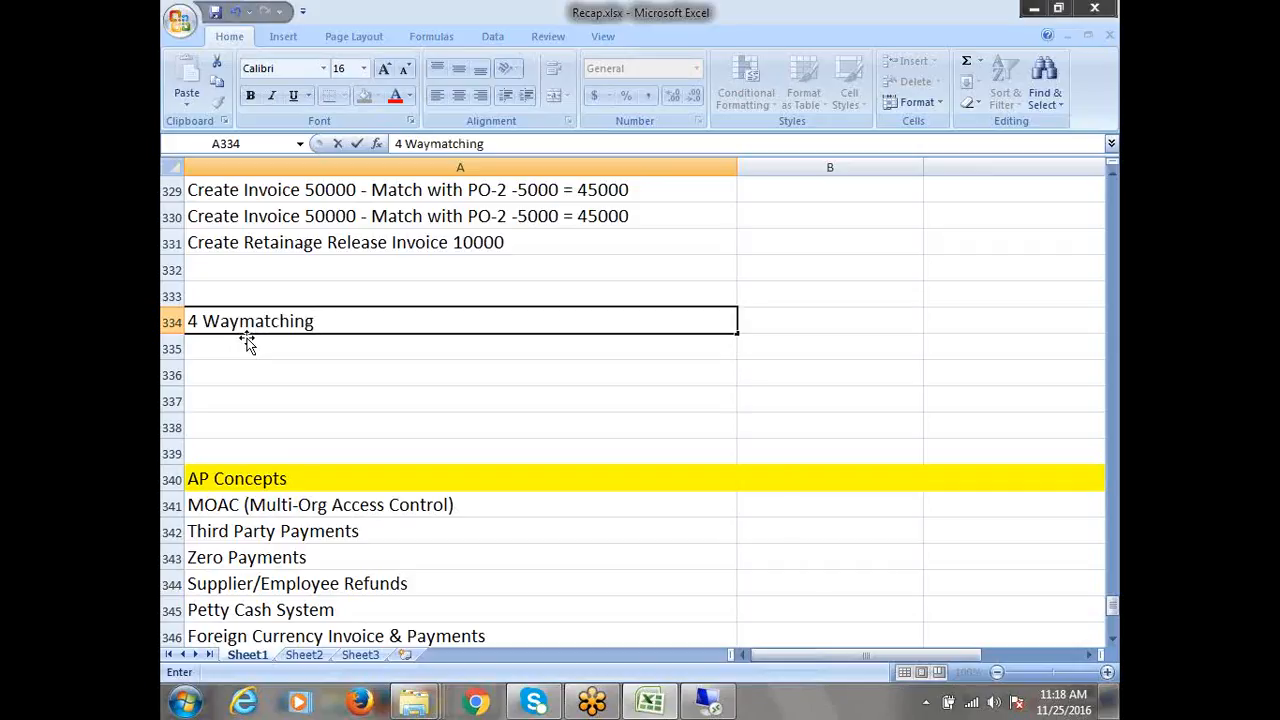
pyautogui.click(250, 372)
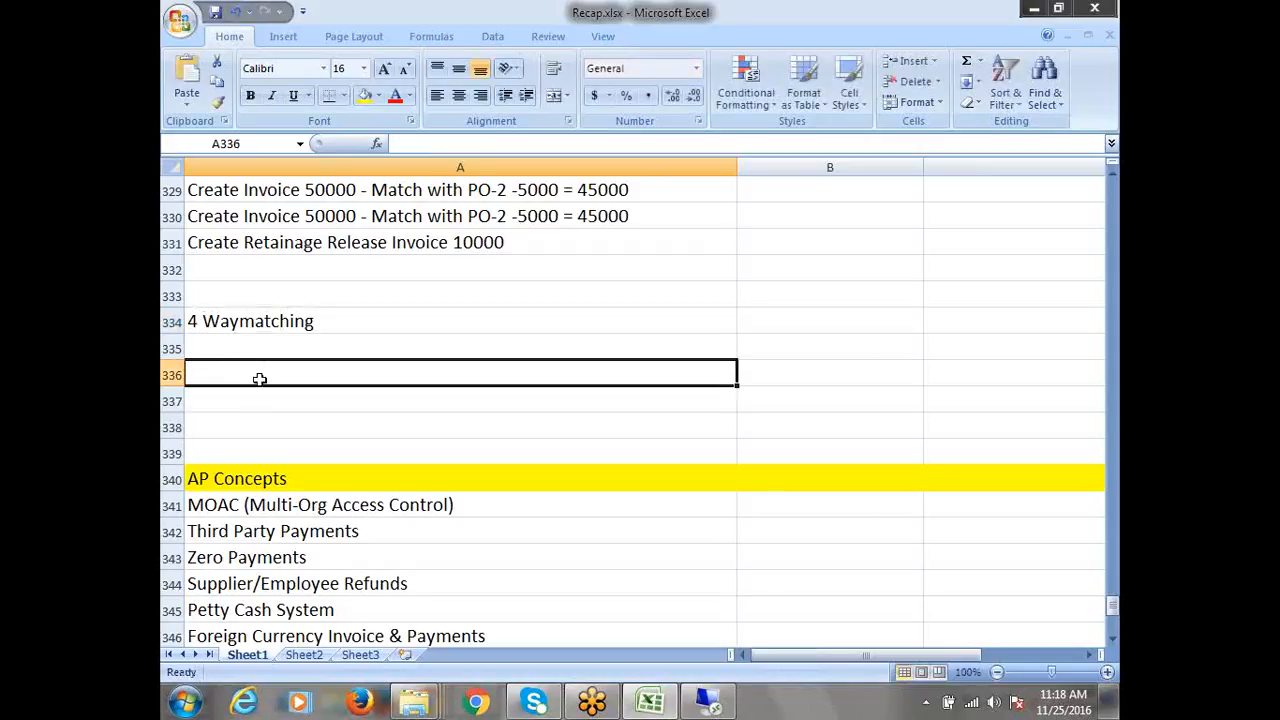
pyautogui.click(222, 346)
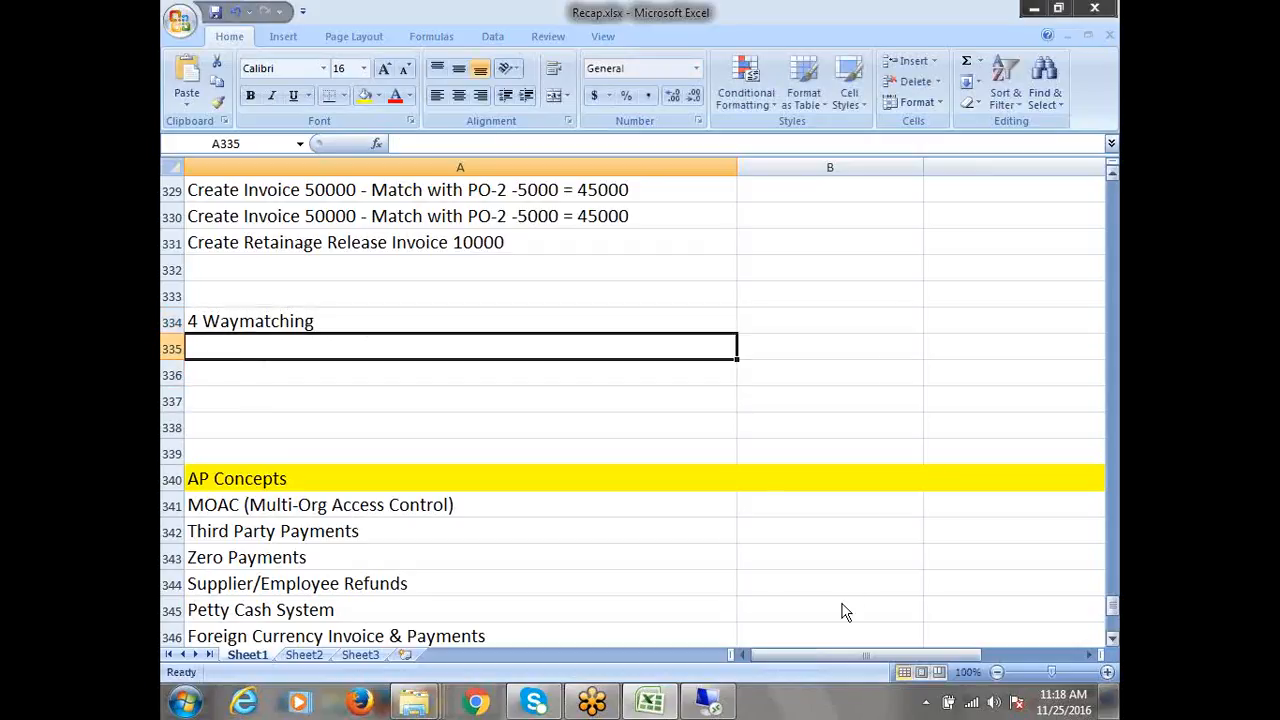
pyautogui.write('Purchase')
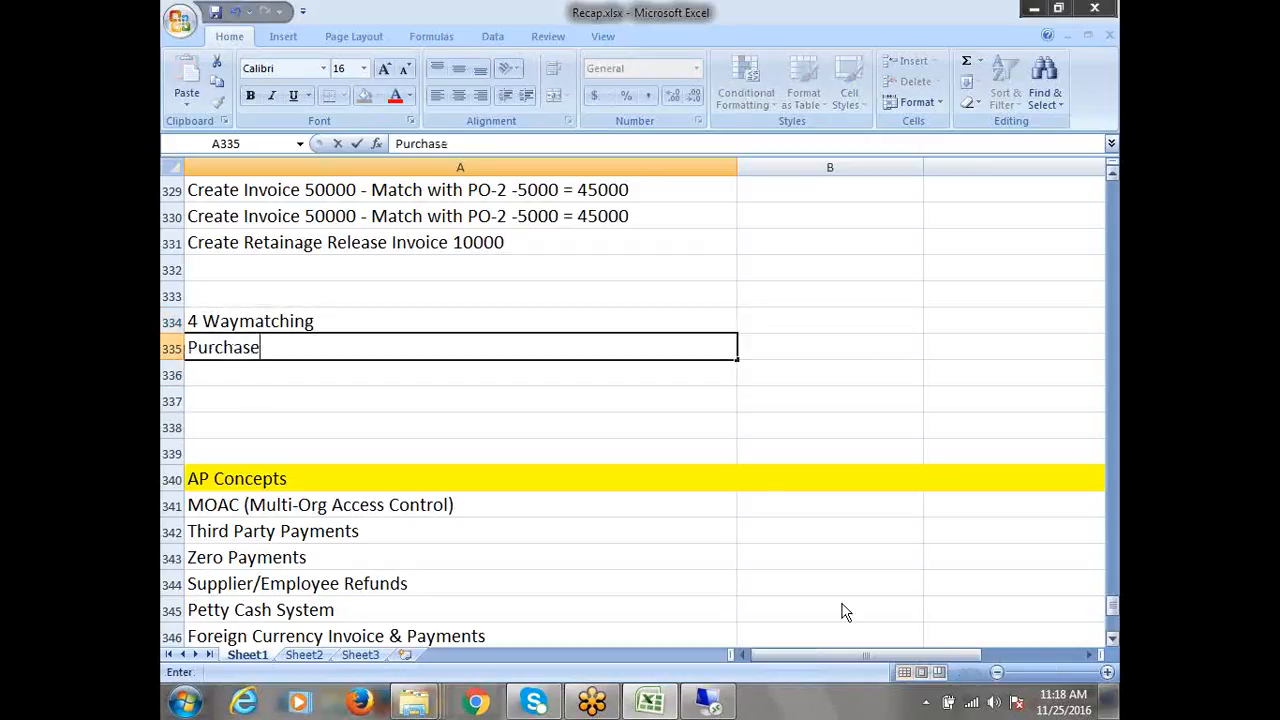
pyautogui.write(' Returns')
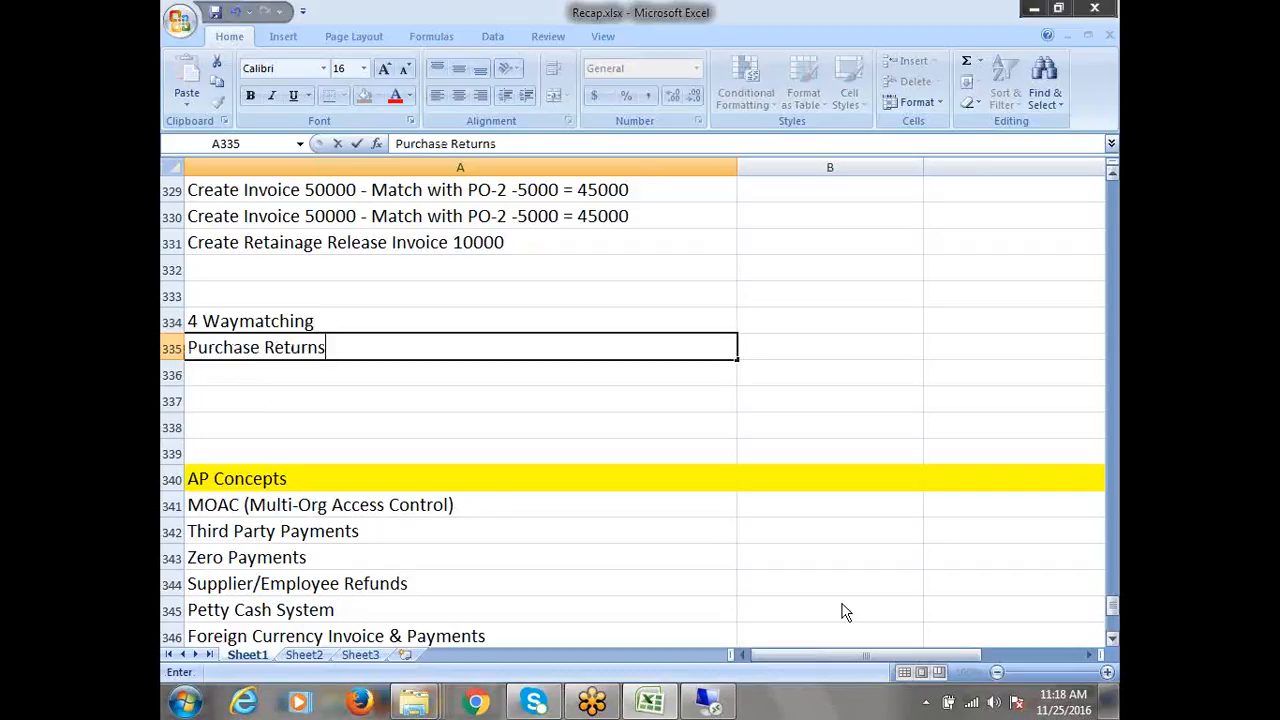
pyautogui.click(253, 381)
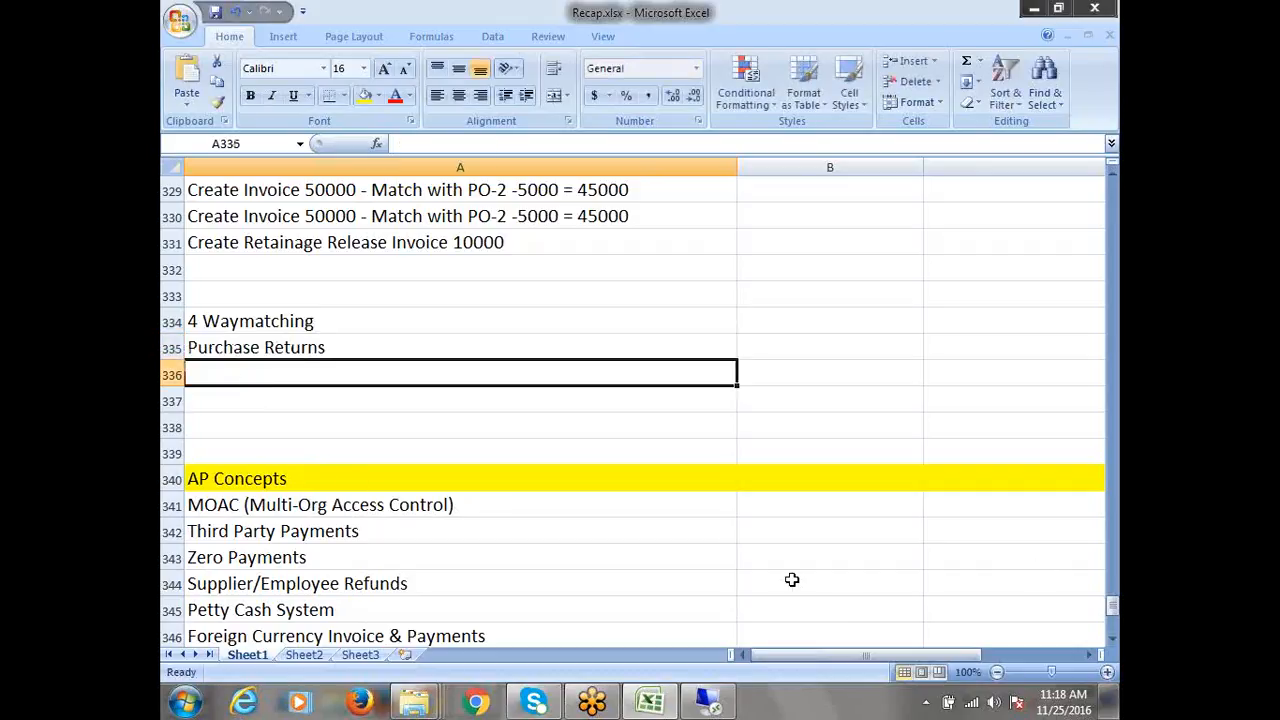
# Enter 'PayOn Receipt/Slef Billing/ERS/AutoInvoice in AP' in cell A336
pyautogui.write('Pa')
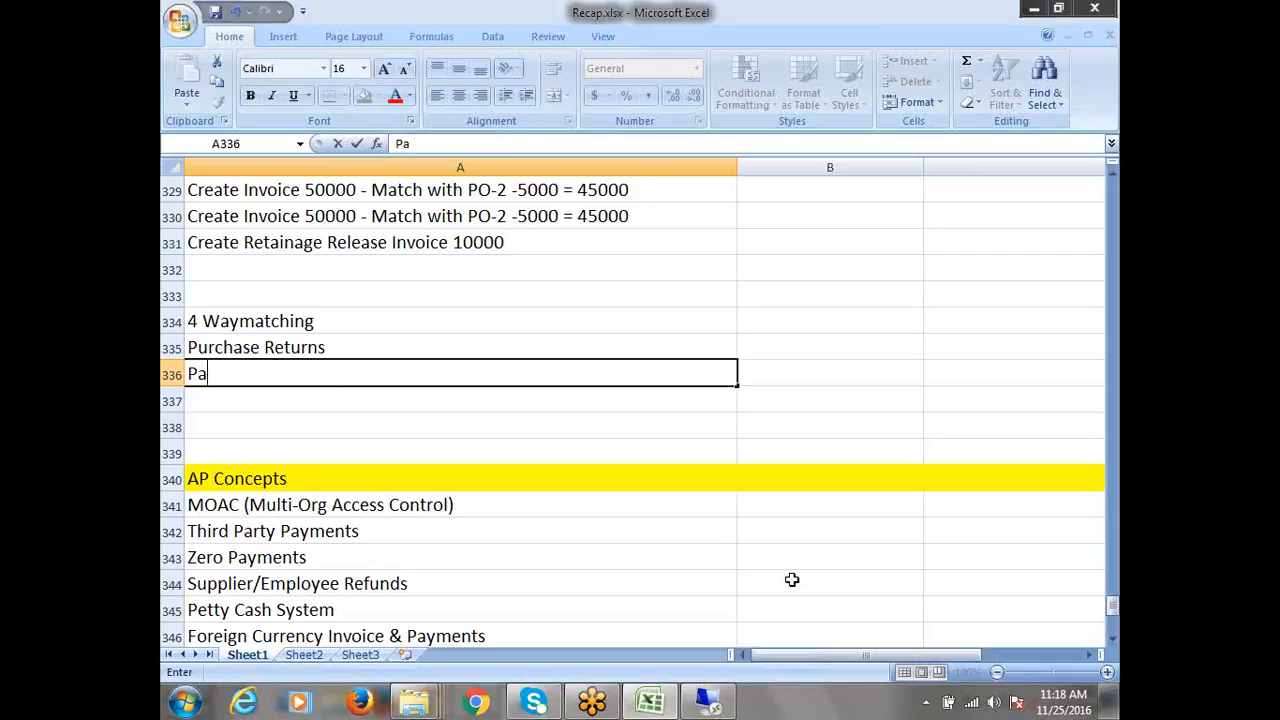
pyautogui.write('yOn Receipt/')
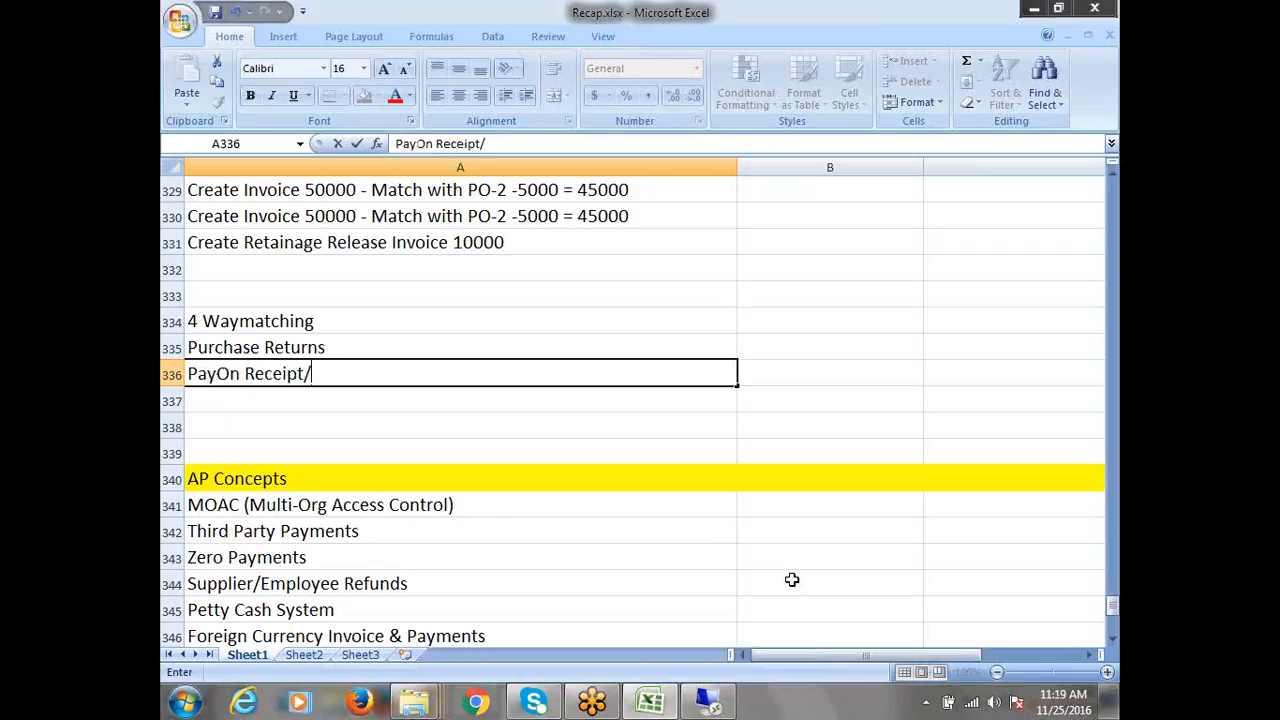
pyautogui.write('Slef Billing/')
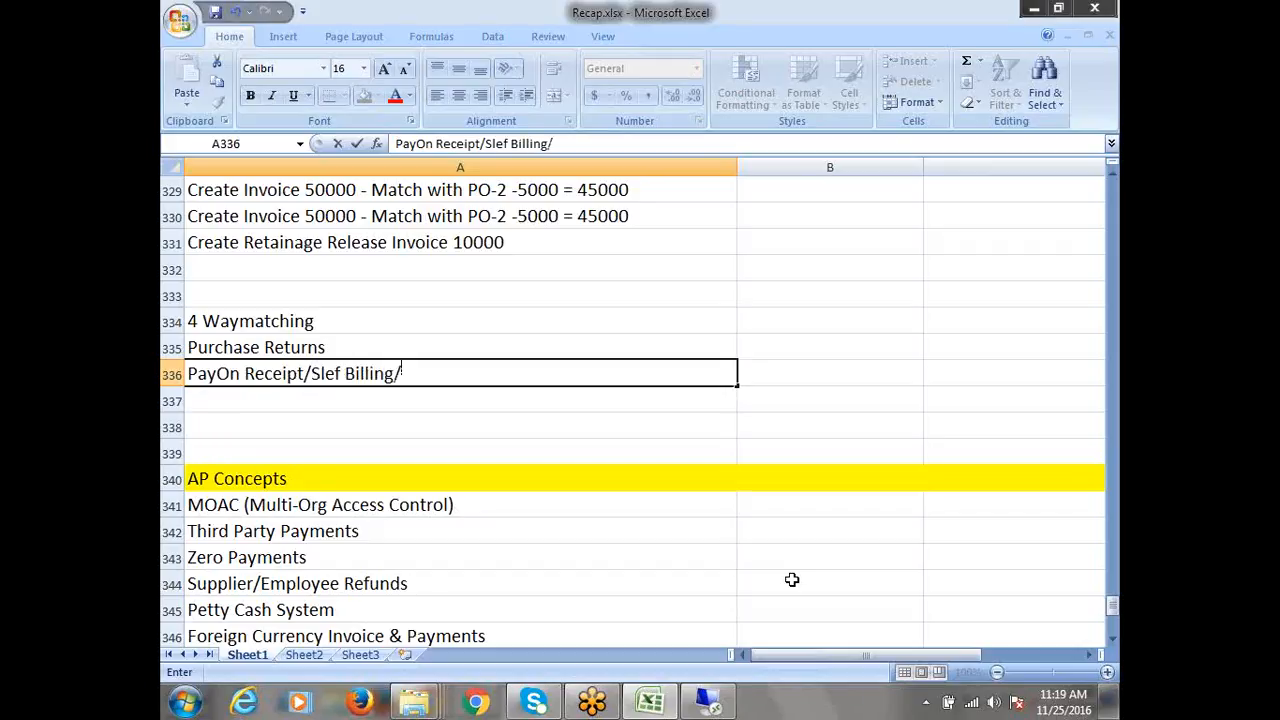
pyautogui.write('ERS')
pyautogui.write('/AutoI')
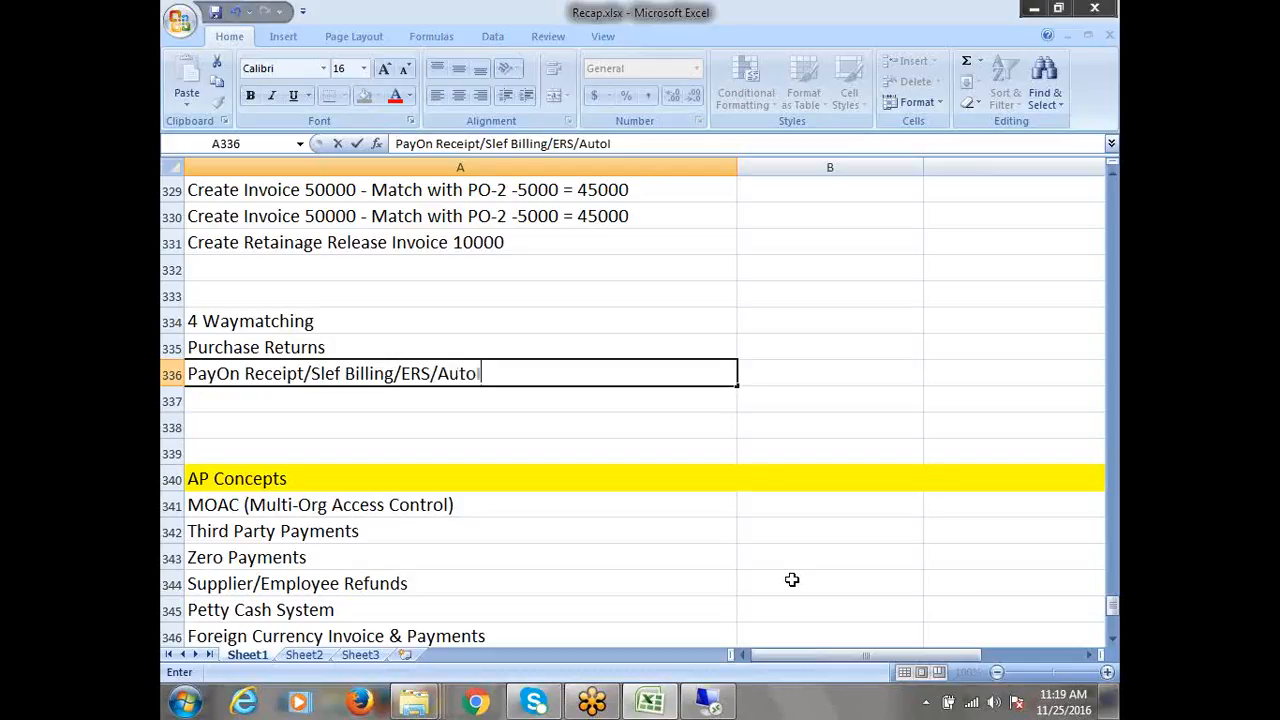
pyautogui.write('nvoice in AP')
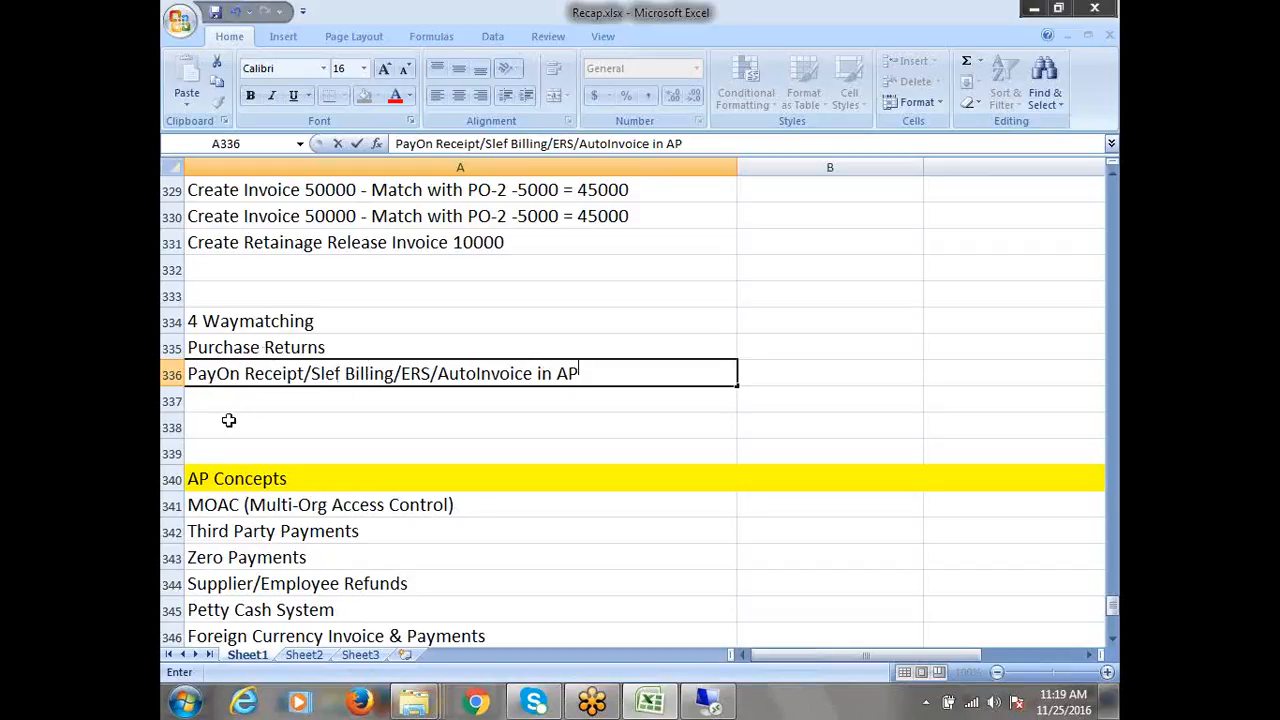
pyautogui.click(228, 404)
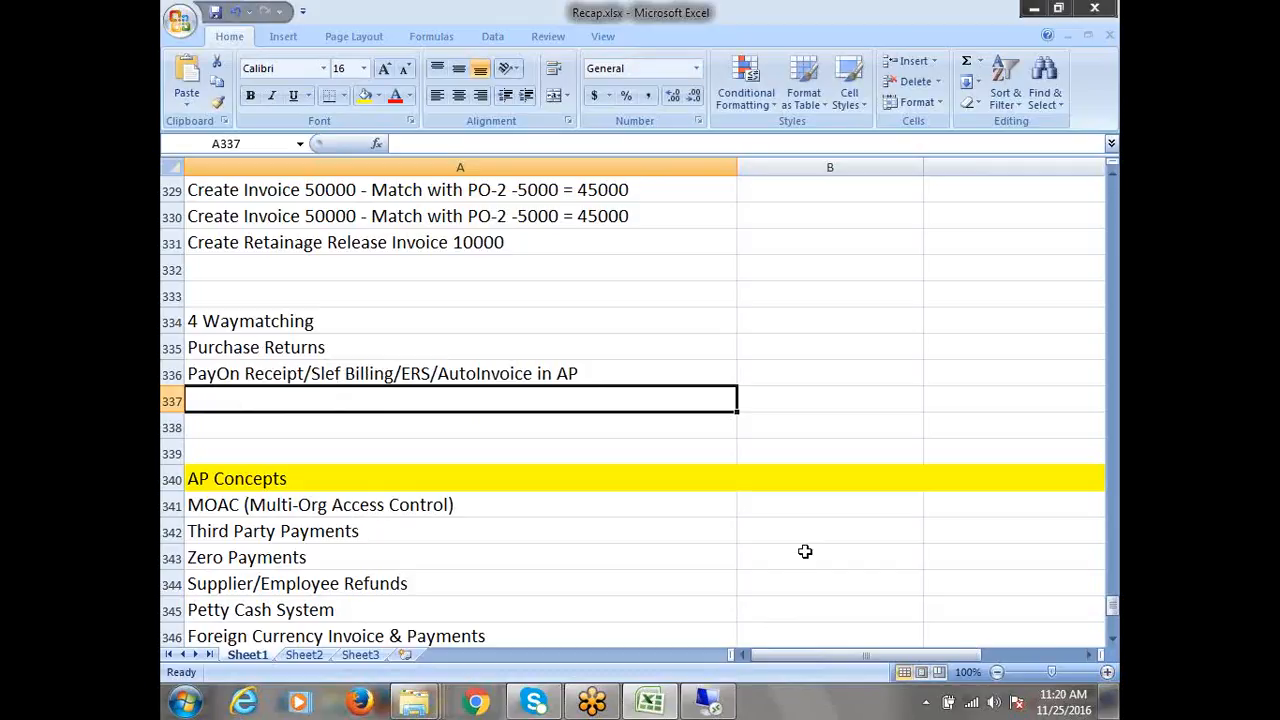
# Enter 'Manual Purchase Orders' in A337, then select the empty cell A338
pyautogui.write('Manu')
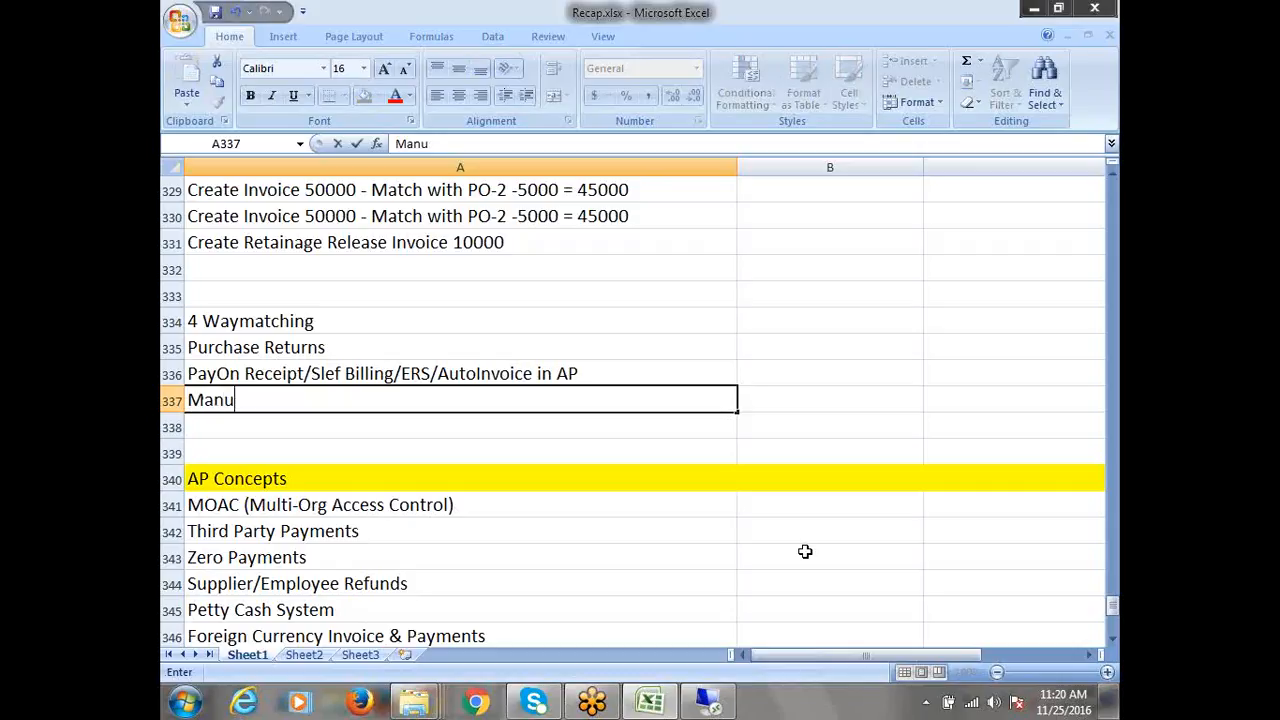
pyautogui.write('al Purchase Or')
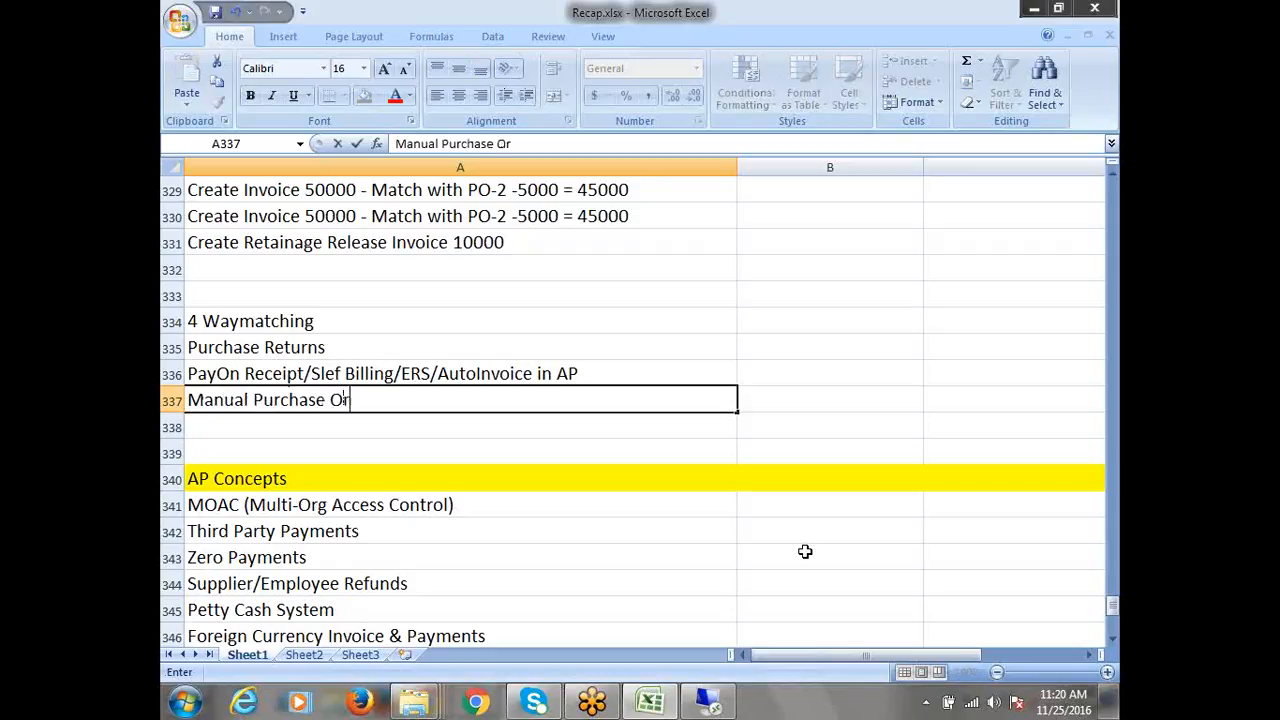
pyautogui.write('ders')
pyautogui.moveTo(403, 402); pyautogui.dragTo(164, 335)
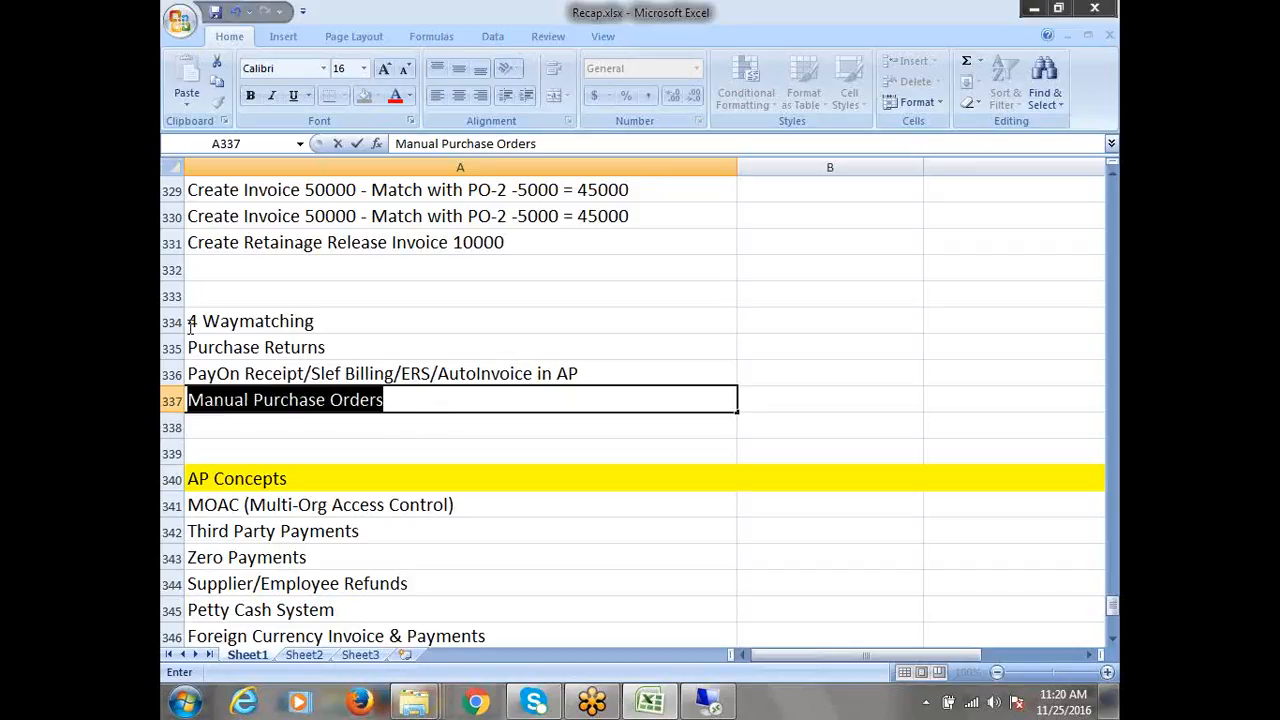
pyautogui.click(191, 321)
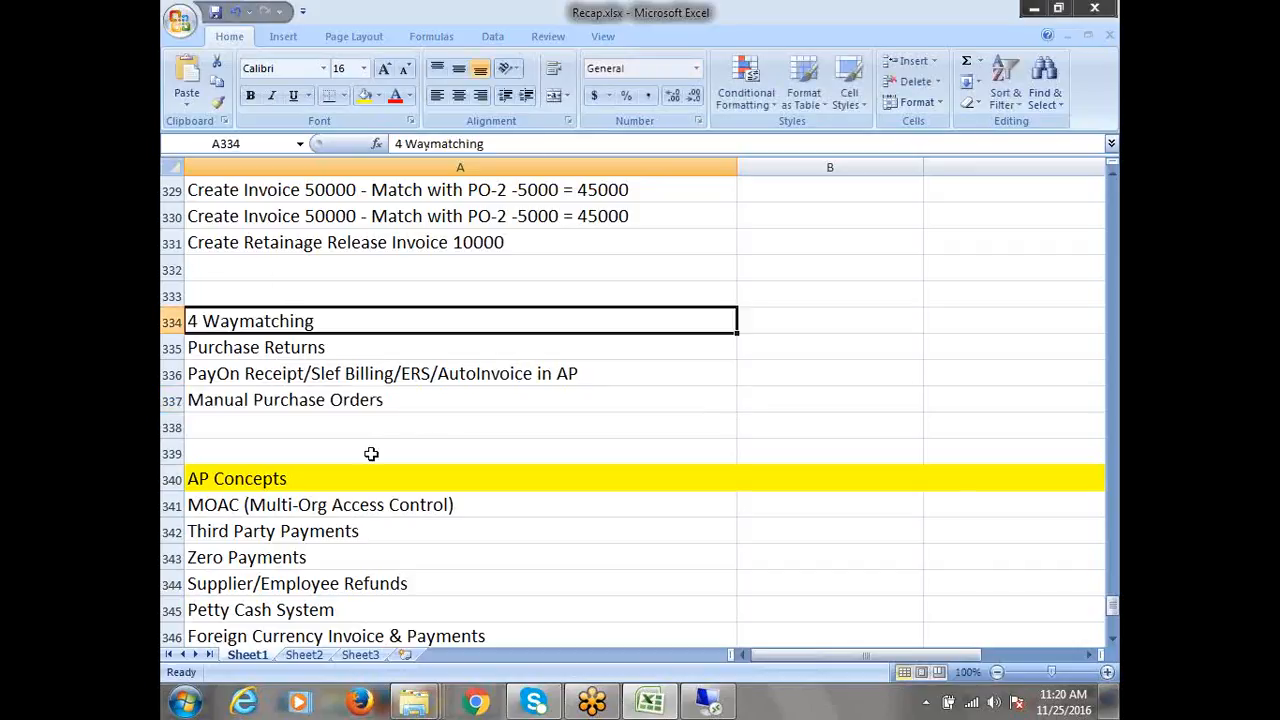
pyautogui.click(276, 421)
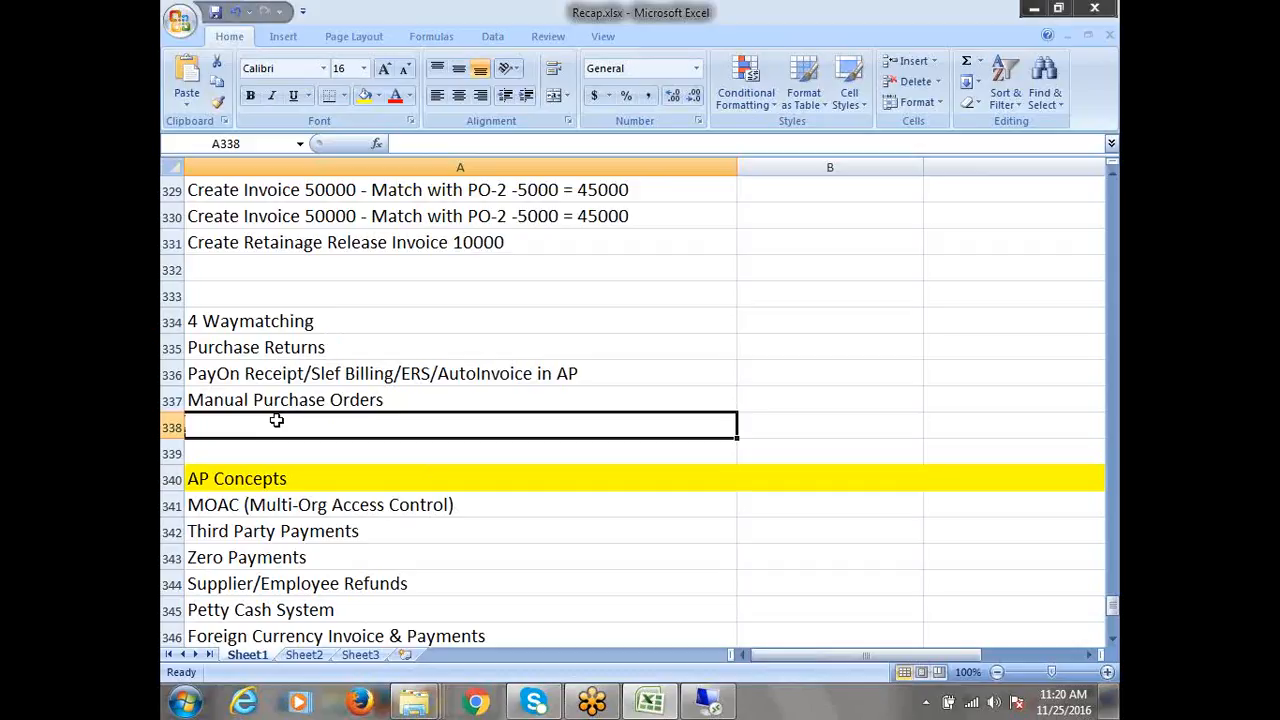
pyautogui.click(285, 321)
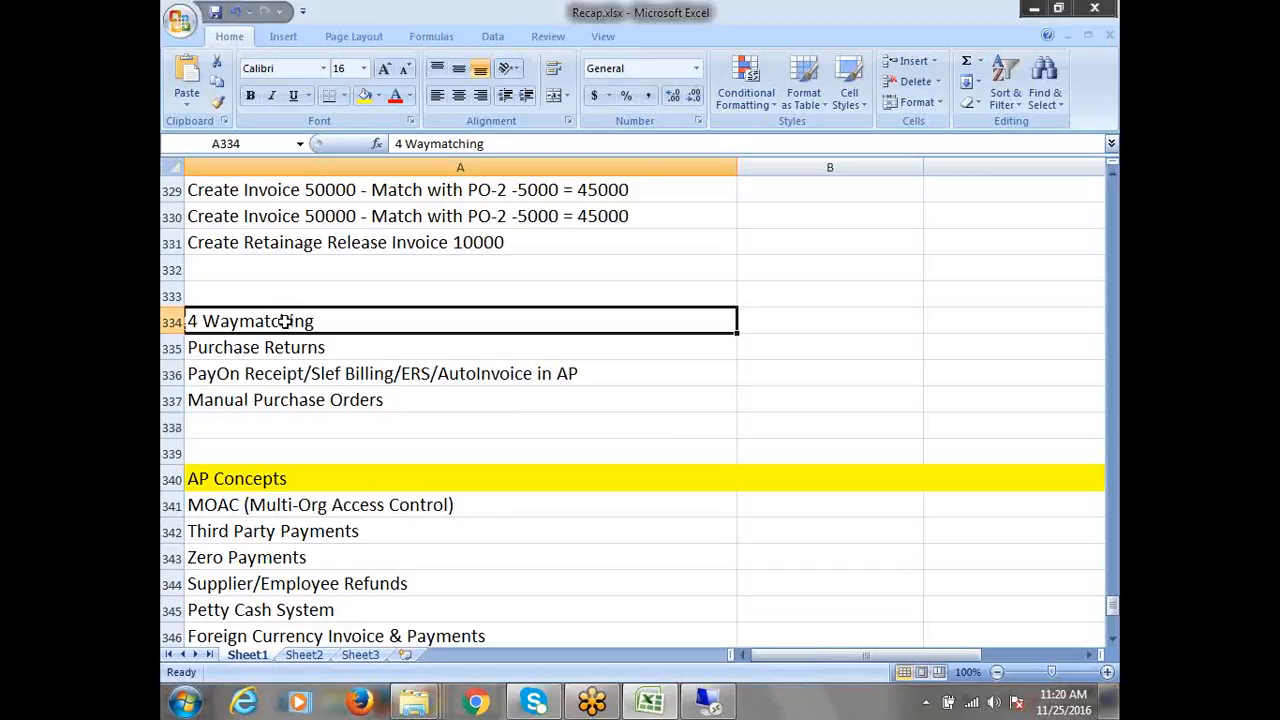
pyautogui.click(226, 418)
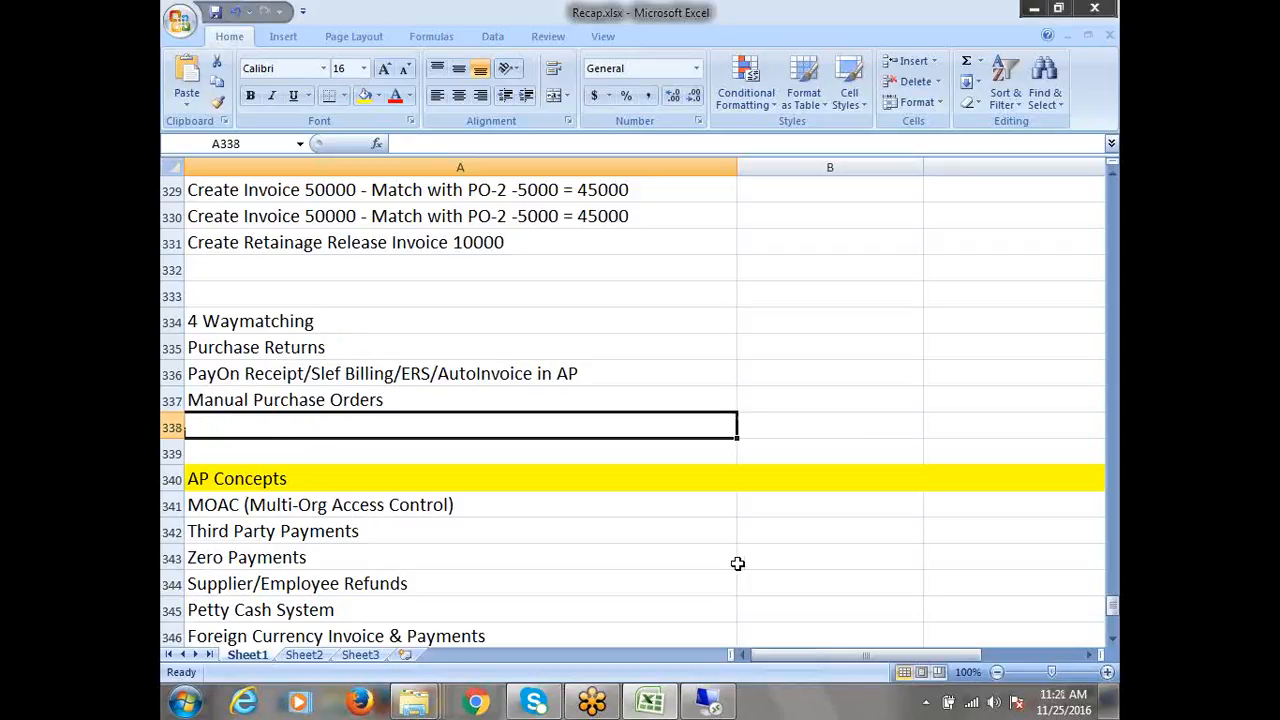
# Enter 'Direct Delivery' in A338 and select the five topics A334:A338
pyautogui.write('D')
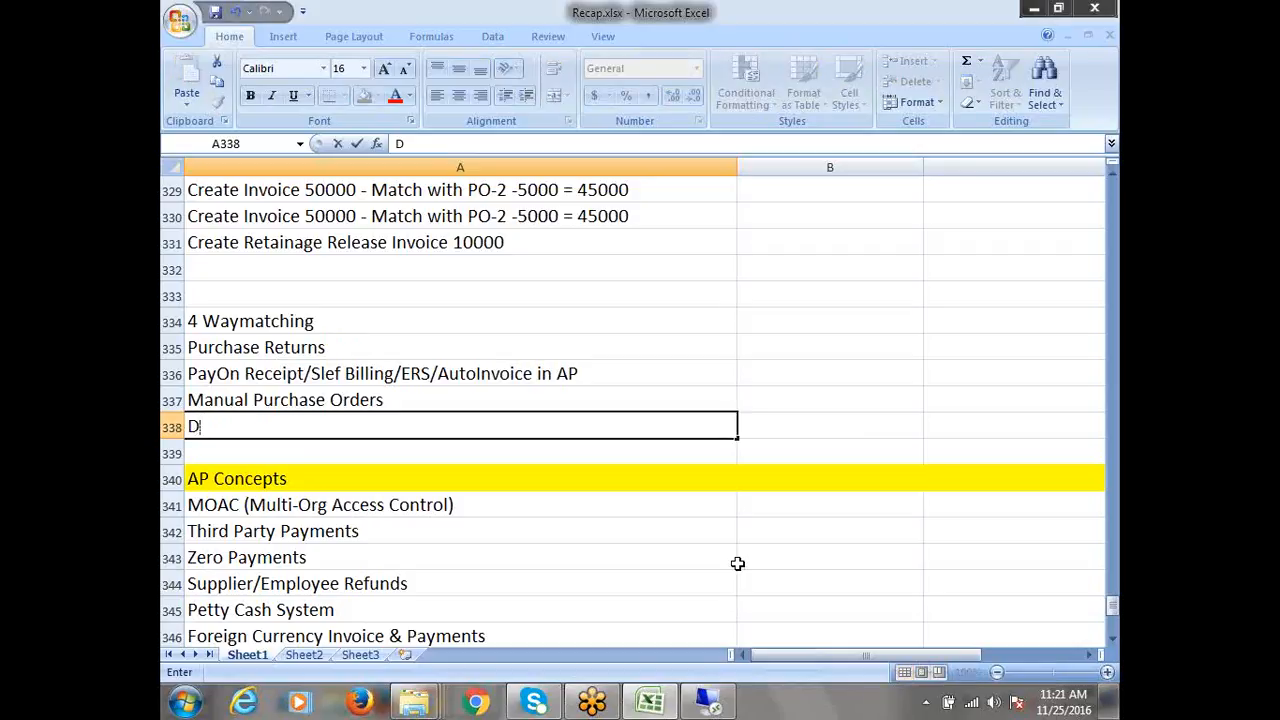
pyautogui.write('irect De')
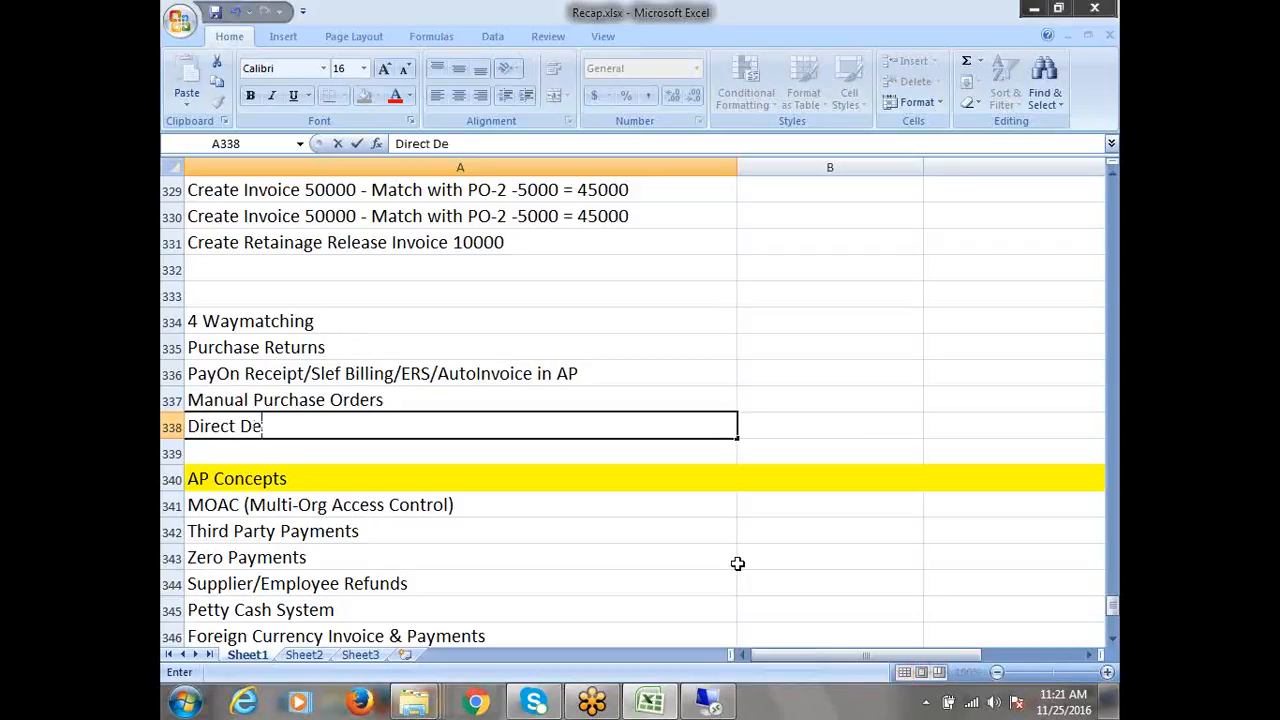
pyautogui.write('livery')
pyautogui.hotkey('ctrl', 'Return')
pyautogui.moveTo(244, 327); pyautogui.dragTo(270, 426)
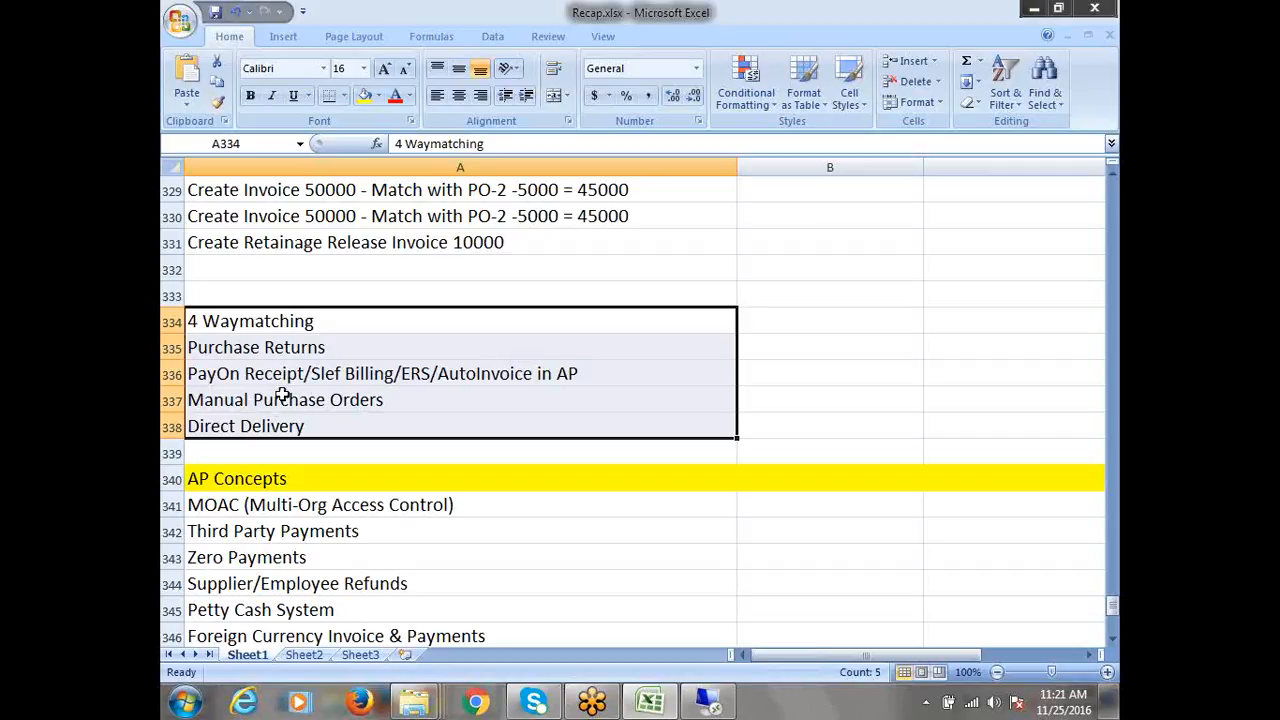
pyautogui.click(300, 314)
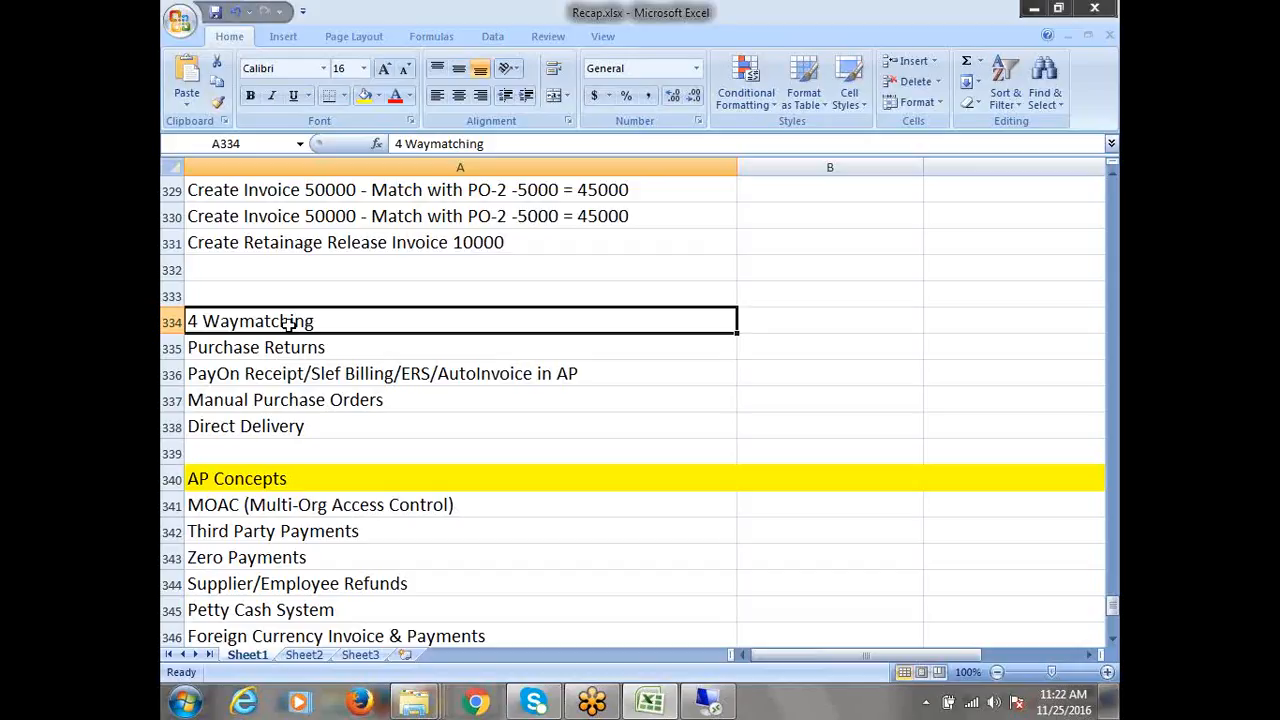
pyautogui.click(274, 350)
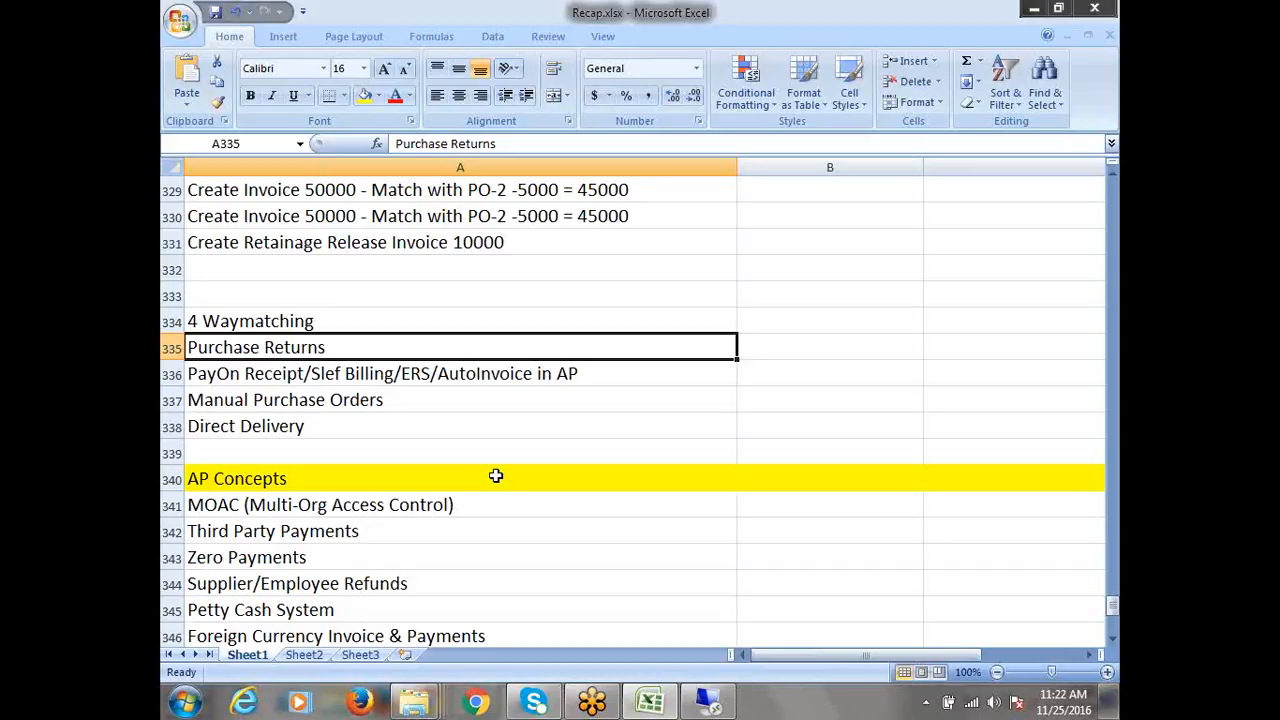
pyautogui.click(340, 373)
pyautogui.click(298, 321)
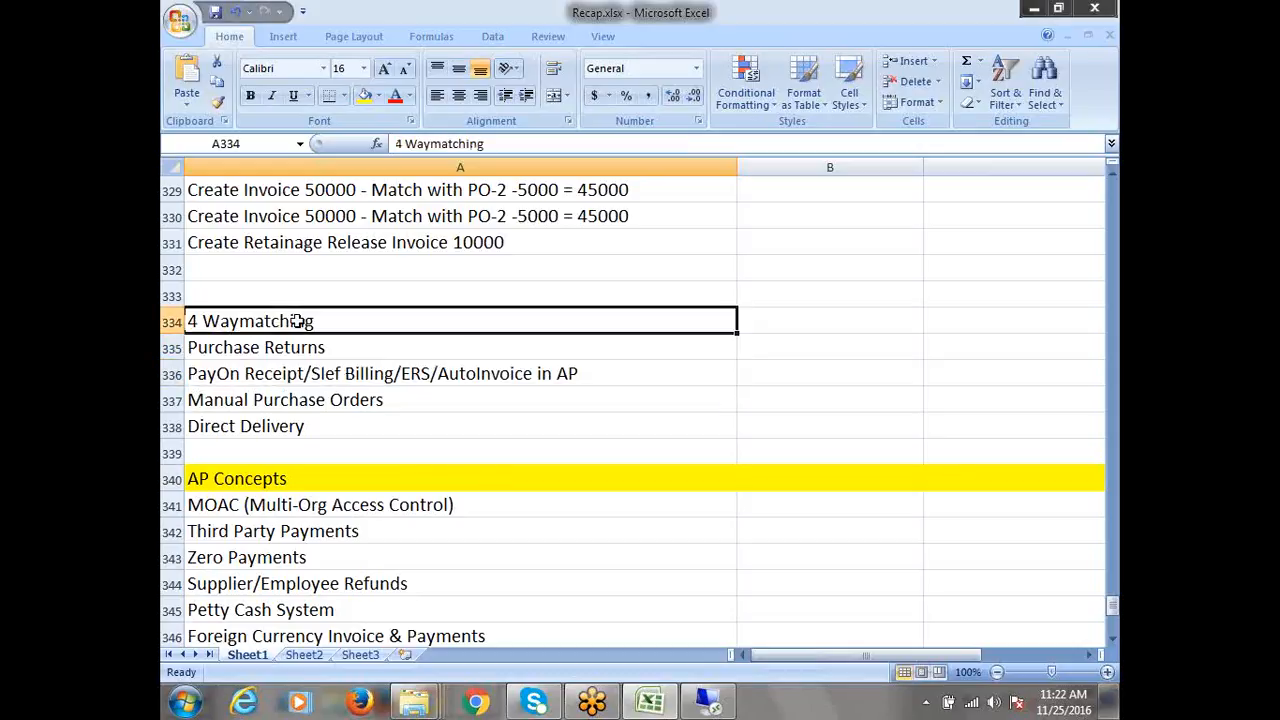
pyautogui.click(298, 350)
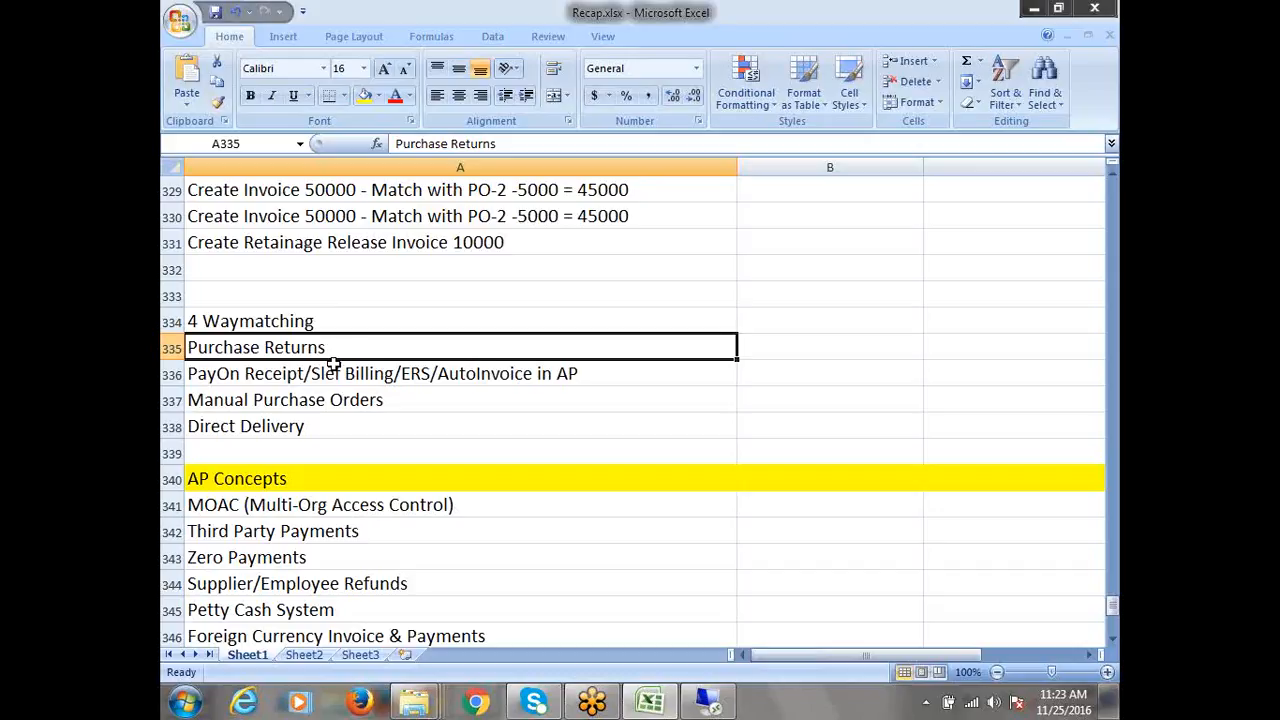
pyautogui.click(338, 372)
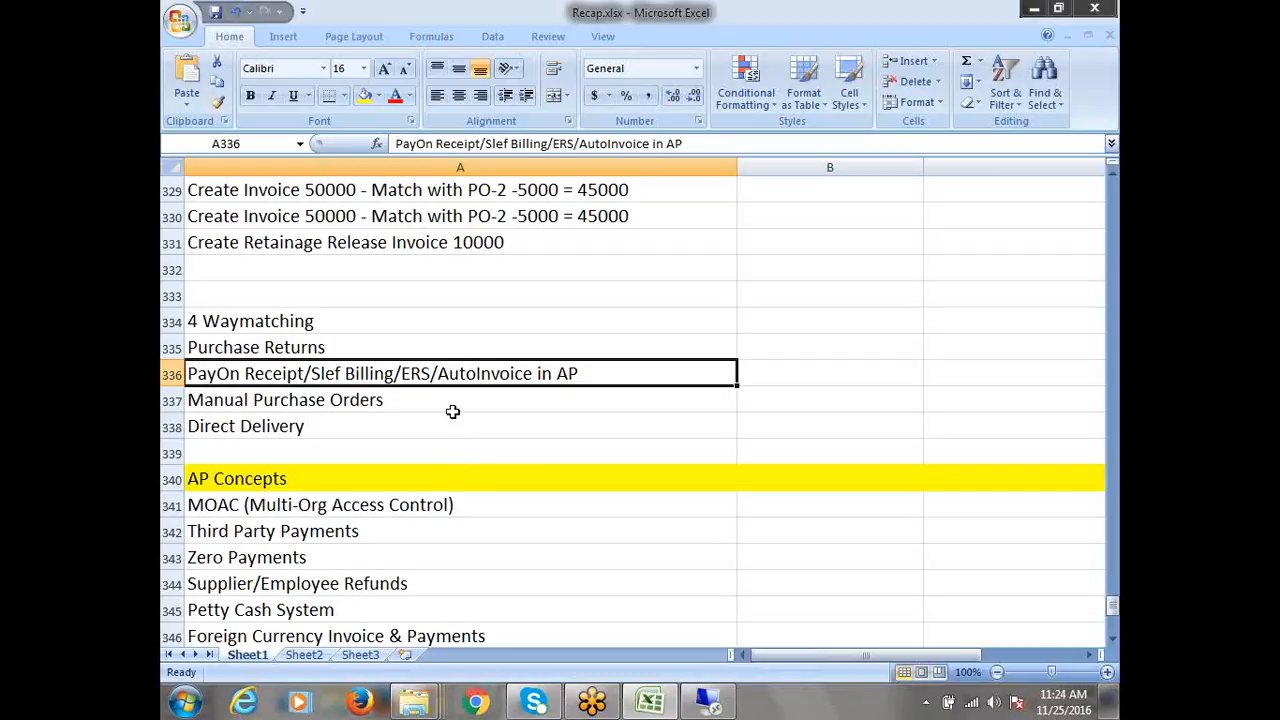
# Edit cell A336, highlighting its 'Slef Billing' and 'ERS' portions
pyautogui.doubleClick(395, 375)
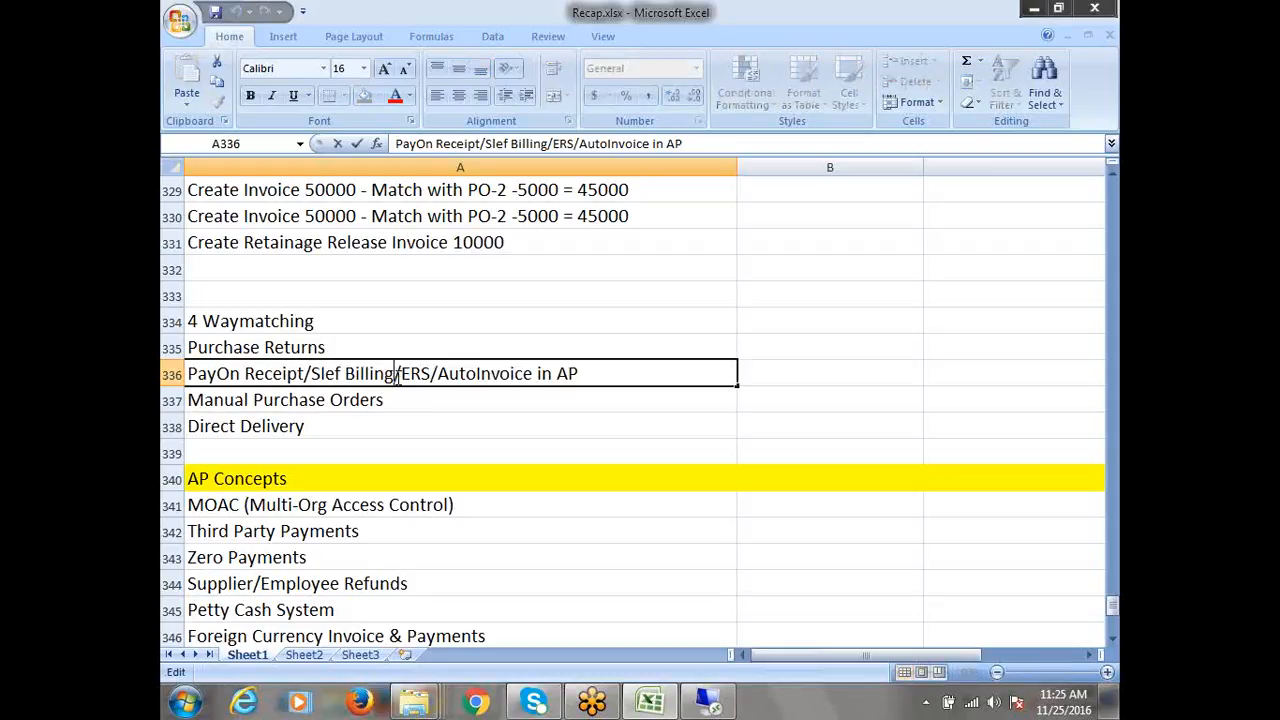
pyautogui.moveTo(395, 375); pyautogui.dragTo(311, 372)
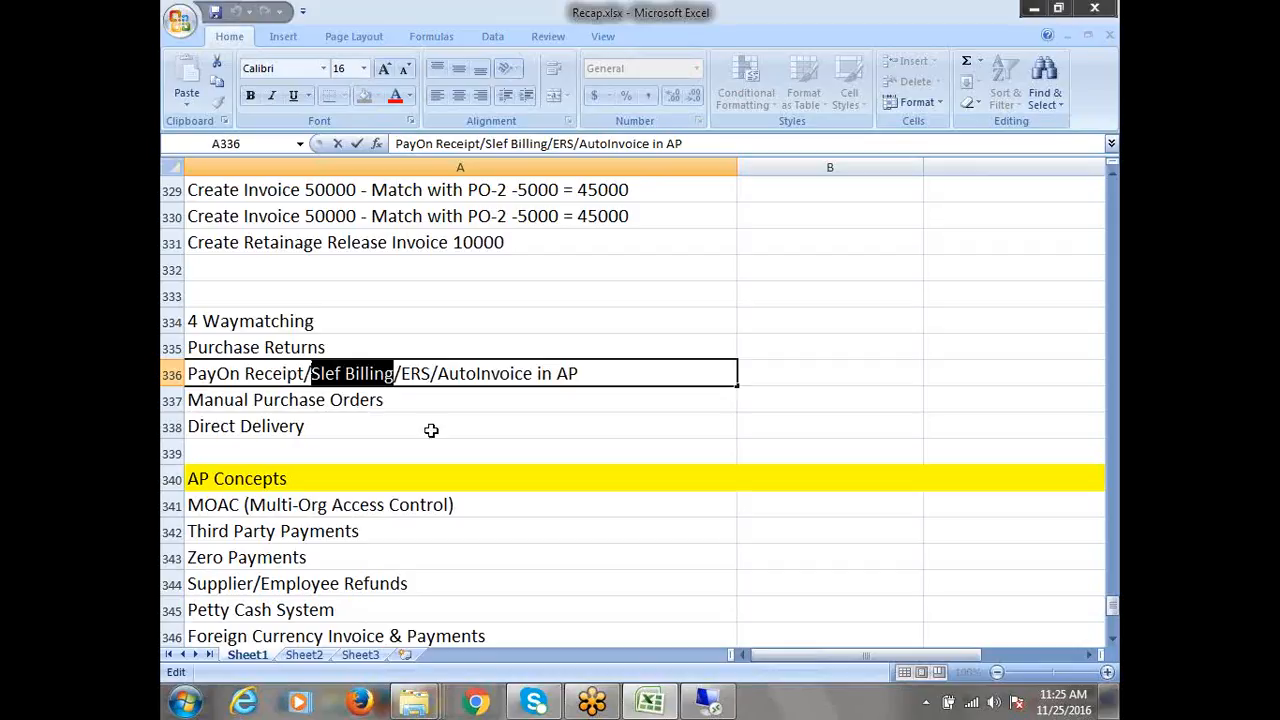
pyautogui.click(432, 373)
pyautogui.moveTo(432, 373); pyautogui.dragTo(401, 374)
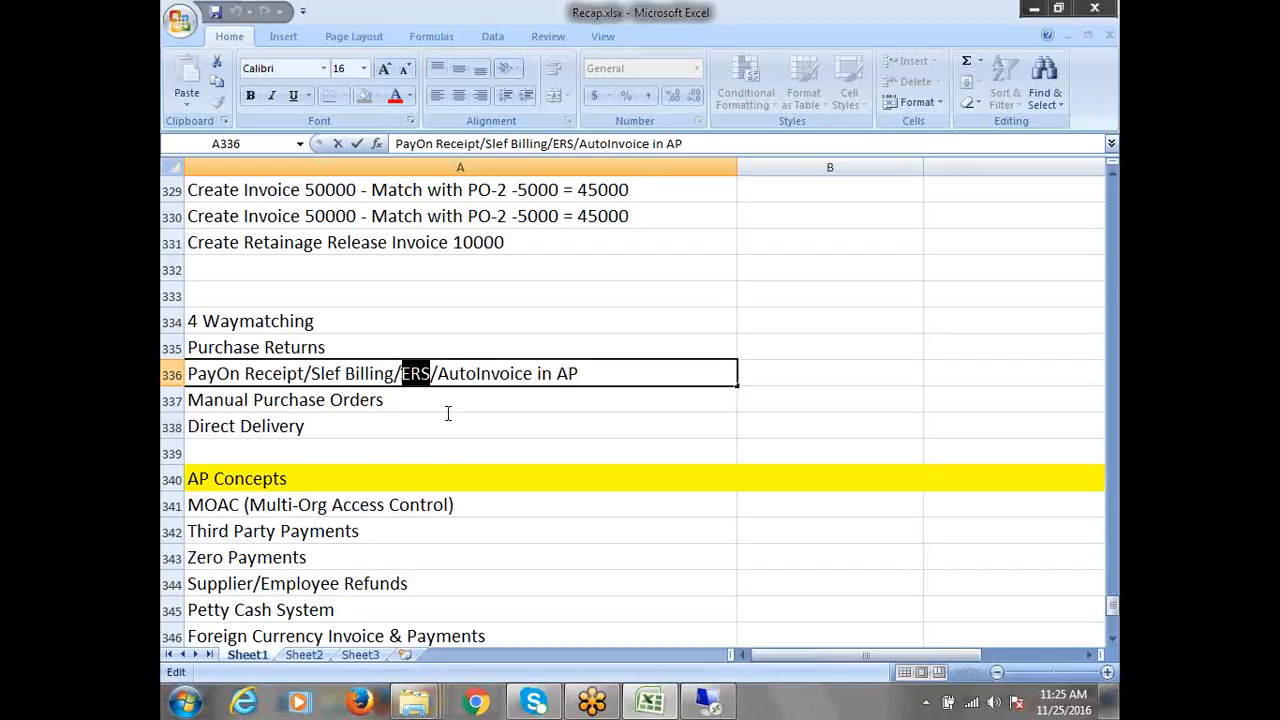
pyautogui.click(433, 370)
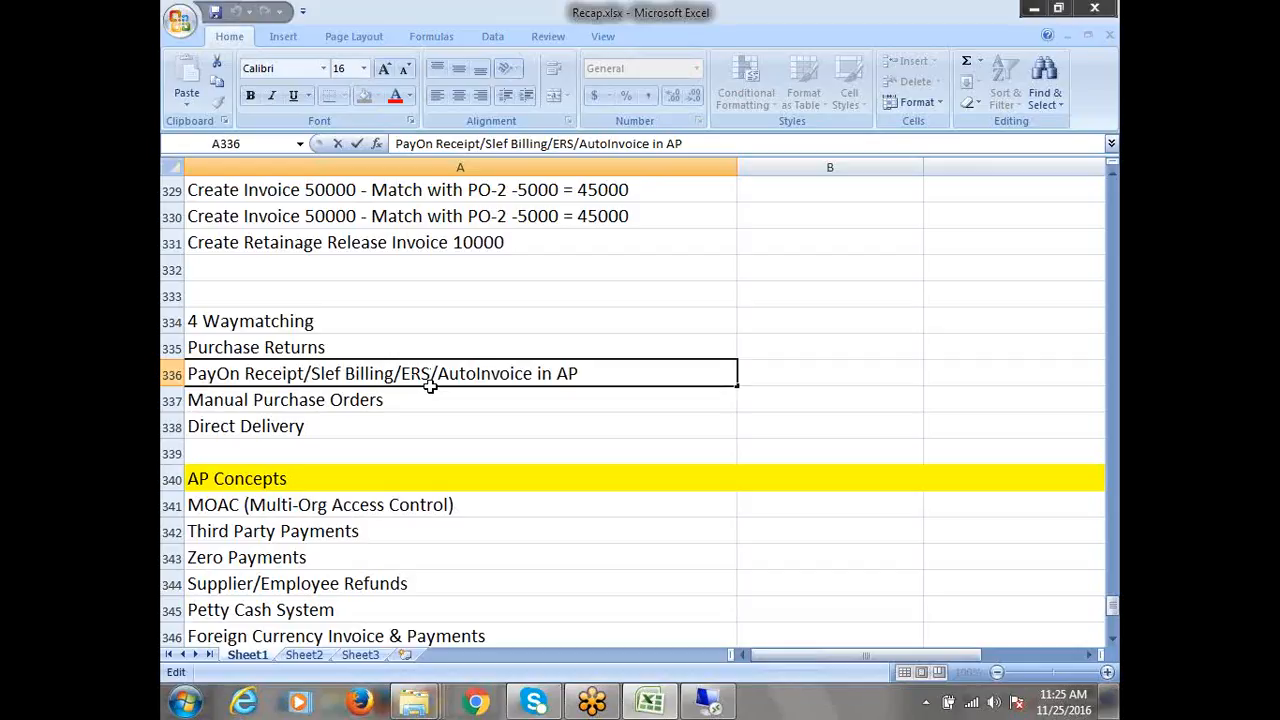
pyautogui.moveTo(424, 373)
pyautogui.mouseDown()
pyautogui.moveTo(410, 373)
pyautogui.moveTo(421, 373)
pyautogui.mouseUp()
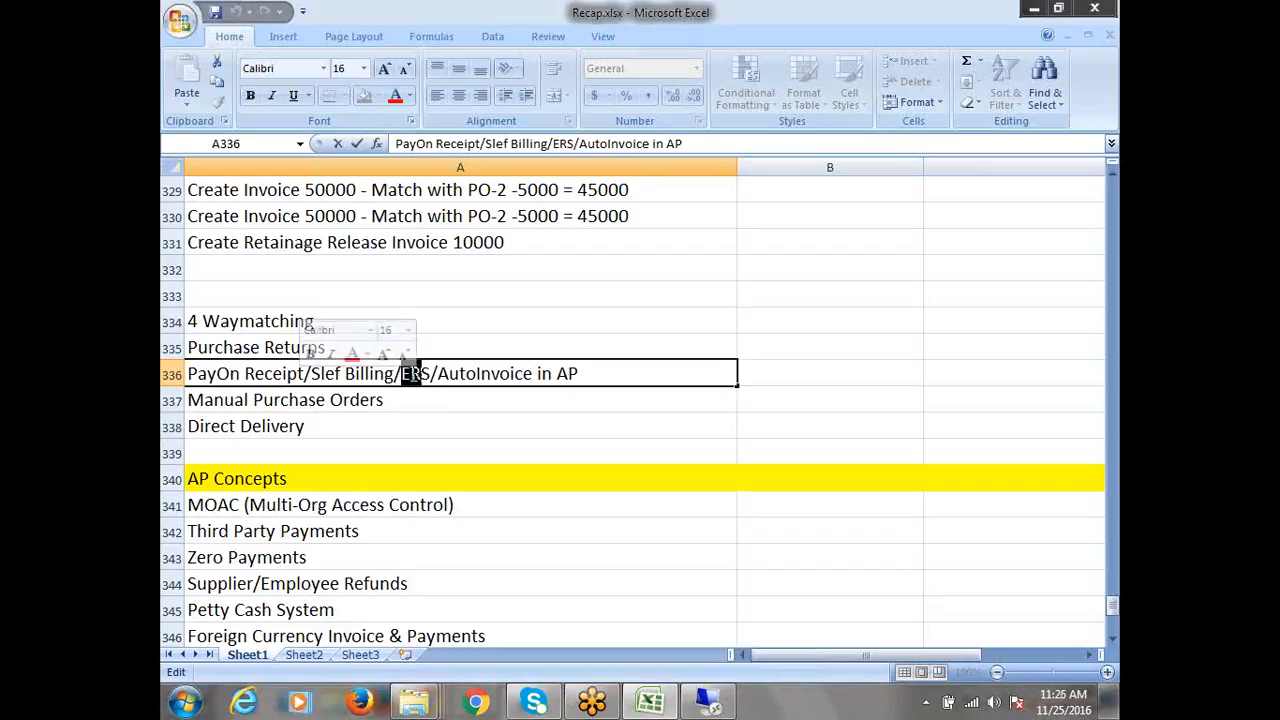
pyautogui.click(414, 374)
pyautogui.click(432, 374)
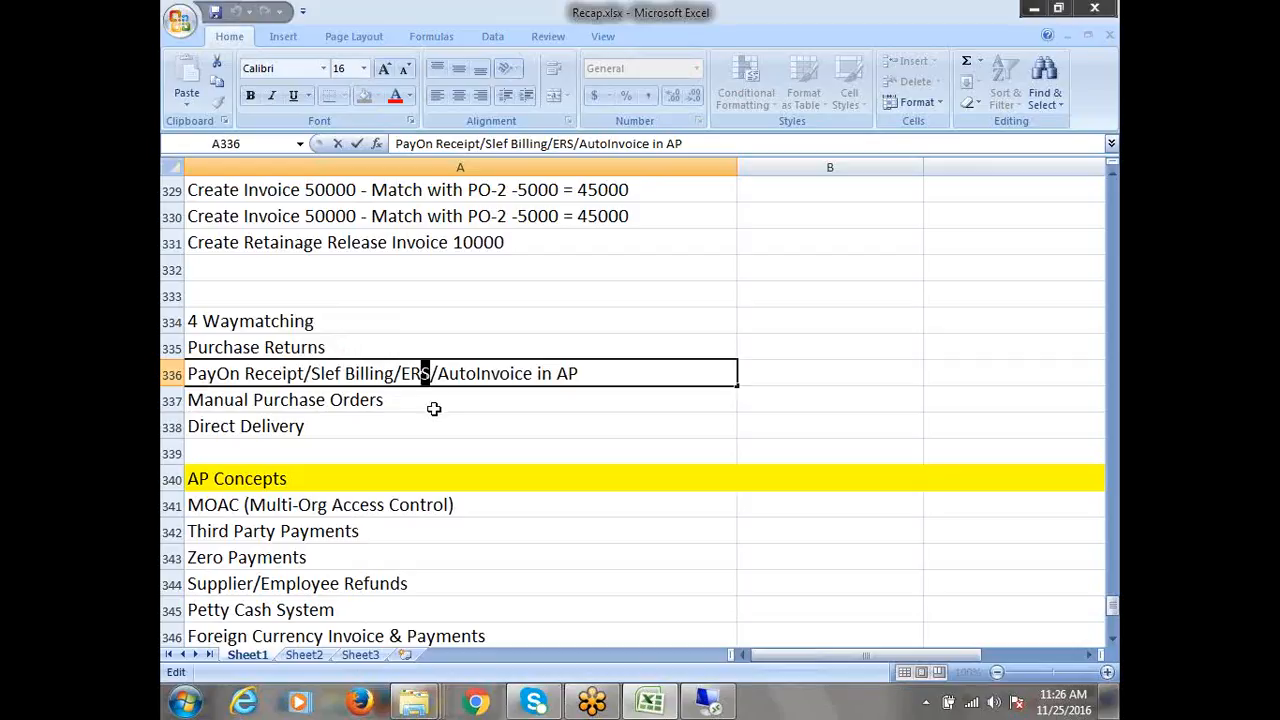
# Highlight the '/AutoInvoice in AP' ending of A336 and commit the entry
pyautogui.moveTo(438, 373)
pyautogui.mouseDown()
pyautogui.moveTo(594, 388)
pyautogui.moveTo(608, 367)
pyautogui.moveTo(440, 370)
pyautogui.mouseUp()
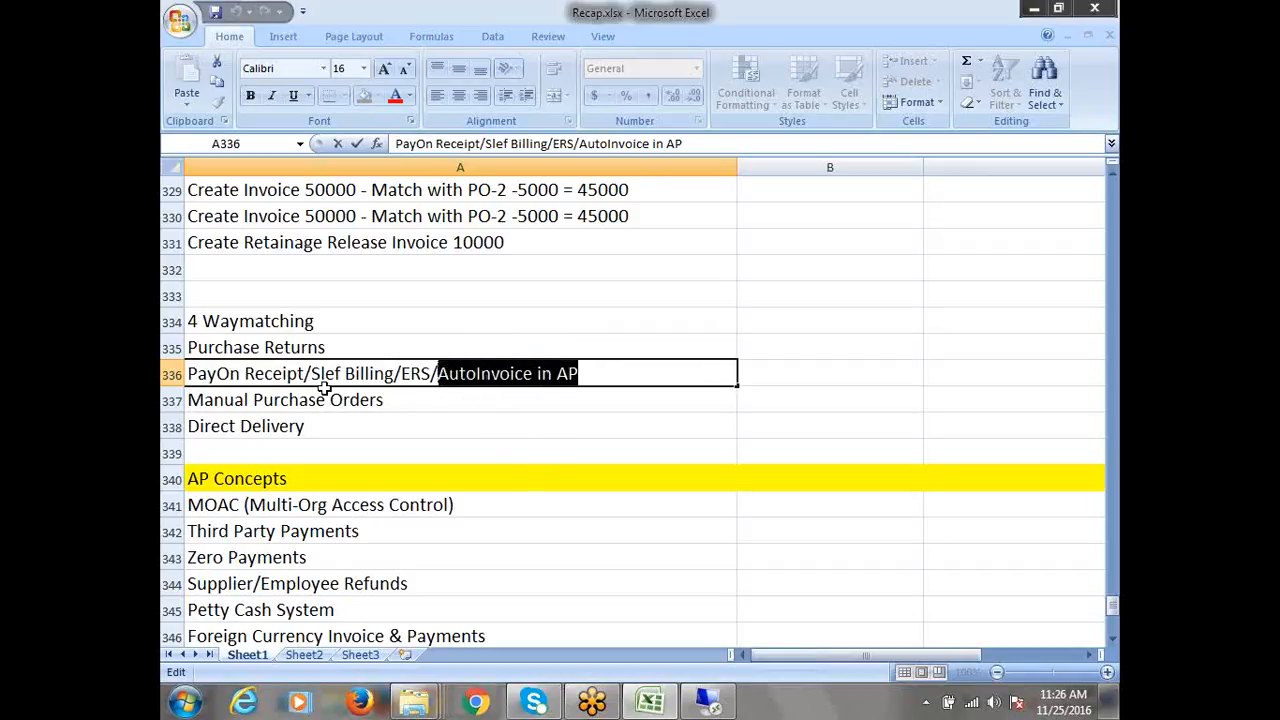
pyautogui.click(593, 375)
pyautogui.moveTo(593, 375); pyautogui.dragTo(431, 375)
pyautogui.moveTo(605, 375); pyautogui.dragTo(464, 426)
pyautogui.press('Return')
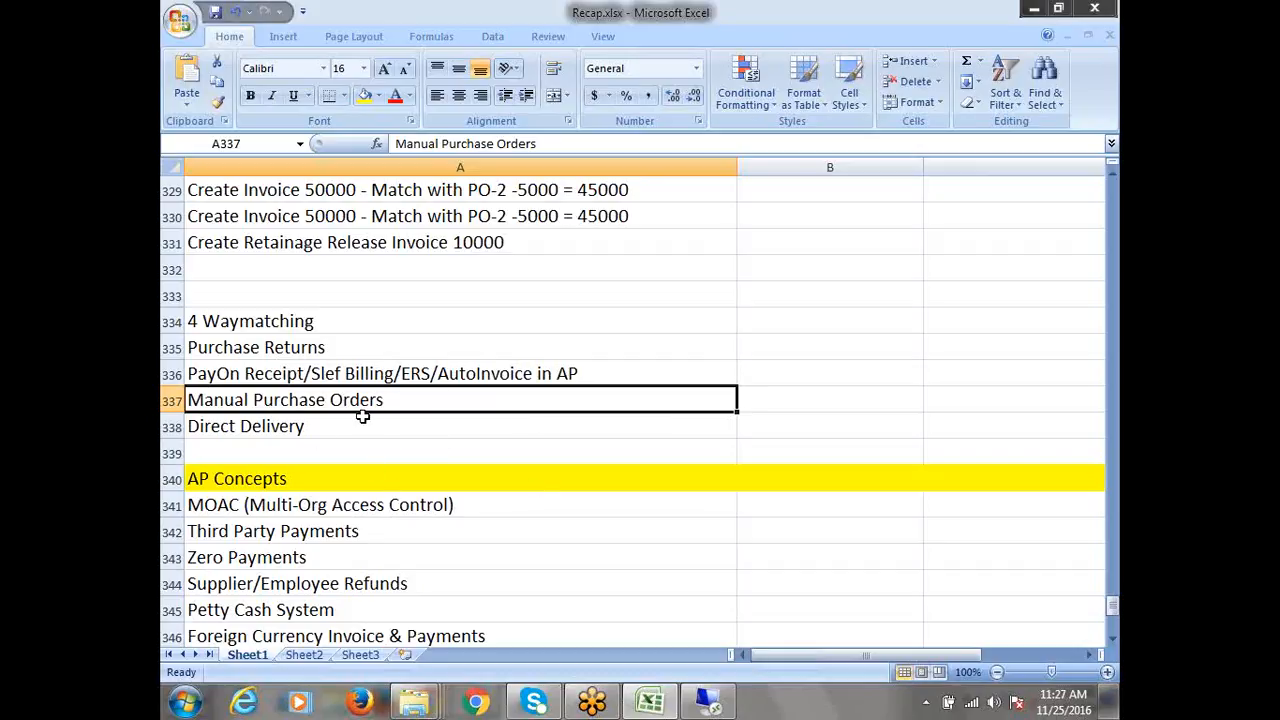
pyautogui.click(305, 428)
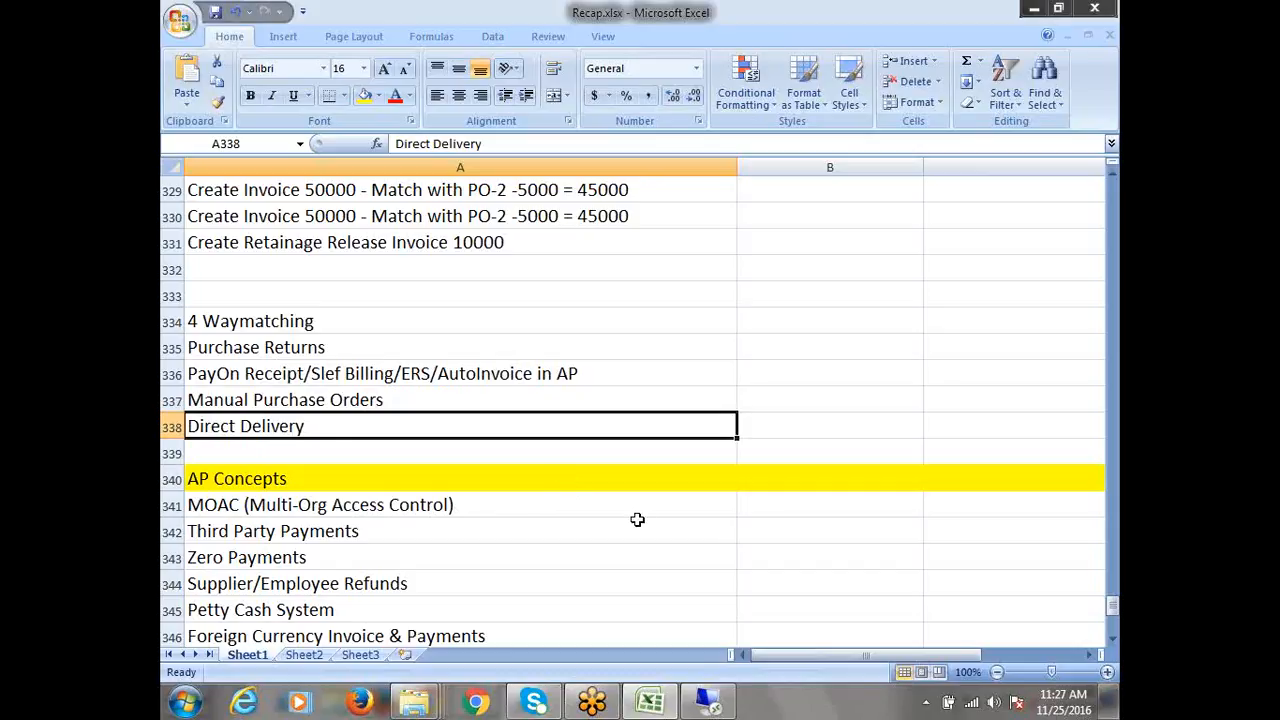
pyautogui.moveTo(272, 332); pyautogui.dragTo(322, 430)
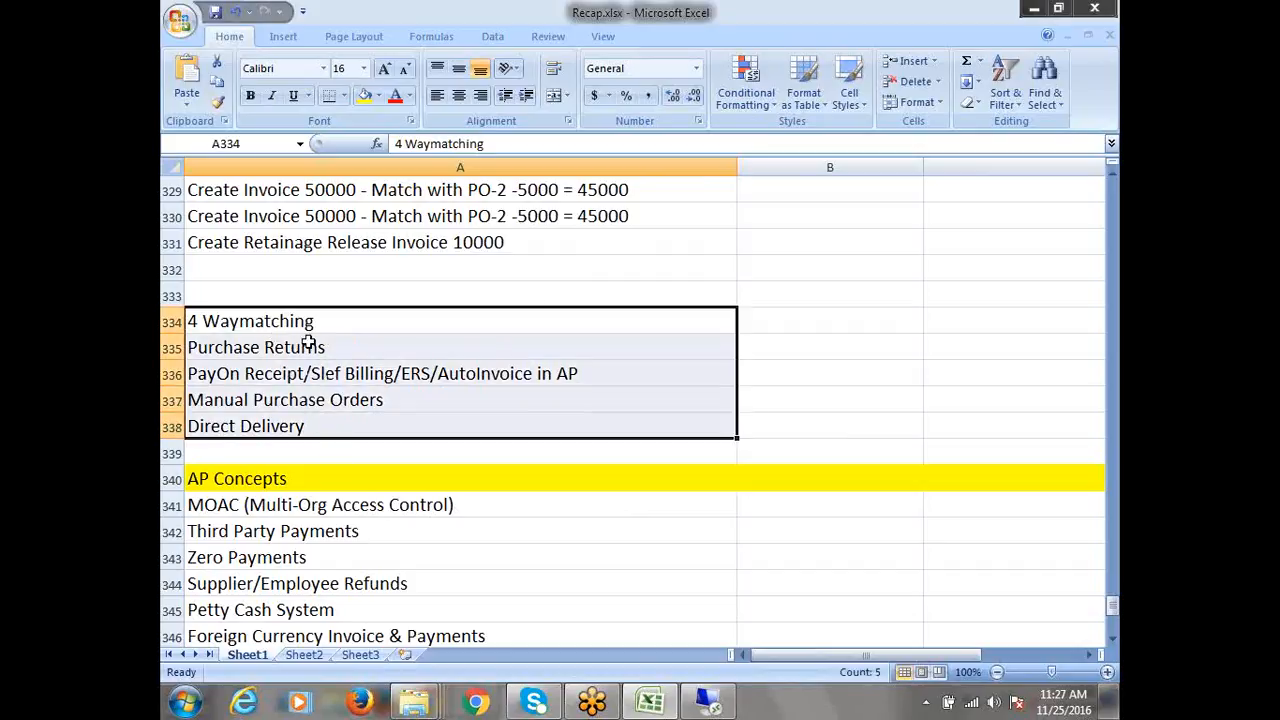
pyautogui.moveTo(306, 326); pyautogui.dragTo(328, 426)
pyautogui.scroll(-1, 343, 443)
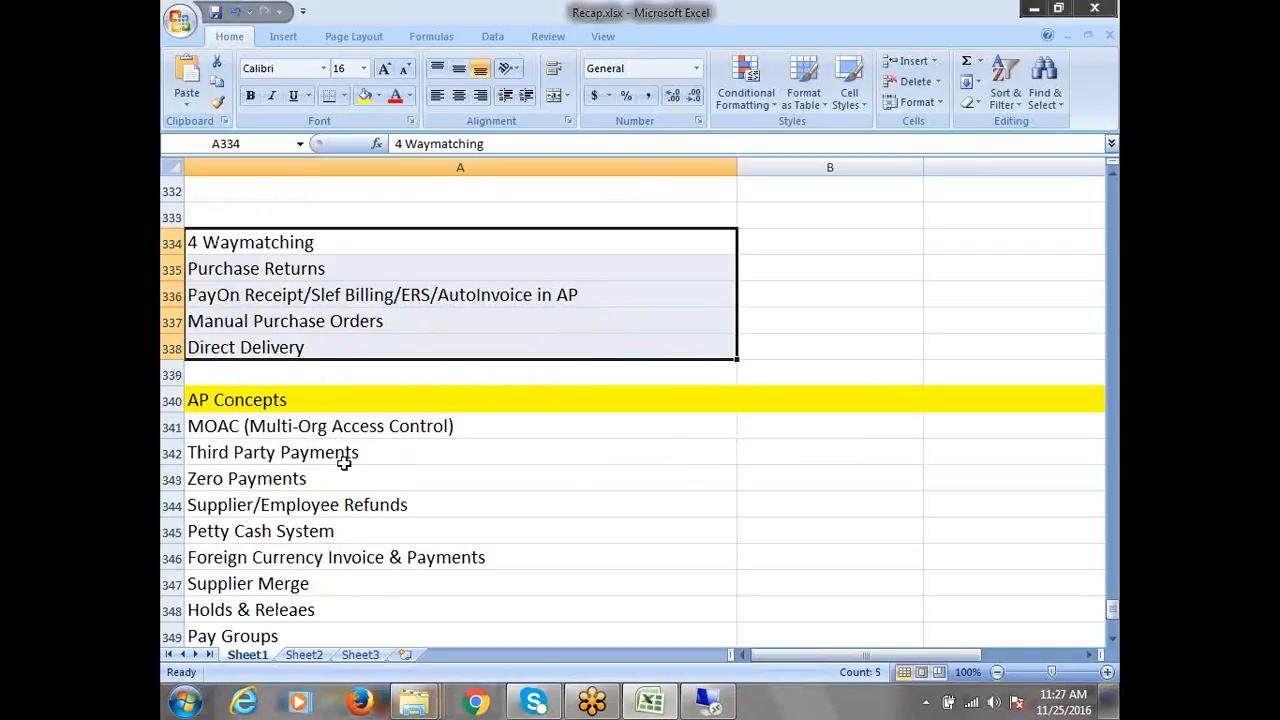
pyautogui.moveTo(322, 426); pyautogui.dragTo(383, 586)
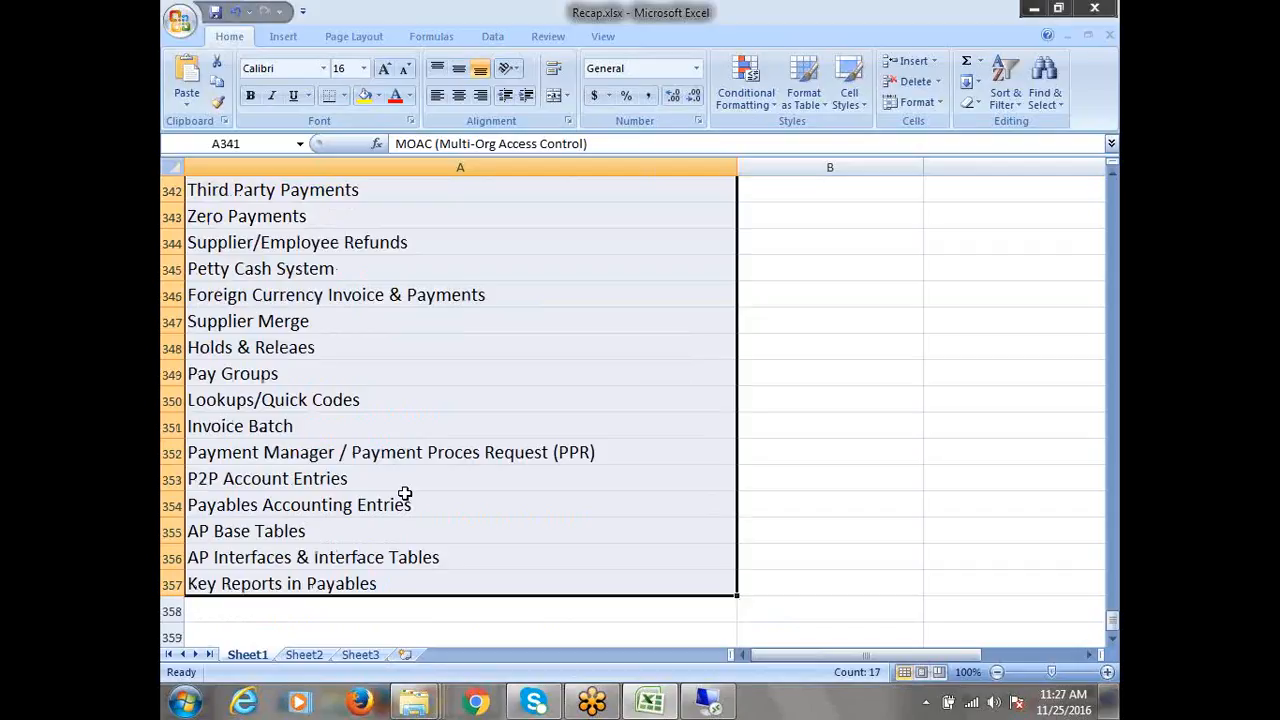
pyautogui.scroll(2, 372, 472)
pyautogui.scroll(2, 372, 472)
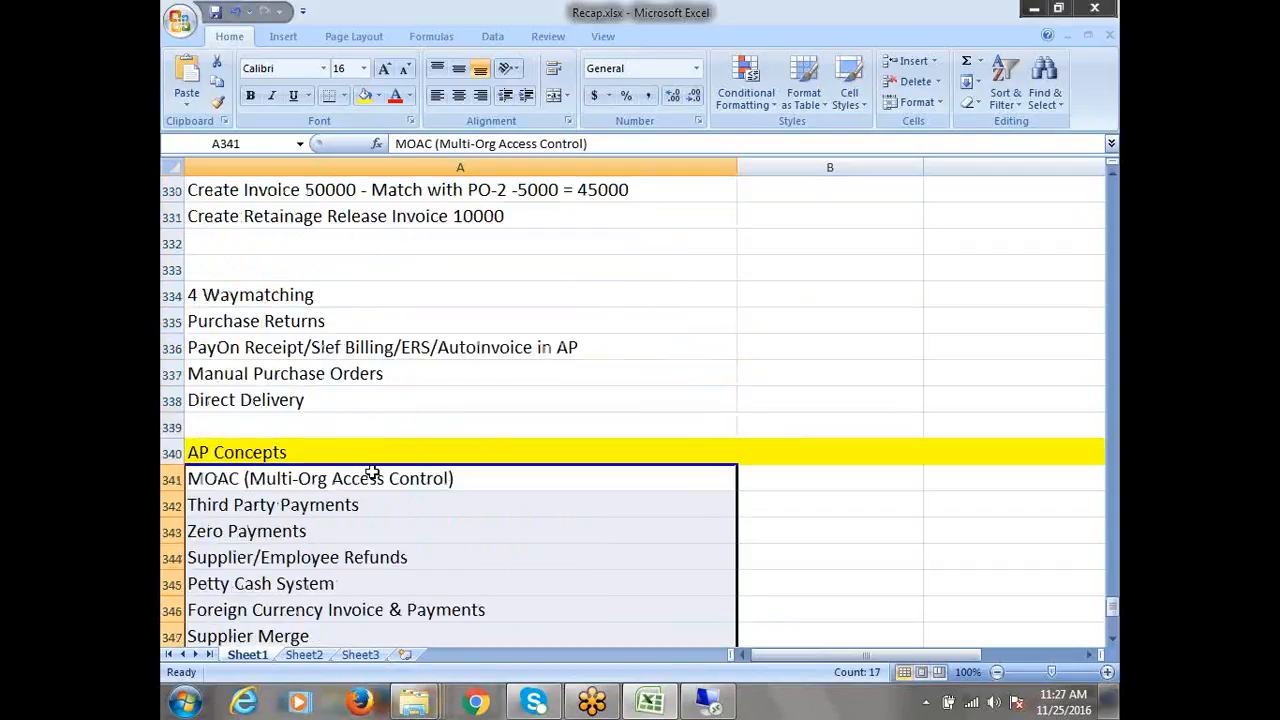
pyautogui.moveTo(300, 294); pyautogui.dragTo(311, 399)
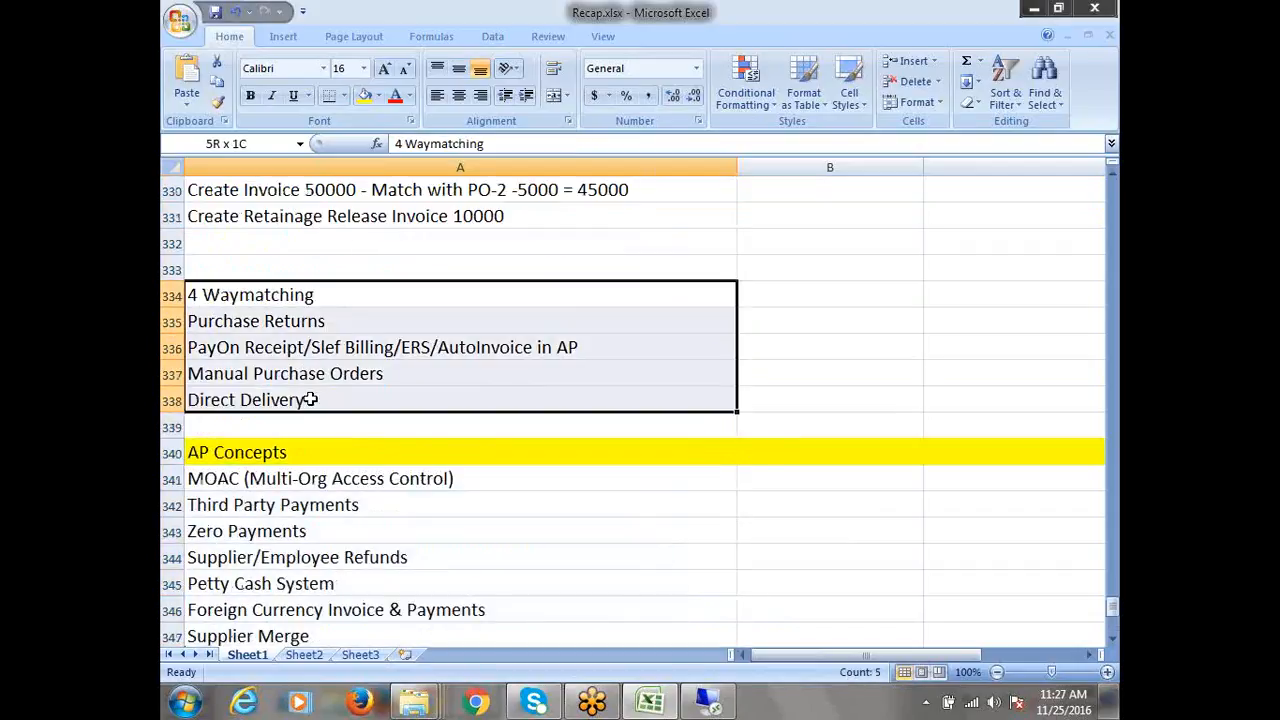
pyautogui.moveTo(291, 296); pyautogui.dragTo(398, 636)
pyautogui.scroll(-1, 334, 480)
pyautogui.click(460, 250)
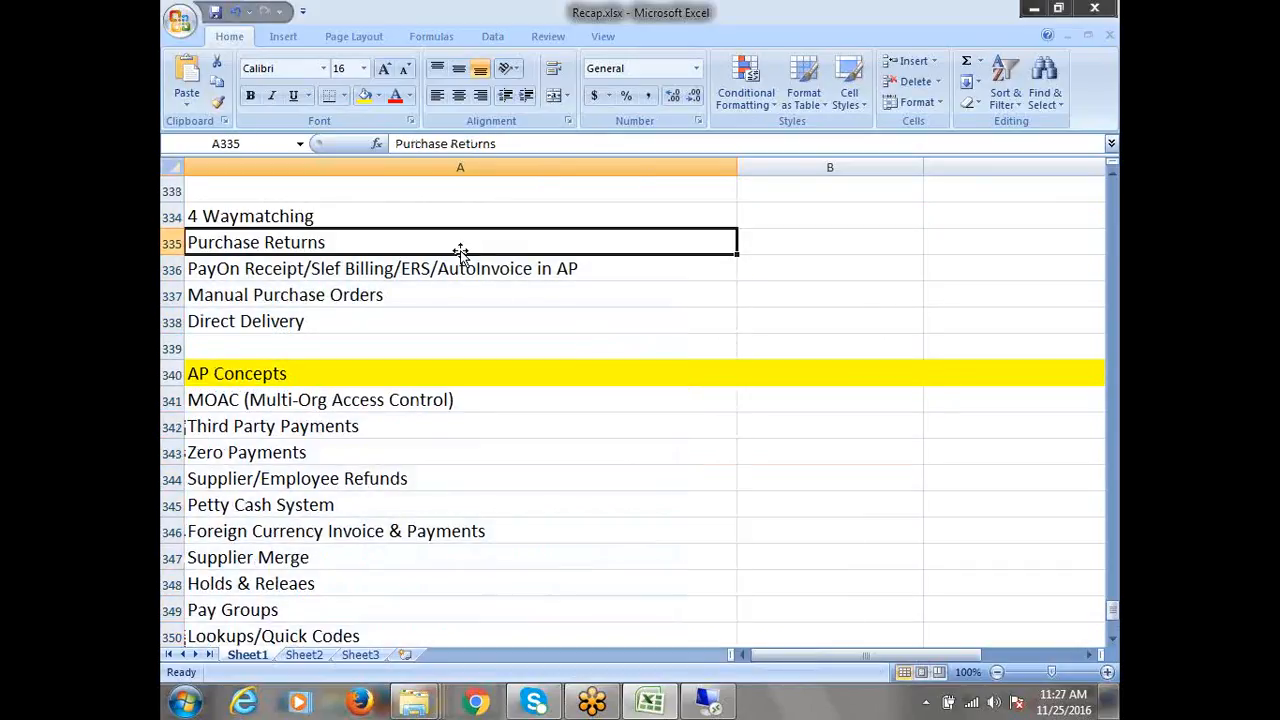
pyautogui.click(535, 28)
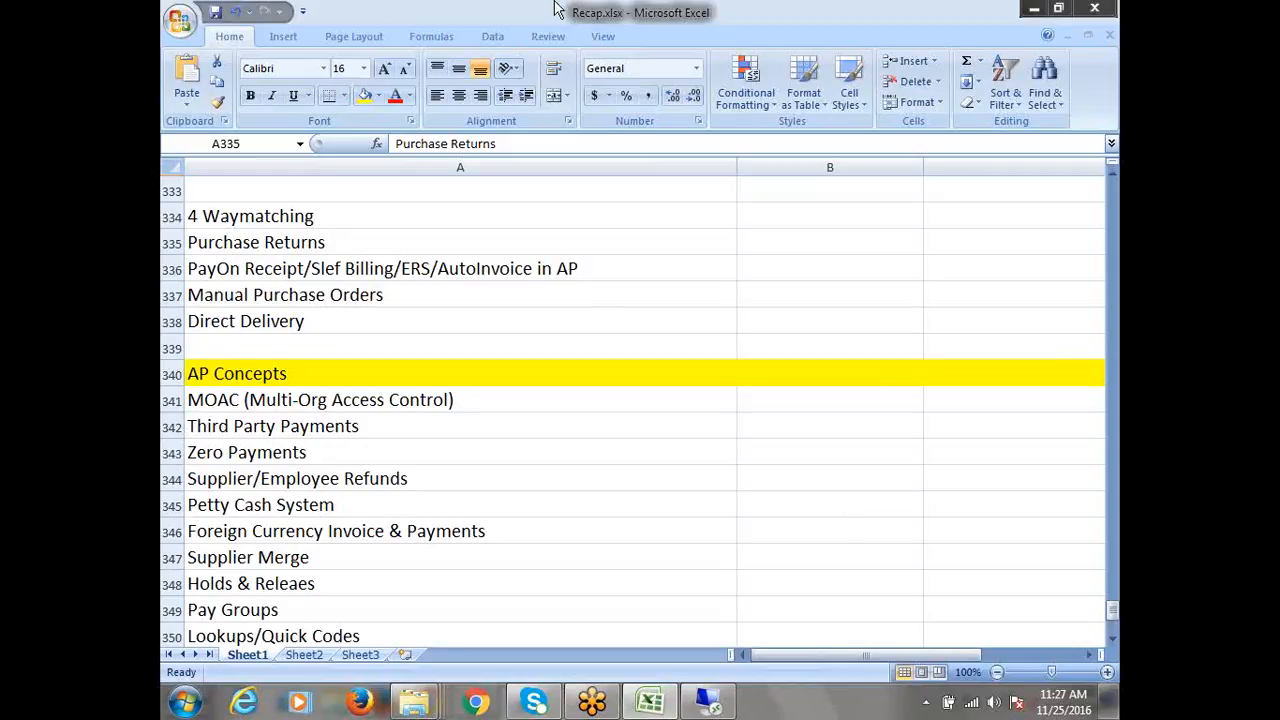